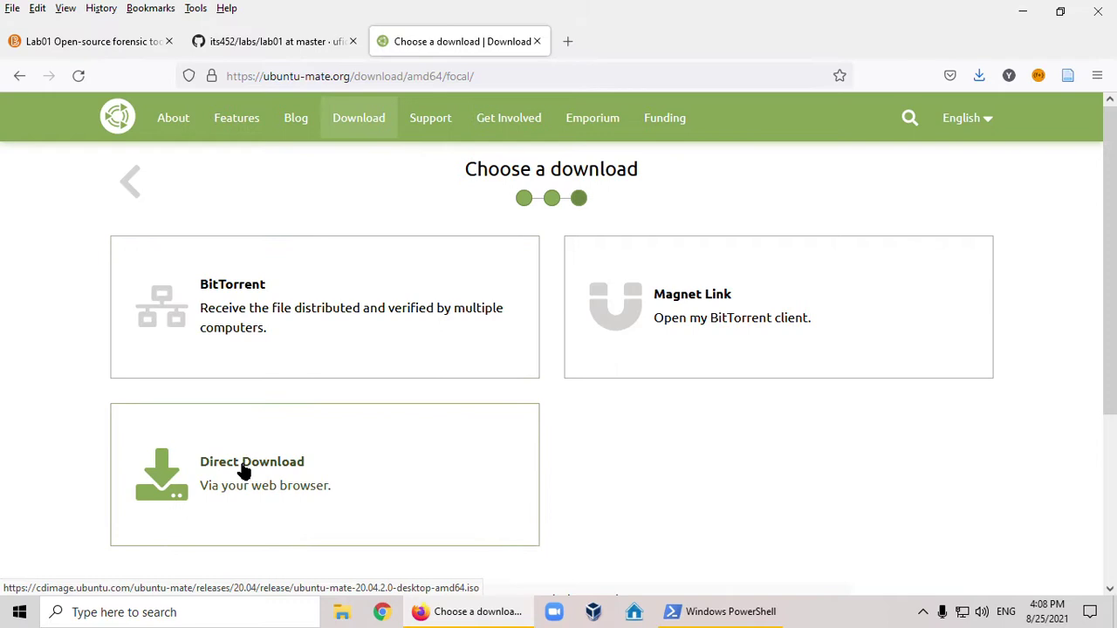
Step: Download ubuntu-mate-20.04.2.0-desktop-amd64.iso directly, saving it to the RamDisk (R:) drive
{"action": "left_click", "coordinate": [245, 472]}
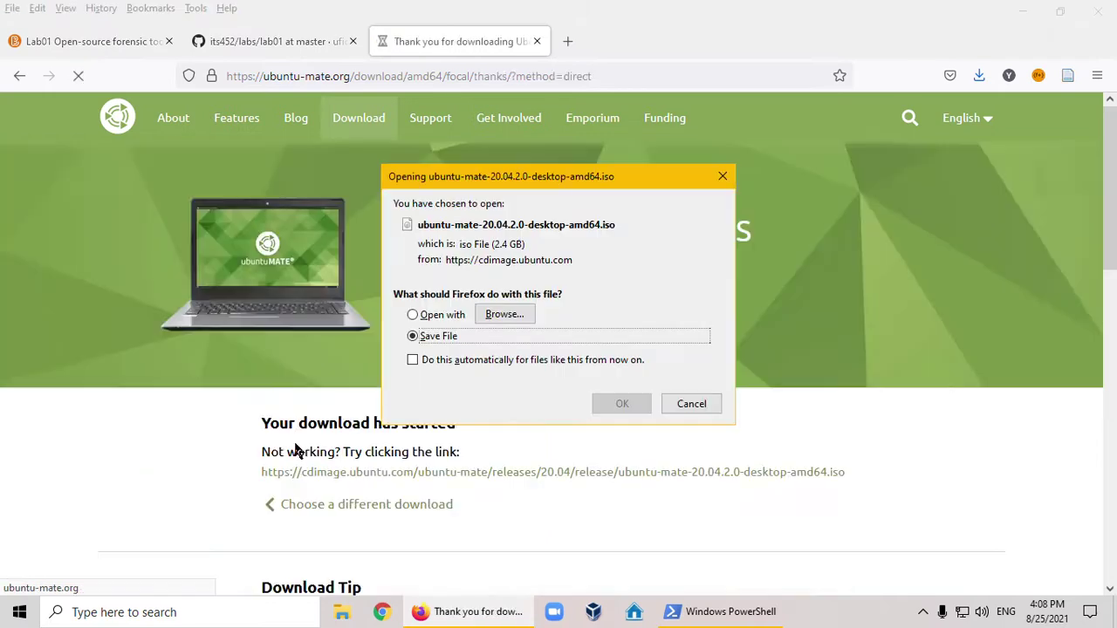
{"action": "left_click", "coordinate": [621, 404]}
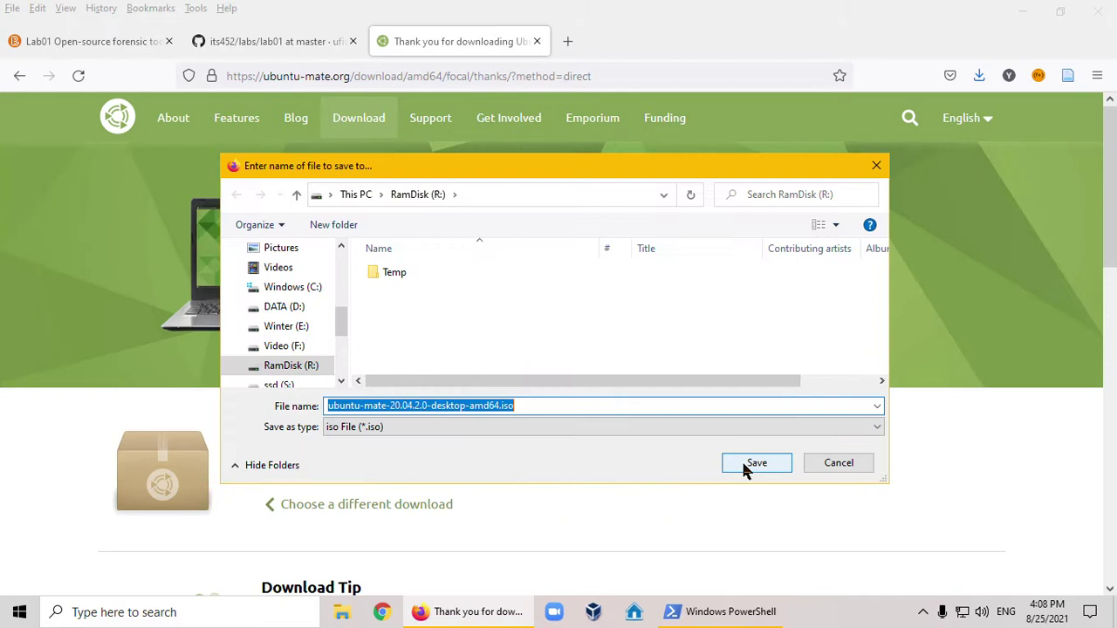
{"action": "left_click", "coordinate": [743, 462]}
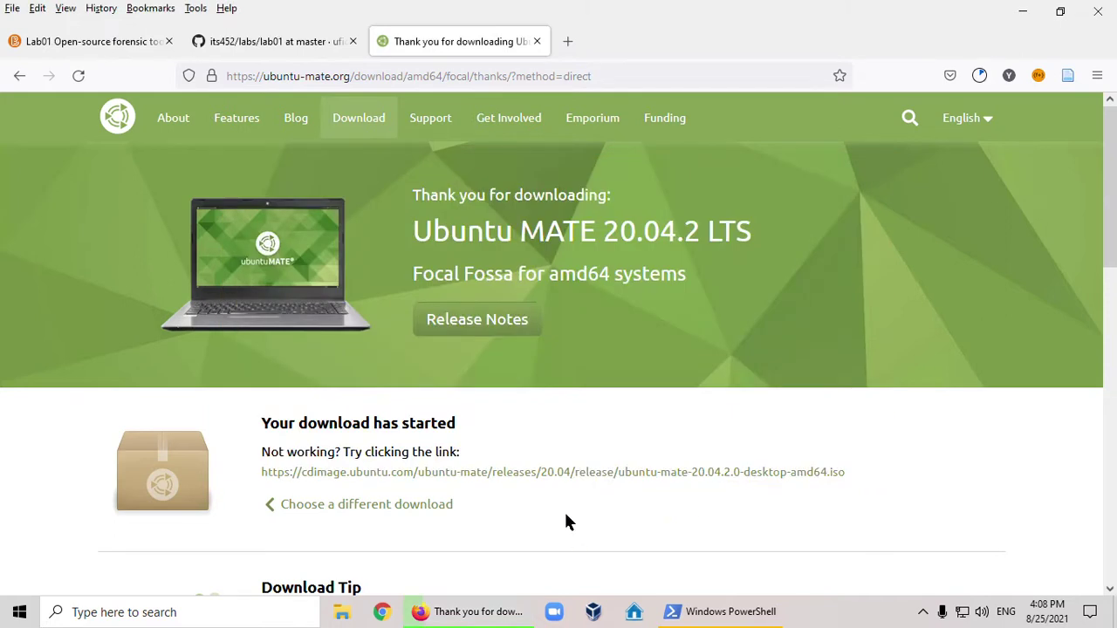
Step: Scroll to the Verify your download section and select the ISO's published SHA256 checksum
{"action": "scroll", "coordinate": [561, 499], "scroll_direction": "down", "scroll_amount": 2}
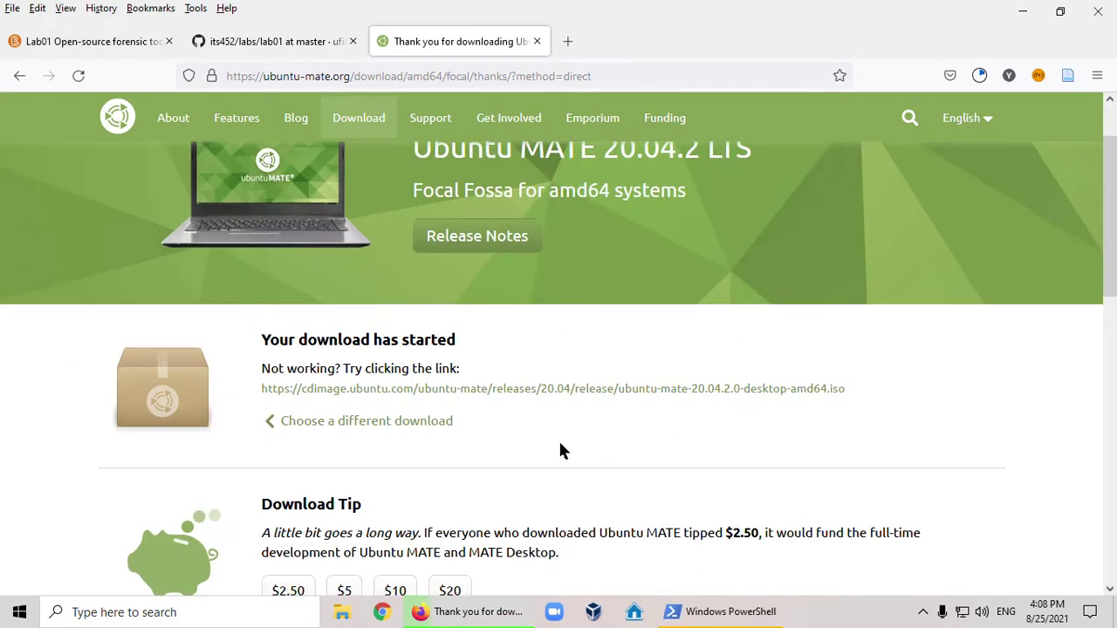
{"action": "scroll", "coordinate": [560, 445], "scroll_direction": "down", "scroll_amount": 5}
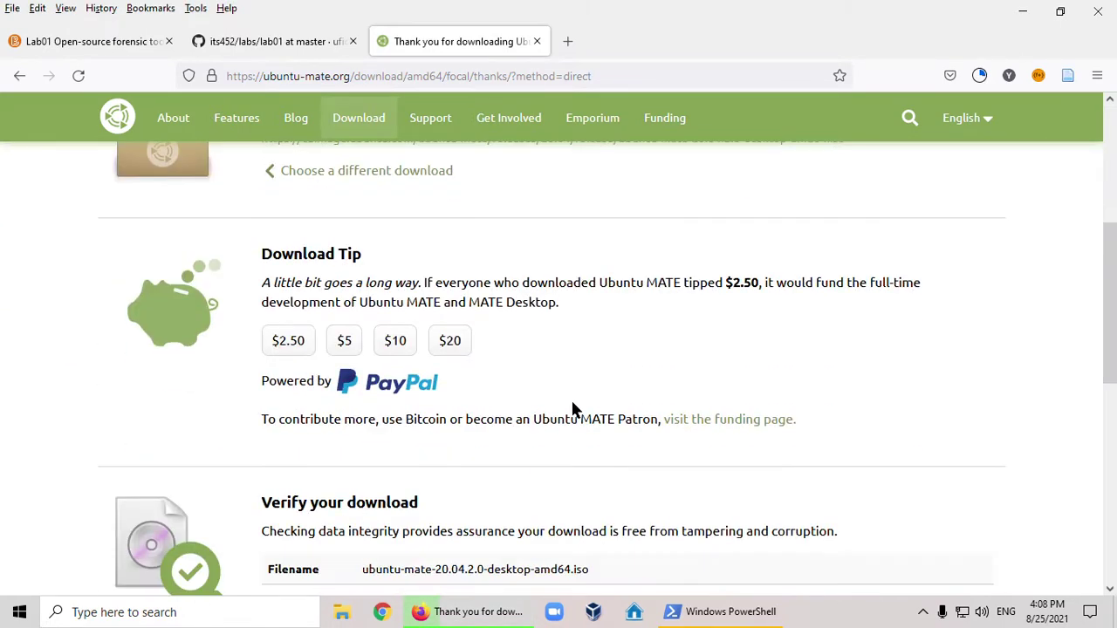
{"action": "scroll", "coordinate": [570, 408], "scroll_direction": "down", "scroll_amount": 2}
{"action": "scroll", "coordinate": [454, 430], "scroll_direction": "down", "scroll_amount": 4}
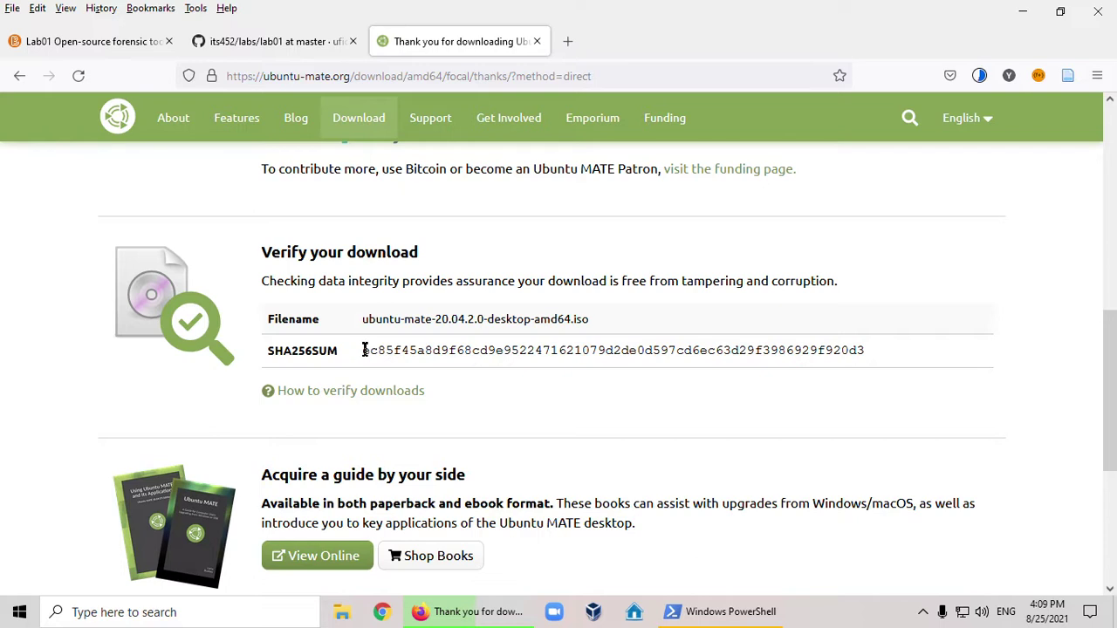
{"action": "left_click_drag", "start_coordinate": [364, 350], "coordinate": [867, 349]}
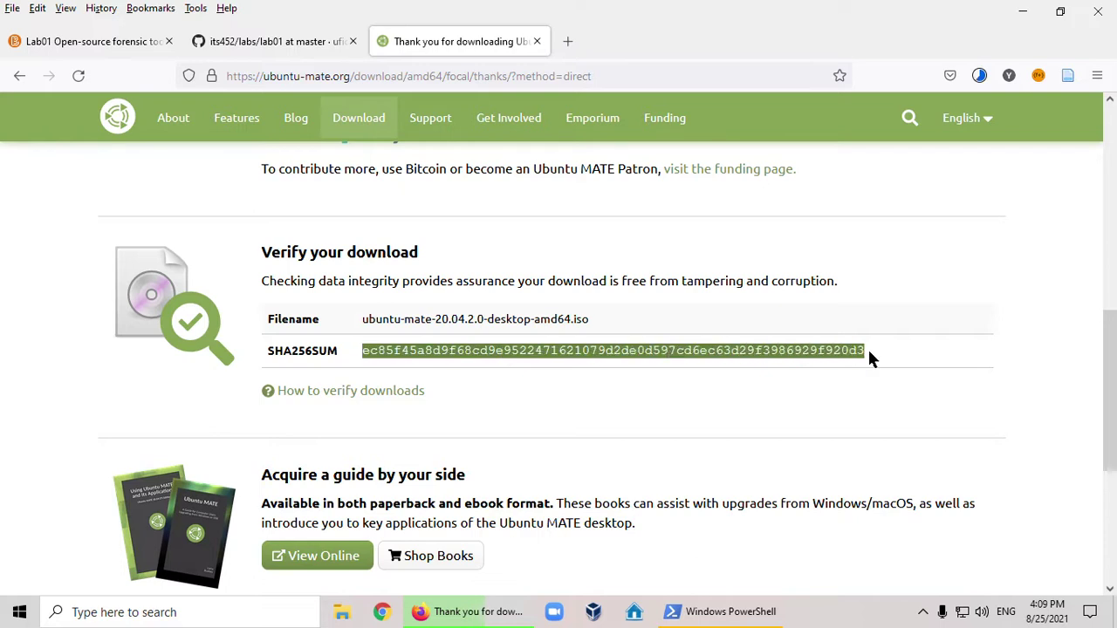
{"action": "left_click", "coordinate": [689, 384]}
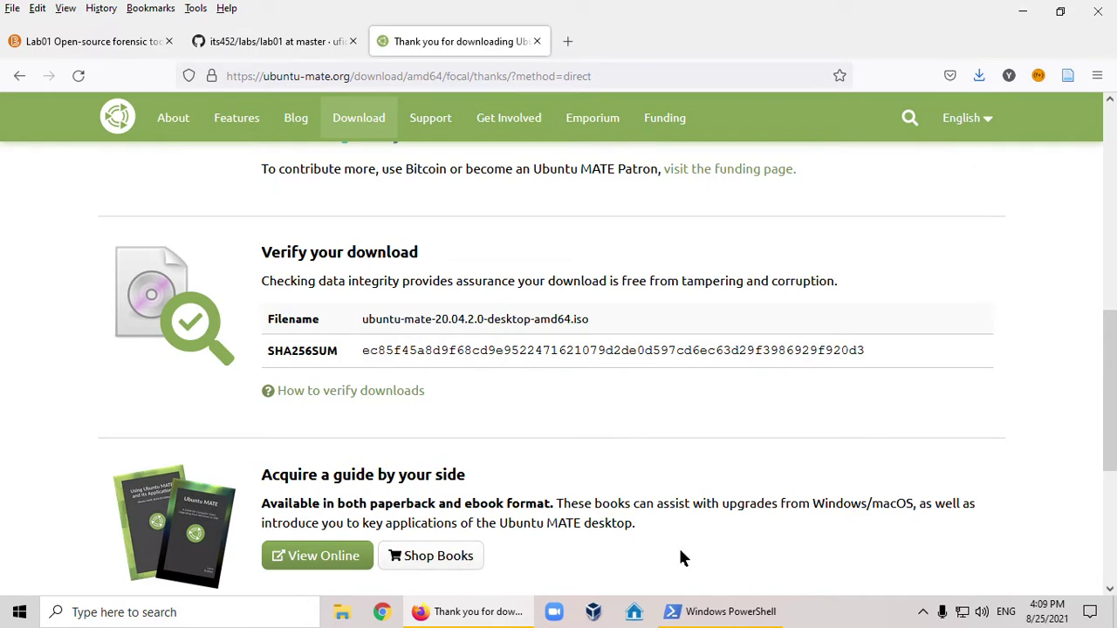
{"action": "left_click", "coordinate": [341, 613]}
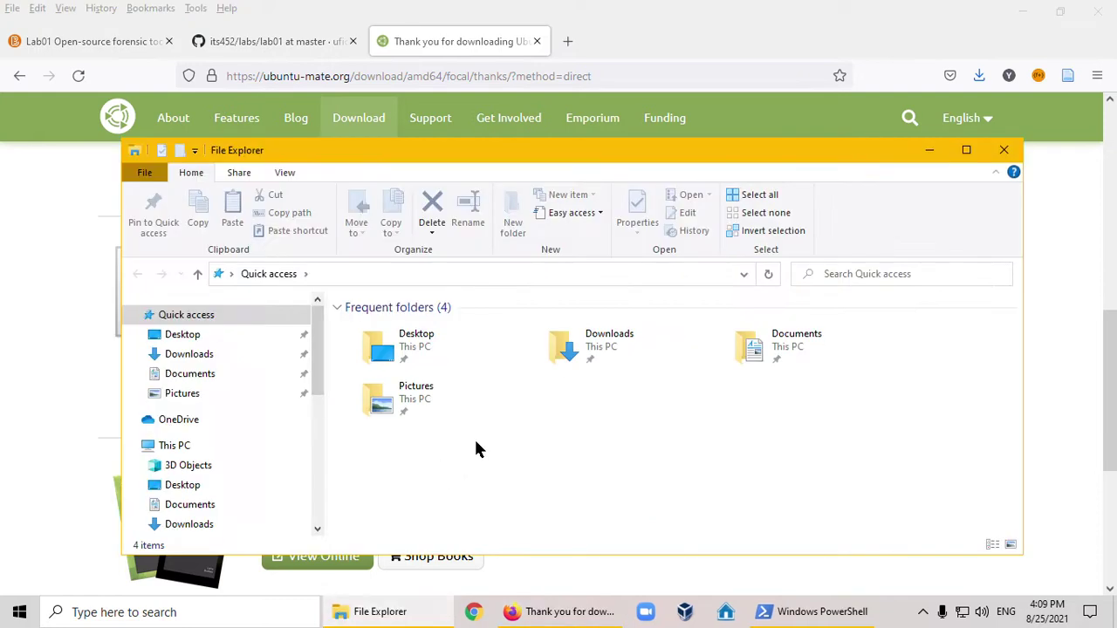
Step: Show the RamDisk (R:) drive in File Explorer and bring up its folder context menu
{"action": "scroll", "coordinate": [277, 423], "scroll_direction": "down", "scroll_amount": 3}
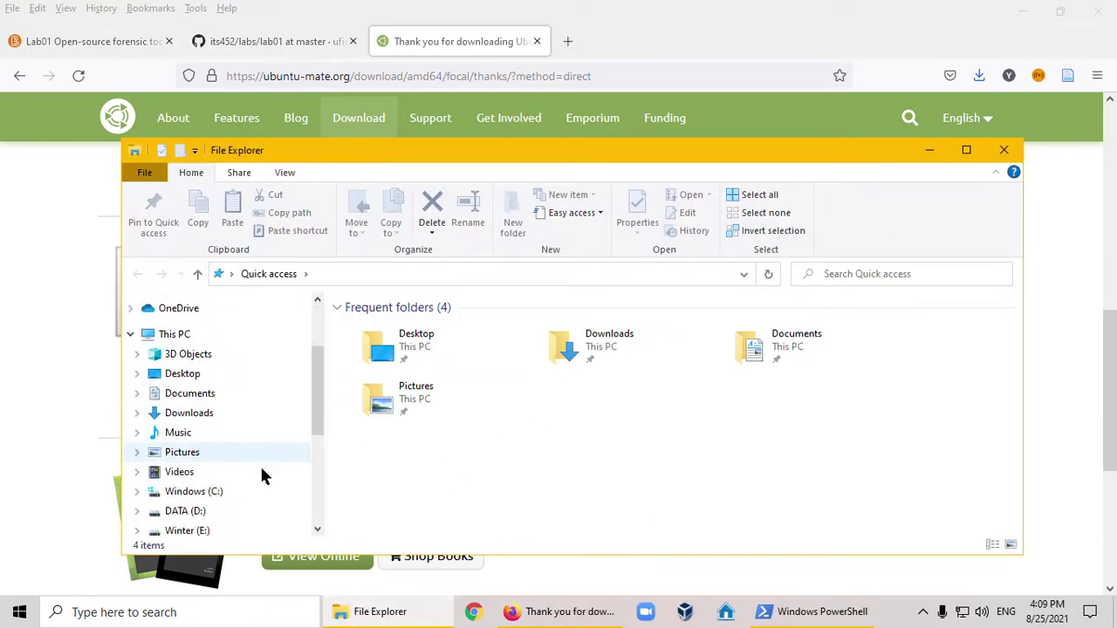
{"action": "left_click", "coordinate": [210, 497]}
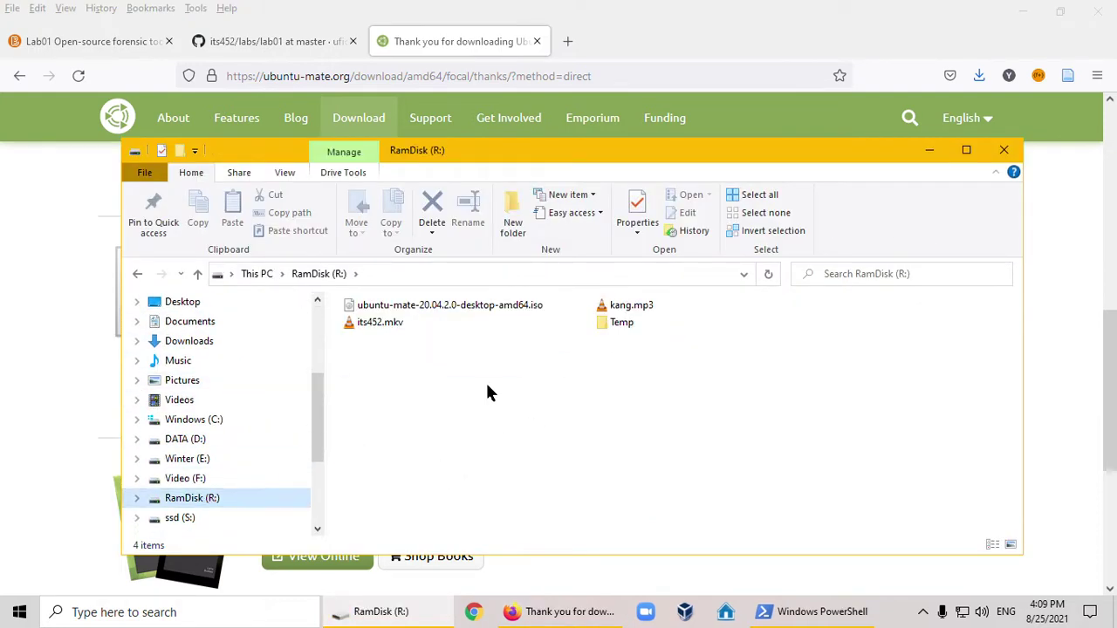
{"action": "right_click", "coordinate": [499, 427]}
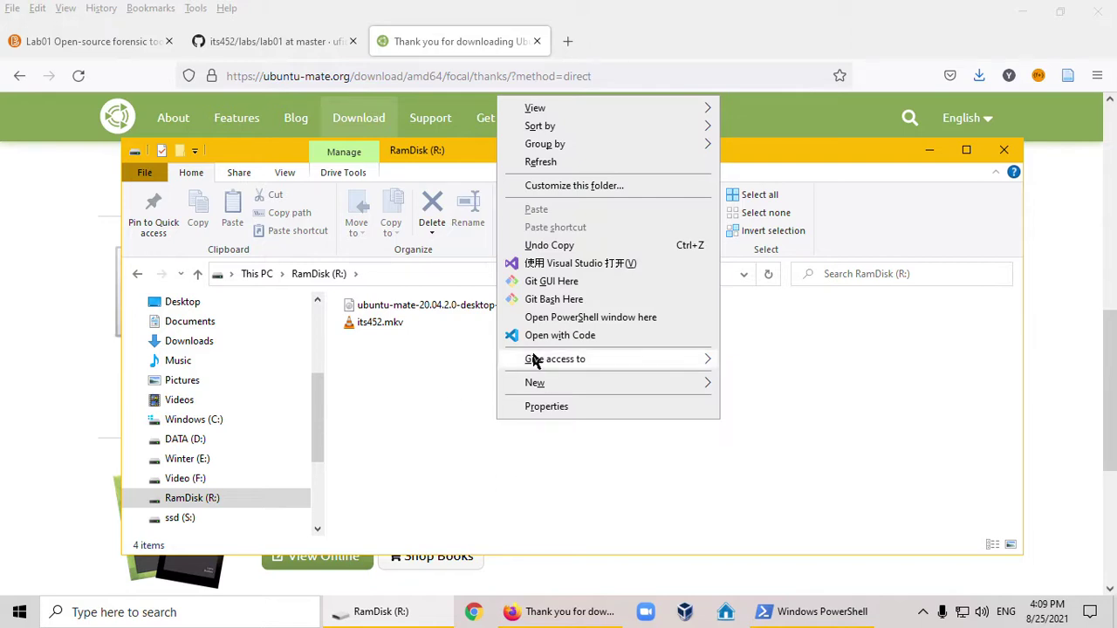
Step: In a PowerShell window at R:\, run Get-FileHash -Algorithm SHA256 on the Ubuntu MATE ISO
{"action": "left_click", "coordinate": [628, 320]}
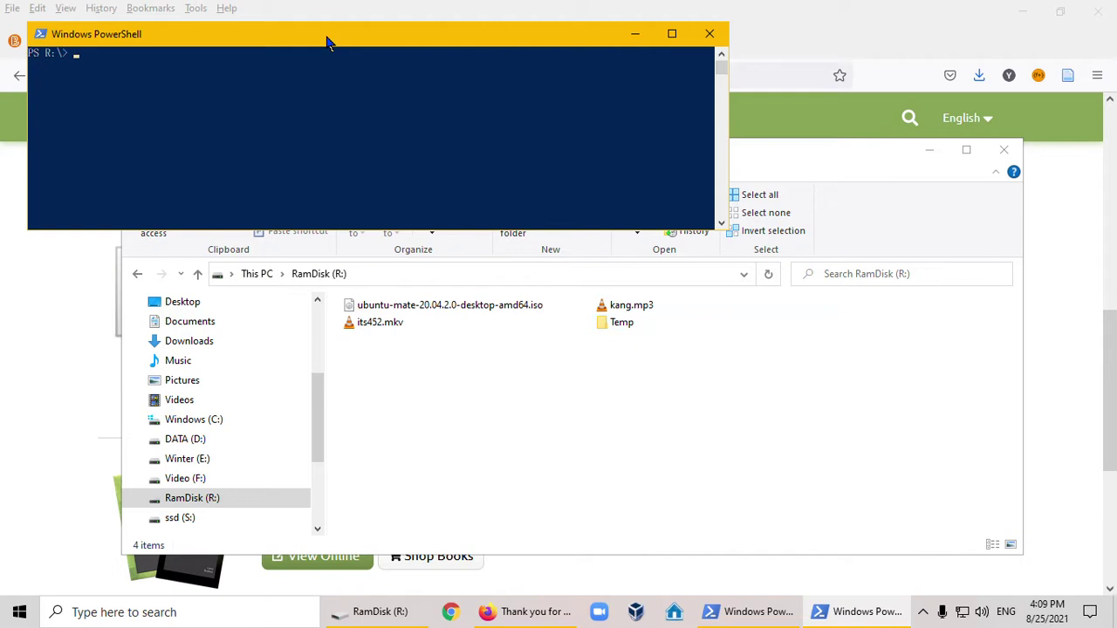
{"action": "type", "text": "get-file"}
{"action": "key", "text": "Tab"}
{"action": "type", "text": "-al"}
{"action": "key", "text": "Tab"}
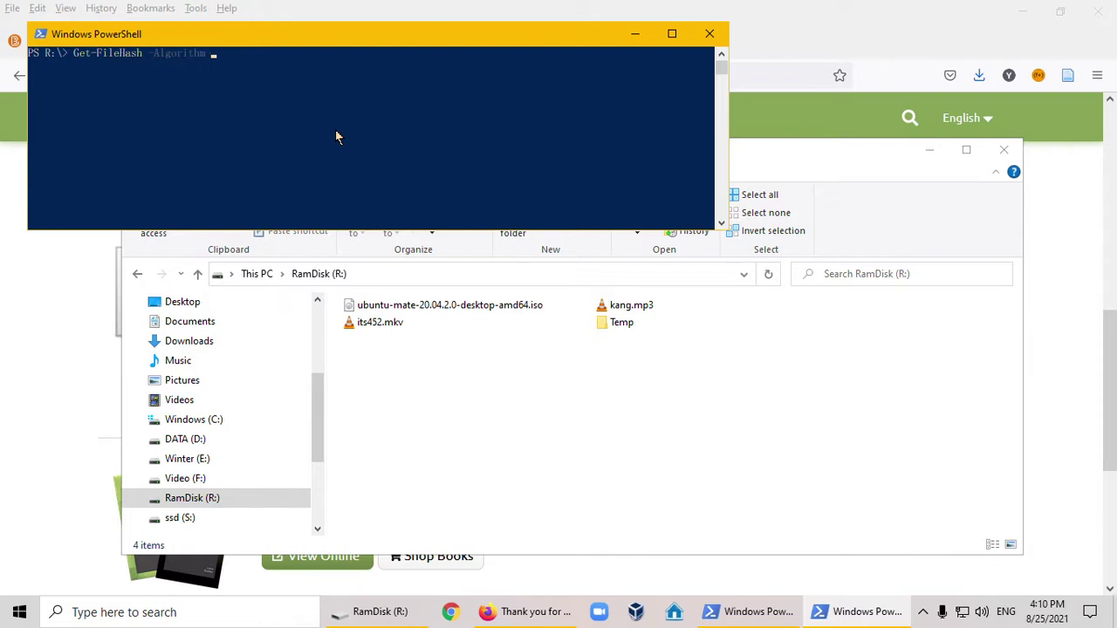
{"action": "type", "text": "sha25"}
{"action": "key", "text": "Tab"}
{"action": "type", "text": "-f"}
{"action": "key", "text": "BackSpace"}
{"action": "key", "text": "BackSpace"}
{"action": "type", "text": "ub"}
{"action": "key", "text": "Tab"}
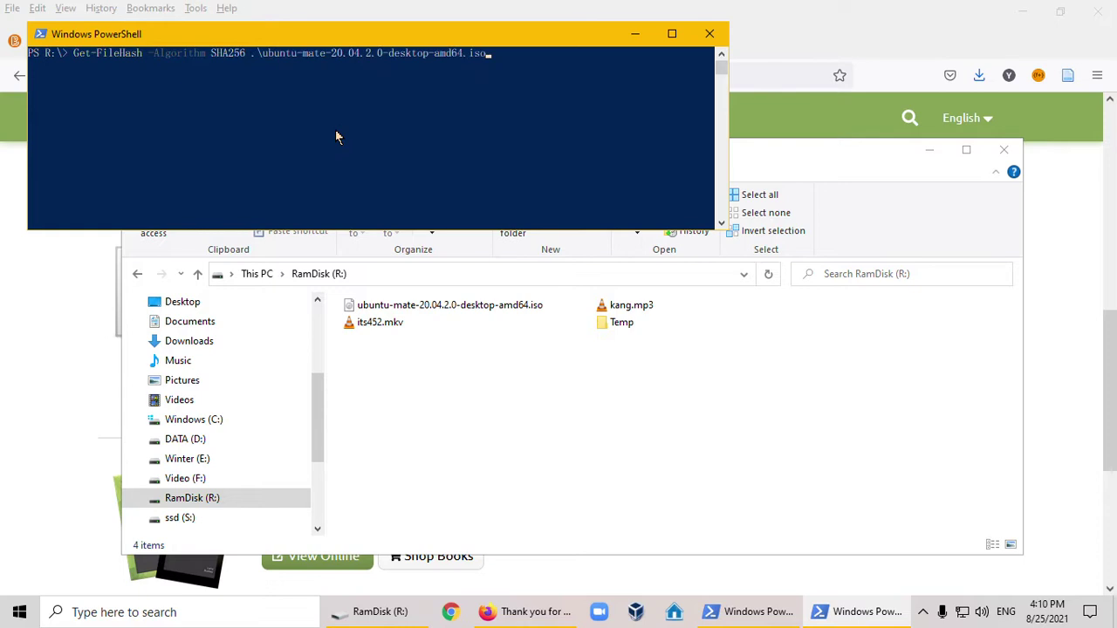
{"action": "key", "text": "Return"}
Step: Compare the computed hash with the website's SHA256 checksum, then close PowerShell
{"action": "left_click", "coordinate": [929, 151]}
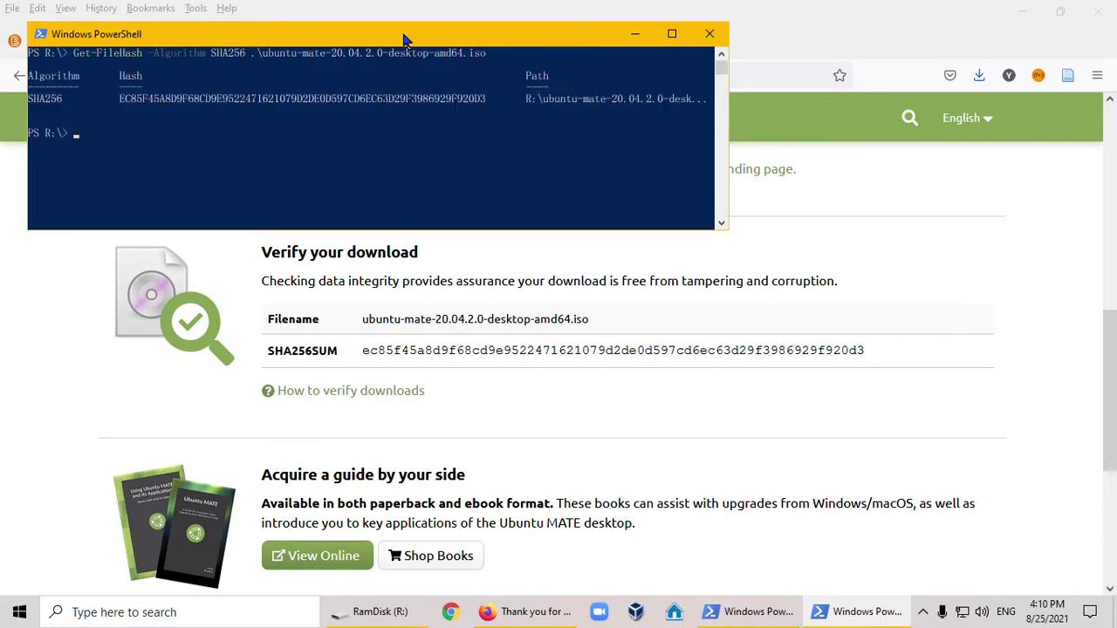
{"action": "left_click_drag", "start_coordinate": [404, 39], "coordinate": [500, 83]}
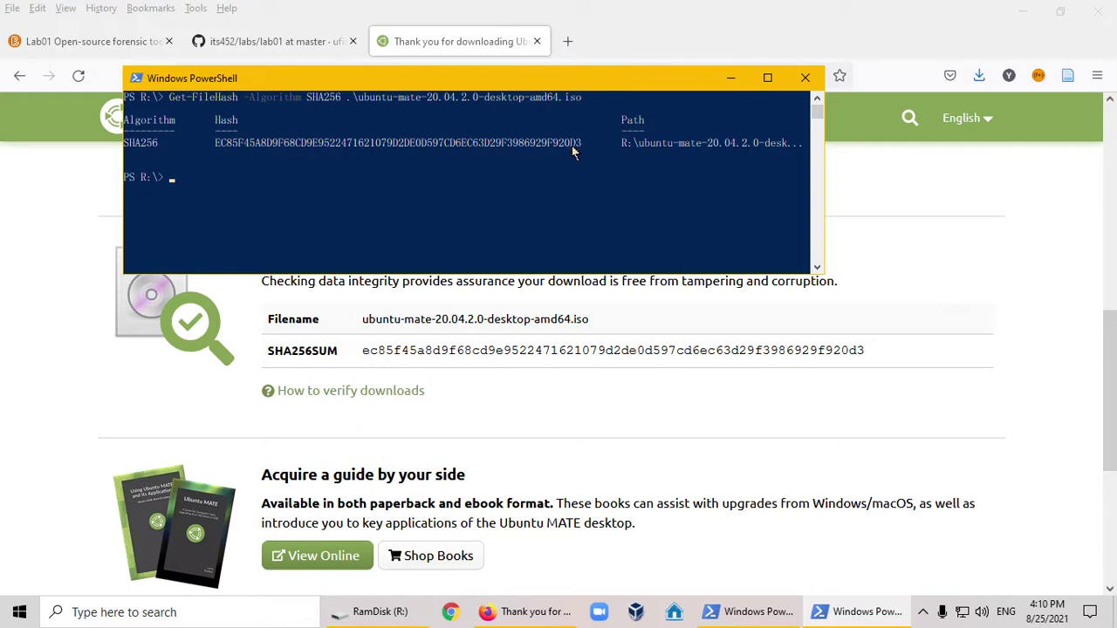
{"action": "left_click", "coordinate": [424, 241]}
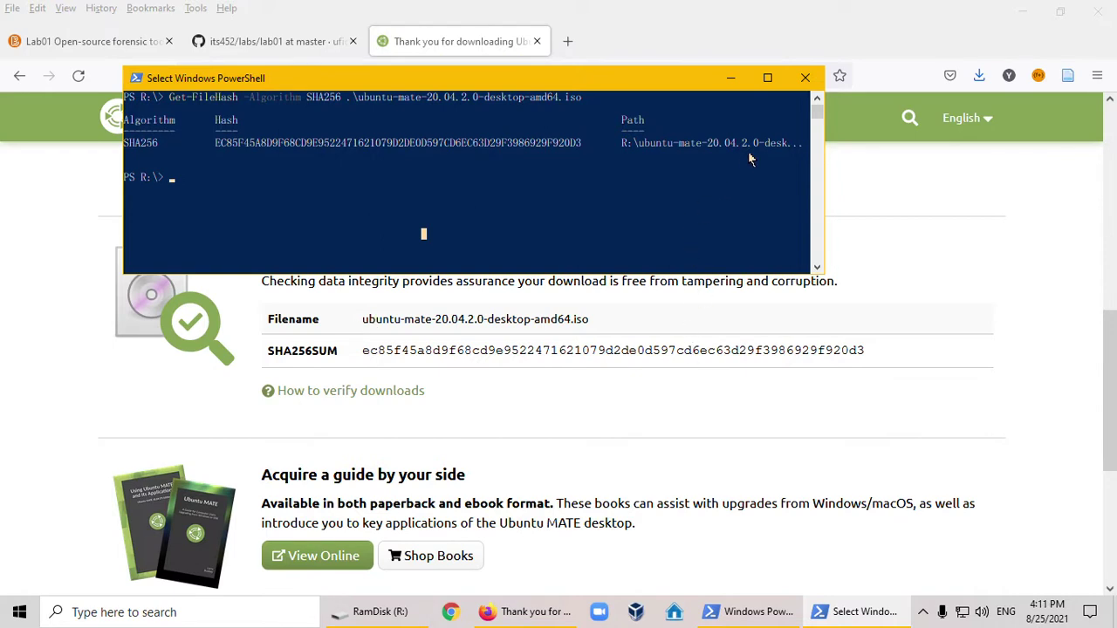
{"action": "left_click", "coordinate": [805, 79]}
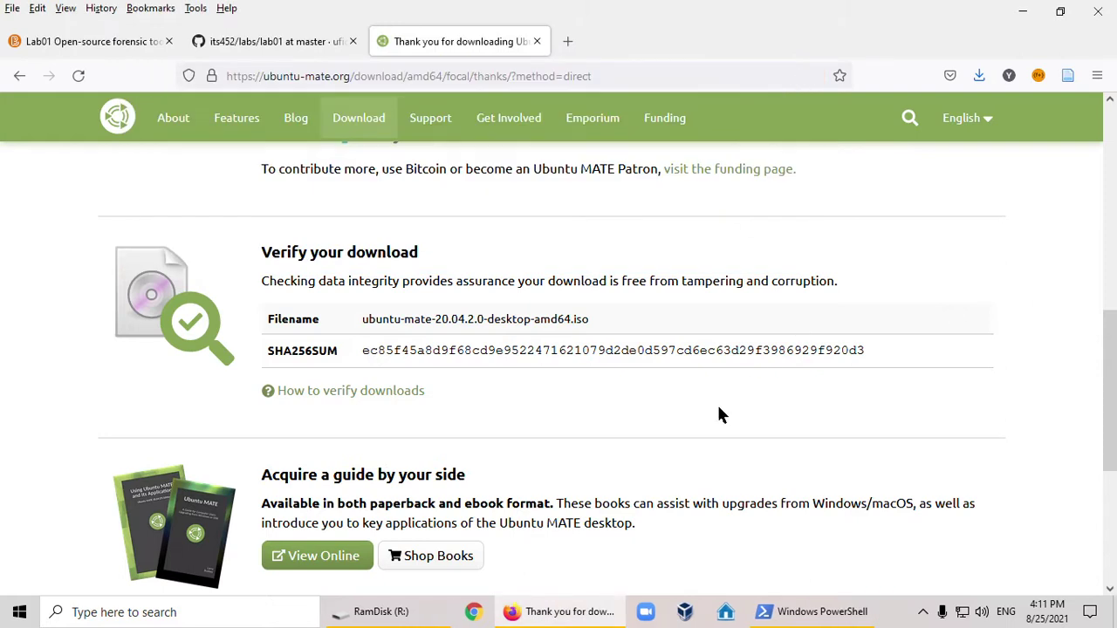
Step: Go to the Network page of VirtualBox Manager's Preferences
{"action": "left_click", "coordinate": [687, 613]}
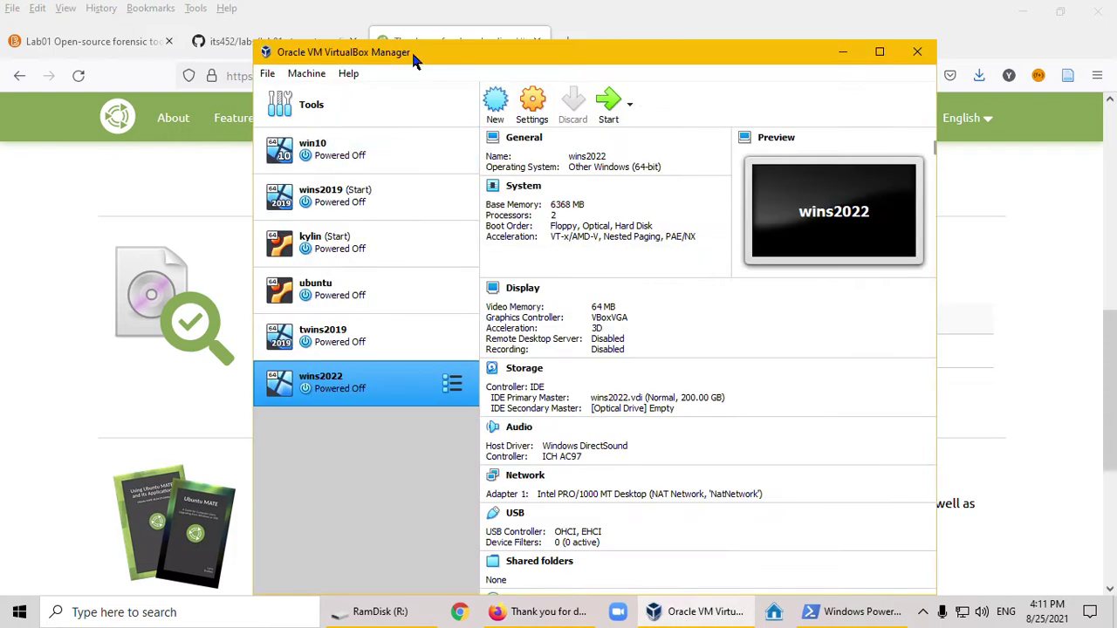
{"action": "left_click_drag", "start_coordinate": [409, 57], "coordinate": [400, 50]}
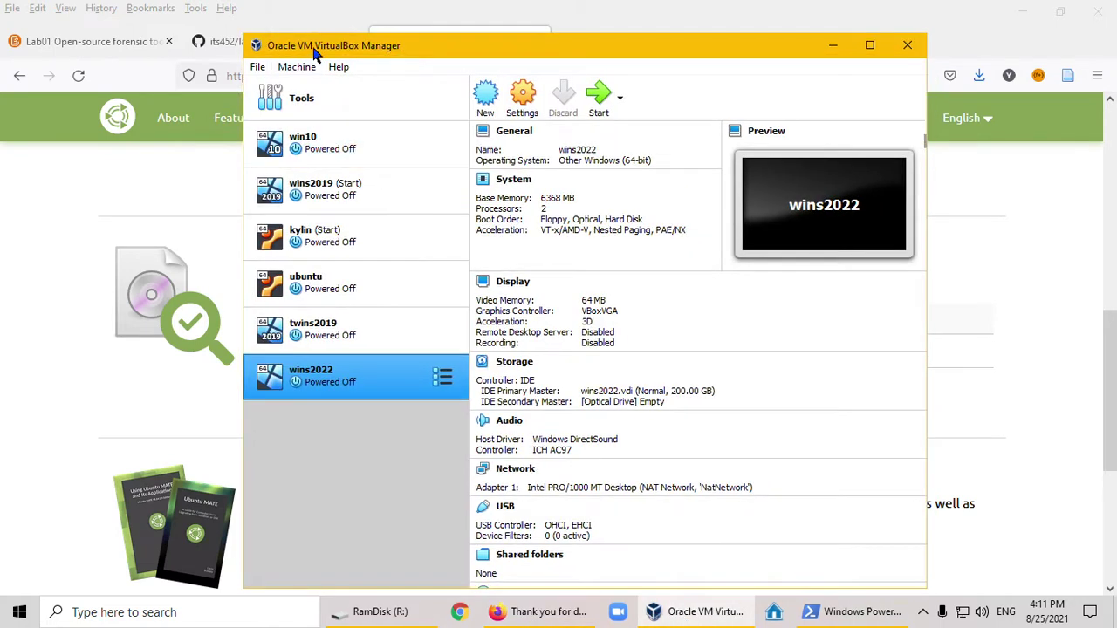
{"action": "left_click", "coordinate": [258, 67]}
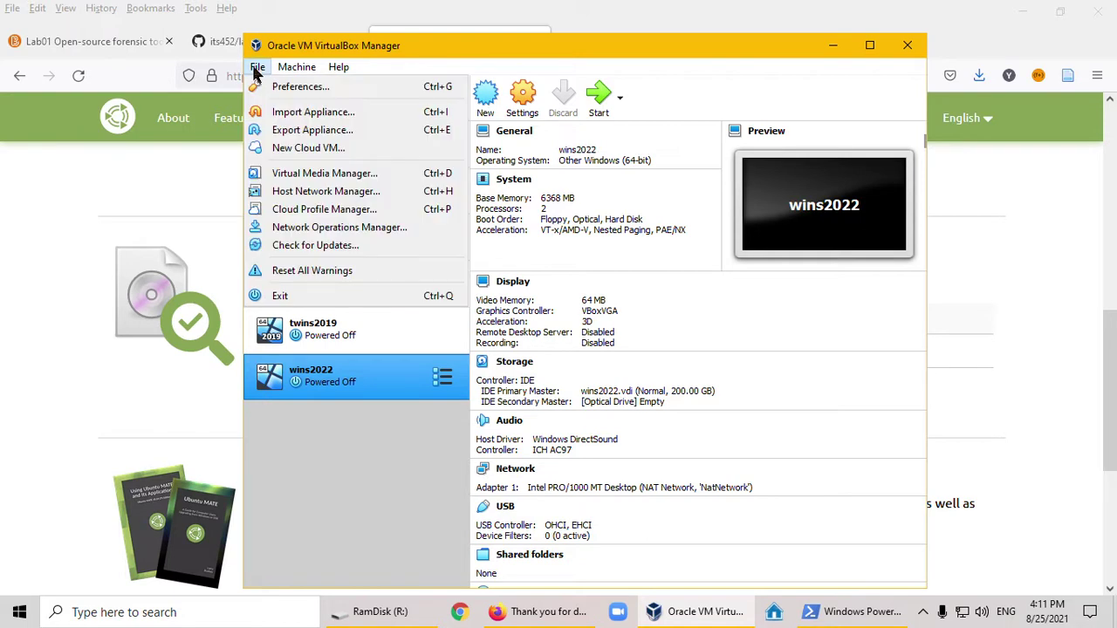
{"action": "left_click", "coordinate": [290, 87]}
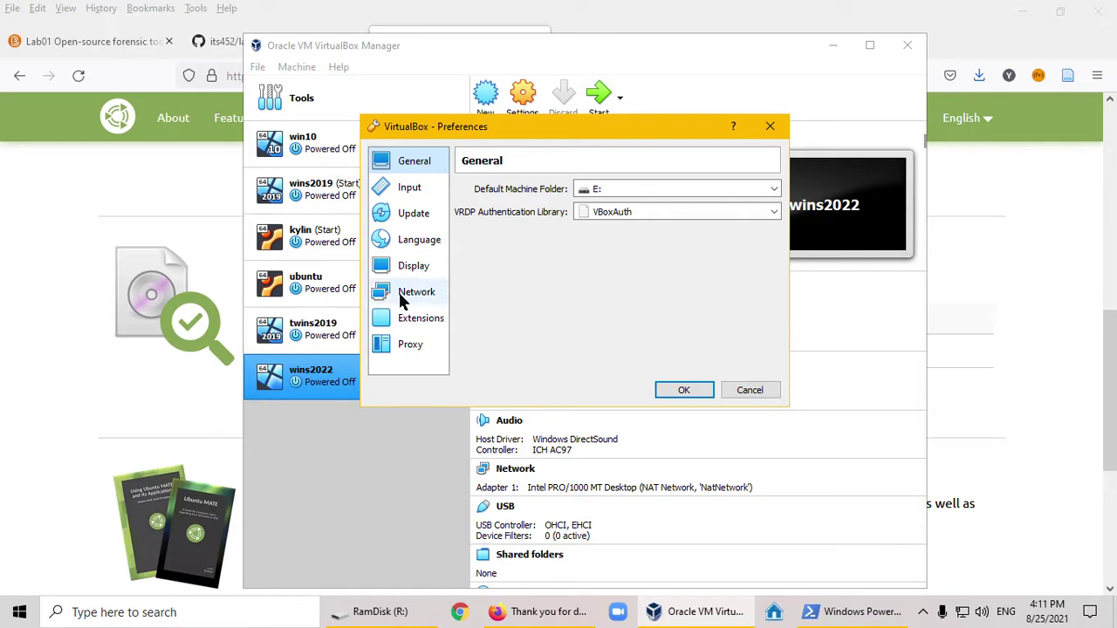
{"action": "left_click", "coordinate": [402, 297]}
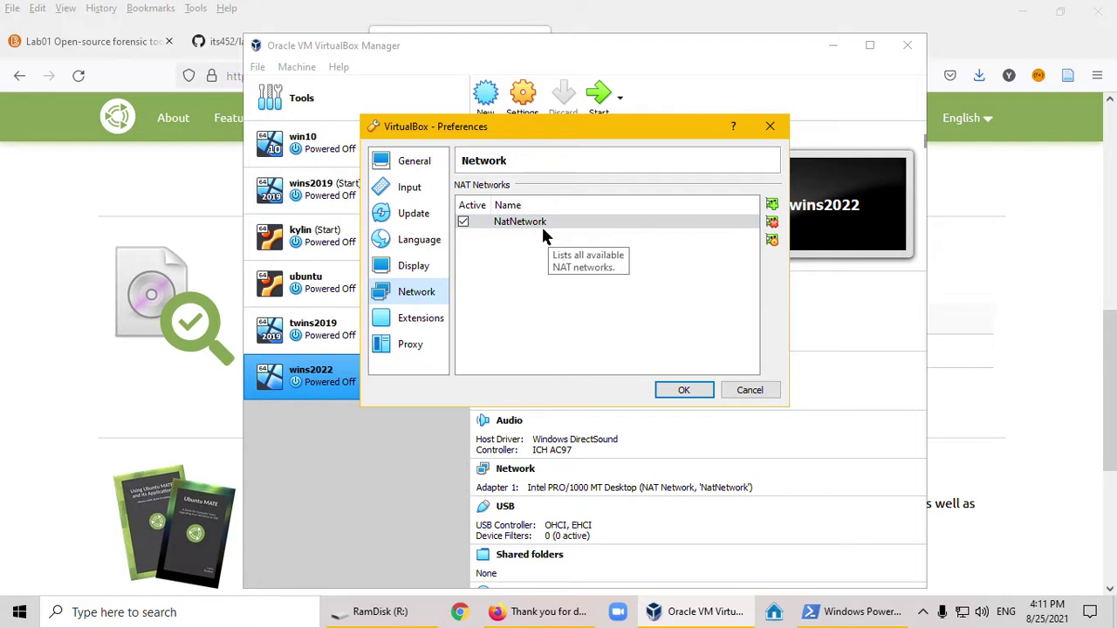
Step: Confirm NatNetwork uses CIDR 10.20.30.0/24 with DHCP and close Preferences with OK
{"action": "mouse_move", "coordinate": [541, 225]}
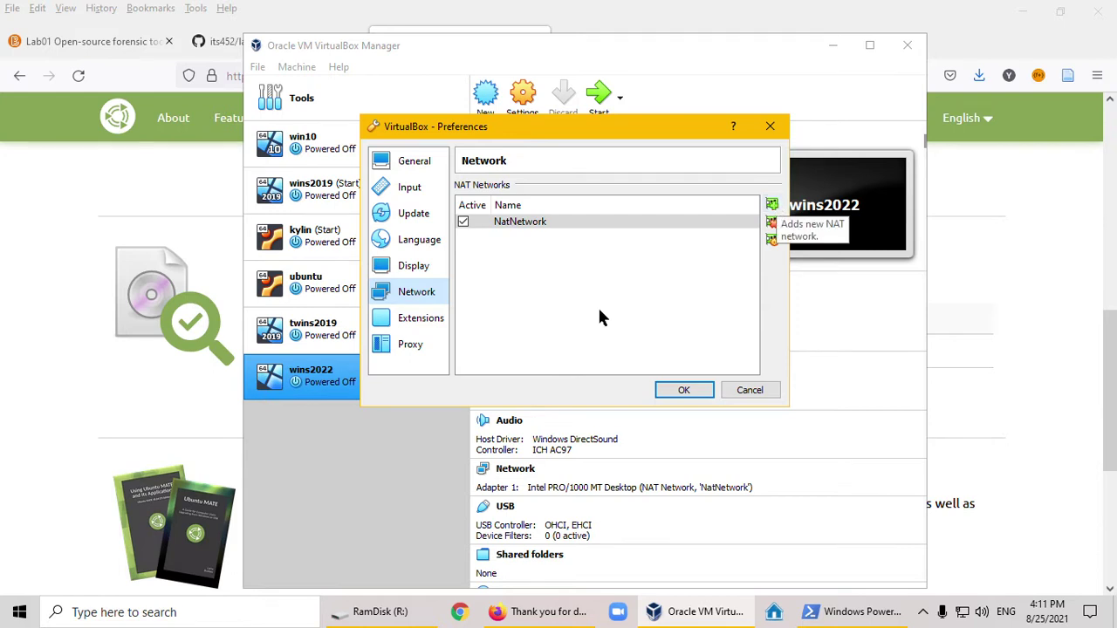
{"action": "double_click", "coordinate": [525, 221]}
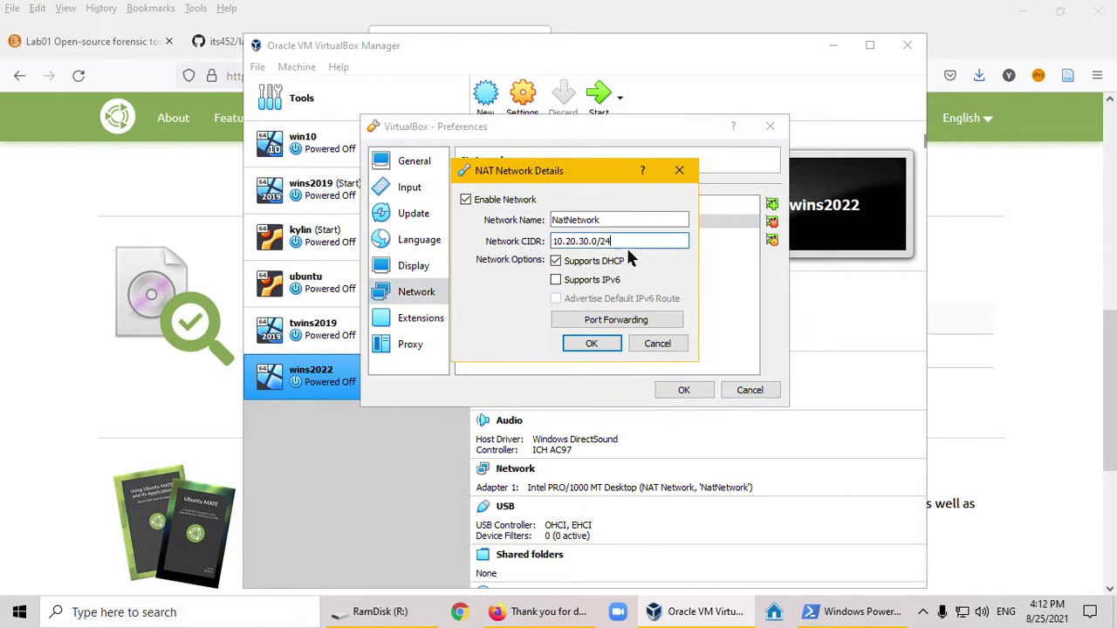
{"action": "left_click", "coordinate": [654, 242]}
{"action": "left_click", "coordinate": [589, 343]}
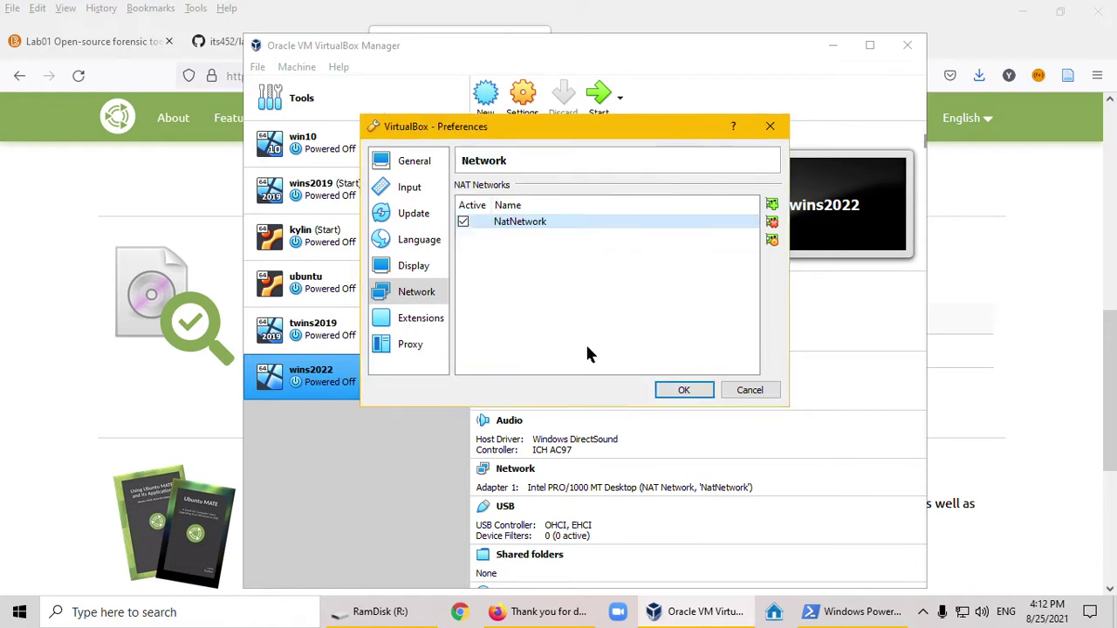
{"action": "left_click", "coordinate": [676, 390]}
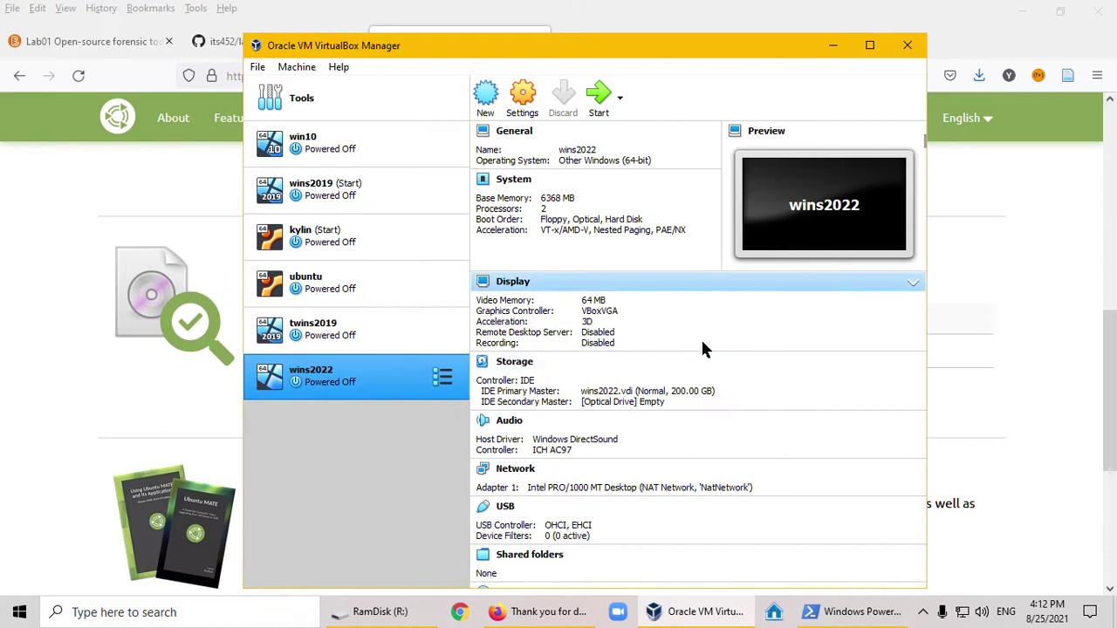
Step: Start a new virtual machine named ubun2004
{"action": "left_click", "coordinate": [213, 42]}
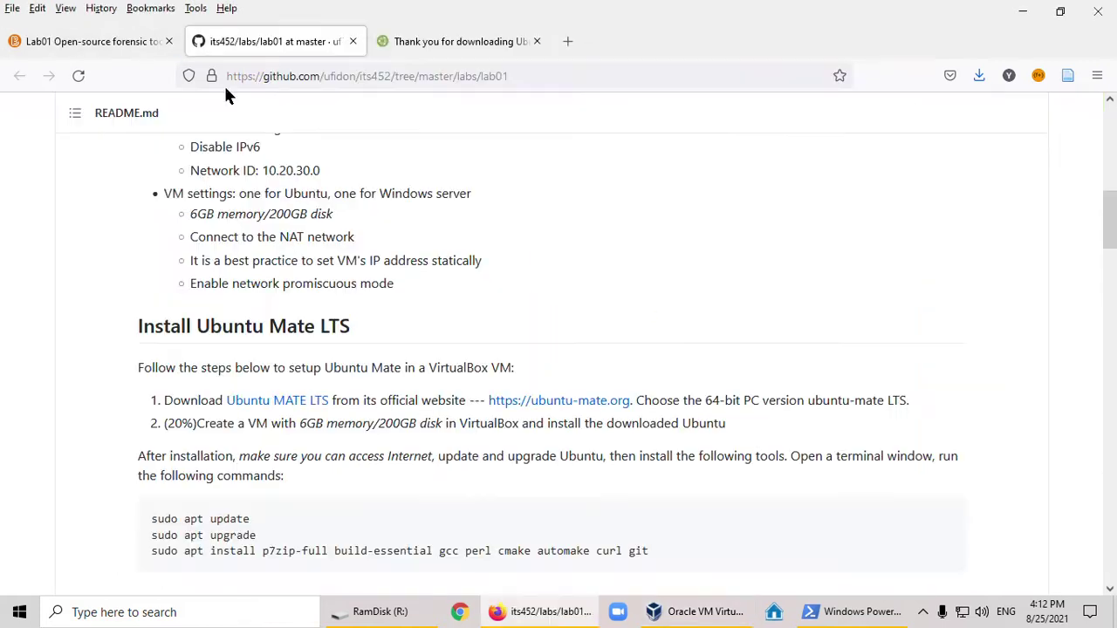
{"action": "left_click", "coordinate": [708, 614]}
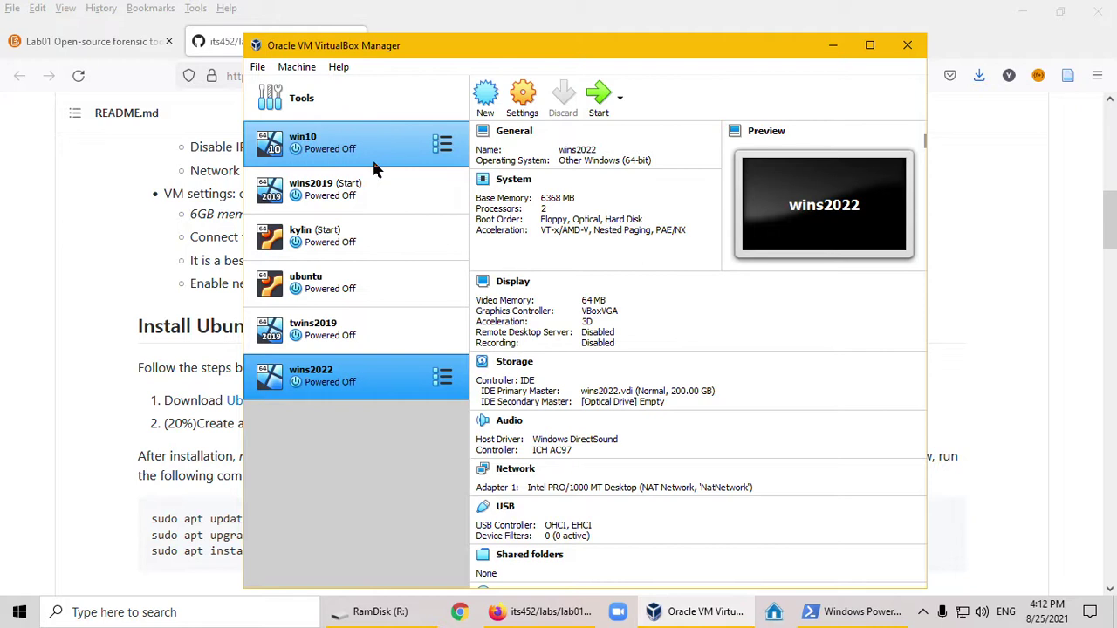
{"action": "left_click_drag", "start_coordinate": [422, 50], "coordinate": [467, 58]}
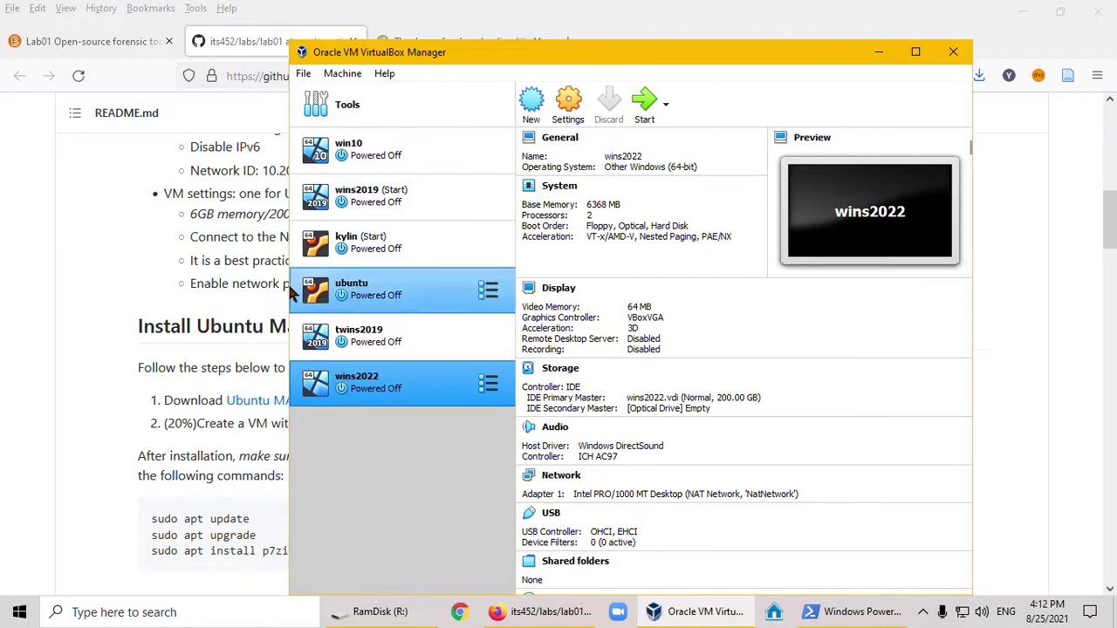
{"action": "left_click", "coordinate": [531, 107]}
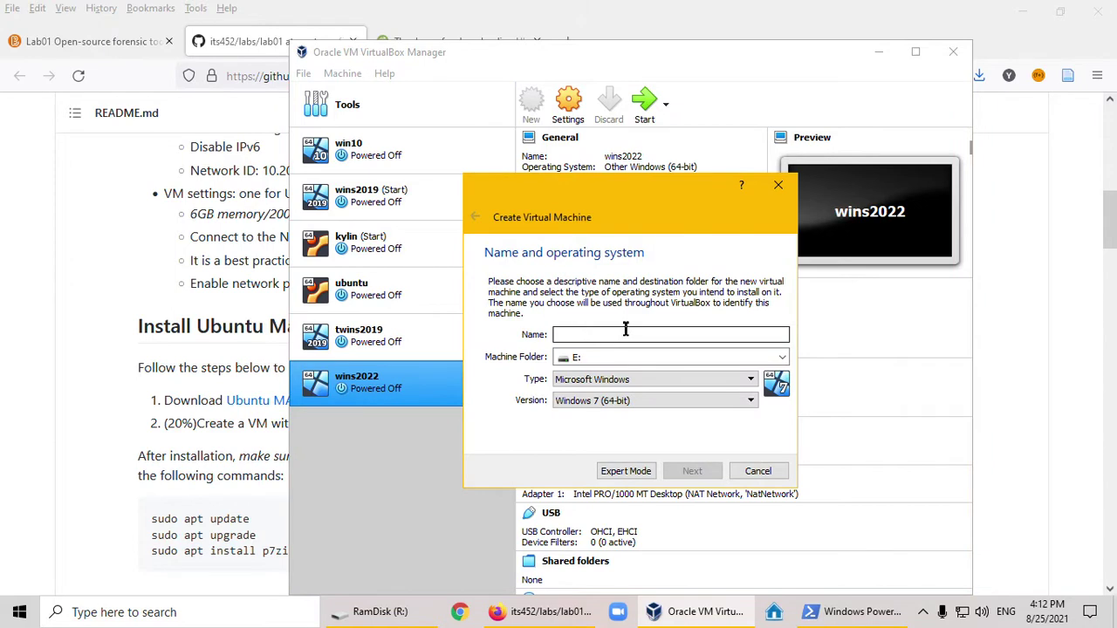
{"action": "type", "text": "u"}
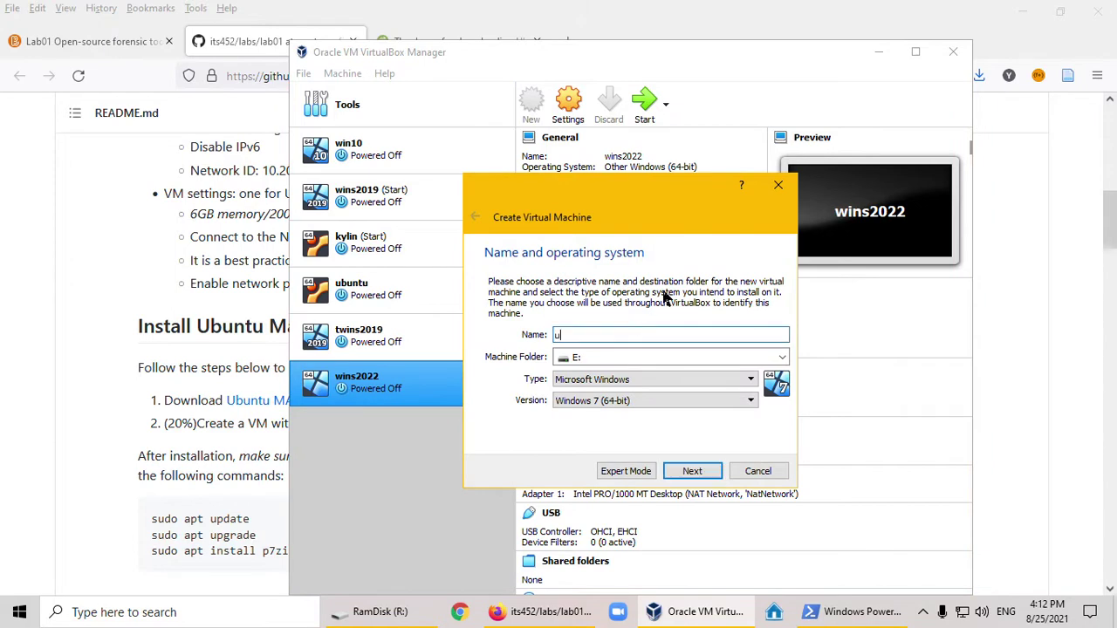
{"action": "type", "text": "bun"}
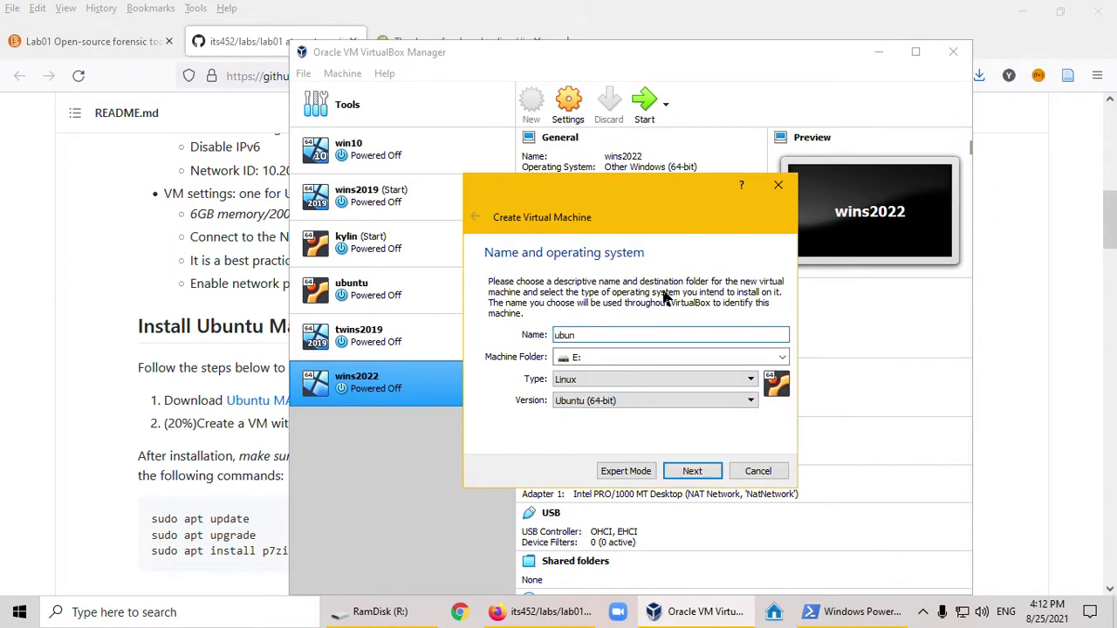
{"action": "type", "text": "2004"}
{"action": "left_click", "coordinate": [699, 474]}
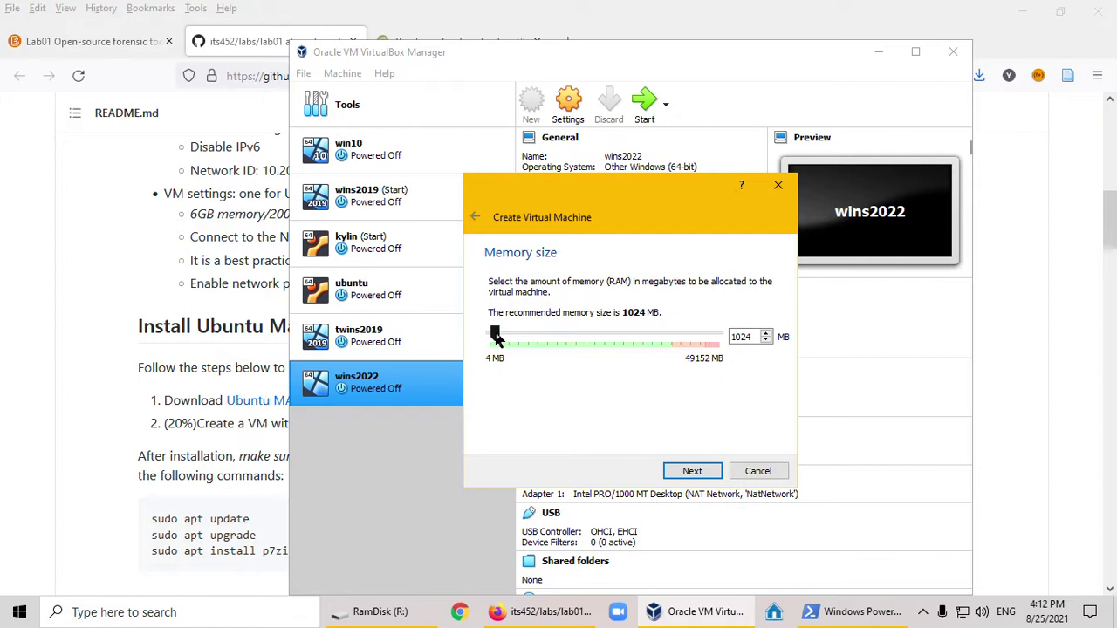
Step: Set the ubun2004 memory size to 4096 MB
{"action": "left_click_drag", "start_coordinate": [495, 339], "coordinate": [510, 342]}
{"action": "left_click_drag", "start_coordinate": [512, 342], "coordinate": [529, 342]}
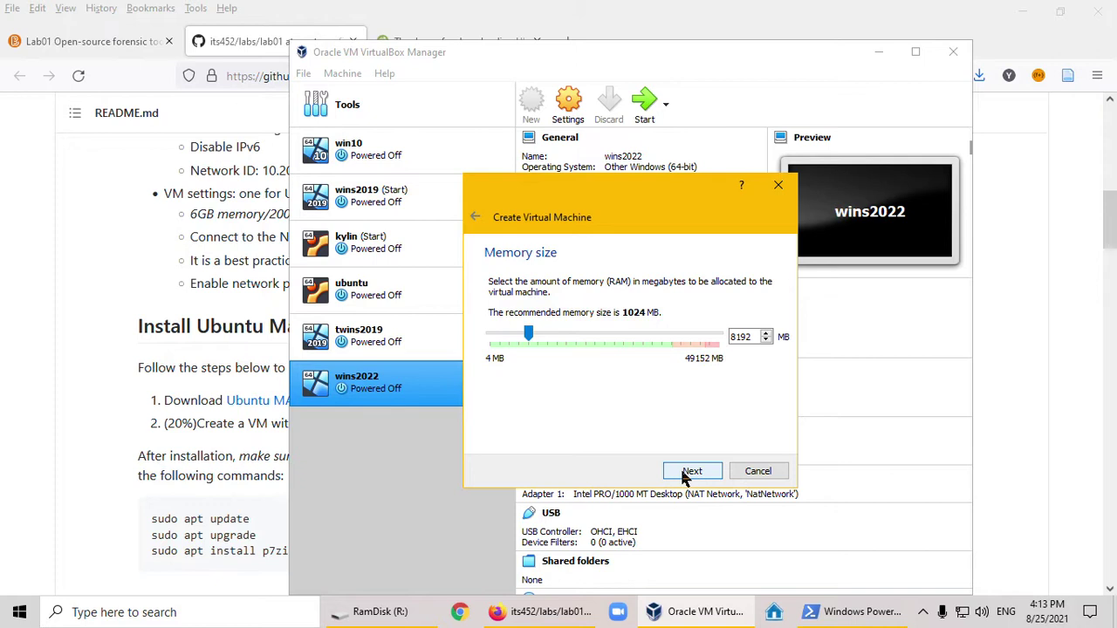
{"action": "left_click_drag", "start_coordinate": [526, 332], "coordinate": [508, 333]}
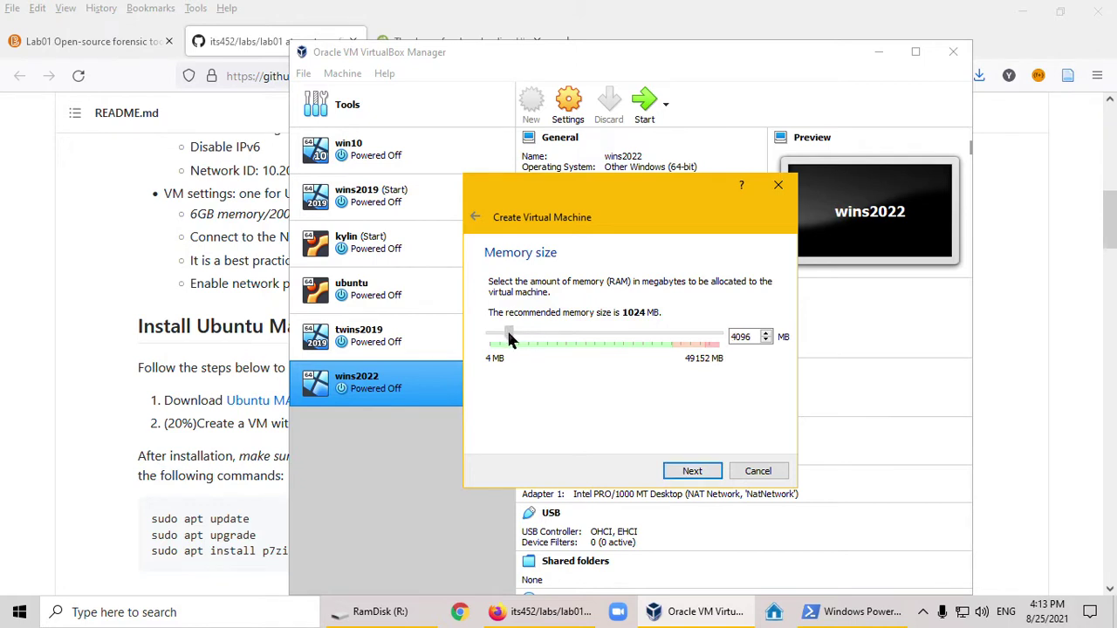
{"action": "left_click", "coordinate": [680, 476]}
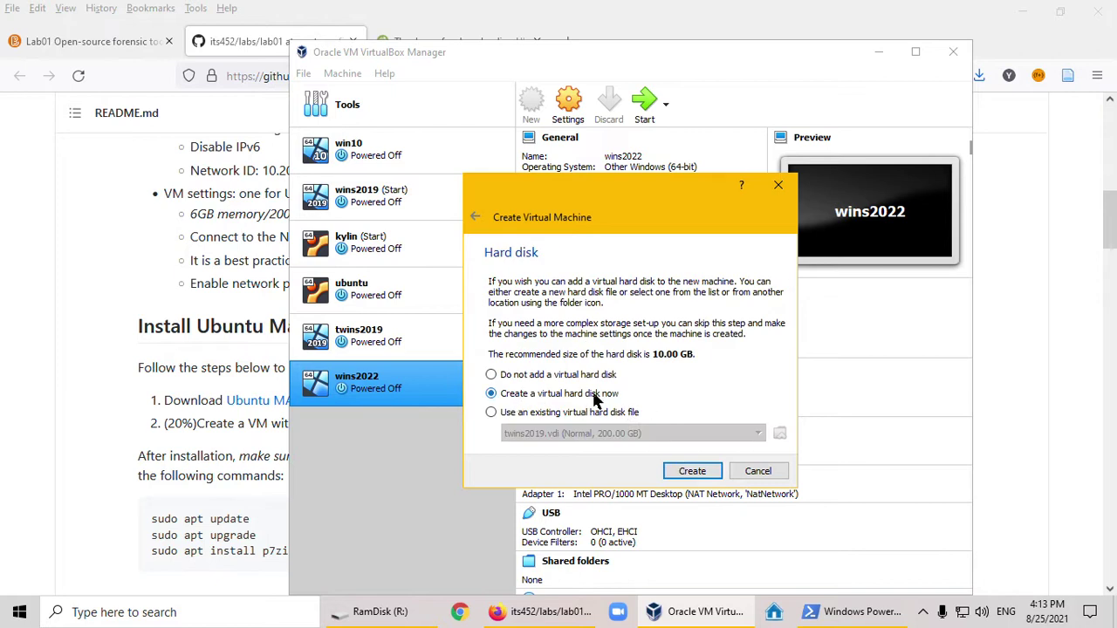
Step: Create a dynamically allocated 200 GB VDI disk and finish creating the VM
{"action": "left_click", "coordinate": [690, 472]}
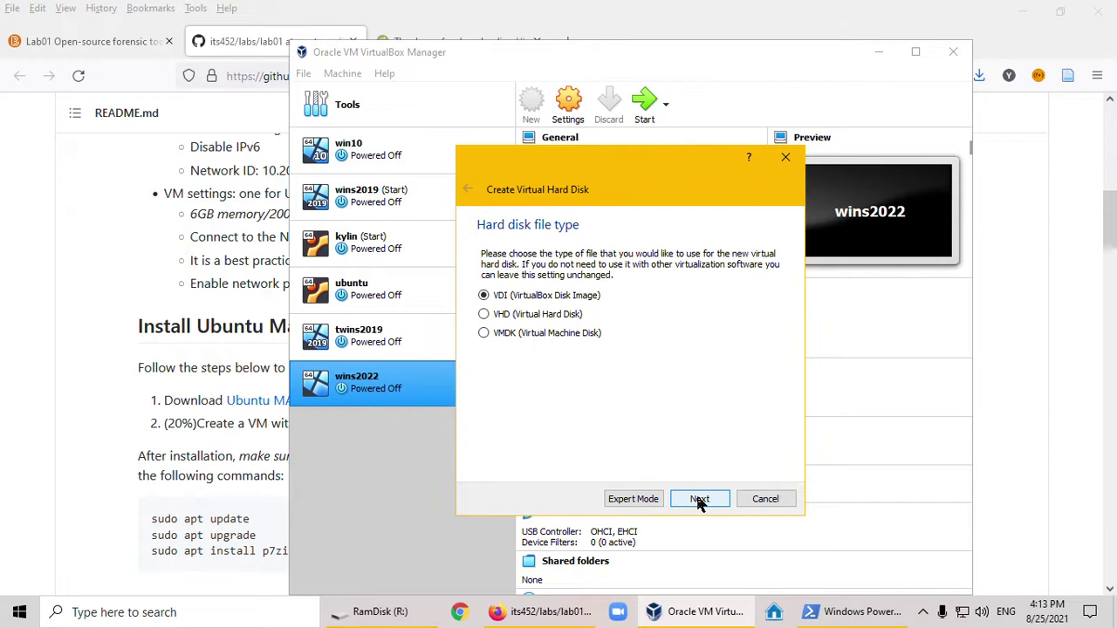
{"action": "left_click", "coordinate": [699, 501]}
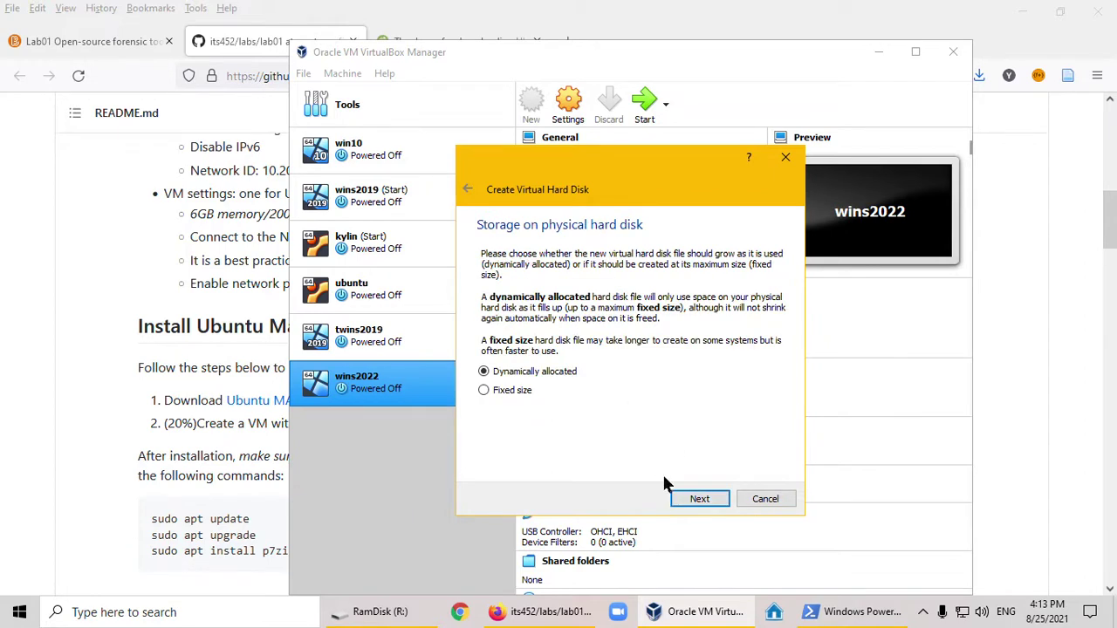
{"action": "left_click", "coordinate": [690, 499]}
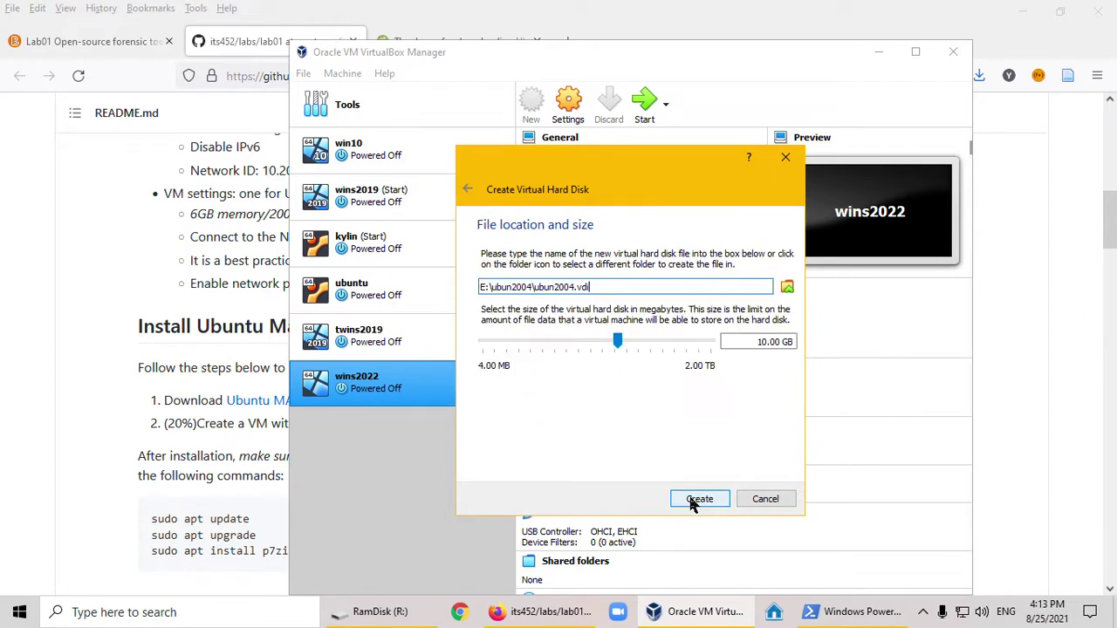
{"action": "left_click", "coordinate": [742, 346]}
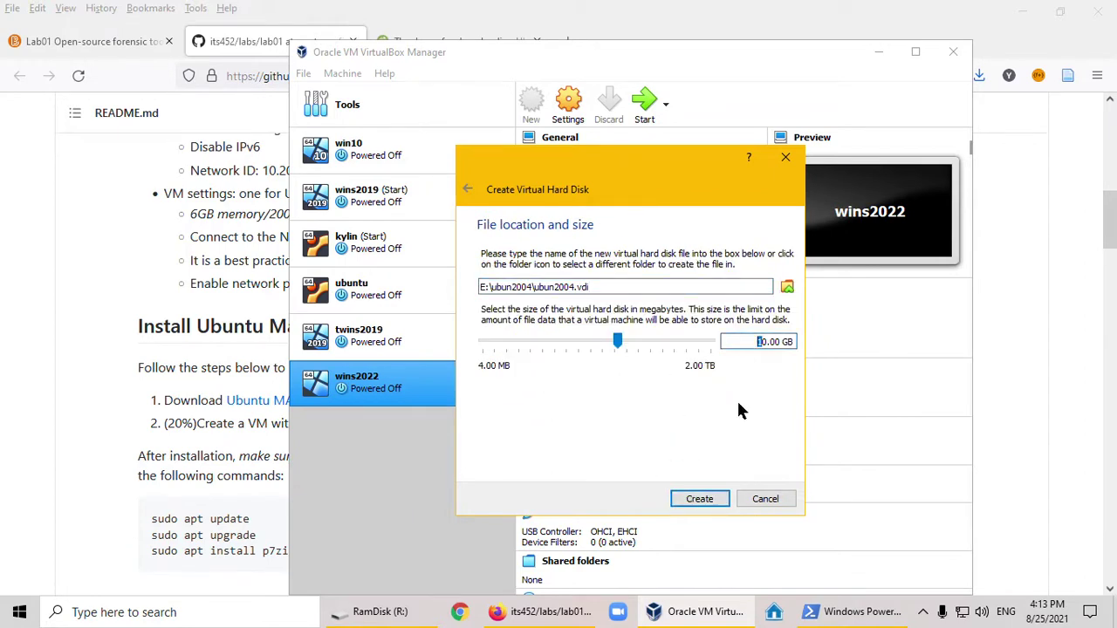
{"action": "type", "text": "20"}
{"action": "left_click", "coordinate": [699, 500]}
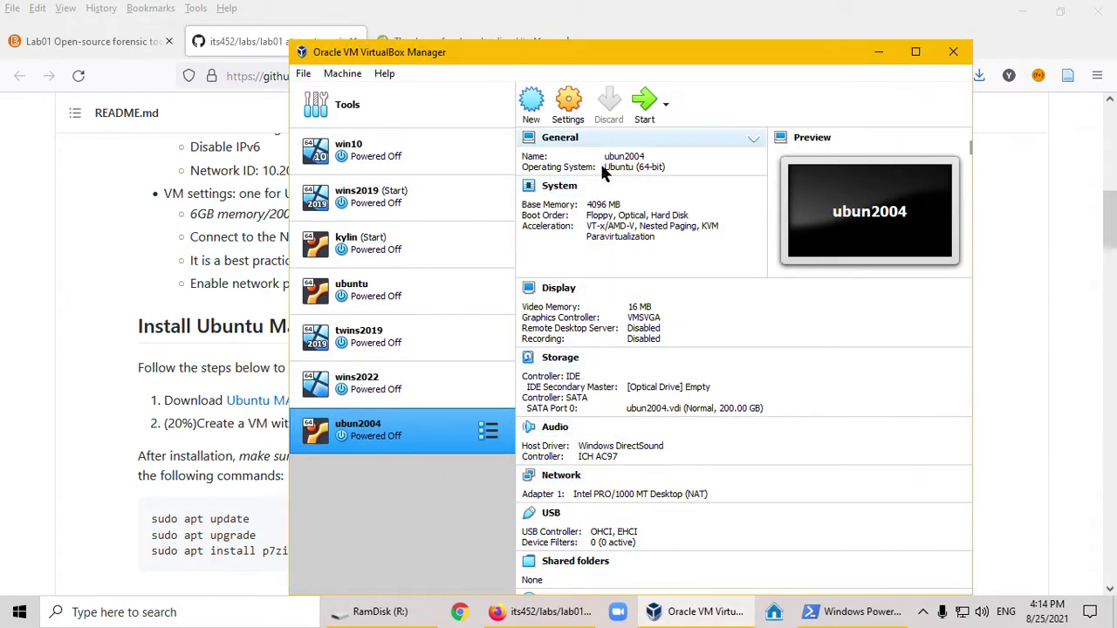
Step: In ubun2004 Settings, make clipboard and drag-and-drop bidirectional and use a PS/2 Mouse
{"action": "left_click", "coordinate": [567, 111]}
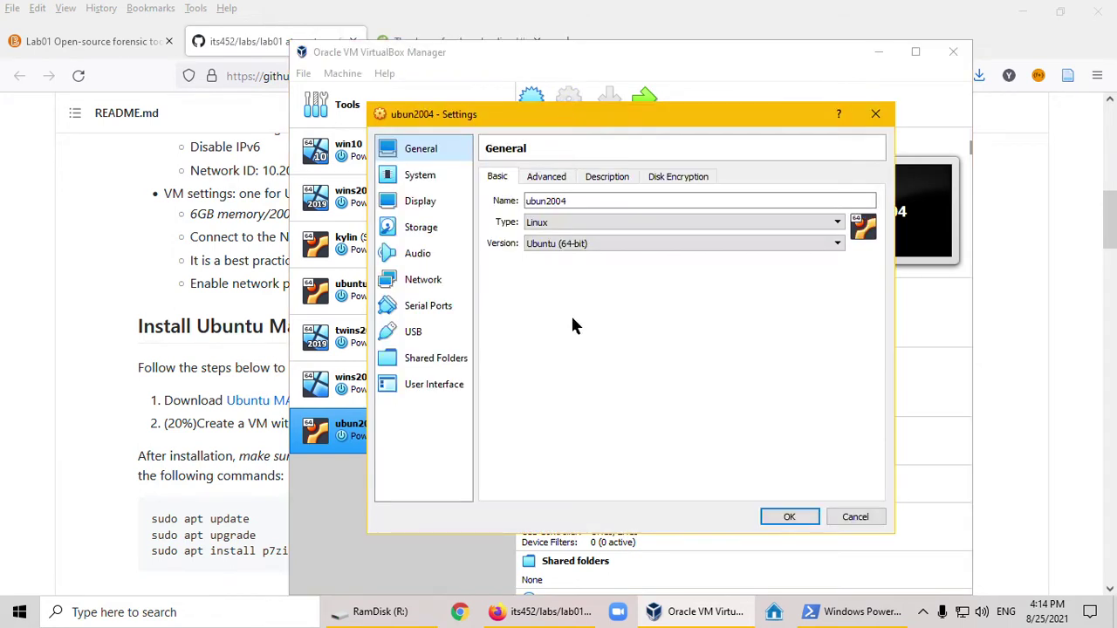
{"action": "left_click", "coordinate": [543, 176]}
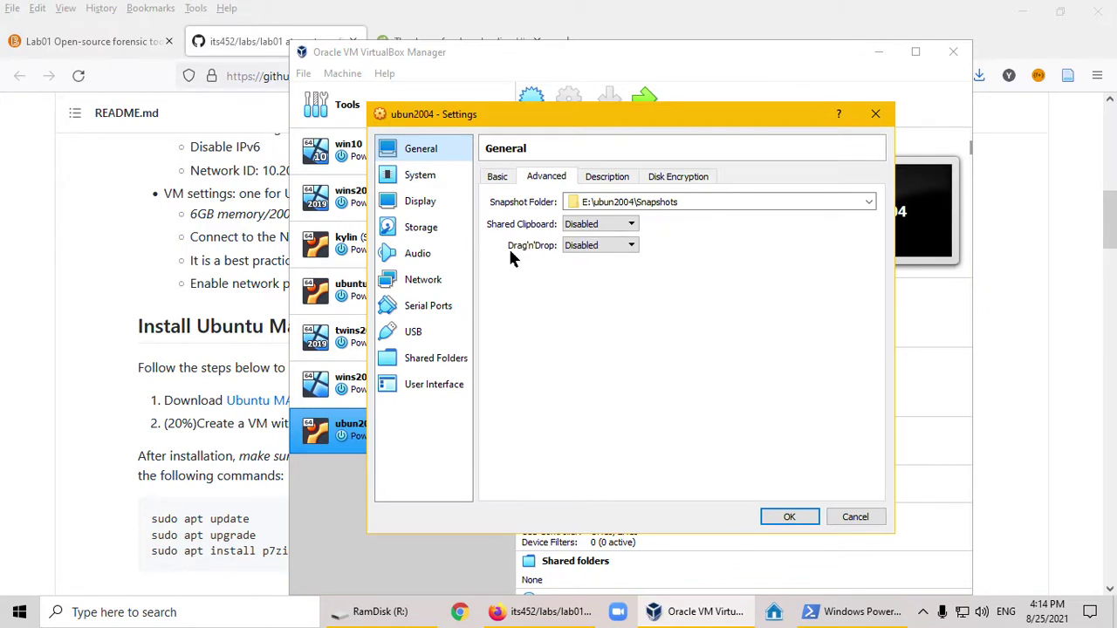
{"action": "left_click", "coordinate": [617, 247]}
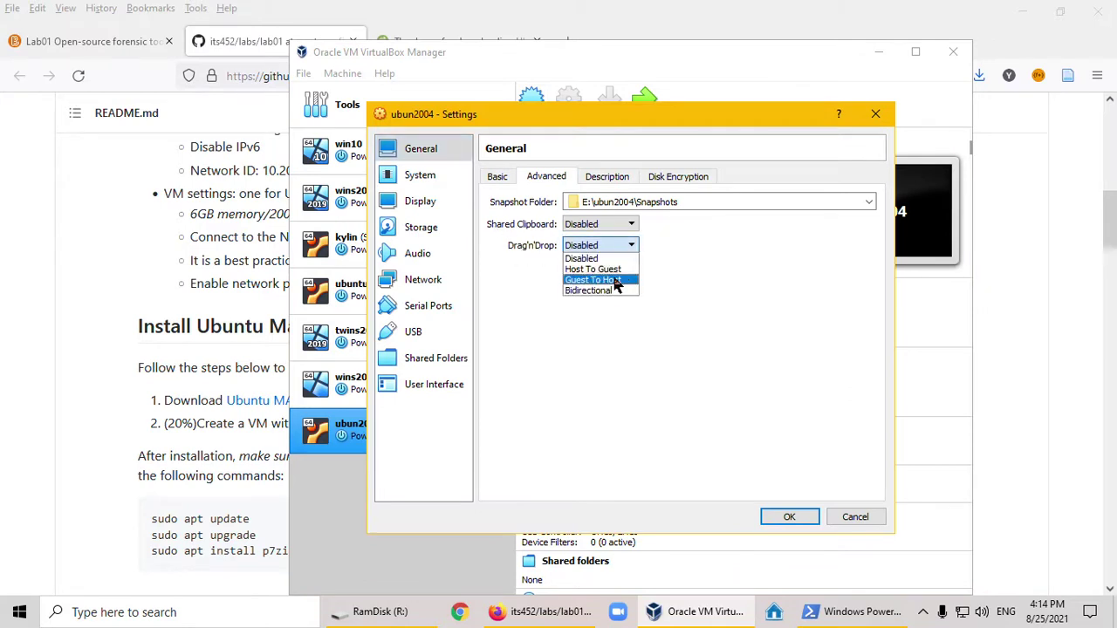
{"action": "left_click", "coordinate": [616, 291]}
{"action": "left_click", "coordinate": [629, 223]}
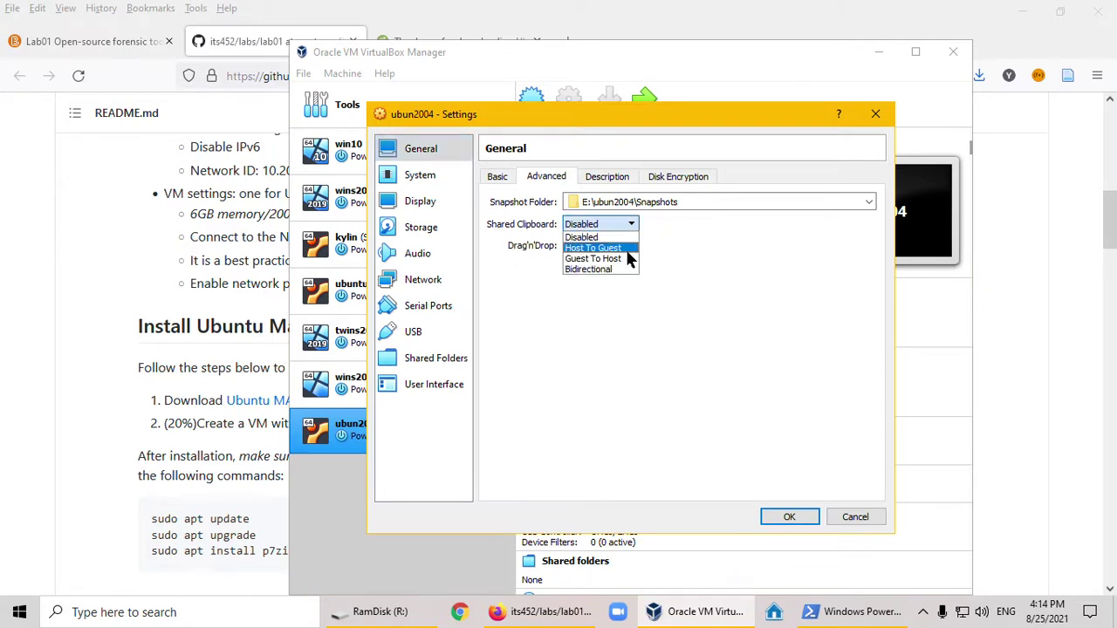
{"action": "left_click", "coordinate": [615, 270]}
{"action": "left_click", "coordinate": [423, 177]}
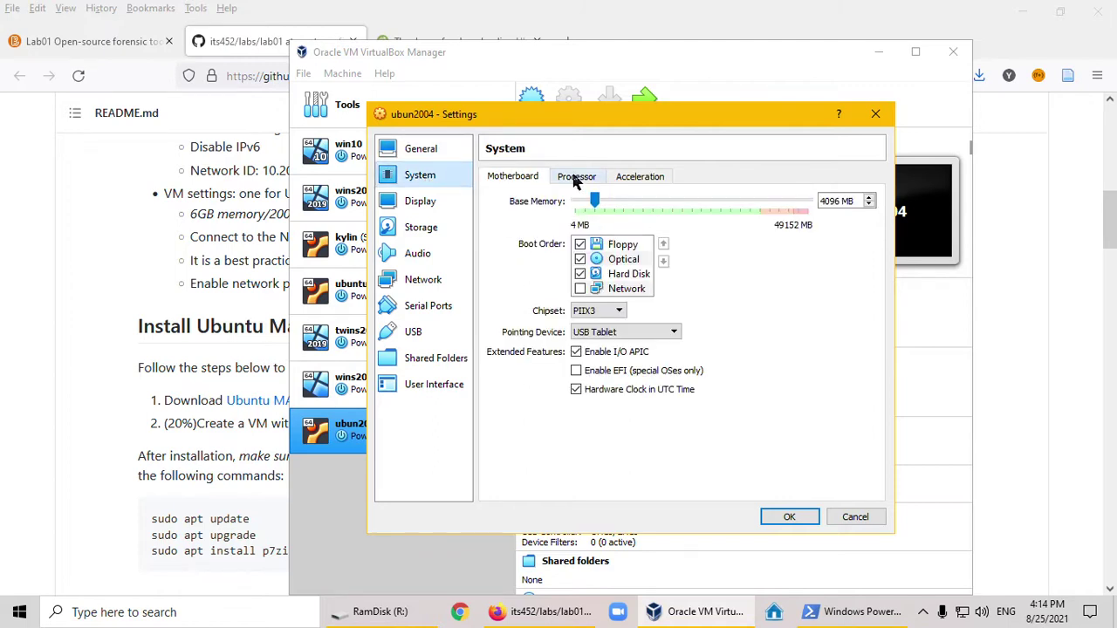
{"action": "left_click", "coordinate": [622, 333]}
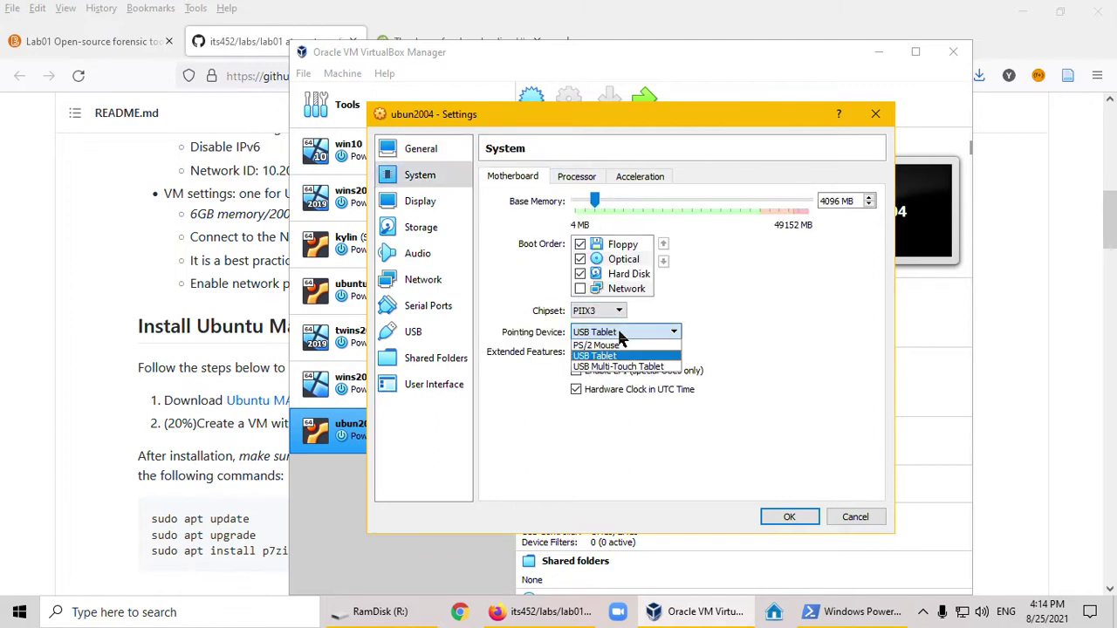
{"action": "left_click", "coordinate": [622, 346]}
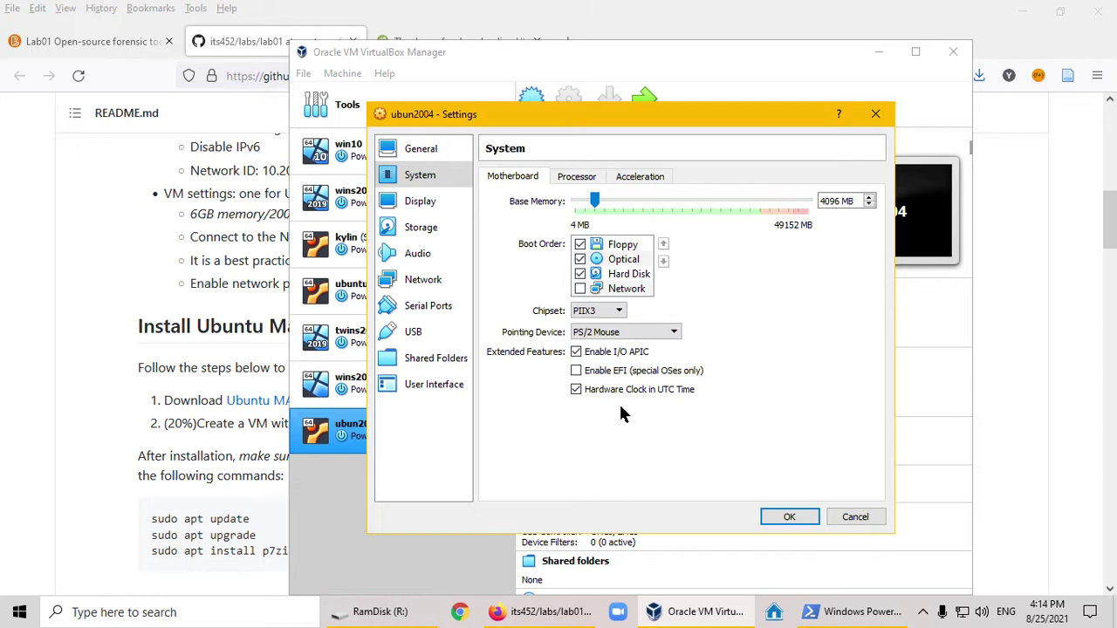
Step: Give ubun2004 2 processors and enable Nested VT-x/AMD-V
{"action": "left_click", "coordinate": [569, 177]}
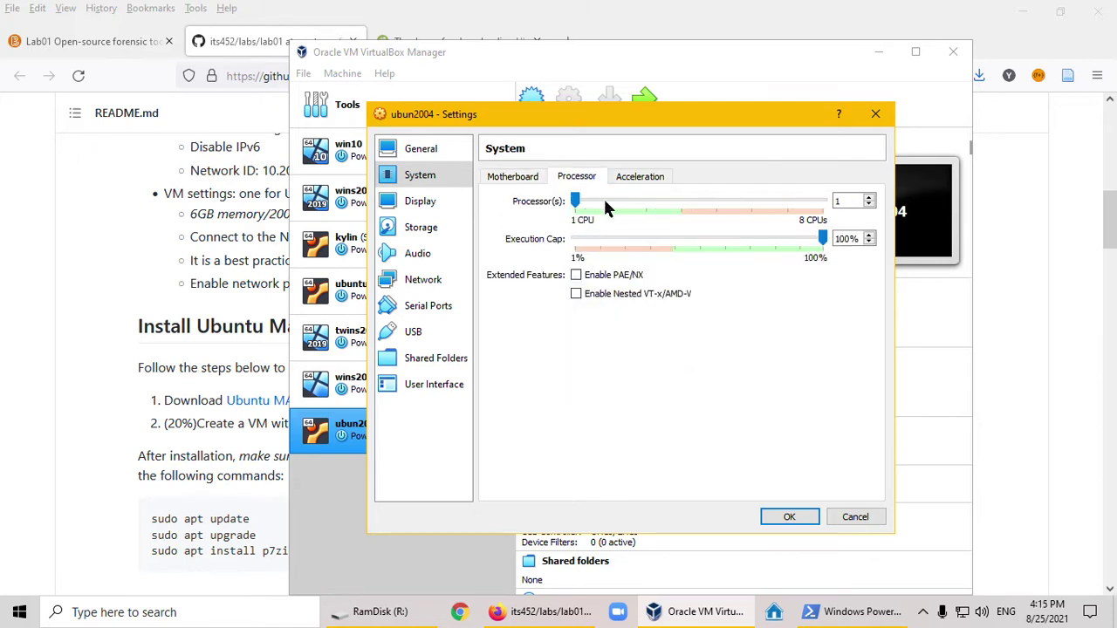
{"action": "left_click_drag", "start_coordinate": [576, 202], "coordinate": [610, 201]}
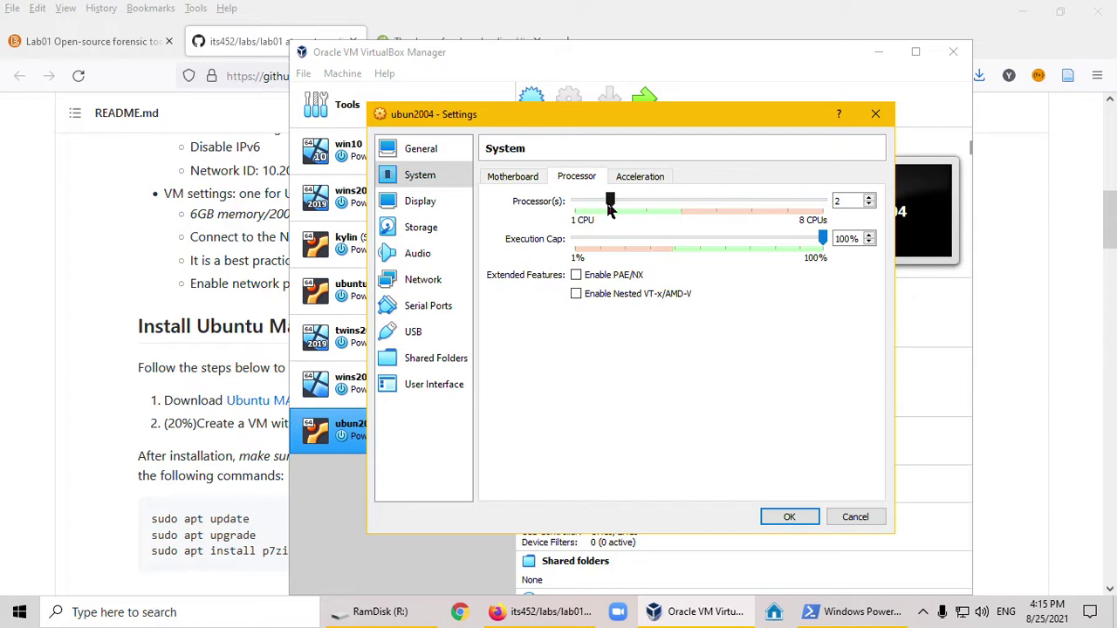
{"action": "left_click", "coordinate": [575, 294]}
{"action": "left_click", "coordinate": [646, 177]}
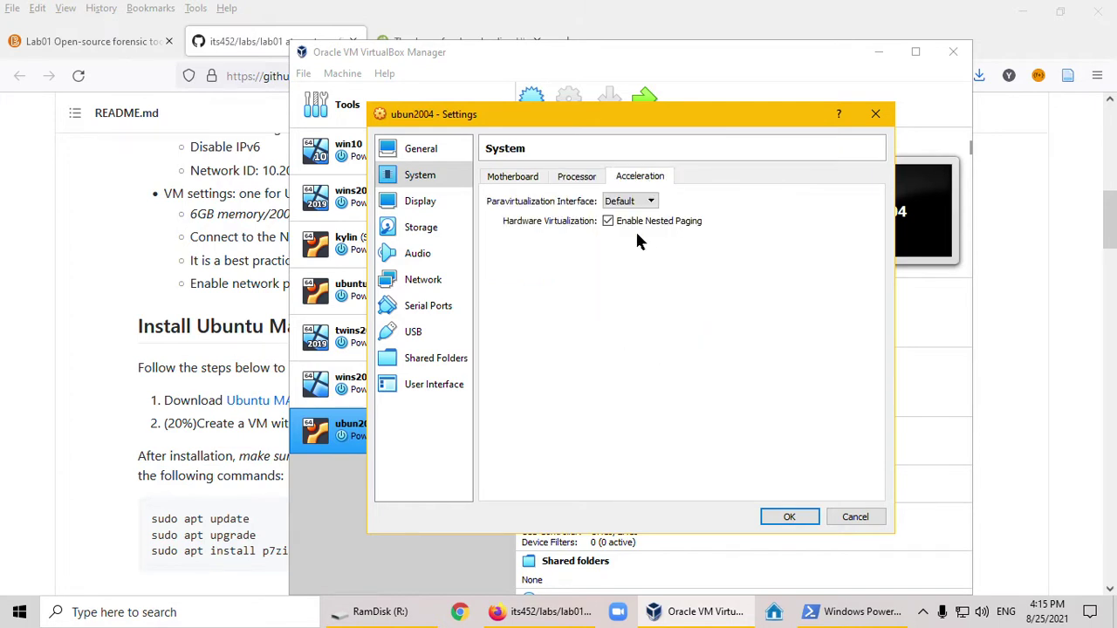
{"action": "left_click", "coordinate": [578, 178]}
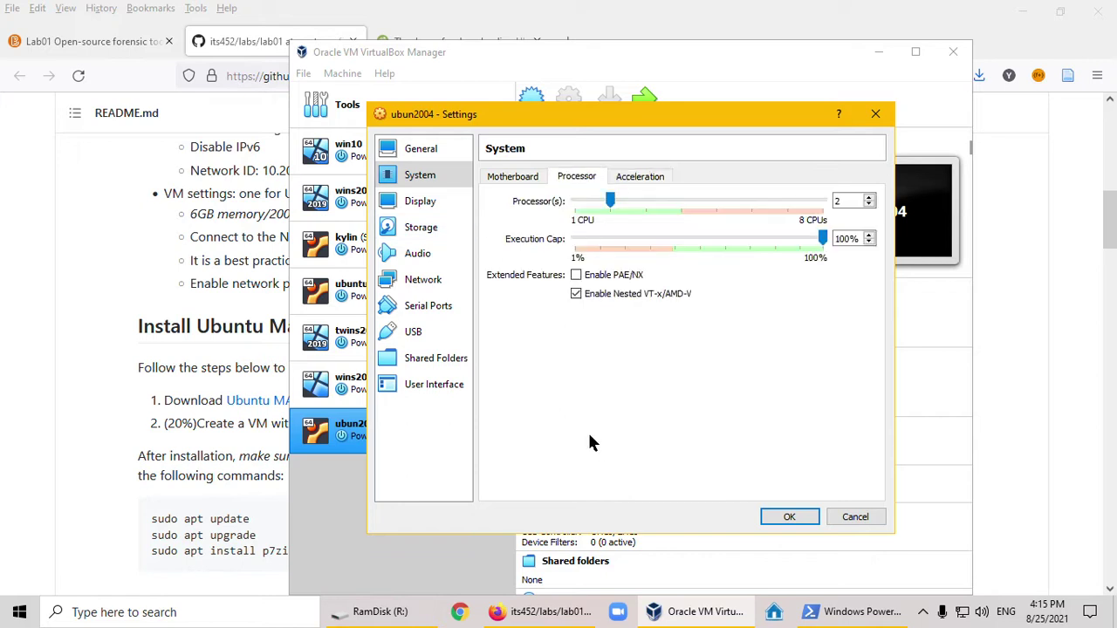
{"action": "left_click", "coordinate": [412, 206]}
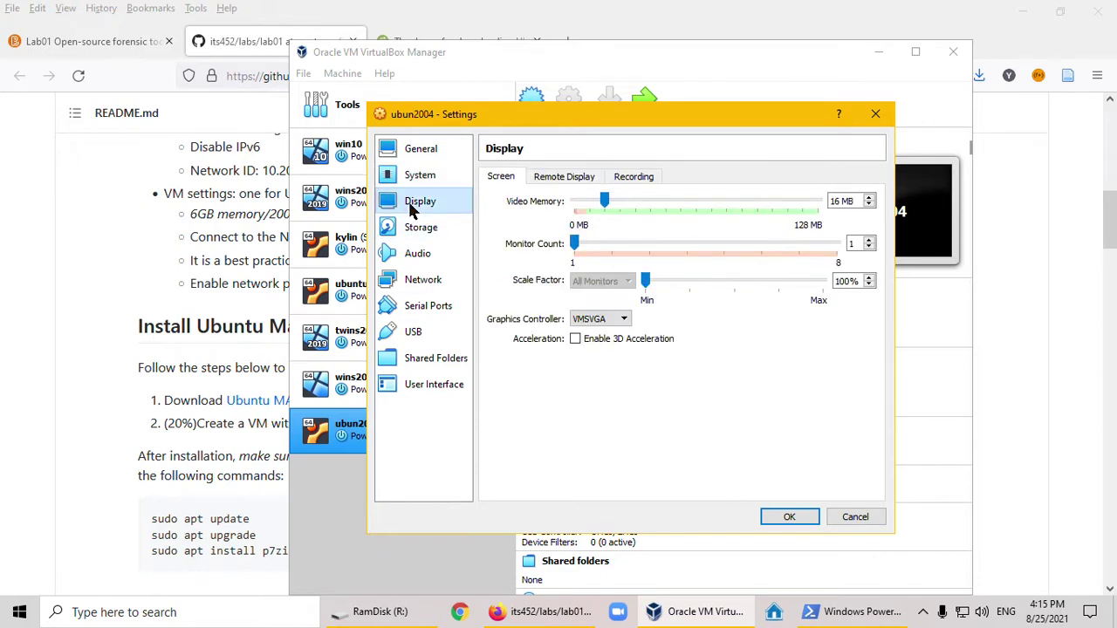
Step: Raise ubun2004's video memory to 64 MB with 3D acceleration enabled
{"action": "left_click_drag", "start_coordinate": [606, 202], "coordinate": [696, 208]}
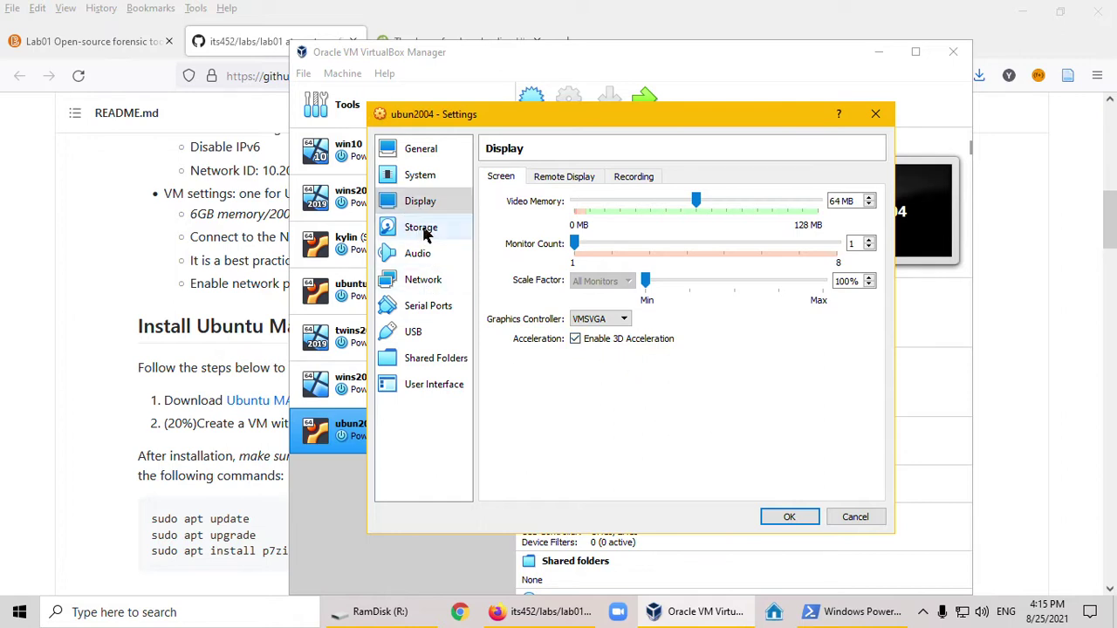
{"action": "left_click", "coordinate": [417, 280]}
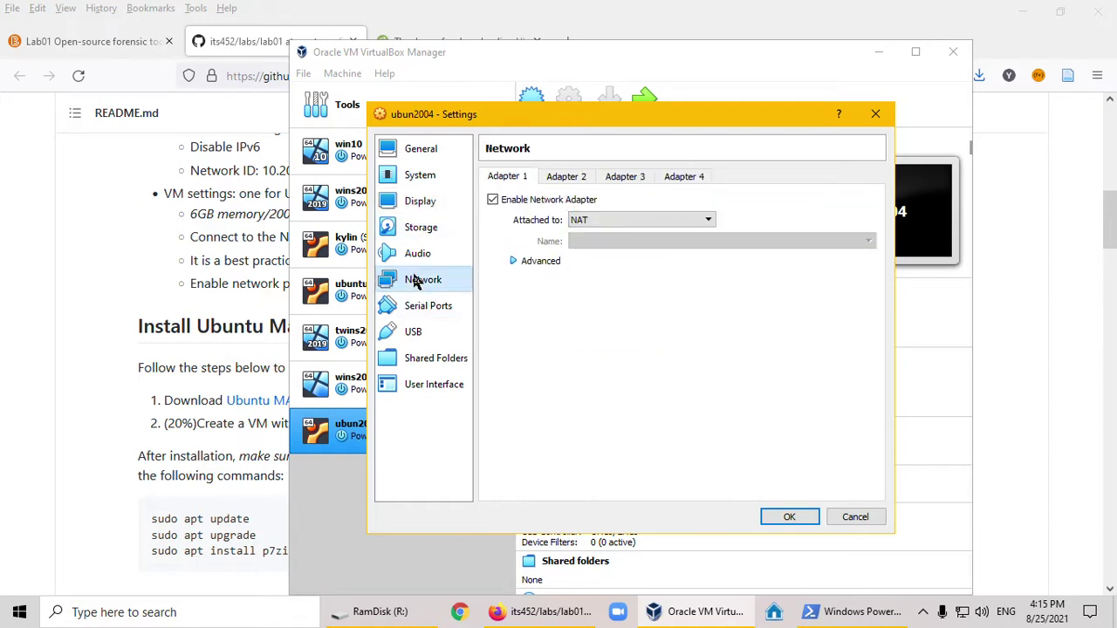
Step: Attach Adapter 1 to the NAT Network 'NatNetwork' and save the VM settings
{"action": "left_click", "coordinate": [637, 219]}
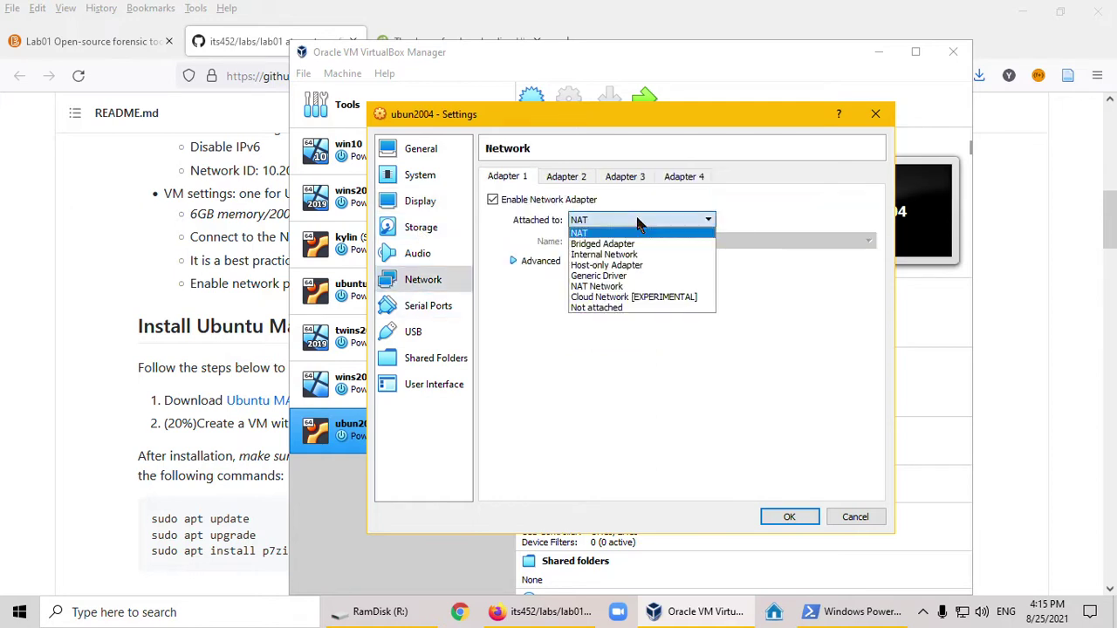
{"action": "left_click", "coordinate": [601, 288]}
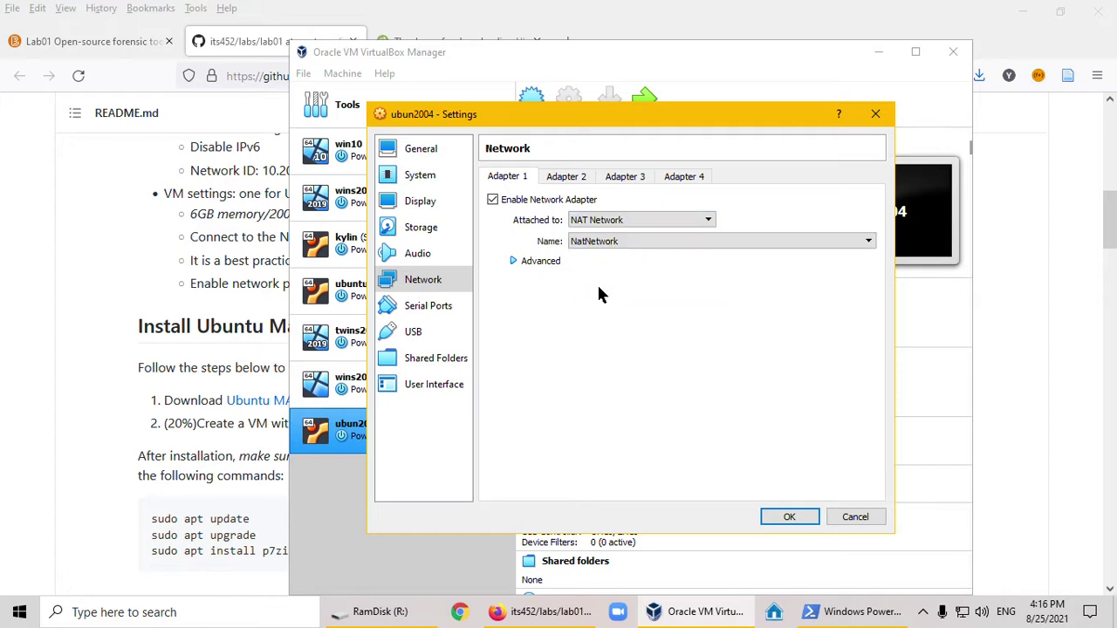
{"action": "left_click", "coordinate": [616, 237]}
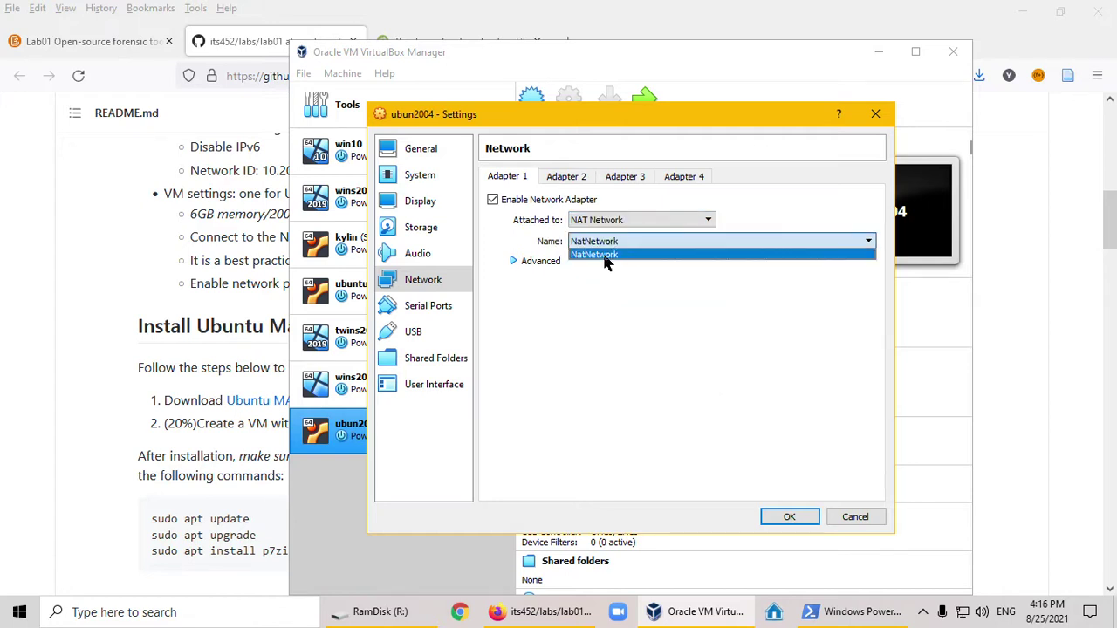
{"action": "left_click", "coordinate": [601, 253]}
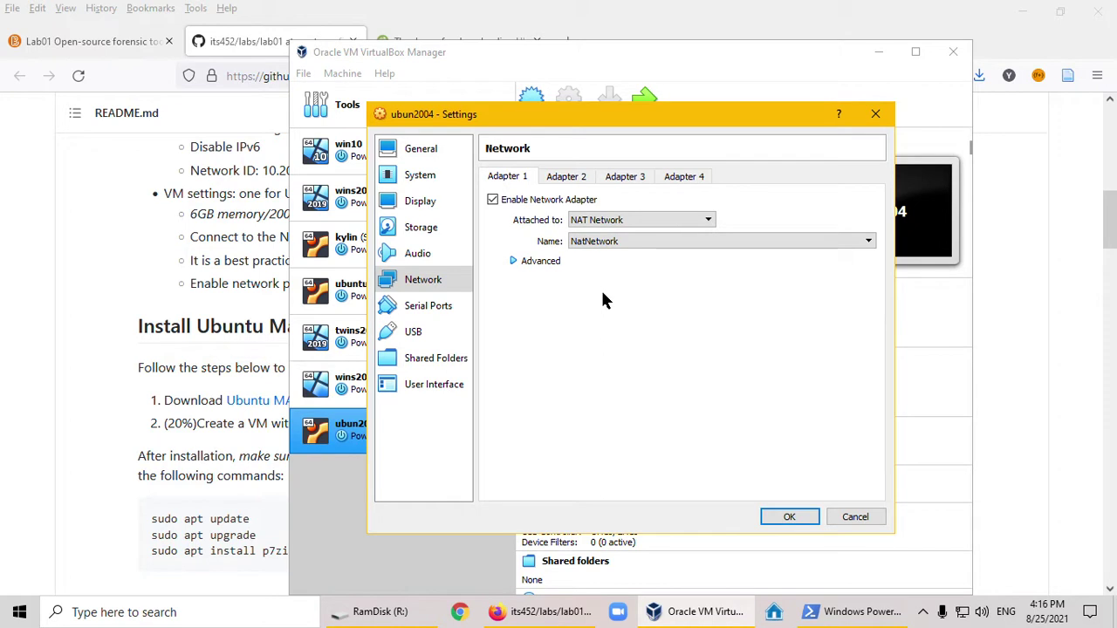
{"action": "left_click", "coordinate": [512, 262]}
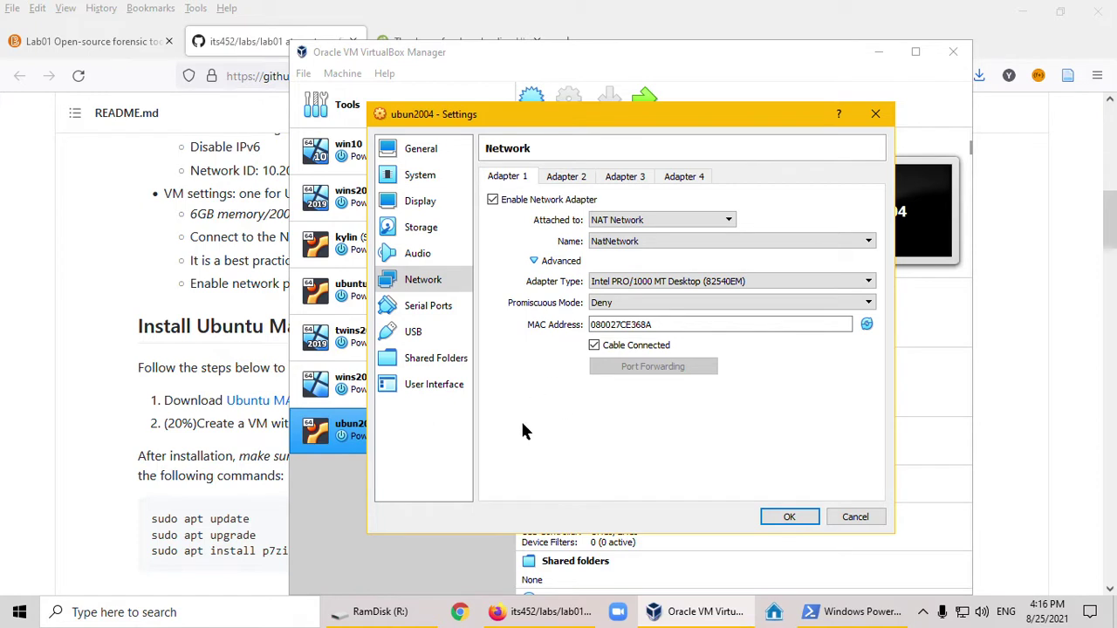
{"action": "left_click_drag", "start_coordinate": [598, 122], "coordinate": [578, 128]}
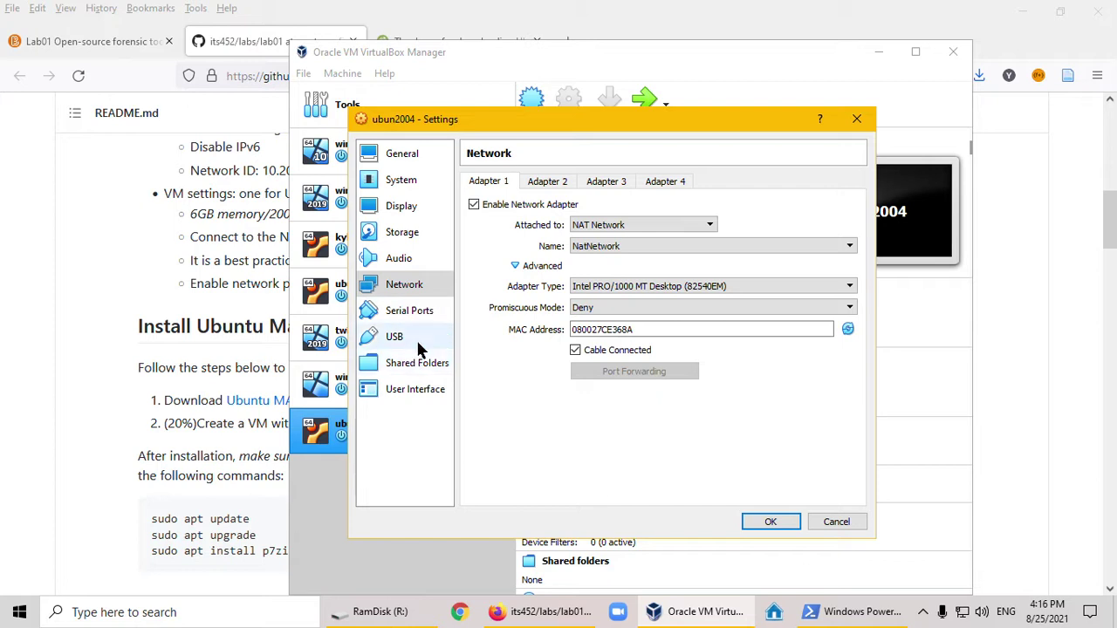
{"action": "left_click", "coordinate": [423, 371]}
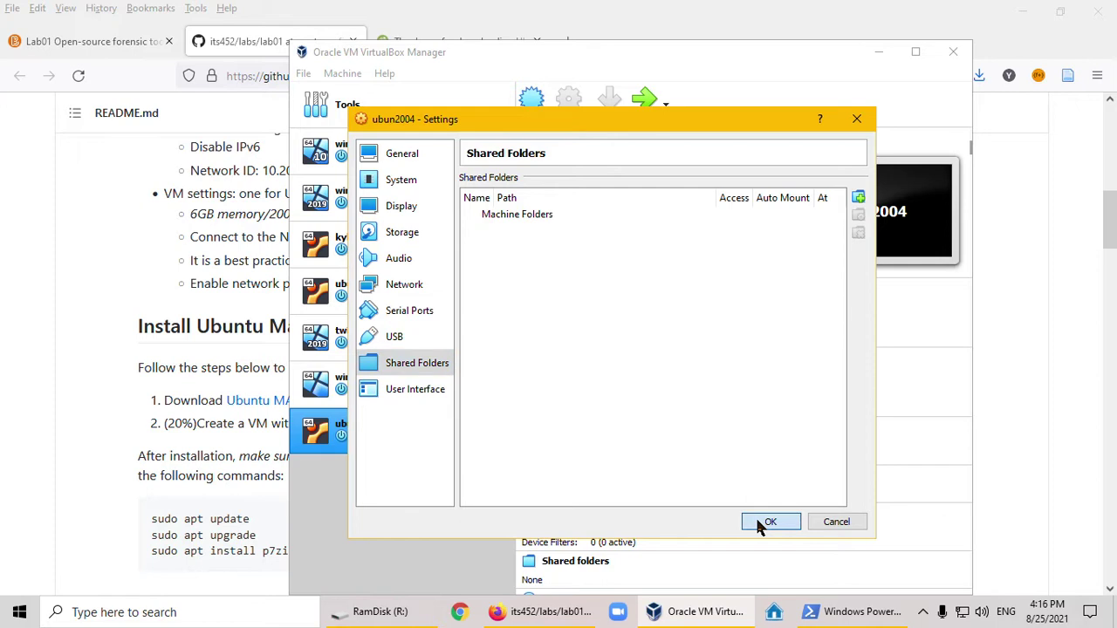
{"action": "left_click", "coordinate": [759, 521]}
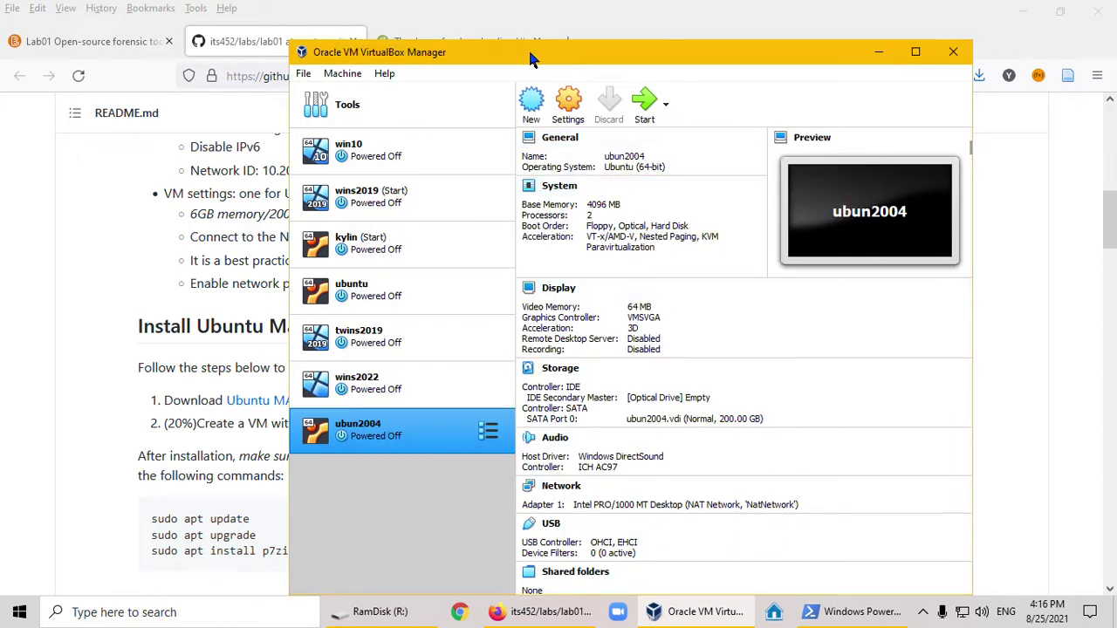
Step: Mount ubuntu-mate-20.04.2.0-desktop-amd64.iso in the ubun2004 VM's empty optical drive
{"action": "left_click_drag", "start_coordinate": [532, 60], "coordinate": [531, 37]}
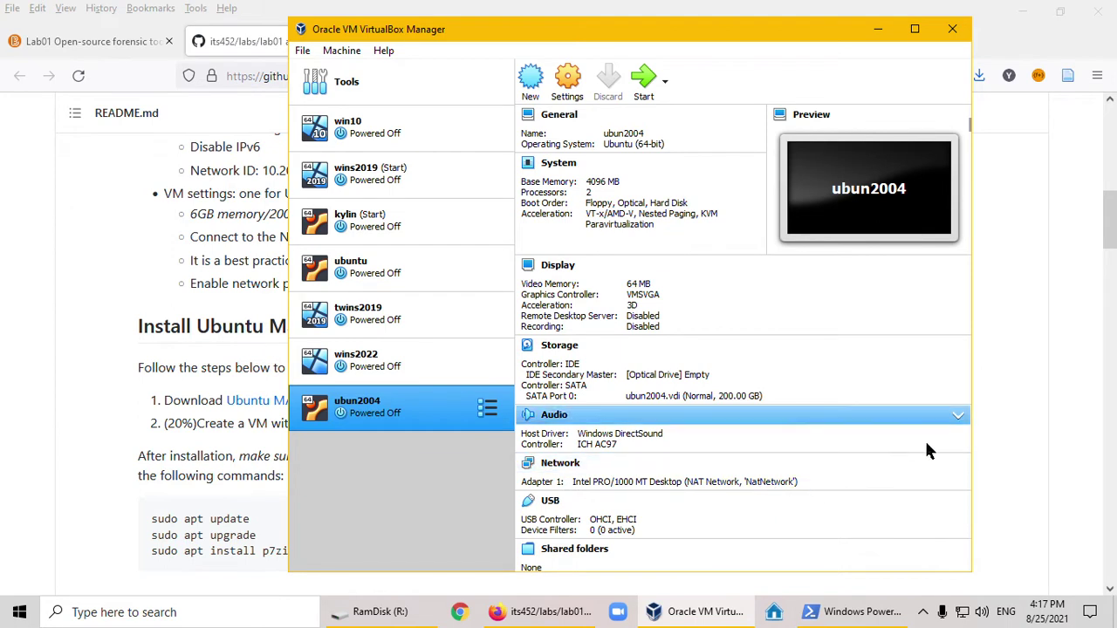
{"action": "left_click", "coordinate": [703, 382]}
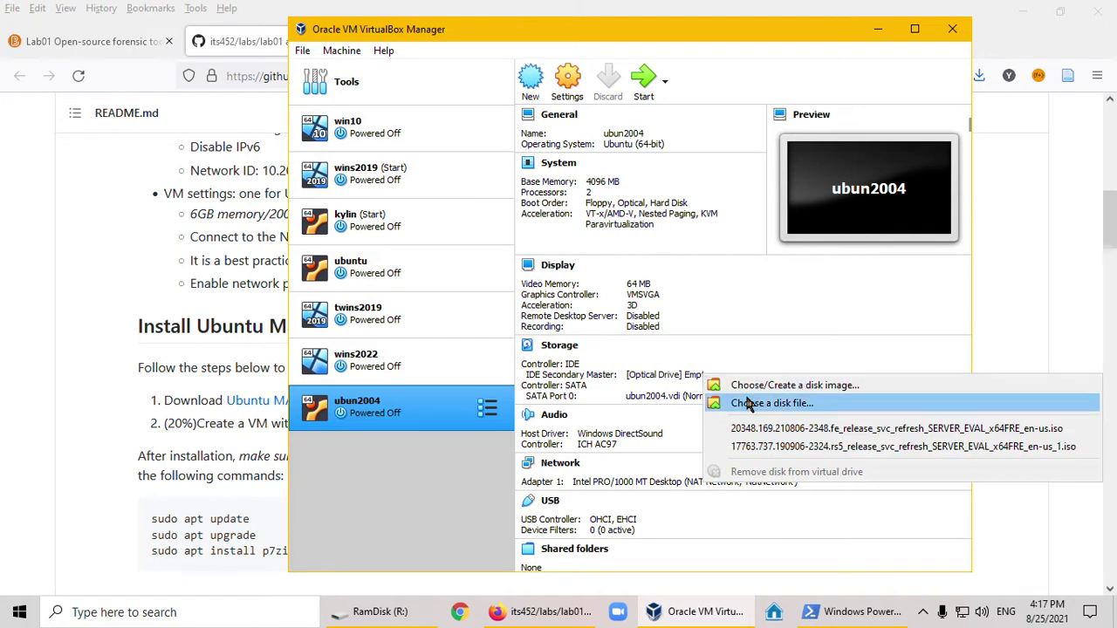
{"action": "left_click", "coordinate": [796, 405]}
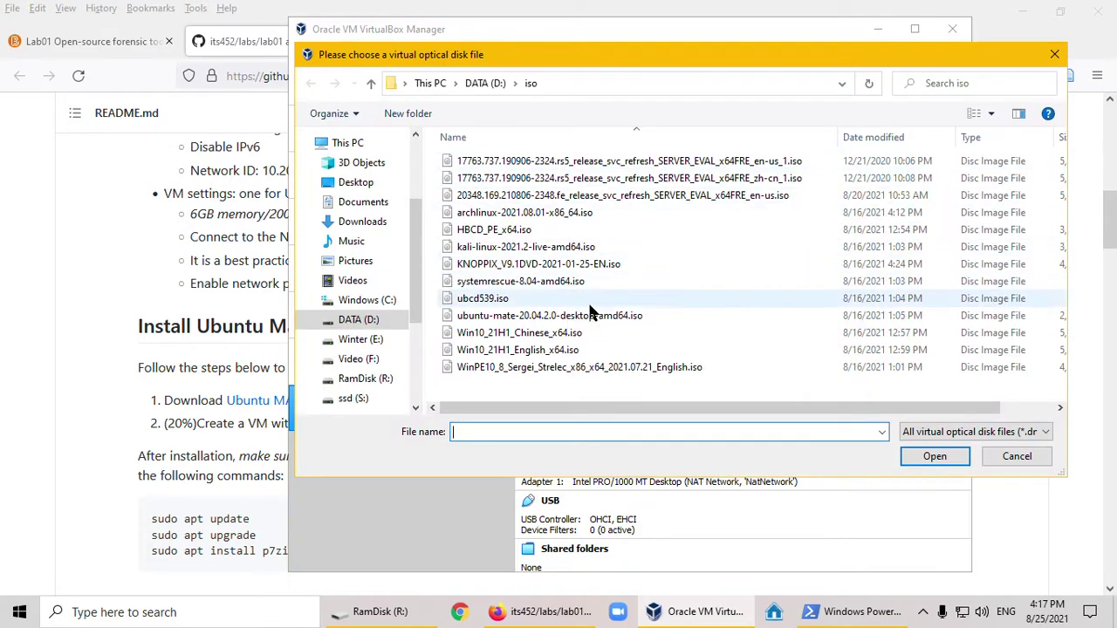
{"action": "left_click", "coordinate": [618, 320]}
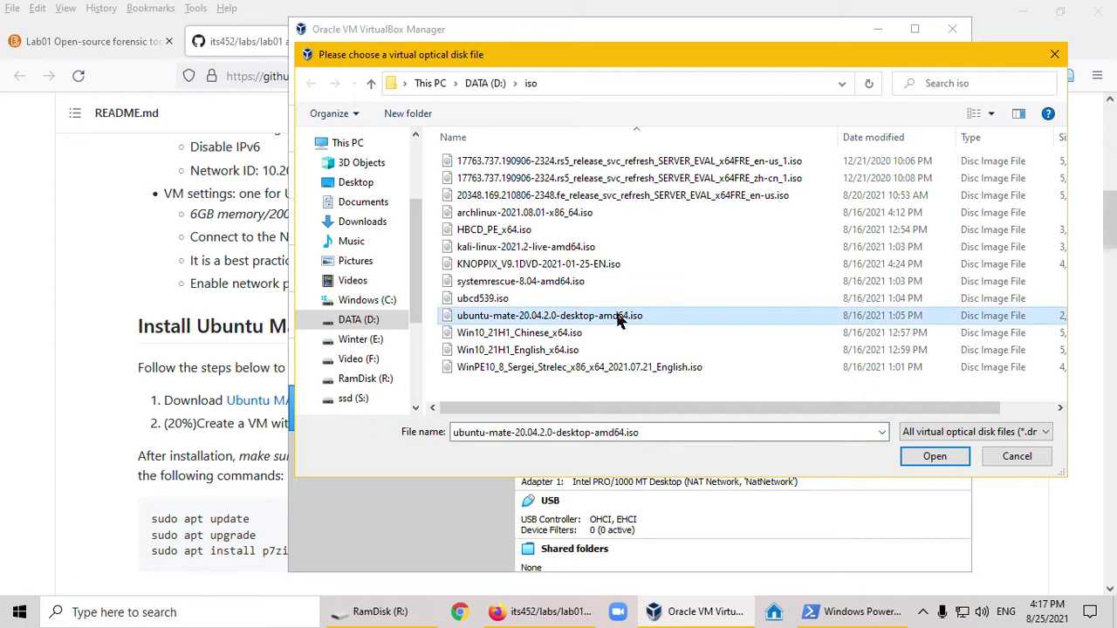
{"action": "left_click", "coordinate": [934, 457]}
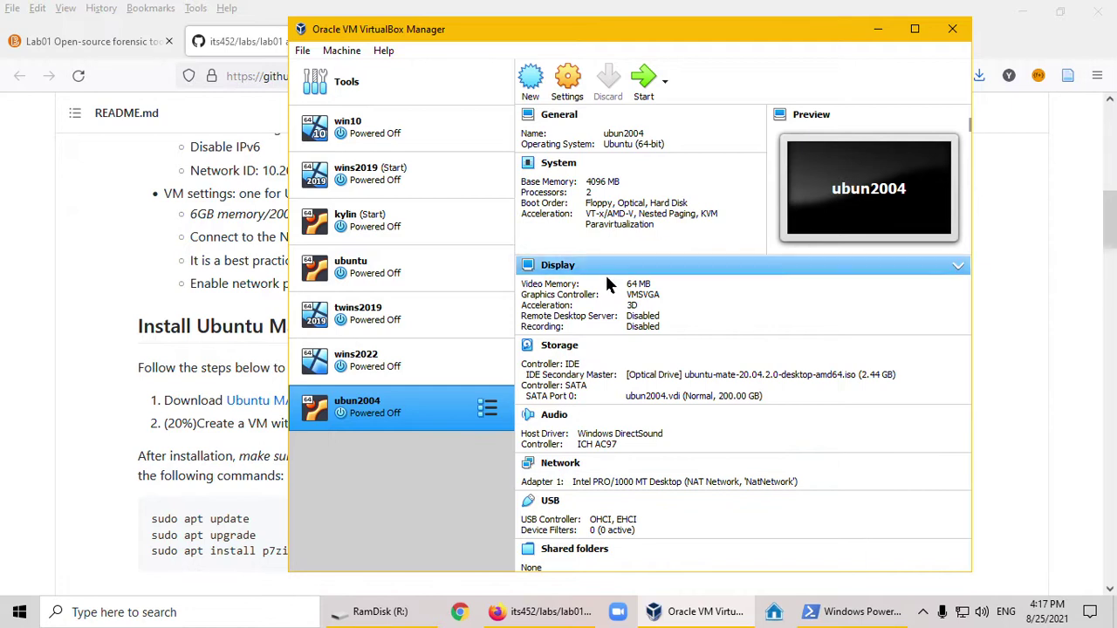
Step: Power on ubun2004 so it boots the Ubuntu MATE ISO, and switch its window to full-screen mode
{"action": "left_click", "coordinate": [643, 83]}
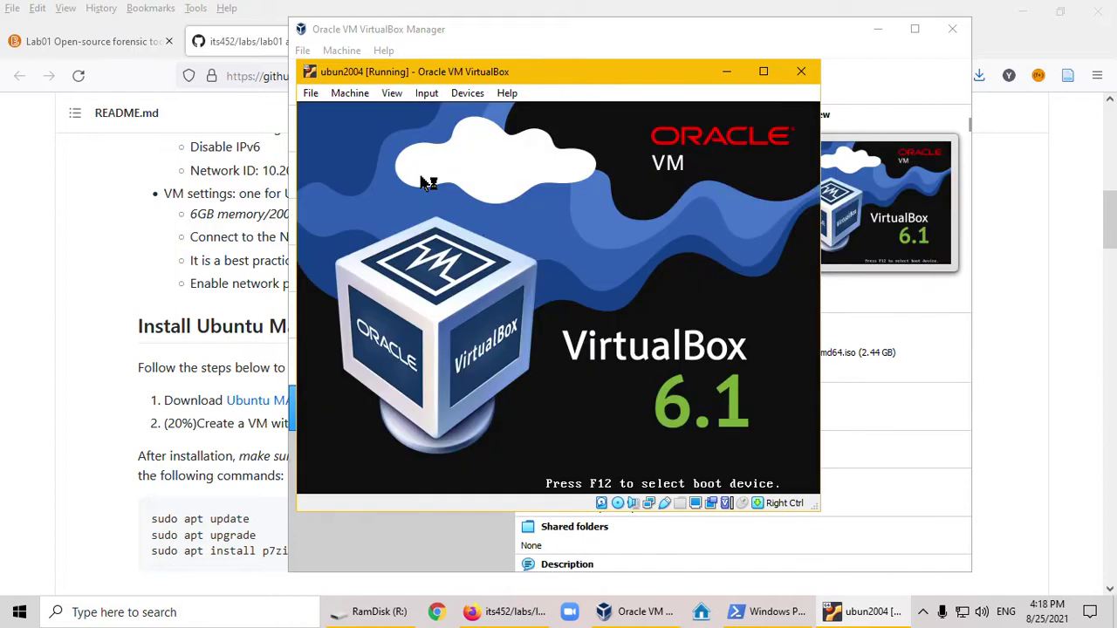
{"action": "left_click", "coordinate": [391, 94]}
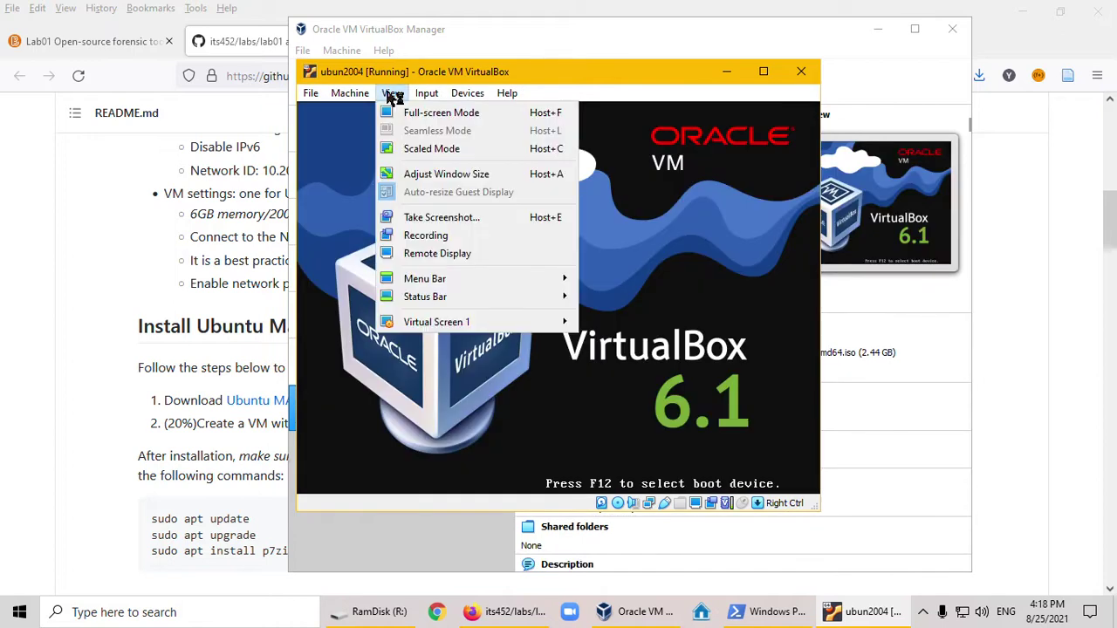
{"action": "left_click", "coordinate": [427, 115]}
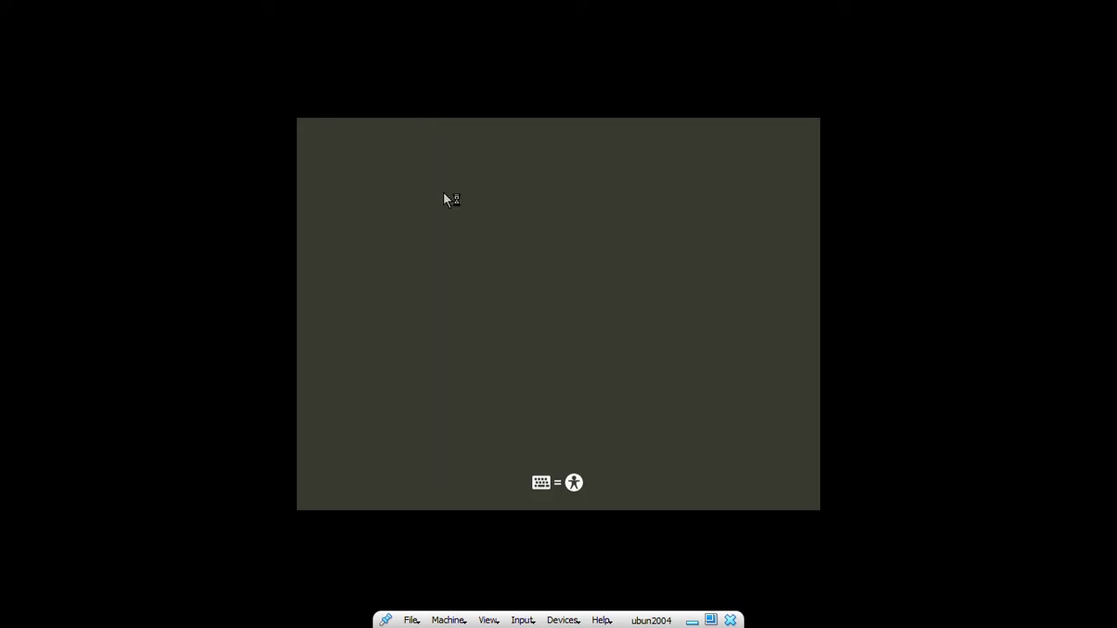
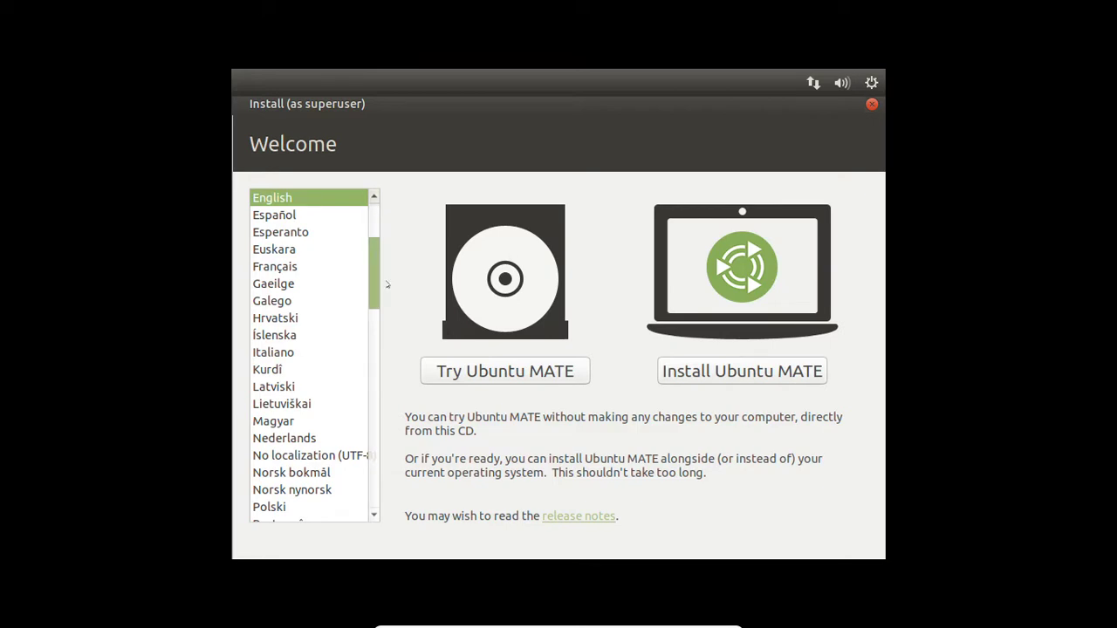
Step: Begin installing Ubuntu MATE with the English (US) keyboard and a normal installation with updates
{"action": "left_click", "coordinate": [728, 369]}
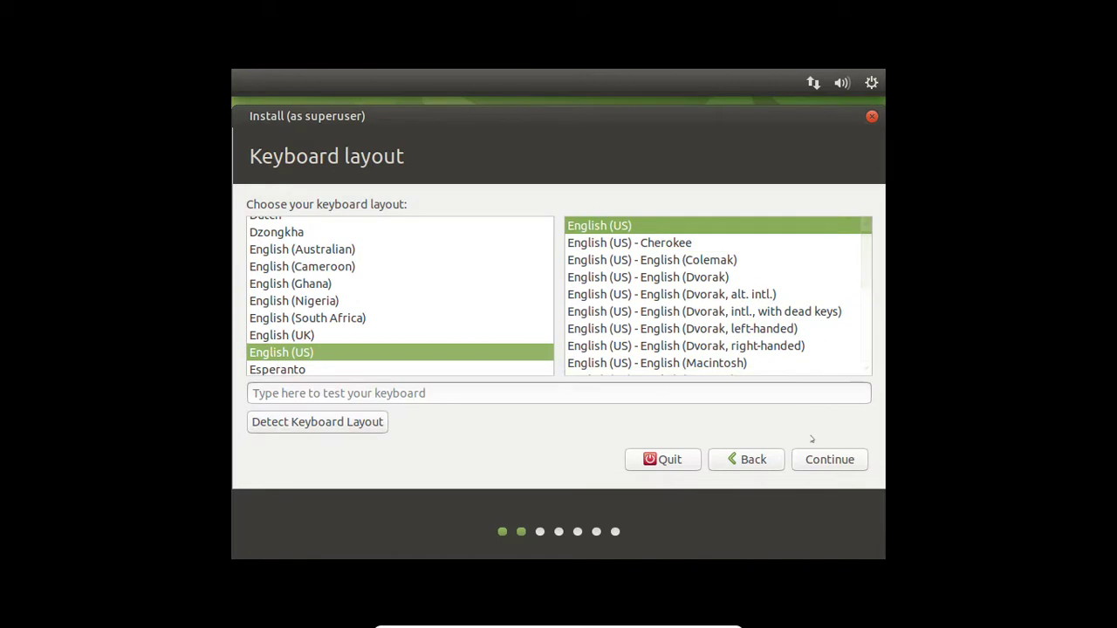
{"action": "left_click", "coordinate": [823, 460]}
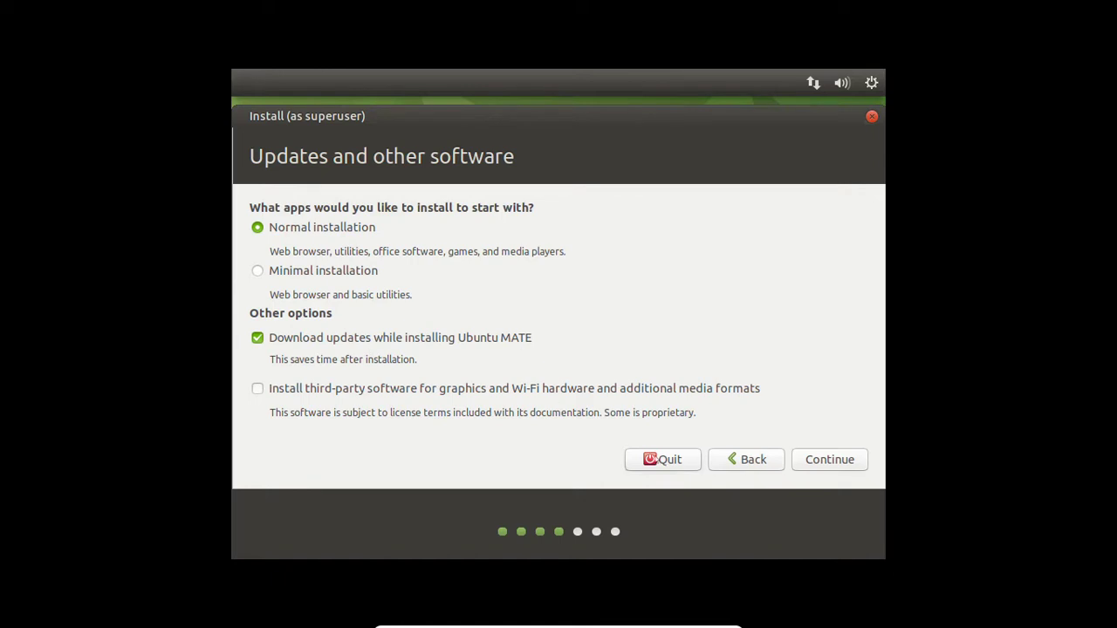
{"action": "left_click", "coordinate": [832, 459]}
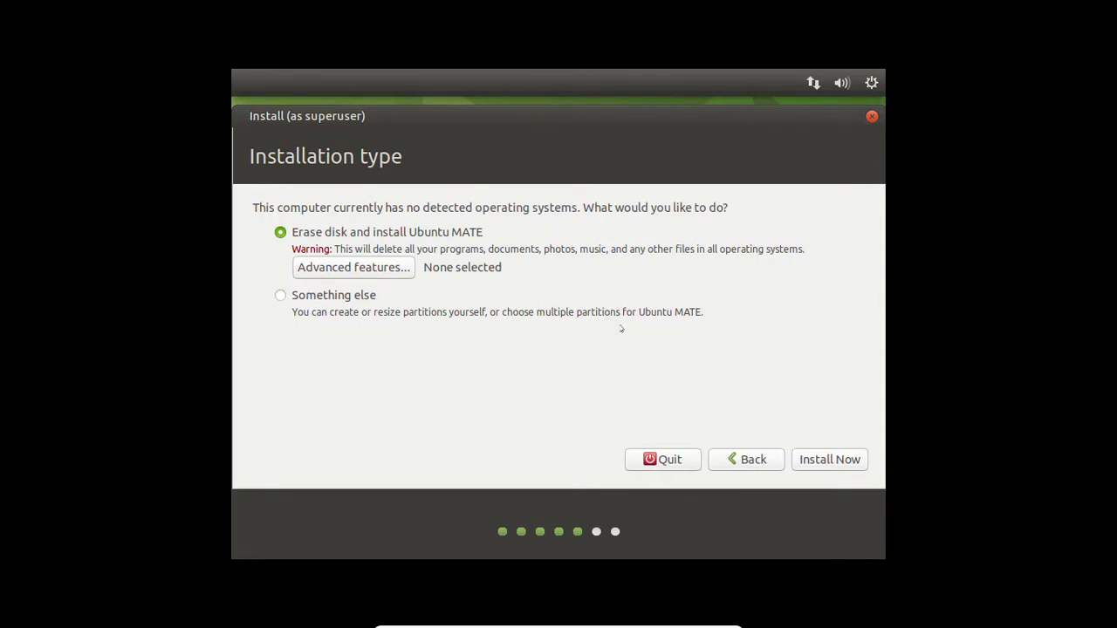
Step: Erase the disk for Ubuntu MATE, approve the partition changes, and accept Chicago as the location
{"action": "left_click", "coordinate": [828, 460]}
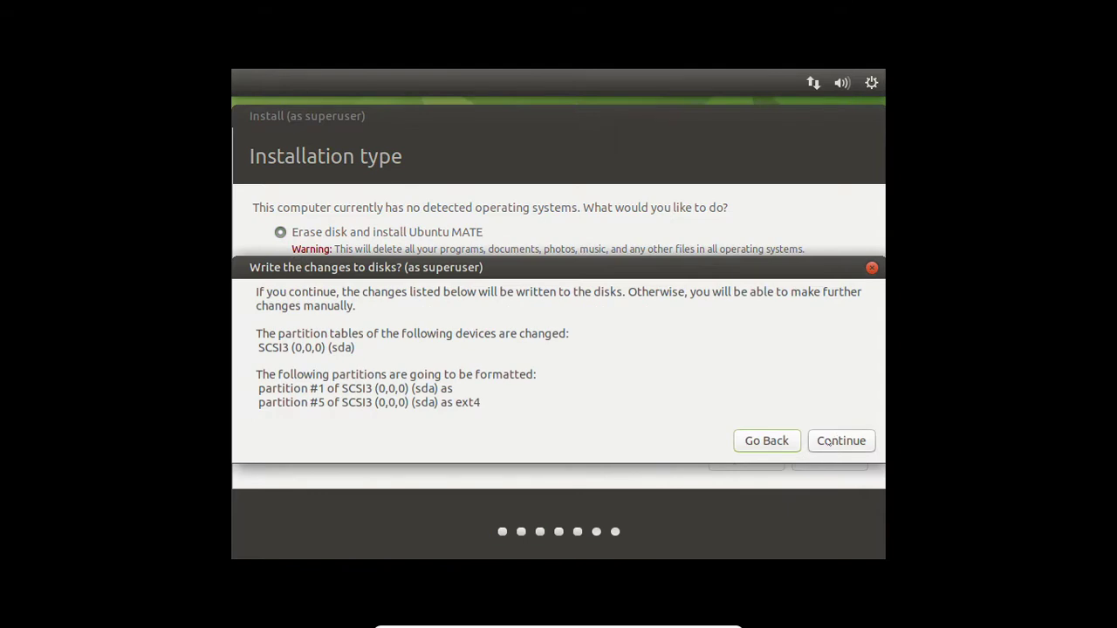
{"action": "left_click", "coordinate": [826, 442]}
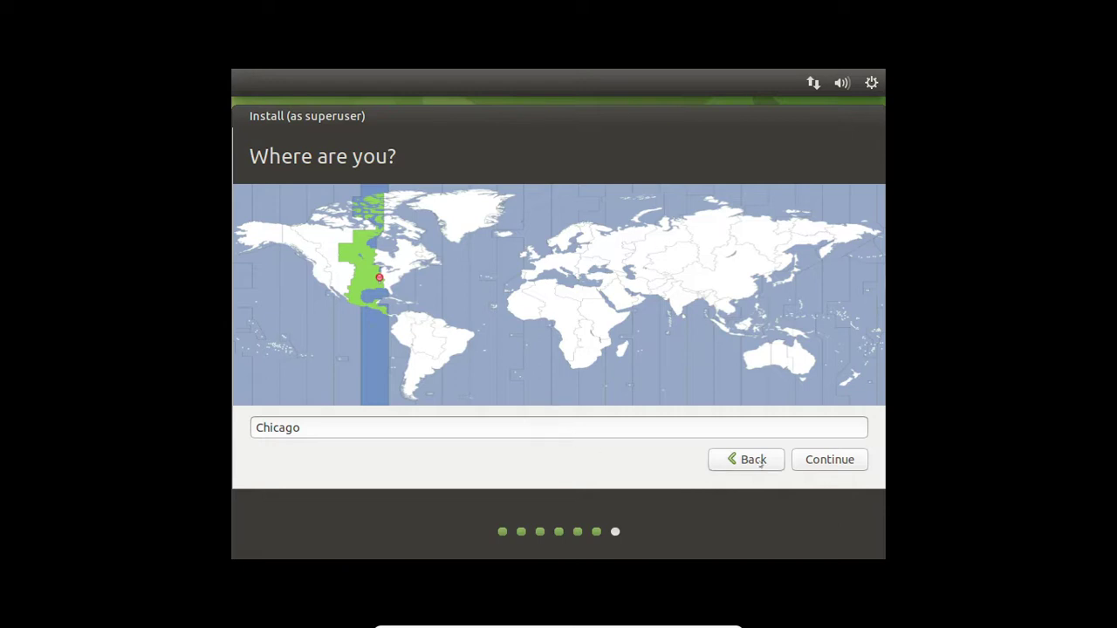
{"action": "left_click", "coordinate": [835, 456]}
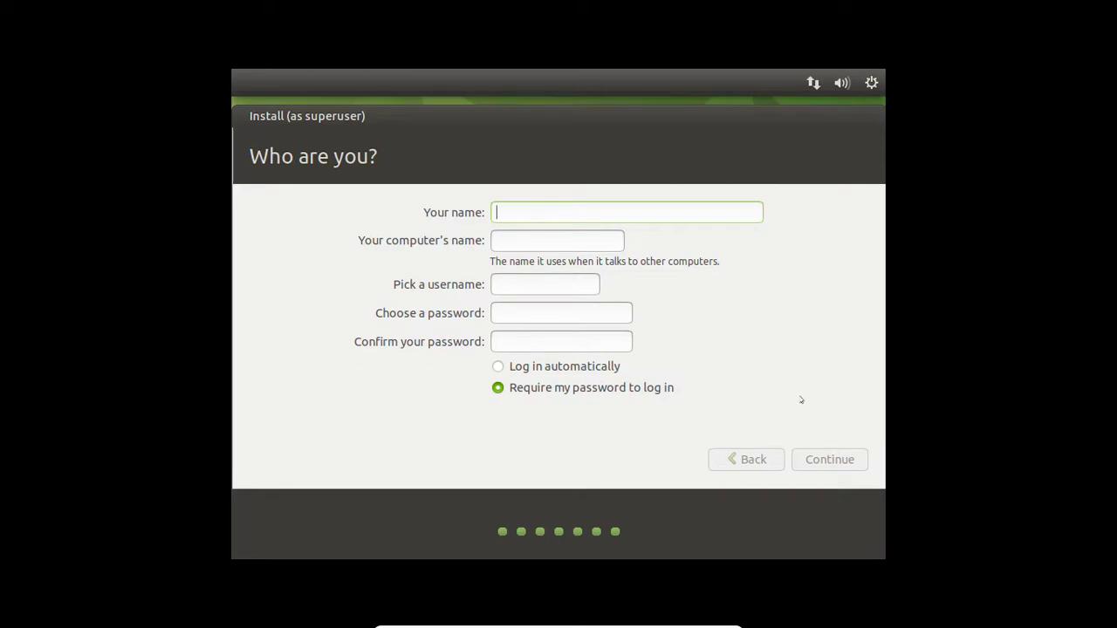
Step: Enter the user's name, set the computer name to dfir, and replace the auto-filled username
{"action": "type", "text": "df"}
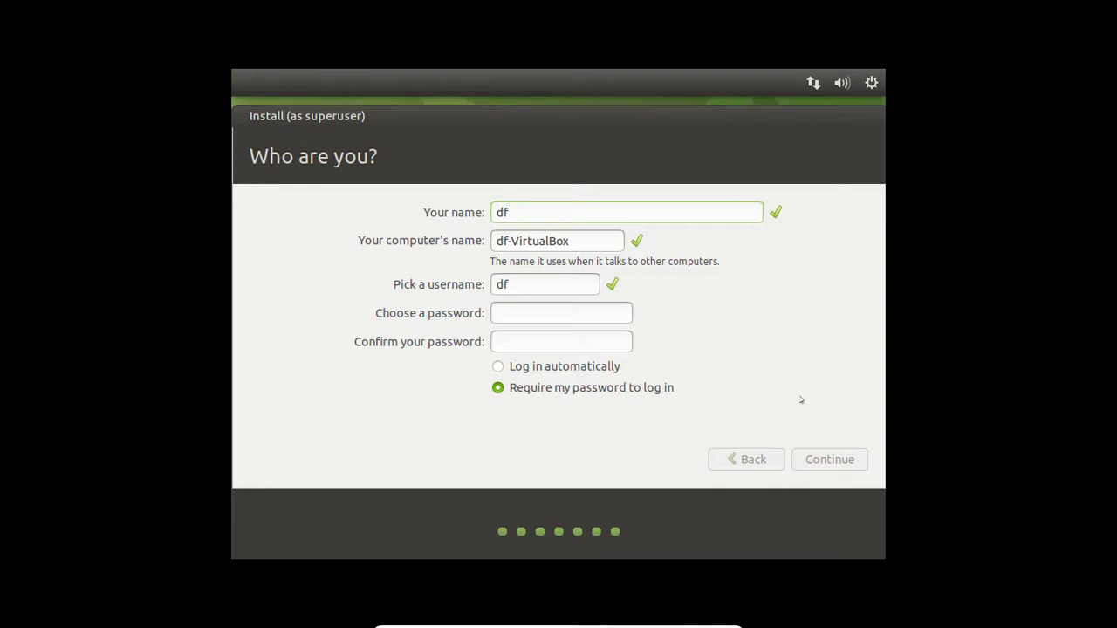
{"action": "key", "text": "Tab"}
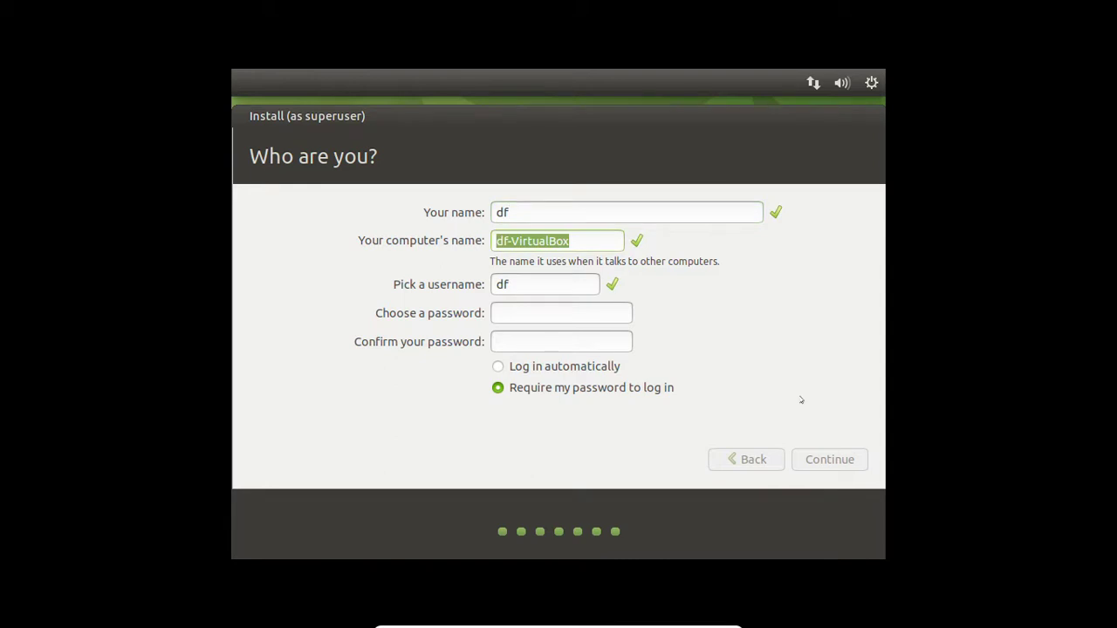
{"action": "type", "text": "dfir"}
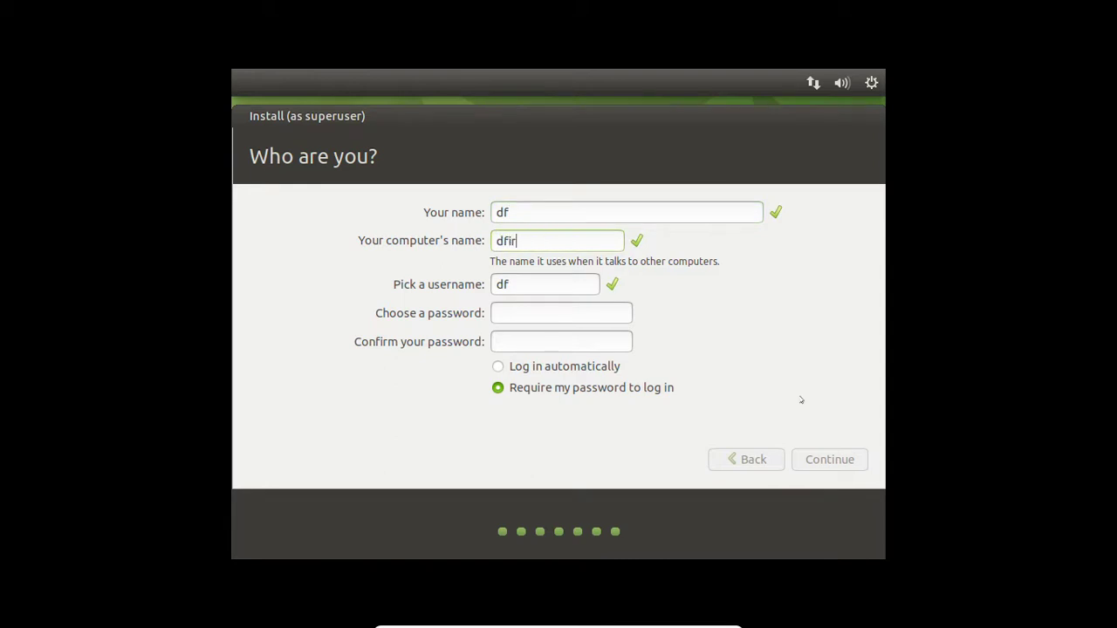
{"action": "key", "text": "Tab"}
{"action": "left_click", "coordinate": [515, 281]}
{"action": "double_click", "coordinate": [515, 281]}
{"action": "type", "text": "ins"}
Step: Enter and confirm the account password, then submit the user details
{"action": "left_click", "coordinate": [524, 309]}
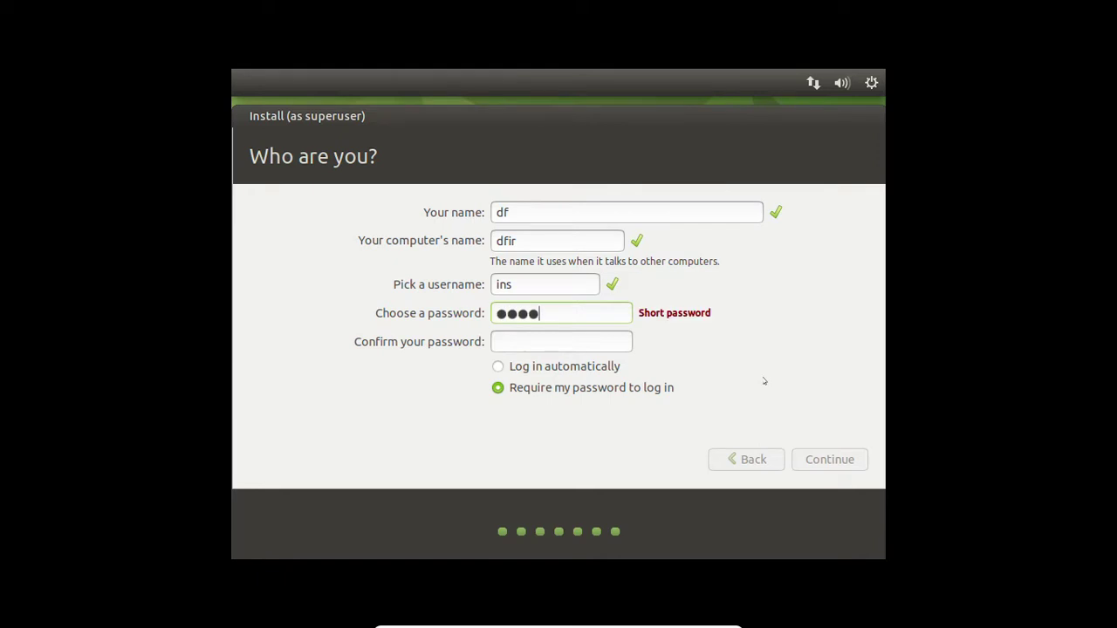
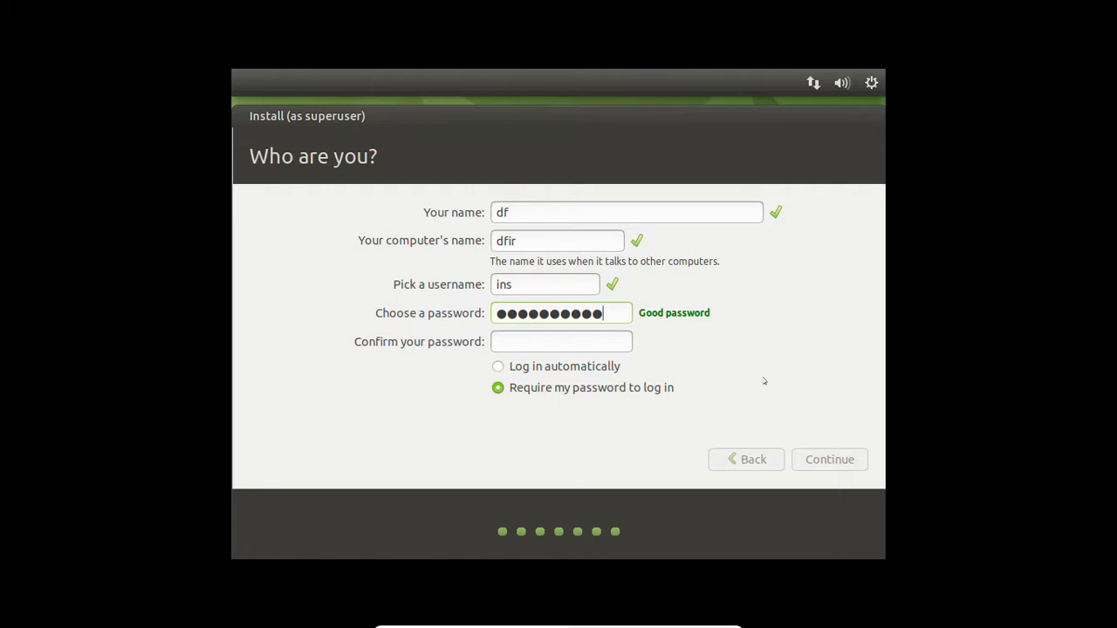
{"action": "key", "text": "Tab"}
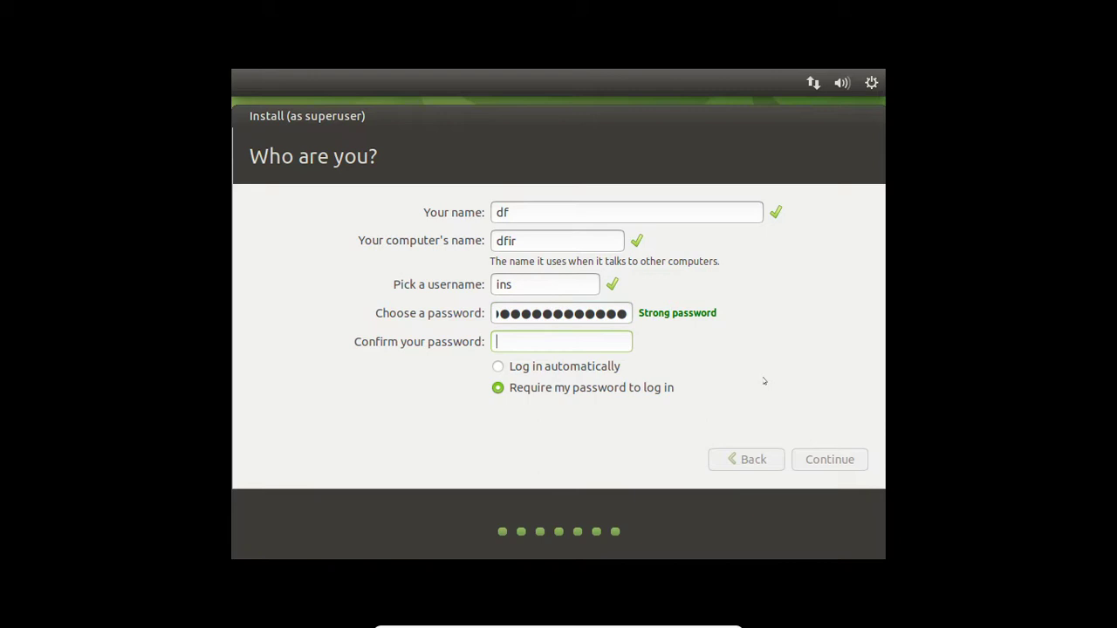
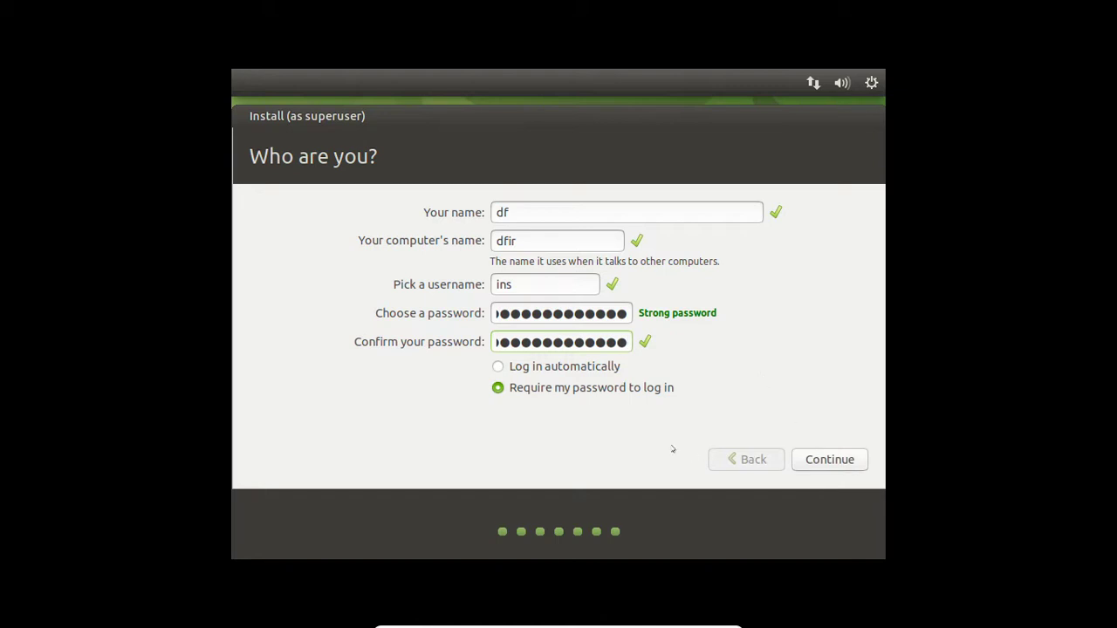
{"action": "left_click", "coordinate": [829, 459]}
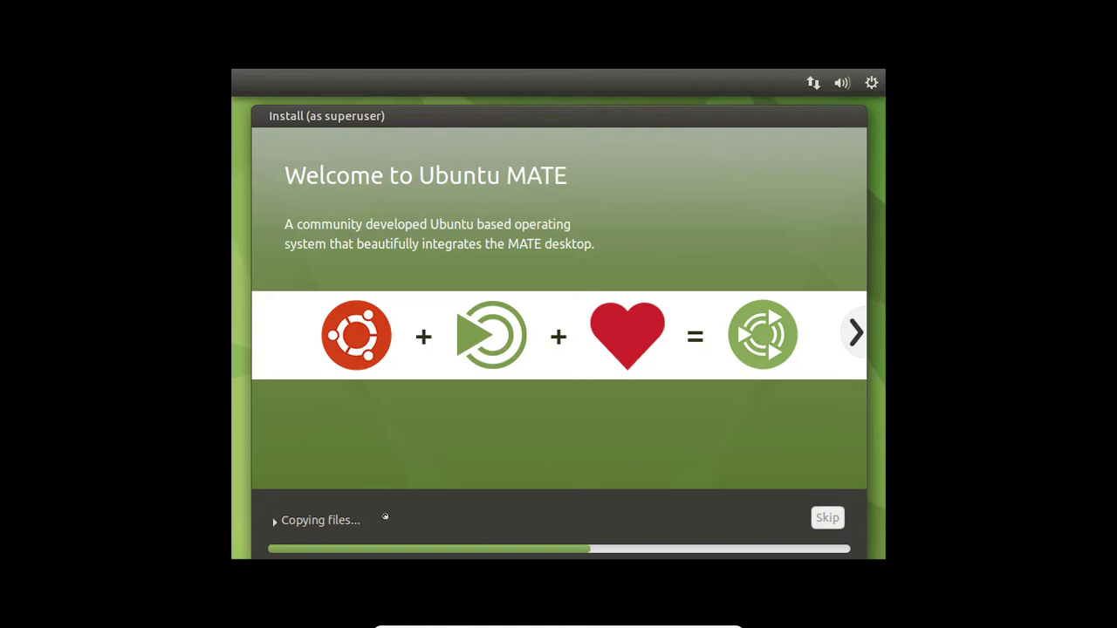
Step: Take the VM window out of full-screen mode with Host+F while files copy
{"action": "key", "text": "Control_R+f"}
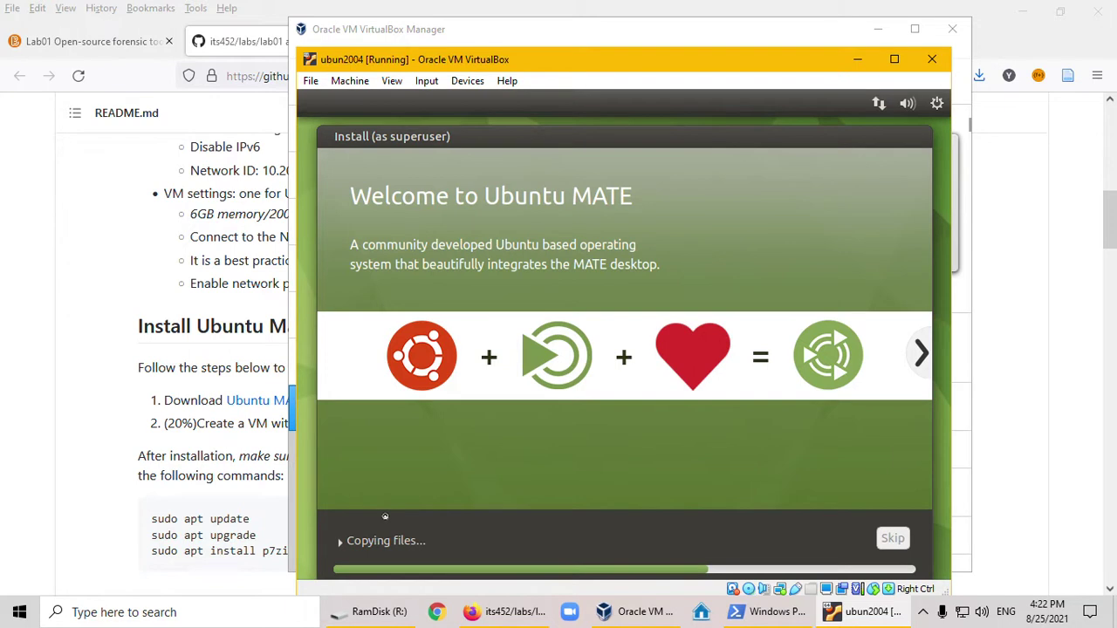
Step: Return the VM to full screen and let the installation run to completion
{"action": "key", "text": "ctrl+f"}
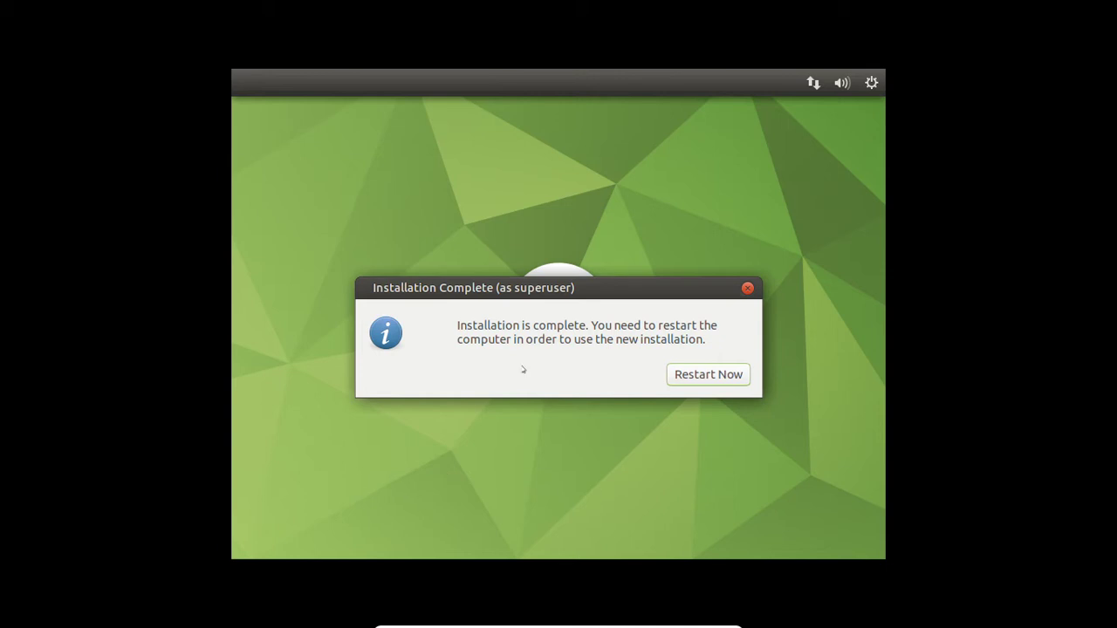
Step: Restart into the new system, leave full screen, and check Devices > Optical Drives without changes
{"action": "left_click", "coordinate": [696, 374]}
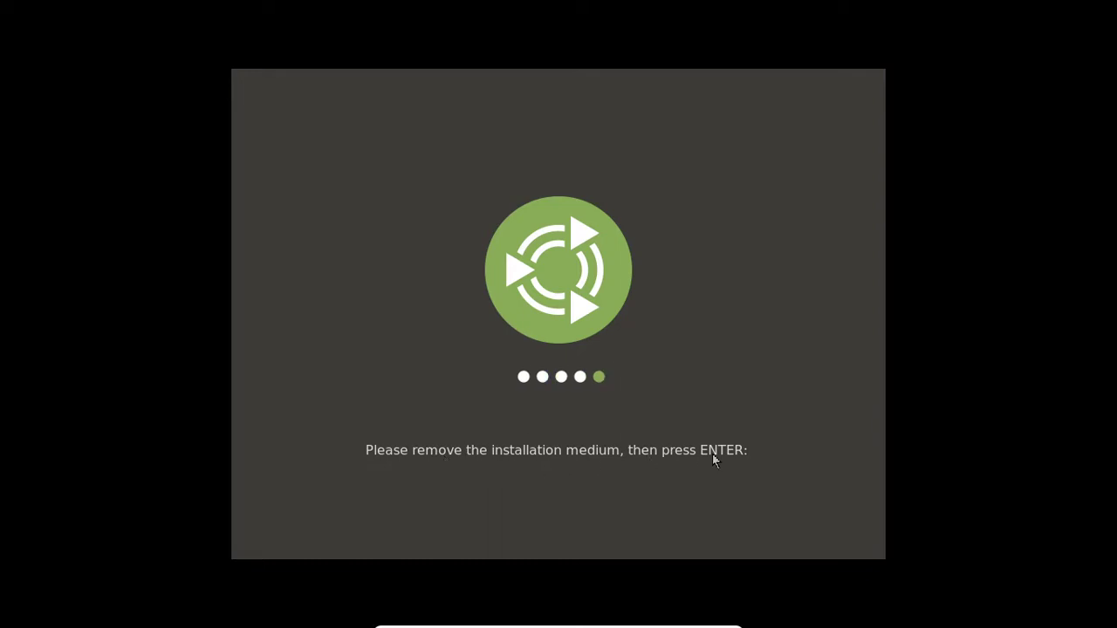
{"action": "key", "text": "ctrl+f"}
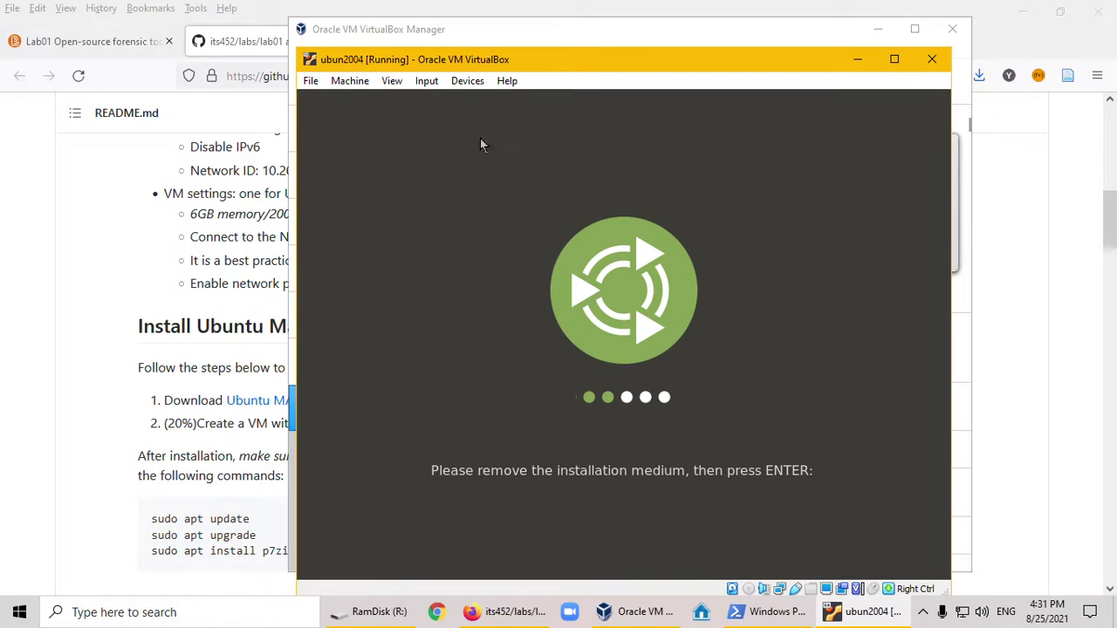
{"action": "left_click", "coordinate": [467, 80]}
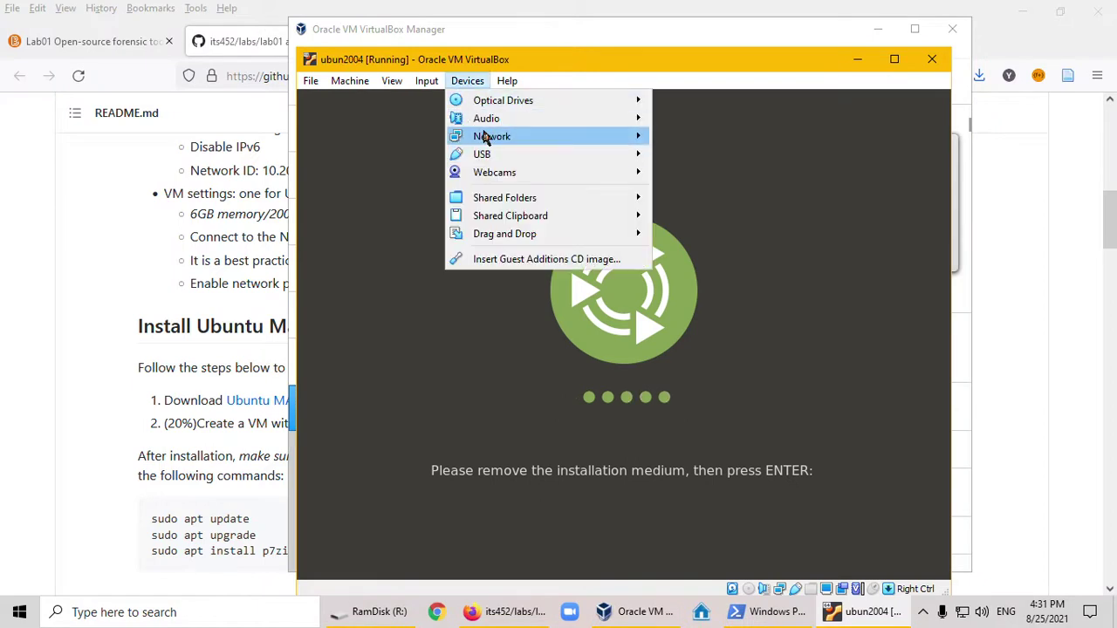
{"action": "mouse_move", "coordinate": [506, 103]}
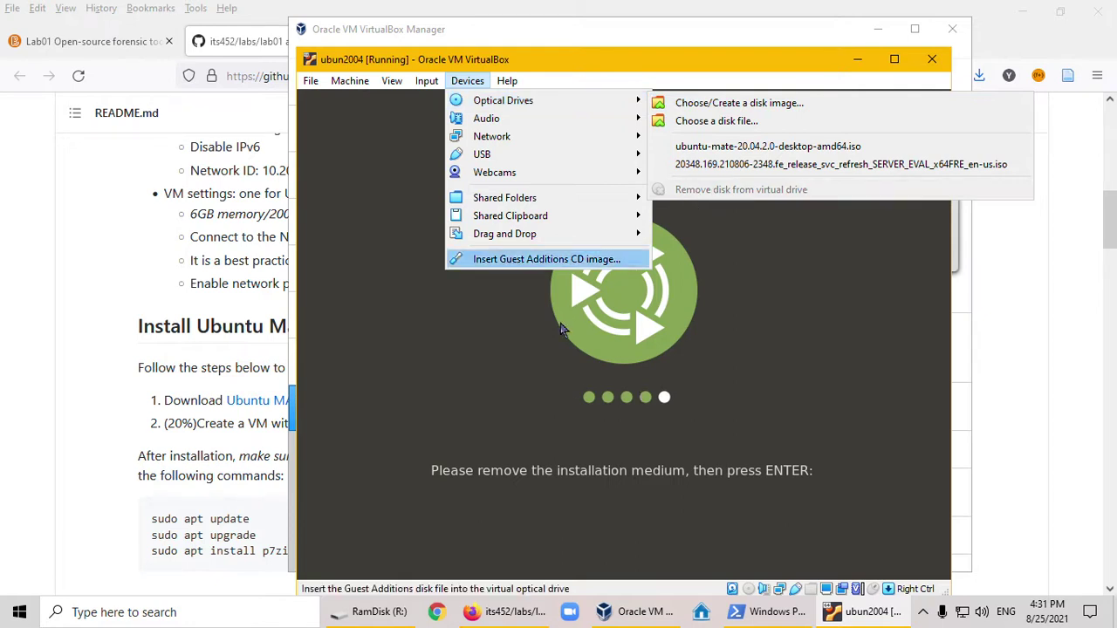
{"action": "left_click", "coordinate": [514, 374]}
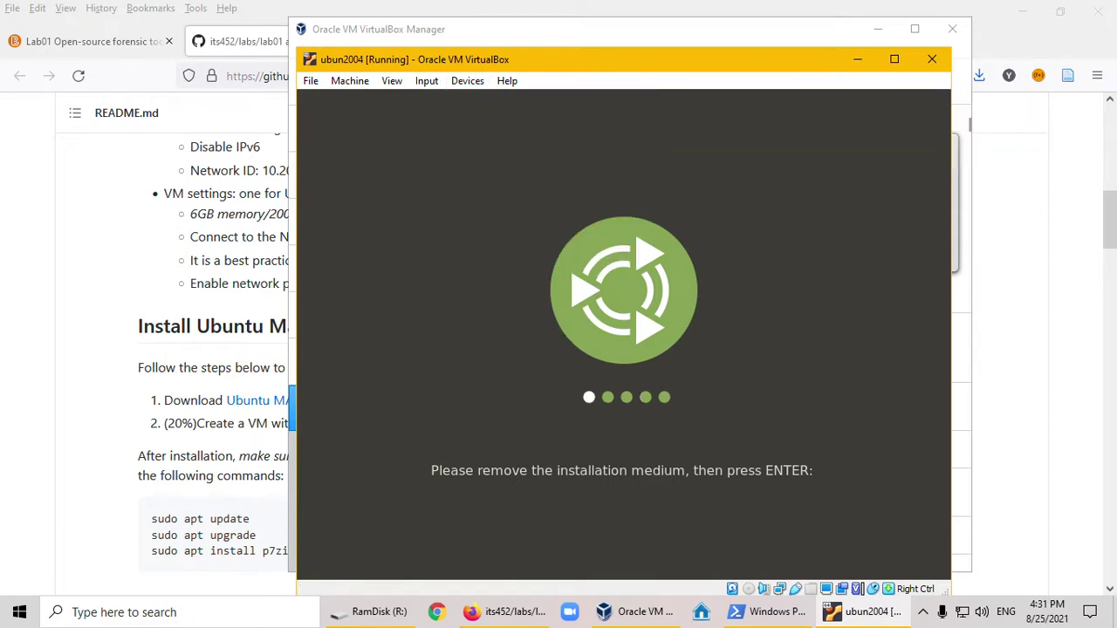
Step: Continue past the remove-medium prompt, return to full screen, and log in with the account password
{"action": "key", "text": "Return"}
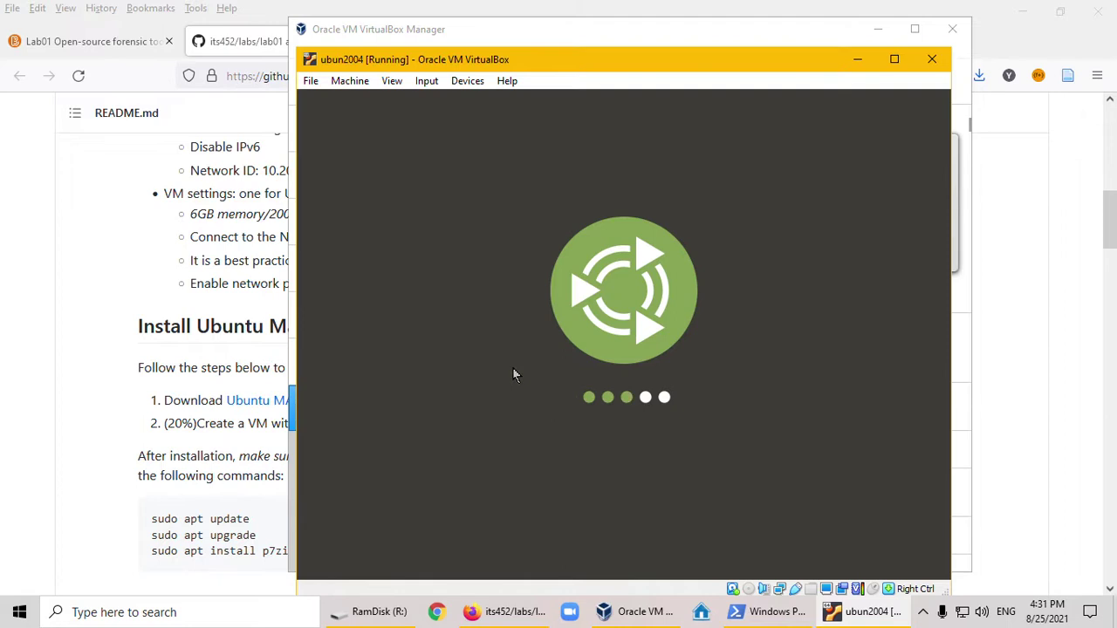
{"action": "key", "text": "ctrl+f"}
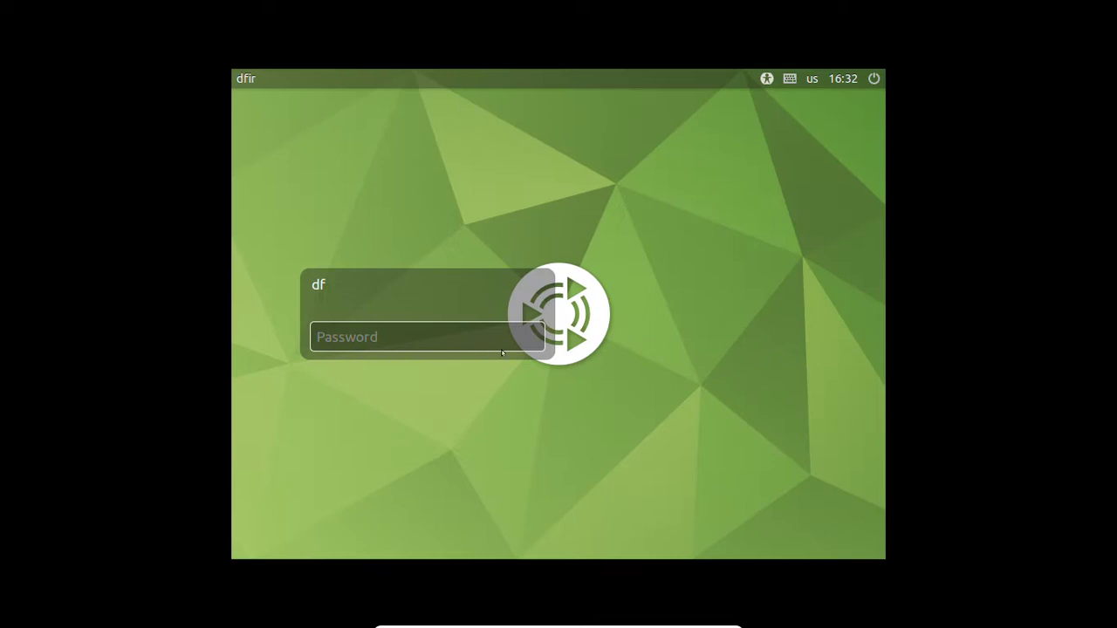
{"action": "type", "text": "d**"}
{"action": "key", "text": "Return"}
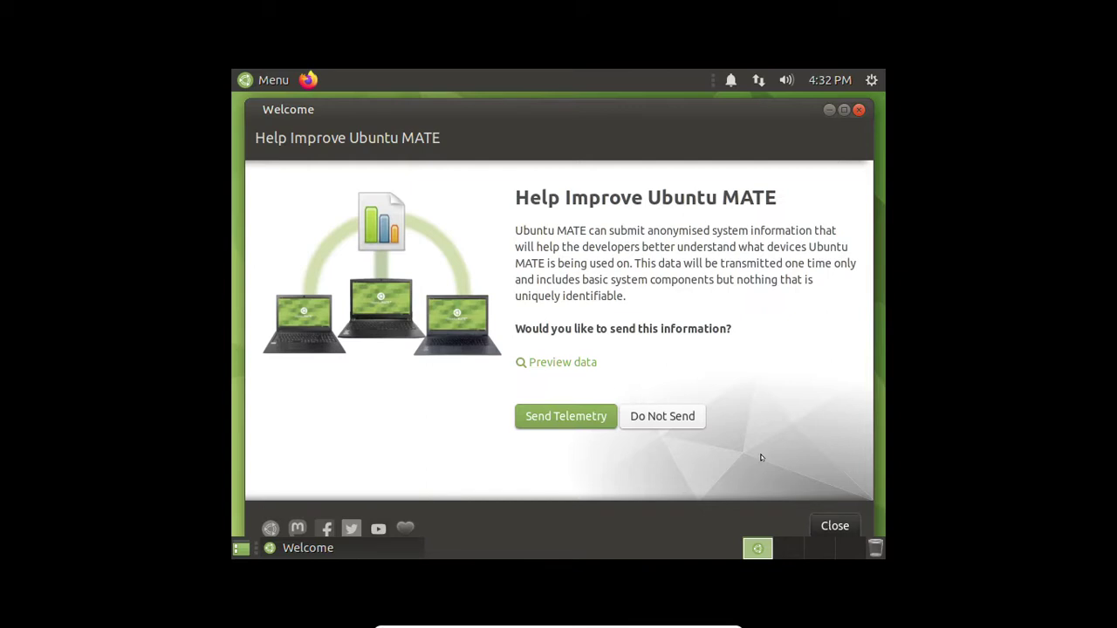
Step: Move the Welcome window up and out of the way, then close it
{"action": "left_click_drag", "start_coordinate": [756, 451], "coordinate": [744, 381]}
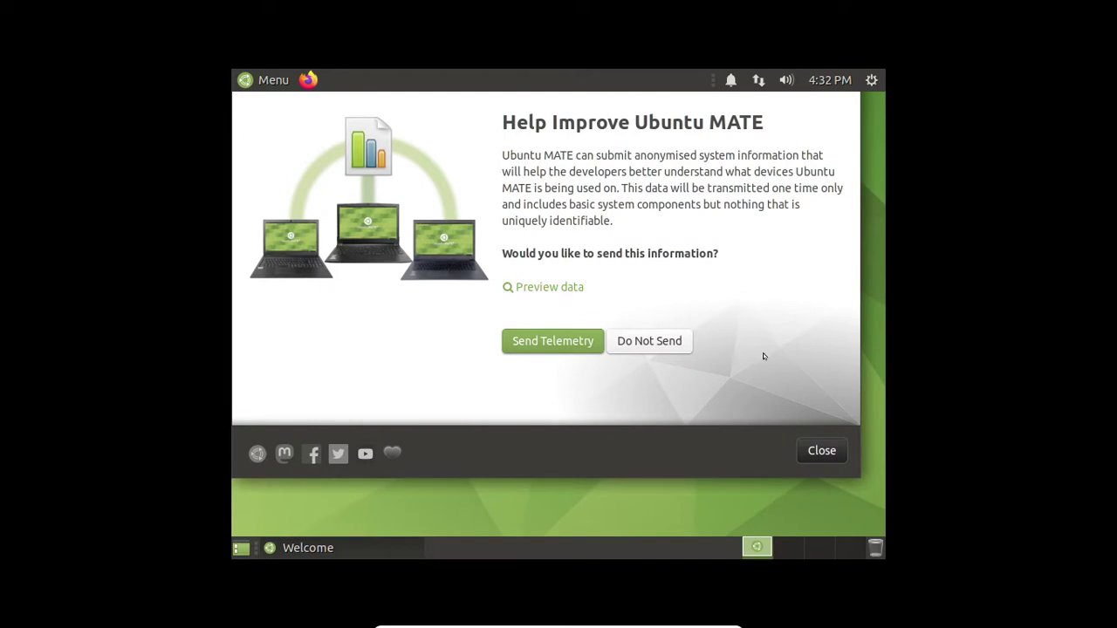
{"action": "left_click_drag", "start_coordinate": [763, 351], "coordinate": [740, 335]}
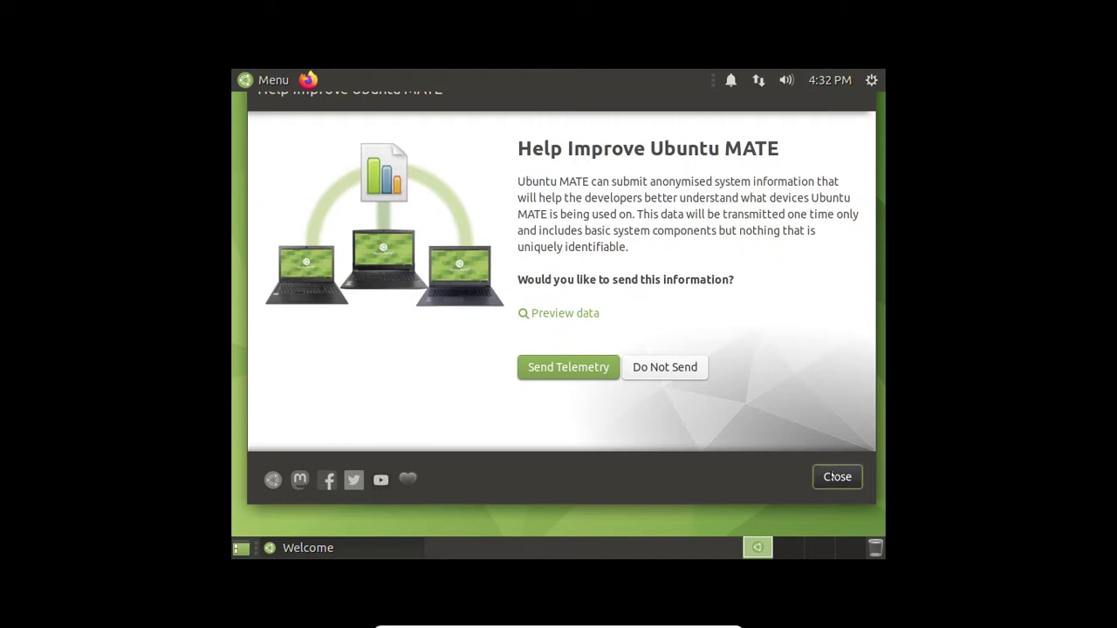
{"action": "left_click", "coordinate": [836, 477]}
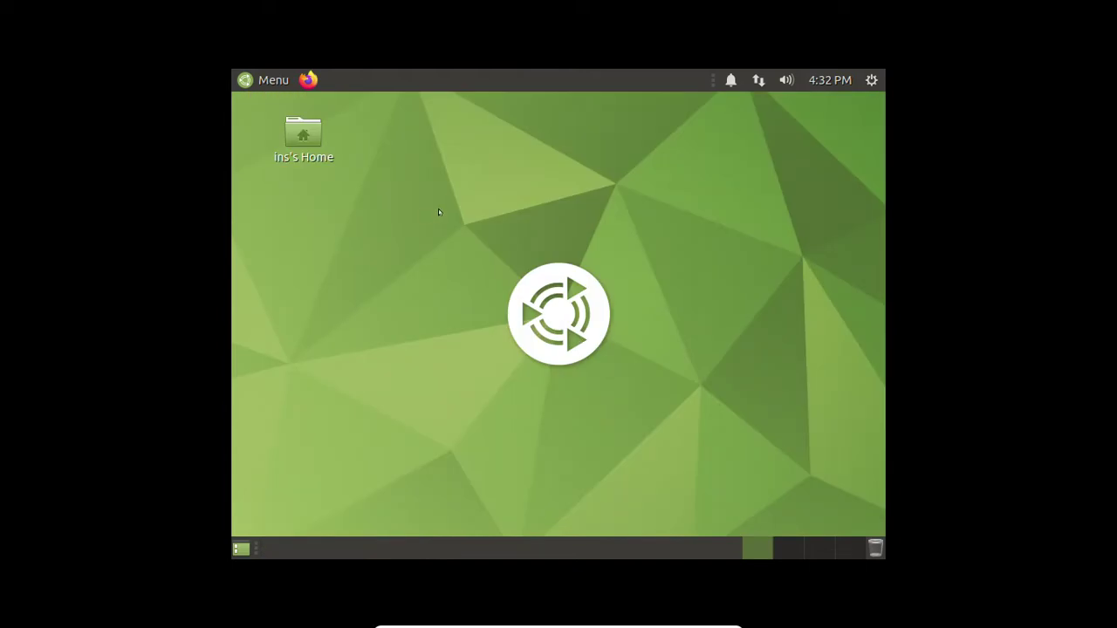
Step: Launch Firefox and load github.com/ufldon/its452
{"action": "left_click", "coordinate": [307, 80]}
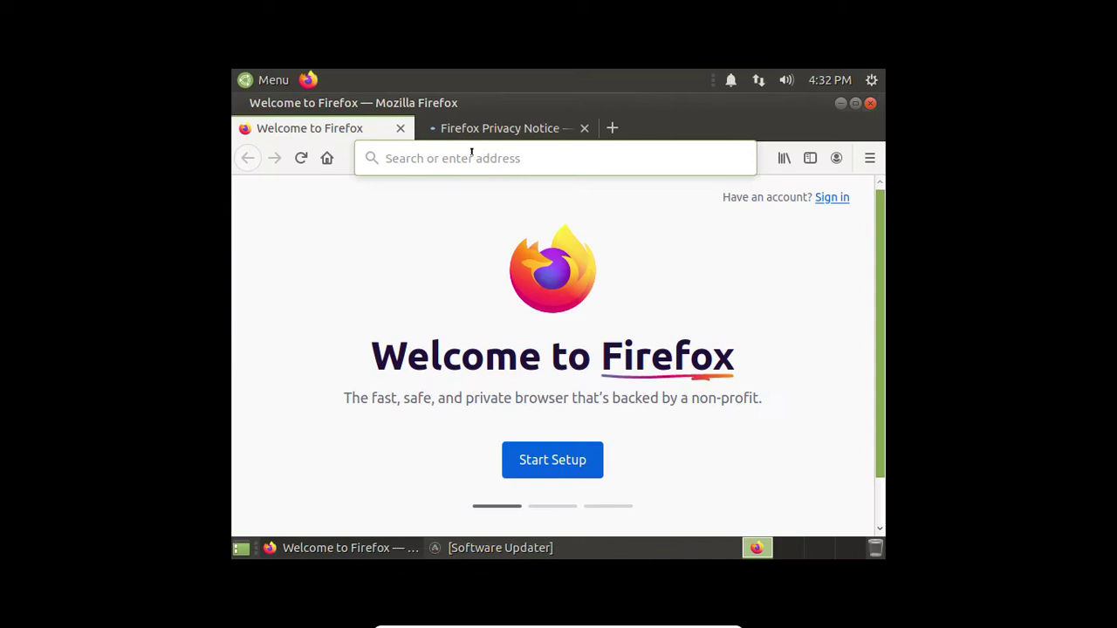
{"action": "left_click", "coordinate": [471, 151]}
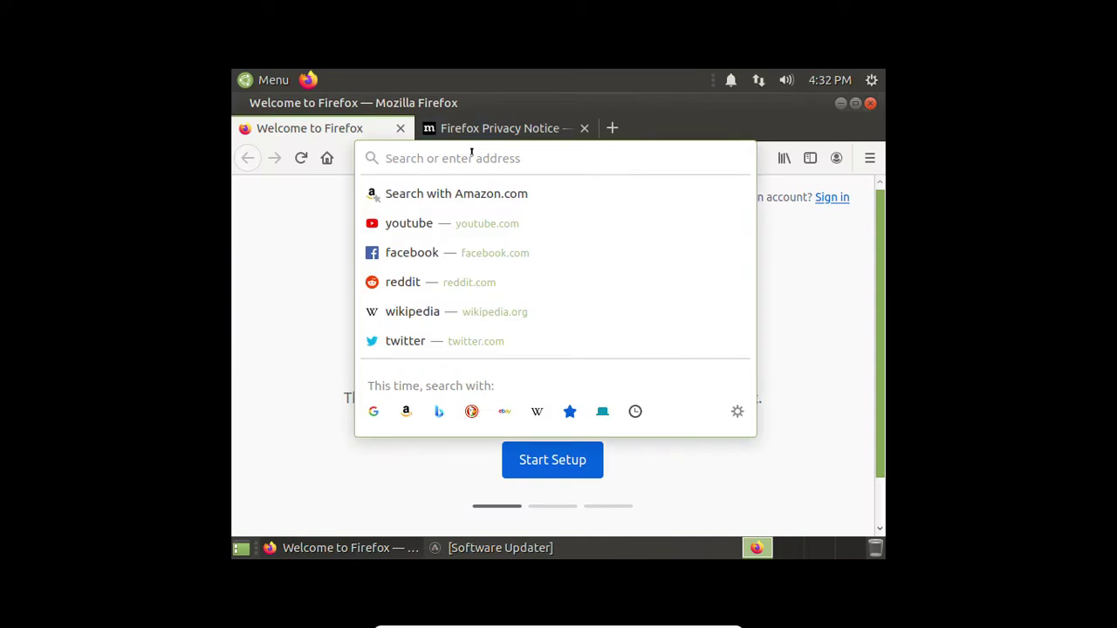
{"action": "type", "text": "gith"}
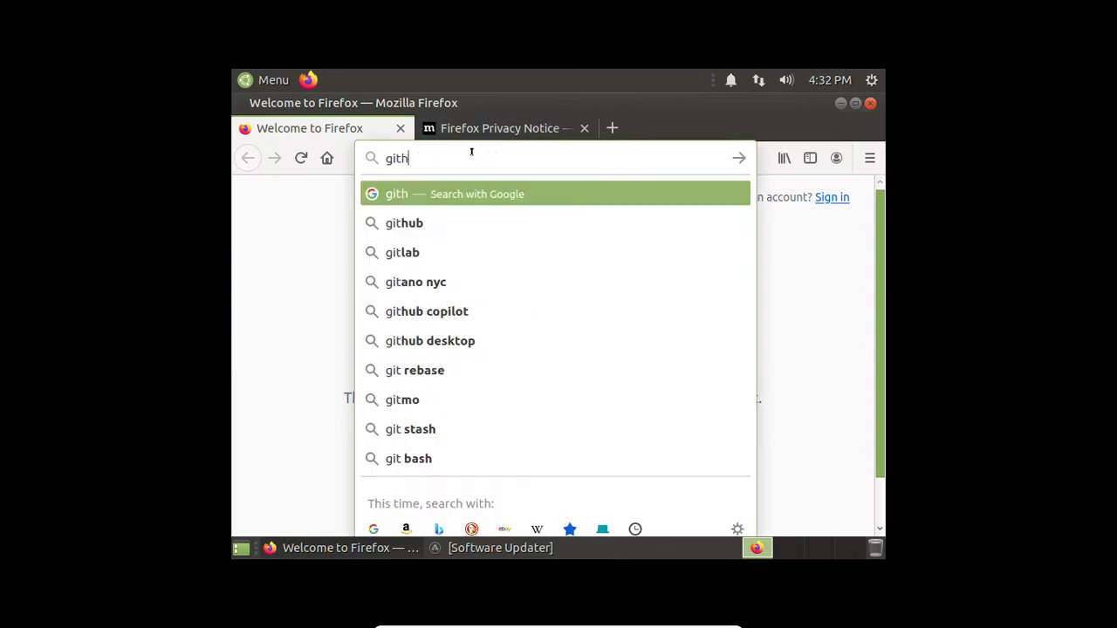
{"action": "type", "text": "ub.com/"}
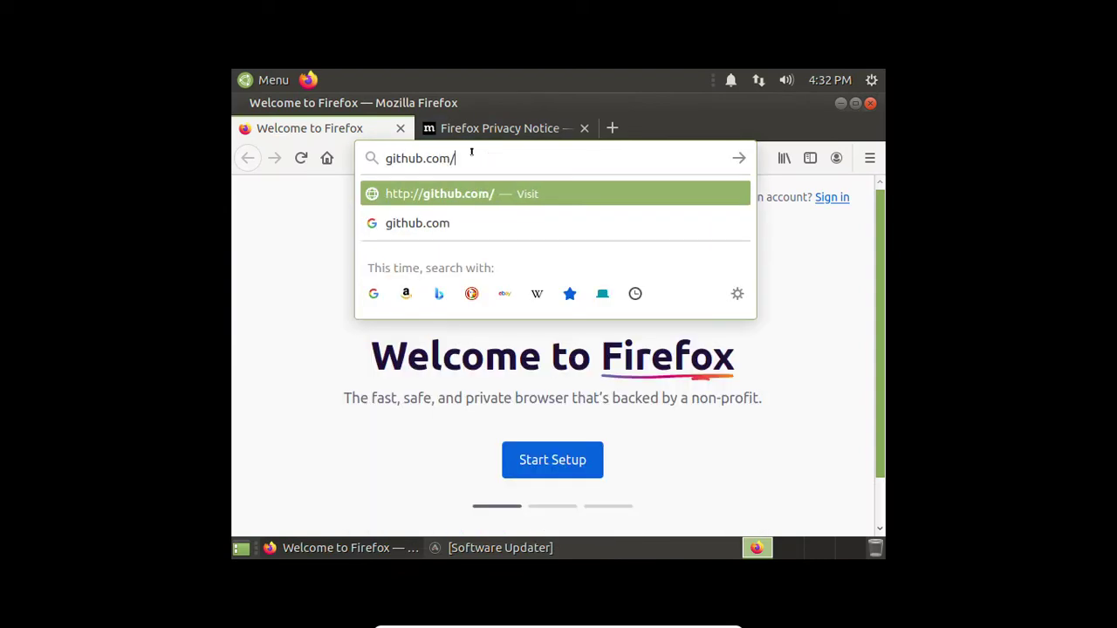
{"action": "type", "text": "ufldon/"}
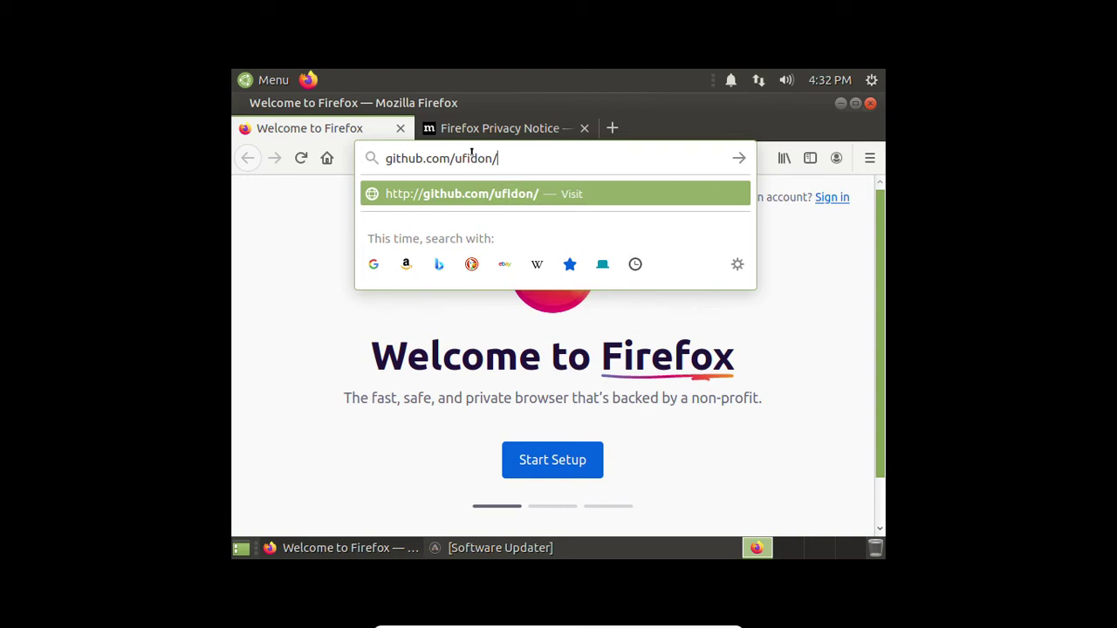
{"action": "type", "text": "its452"}
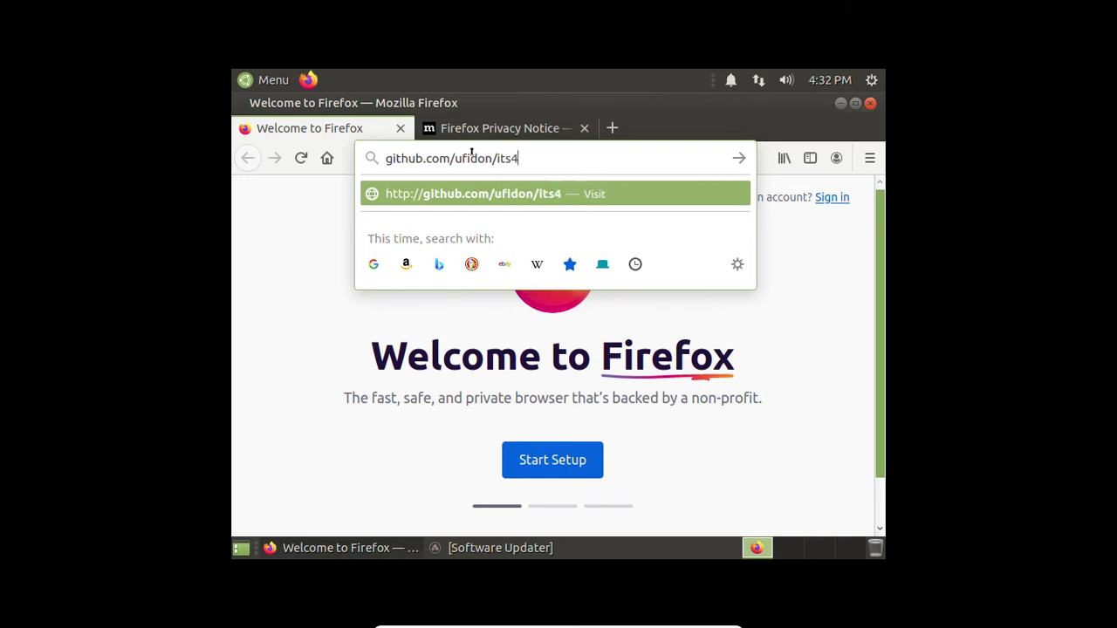
{"action": "key", "text": "Return"}
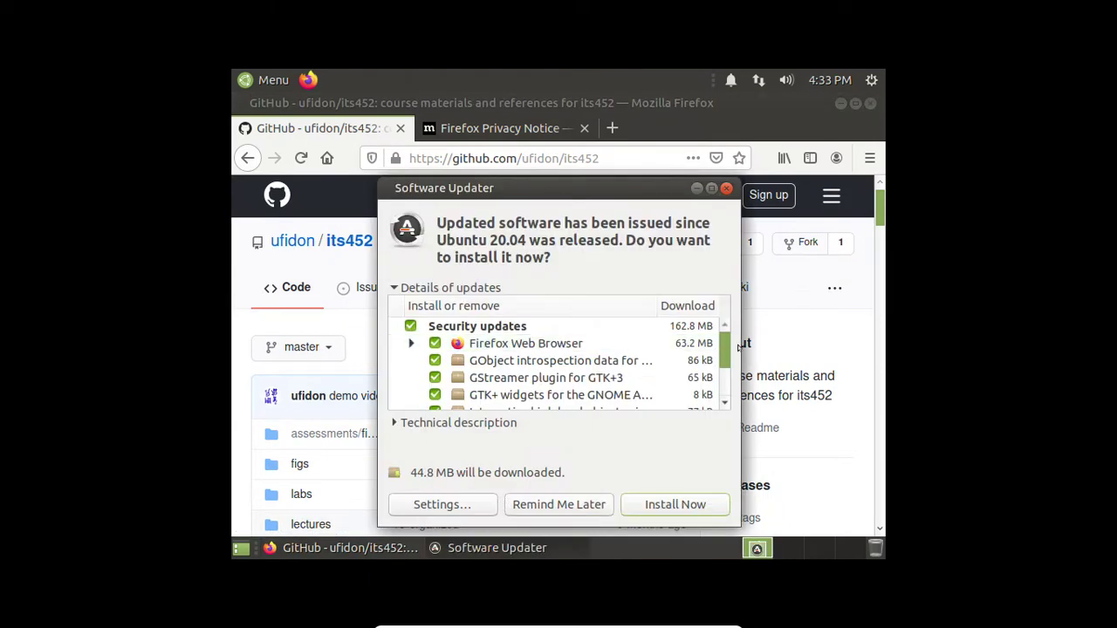
Step: Install the listed system updates, authenticating with the account password
{"action": "left_click_drag", "start_coordinate": [724, 345], "coordinate": [719, 305]}
{"action": "left_click", "coordinate": [662, 507]}
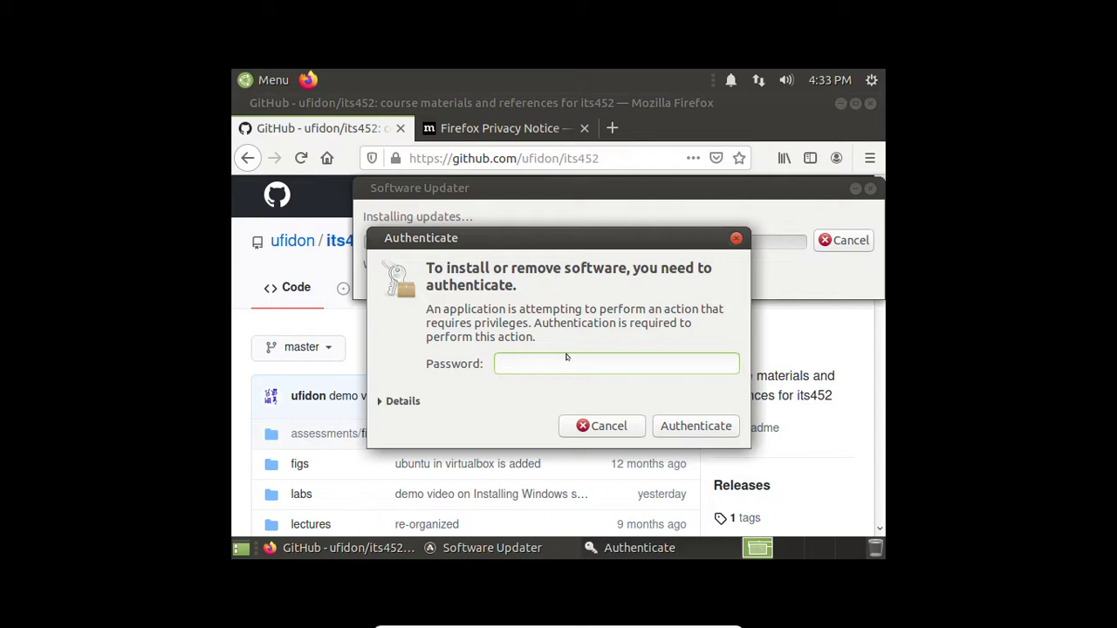
{"action": "type", "text": "**************"}
Step: Authorize the update installation with the password, then quit Firefox, closing both its tabs
{"action": "left_click", "coordinate": [696, 428]}
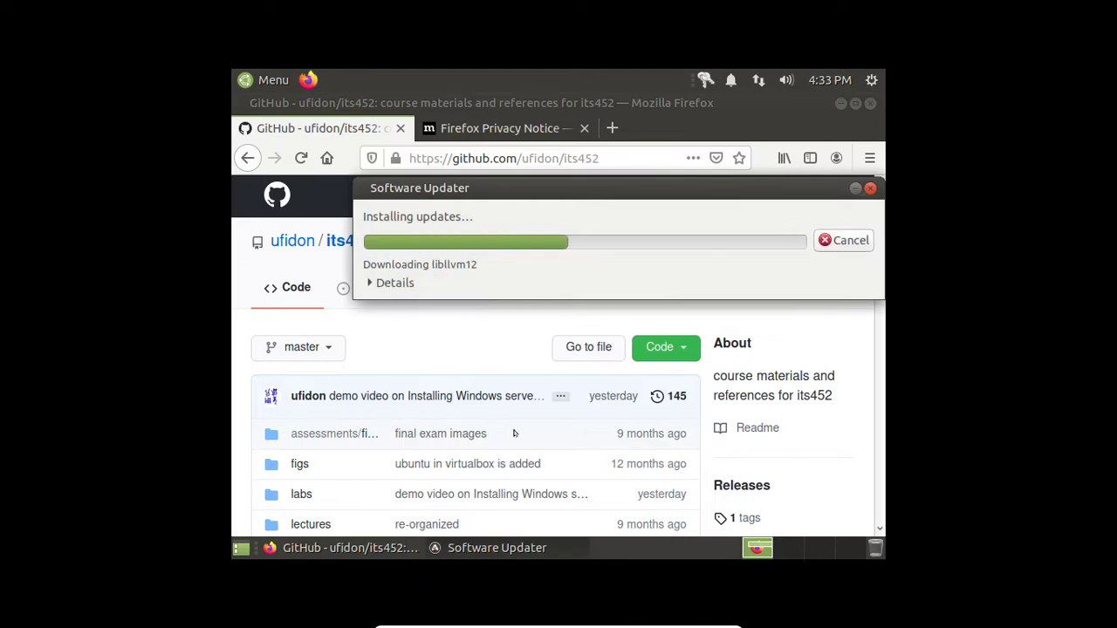
{"action": "scroll", "coordinate": [445, 407], "scroll_direction": "down", "scroll_amount": 2}
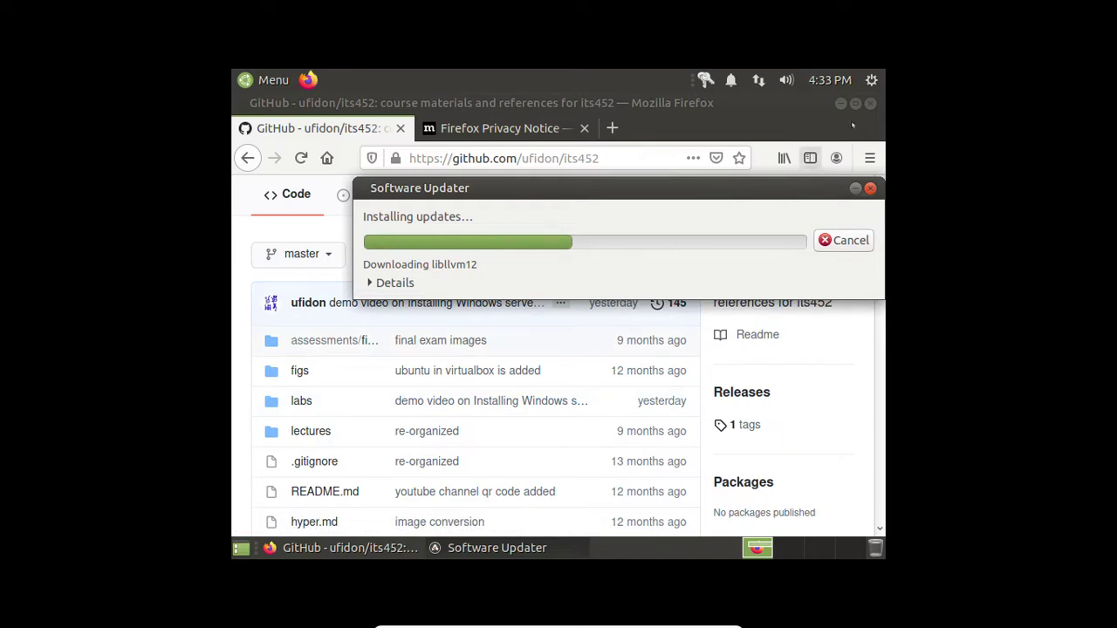
{"action": "left_click", "coordinate": [870, 103]}
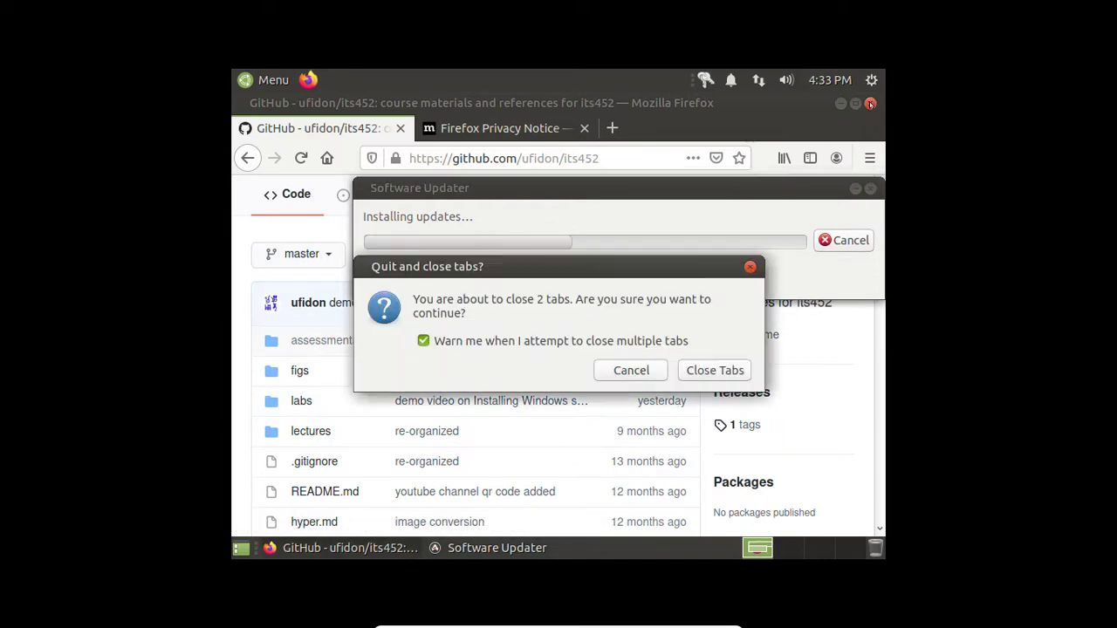
{"action": "left_click", "coordinate": [710, 374]}
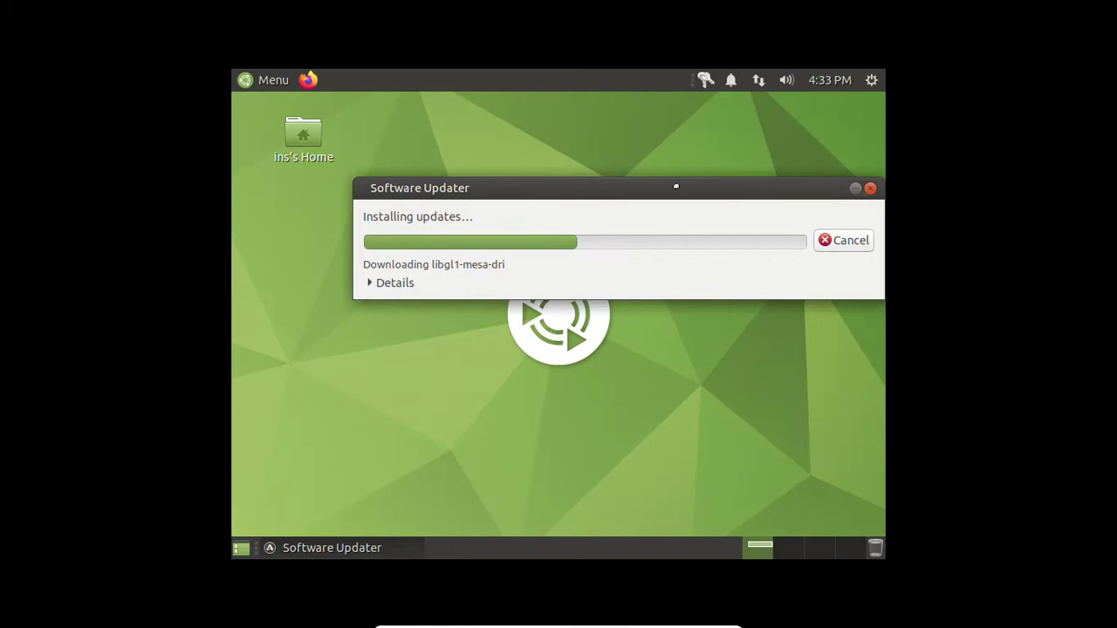
Step: Move the Software Updater window aside while the updates finish installing
{"action": "left_click_drag", "start_coordinate": [676, 186], "coordinate": [630, 216]}
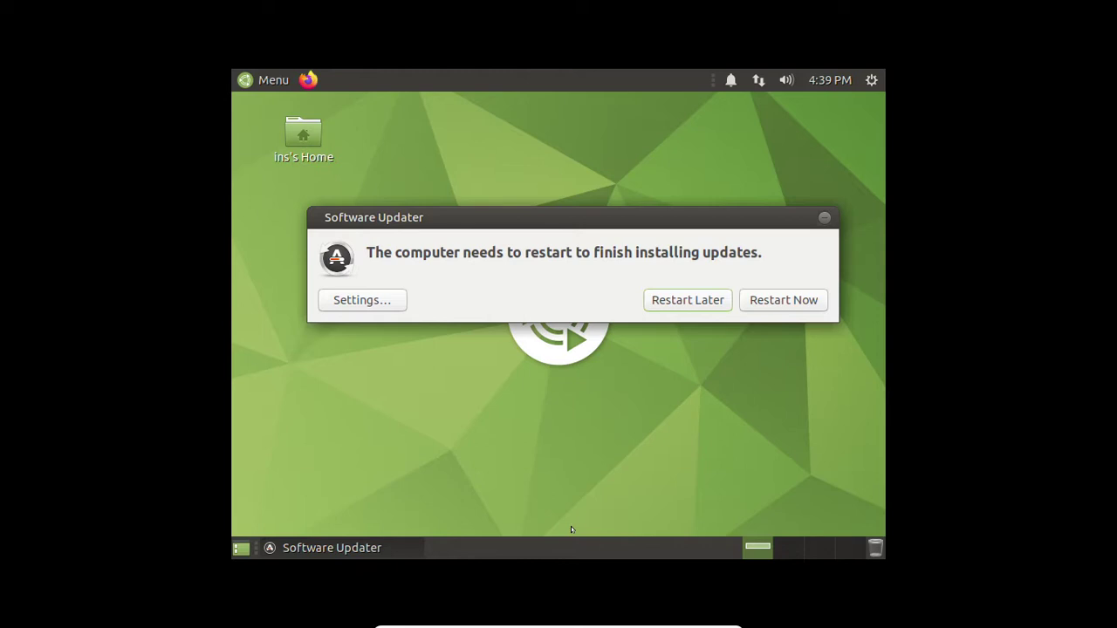
Step: Restart the VM to finish the updates and log back in with the account password
{"action": "left_click", "coordinate": [784, 299]}
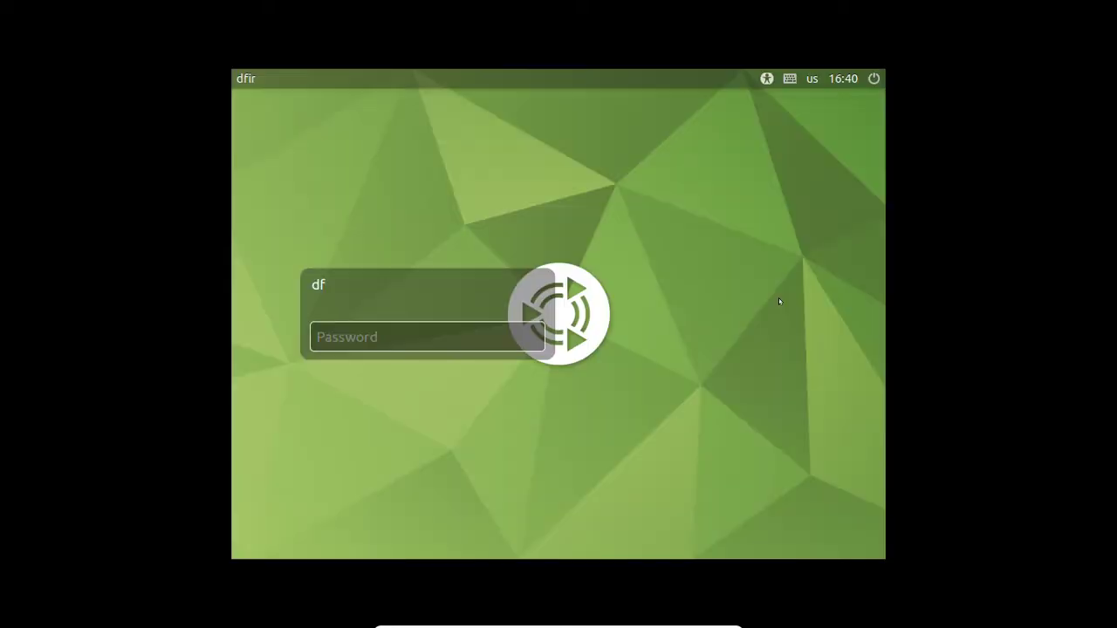
{"action": "type", "text": "••••"}
{"action": "key", "text": "Return"}
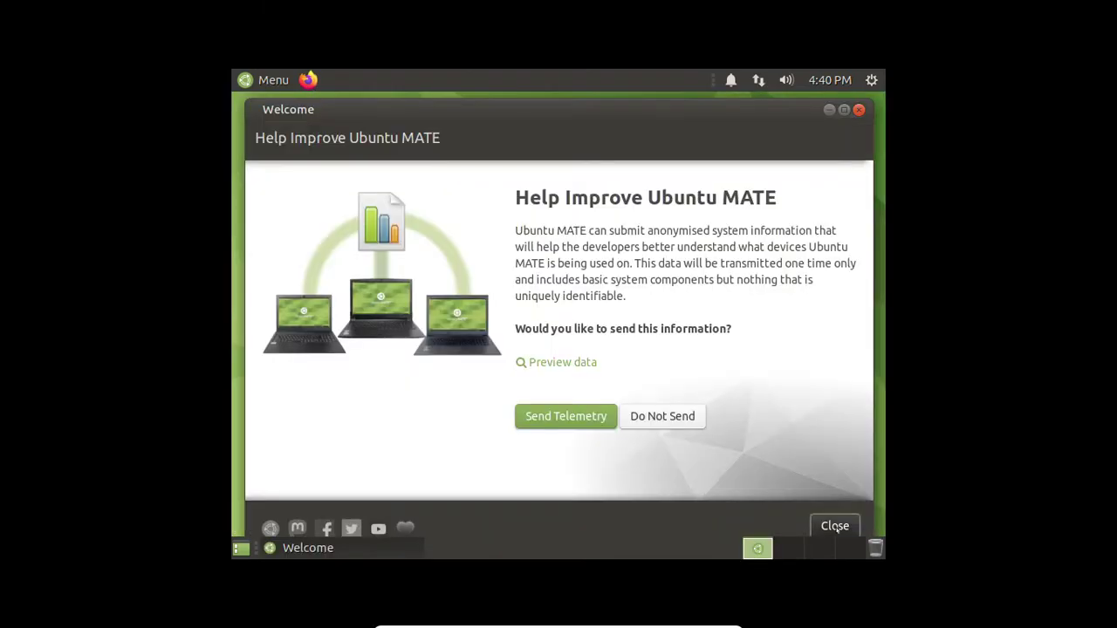
Step: Close the Welcome window and open the its452 course repository on GitHub in Firefox
{"action": "left_click", "coordinate": [835, 526]}
{"action": "left_click", "coordinate": [308, 79]}
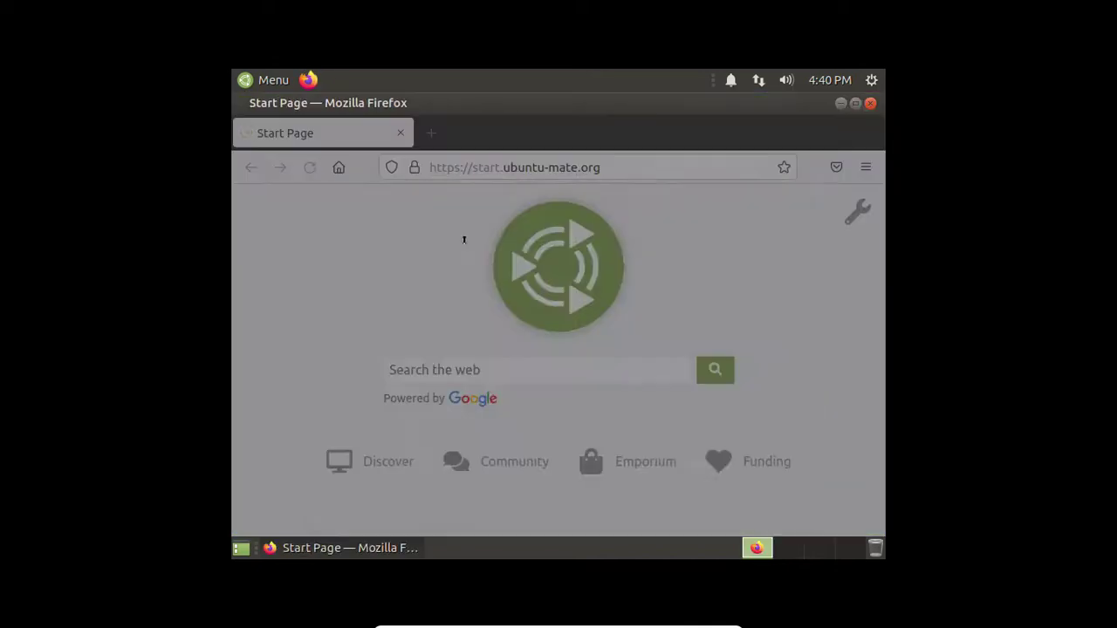
{"action": "left_click", "coordinate": [559, 475]}
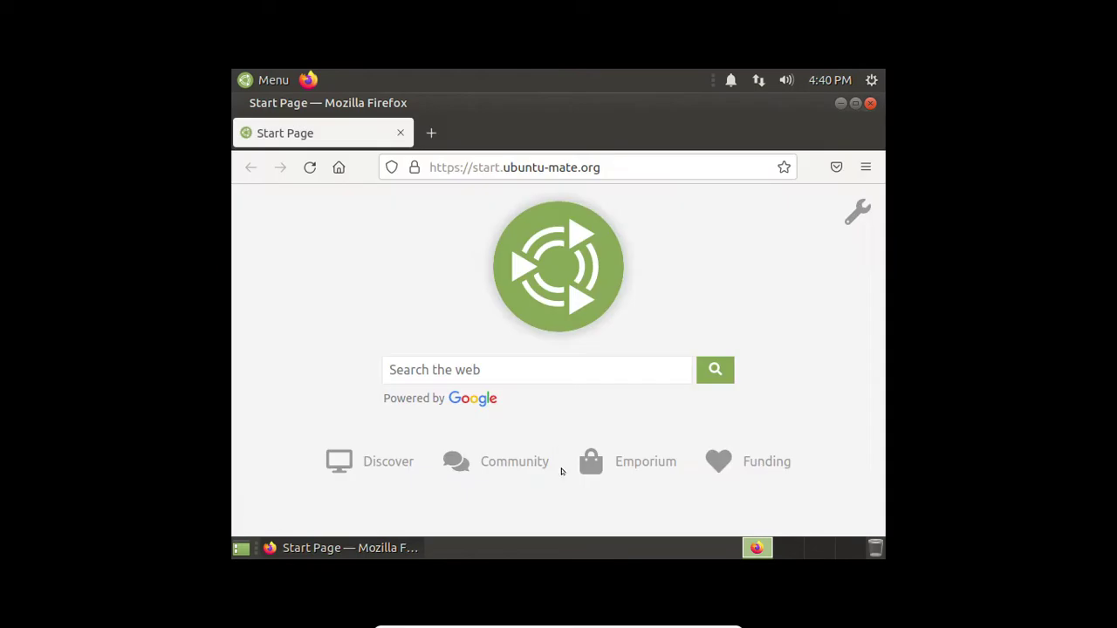
{"action": "left_click", "coordinate": [624, 166]}
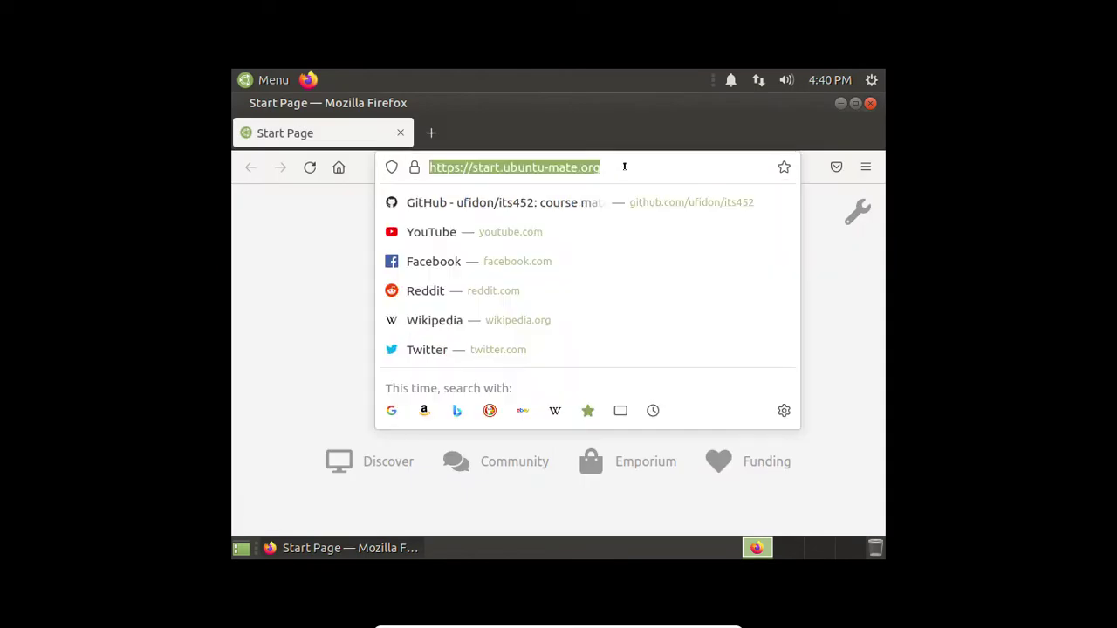
{"action": "left_click", "coordinate": [560, 200]}
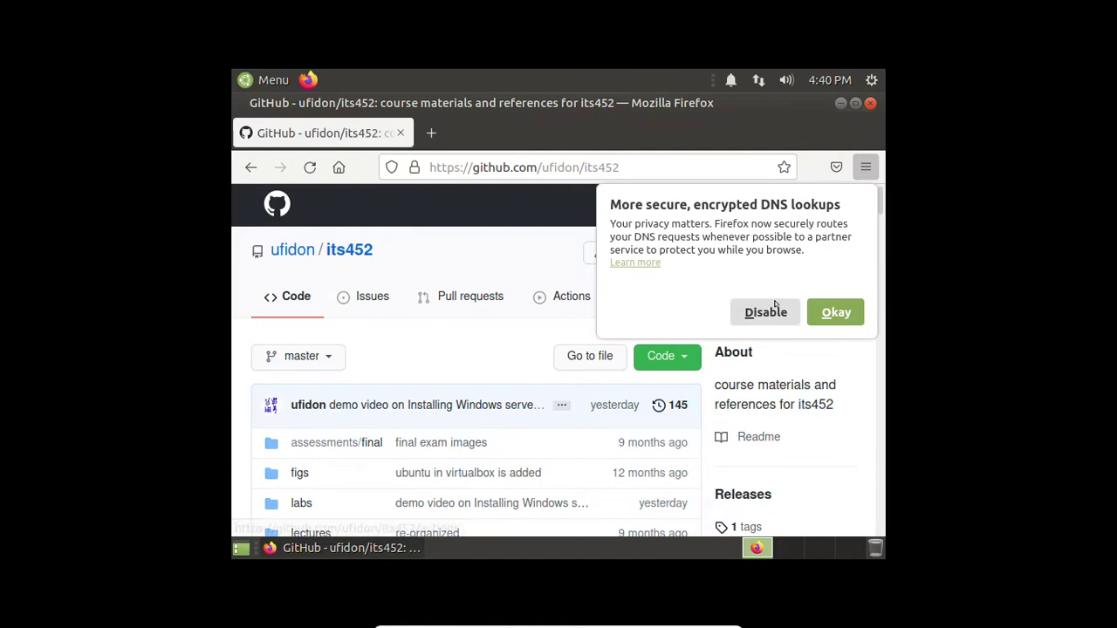
{"action": "left_click", "coordinate": [830, 313]}
Step: Open labs/lab01 and scroll its README down to the sudo apt setup commands
{"action": "scroll", "coordinate": [479, 325], "scroll_direction": "down", "scroll_amount": 4}
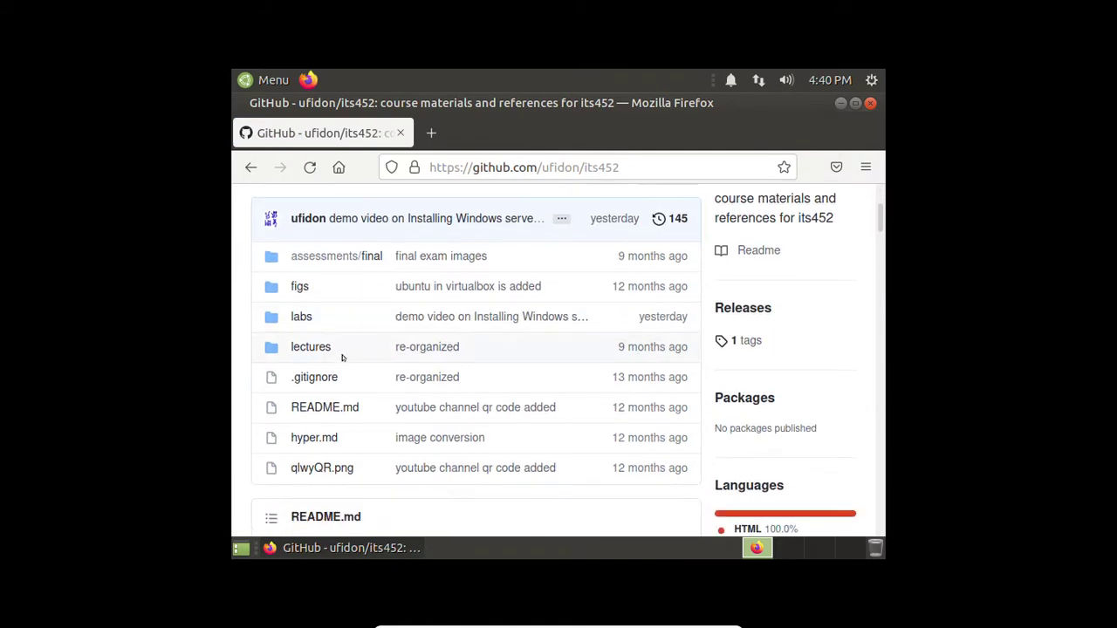
{"action": "left_click", "coordinate": [299, 316]}
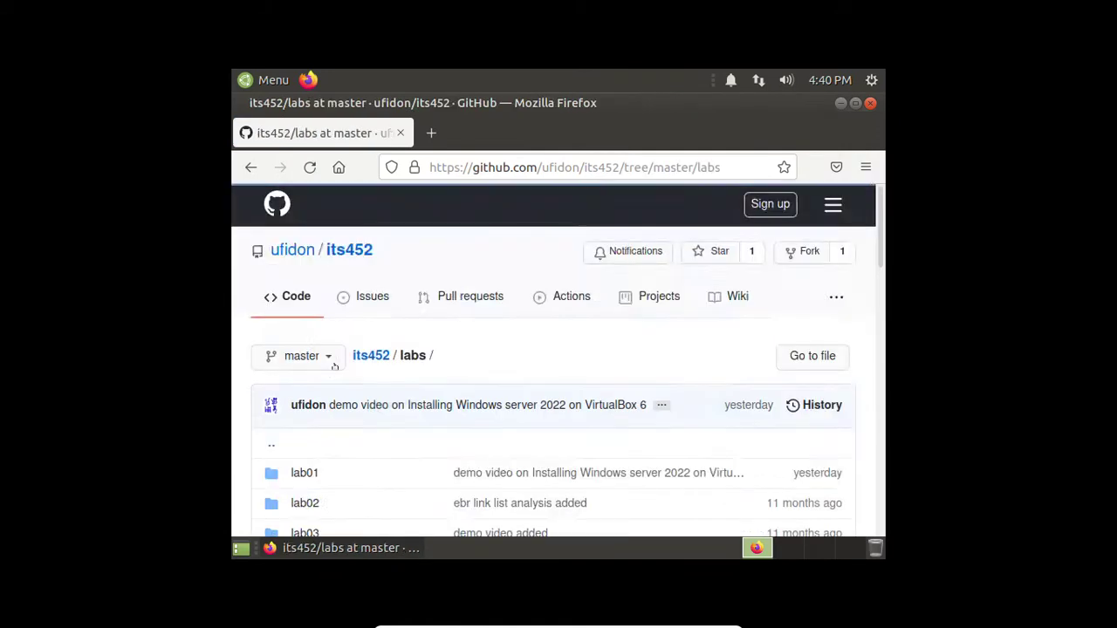
{"action": "scroll", "coordinate": [308, 324], "scroll_direction": "down", "scroll_amount": 3}
{"action": "left_click", "coordinate": [304, 288]}
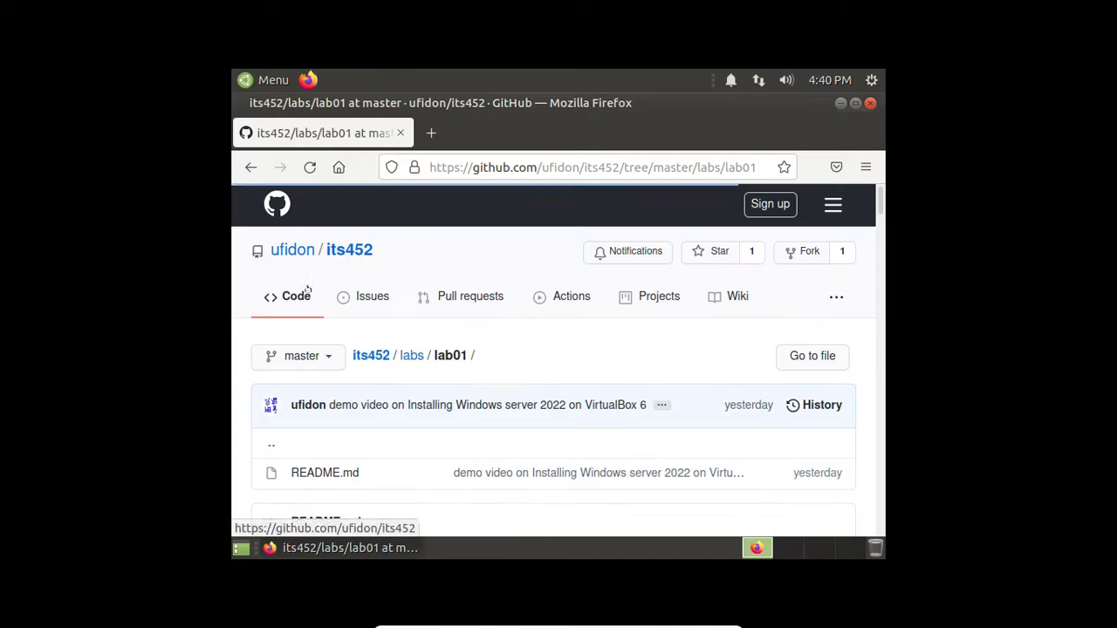
{"action": "scroll", "coordinate": [481, 373], "scroll_direction": "down", "scroll_amount": 3}
{"action": "scroll", "coordinate": [441, 371], "scroll_direction": "down", "scroll_amount": 8}
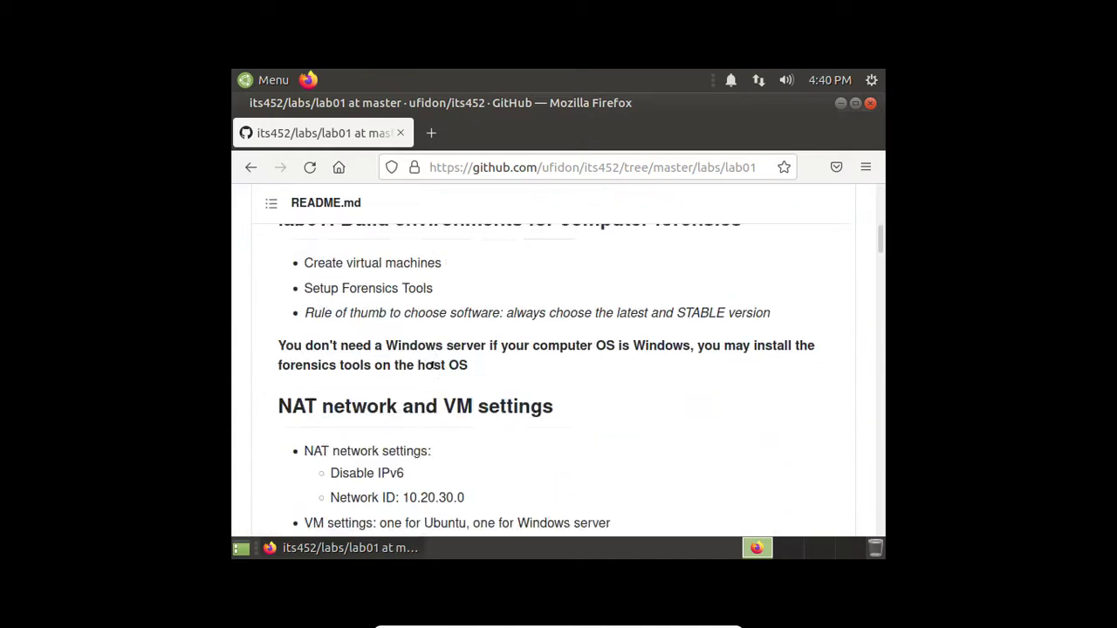
{"action": "scroll", "coordinate": [455, 380], "scroll_direction": "down", "scroll_amount": 4}
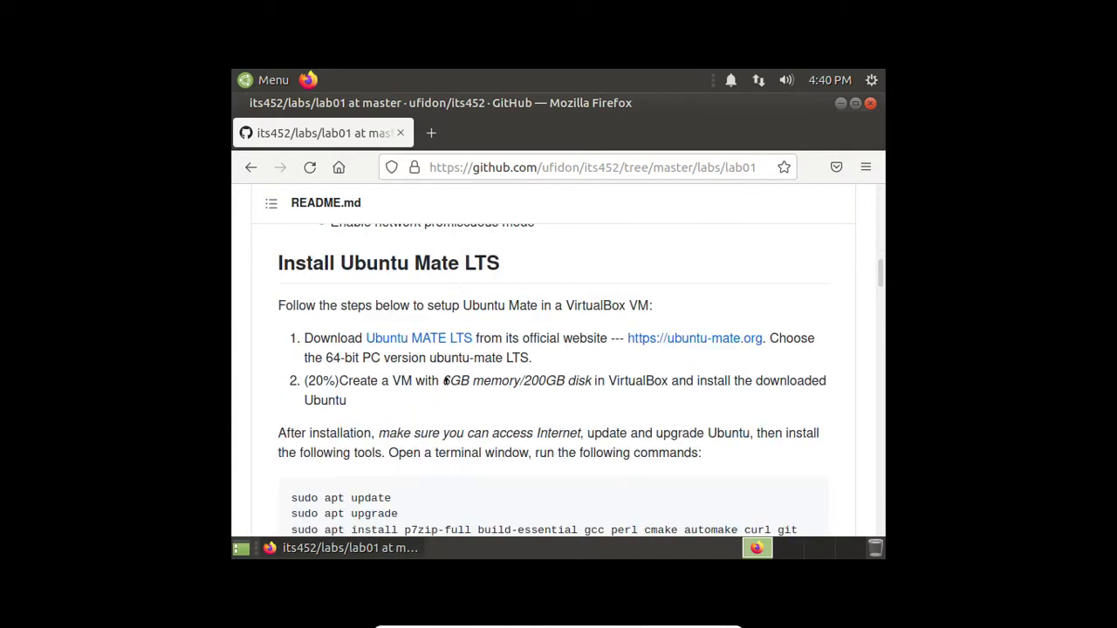
{"action": "scroll", "coordinate": [453, 405], "scroll_direction": "down", "scroll_amount": 4}
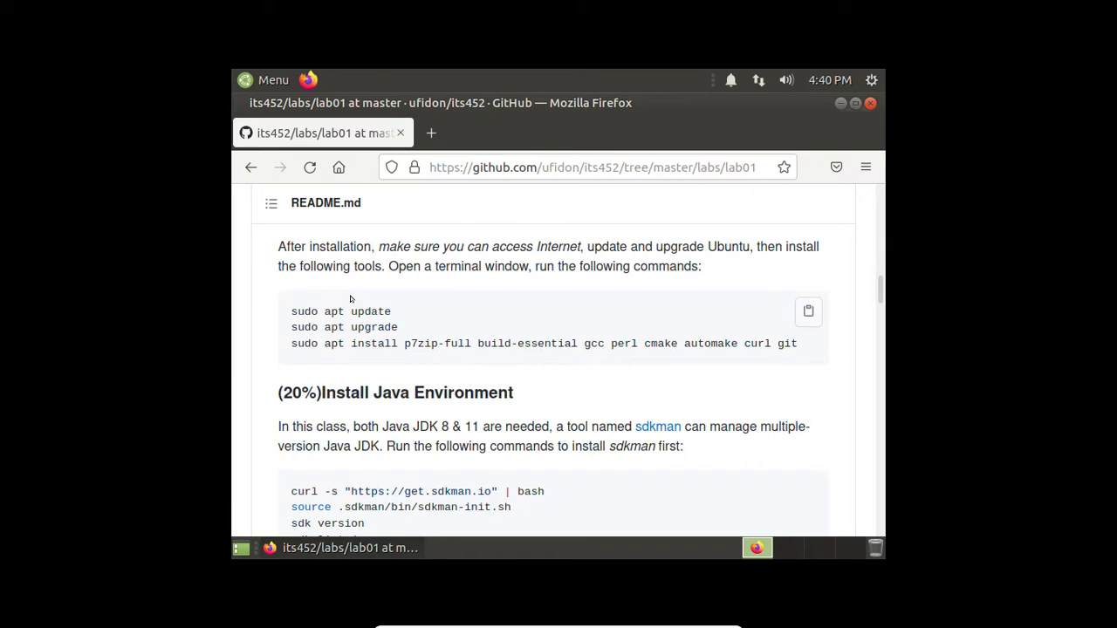
Step: Launch MATE Terminal from the System Tools menu
{"action": "left_click", "coordinate": [250, 82]}
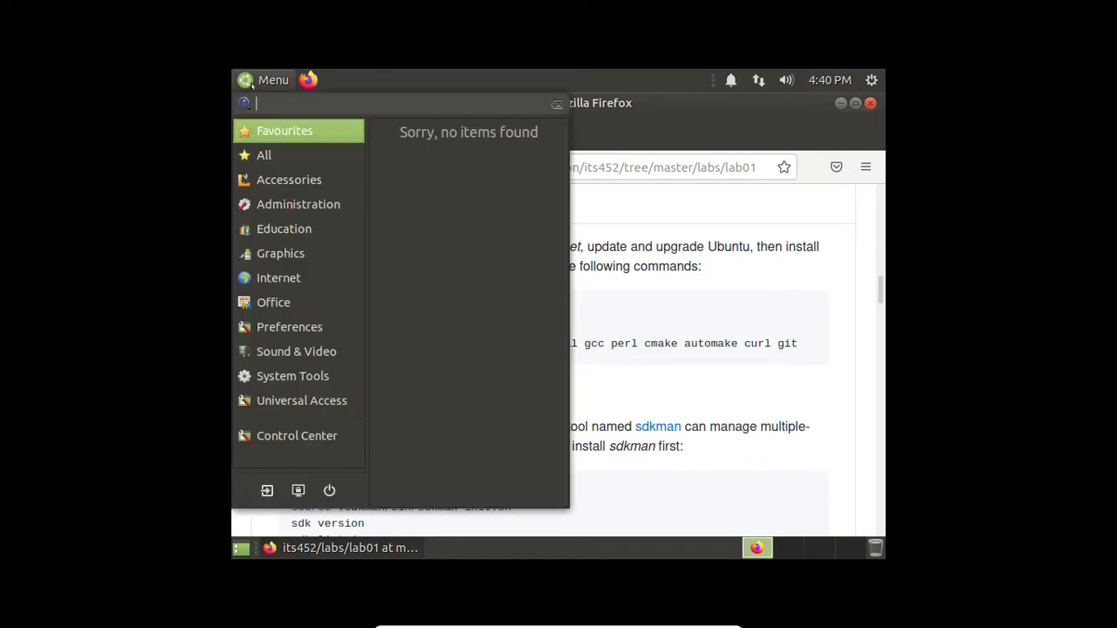
{"action": "mouse_move", "coordinate": [291, 285]}
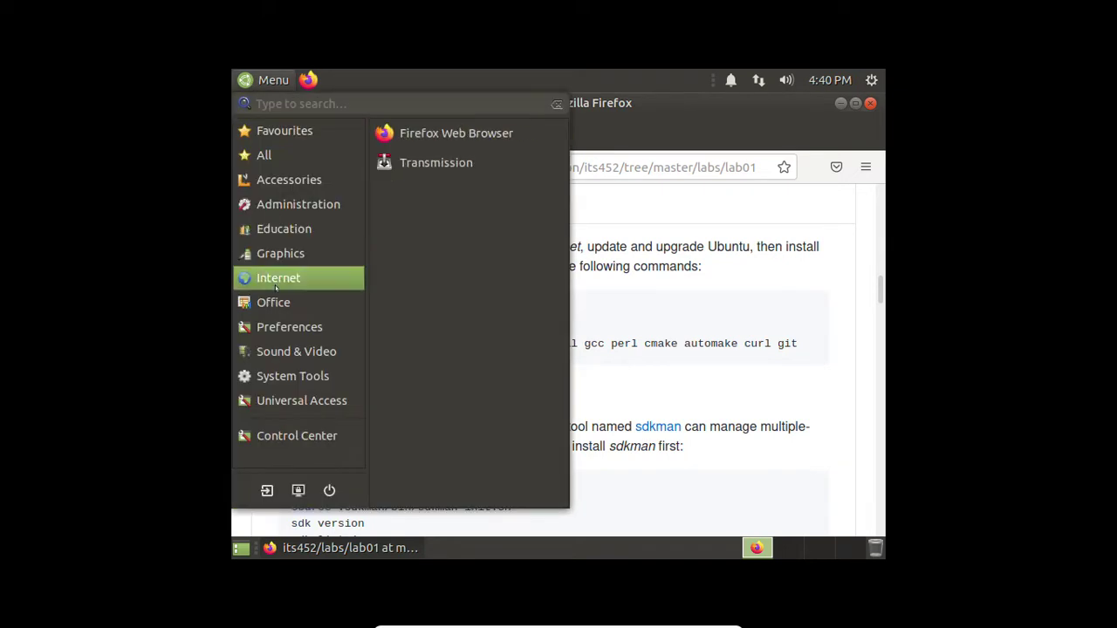
{"action": "mouse_move", "coordinate": [304, 377]}
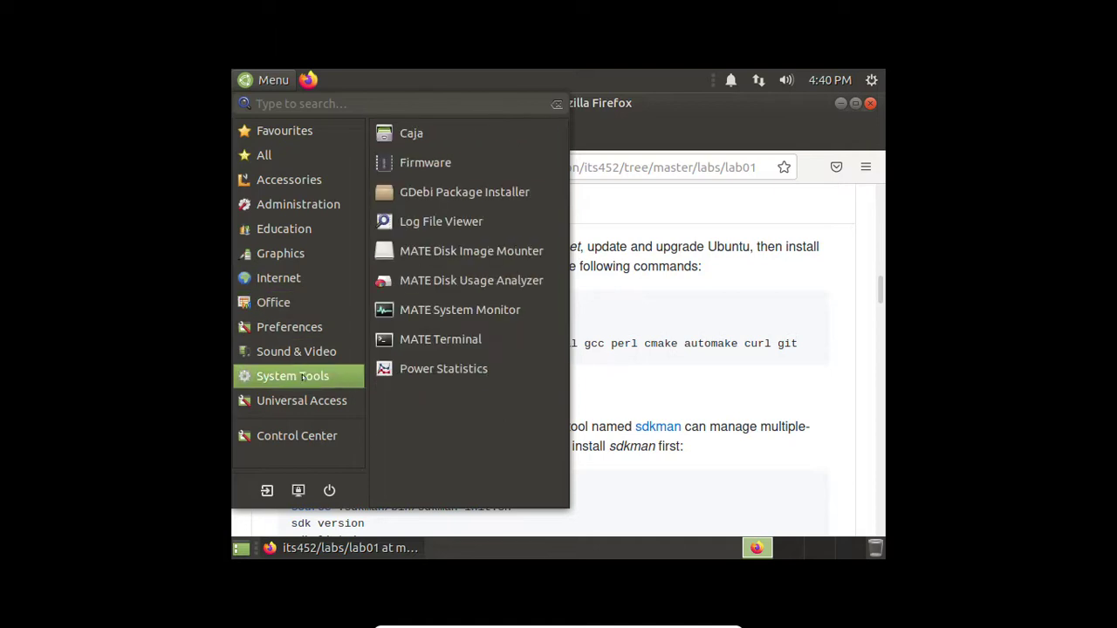
{"action": "left_click", "coordinate": [451, 340]}
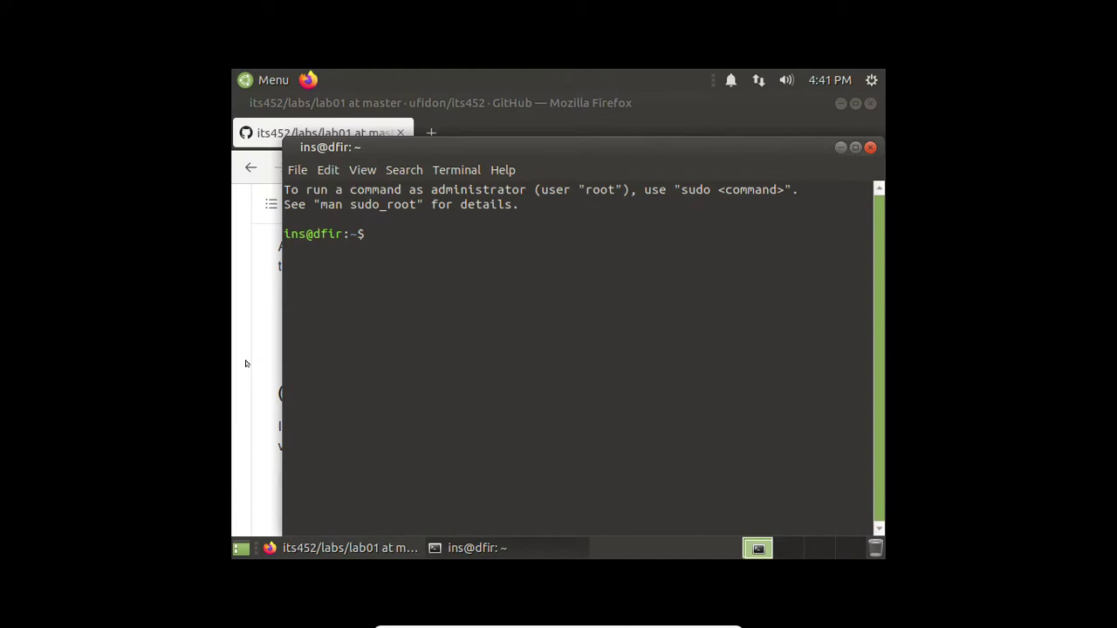
Step: Copy 'sudo apt update' from the README and run it in the terminal with the password
{"action": "left_click", "coordinate": [249, 363]}
{"action": "triple_click", "coordinate": [351, 311]}
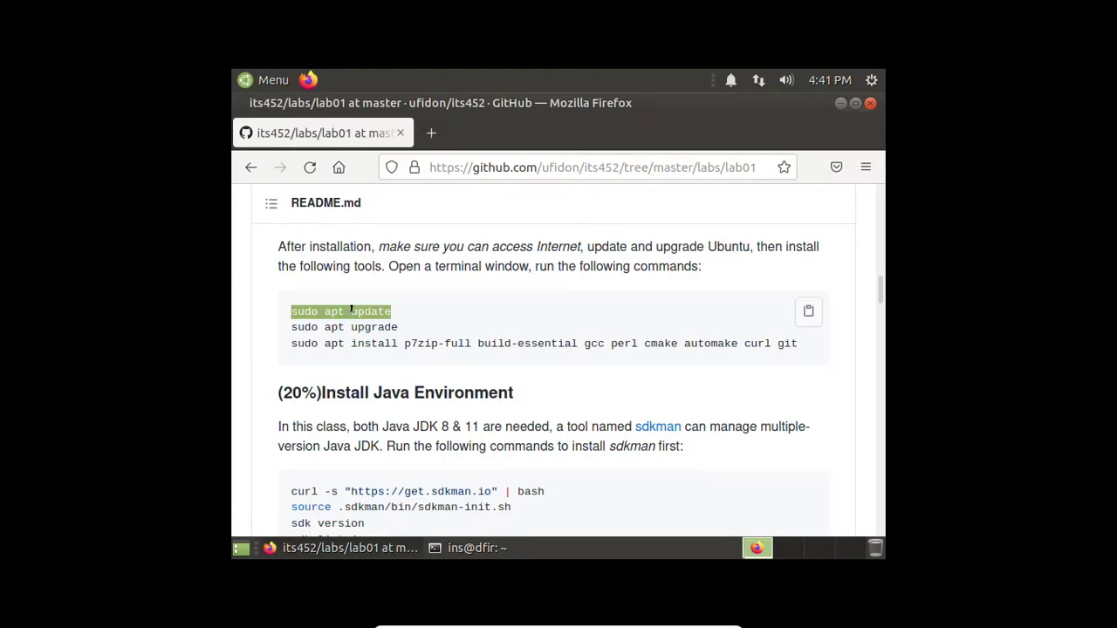
{"action": "right_click", "coordinate": [351, 311]}
{"action": "left_click", "coordinate": [384, 322]}
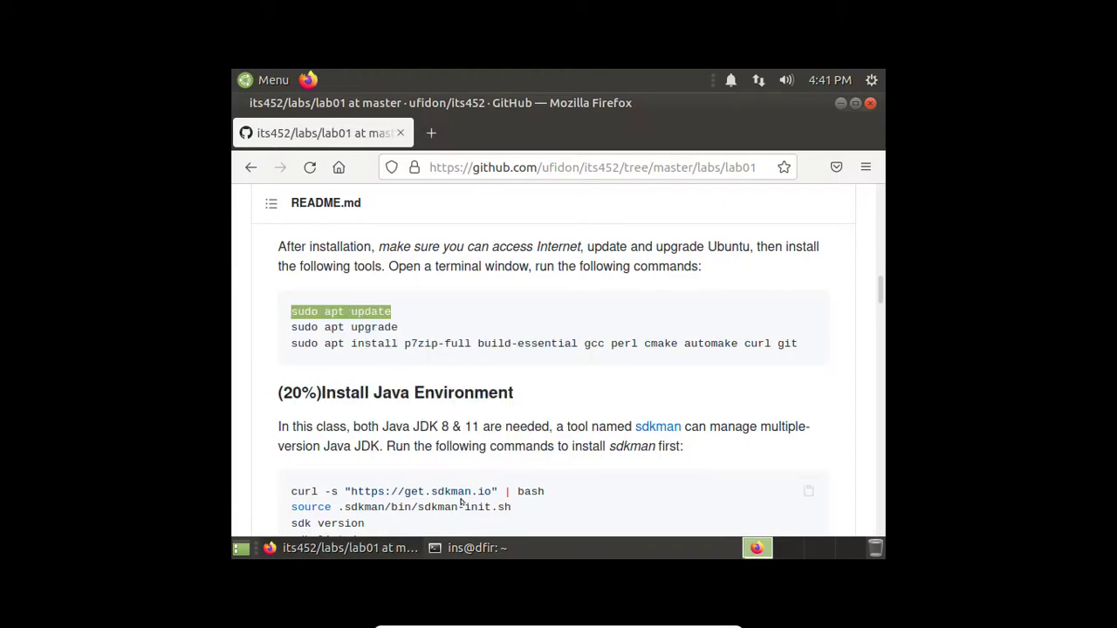
{"action": "left_click", "coordinate": [478, 548]}
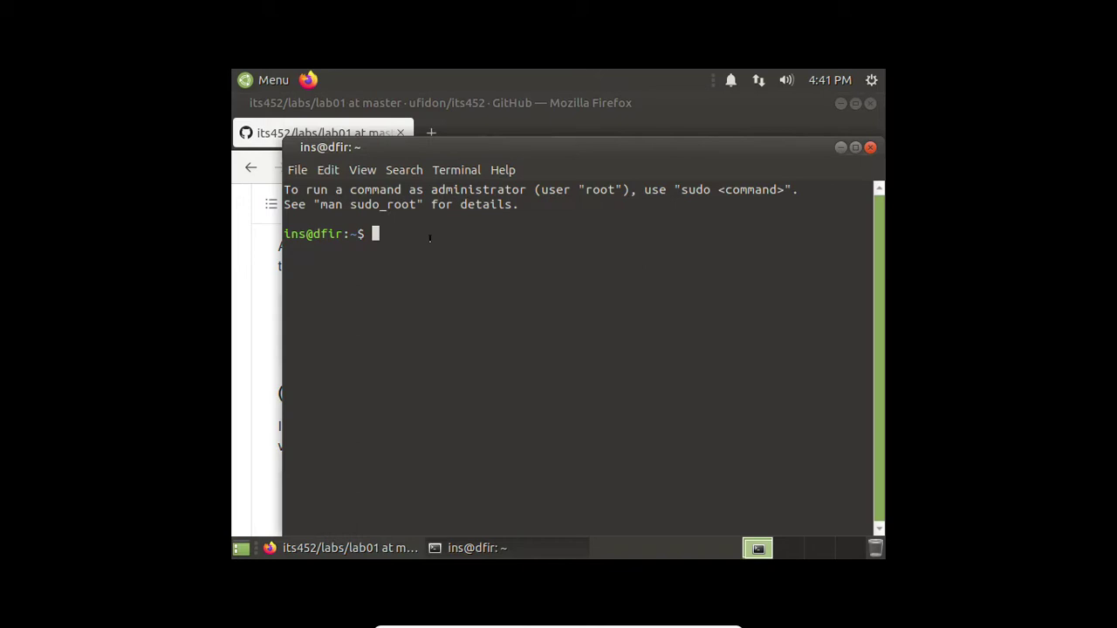
{"action": "key", "text": "ctrl+shift+v"}
{"action": "key", "text": "Return"}
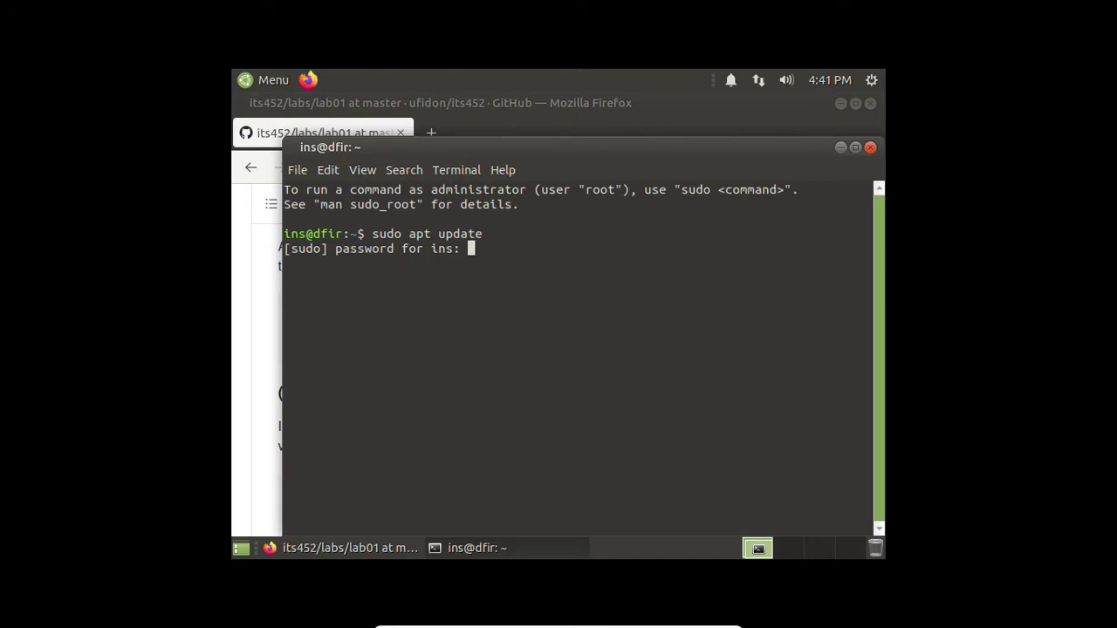
{"action": "key", "text": "Return"}
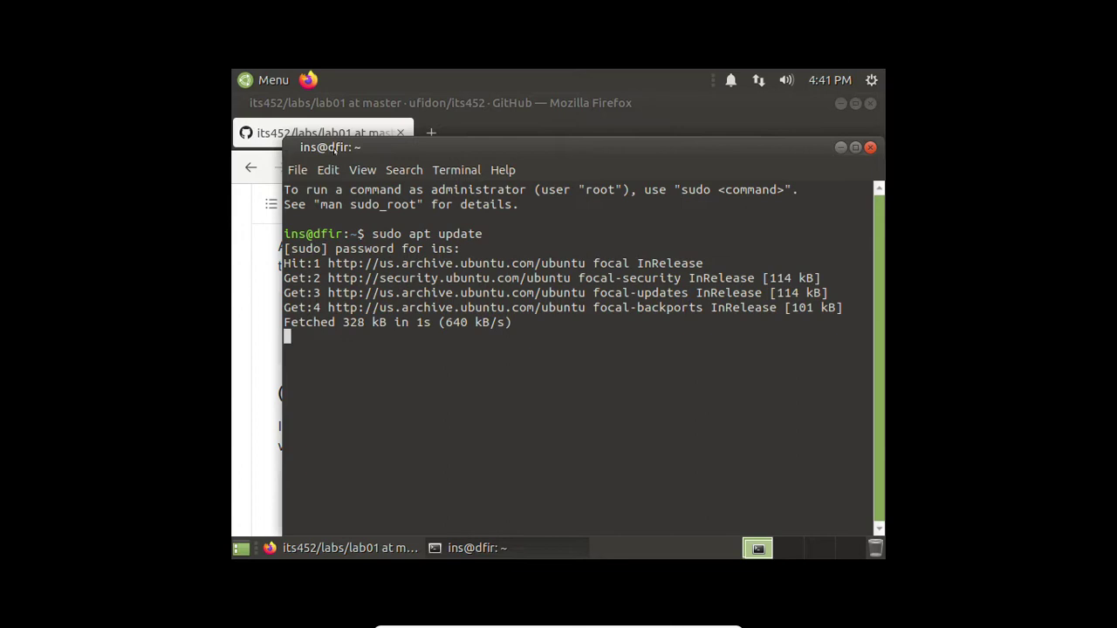
Step: Run 'sudo apt upgrade' and confirm with Y, upgrading nvidia-prime
{"action": "left_click_drag", "start_coordinate": [352, 149], "coordinate": [457, 148]}
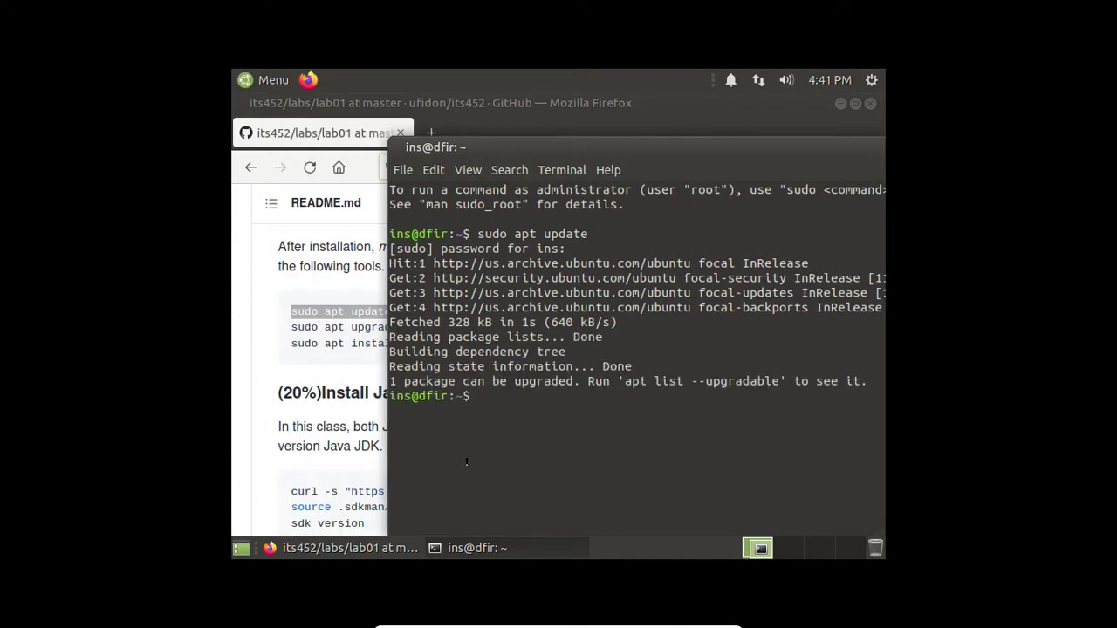
{"action": "type", "text": "sudo apt upgrade"}
{"action": "key", "text": "Return"}
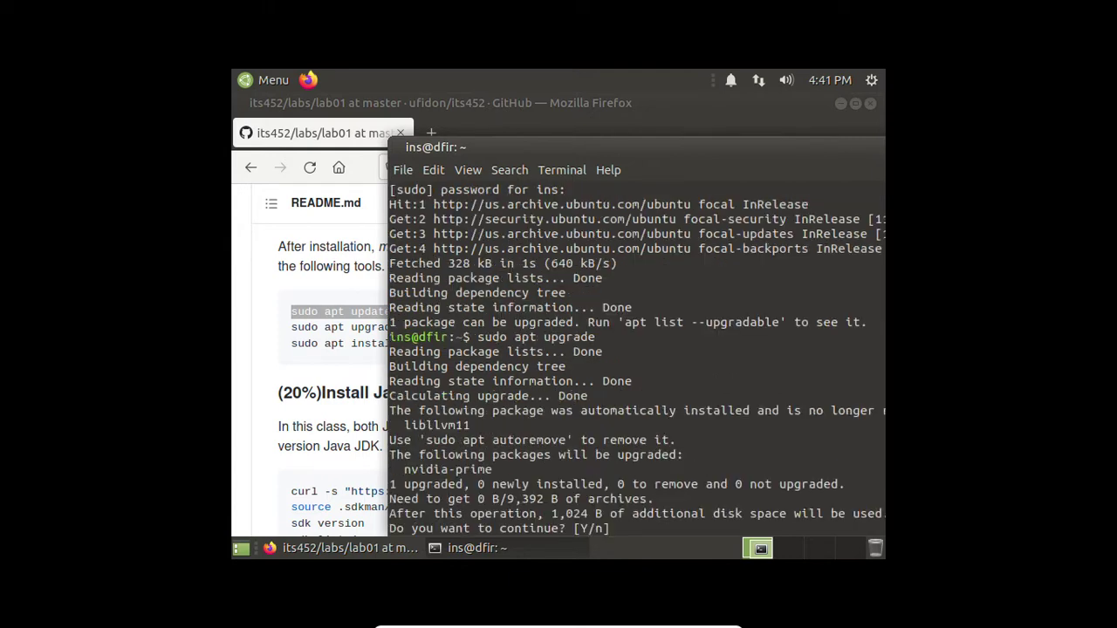
{"action": "type", "text": "Y"}
{"action": "key", "text": "Return"}
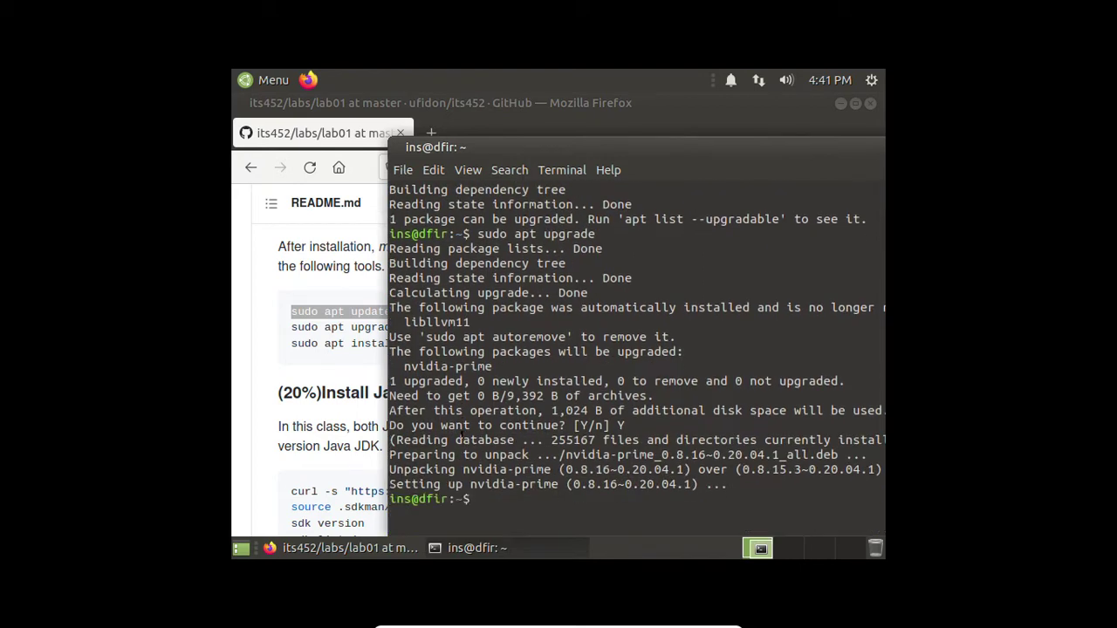
{"action": "left_click", "coordinate": [346, 343]}
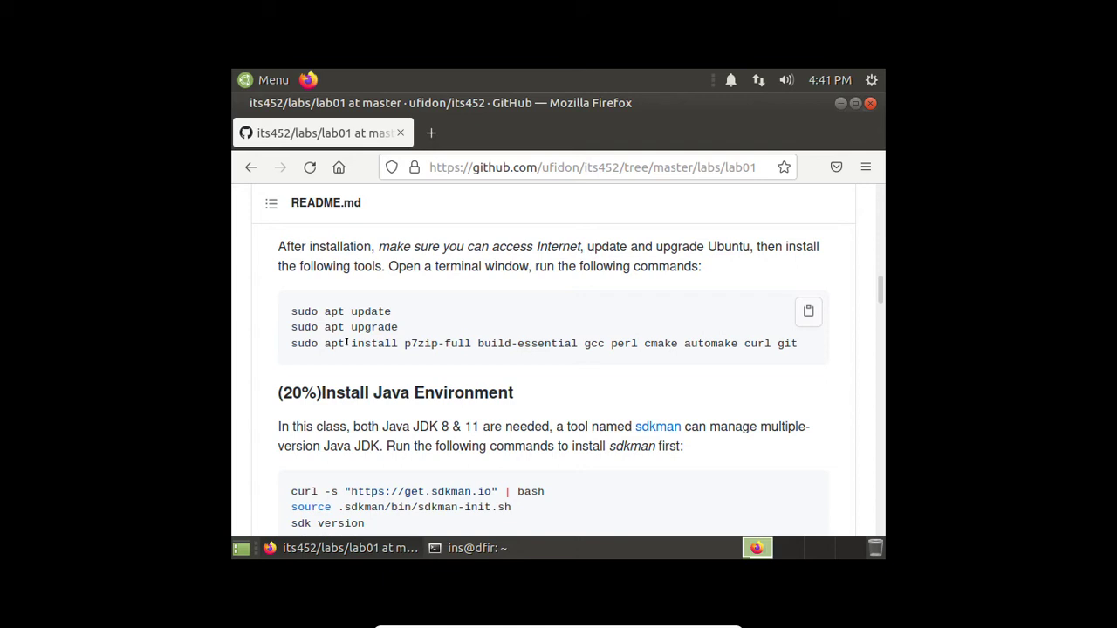
Step: Install p7zip-full, build-essential, gcc, perl, cmake, automake, curl and git using the README's apt line
{"action": "double_click", "coordinate": [352, 343]}
{"action": "triple_click", "coordinate": [354, 343]}
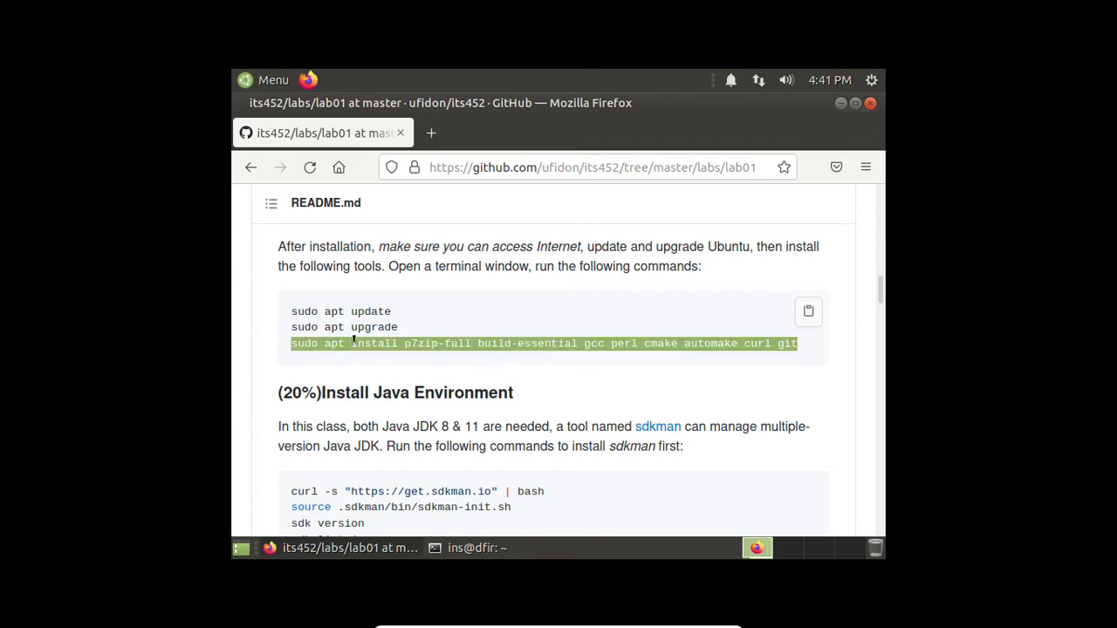
{"action": "right_click", "coordinate": [354, 343]}
{"action": "left_click", "coordinate": [388, 356]}
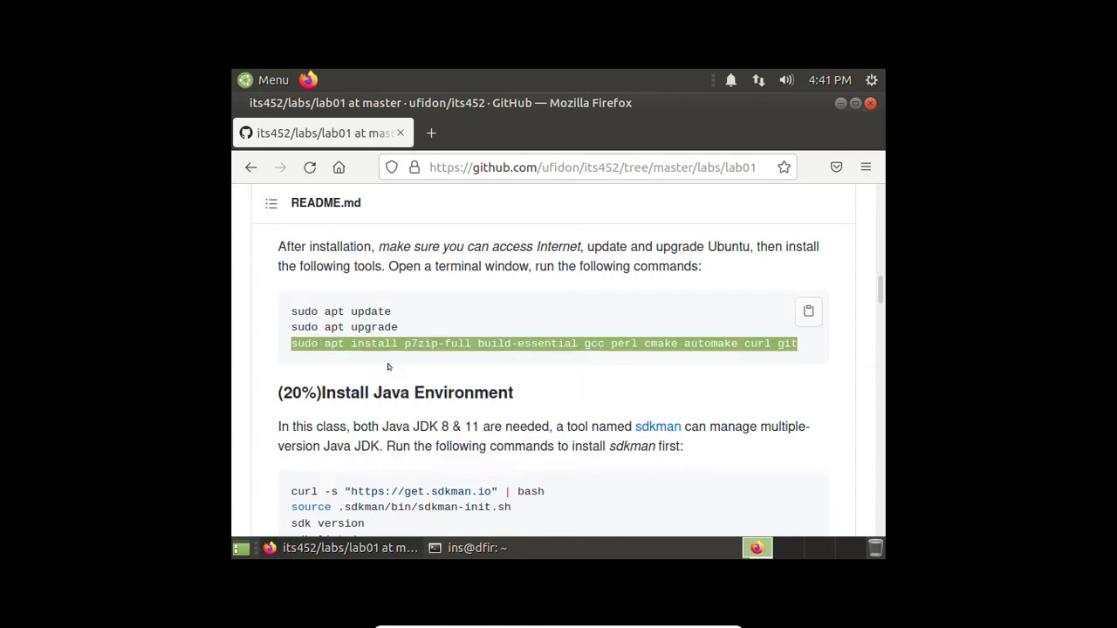
{"action": "left_click", "coordinate": [456, 548]}
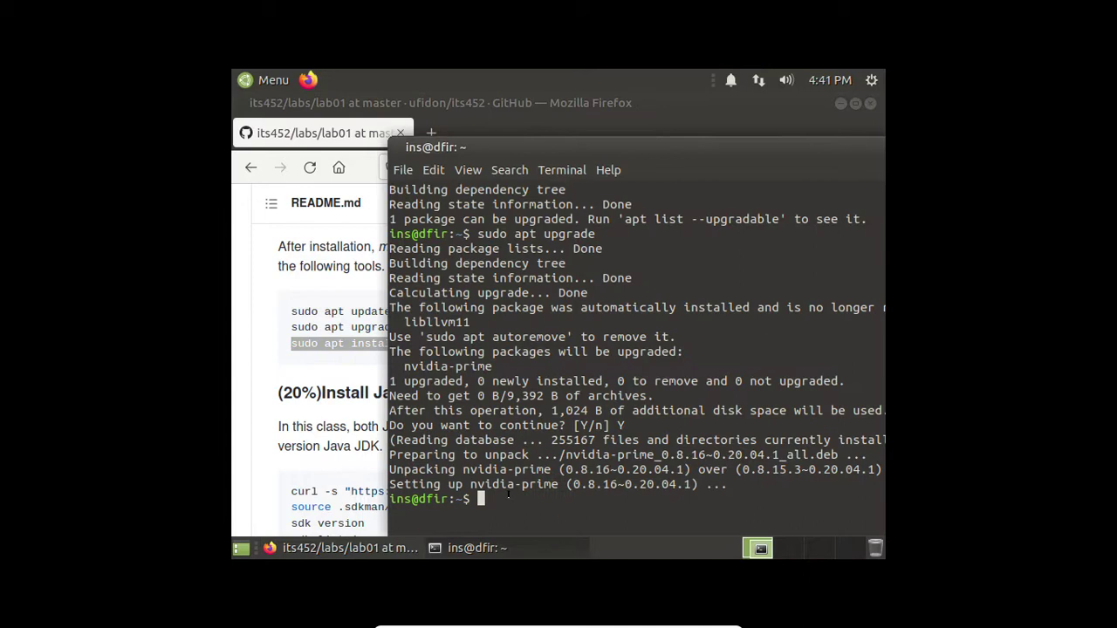
{"action": "key", "text": "ctrl+shift+v"}
{"action": "key", "text": "Return"}
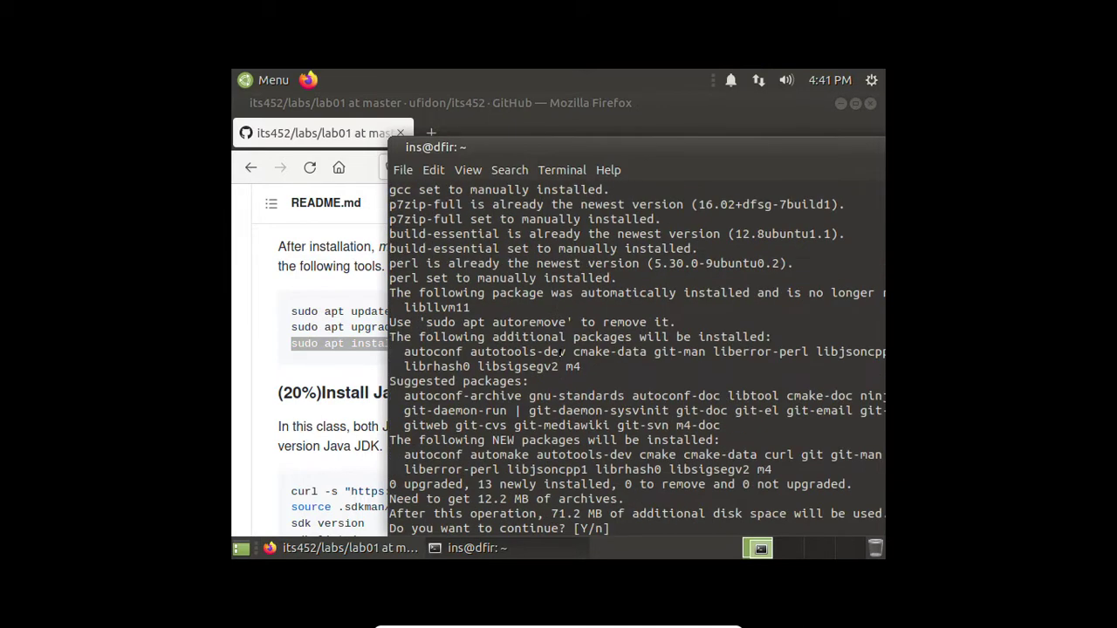
{"action": "type", "text": "Y"}
{"action": "key", "text": "Return"}
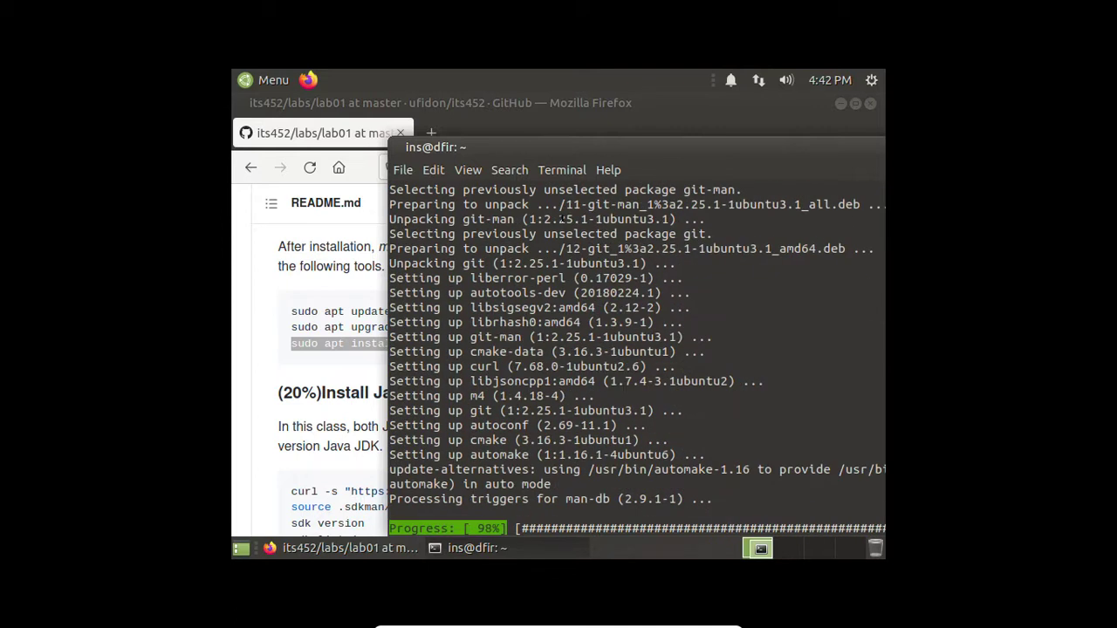
Step: Rearrange the terminal and README windows, then exit the VM's full-screen view with Host+F
{"action": "left_click_drag", "start_coordinate": [624, 148], "coordinate": [517, 116]}
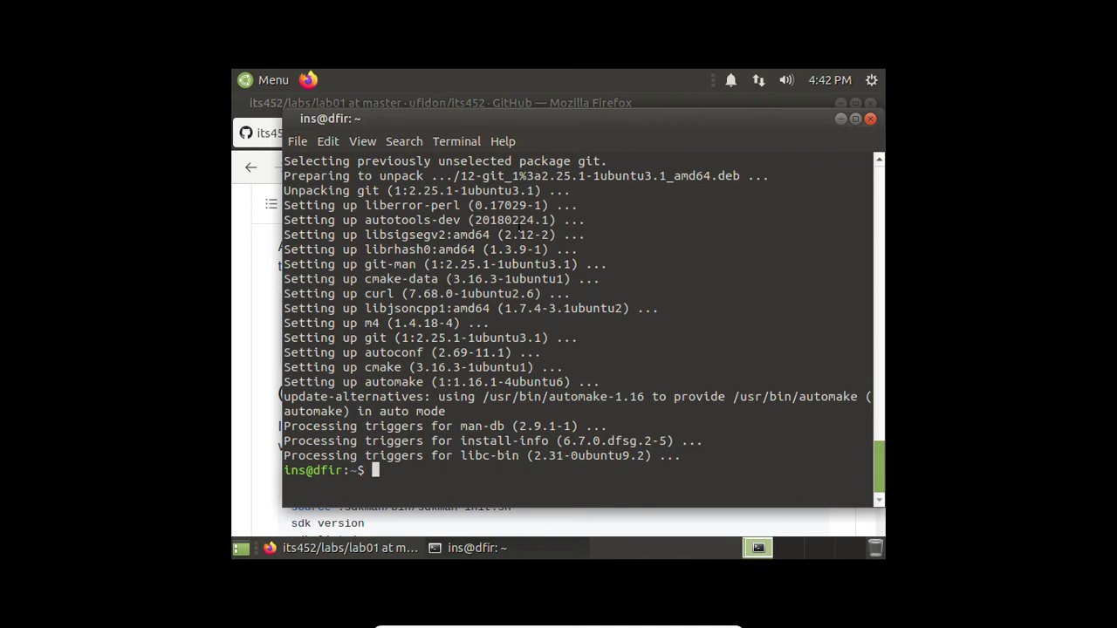
{"action": "left_click", "coordinate": [245, 313]}
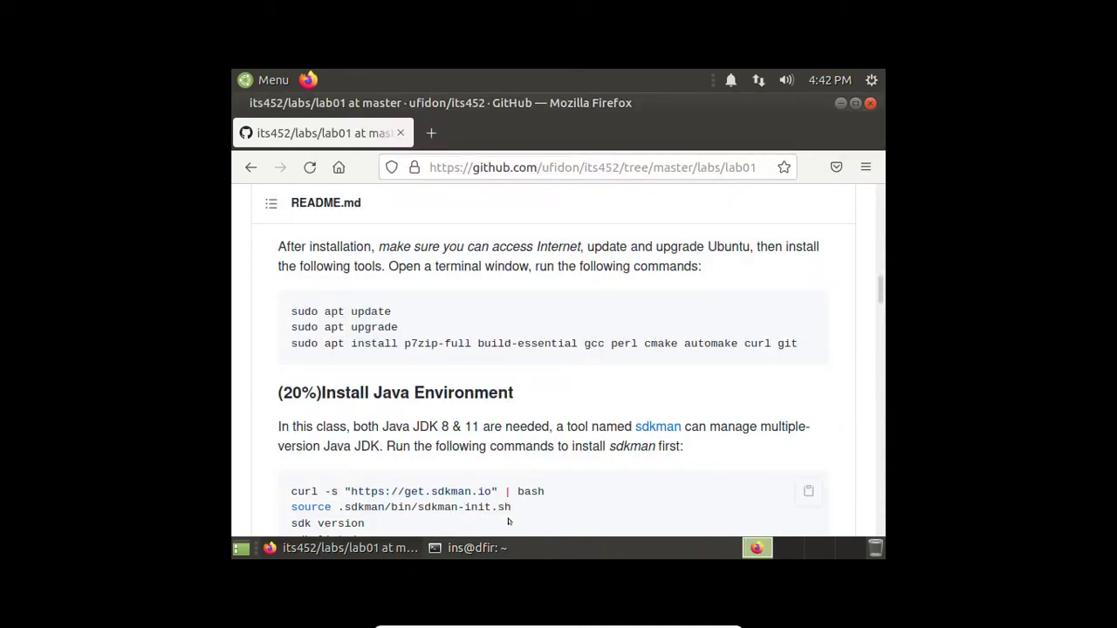
{"action": "left_click", "coordinate": [514, 548]}
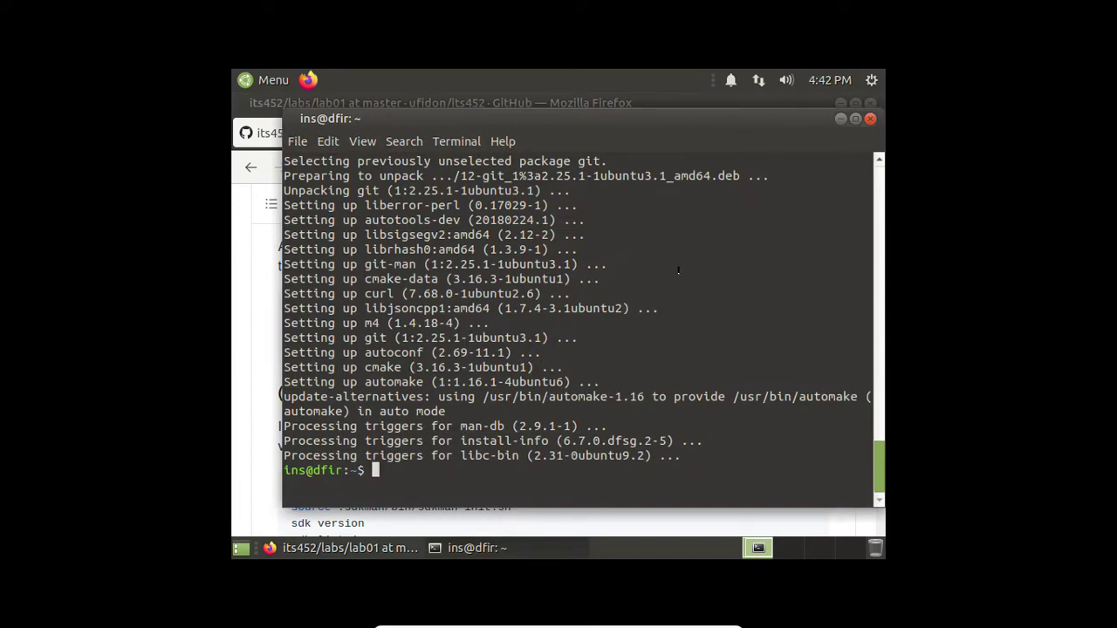
{"action": "key", "text": "Control_R+f"}
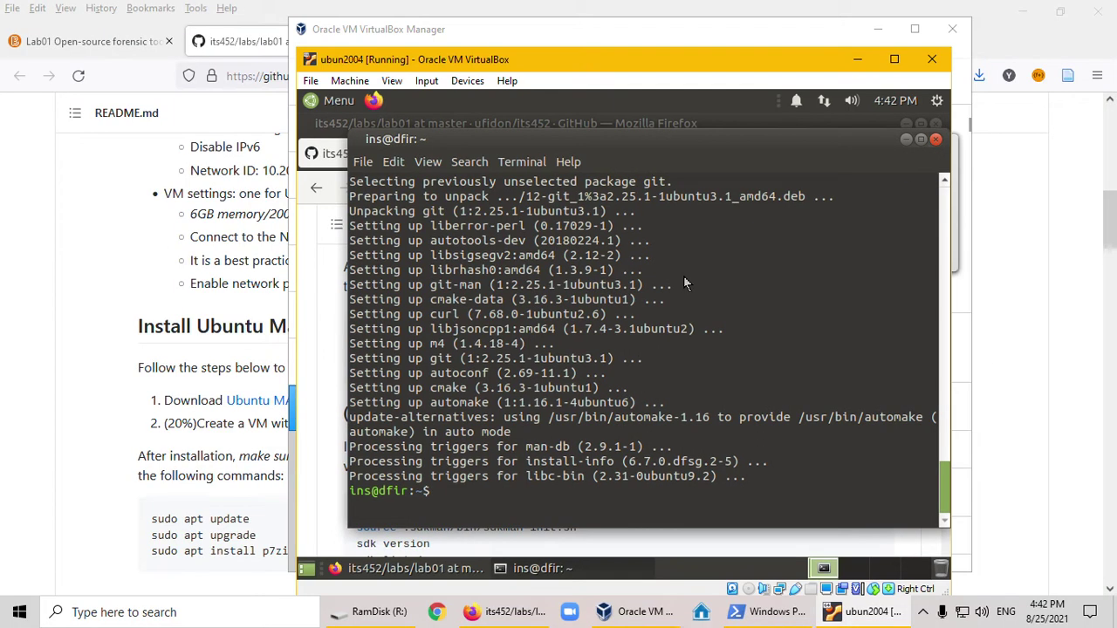
Step: Insert the Guest Additions CD image and run its installer from the autorun prompt
{"action": "left_click", "coordinate": [465, 82]}
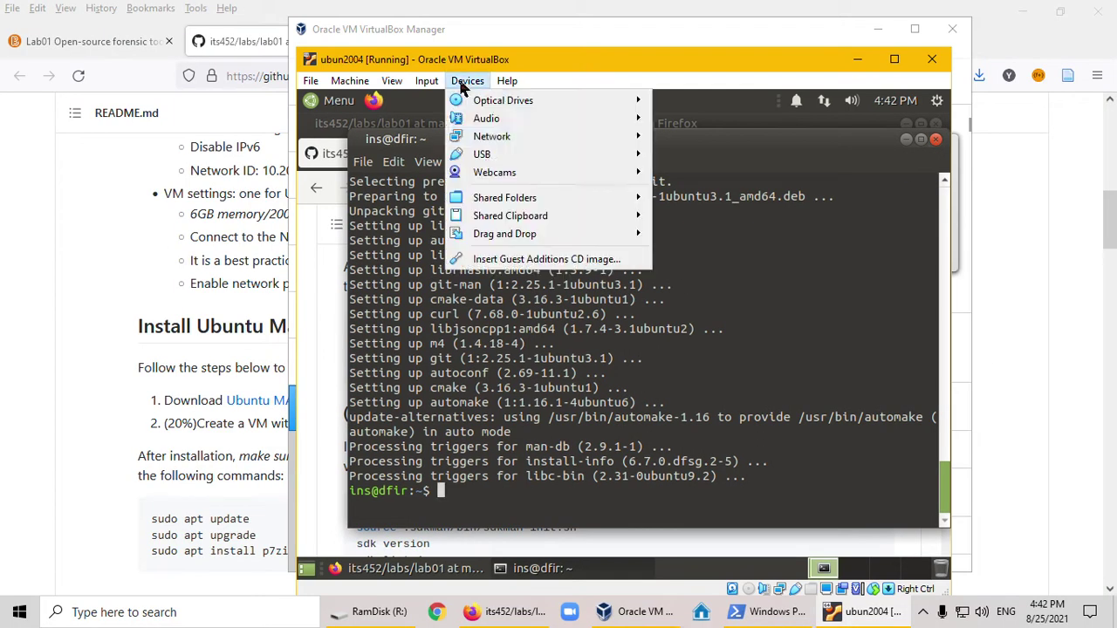
{"action": "left_click", "coordinate": [551, 259]}
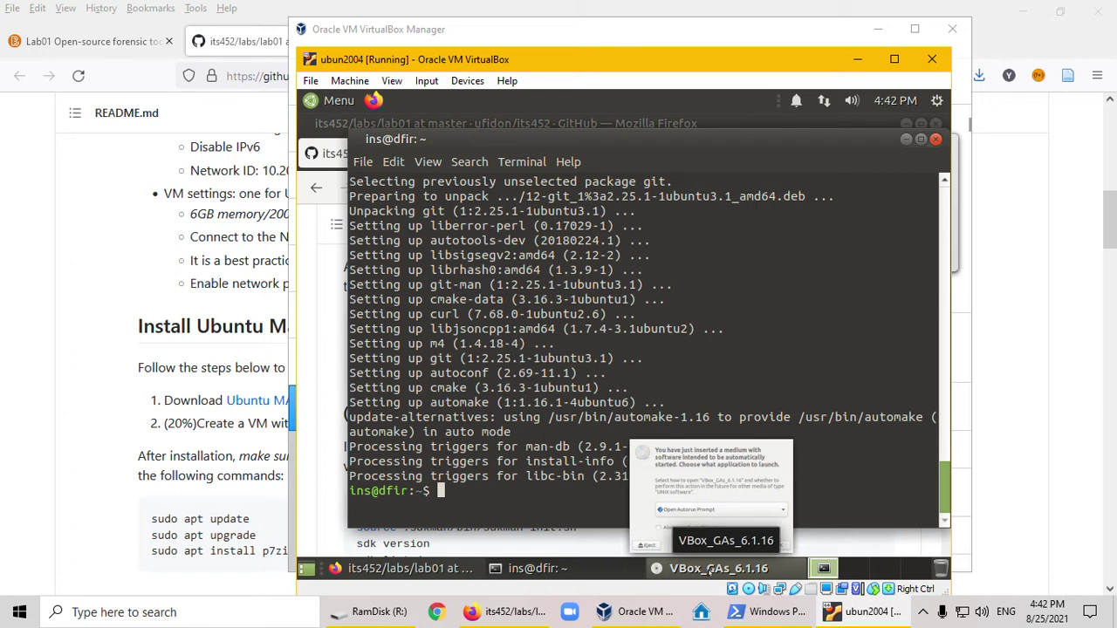
{"action": "left_click", "coordinate": [711, 568]}
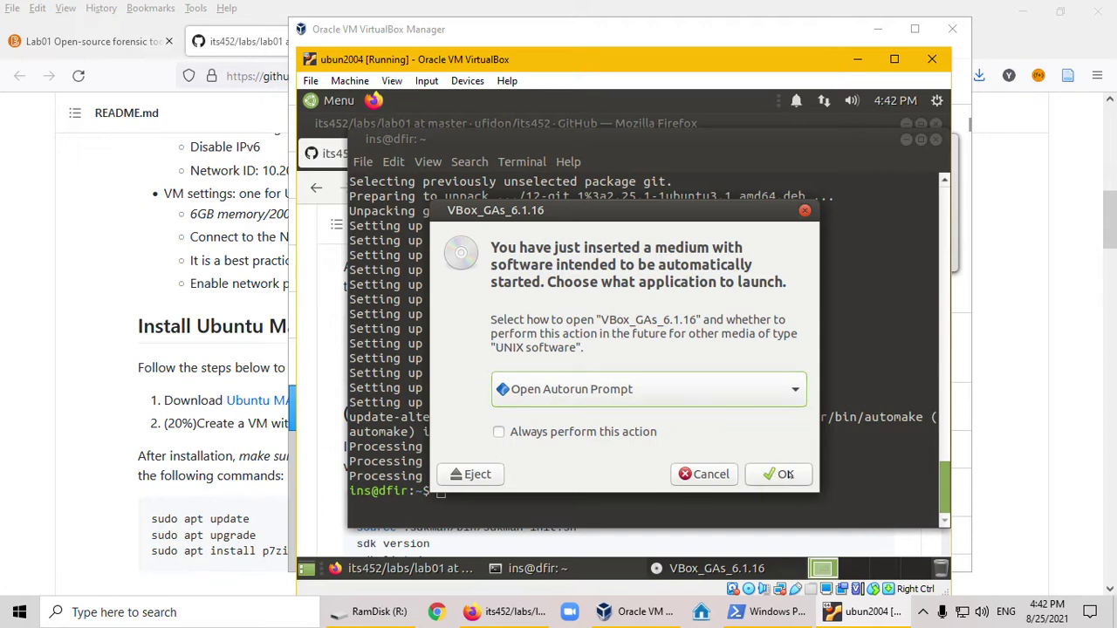
{"action": "left_click", "coordinate": [780, 474]}
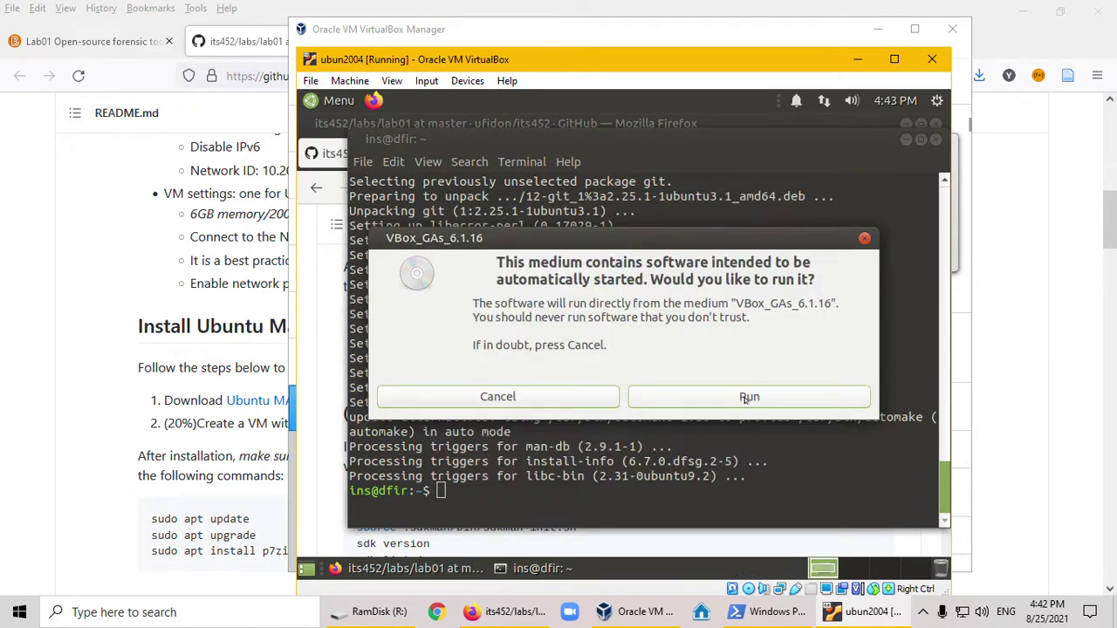
{"action": "left_click", "coordinate": [746, 398]}
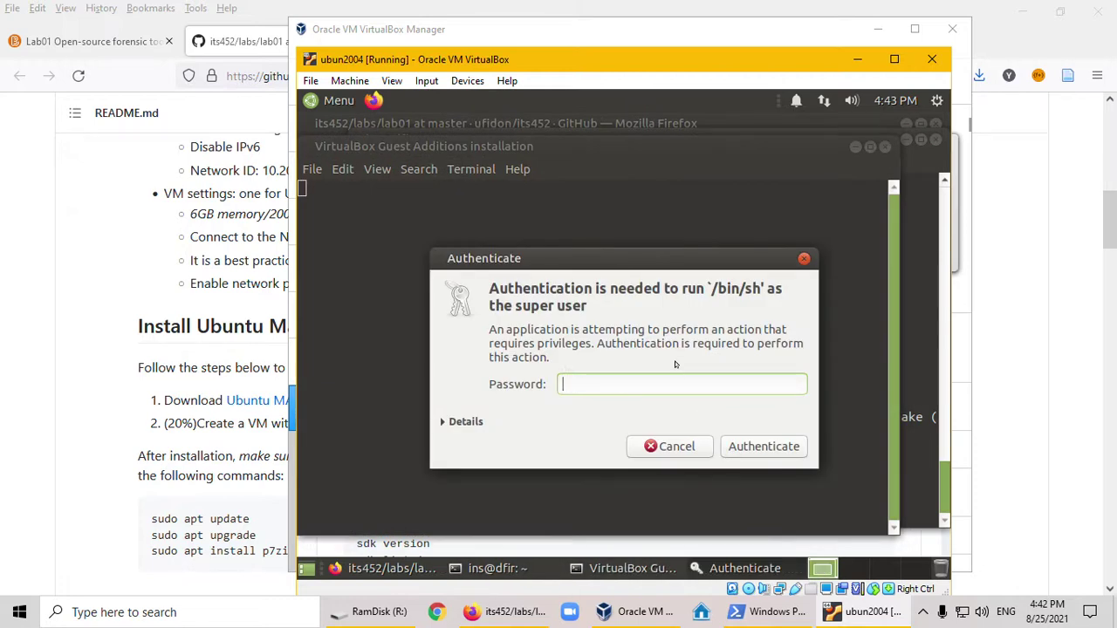
Step: Authenticate with the account password, install Guest Additions 6.1.16, then close the installer and terminal
{"action": "type", "text": "**************"}
{"action": "left_click", "coordinate": [759, 446]}
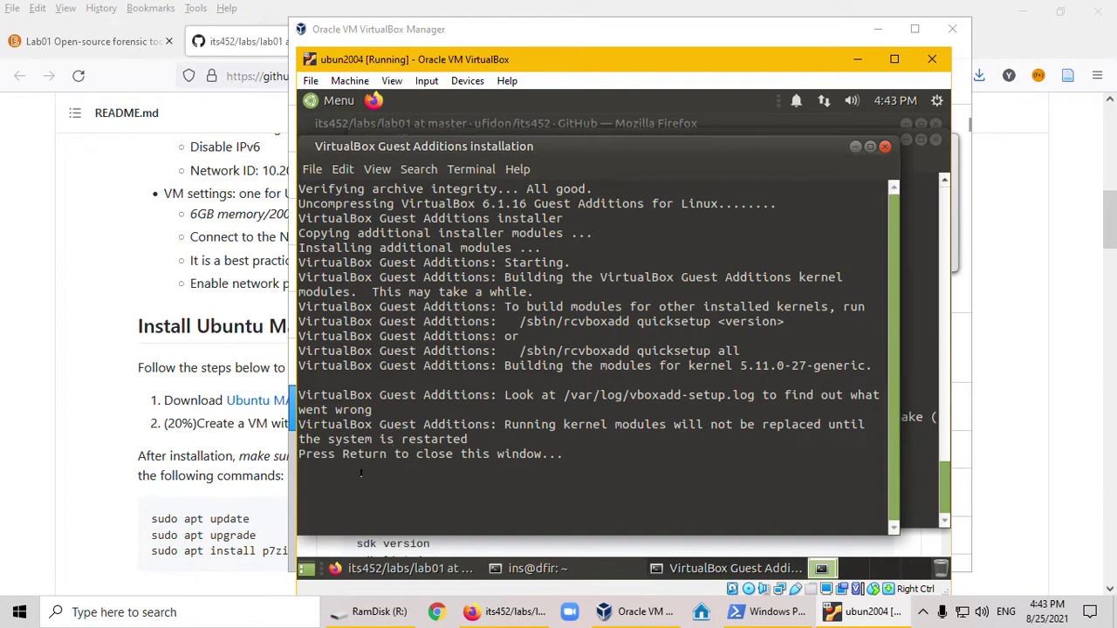
{"action": "key", "text": "Return"}
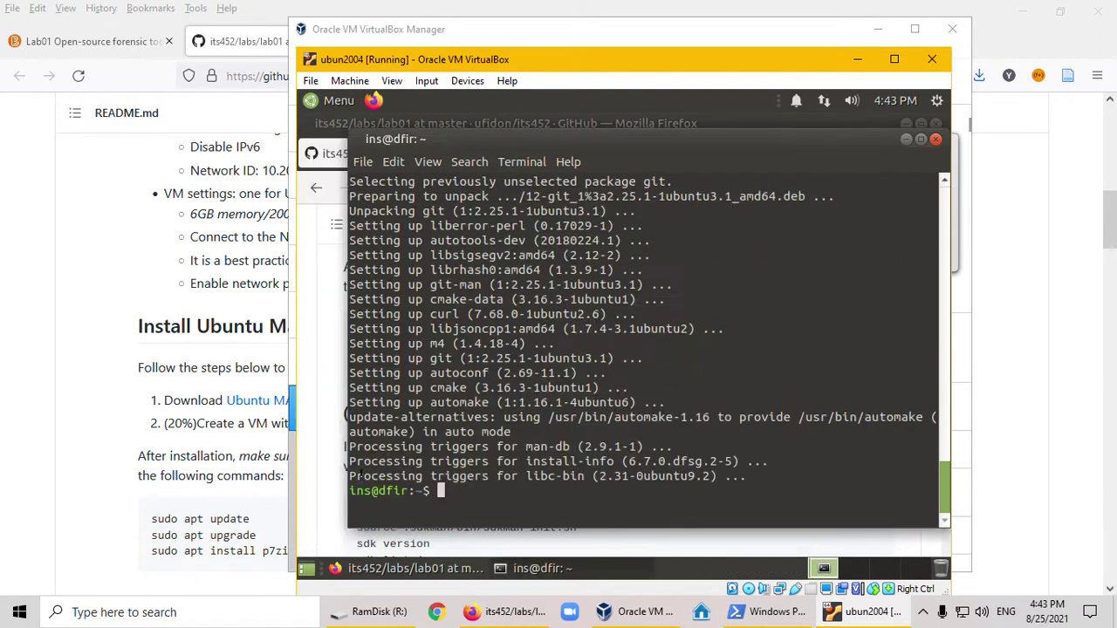
{"action": "left_click", "coordinate": [935, 138]}
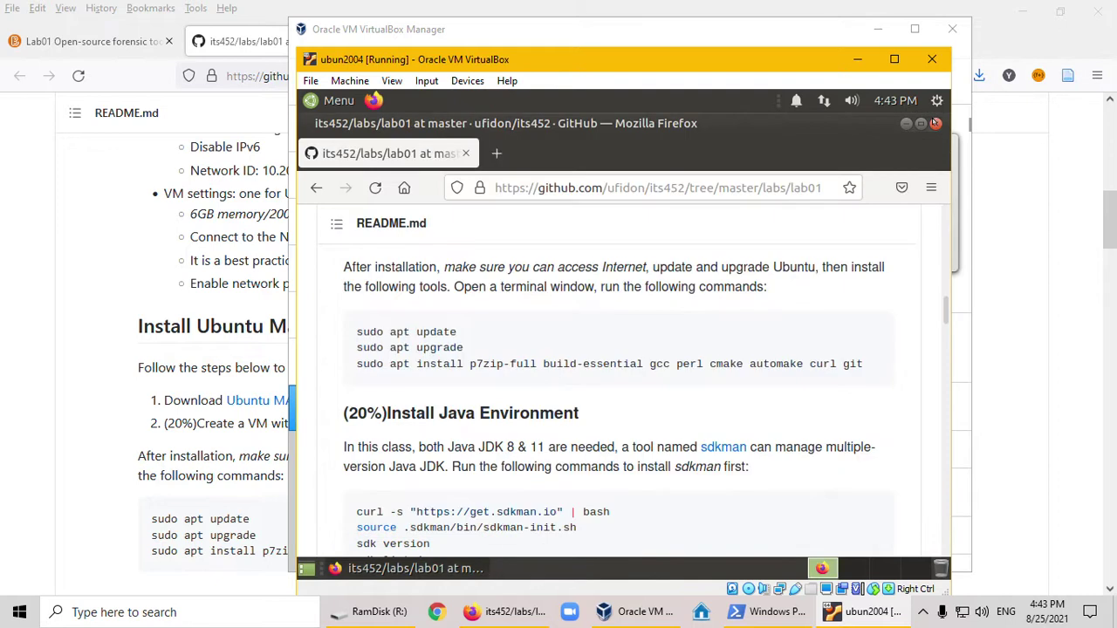
Step: Close Firefox and eject the VBox_GAs disc, dismissing the safe-to-remove notification
{"action": "left_click", "coordinate": [934, 123]}
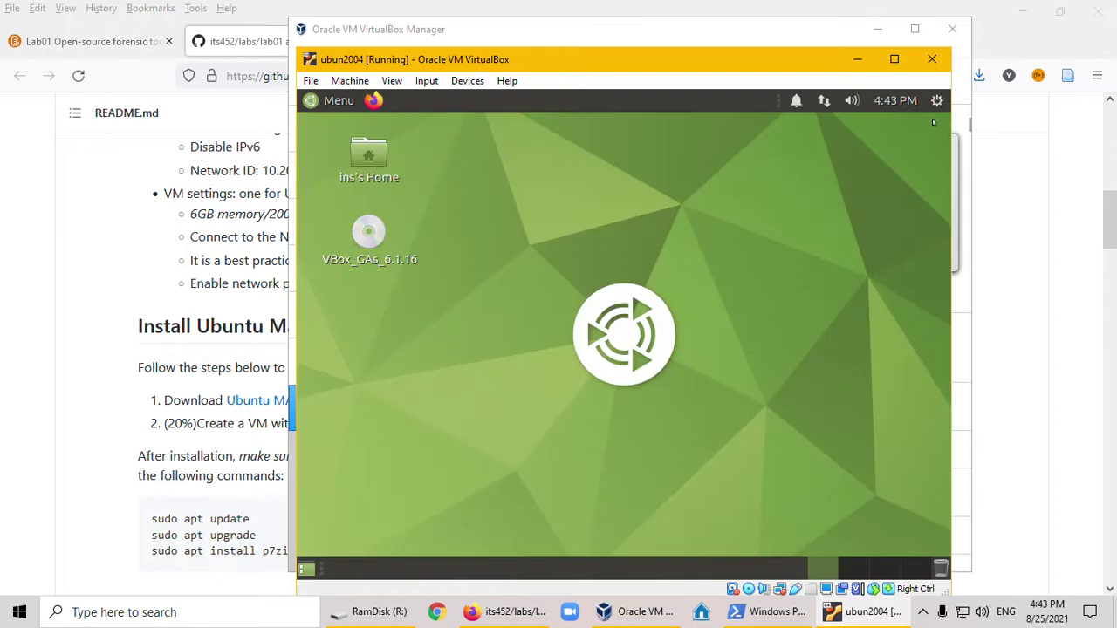
{"action": "right_click", "coordinate": [366, 236]}
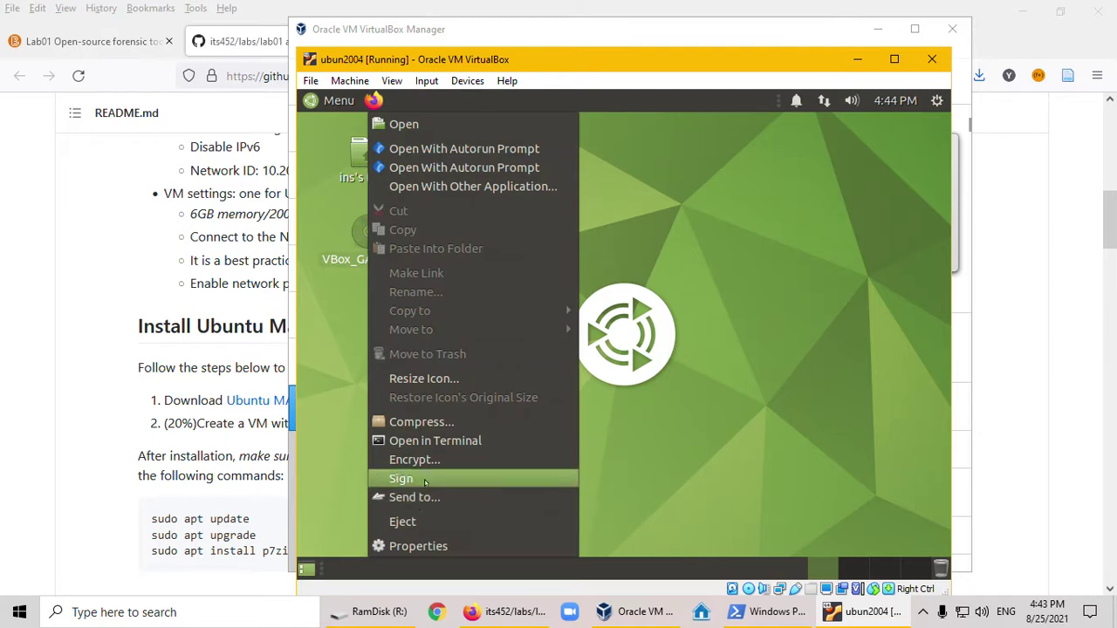
{"action": "left_click", "coordinate": [410, 520]}
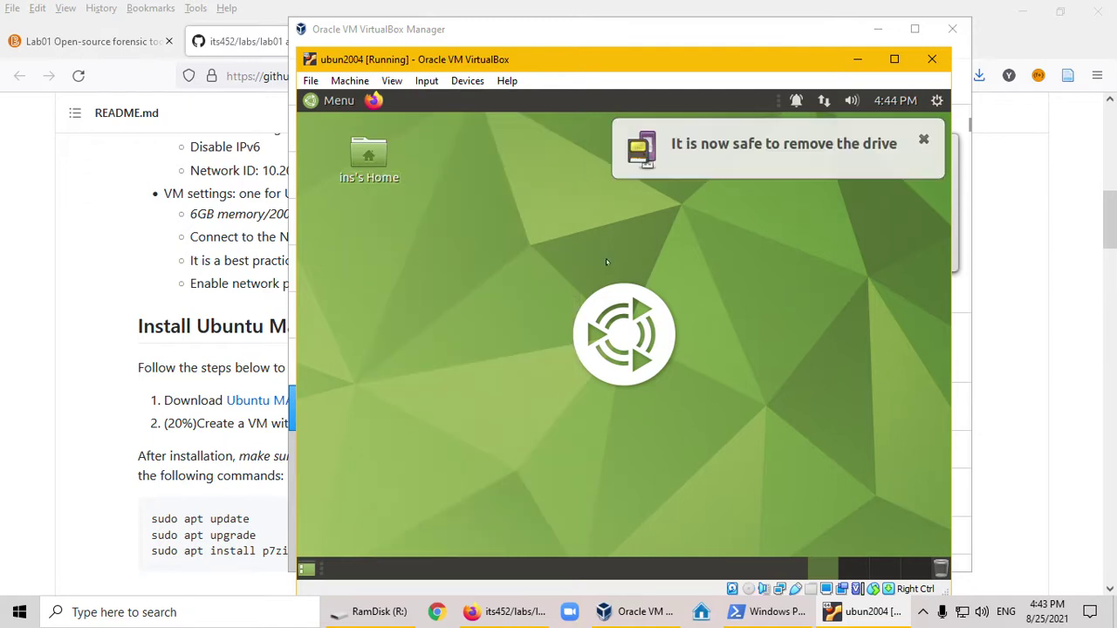
{"action": "left_click", "coordinate": [923, 140]}
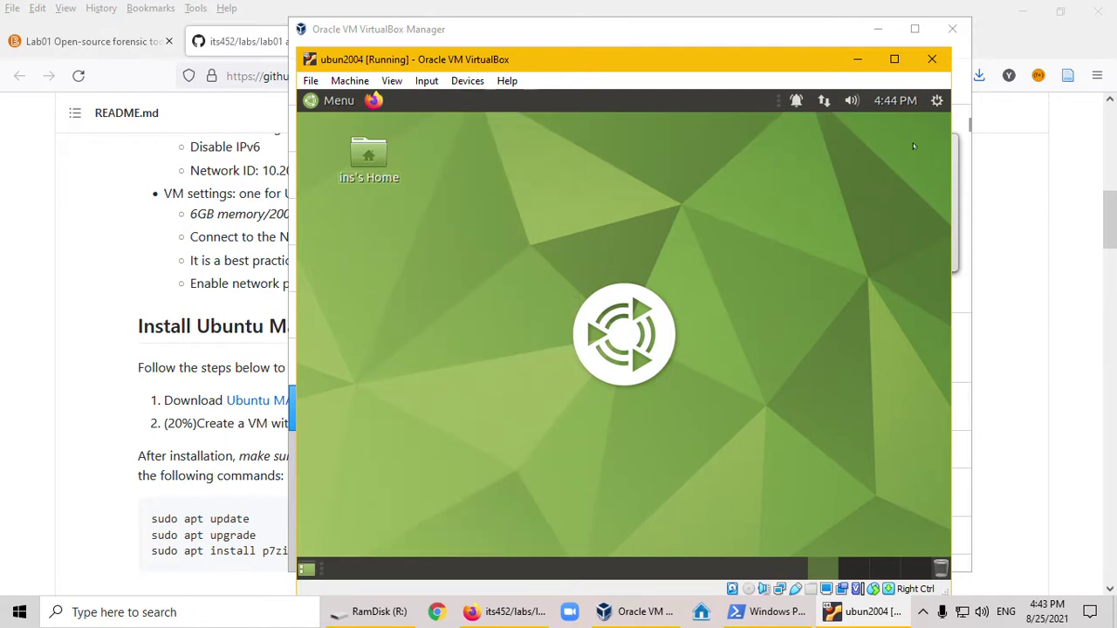
Step: Check the Devices menu's optical drive status and dismiss it without changes
{"action": "left_click", "coordinate": [467, 80]}
{"action": "mouse_move", "coordinate": [494, 100]}
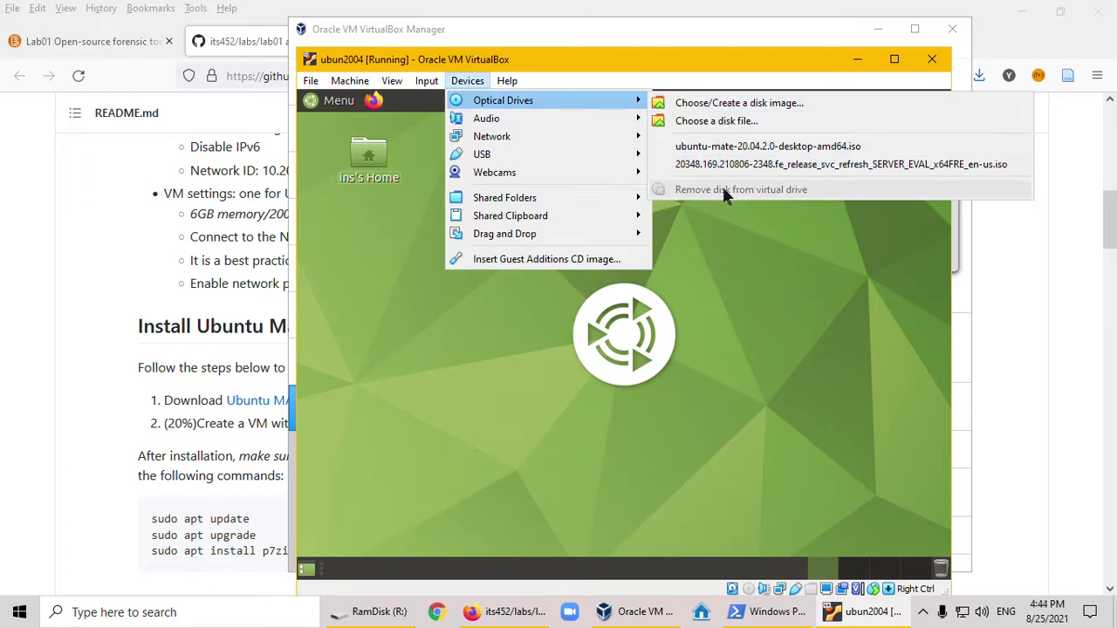
{"action": "left_click", "coordinate": [761, 288]}
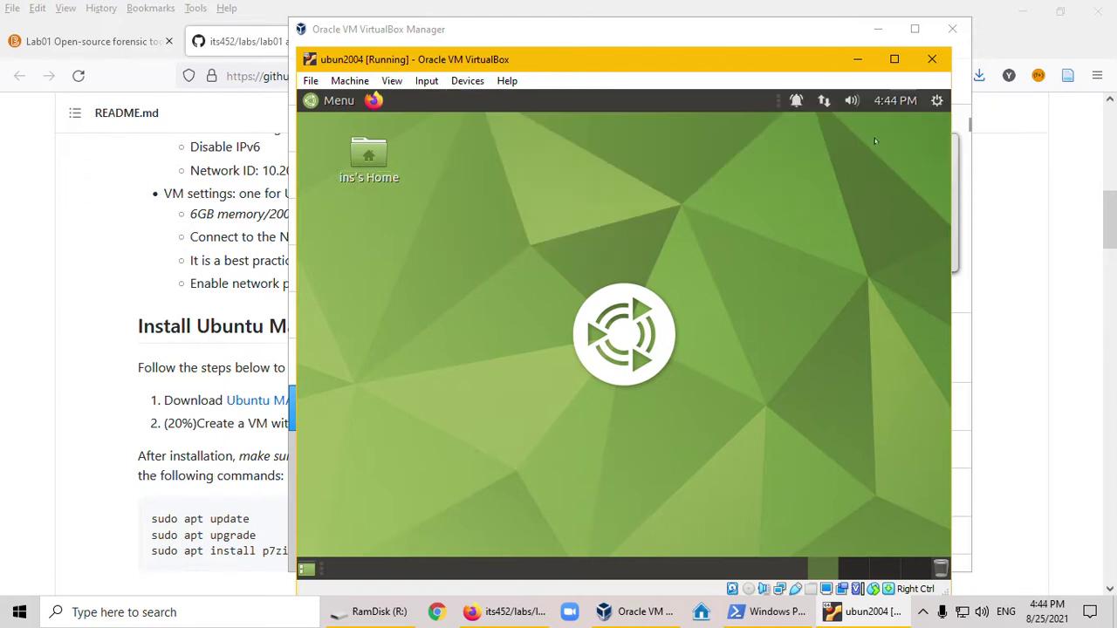
{"action": "left_click", "coordinate": [935, 101]}
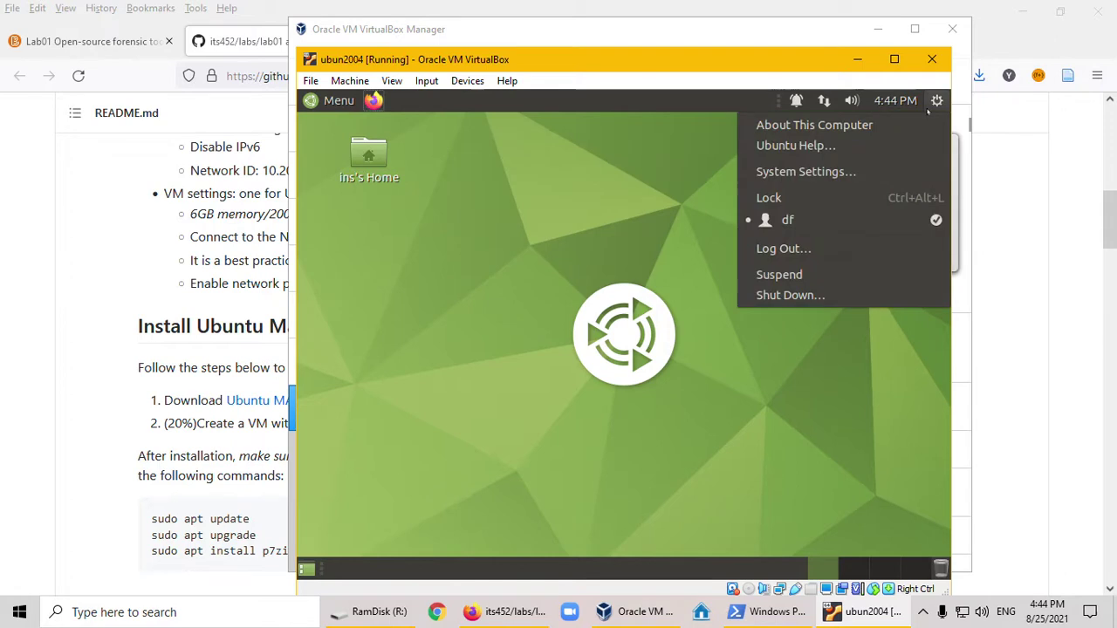
Step: Restart Ubuntu MATE from the Shut Down dialog and switch the VM to full screen
{"action": "left_click", "coordinate": [801, 297]}
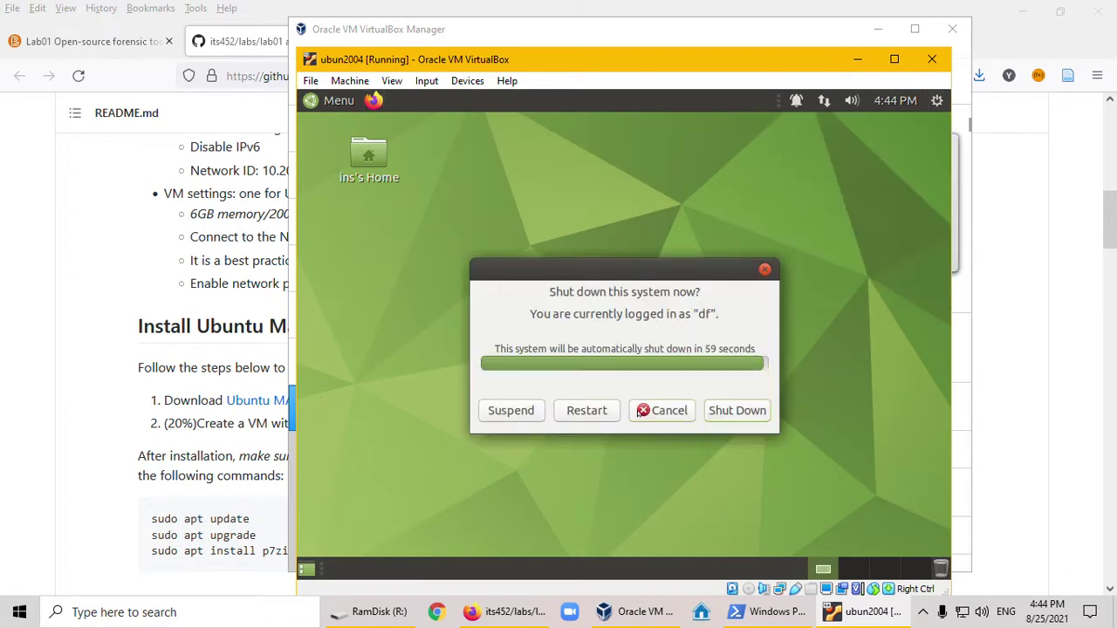
{"action": "left_click", "coordinate": [580, 411]}
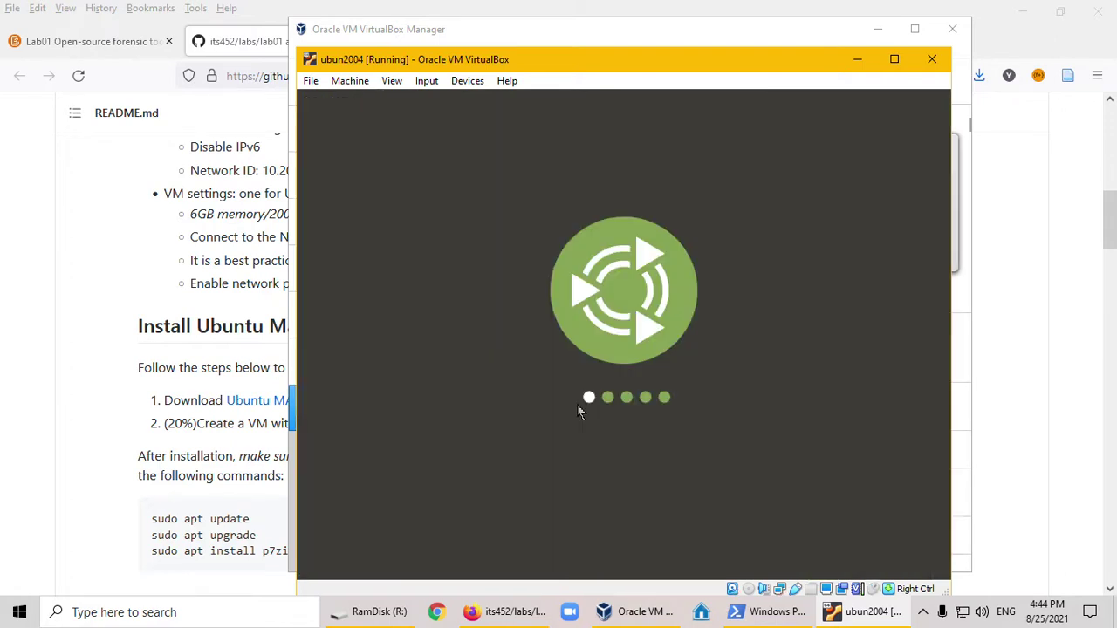
{"action": "key", "text": "Control_R+f"}
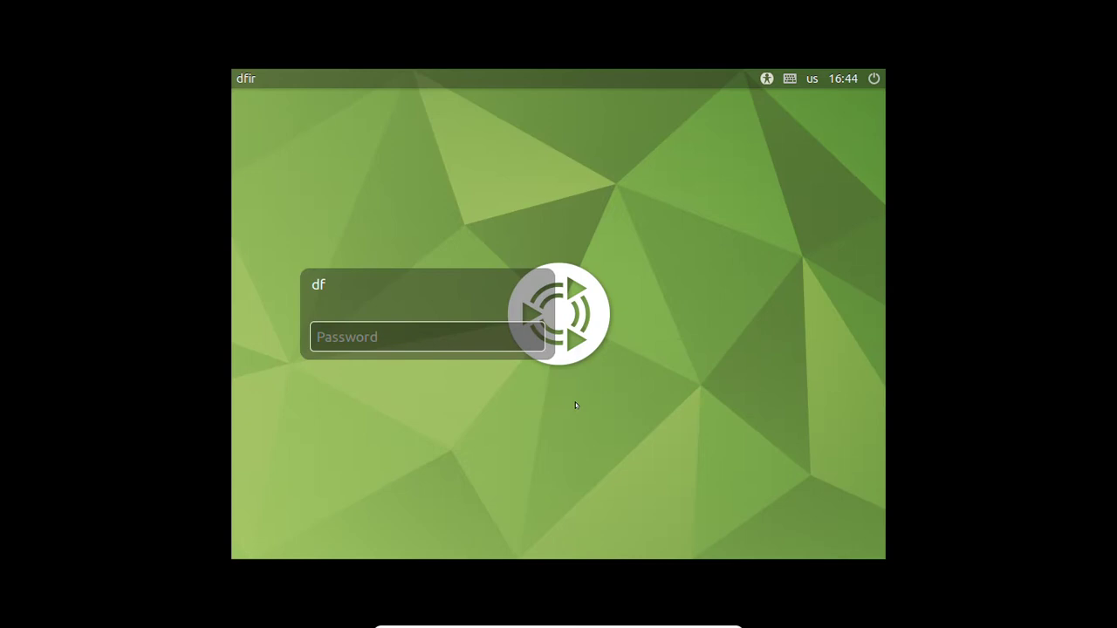
Step: Log back in with the account password, decline sending system information, and stop Welcome opening at logon
{"action": "type", "text": "••••"}
{"action": "type", "text": "••••••"}
{"action": "key", "text": "Return"}
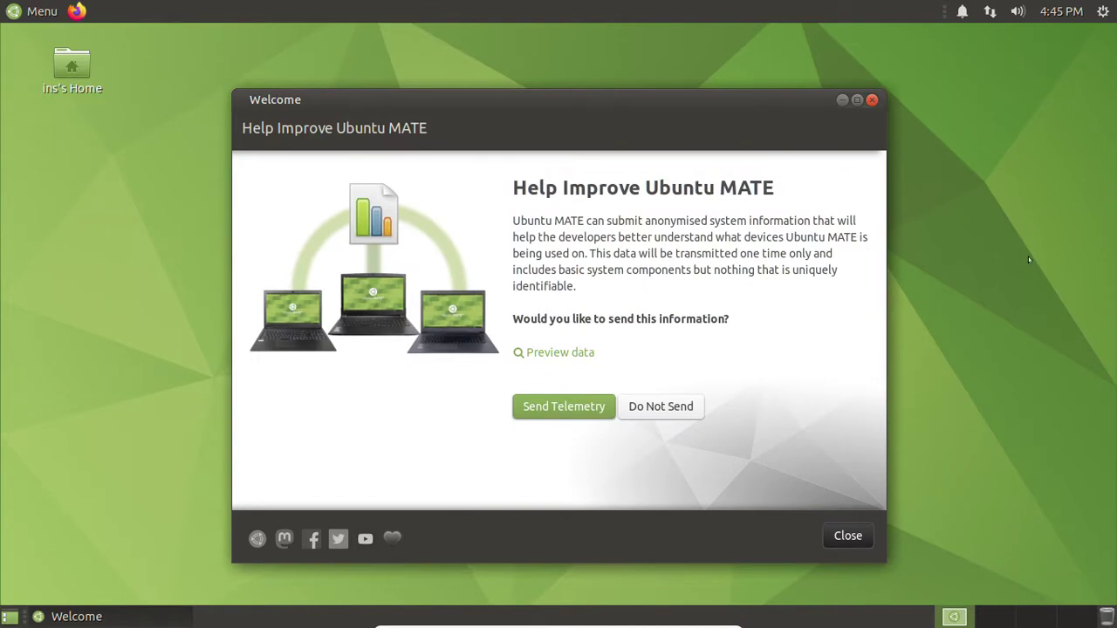
{"action": "left_click", "coordinate": [665, 410]}
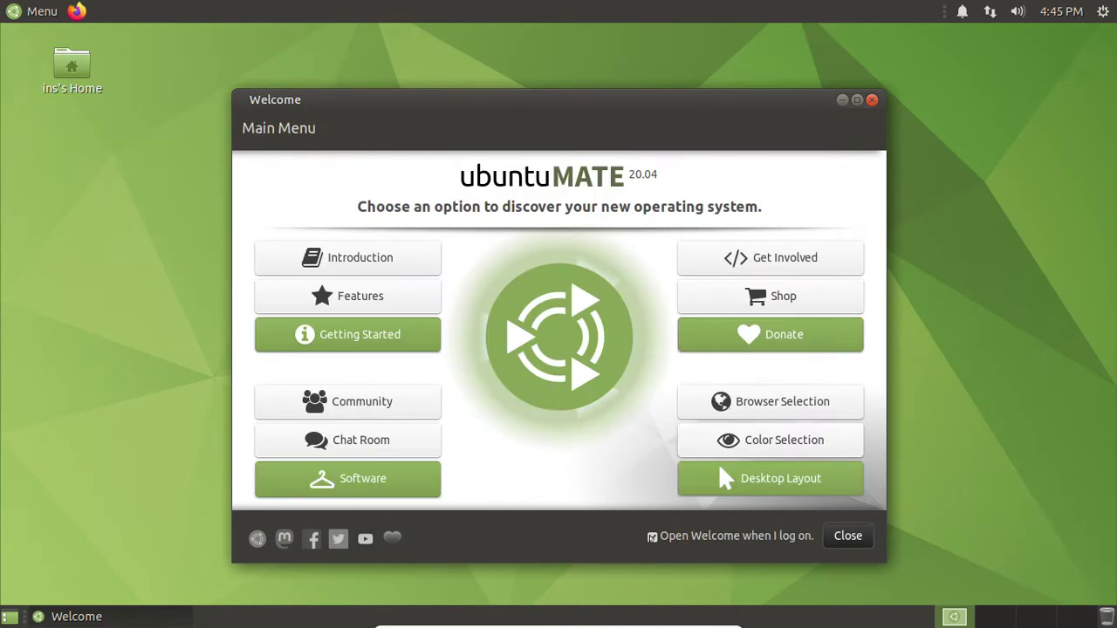
{"action": "left_click", "coordinate": [654, 537]}
Step: Close Welcome and change the desktop wallpaper to the ocean-wave beach image
{"action": "left_click", "coordinate": [847, 536]}
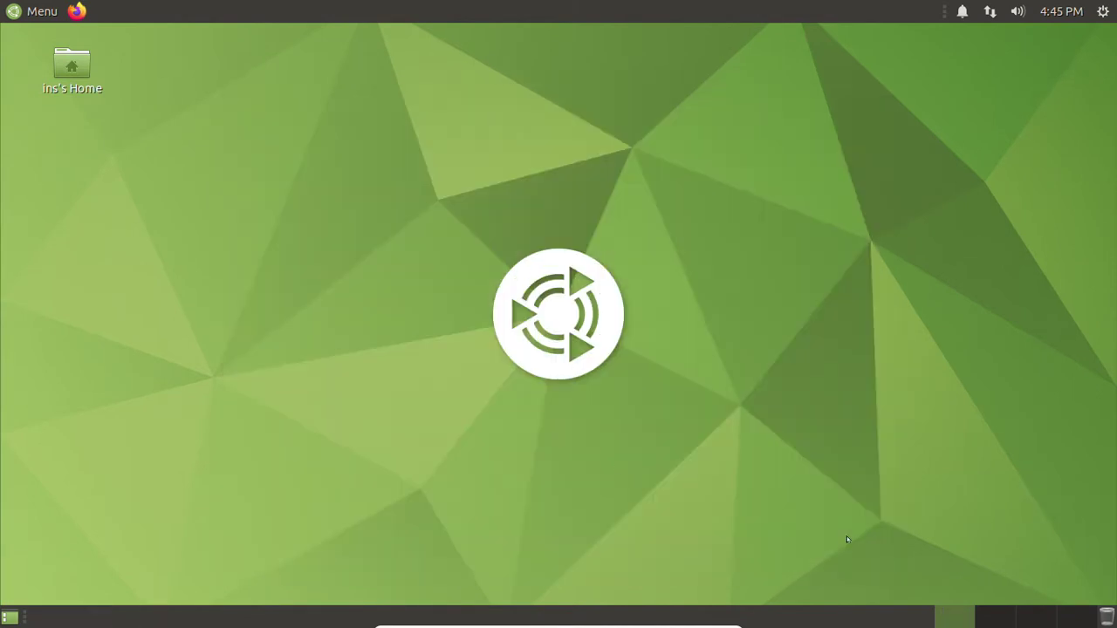
{"action": "right_click", "coordinate": [421, 173]}
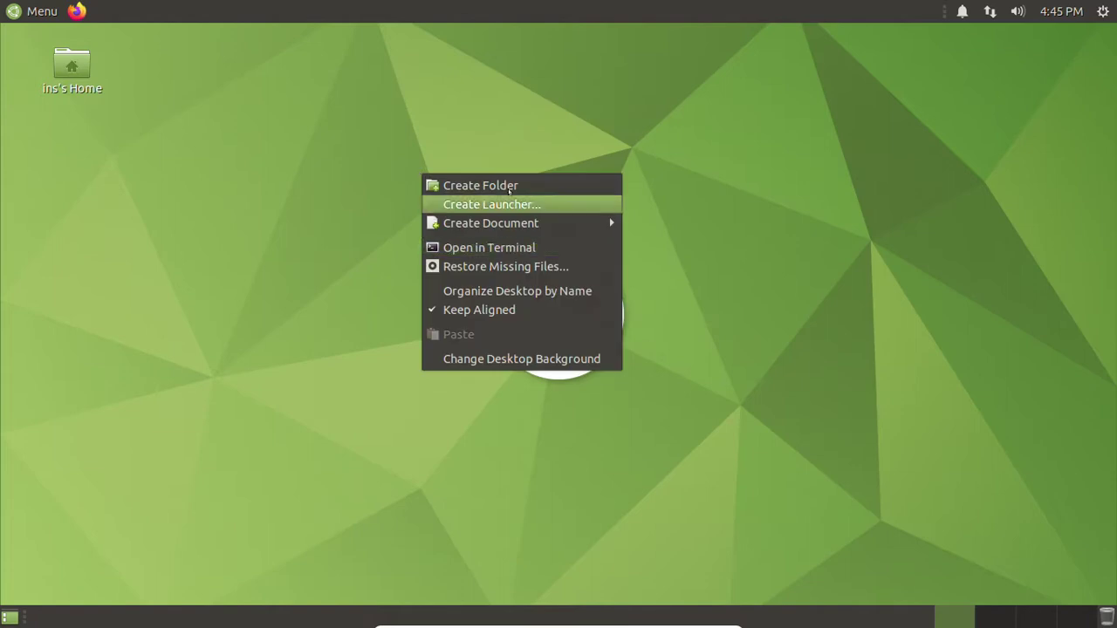
{"action": "left_click", "coordinate": [541, 359]}
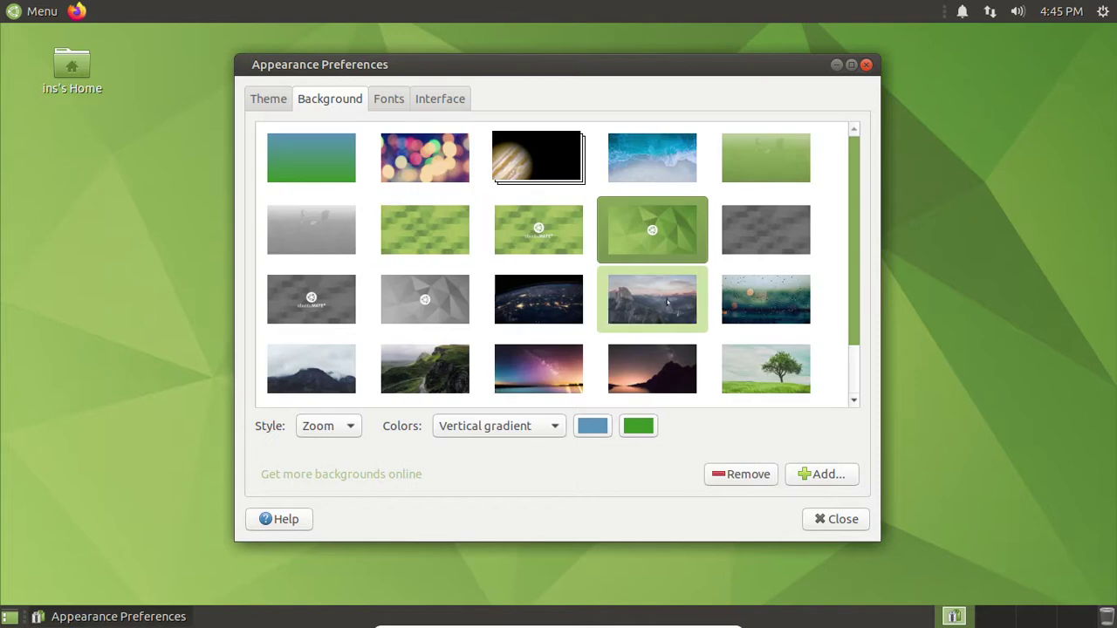
{"action": "left_click", "coordinate": [644, 175]}
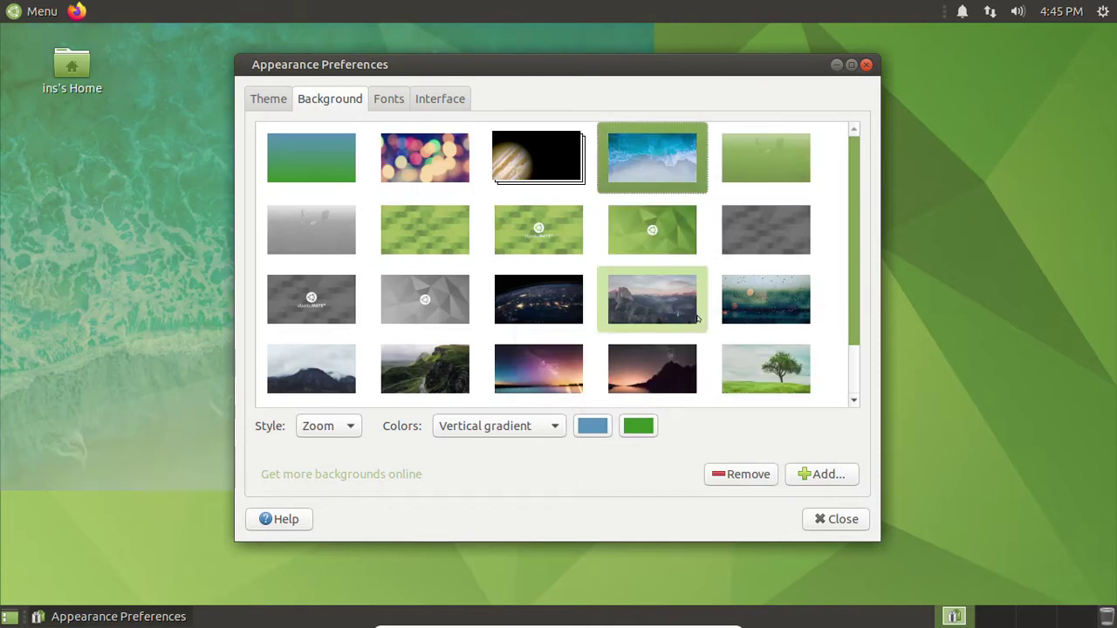
{"action": "left_click", "coordinate": [825, 520]}
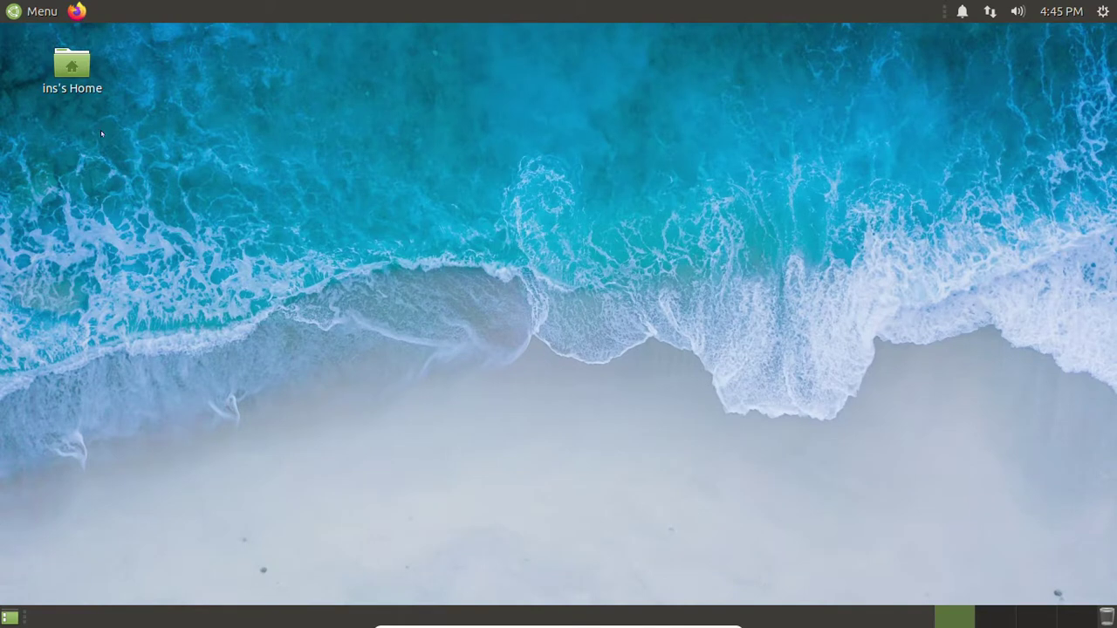
Step: Launch Firefox and open the its452 course repository on GitHub
{"action": "left_click", "coordinate": [77, 10]}
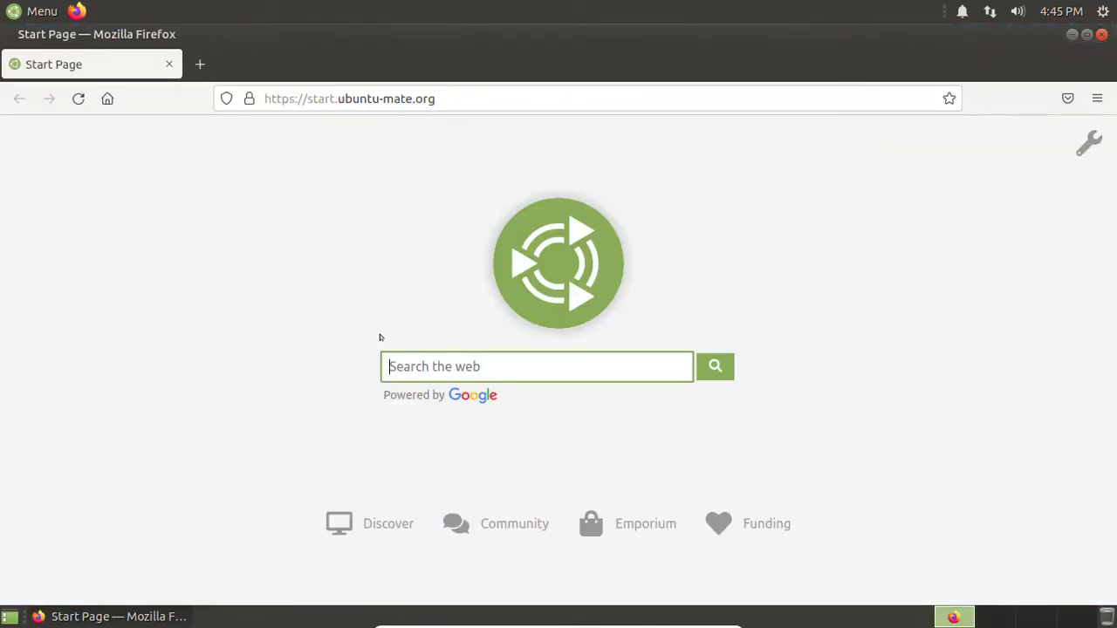
{"action": "left_click", "coordinate": [451, 96]}
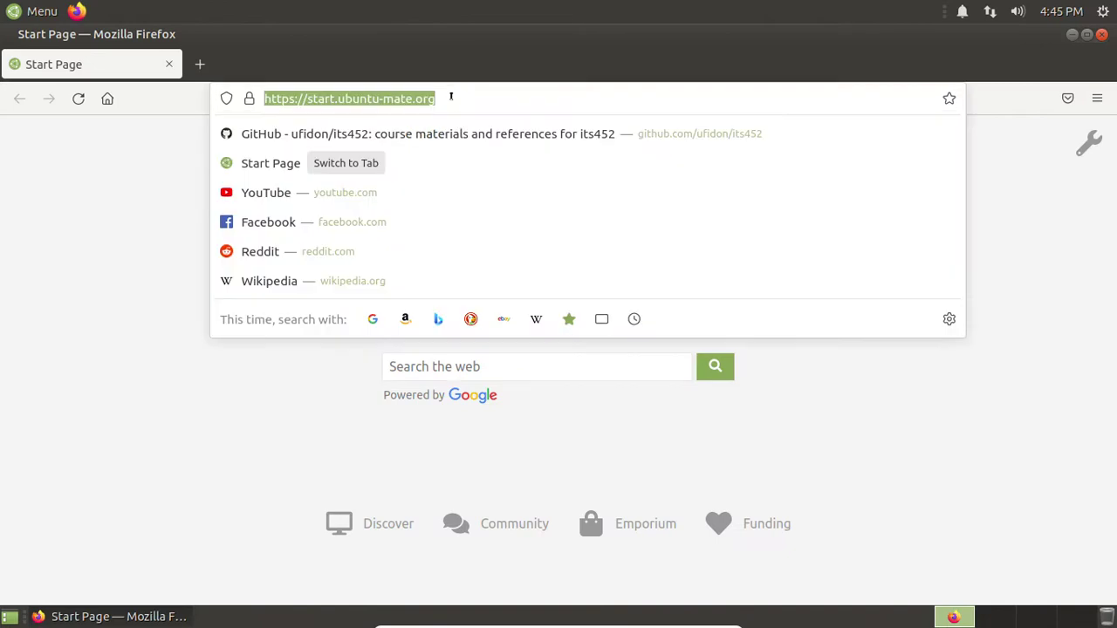
{"action": "left_click", "coordinate": [468, 130]}
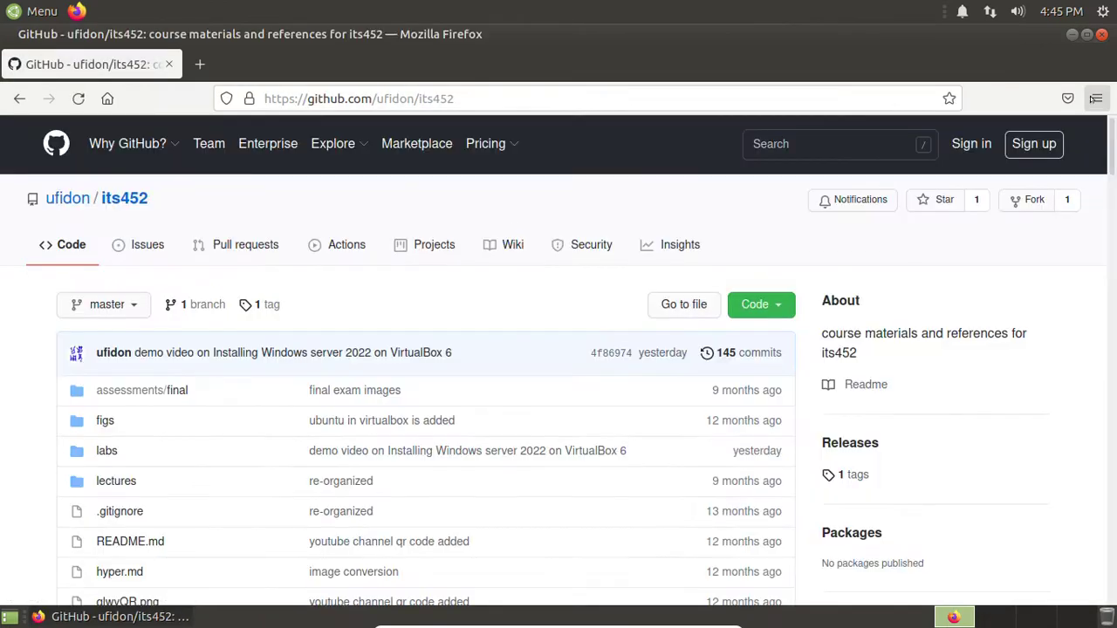
Step: Turn on 'Restore previous session' in Firefox settings and close the settings tab
{"action": "left_click", "coordinate": [201, 65]}
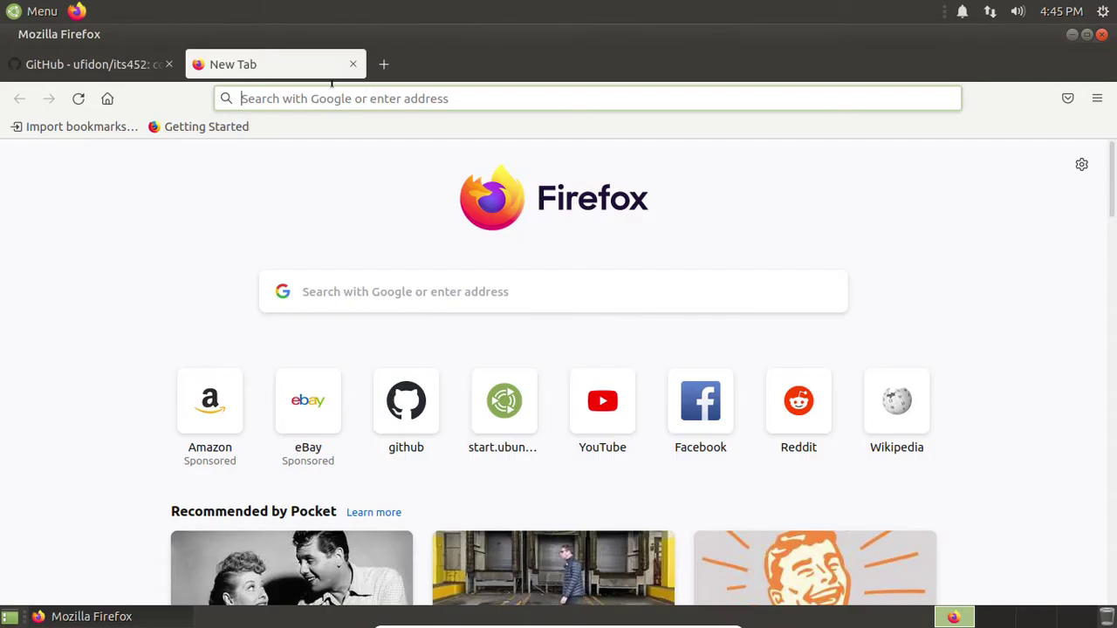
{"action": "left_click", "coordinate": [1097, 98]}
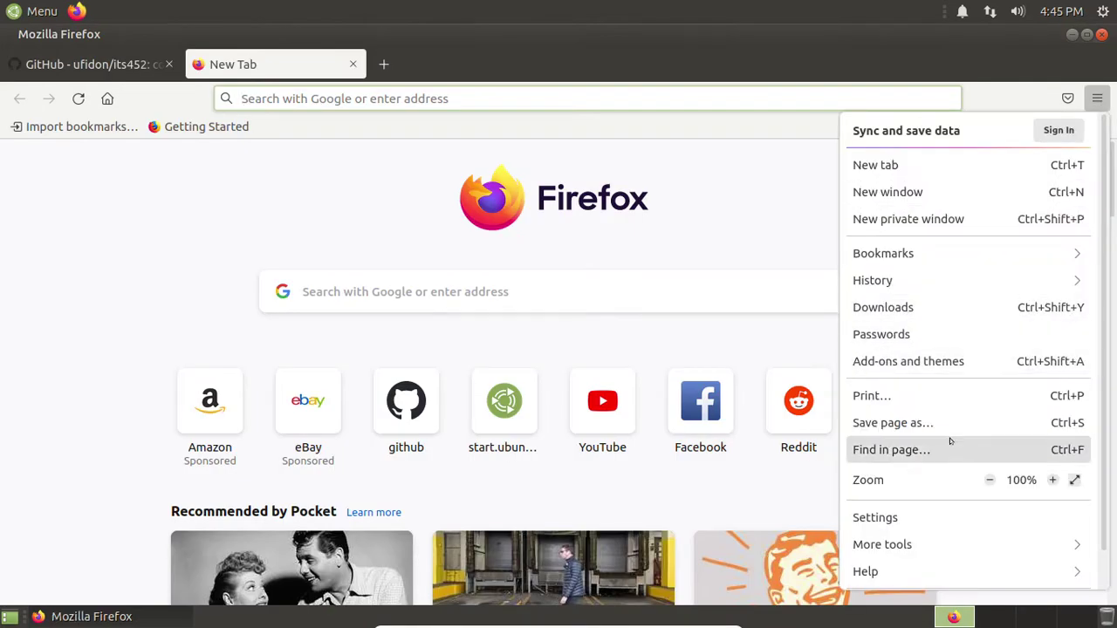
{"action": "left_click", "coordinate": [925, 522]}
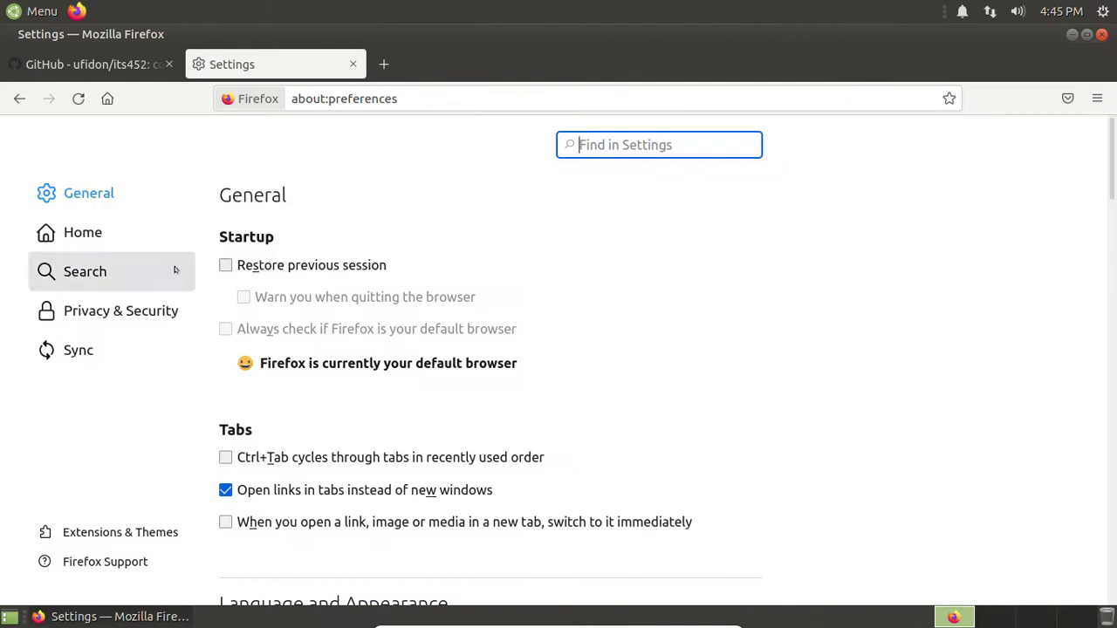
{"action": "left_click", "coordinate": [225, 265]}
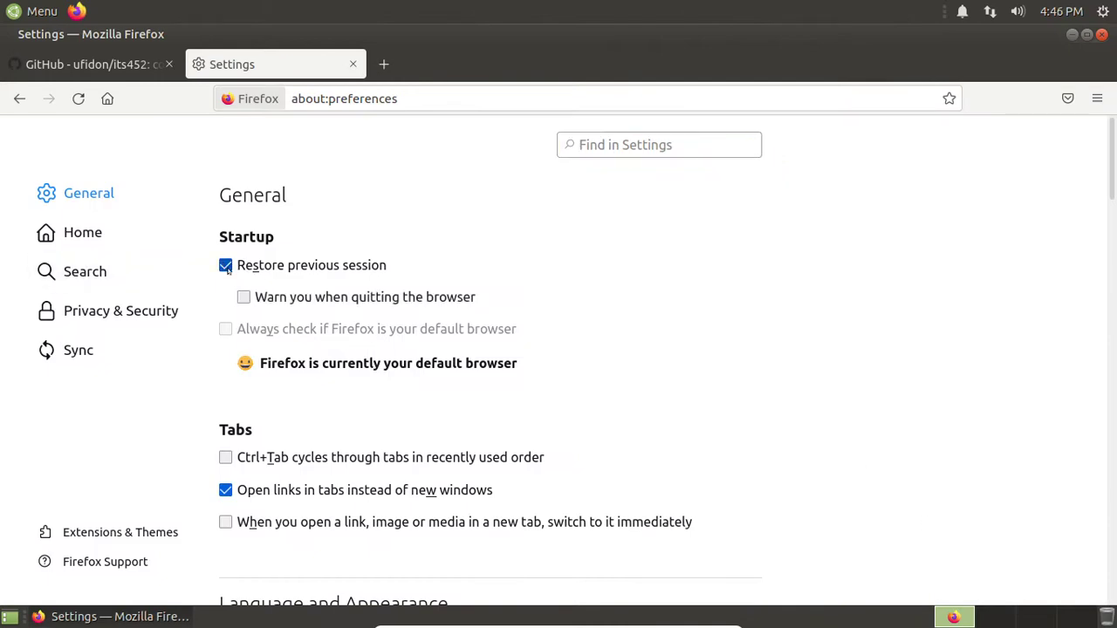
{"action": "left_click", "coordinate": [353, 64]}
{"action": "scroll", "coordinate": [499, 400], "scroll_direction": "down", "scroll_amount": 2}
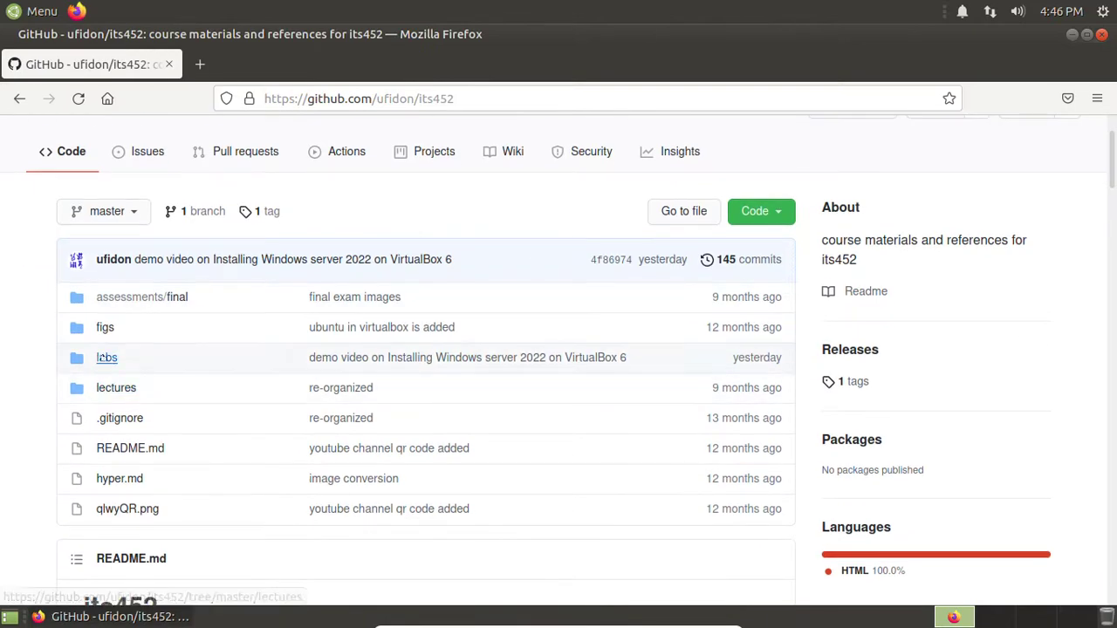
Step: Open labs/lab01 in the its452 repository and read its README to Install Java Environment
{"action": "left_click", "coordinate": [107, 358]}
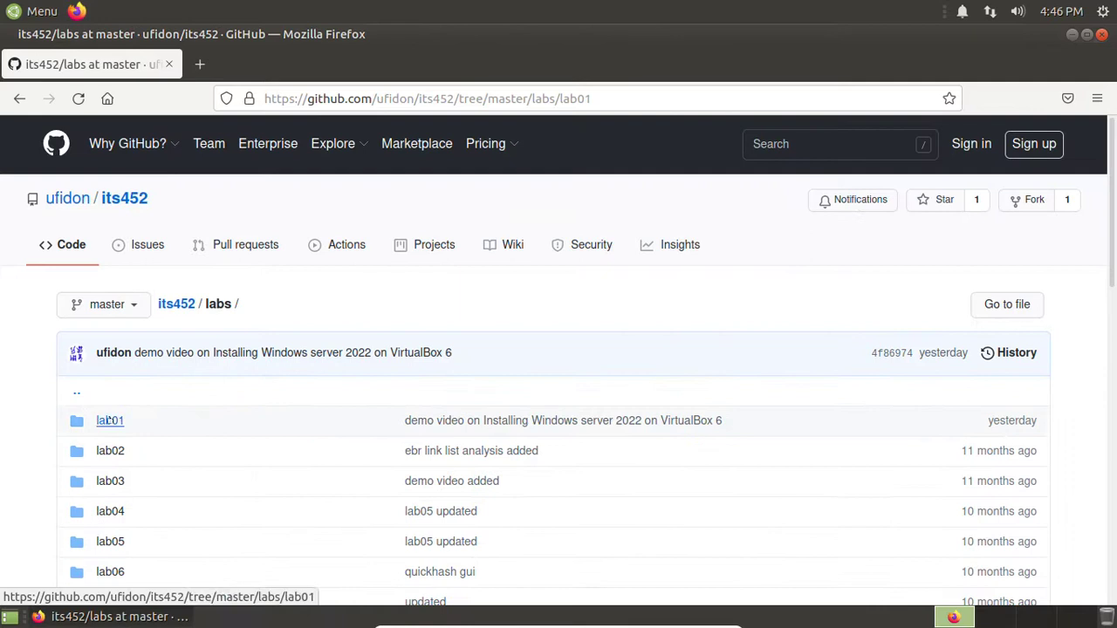
{"action": "left_click", "coordinate": [110, 421]}
{"action": "scroll", "coordinate": [377, 324], "scroll_direction": "down", "scroll_amount": 5}
{"action": "scroll", "coordinate": [377, 323], "scroll_direction": "down", "scroll_amount": 10}
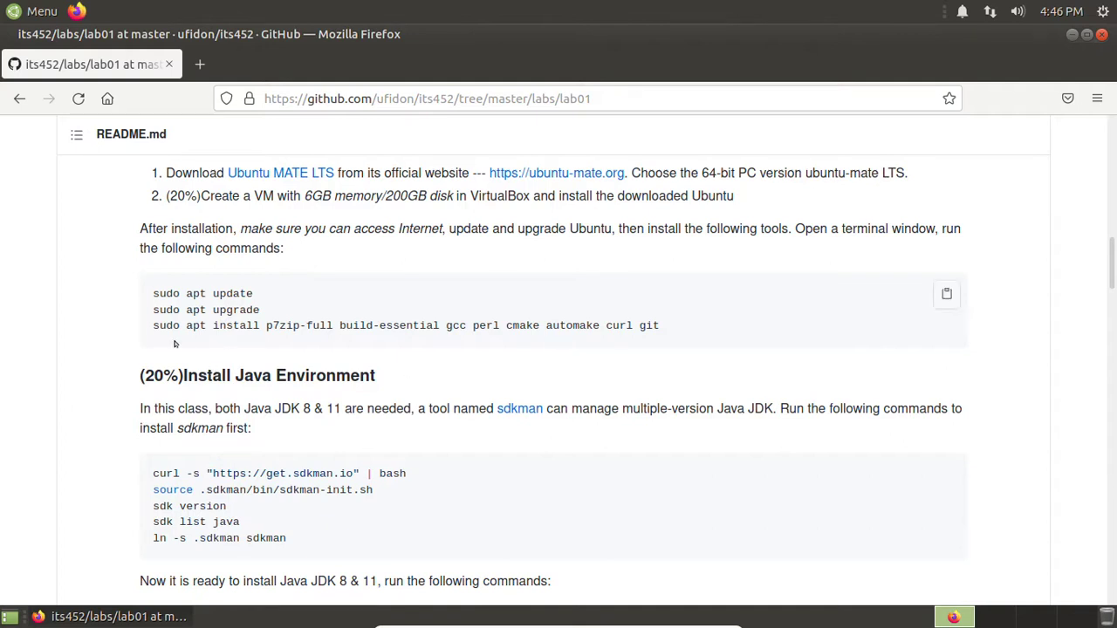
{"action": "scroll", "coordinate": [174, 314], "scroll_direction": "up", "scroll_amount": 2}
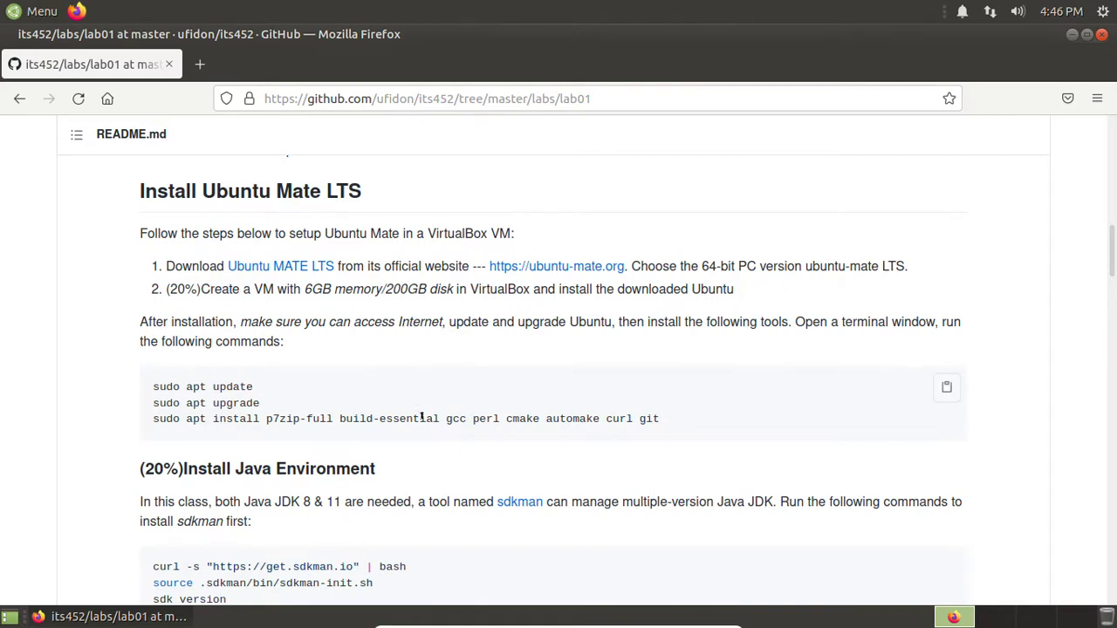
{"action": "scroll", "coordinate": [375, 405], "scroll_direction": "down", "scroll_amount": 4}
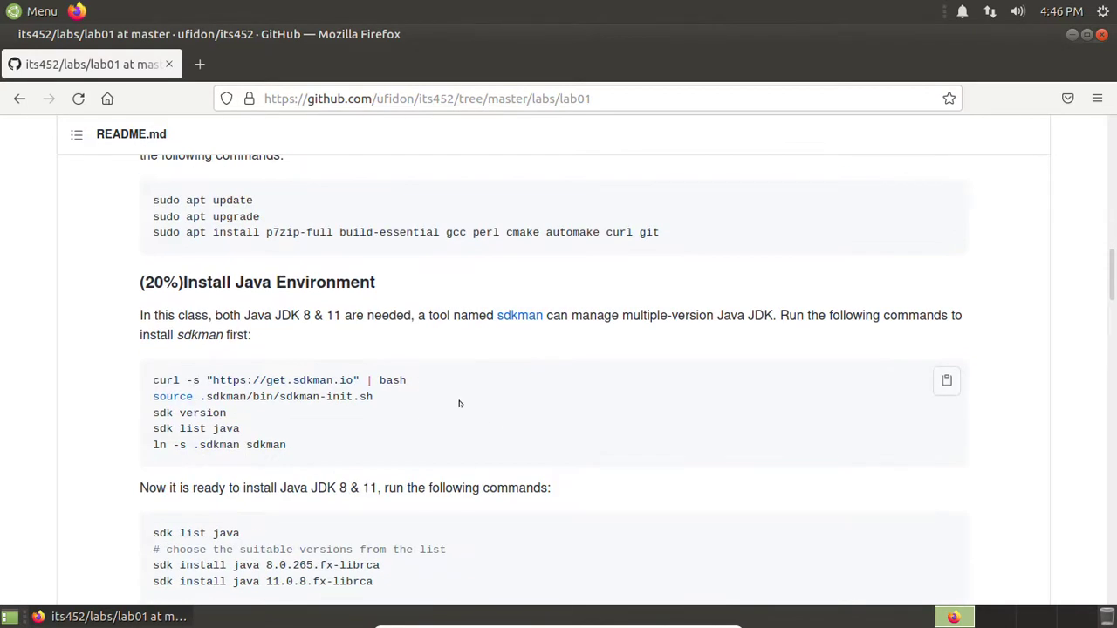
{"action": "scroll", "coordinate": [458, 401], "scroll_direction": "down", "scroll_amount": 2}
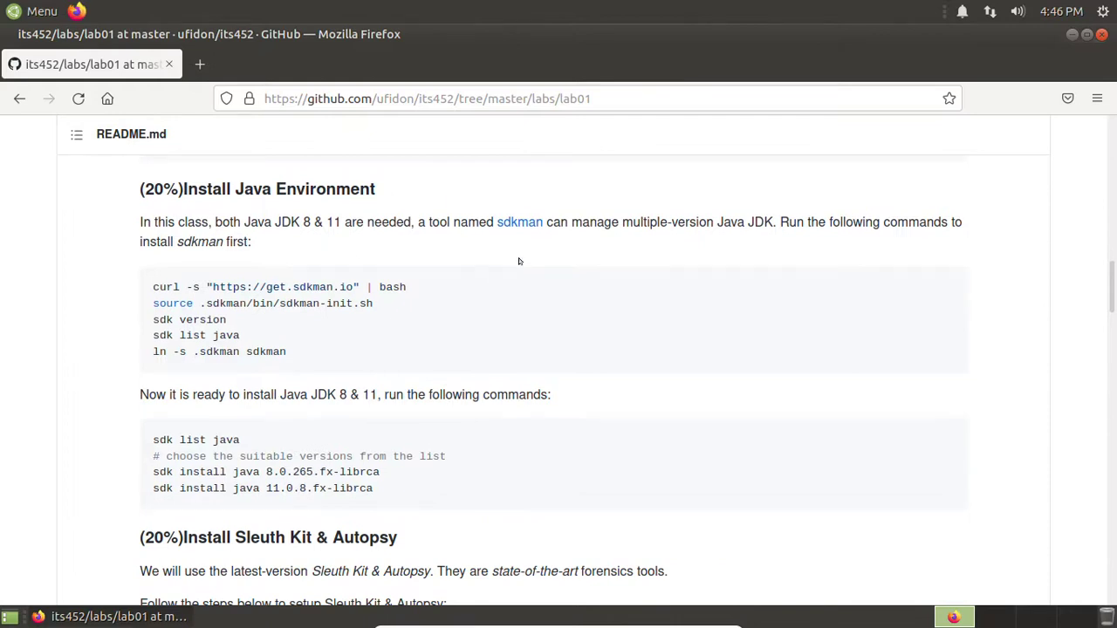
Step: Open the sdkman link from the lab01 README in a new tab and look over the page
{"action": "right_click", "coordinate": [521, 225]}
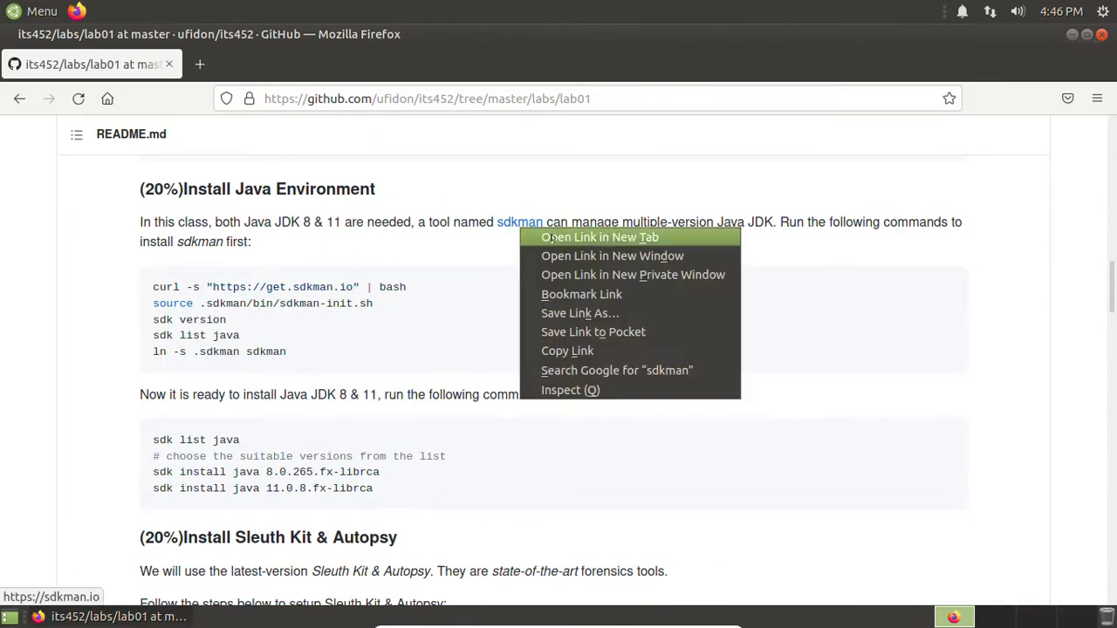
{"action": "left_click", "coordinate": [599, 237]}
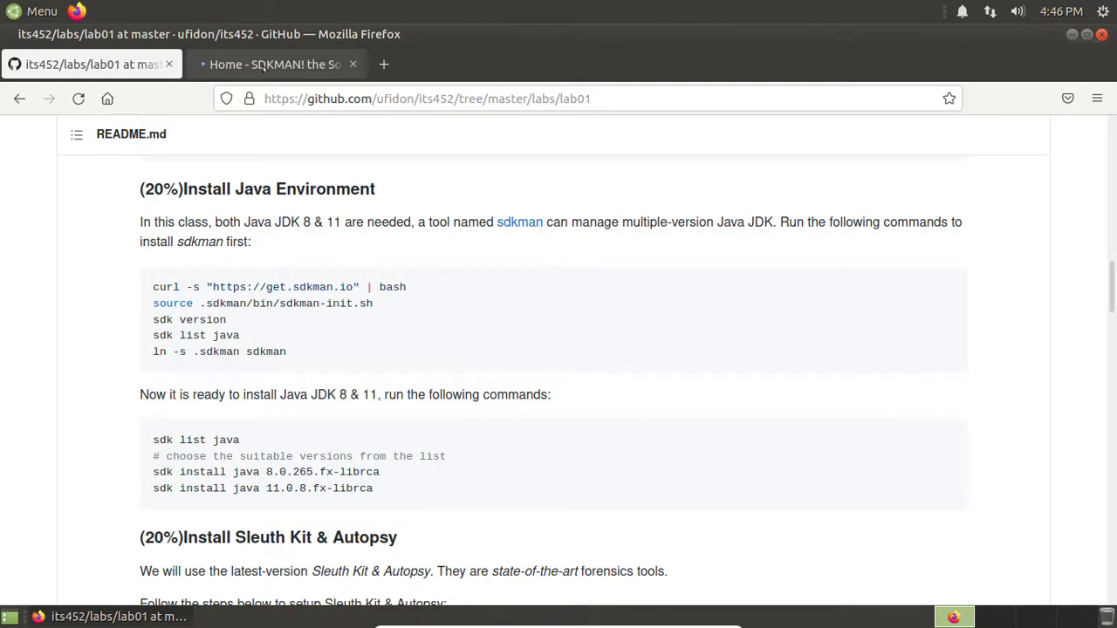
{"action": "left_click", "coordinate": [261, 66]}
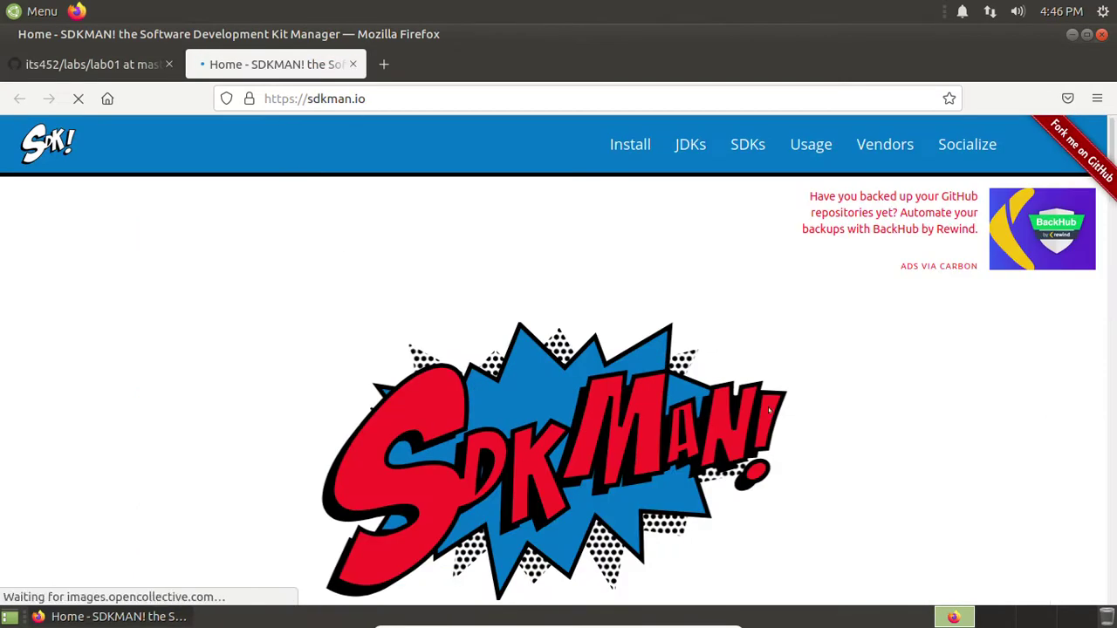
{"action": "scroll", "coordinate": [843, 403], "scroll_direction": "down", "scroll_amount": 10}
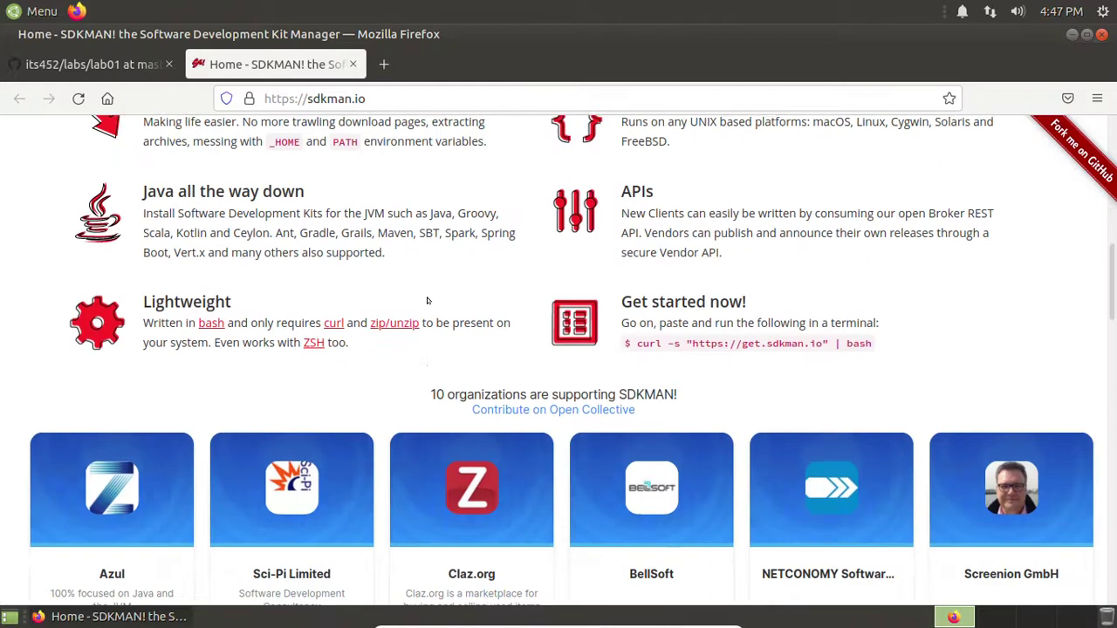
{"action": "scroll", "coordinate": [428, 301], "scroll_direction": "down", "scroll_amount": 4}
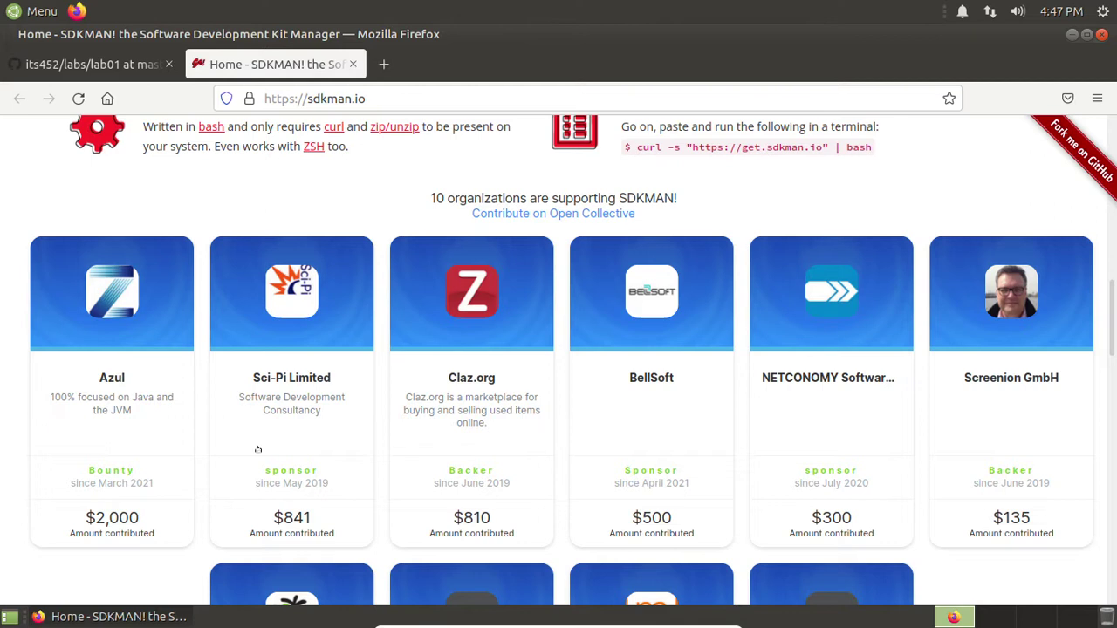
{"action": "scroll", "coordinate": [159, 398], "scroll_direction": "down", "scroll_amount": 6}
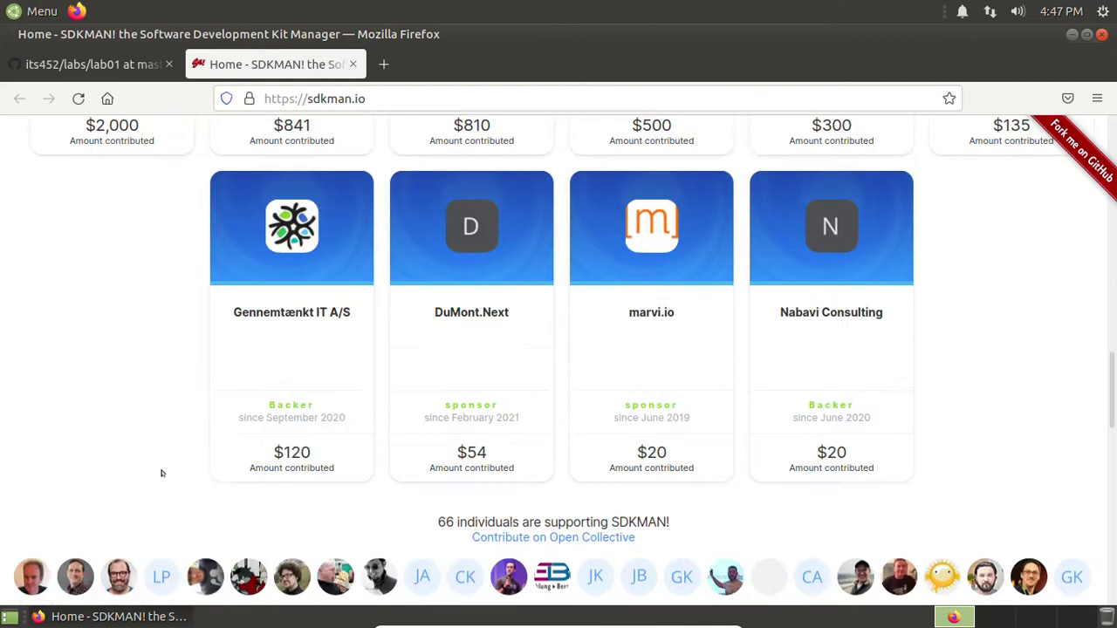
{"action": "scroll", "coordinate": [161, 467], "scroll_direction": "down", "scroll_amount": 6}
{"action": "scroll", "coordinate": [160, 461], "scroll_direction": "up", "scroll_amount": 20}
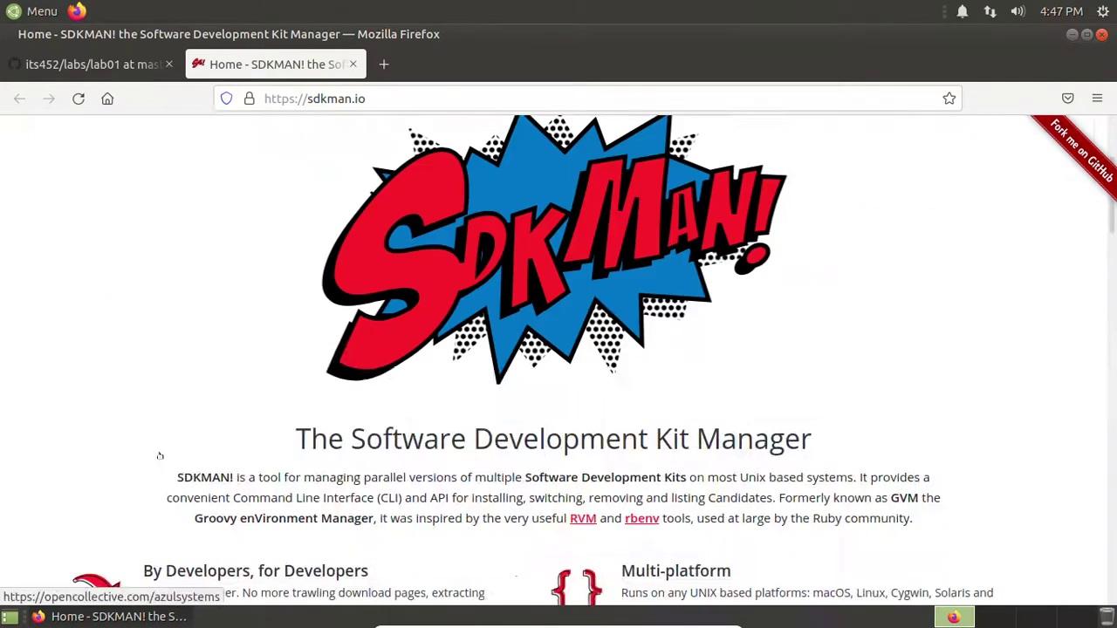
{"action": "scroll", "coordinate": [160, 455], "scroll_direction": "up", "scroll_amount": 3}
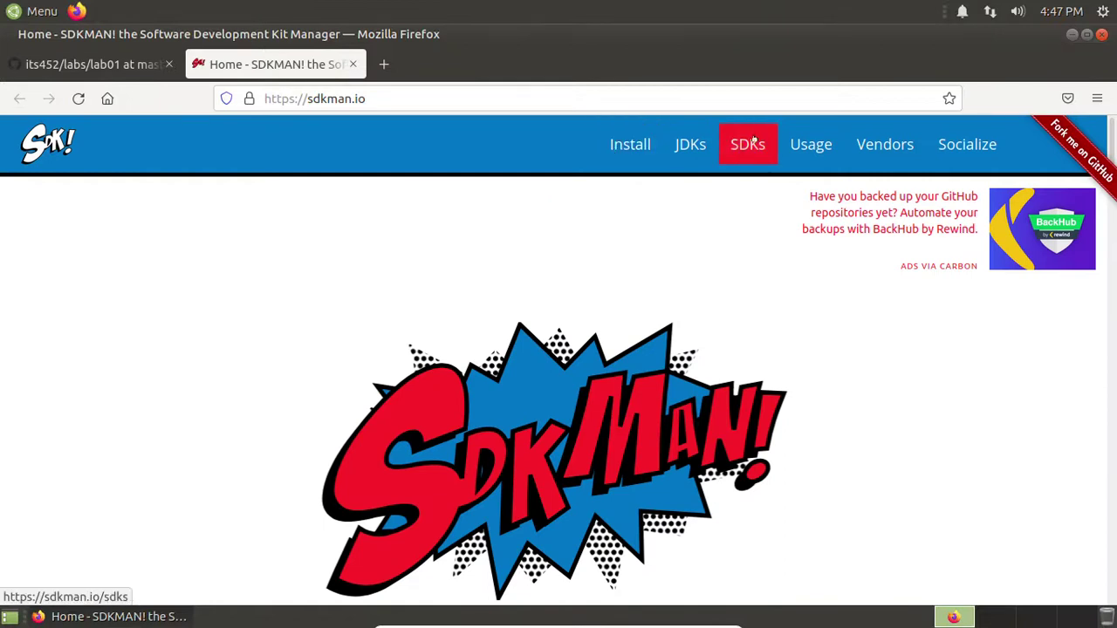
Step: Go to the SDKMAN Installation instructions, then return to the lab01 tab
{"action": "left_click", "coordinate": [625, 150]}
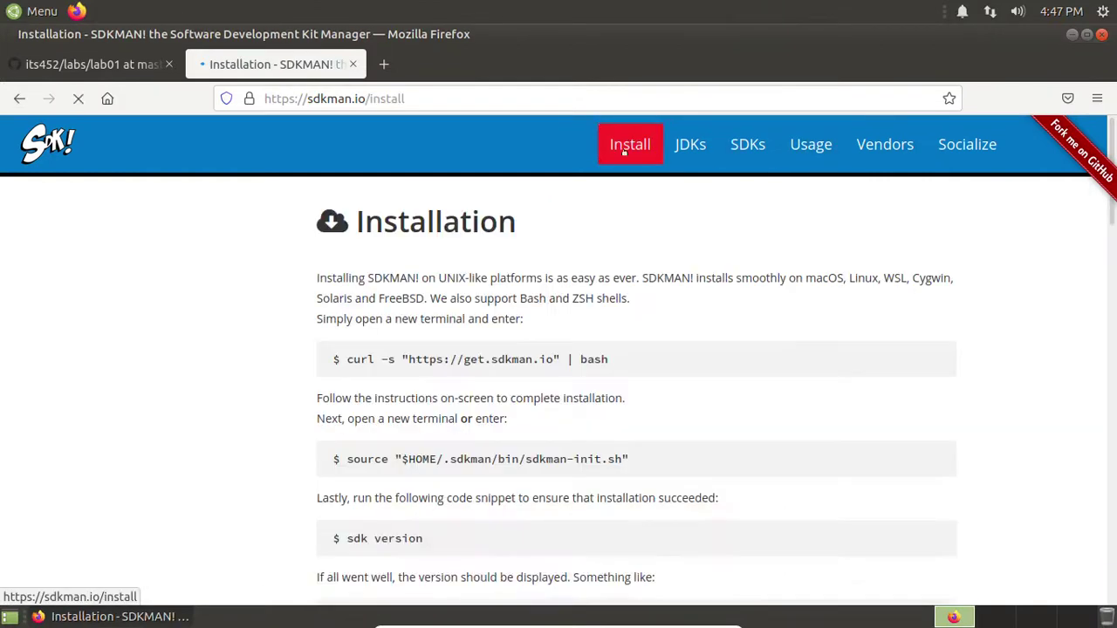
{"action": "scroll", "coordinate": [483, 371], "scroll_direction": "down", "scroll_amount": 2}
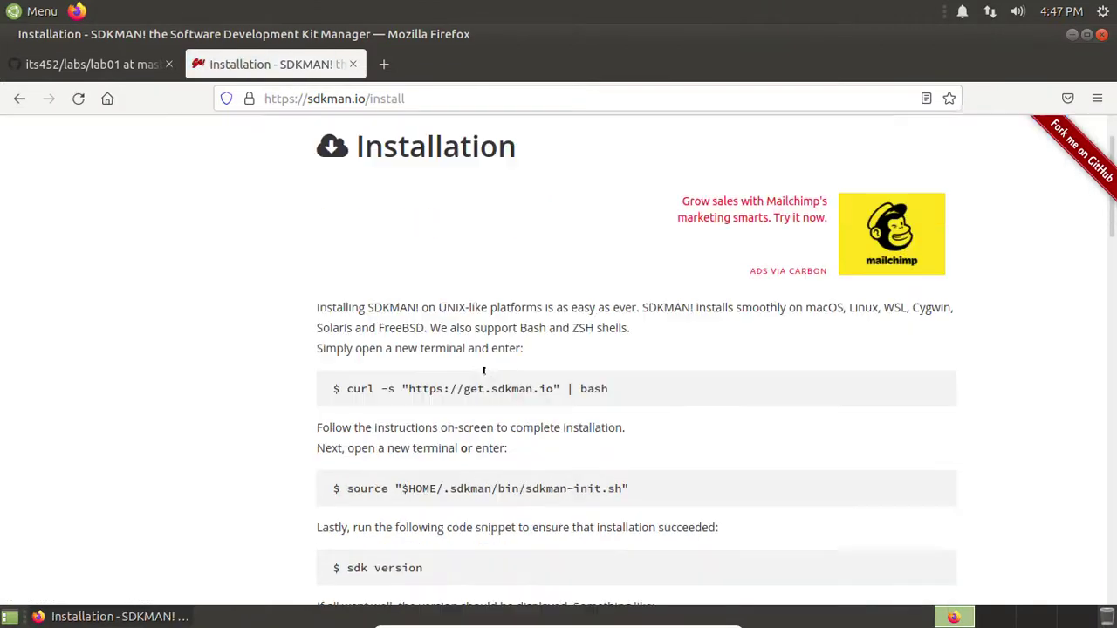
{"action": "scroll", "coordinate": [484, 371], "scroll_direction": "down", "scroll_amount": 3}
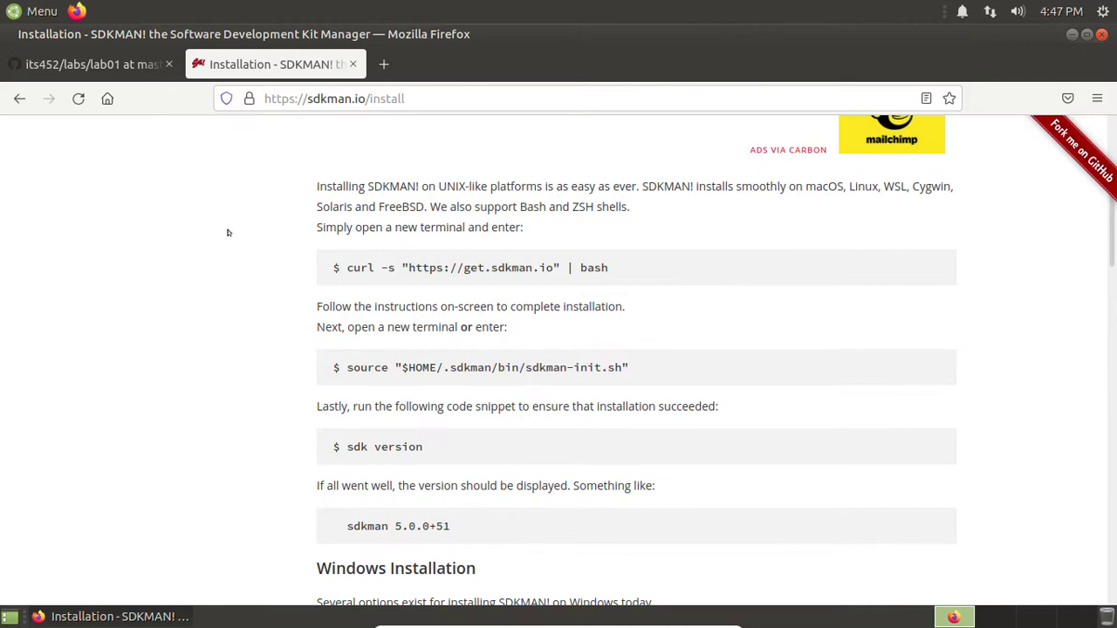
{"action": "left_click", "coordinate": [79, 66]}
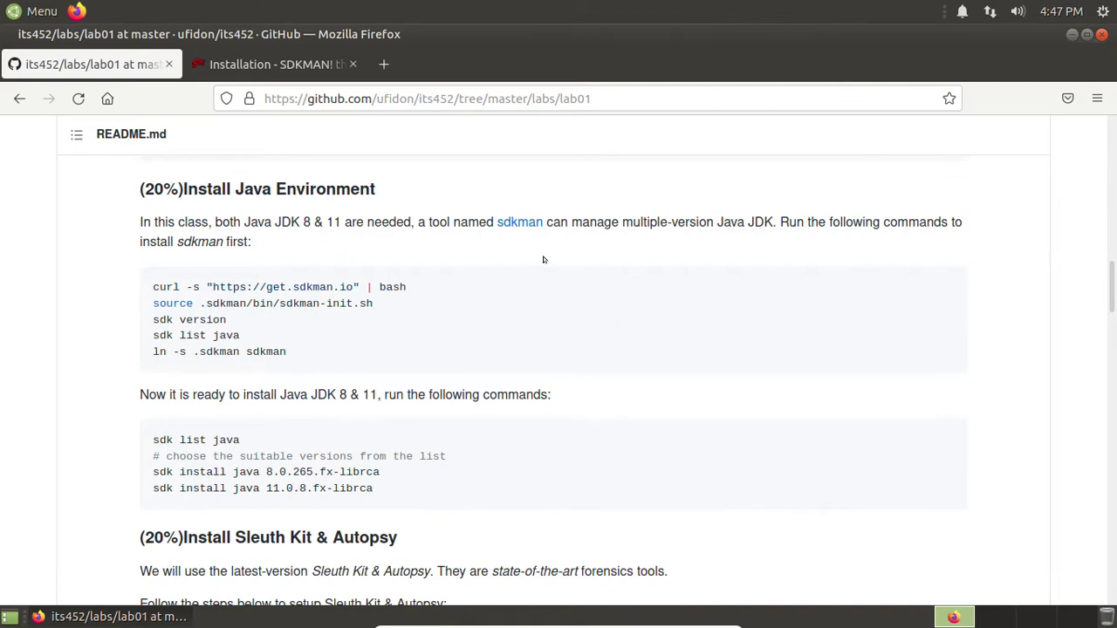
{"action": "key", "text": "ctrl+alt+t"}
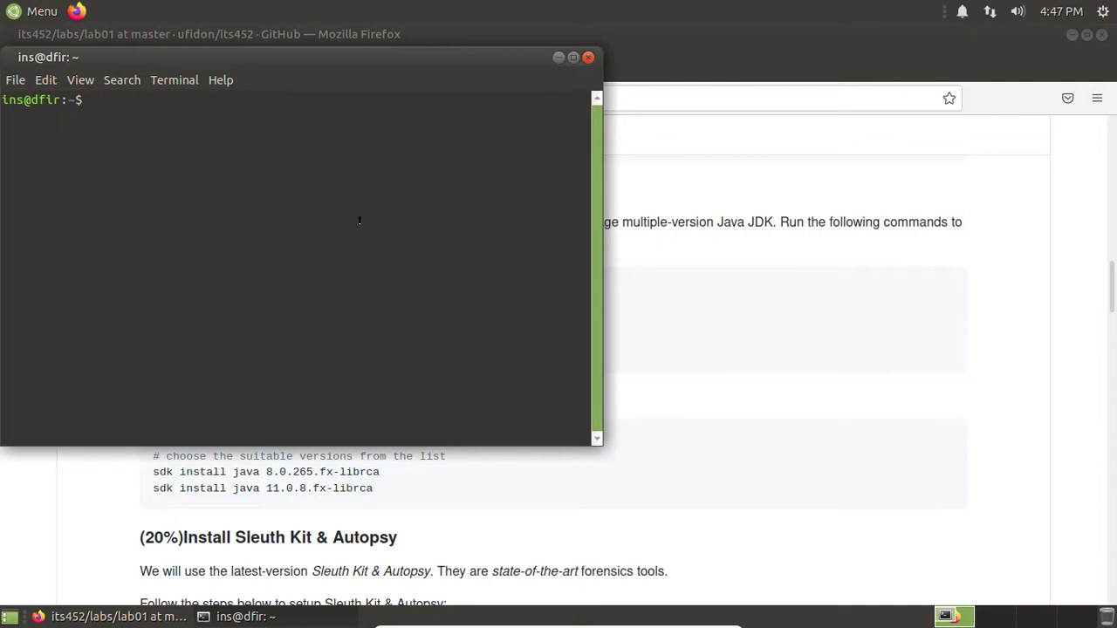
{"action": "left_click_drag", "start_coordinate": [180, 65], "coordinate": [617, 201]}
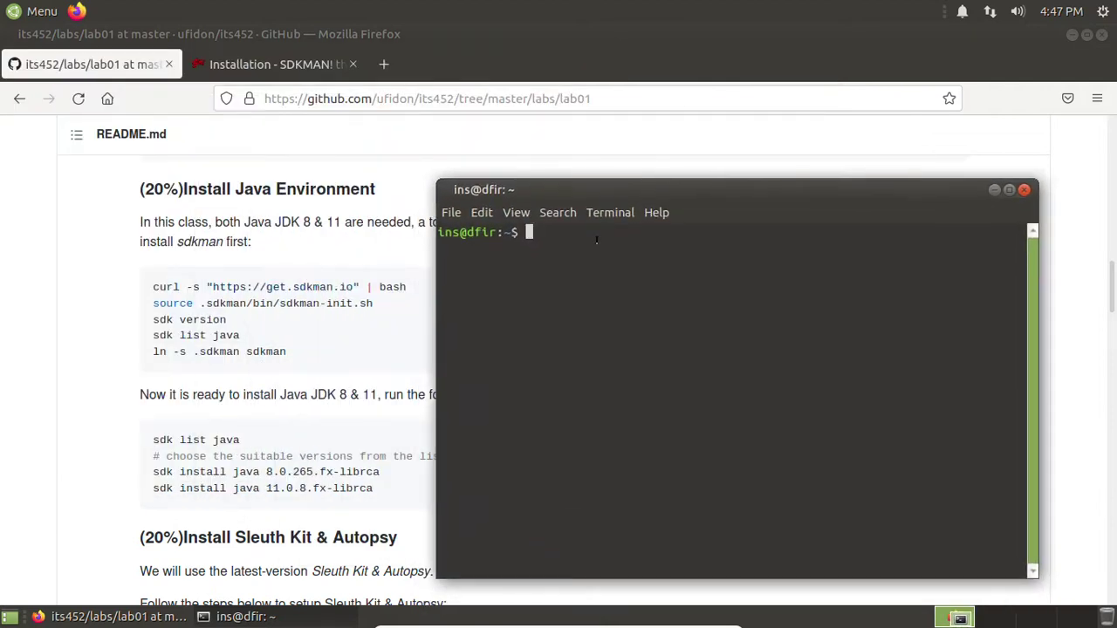
{"action": "triple_click", "coordinate": [276, 284]}
{"action": "right_click", "coordinate": [279, 286]}
{"action": "left_click", "coordinate": [309, 298]}
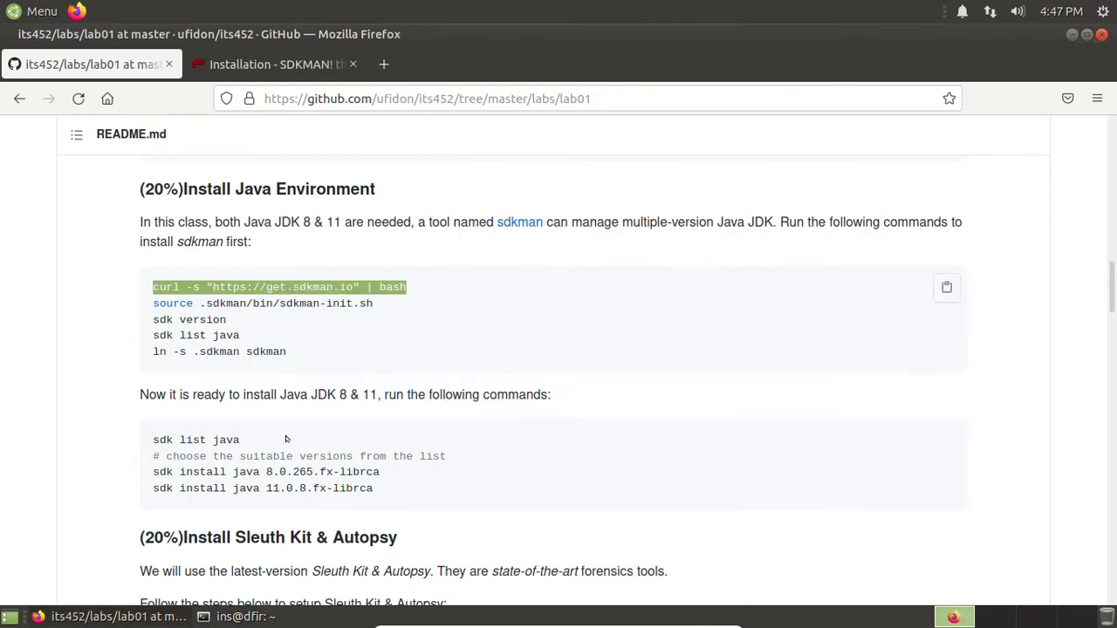
{"action": "left_click", "coordinate": [307, 614]}
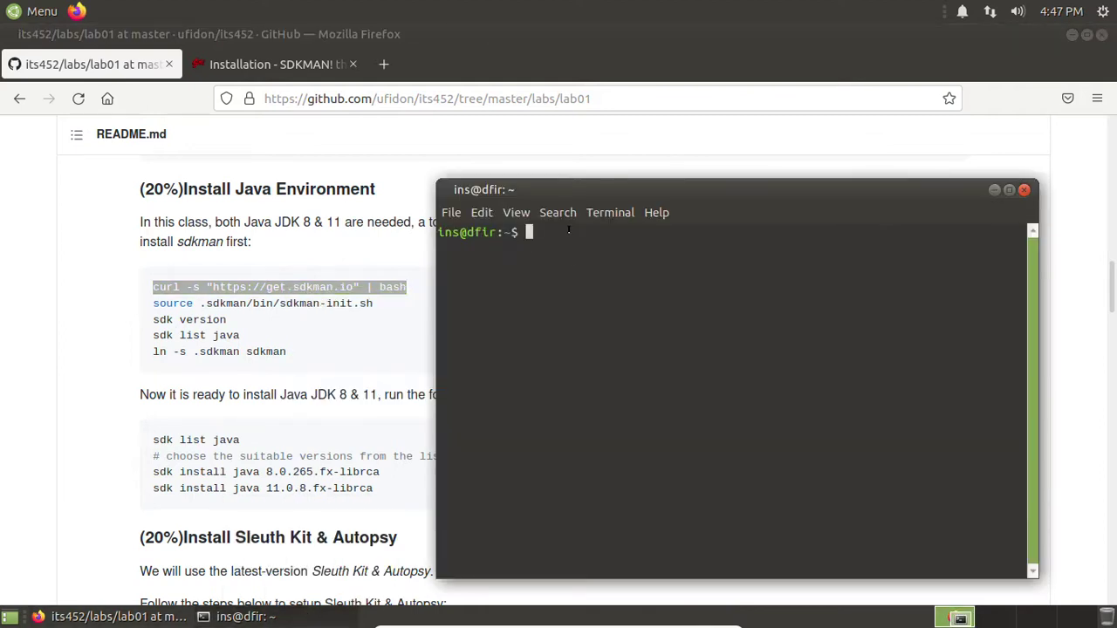
{"action": "key", "text": "ctrl+shift+v"}
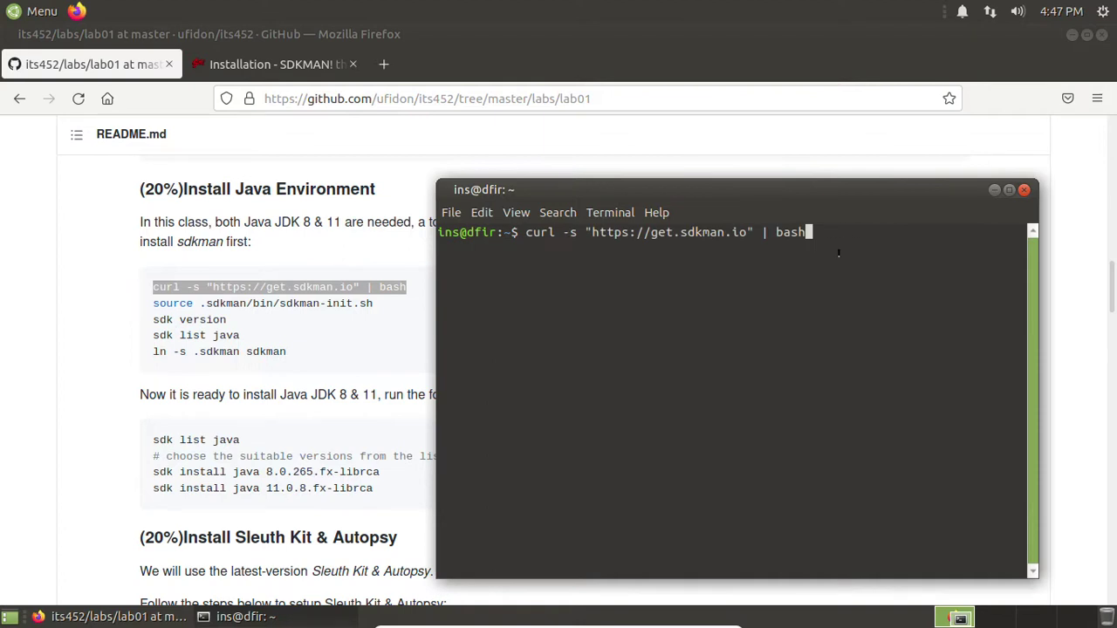
{"action": "key", "text": "Return"}
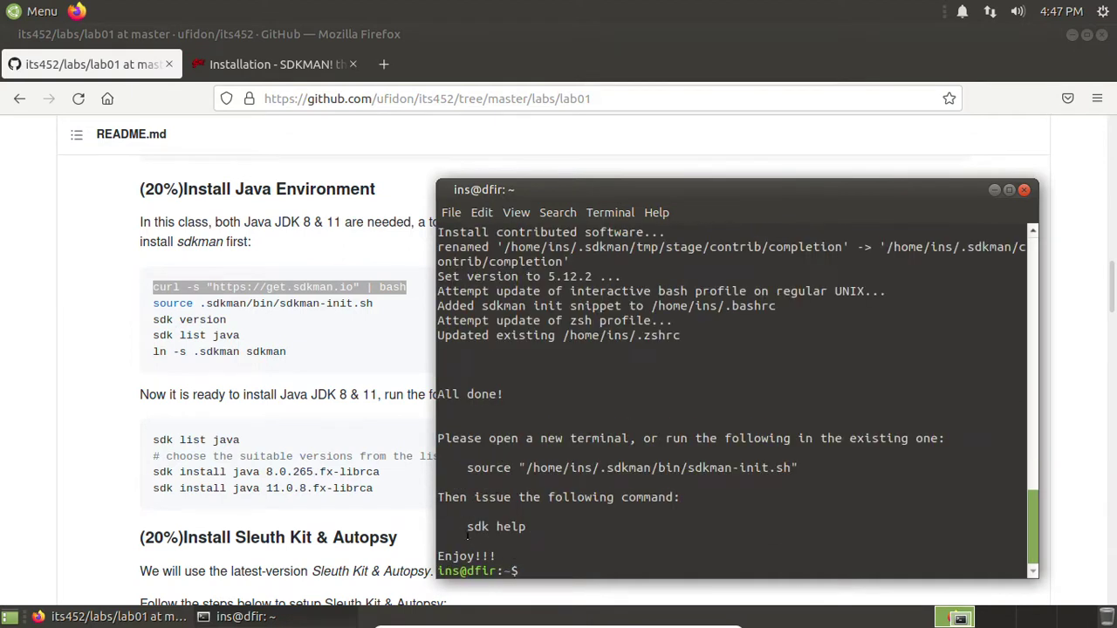
Step: Load SDKMAN by running source .sdkman/bin/sdkman-init.sh, copied from the README
{"action": "triple_click", "coordinate": [262, 303]}
{"action": "right_click", "coordinate": [267, 304]}
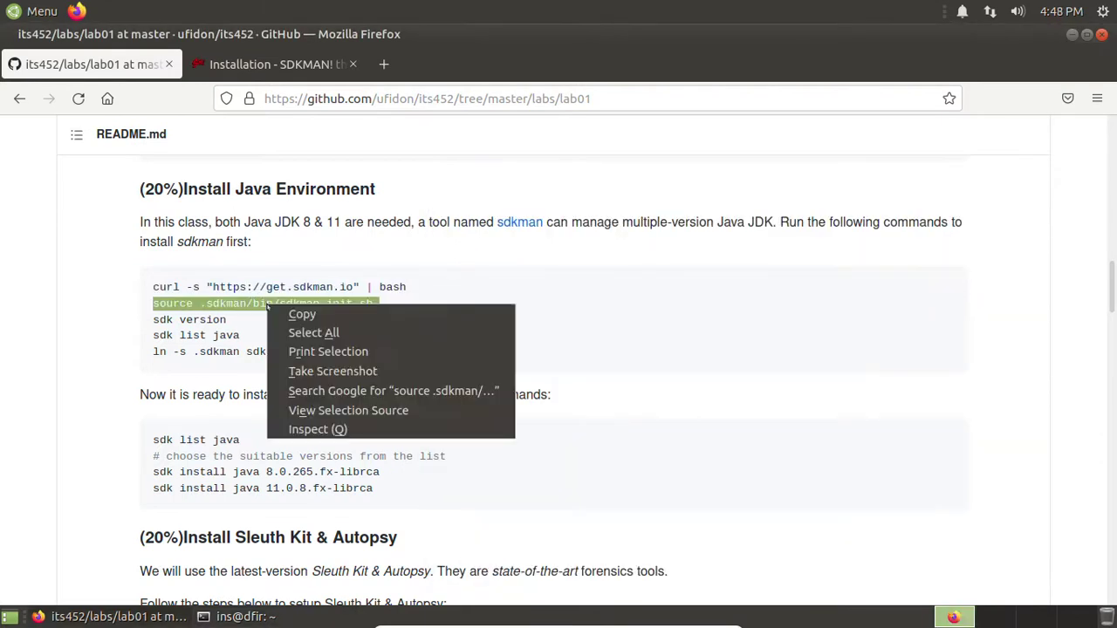
{"action": "left_click", "coordinate": [282, 314]}
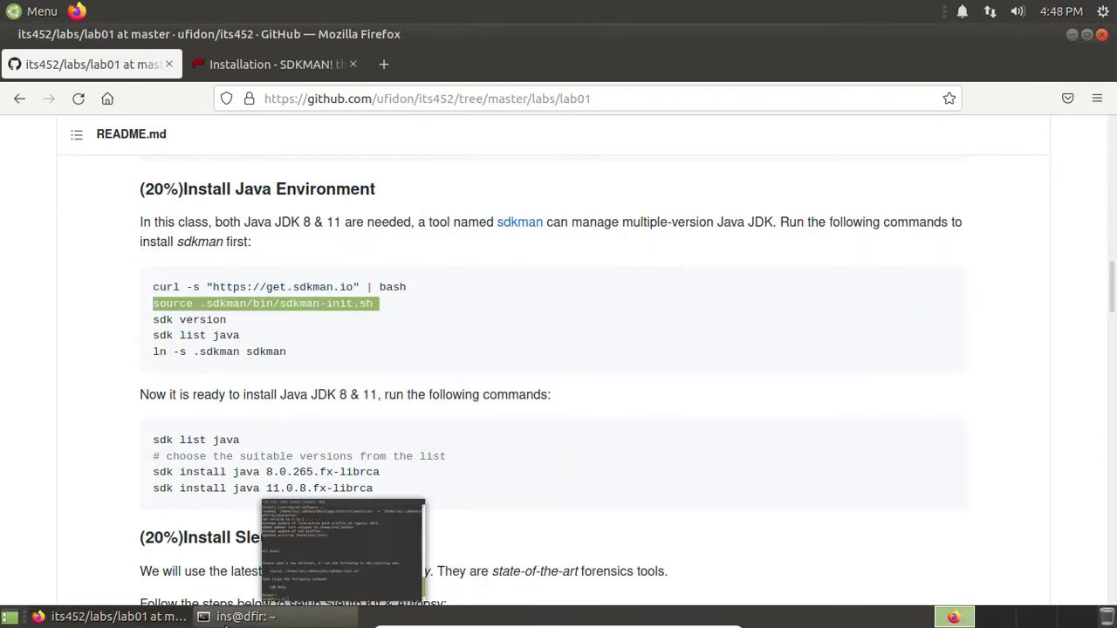
{"action": "left_click", "coordinate": [257, 617]}
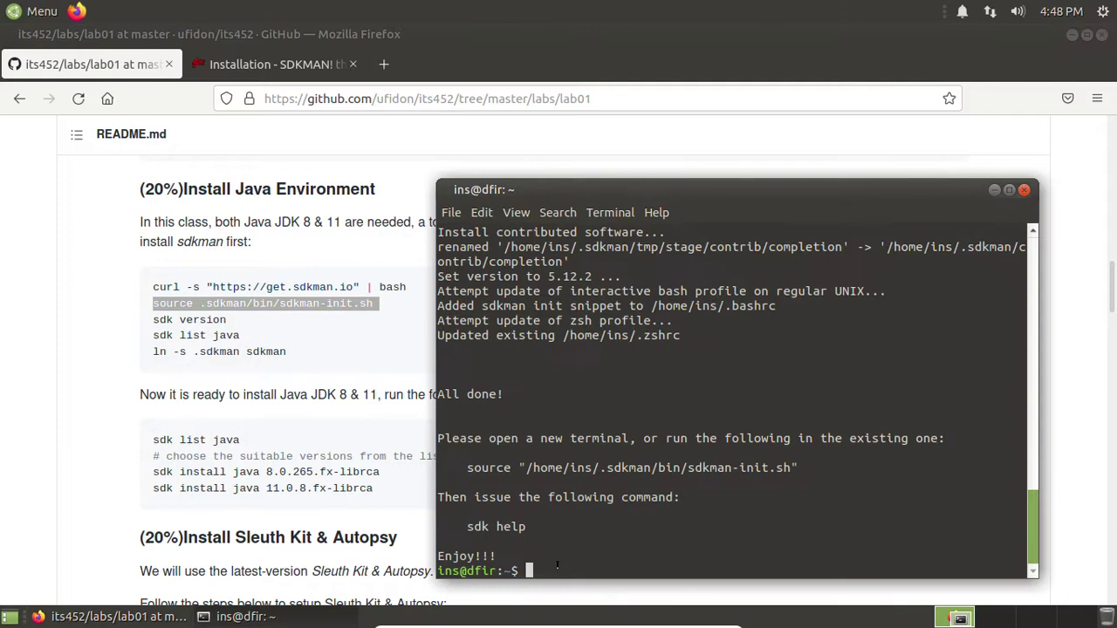
{"action": "key", "text": "ctrl+shift+v"}
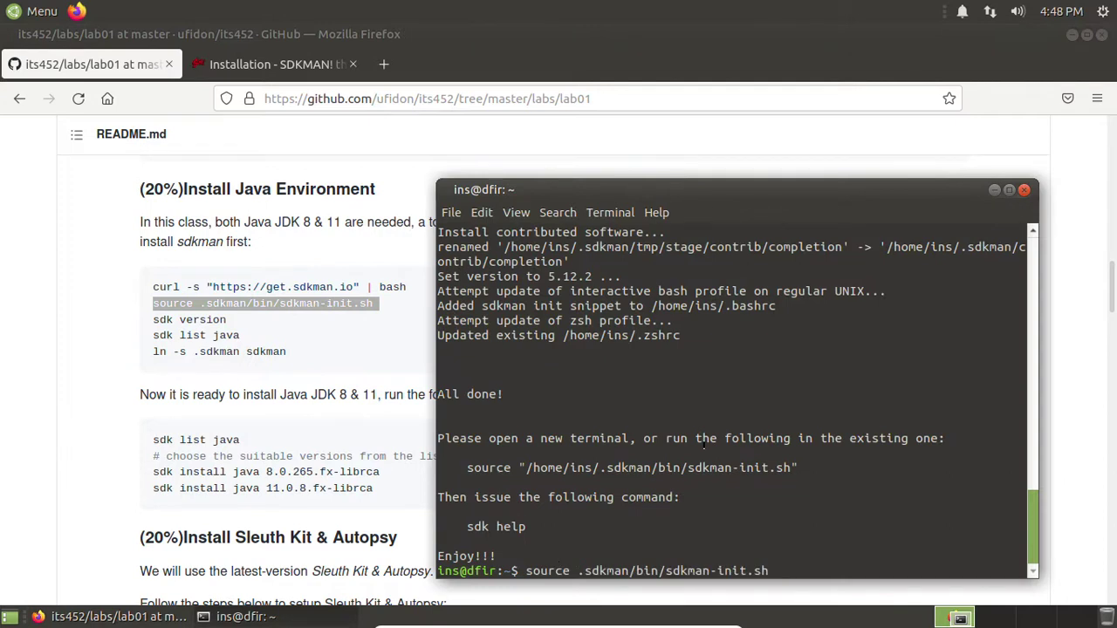
{"action": "key", "text": "Return"}
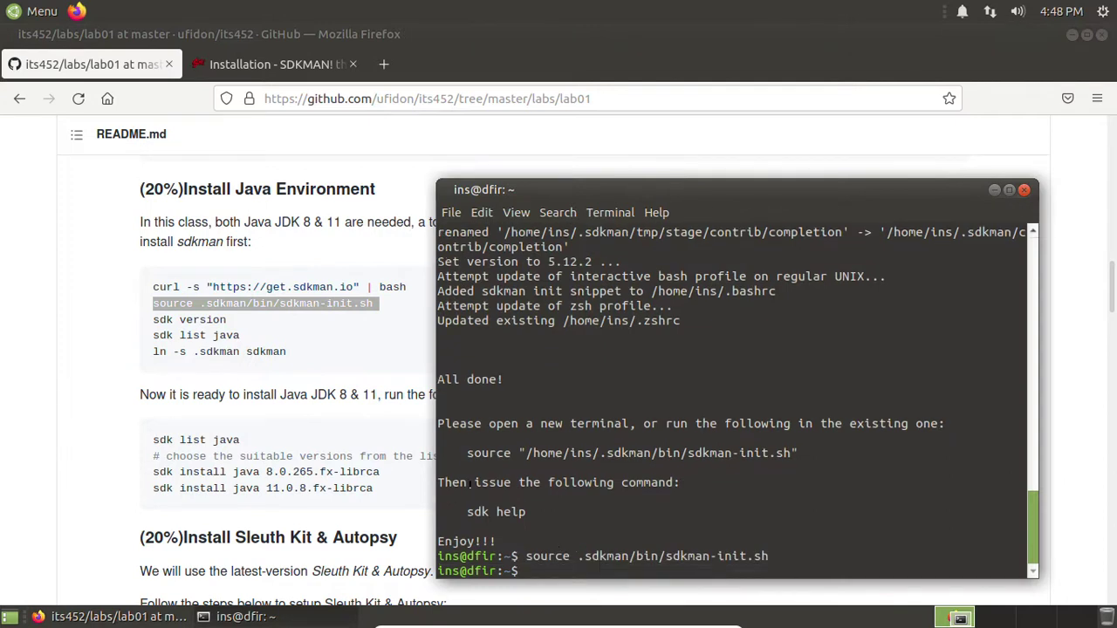
Step: Run sdk version to confirm SDKMAN 5.12.2 is installed
{"action": "left_click", "coordinate": [185, 319]}
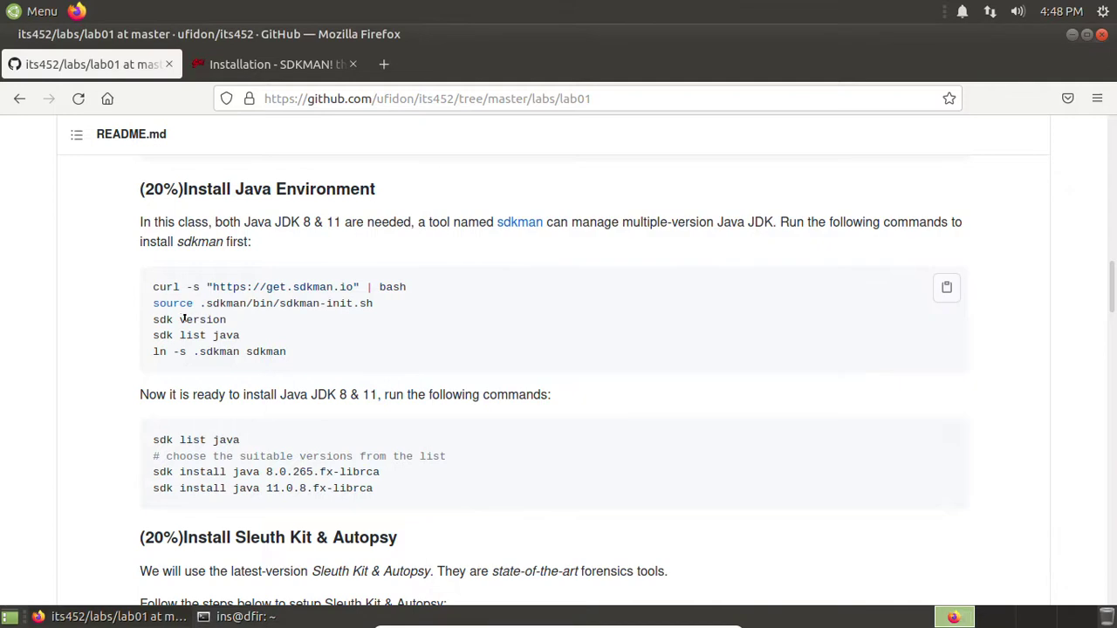
{"action": "double_click", "coordinate": [185, 320]}
{"action": "left_click", "coordinate": [184, 319]}
{"action": "triple_click", "coordinate": [185, 319]}
{"action": "right_click", "coordinate": [183, 312]}
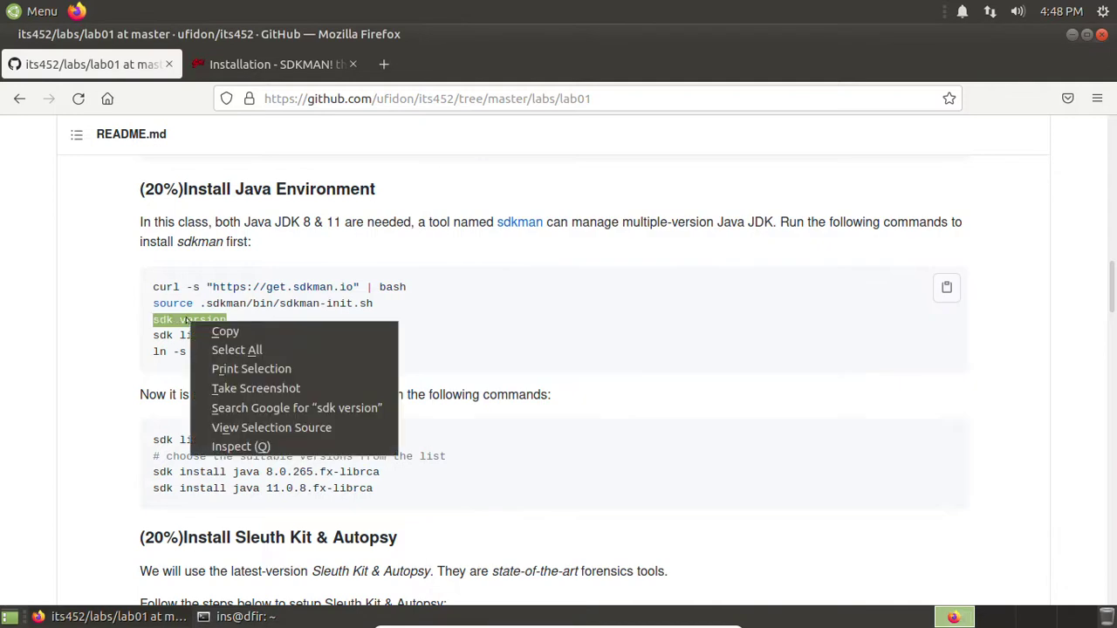
{"action": "left_click", "coordinate": [209, 330]}
{"action": "left_click", "coordinate": [240, 616]}
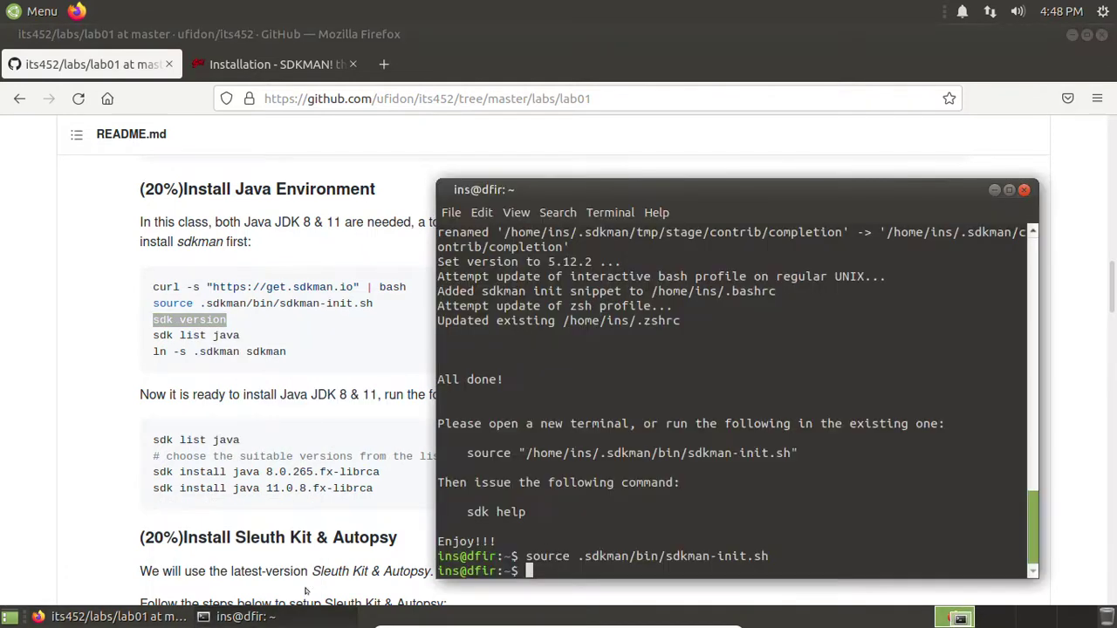
{"action": "key", "text": "ctrl+shift+v"}
{"action": "key", "text": "Return"}
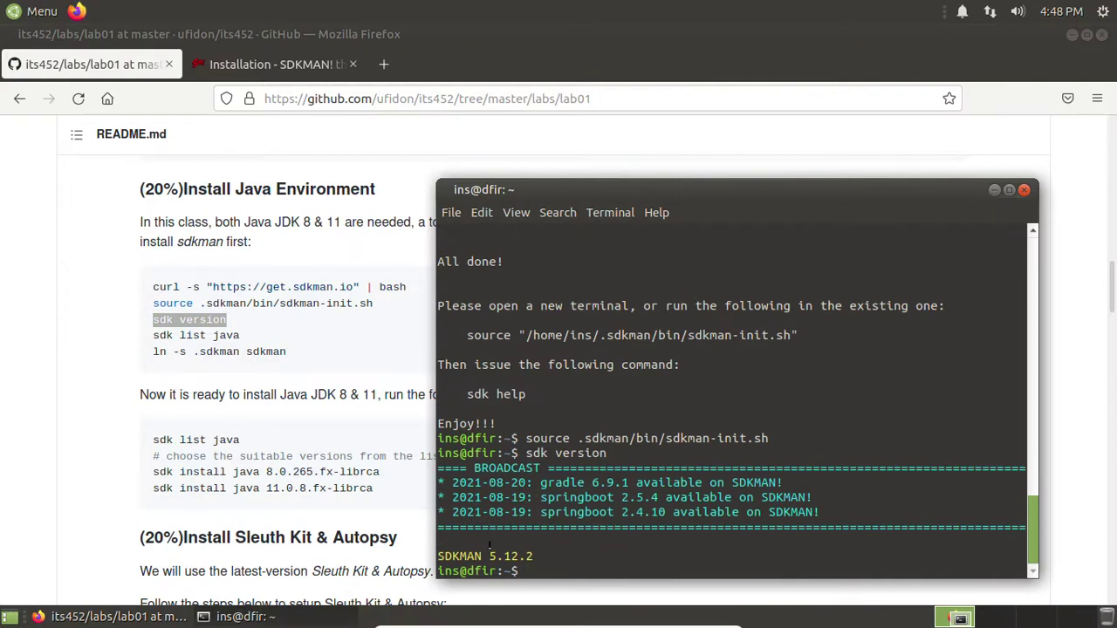
Step: Copy sdk list java from the README and paste it at the prompt
{"action": "triple_click", "coordinate": [198, 334]}
{"action": "right_click", "coordinate": [198, 334]}
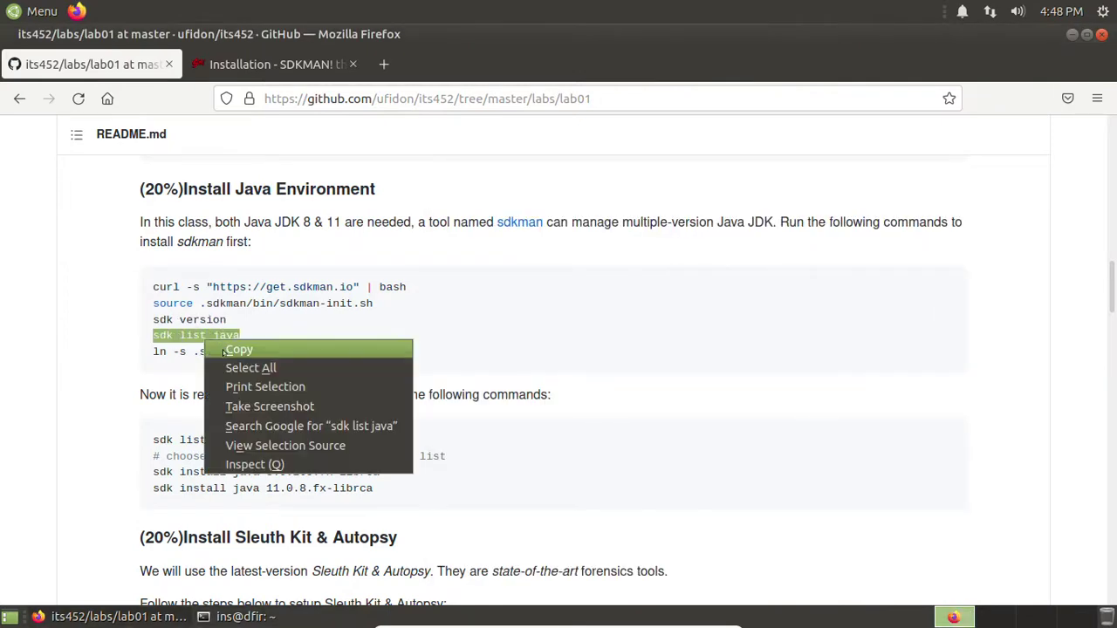
{"action": "left_click", "coordinate": [221, 349]}
{"action": "left_click", "coordinate": [271, 617]}
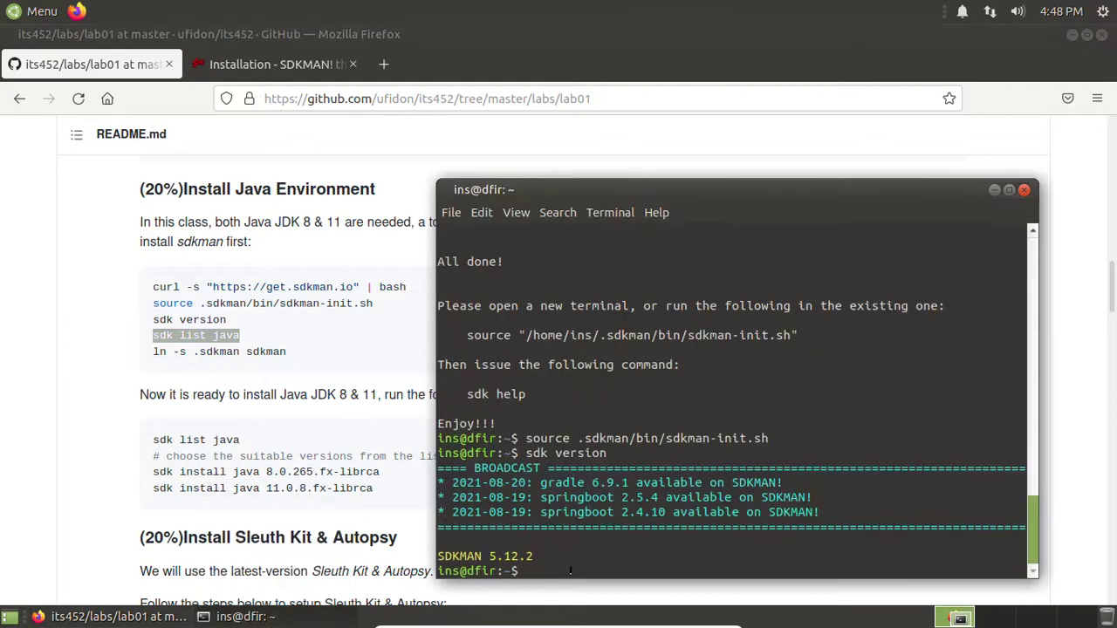
{"action": "key", "text": "ctrl+shift+v"}
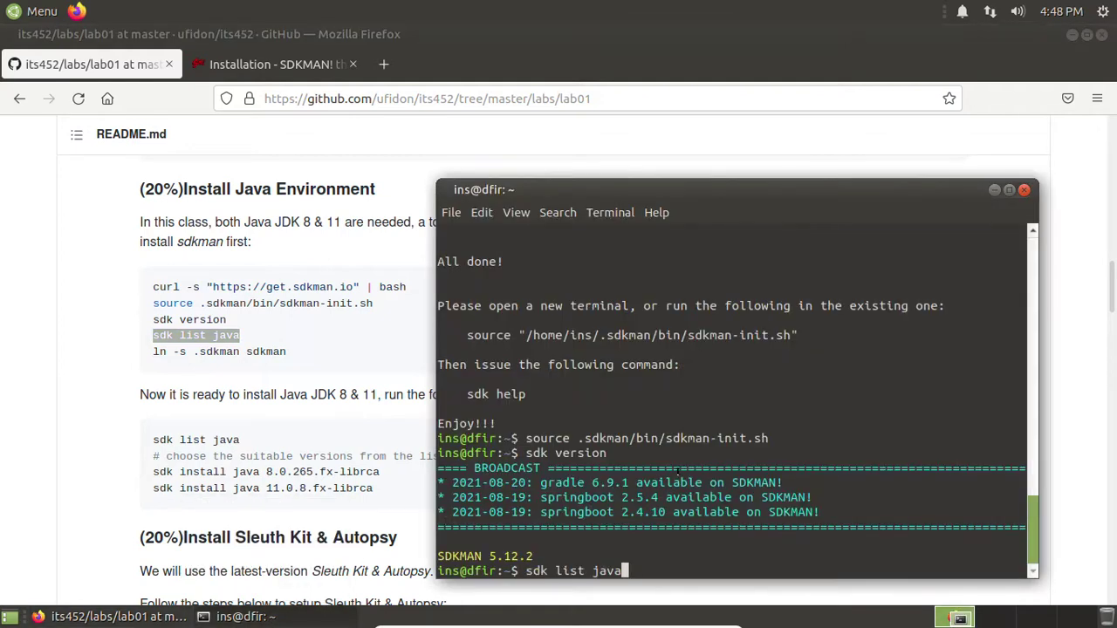
Step: Run sdk list java and widen the terminal to inspect the 11.0.12.fx and 8.0.302.fx Zulu rows
{"action": "key", "text": "Return"}
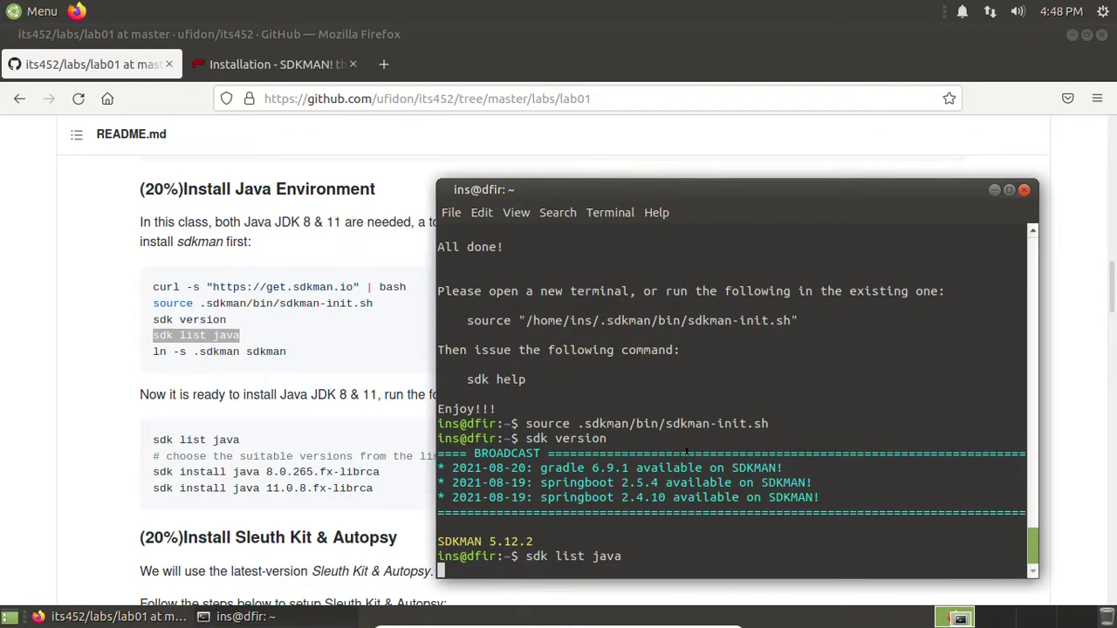
{"action": "left_click_drag", "start_coordinate": [436, 180], "coordinate": [105, 157]}
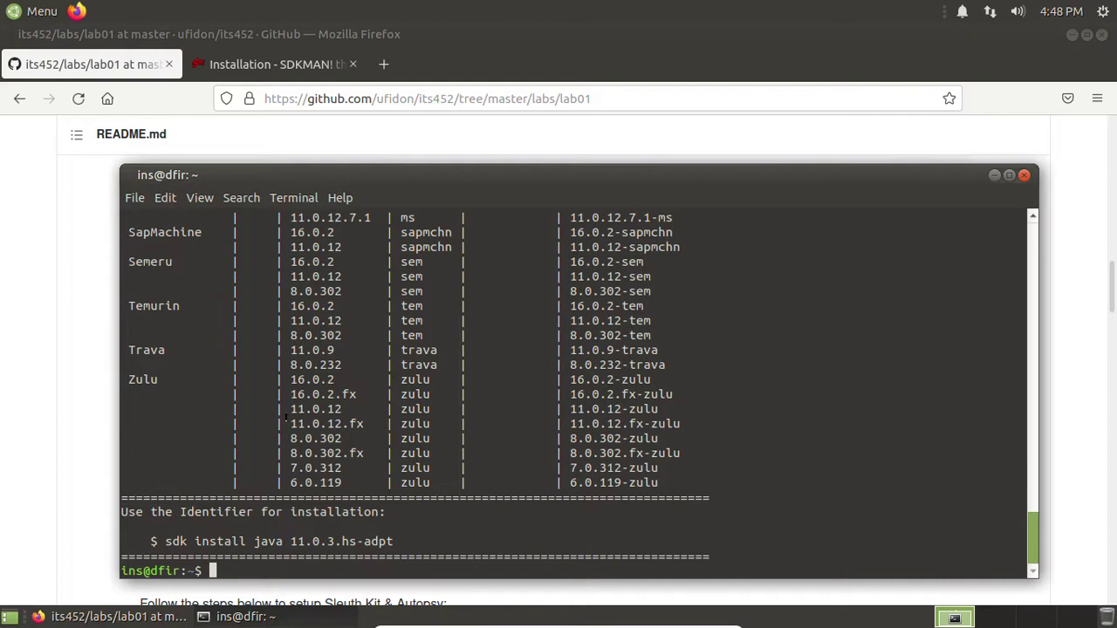
{"action": "left_click_drag", "start_coordinate": [286, 418], "coordinate": [711, 422]}
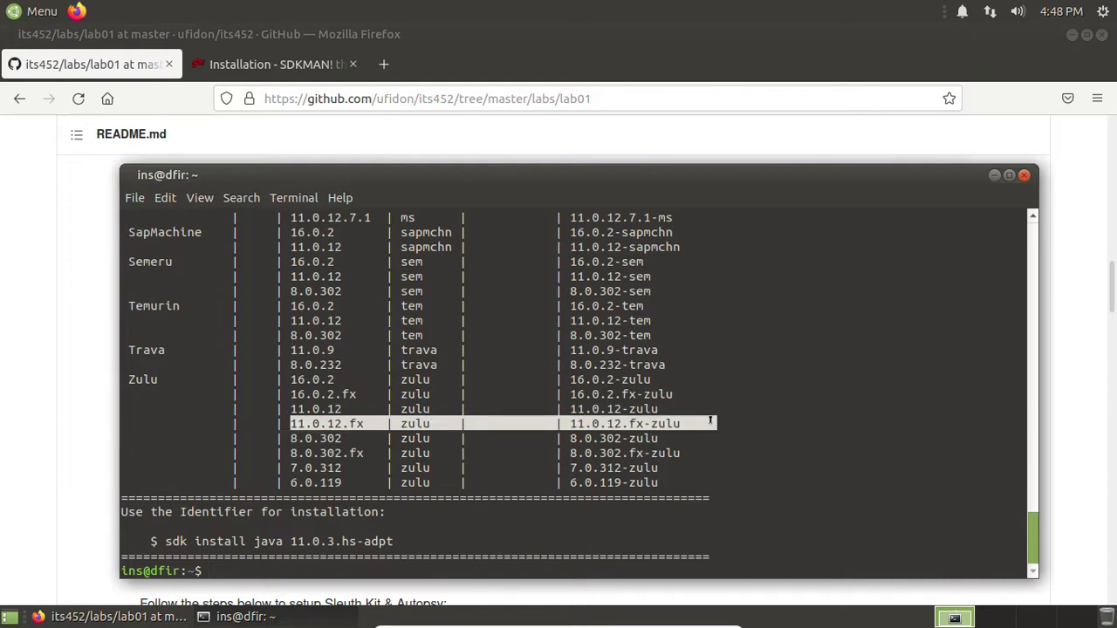
{"action": "left_click_drag", "start_coordinate": [290, 453], "coordinate": [682, 454]}
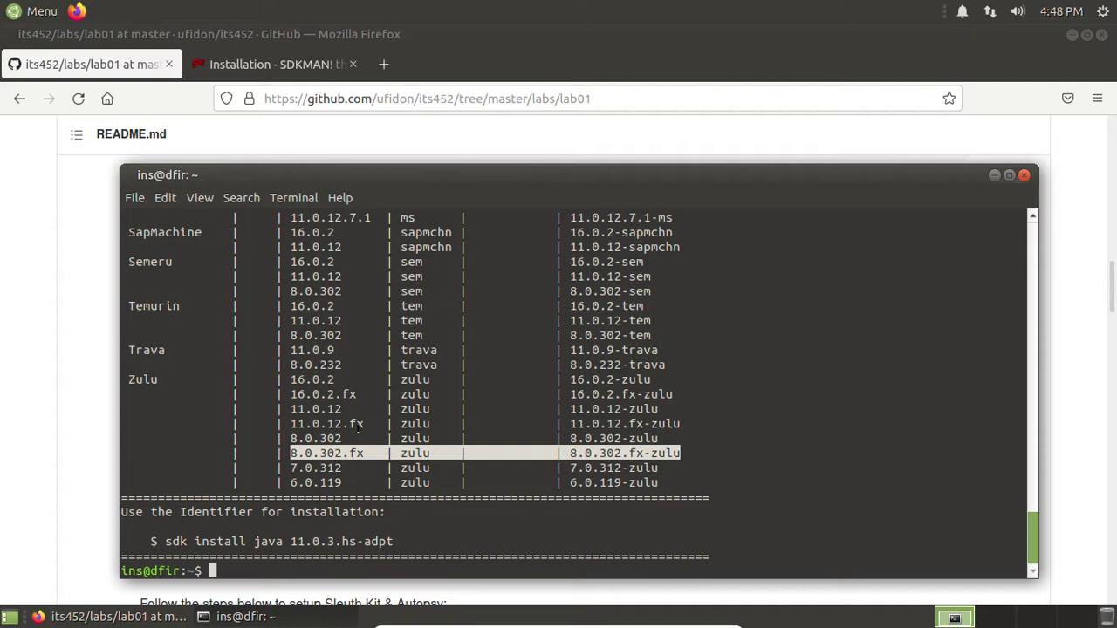
{"action": "left_click_drag", "start_coordinate": [341, 424], "coordinate": [363, 422]}
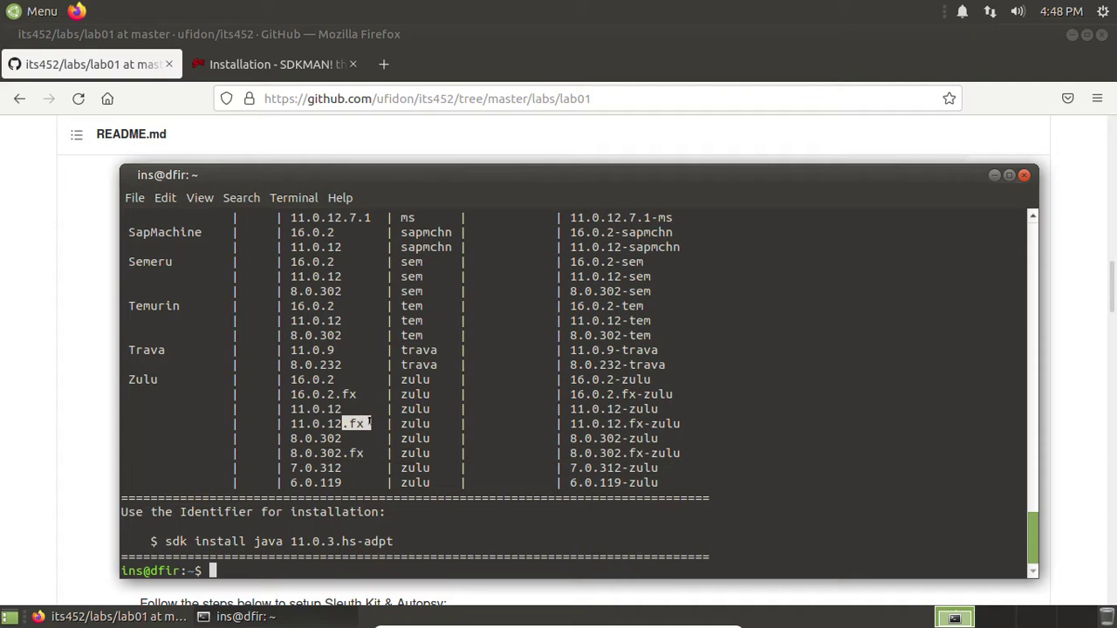
{"action": "left_click", "coordinate": [370, 423]}
Step: Highlight the 8.0.302.fx and 11.0.12.fx version identifiers in the Java list
{"action": "left_click_drag", "start_coordinate": [268, 178], "coordinate": [325, 168]}
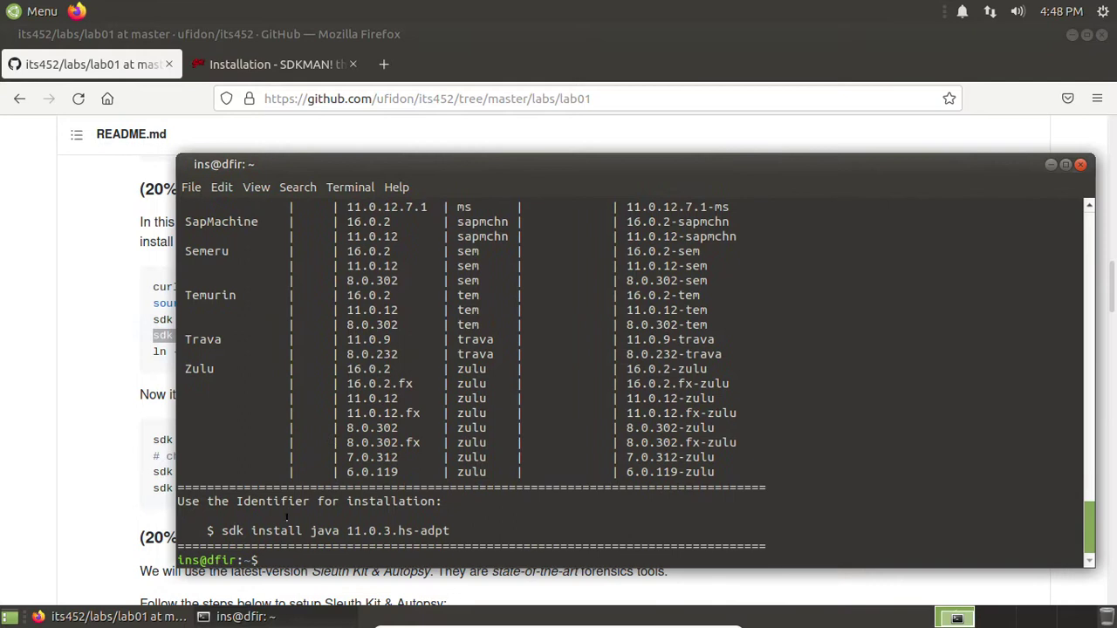
{"action": "left_click_drag", "start_coordinate": [341, 442], "coordinate": [421, 443]}
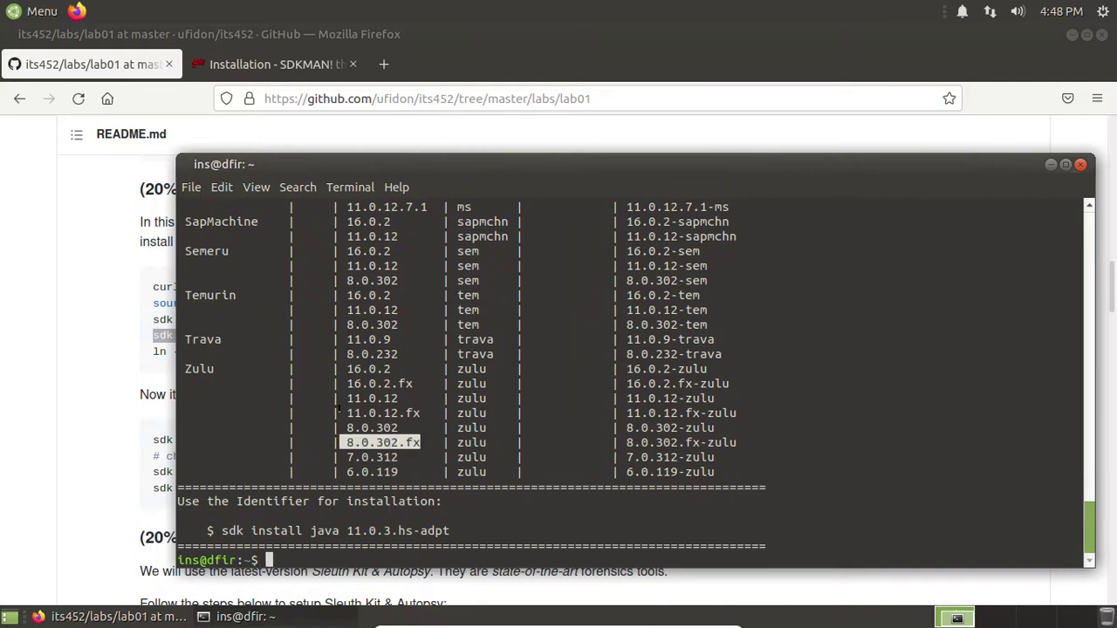
{"action": "left_click_drag", "start_coordinate": [341, 413], "coordinate": [420, 413]}
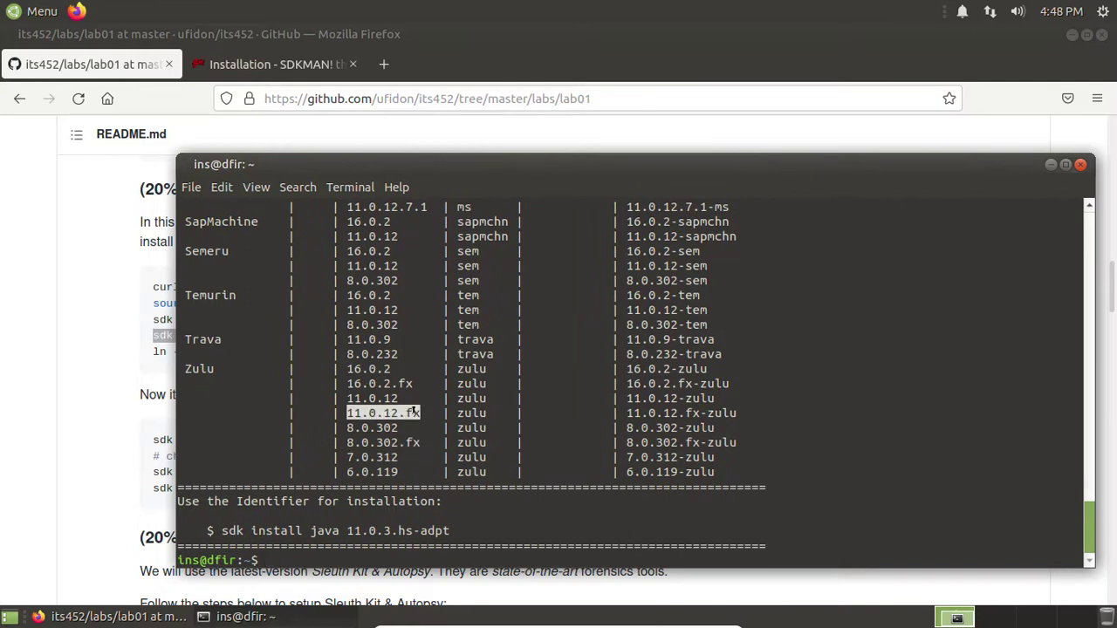
{"action": "left_click", "coordinate": [52, 435]}
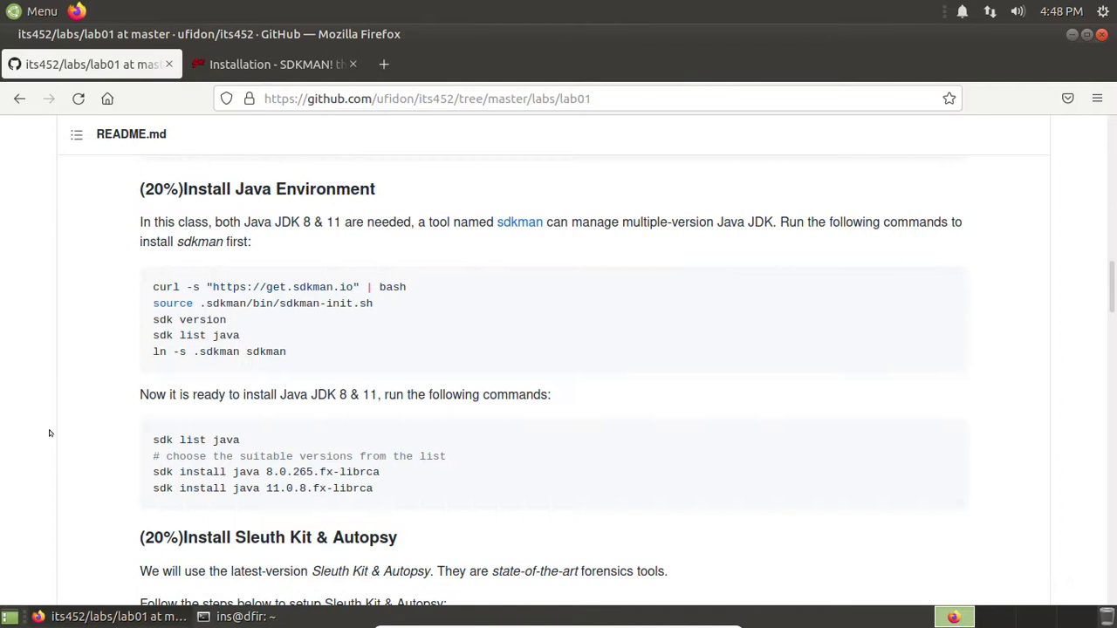
{"action": "left_click", "coordinate": [258, 618]}
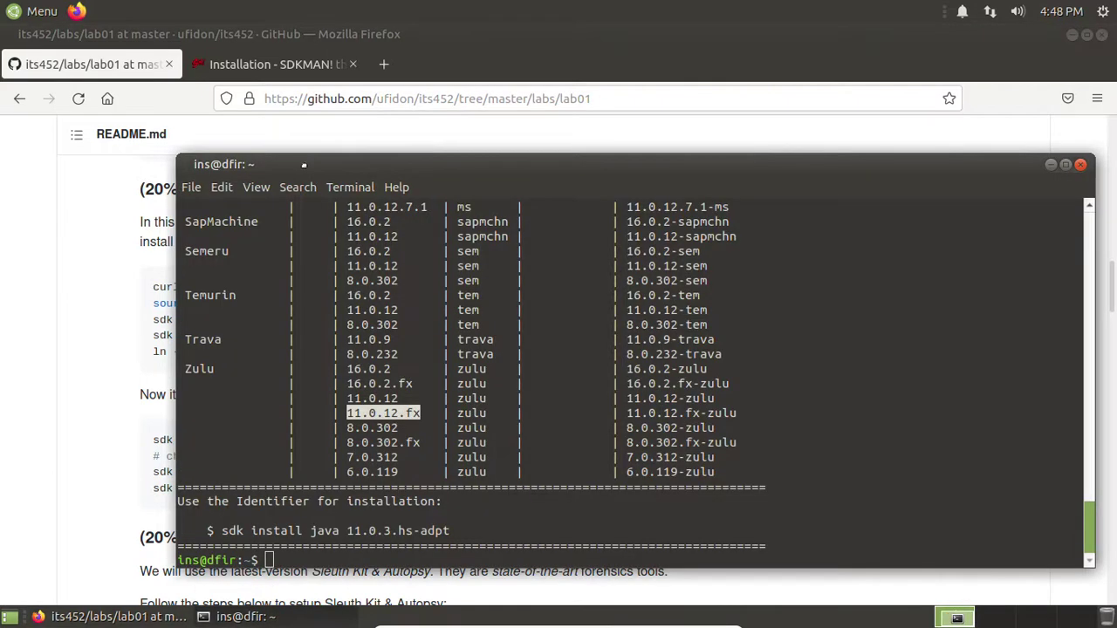
{"action": "left_click_drag", "start_coordinate": [304, 166], "coordinate": [547, 143]}
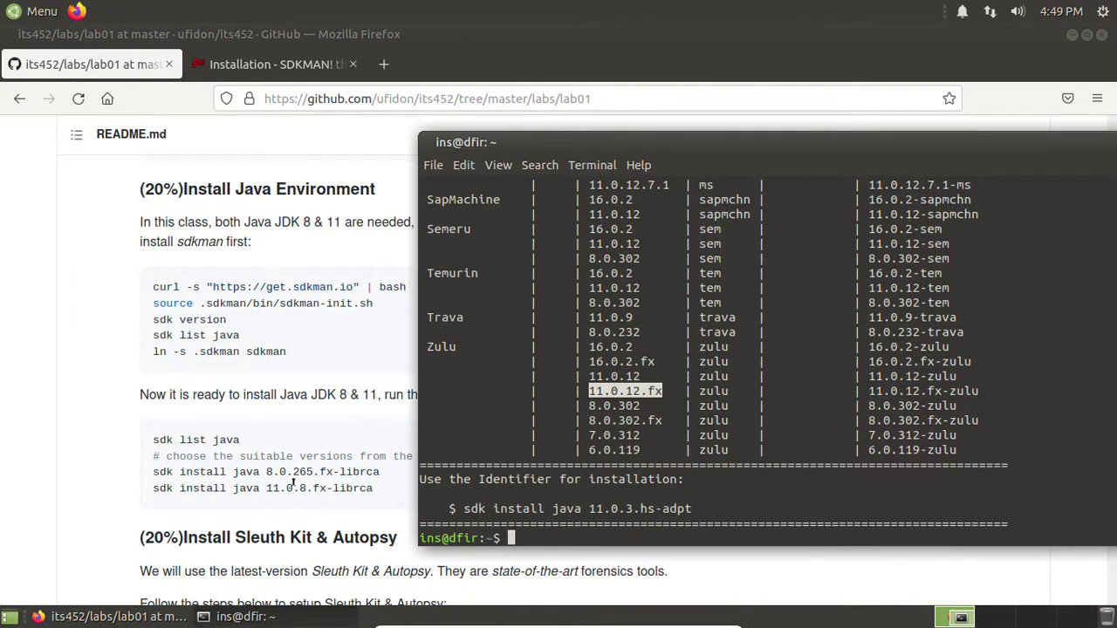
{"action": "left_click", "coordinate": [599, 390]}
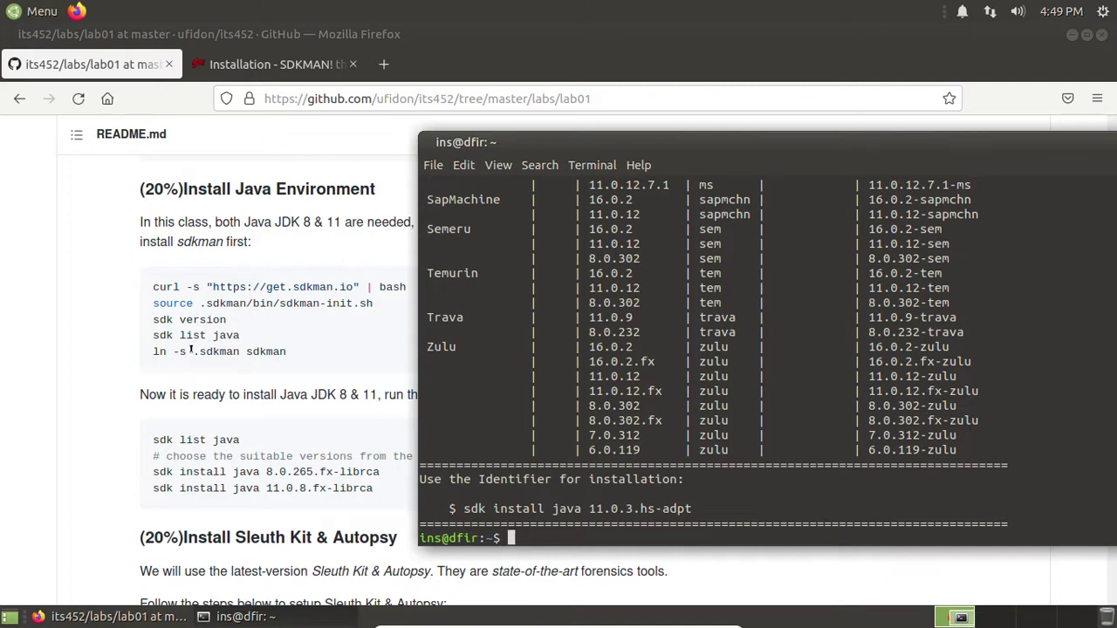
Step: Copy the ln -s .sdkman sdkman command from the README
{"action": "left_click_drag", "start_coordinate": [188, 349], "coordinate": [240, 351]}
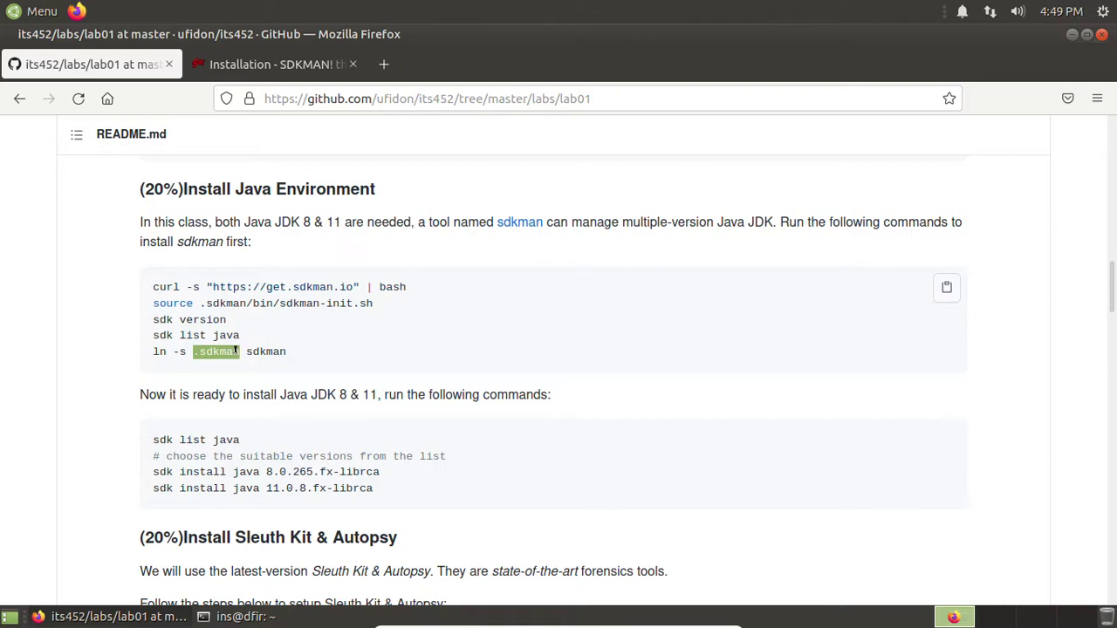
{"action": "left_click", "coordinate": [238, 351]}
{"action": "double_click", "coordinate": [220, 351]}
{"action": "triple_click", "coordinate": [220, 349]}
{"action": "right_click", "coordinate": [225, 350]}
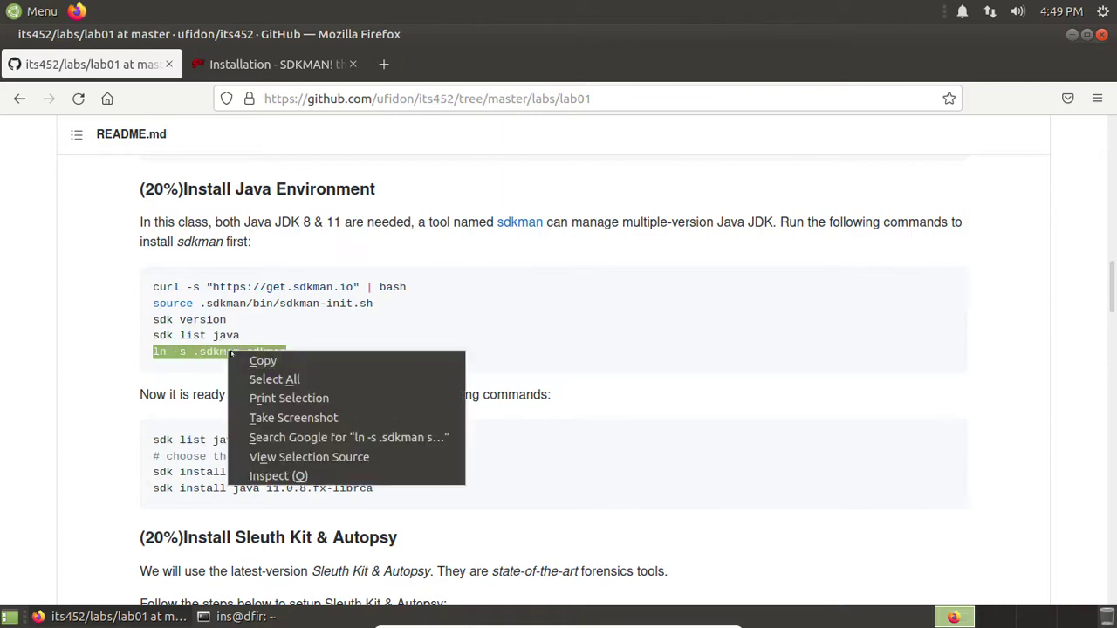
{"action": "left_click", "coordinate": [253, 363]}
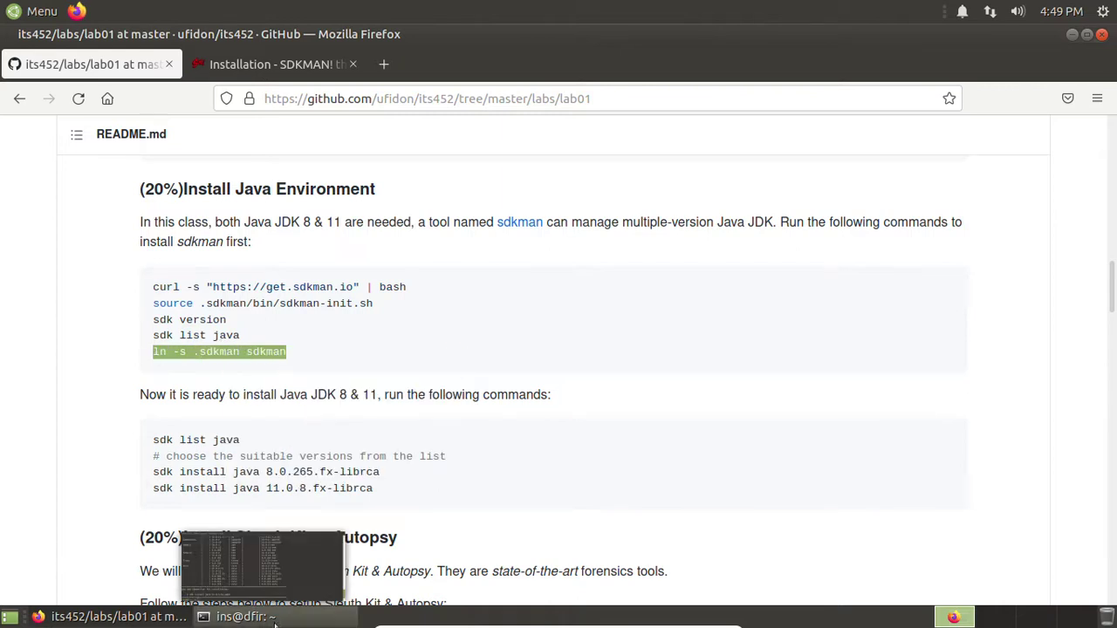
Step: List the home folder, then paste and run ln -s .sdkman sdkman
{"action": "left_click", "coordinate": [253, 617]}
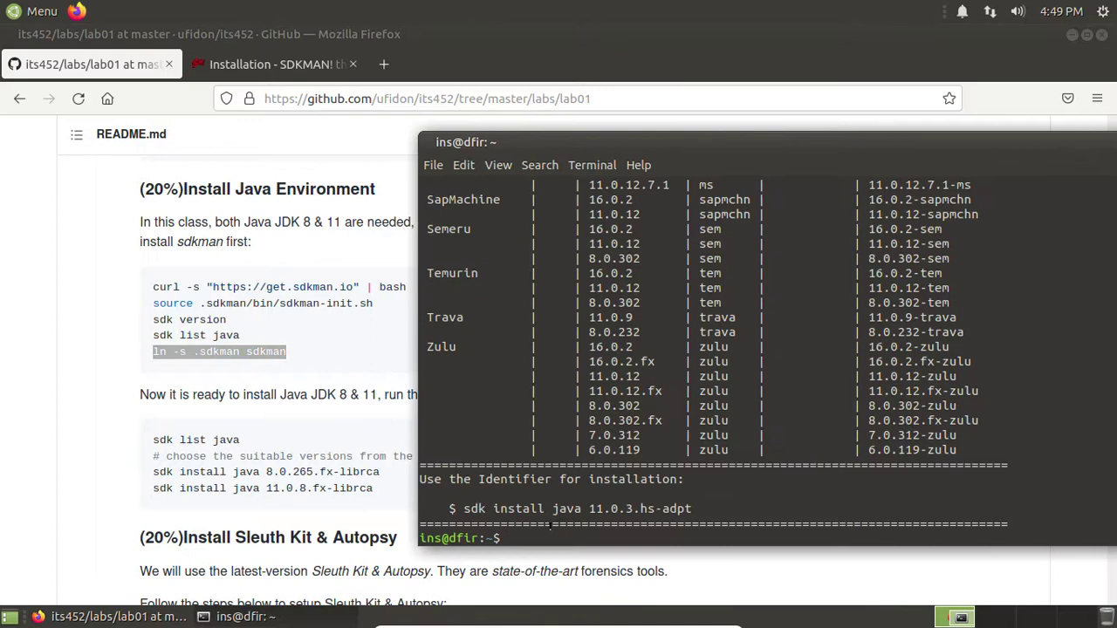
{"action": "type", "text": "ls"}
{"action": "key", "text": "Return"}
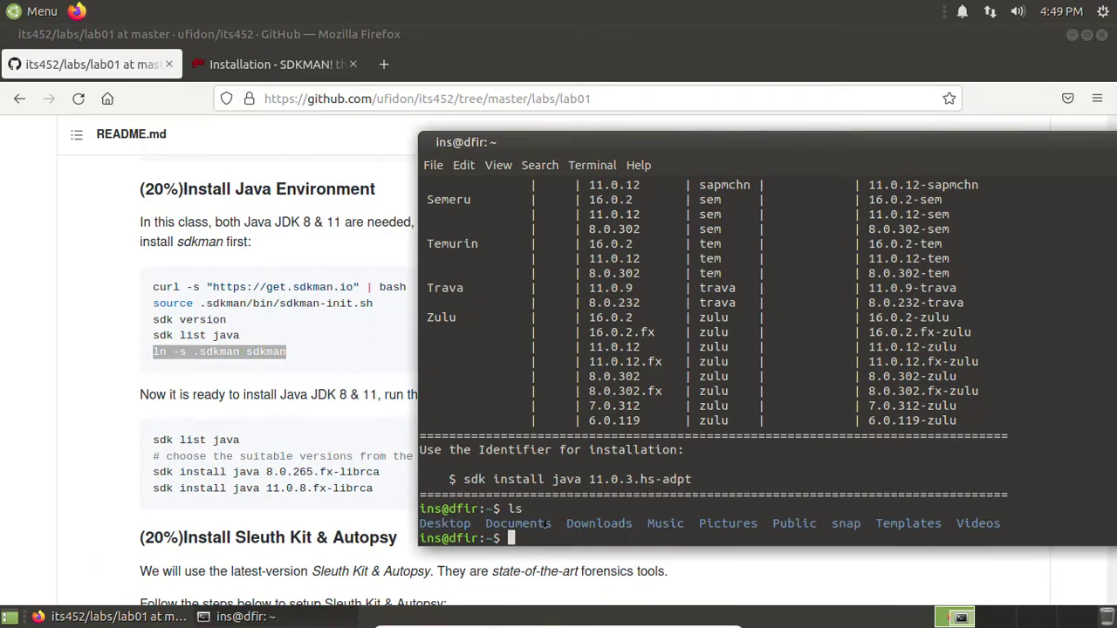
{"action": "middle_click", "coordinate": [714, 467]}
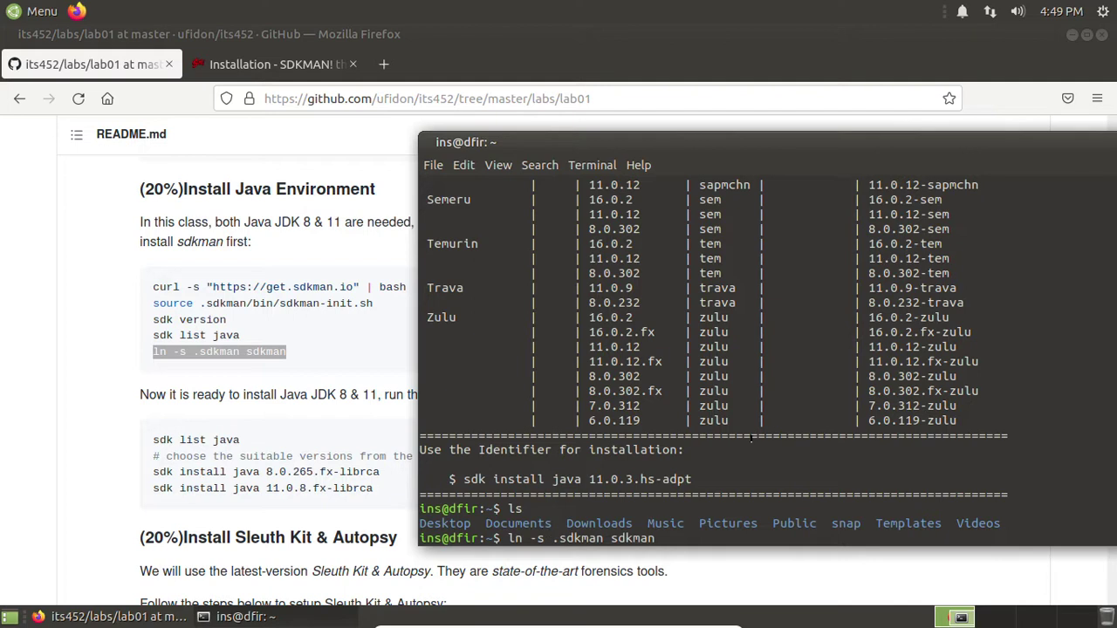
{"action": "key", "text": "Return"}
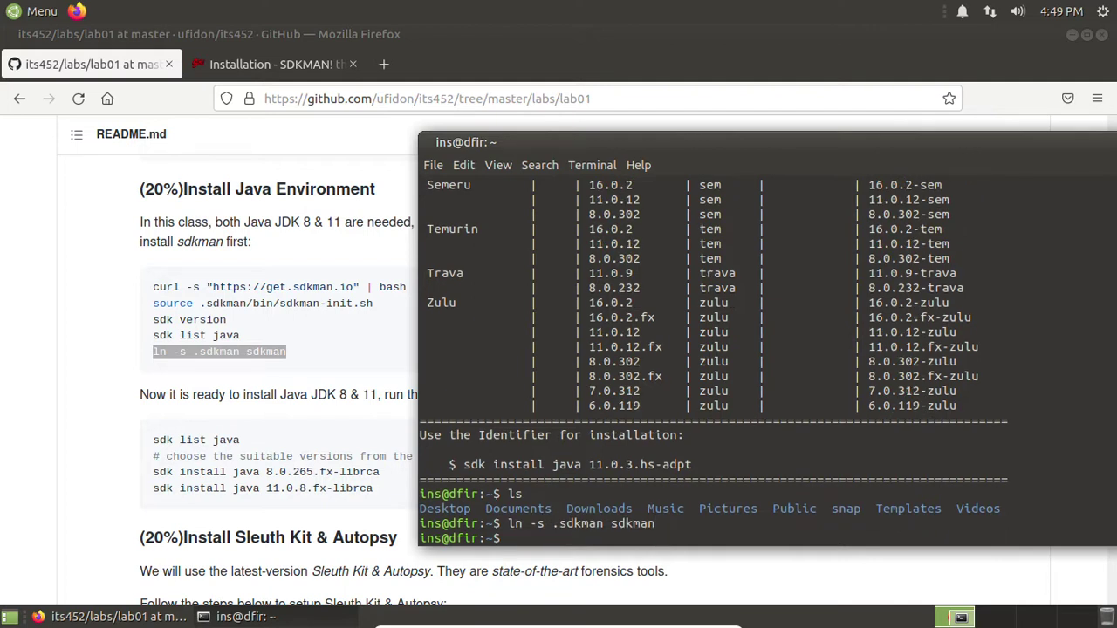
Step: List the home folder and ls sdkman to confirm archives, bin, candidates and other folders
{"action": "type", "text": "ls"}
{"action": "key", "text": "Return"}
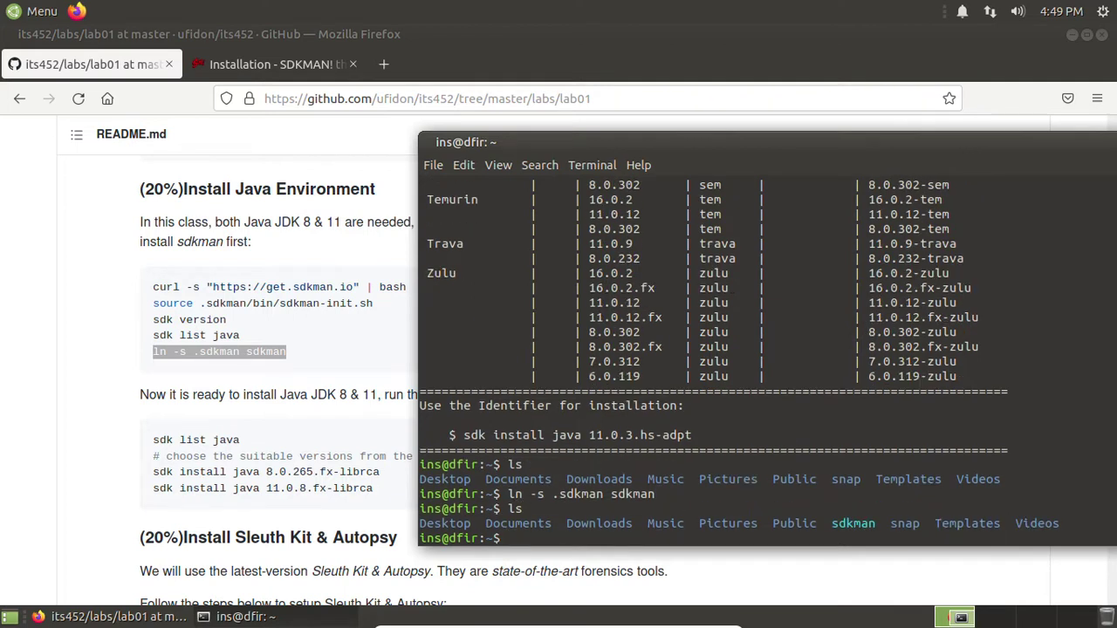
{"action": "type", "text": "ls sdkman"}
{"action": "key", "text": "Return"}
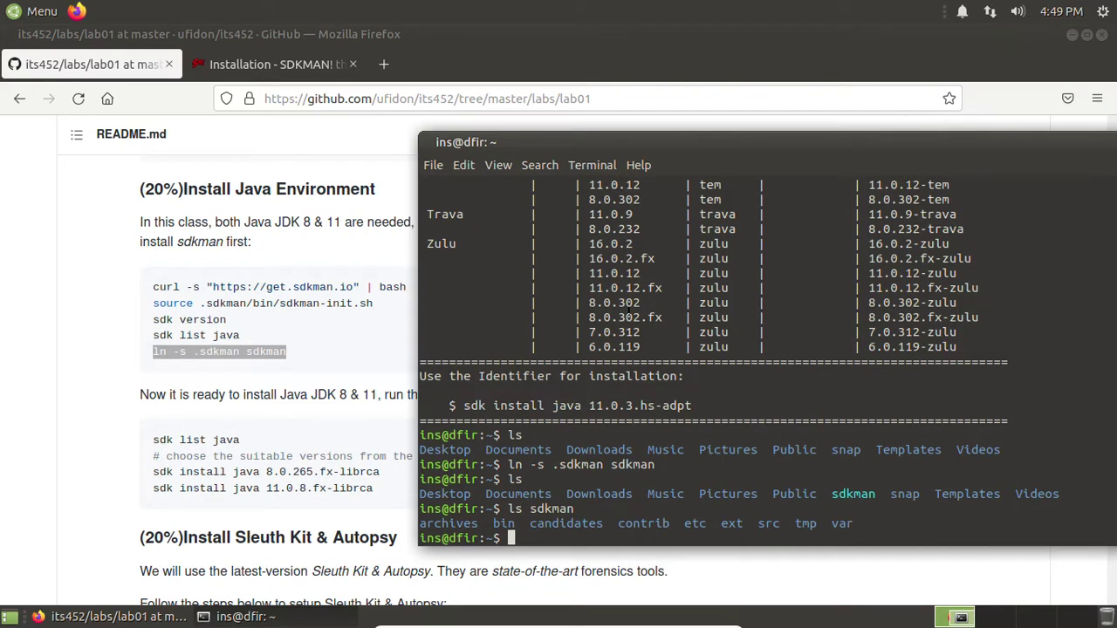
{"action": "double_click", "coordinate": [626, 313]}
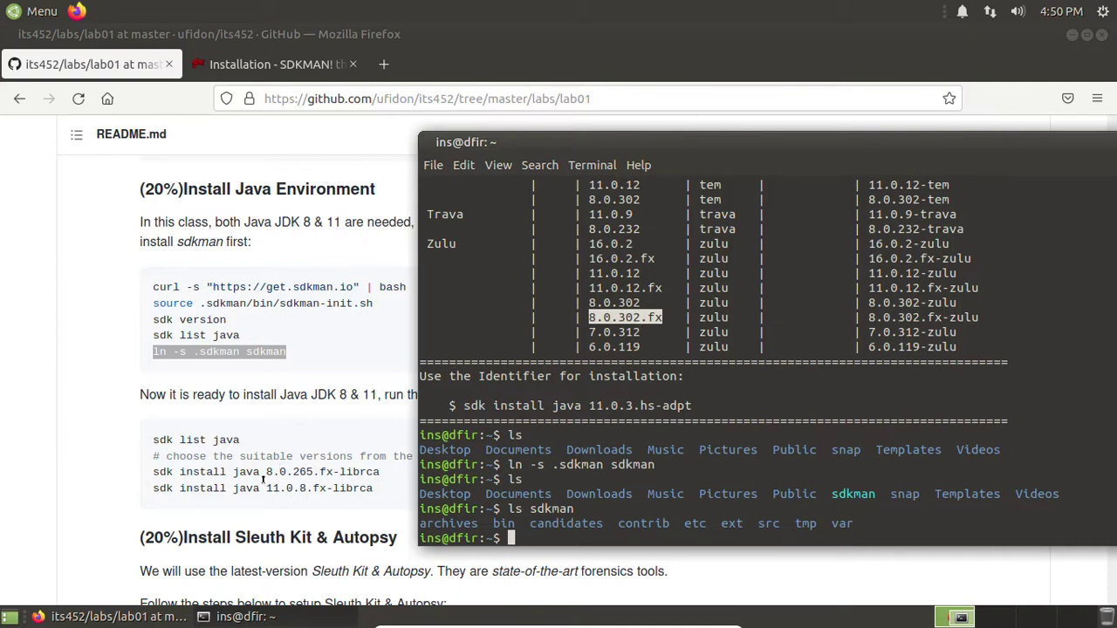
Step: Run sdk install java 8.0.302.fx with the version copied from the list, which fails as unavailable
{"action": "left_click", "coordinate": [684, 502]}
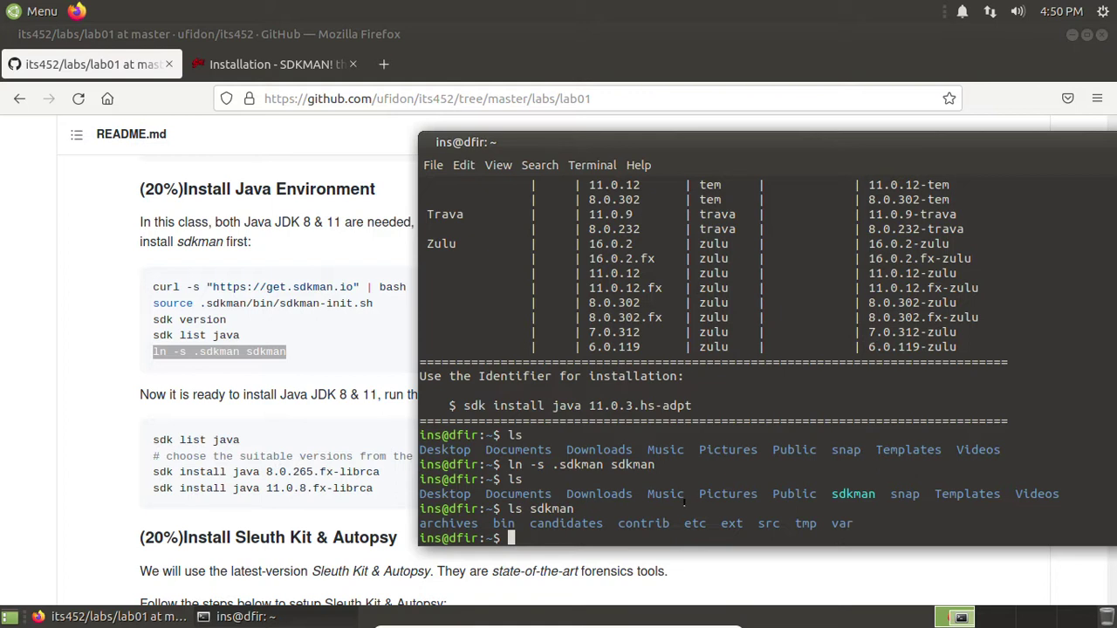
{"action": "type", "text": "sdk install java"}
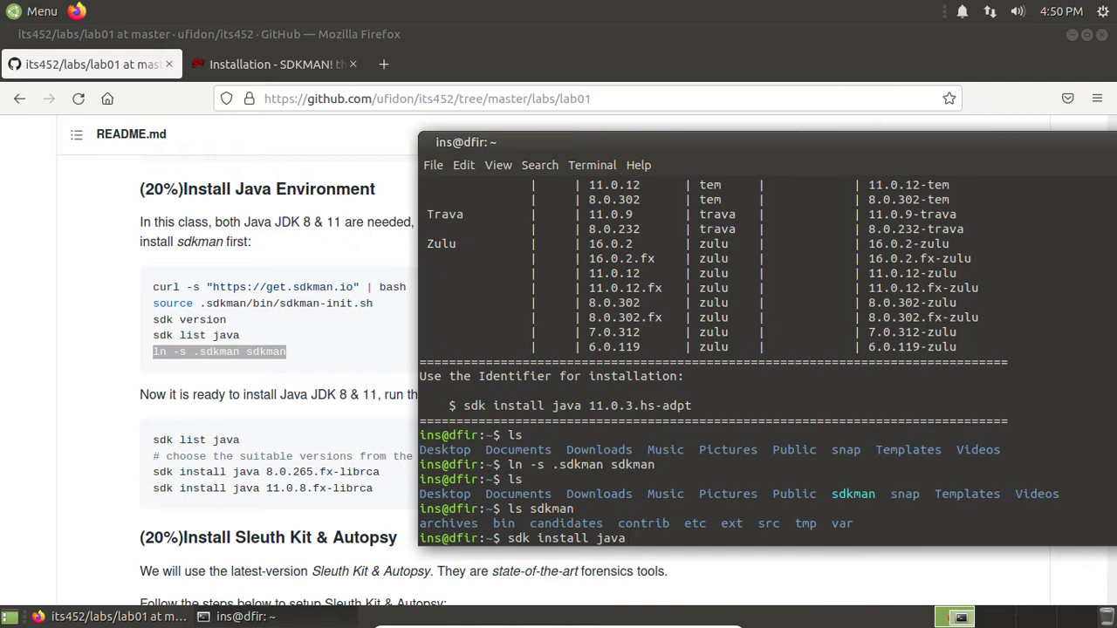
{"action": "double_click", "coordinate": [612, 316]}
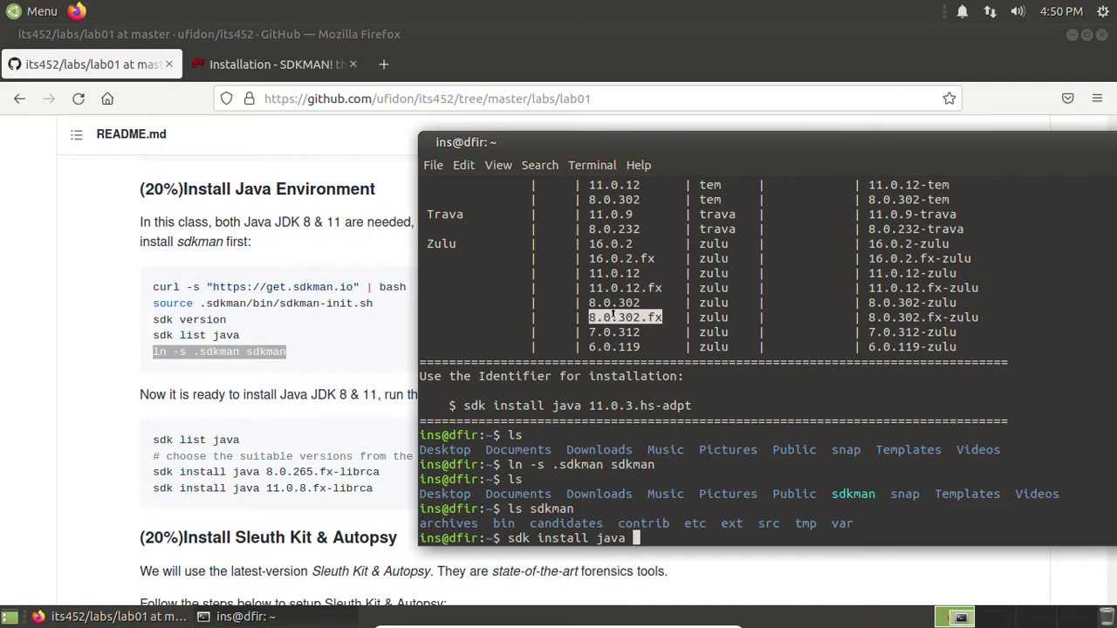
{"action": "right_click", "coordinate": [612, 316]}
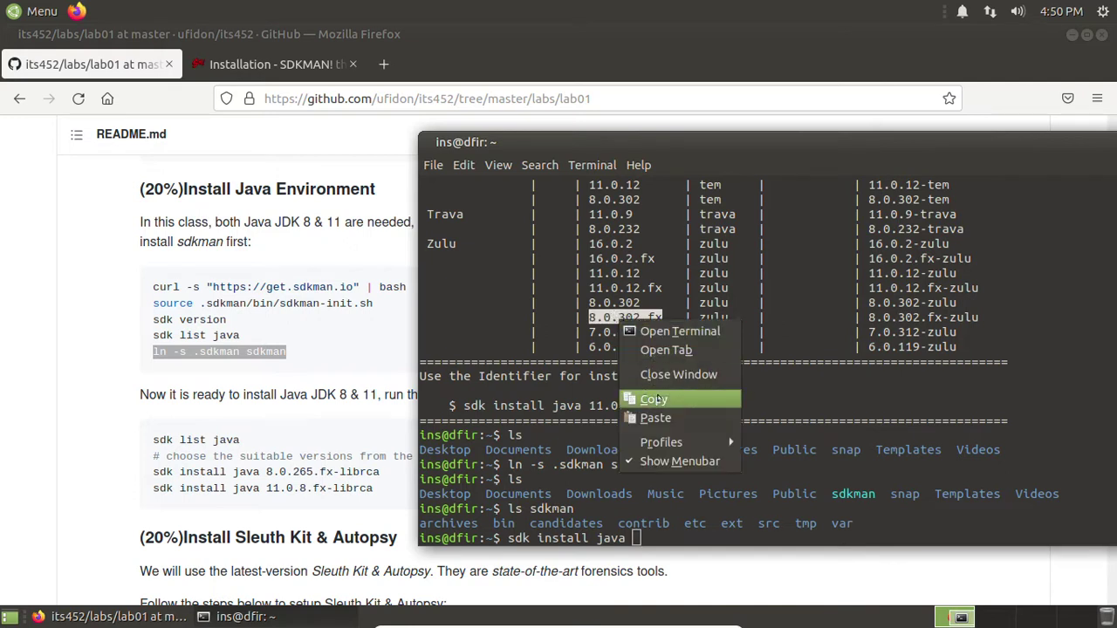
{"action": "left_click", "coordinate": [651, 397]}
{"action": "key", "text": "ctrl+shift+v"}
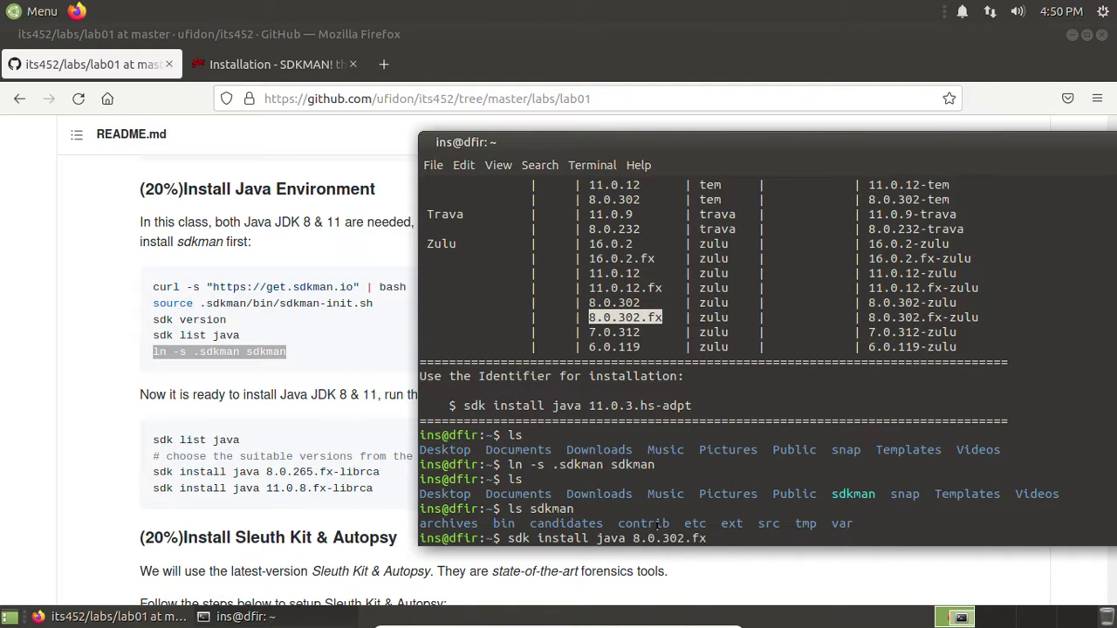
{"action": "key", "text": "Return"}
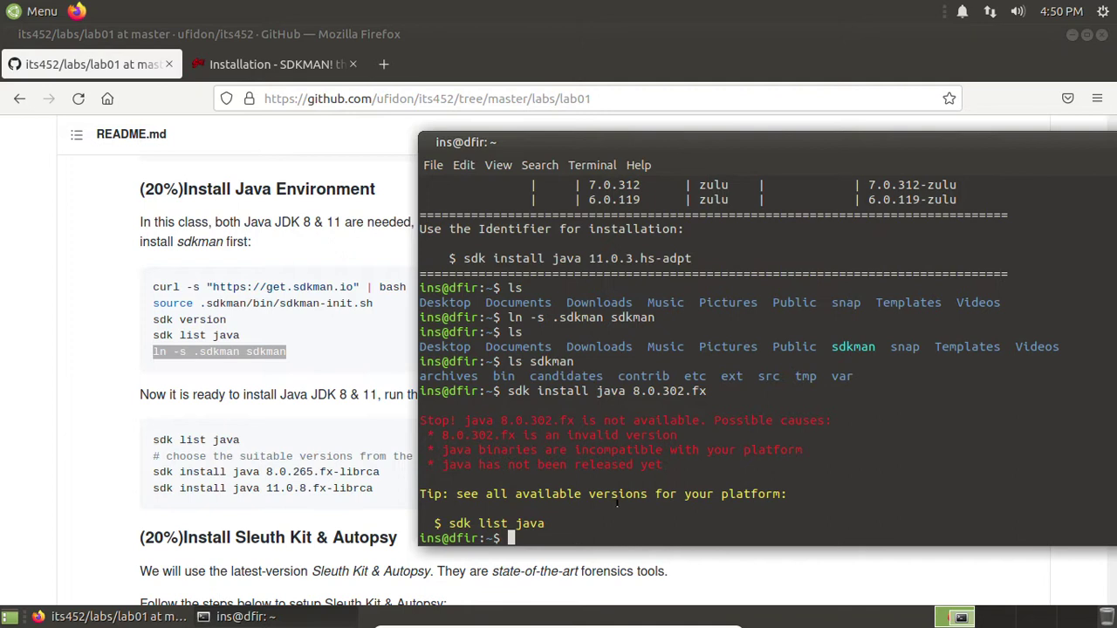
Step: Recall sdk install java 8.0.302.fx and scroll the version list to the 8.0.302.fx-zulu row
{"action": "key", "text": "Up"}
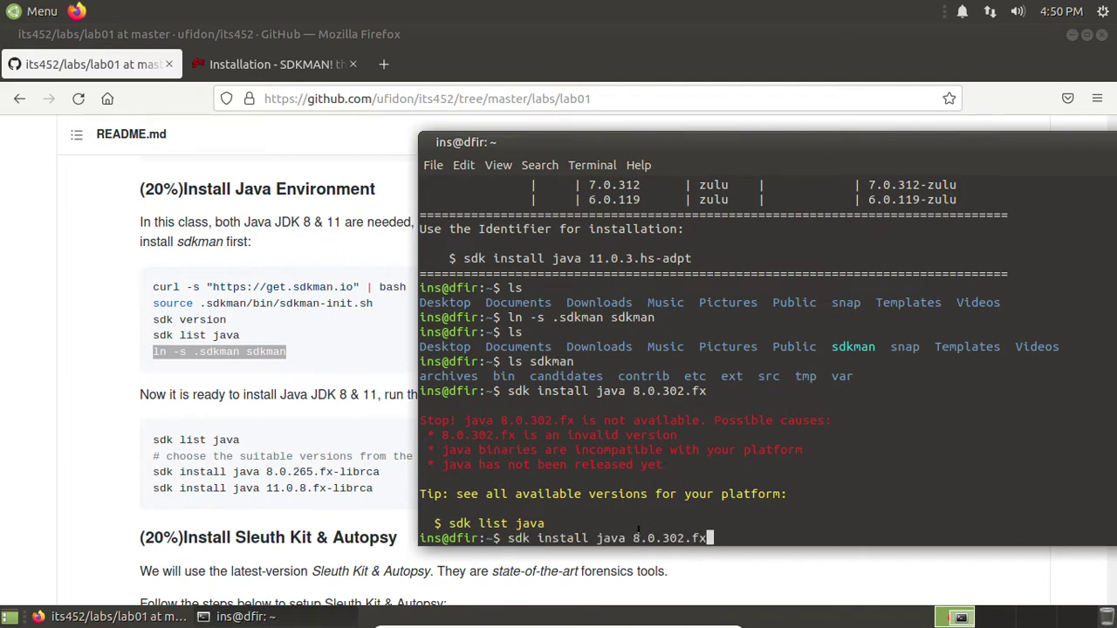
{"action": "scroll", "coordinate": [650, 300], "scroll_direction": "up", "scroll_amount": 1}
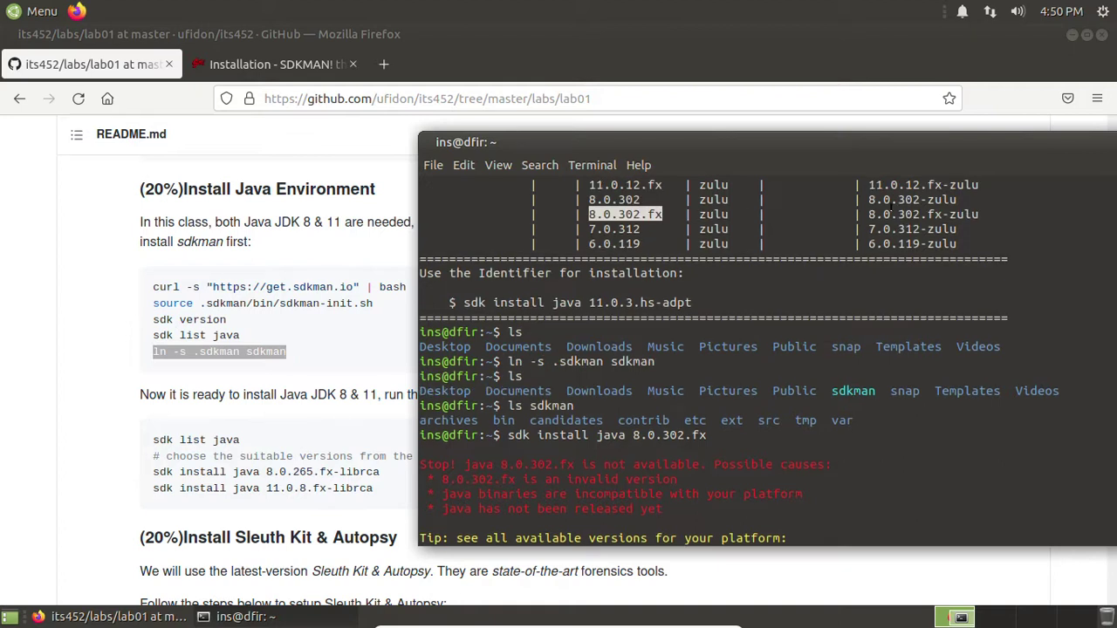
{"action": "triple_click", "coordinate": [892, 209]}
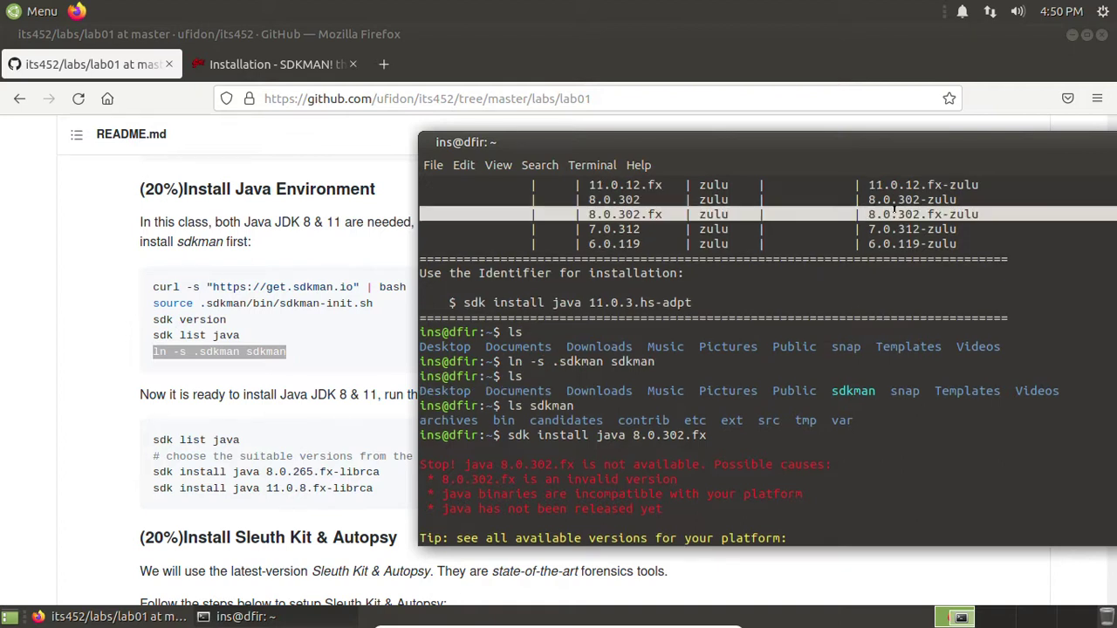
{"action": "scroll", "coordinate": [855, 311], "scroll_direction": "up", "scroll_amount": 2}
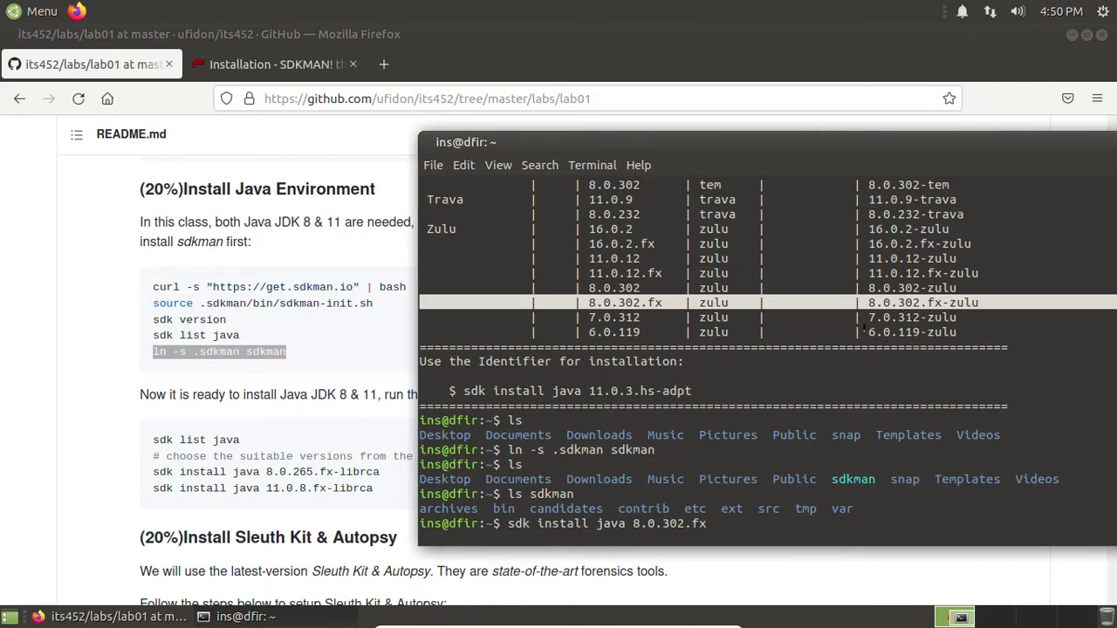
{"action": "left_click", "coordinate": [865, 301]}
{"action": "left_click_drag", "start_coordinate": [865, 302], "coordinate": [973, 301]}
{"action": "scroll", "coordinate": [891, 394], "scroll_direction": "up", "scroll_amount": 2}
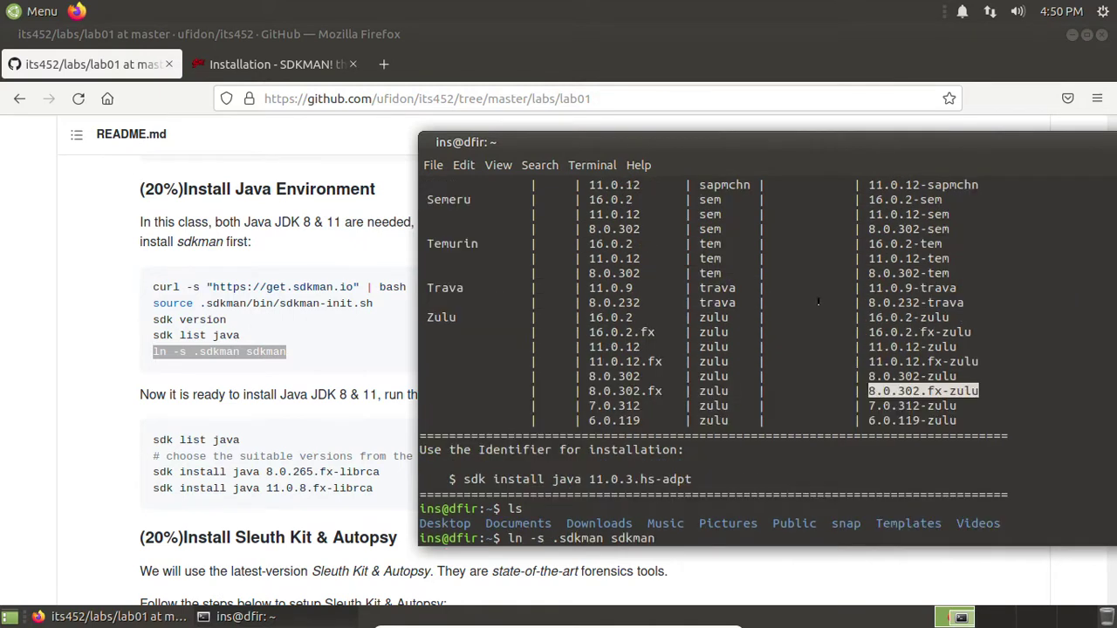
{"action": "scroll", "coordinate": [812, 302], "scroll_direction": "up", "scroll_amount": 6}
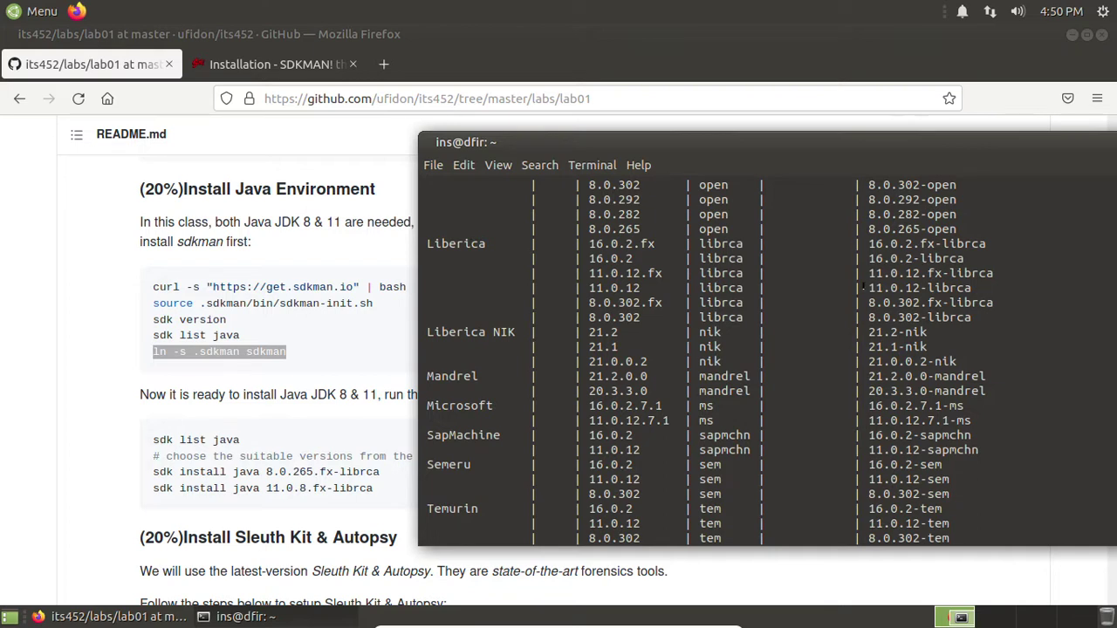
Step: Select and copy the 8.0.302.fx-zulu identifier from the Identifier column
{"action": "left_click_drag", "start_coordinate": [864, 302], "coordinate": [987, 298]}
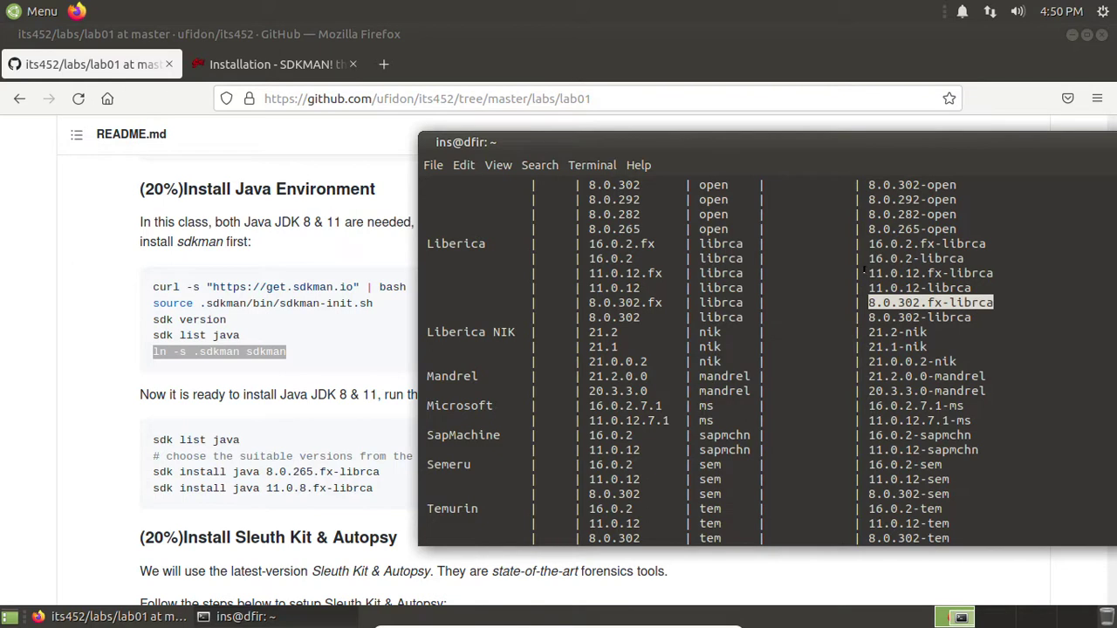
{"action": "left_click_drag", "start_coordinate": [866, 273], "coordinate": [996, 273]}
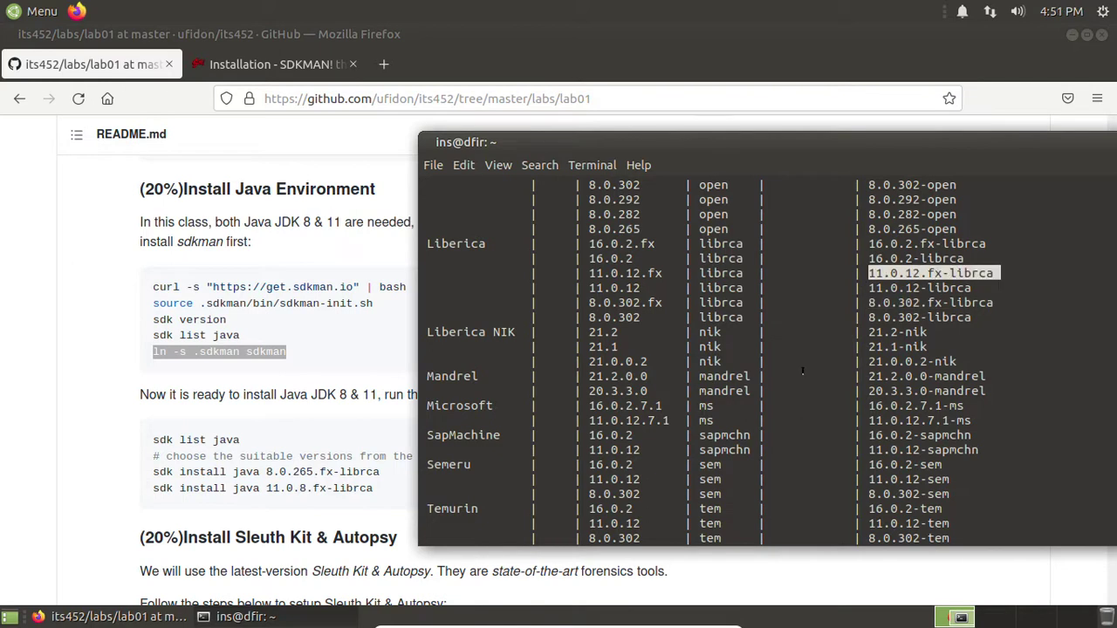
{"action": "scroll", "coordinate": [804, 371], "scroll_direction": "up", "scroll_amount": 7}
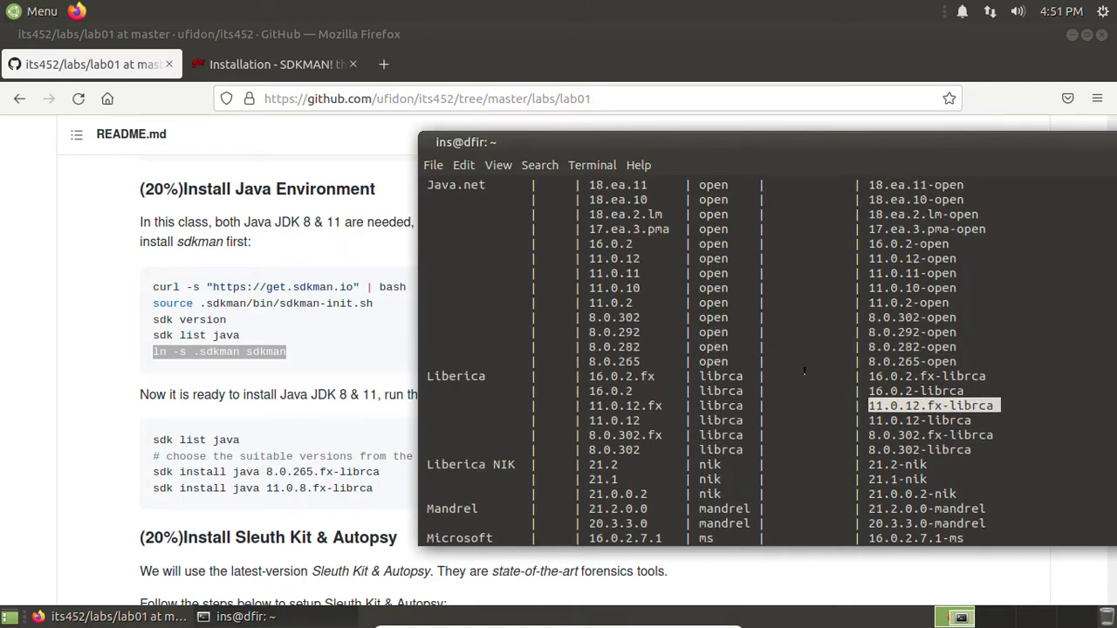
{"action": "scroll", "coordinate": [803, 371], "scroll_direction": "up", "scroll_amount": 5}
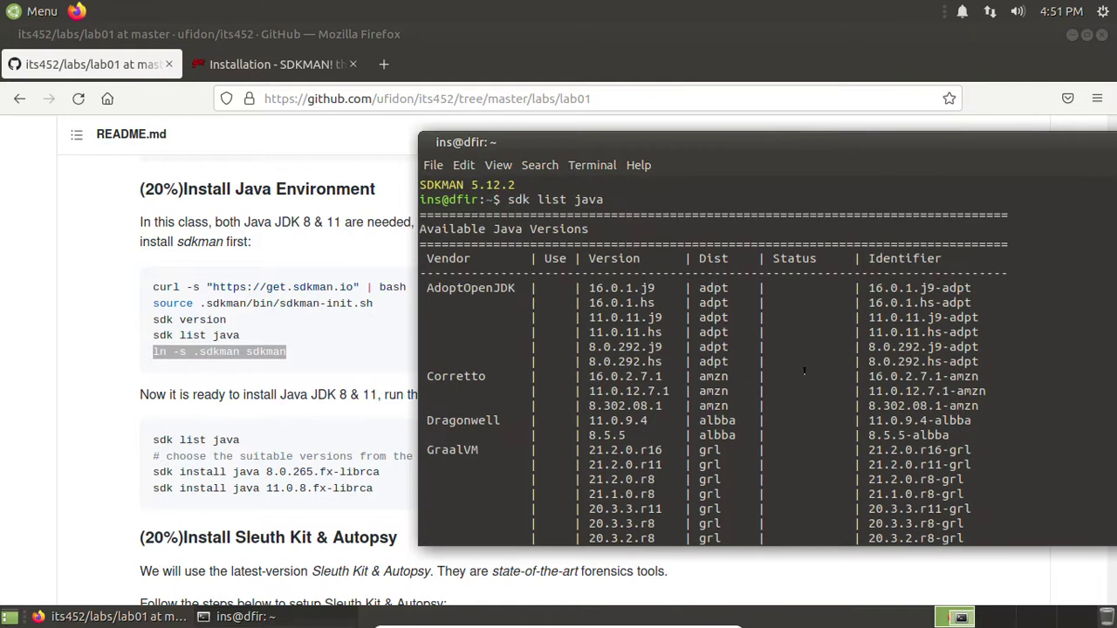
{"action": "scroll", "coordinate": [702, 410], "scroll_direction": "down", "scroll_amount": 10}
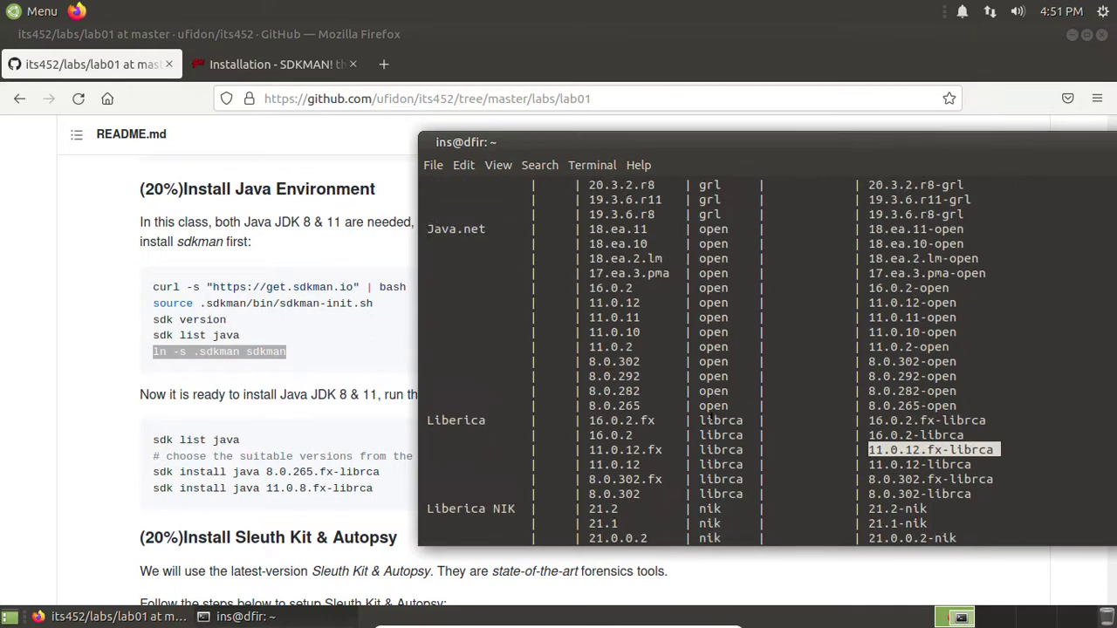
{"action": "scroll", "coordinate": [711, 421], "scroll_direction": "down", "scroll_amount": 2}
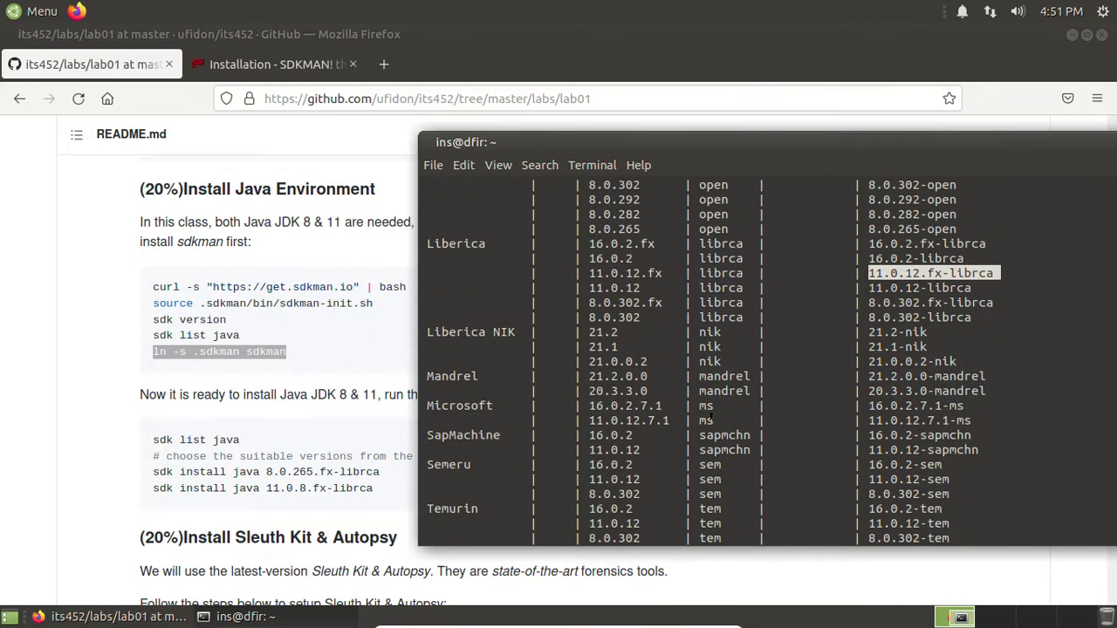
{"action": "scroll", "coordinate": [710, 420], "scroll_direction": "down", "scroll_amount": 15}
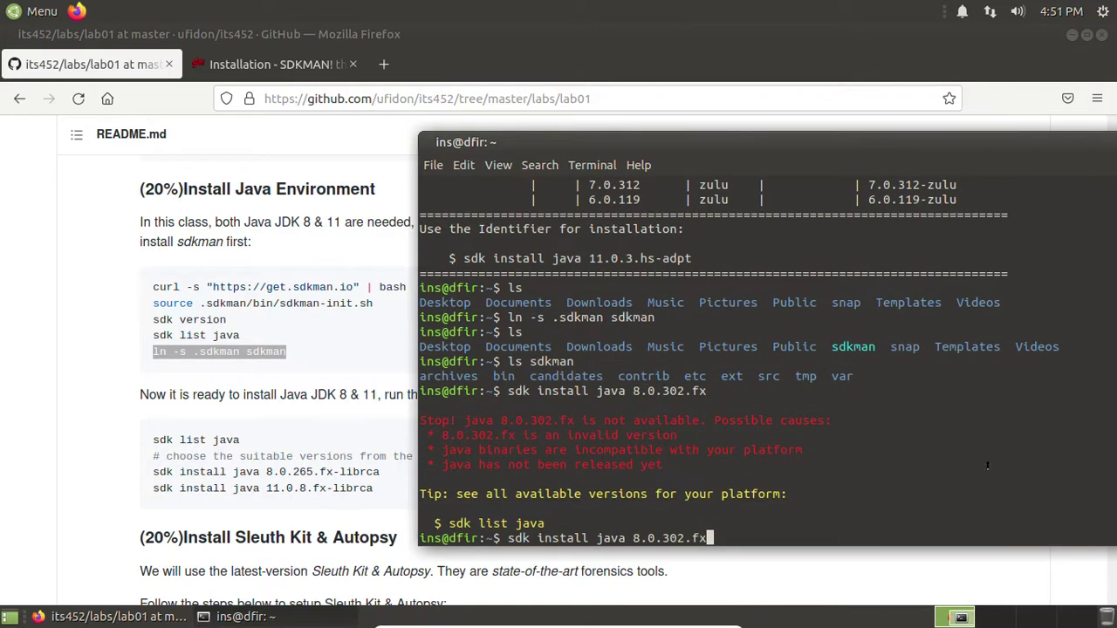
{"action": "scroll", "coordinate": [860, 376], "scroll_direction": "up", "scroll_amount": 2}
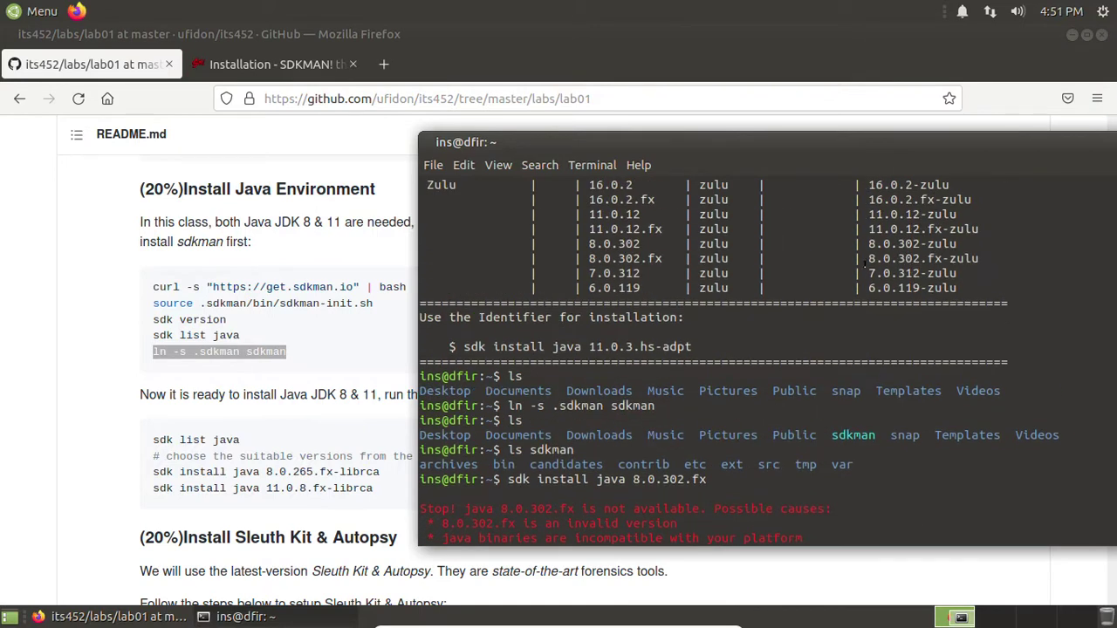
{"action": "left_click_drag", "start_coordinate": [863, 252], "coordinate": [984, 257]}
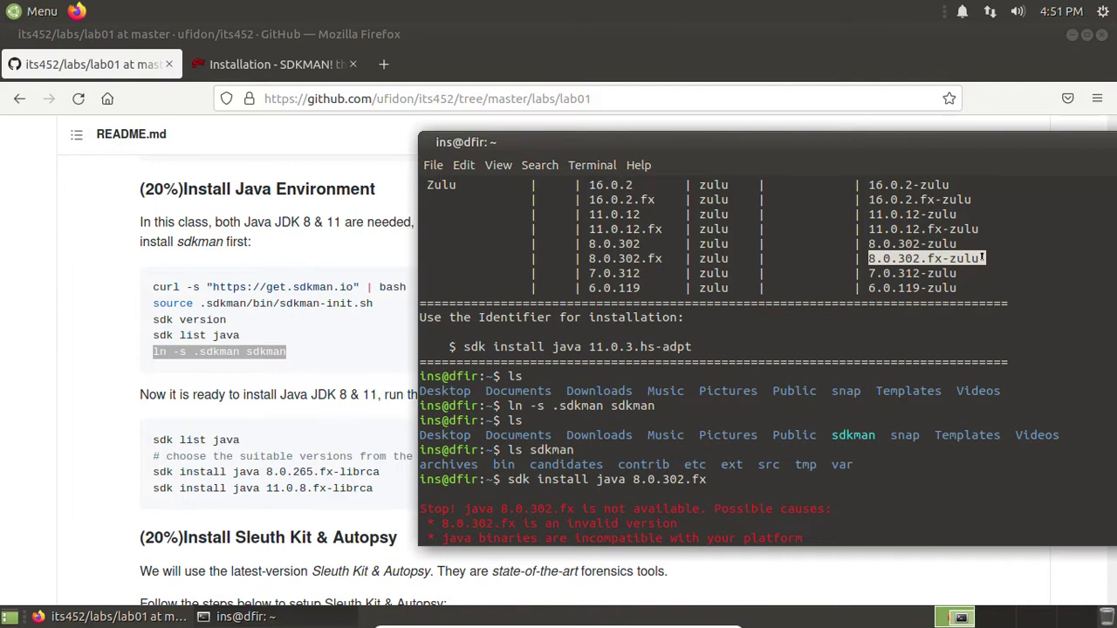
{"action": "right_click", "coordinate": [953, 257]}
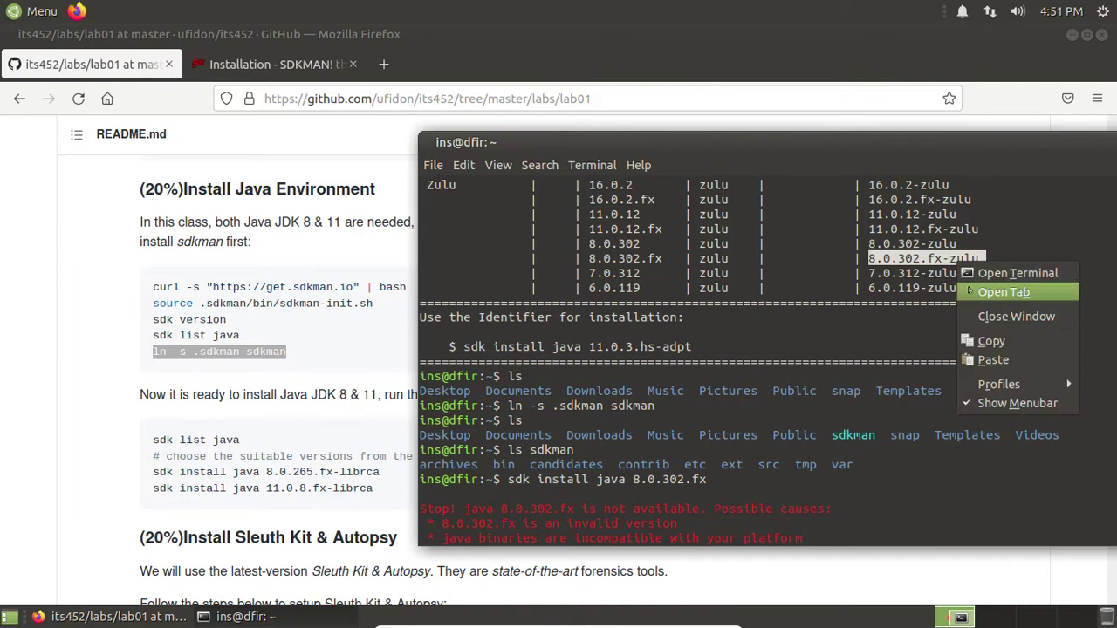
{"action": "left_click", "coordinate": [991, 340]}
Step: Install Java 8.0.302.fx-zulu by appending -zulu to the recalled install command
{"action": "key", "text": "Up"}
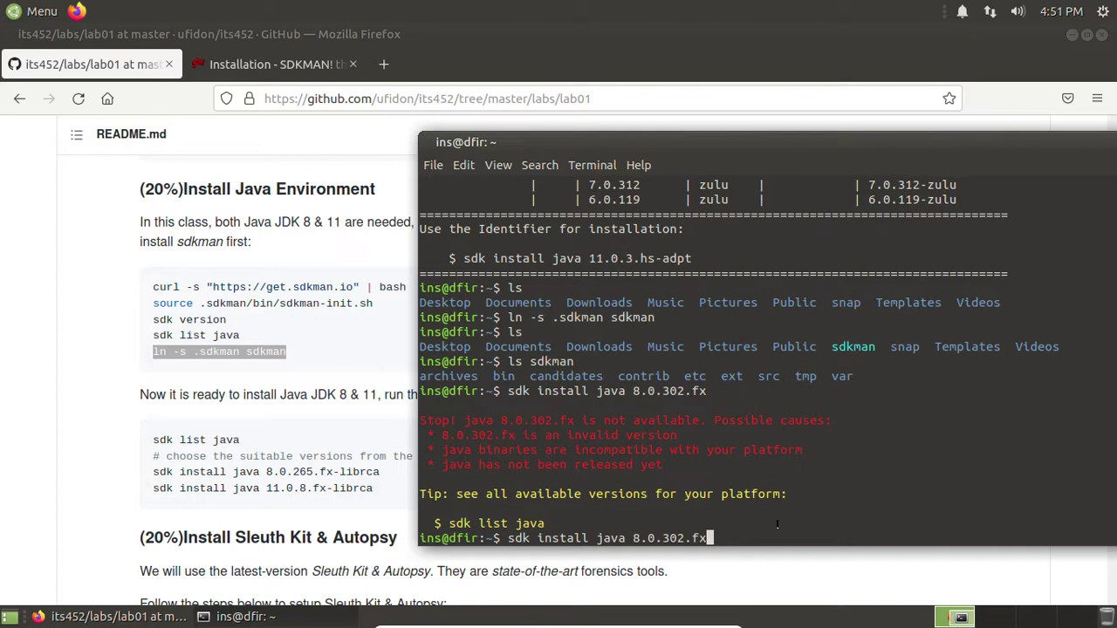
{"action": "type", "text": "-zulu"}
{"action": "key", "text": "Return"}
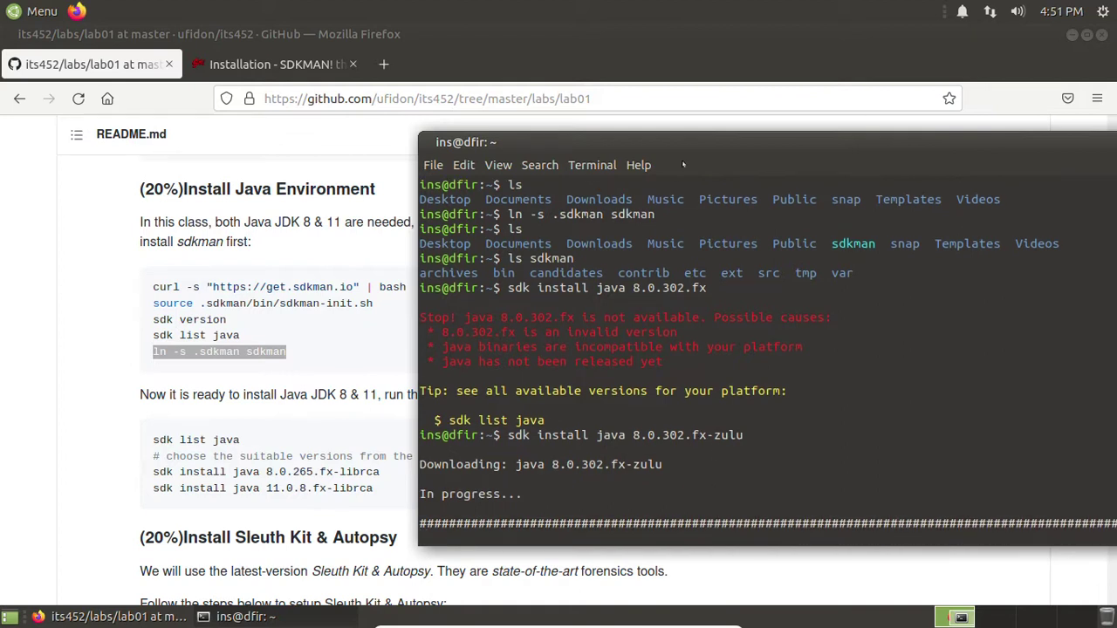
{"action": "left_click_drag", "start_coordinate": [710, 142], "coordinate": [654, 143]}
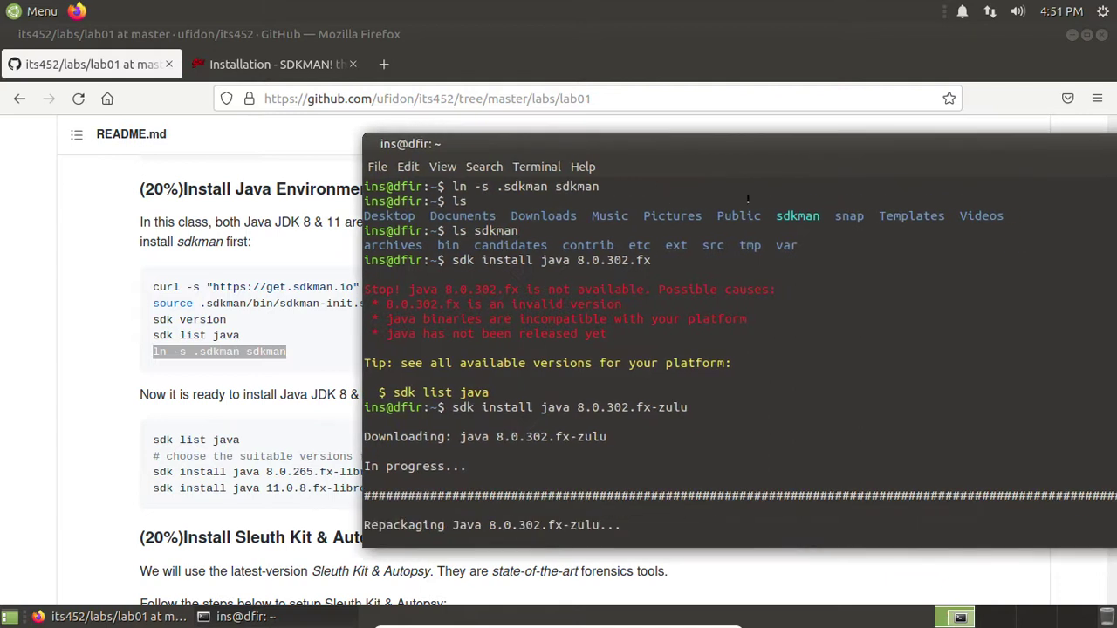
{"action": "left_click_drag", "start_coordinate": [761, 147], "coordinate": [578, 142]}
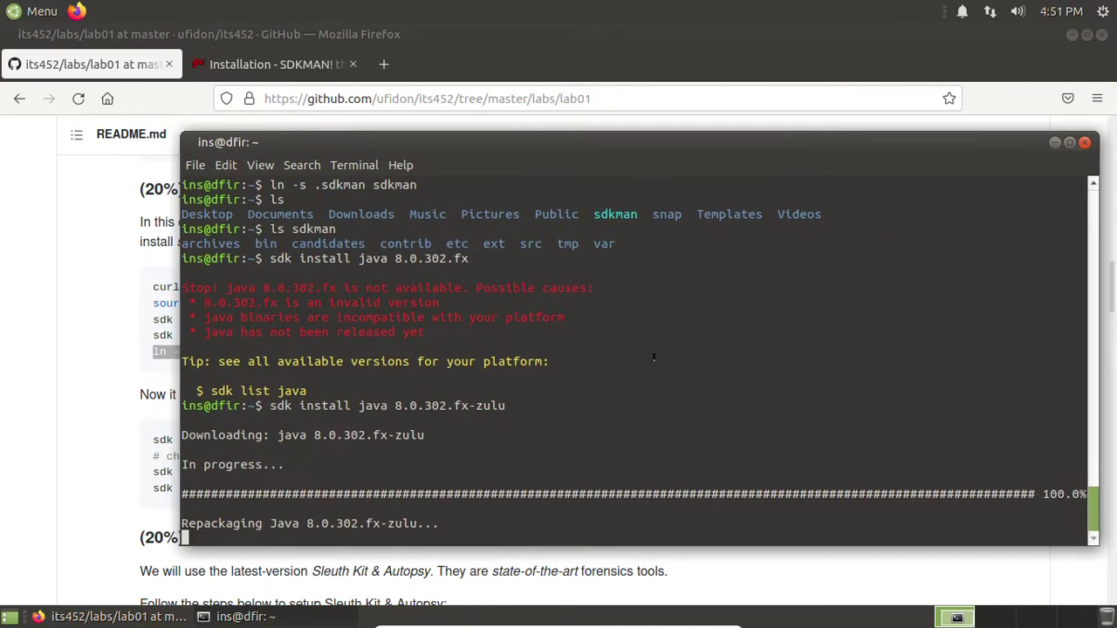
Step: Copy the 11.0.12.fx-zulu identifier from the Java version list
{"action": "scroll", "coordinate": [654, 357], "scroll_direction": "up", "scroll_amount": 5}
{"action": "double_click", "coordinate": [685, 214]}
{"action": "scroll", "coordinate": [685, 215], "scroll_direction": "up", "scroll_amount": 2}
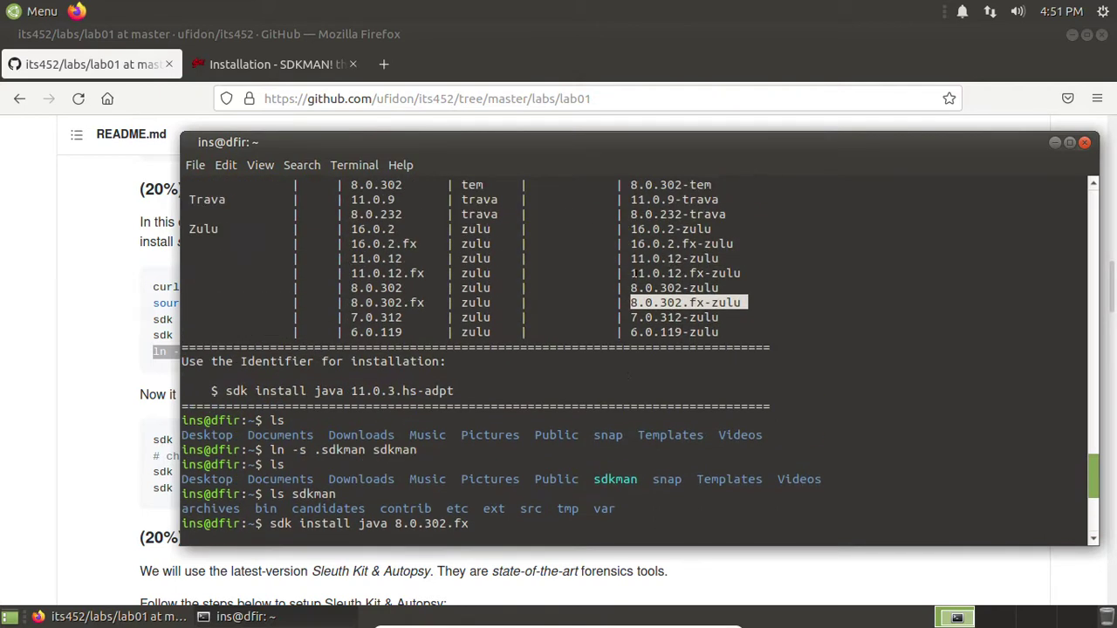
{"action": "double_click", "coordinate": [685, 273]}
{"action": "right_click", "coordinate": [681, 275]}
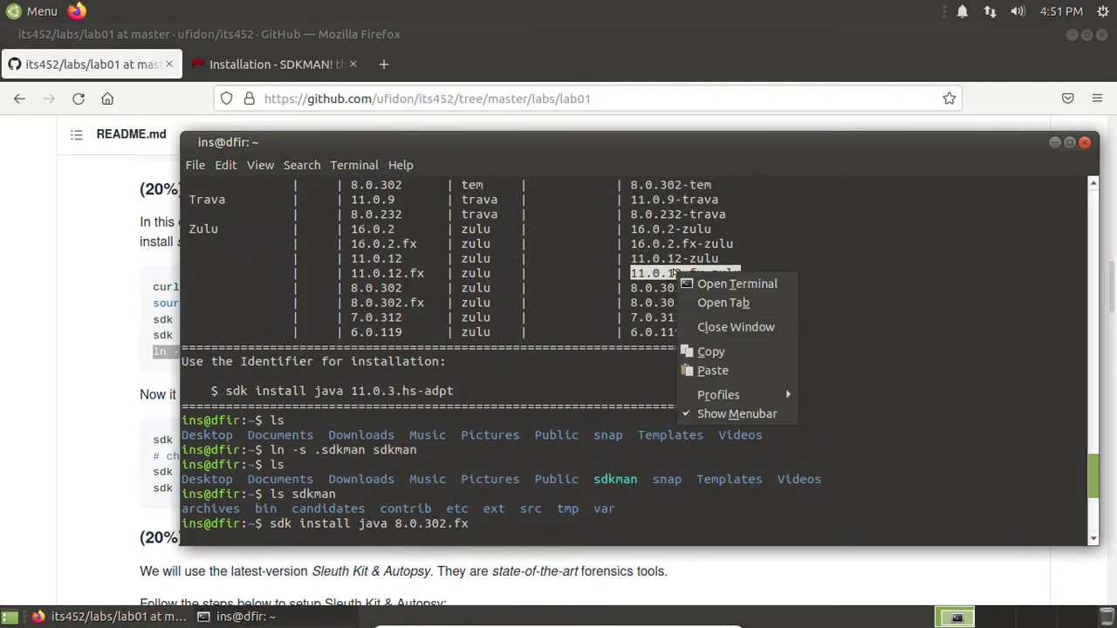
{"action": "left_click", "coordinate": [710, 351]}
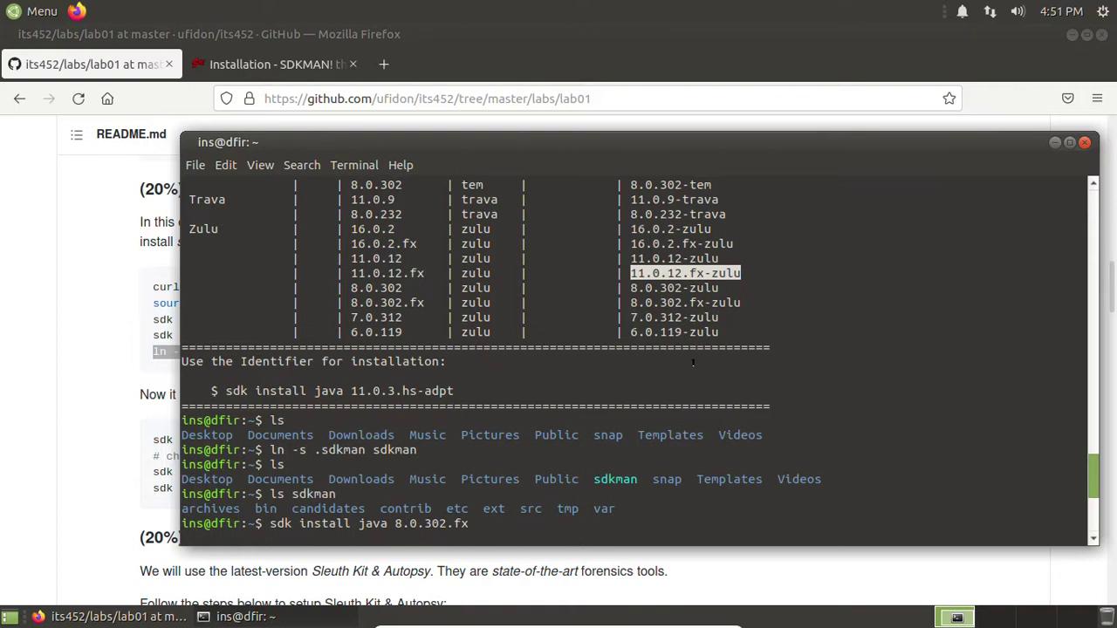
Step: Rerun the recalled install command with -zulu appended
{"action": "key", "text": "Return"}
{"action": "key", "text": "Up"}
{"action": "type", "text": "-zulu"}
{"action": "key", "text": "Return"}
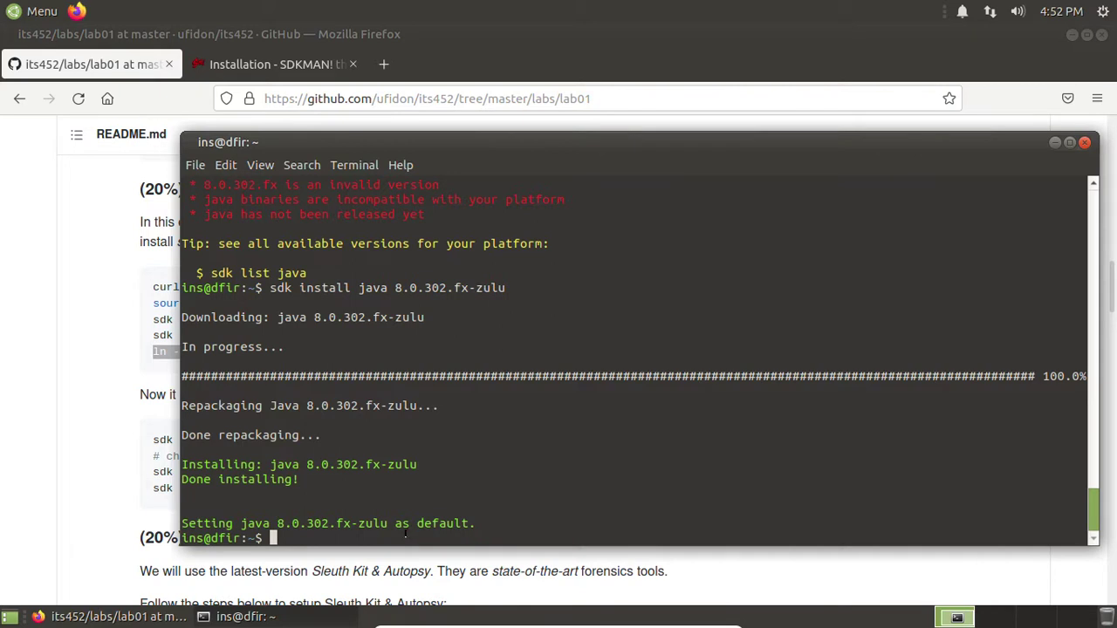
Step: Check that which java points to sdkman and java -version reports openjdk 1.8.0_302 Zulu
{"action": "type", "text": "which java"}
{"action": "key", "text": "Return"}
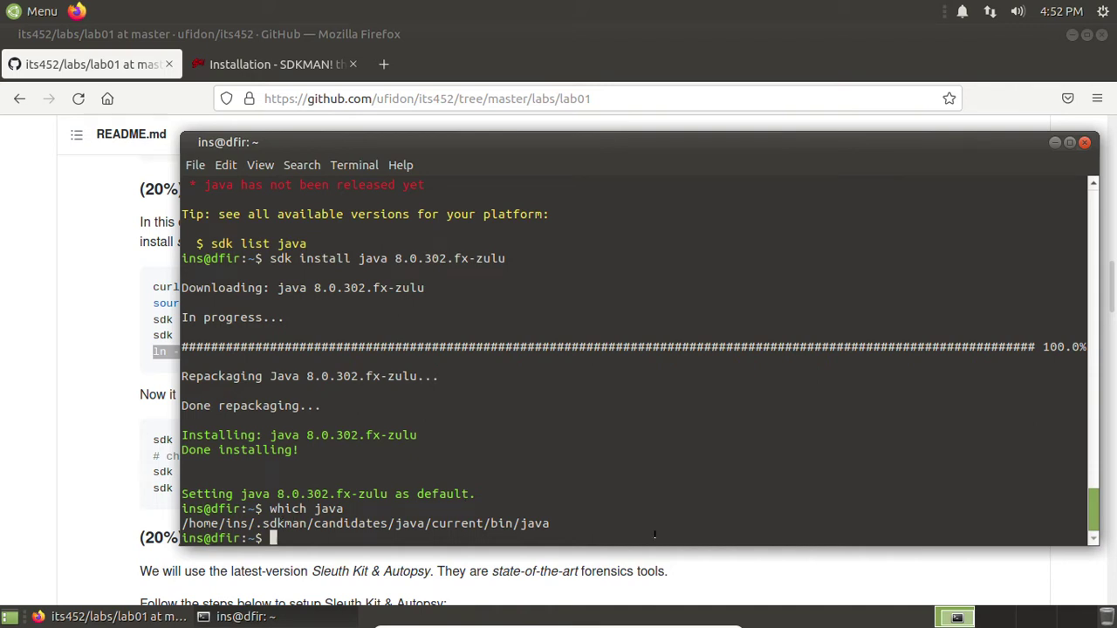
{"action": "type", "text": "java -version"}
{"action": "key", "text": "Return"}
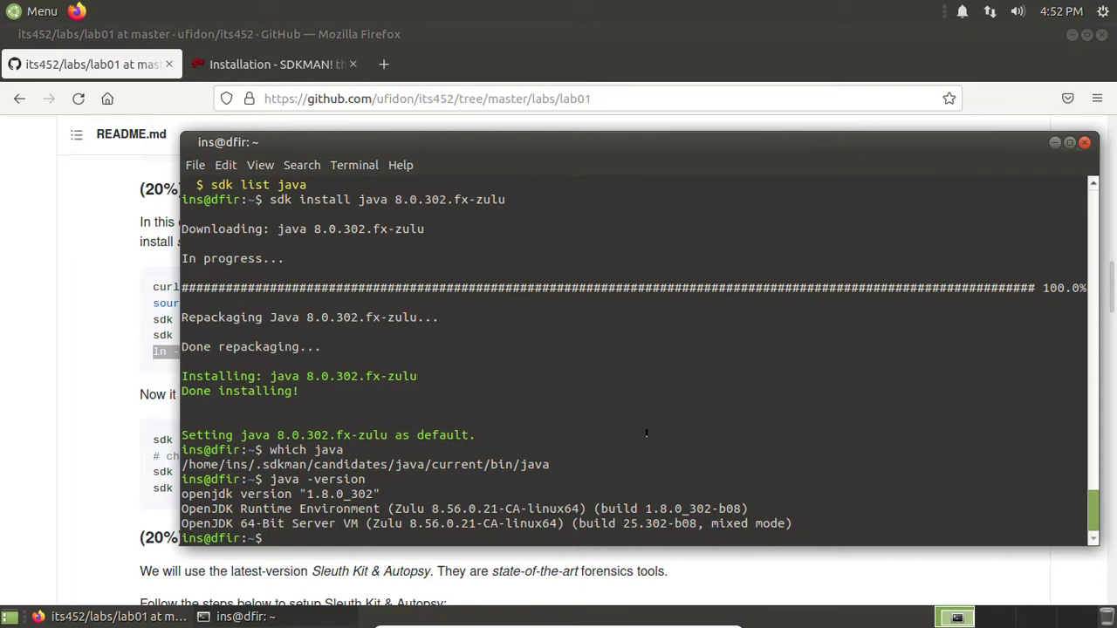
{"action": "type", "text": "sdk install java "}
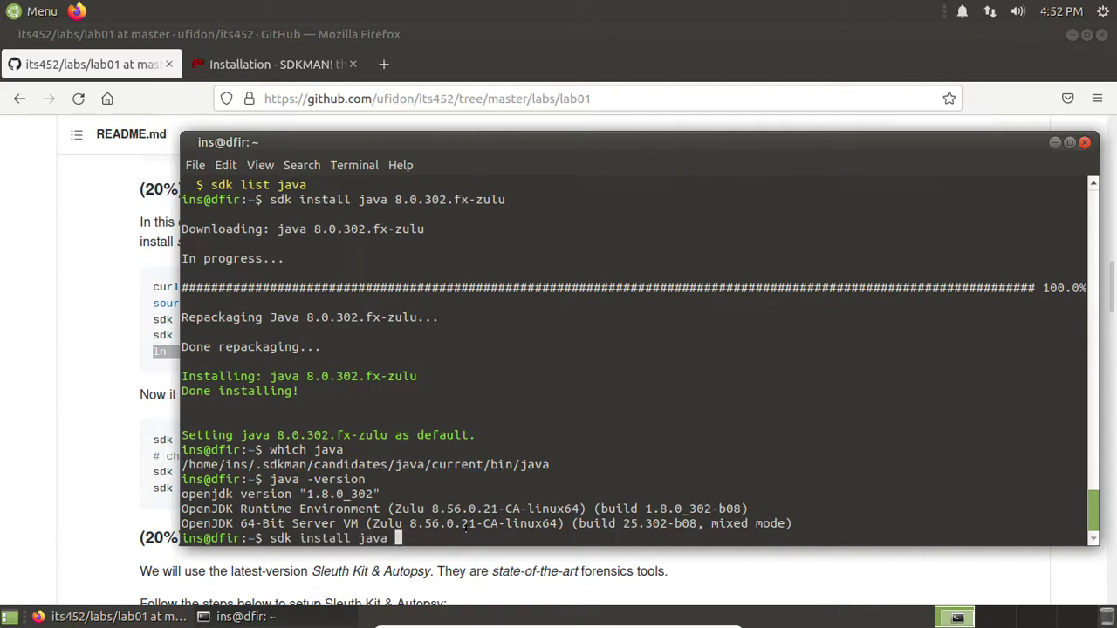
{"action": "type", "text": "11.0.12.fx-zulu"}
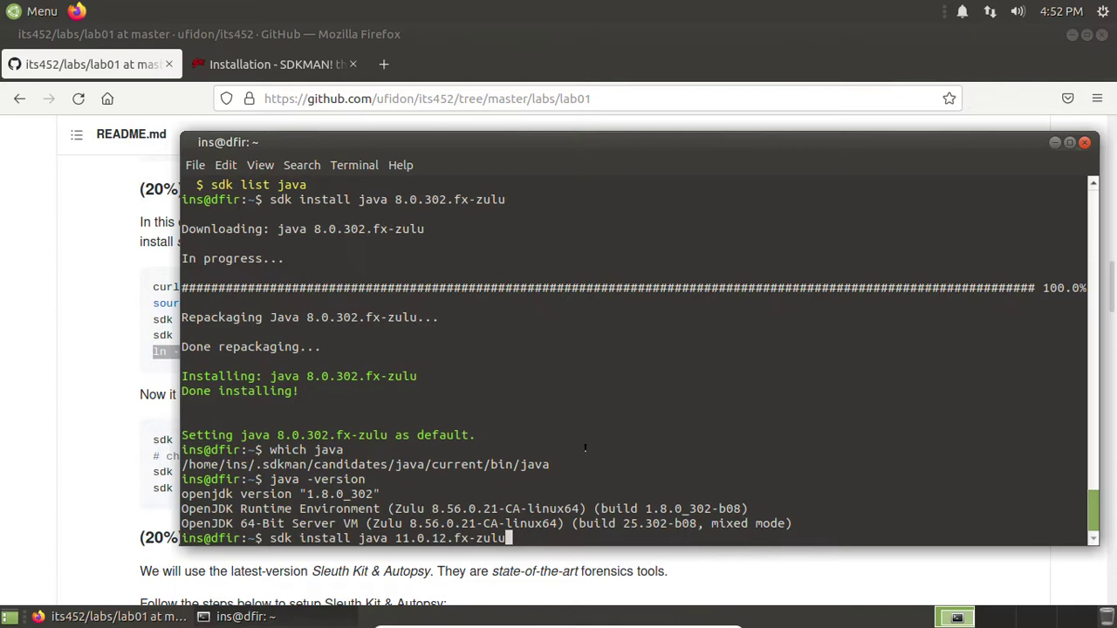
Step: Install Java 11.0.12.fx-zulu, answering n so 8.0.302.fx-zulu remains the default
{"action": "key", "text": "Return"}
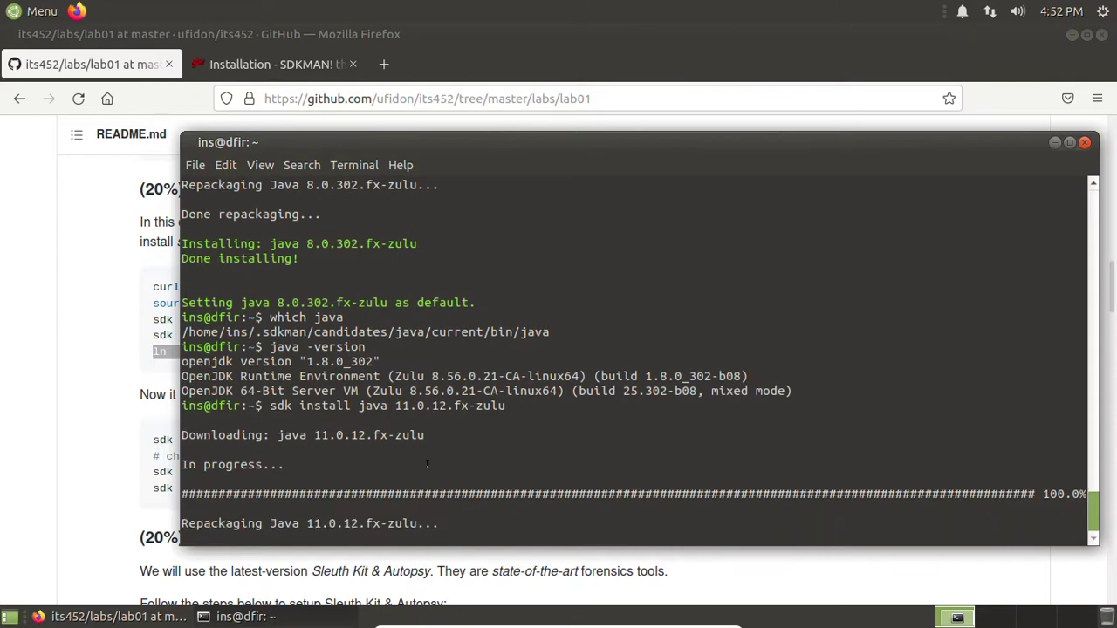
{"action": "left_click", "coordinate": [117, 423]}
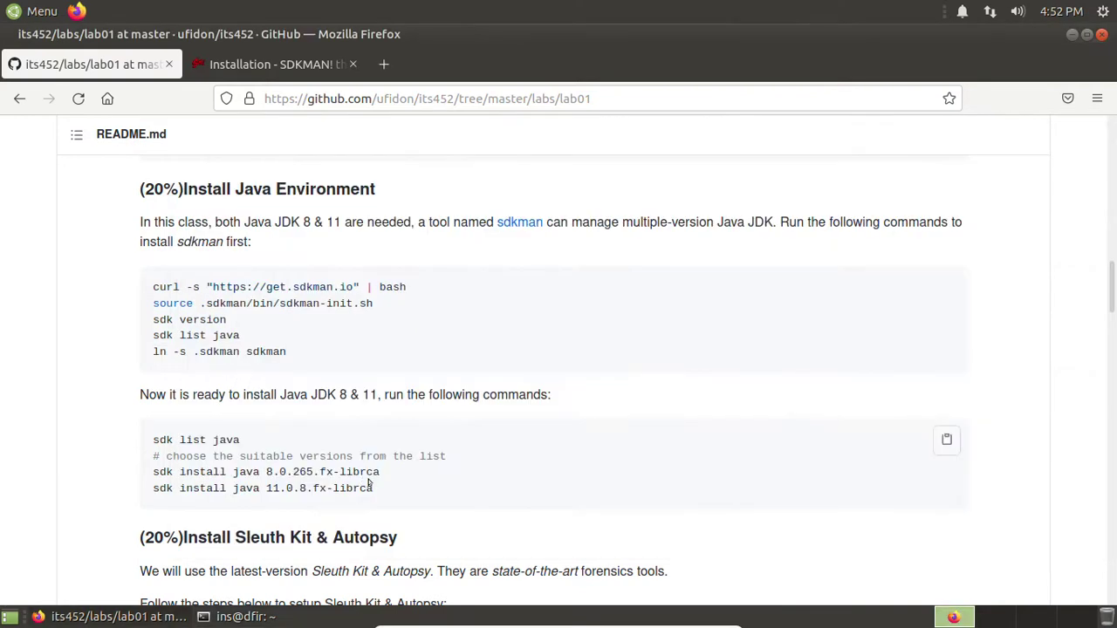
{"action": "double_click", "coordinate": [353, 471]}
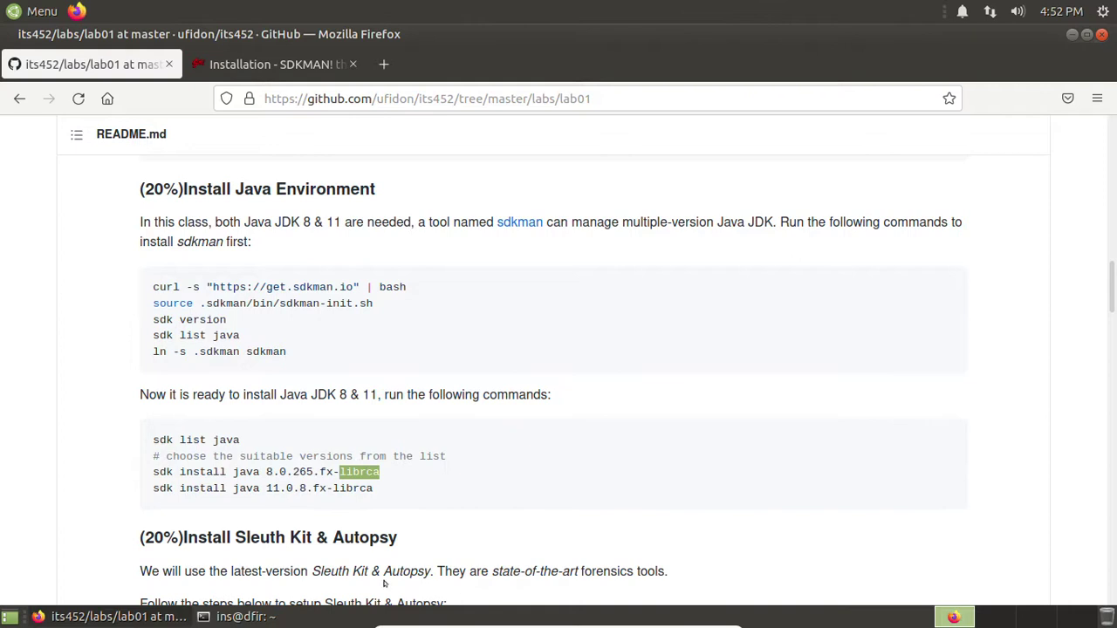
{"action": "left_click", "coordinate": [247, 617]}
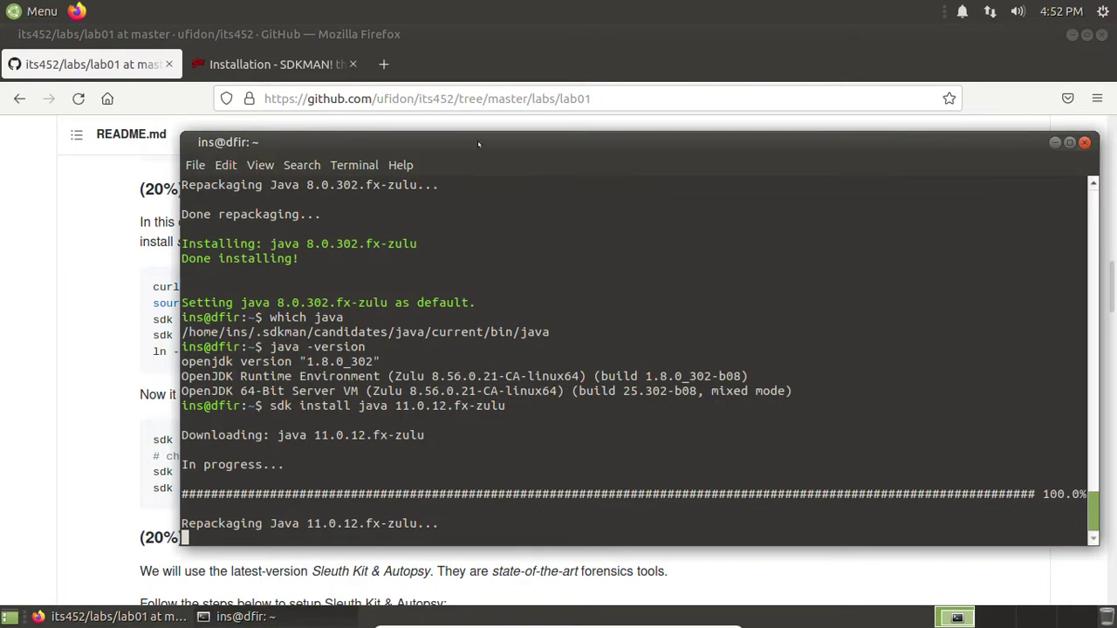
{"action": "left_click_drag", "start_coordinate": [478, 144], "coordinate": [492, 135]}
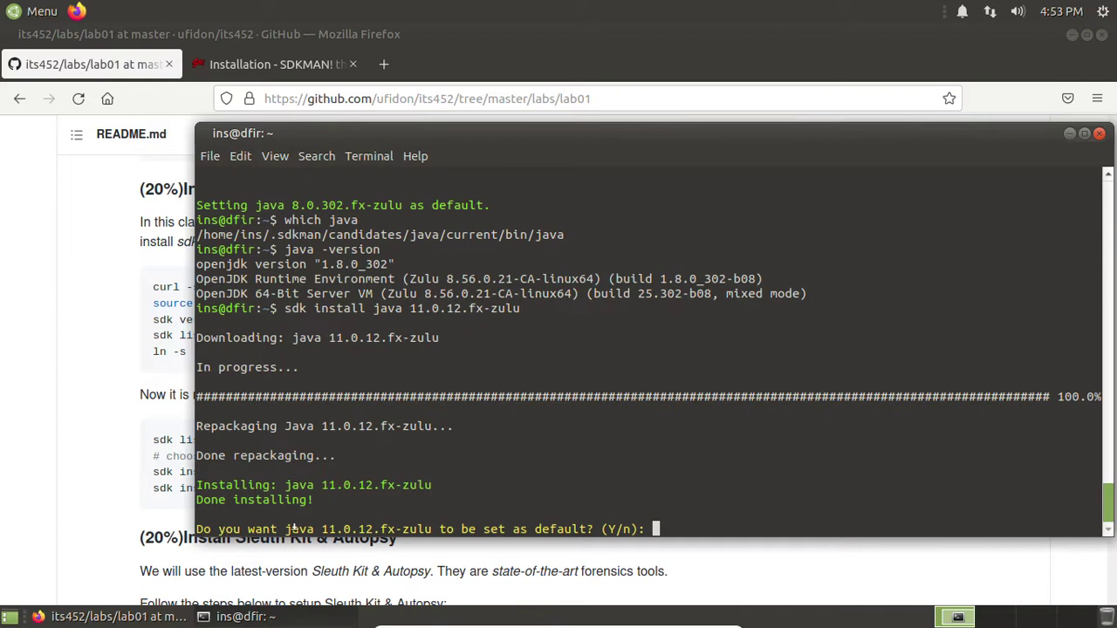
{"action": "left_click_drag", "start_coordinate": [465, 137], "coordinate": [463, 95]}
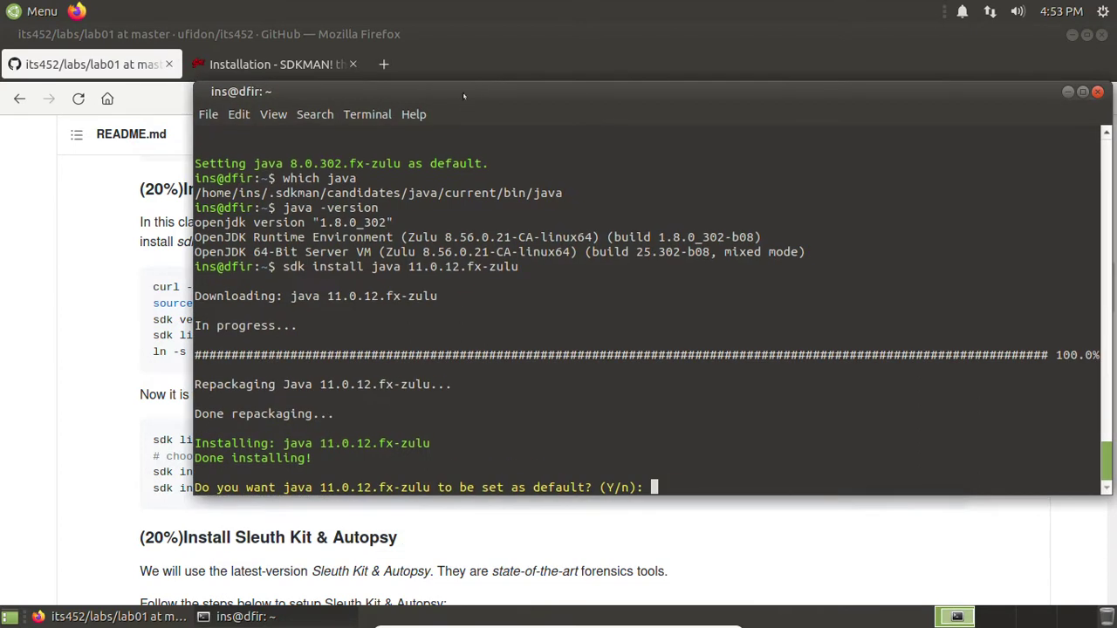
{"action": "type", "text": "n"}
{"action": "key", "text": "Return"}
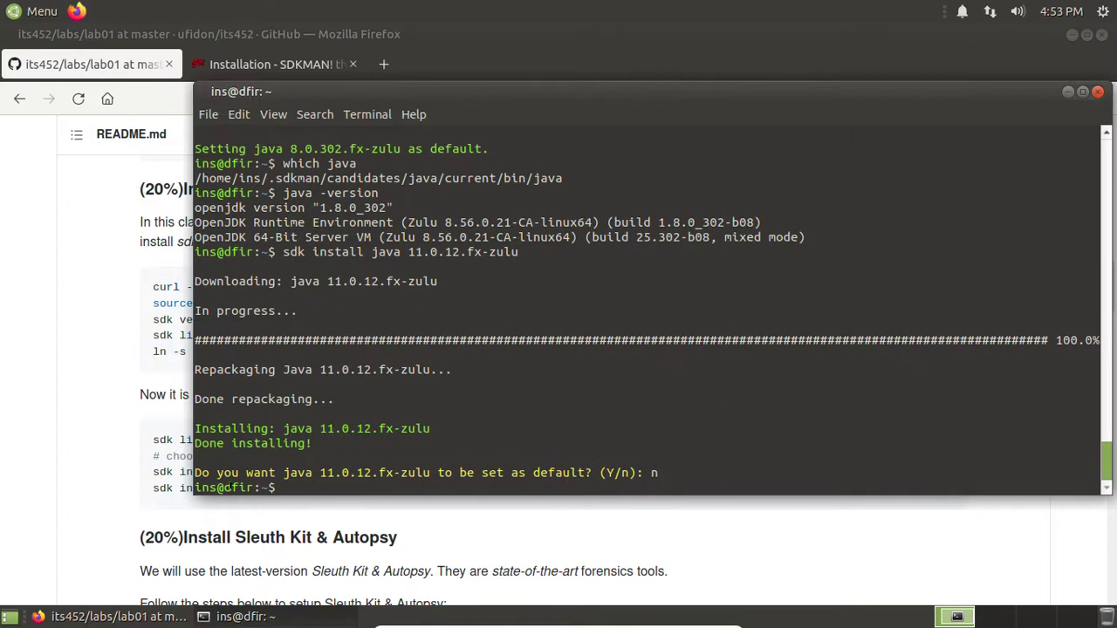
{"action": "left_click", "coordinate": [123, 487]}
Step: Open the Install Sleuth Kit & Autopsy section's source code link to sleuthkit.org in a new tab
{"action": "left_click", "coordinate": [271, 489]}
{"action": "scroll", "coordinate": [280, 467], "scroll_direction": "down", "scroll_amount": 4}
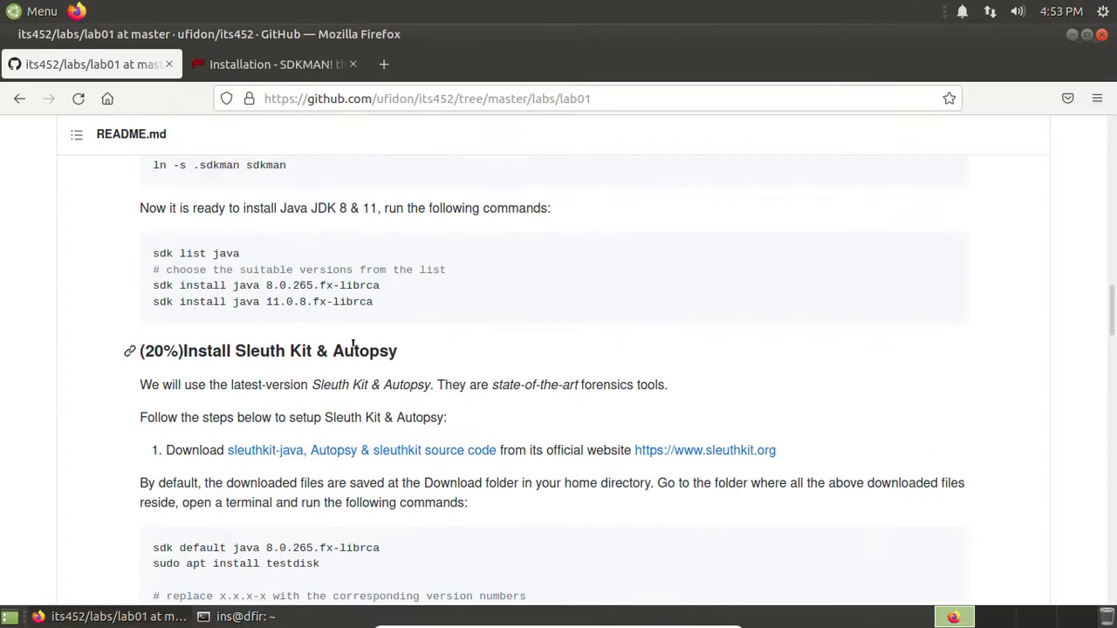
{"action": "scroll", "coordinate": [440, 361], "scroll_direction": "down", "scroll_amount": 4}
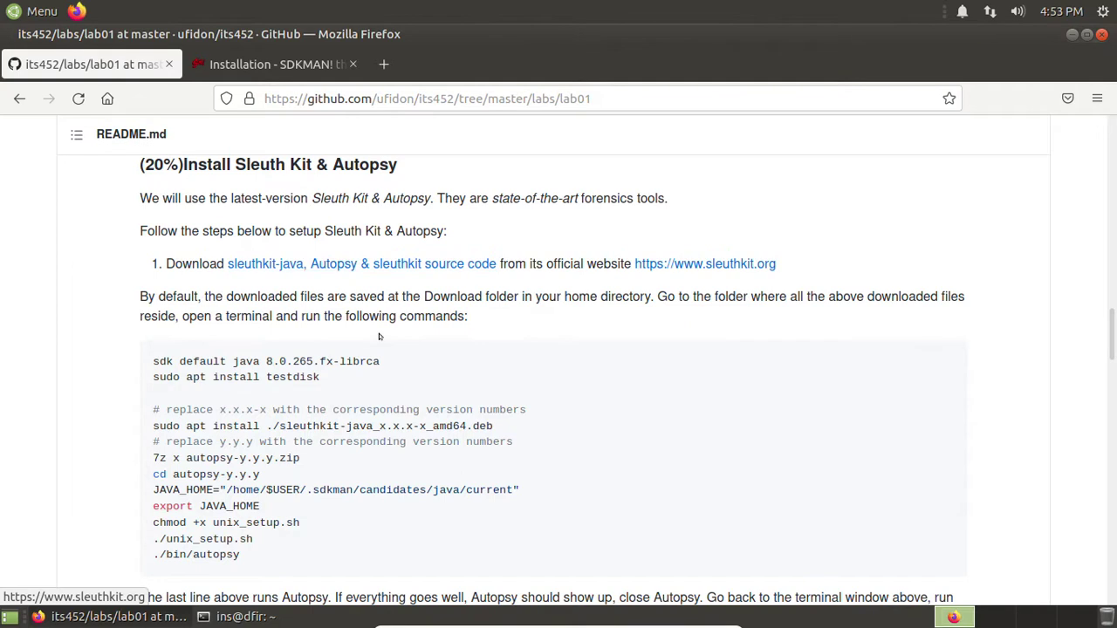
{"action": "scroll", "coordinate": [262, 349], "scroll_direction": "down", "scroll_amount": 2}
{"action": "scroll", "coordinate": [177, 311], "scroll_direction": "up", "scroll_amount": 2}
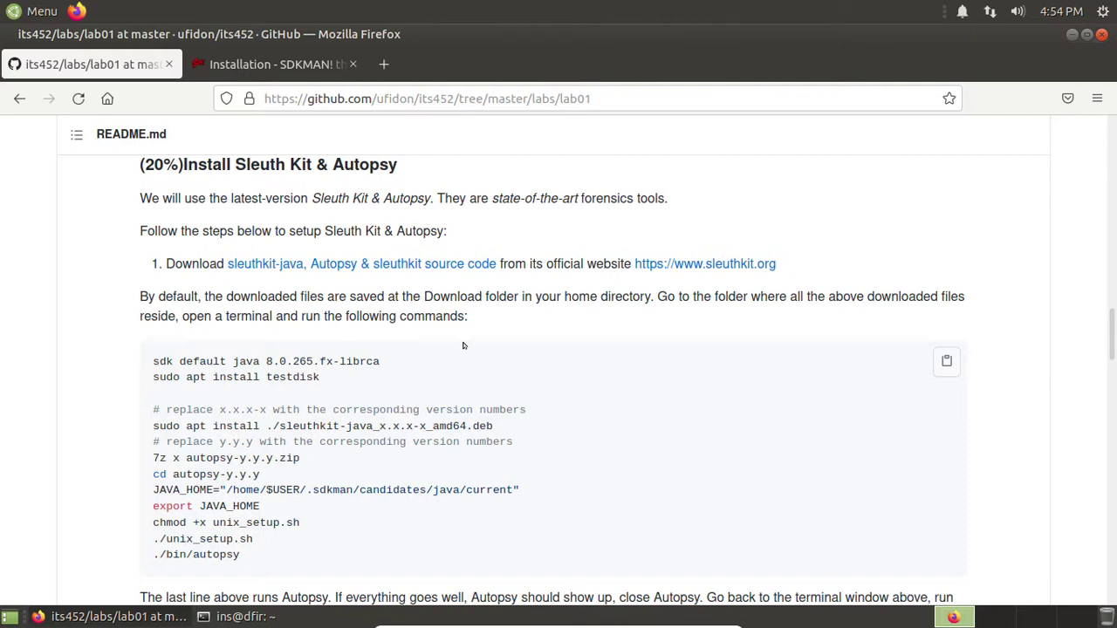
{"action": "right_click", "coordinate": [382, 264]}
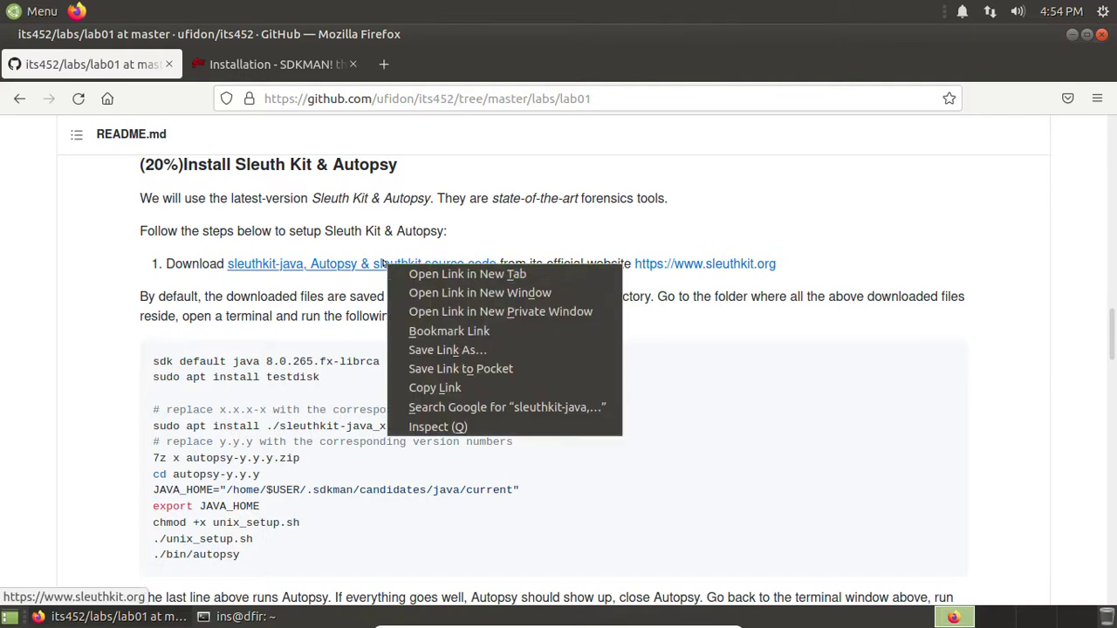
{"action": "left_click", "coordinate": [463, 274]}
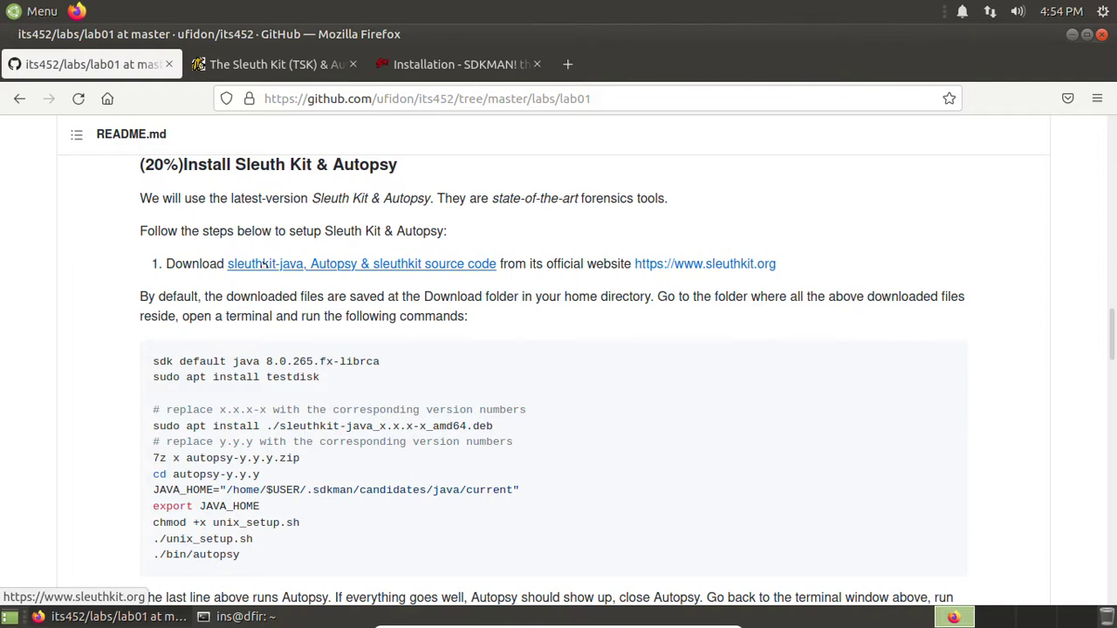
Step: Open The Sleuth Kit's Download page in a new tab and switch to it
{"action": "left_click", "coordinate": [268, 70]}
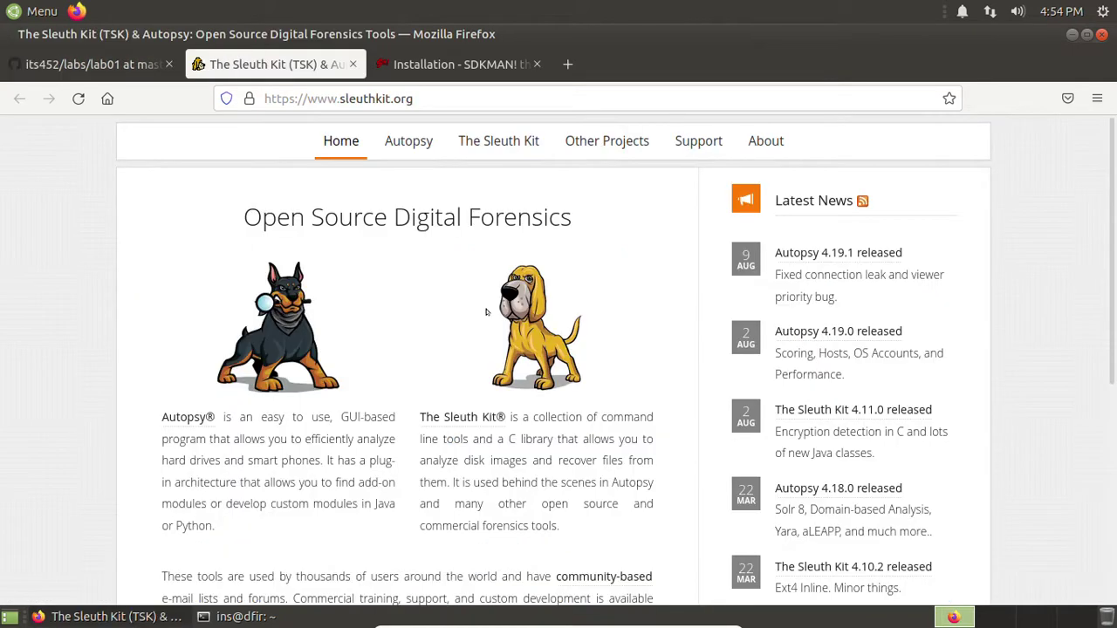
{"action": "mouse_move", "coordinate": [498, 144]}
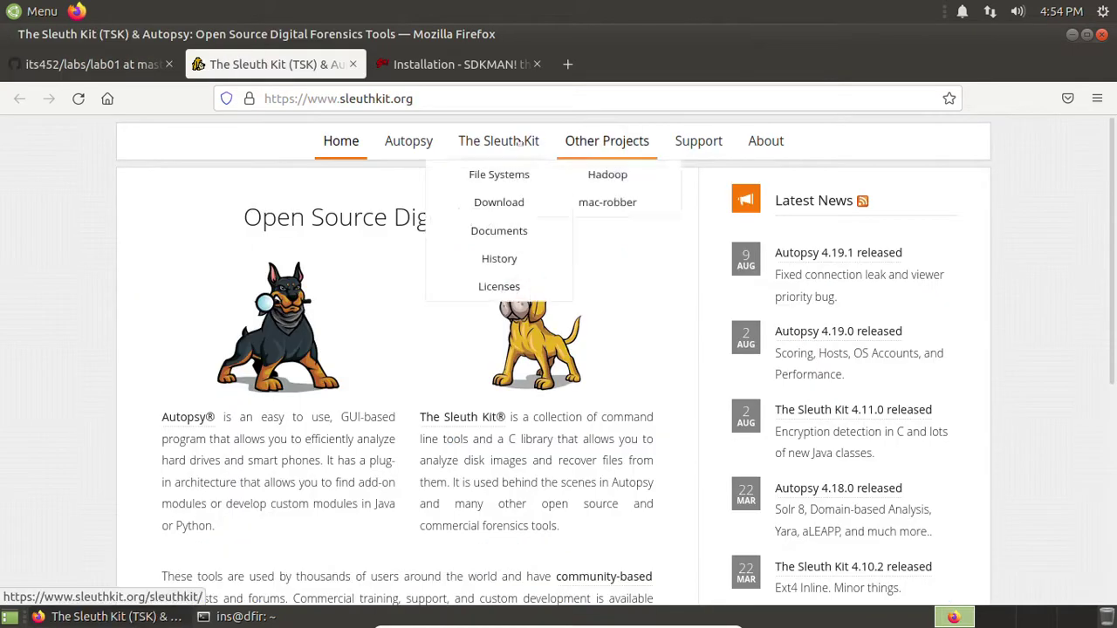
{"action": "right_click", "coordinate": [491, 203]}
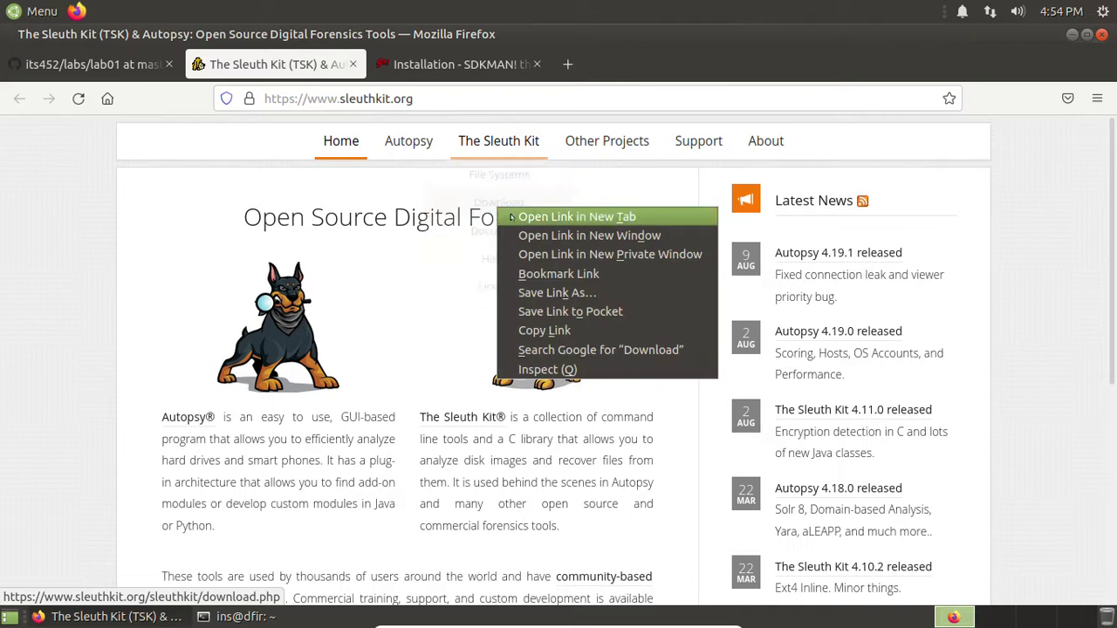
{"action": "left_click", "coordinate": [532, 218]}
{"action": "left_click", "coordinate": [404, 65]}
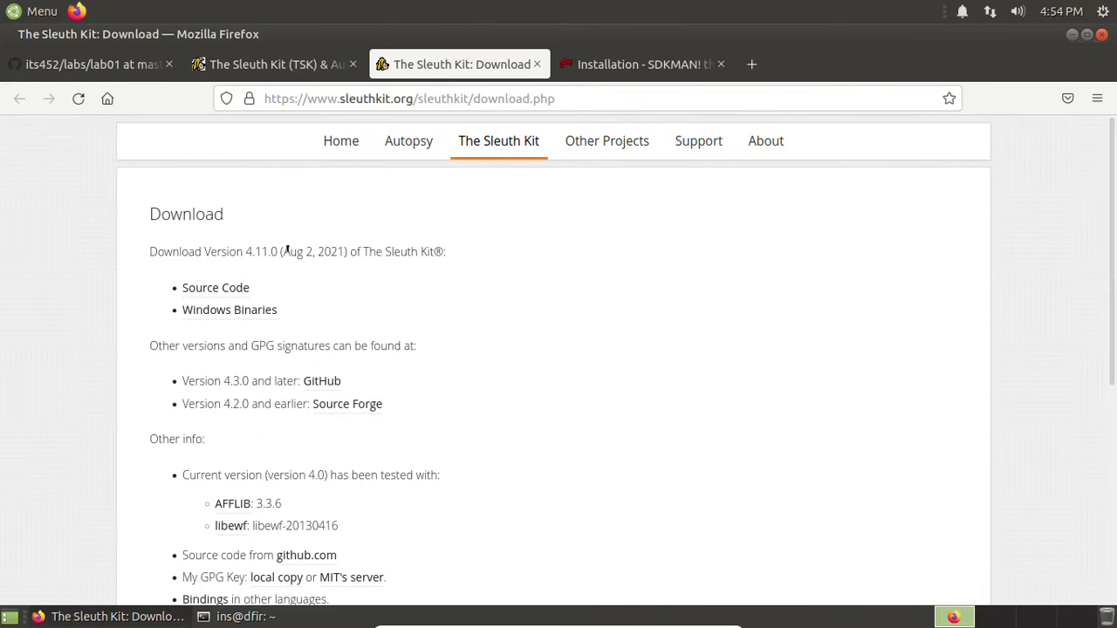
Step: Check the 4.11.0 release date and look over the download options on the page
{"action": "left_click_drag", "start_coordinate": [286, 251], "coordinate": [346, 253]}
{"action": "left_click", "coordinate": [374, 264]}
{"action": "scroll", "coordinate": [474, 371], "scroll_direction": "down", "scroll_amount": 2}
{"action": "scroll", "coordinate": [545, 374], "scroll_direction": "down", "scroll_amount": 1}
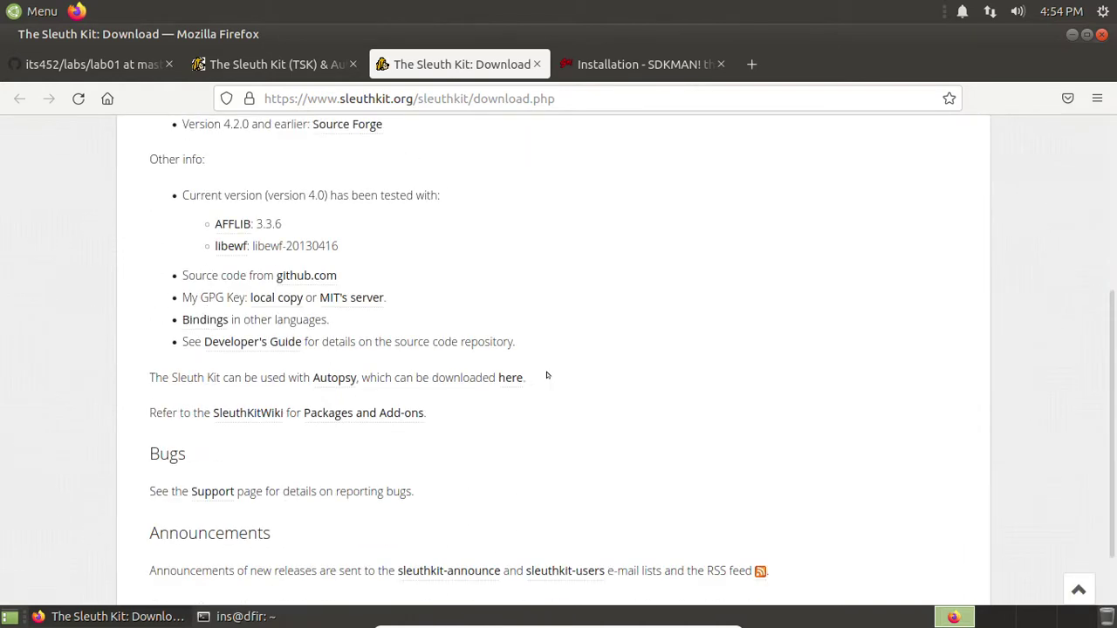
{"action": "scroll", "coordinate": [547, 375], "scroll_direction": "down", "scroll_amount": 1}
{"action": "scroll", "coordinate": [548, 375], "scroll_direction": "up", "scroll_amount": 5}
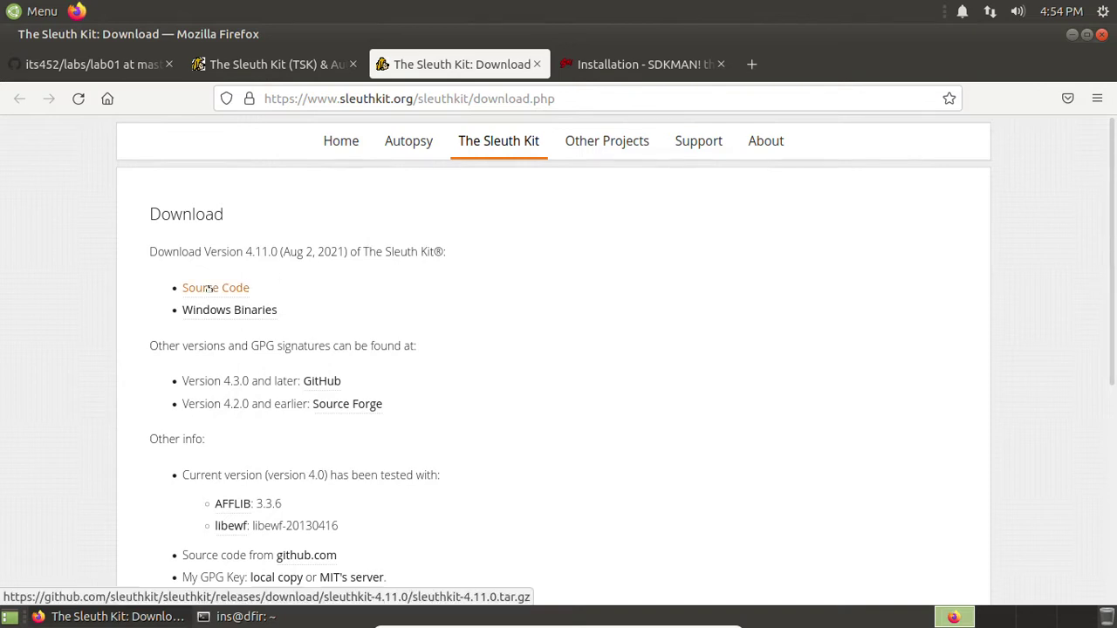
Step: Check the sleuthkit-java .deb file name in the lab README
{"action": "left_click", "coordinate": [126, 64]}
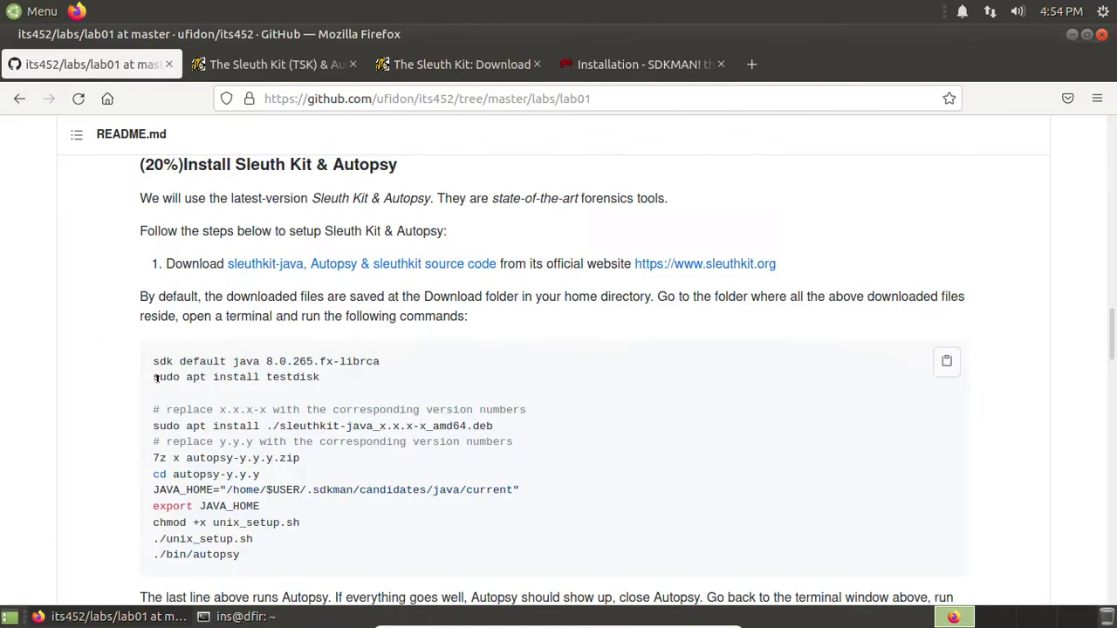
{"action": "left_click_drag", "start_coordinate": [269, 425], "coordinate": [473, 426]}
{"action": "left_click", "coordinate": [499, 378]}
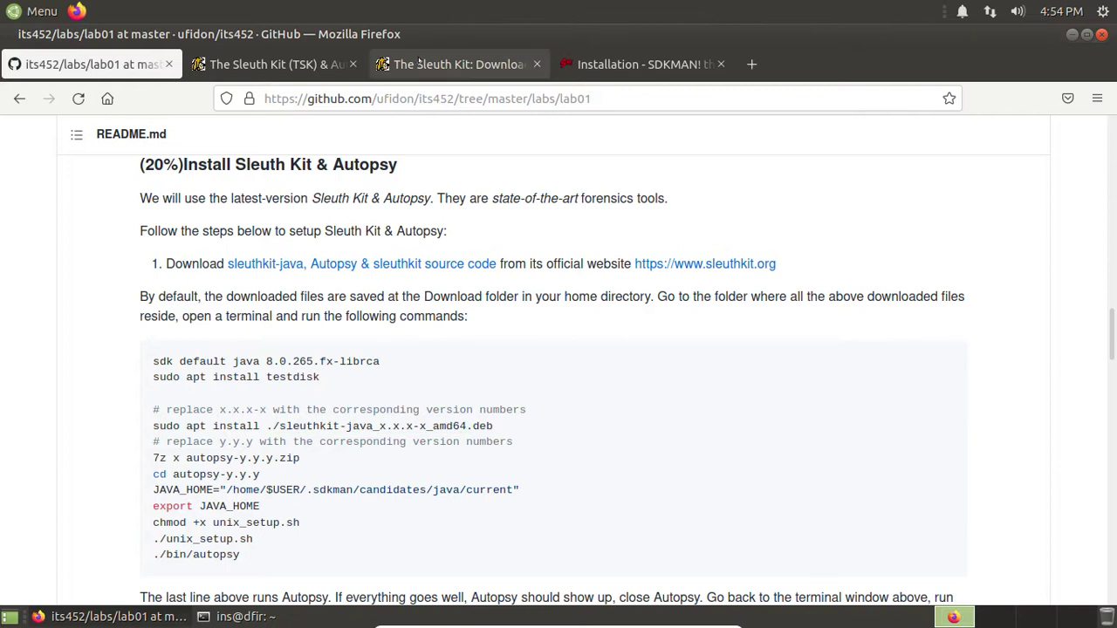
Step: Back on the Sleuth Kit download page, locate the Autopsy download link
{"action": "left_click", "coordinate": [457, 65]}
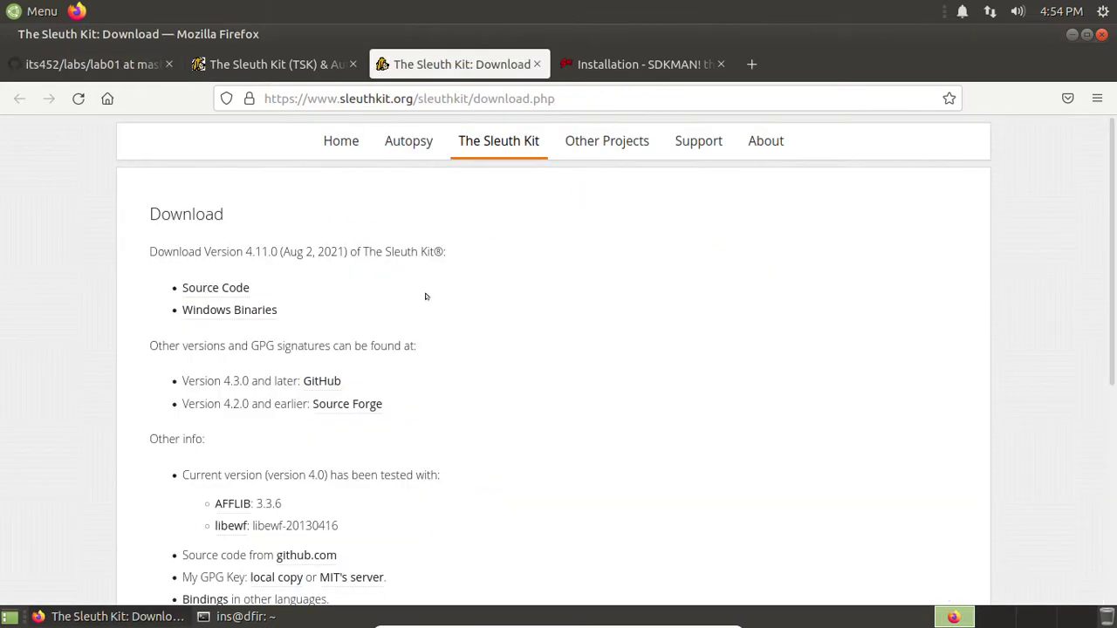
{"action": "scroll", "coordinate": [486, 344], "scroll_direction": "down", "scroll_amount": 2}
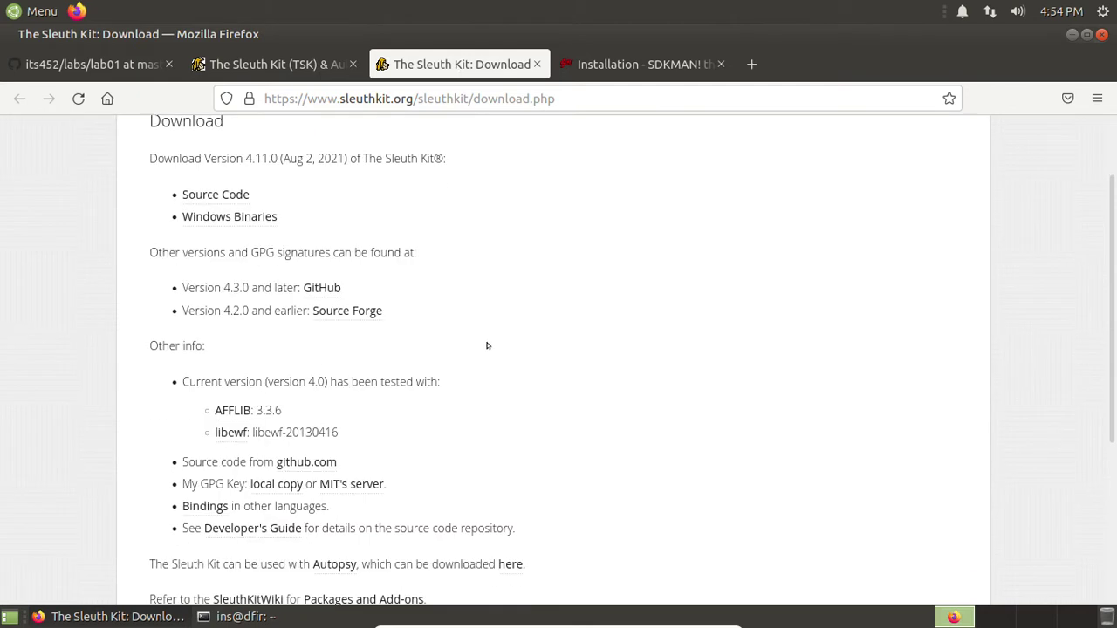
{"action": "scroll", "coordinate": [487, 346], "scroll_direction": "down", "scroll_amount": 4}
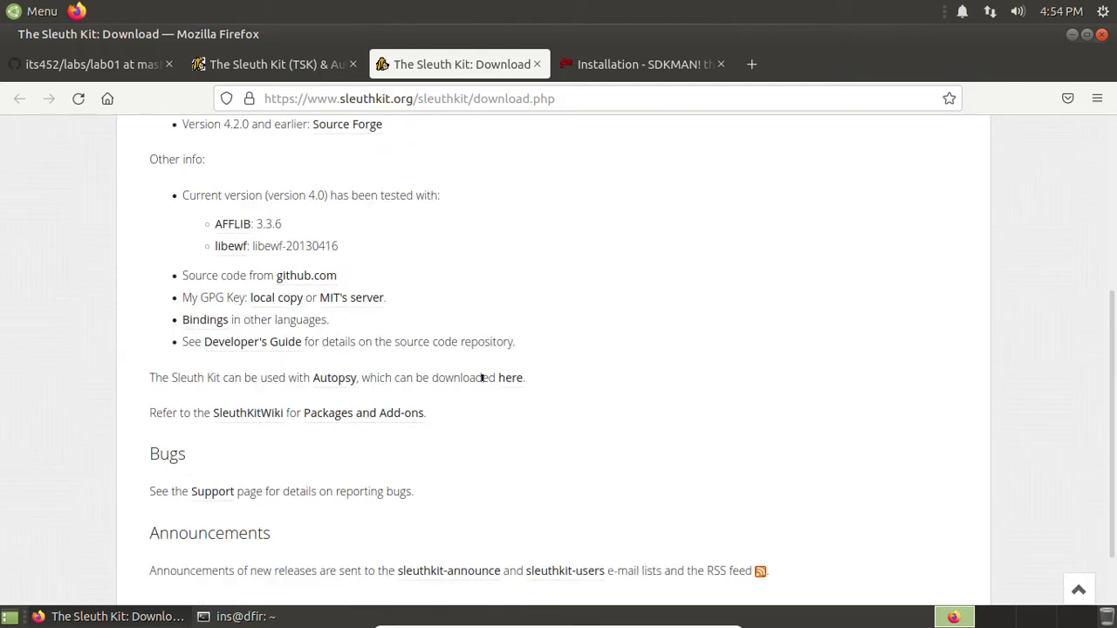
{"action": "scroll", "coordinate": [476, 424], "scroll_direction": "down", "scroll_amount": 2}
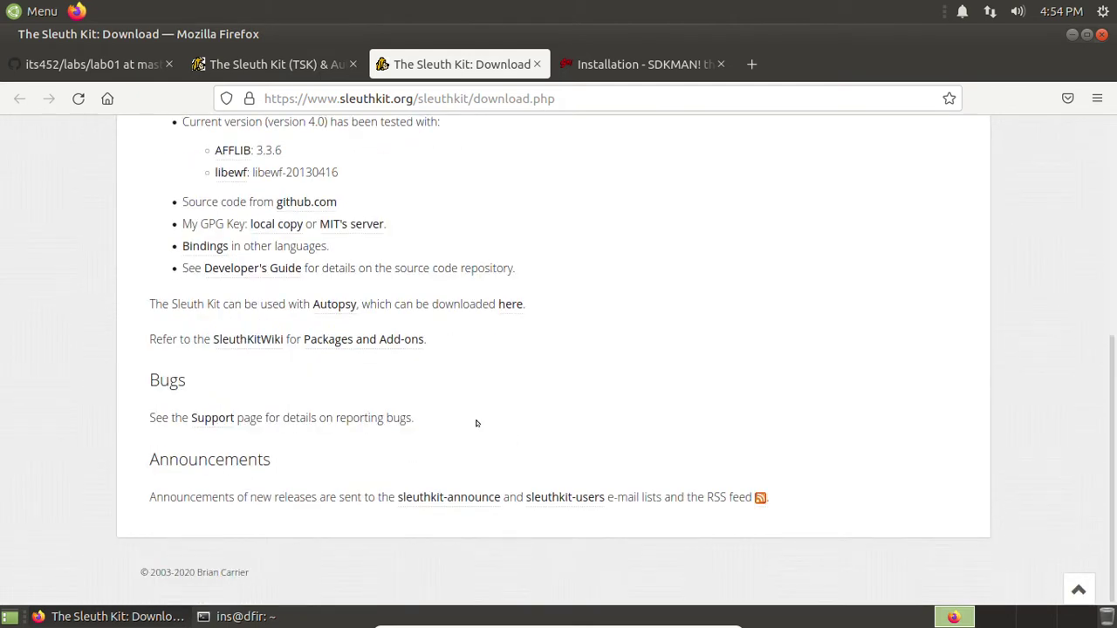
{"action": "scroll", "coordinate": [593, 387], "scroll_direction": "up", "scroll_amount": 8}
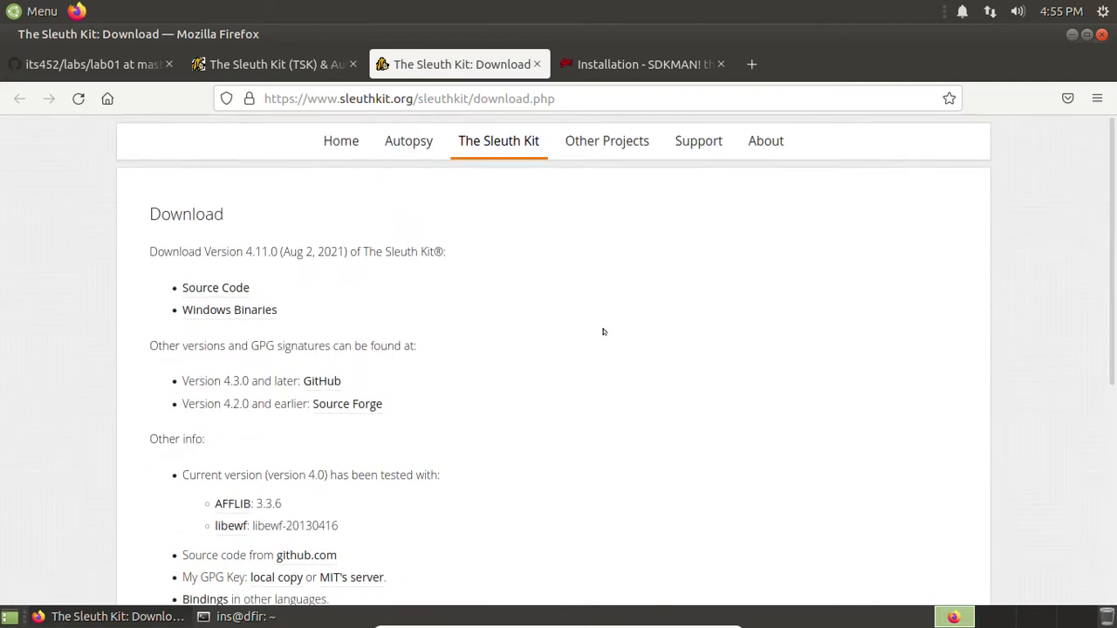
{"action": "mouse_move", "coordinate": [386, 149]}
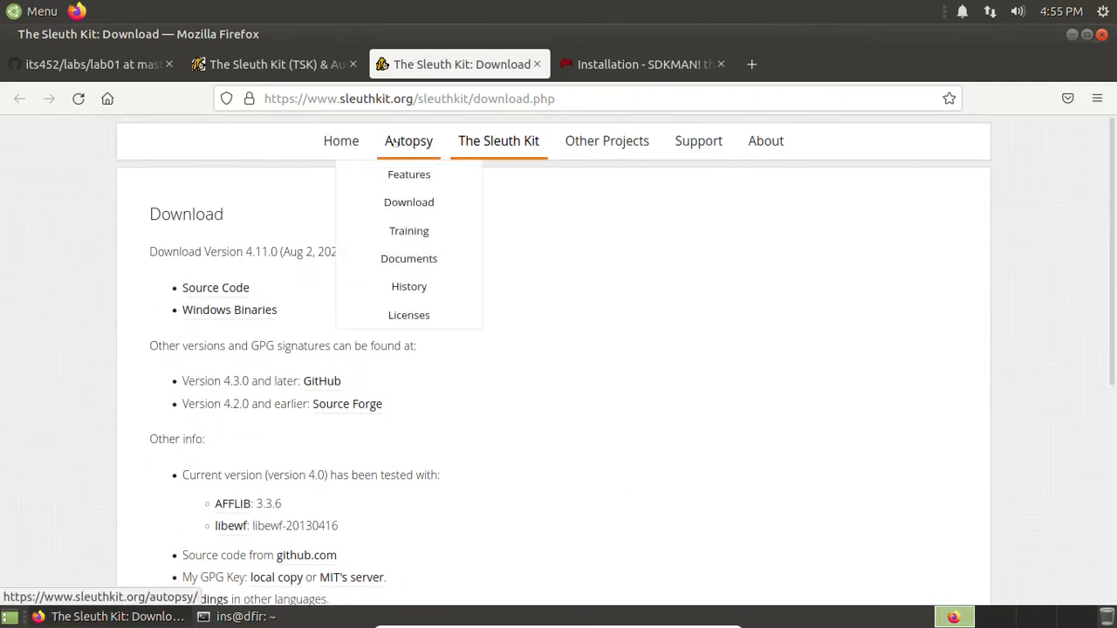
{"action": "right_click", "coordinate": [393, 201]}
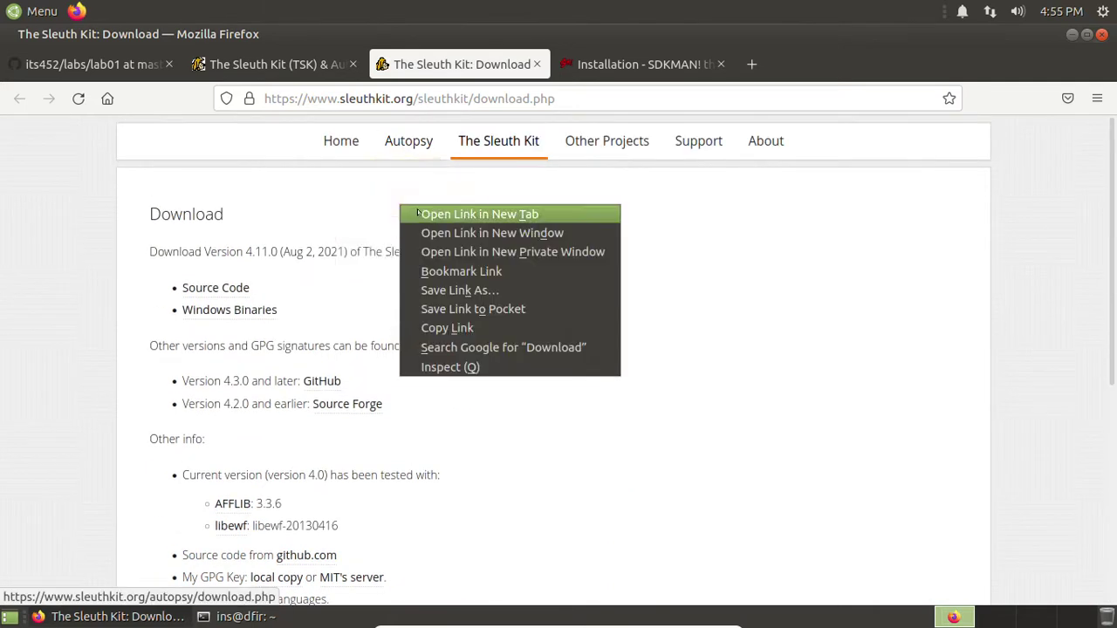
Step: Open the Autopsy download page in a new tab and save autopsy-4.19.1.zip to Downloads
{"action": "left_click", "coordinate": [458, 215]}
{"action": "key", "text": "ctrl+Tab"}
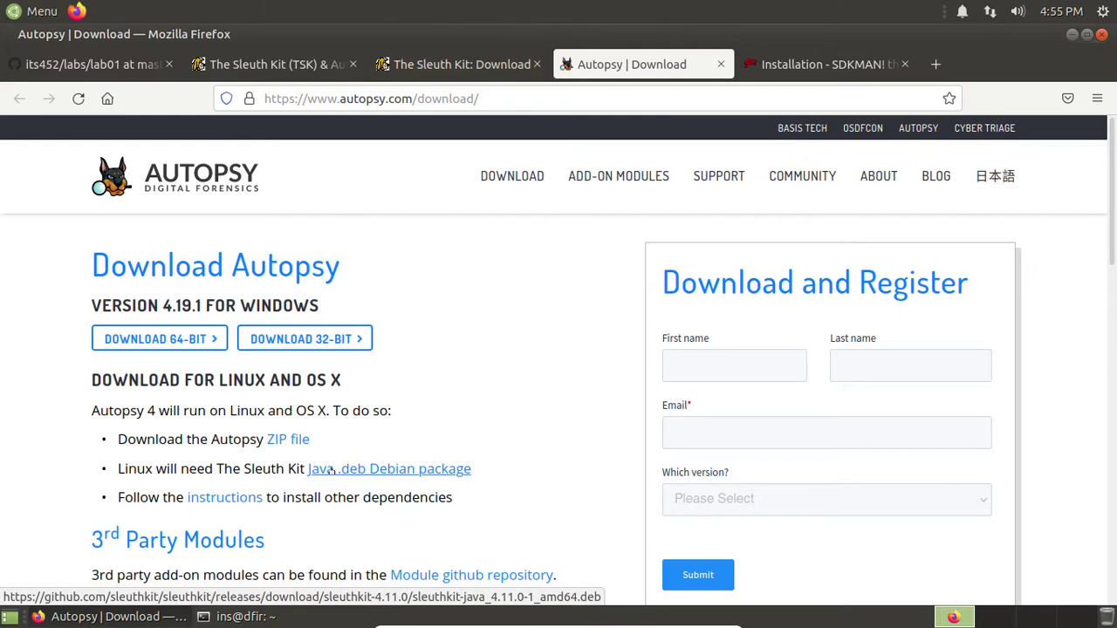
{"action": "scroll", "coordinate": [281, 428], "scroll_direction": "down", "scroll_amount": 2}
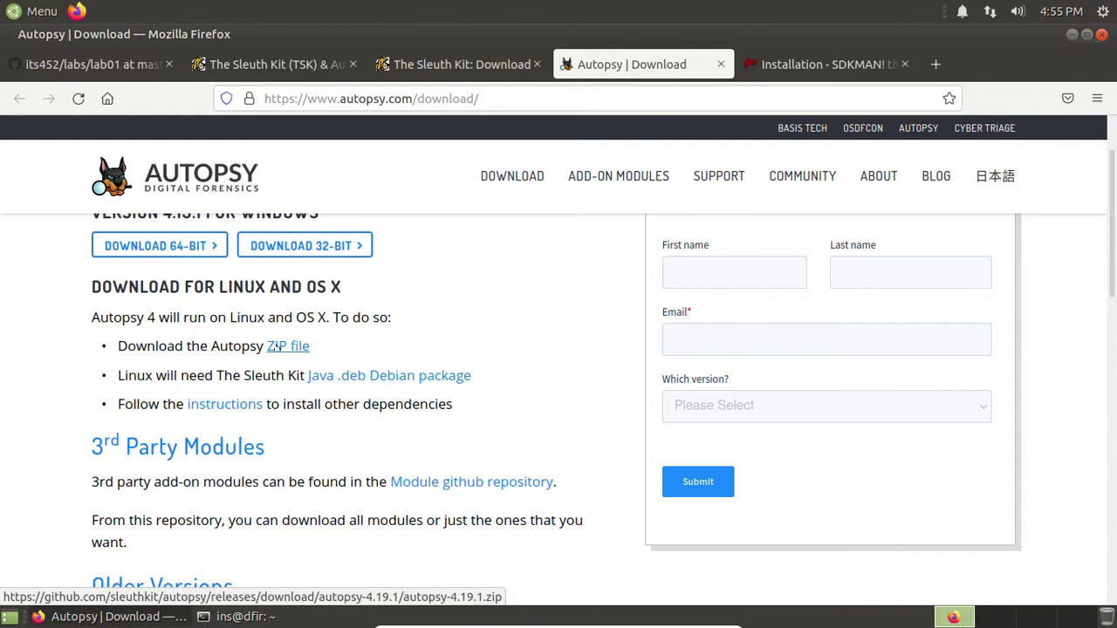
{"action": "right_click", "coordinate": [275, 347]}
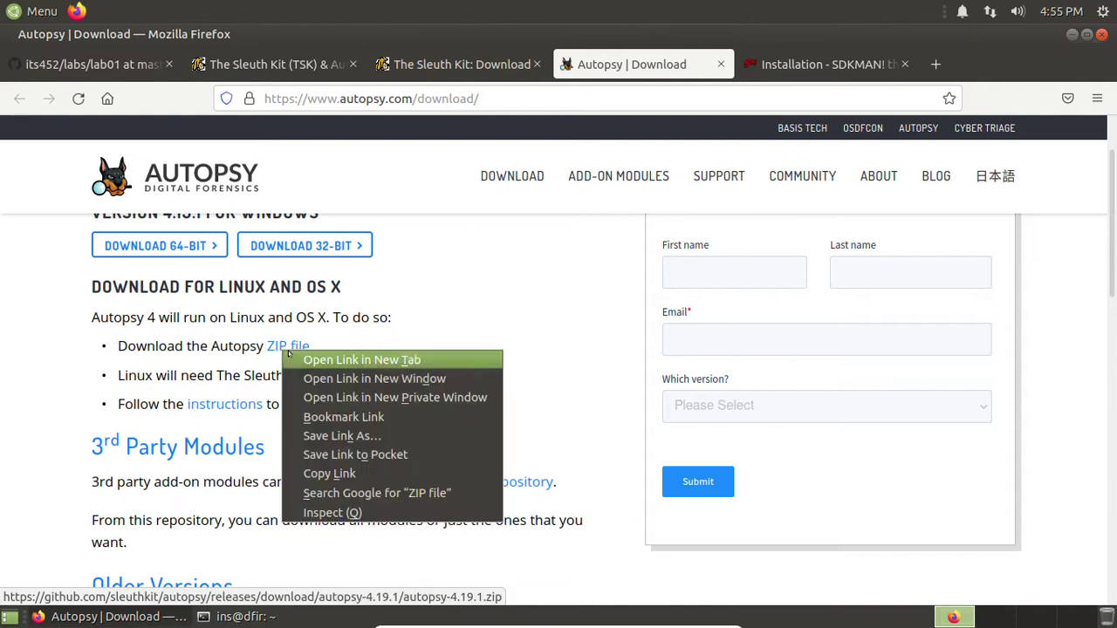
{"action": "left_click", "coordinate": [395, 433]}
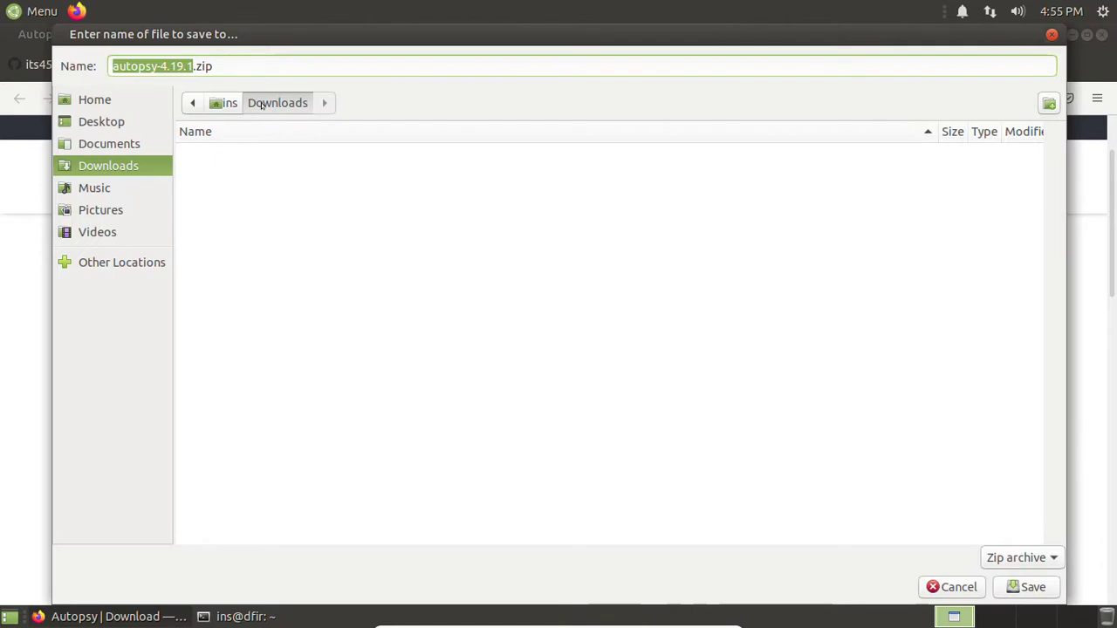
{"action": "left_click", "coordinate": [1026, 586]}
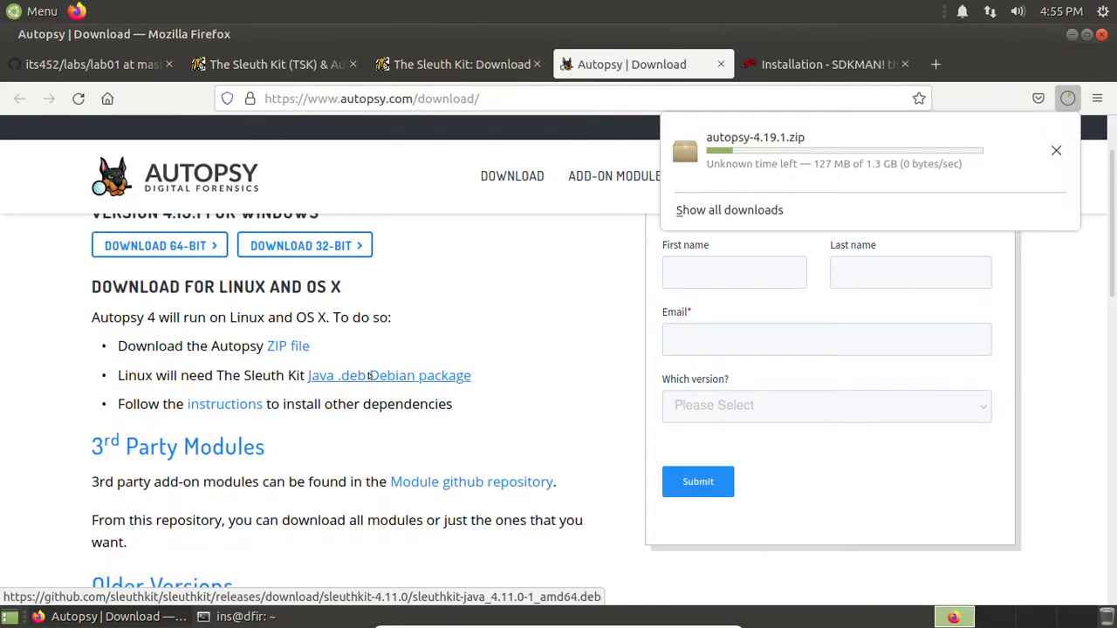
Step: Save sleuthkit-java_4.11.0-1_amd64.deb to Downloads, check both downloads, then return to the README
{"action": "right_click", "coordinate": [370, 375]}
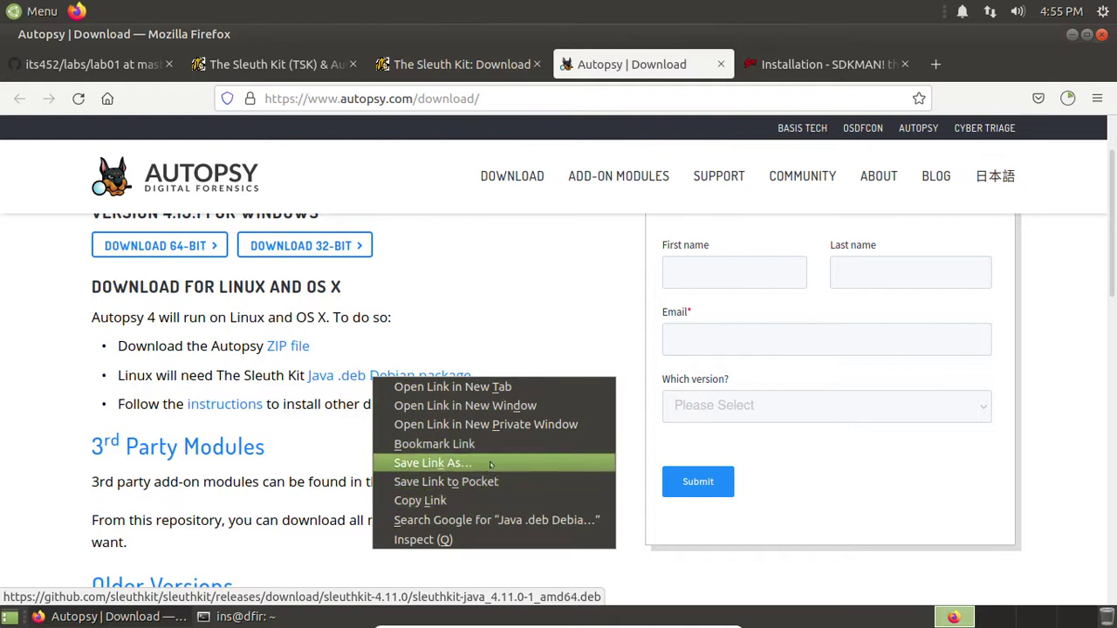
{"action": "left_click", "coordinate": [490, 463]}
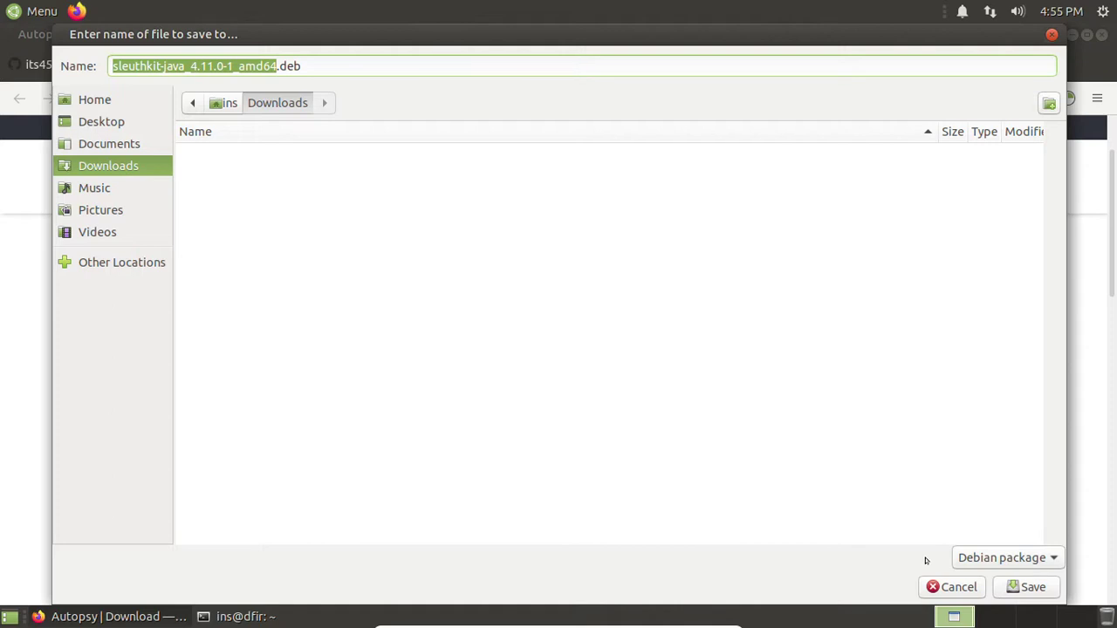
{"action": "left_click", "coordinate": [1026, 588]}
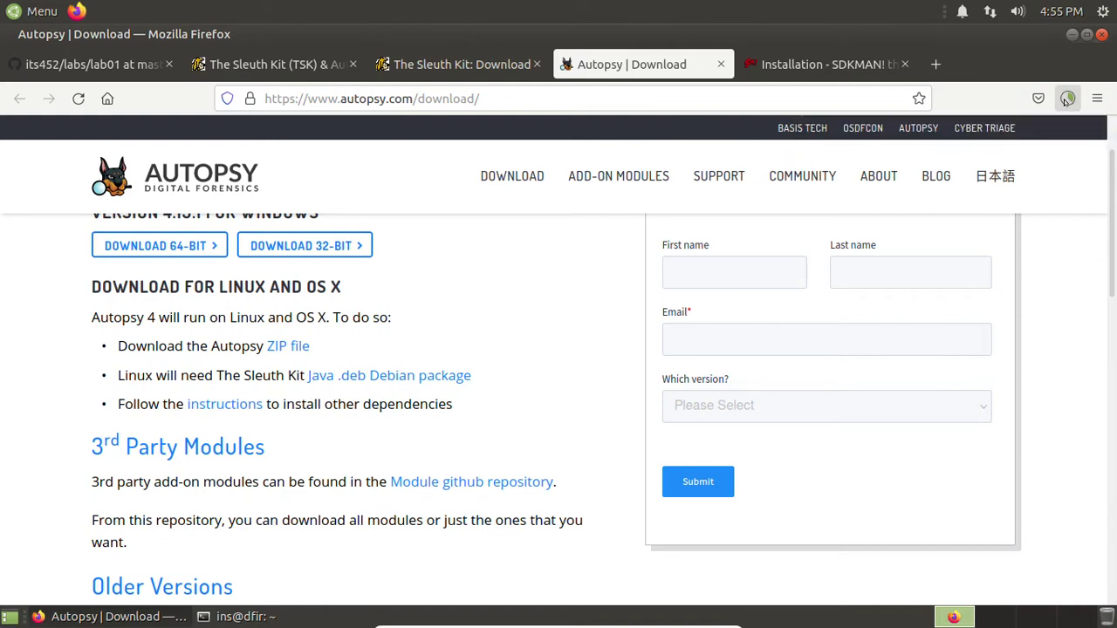
{"action": "left_click", "coordinate": [1066, 100]}
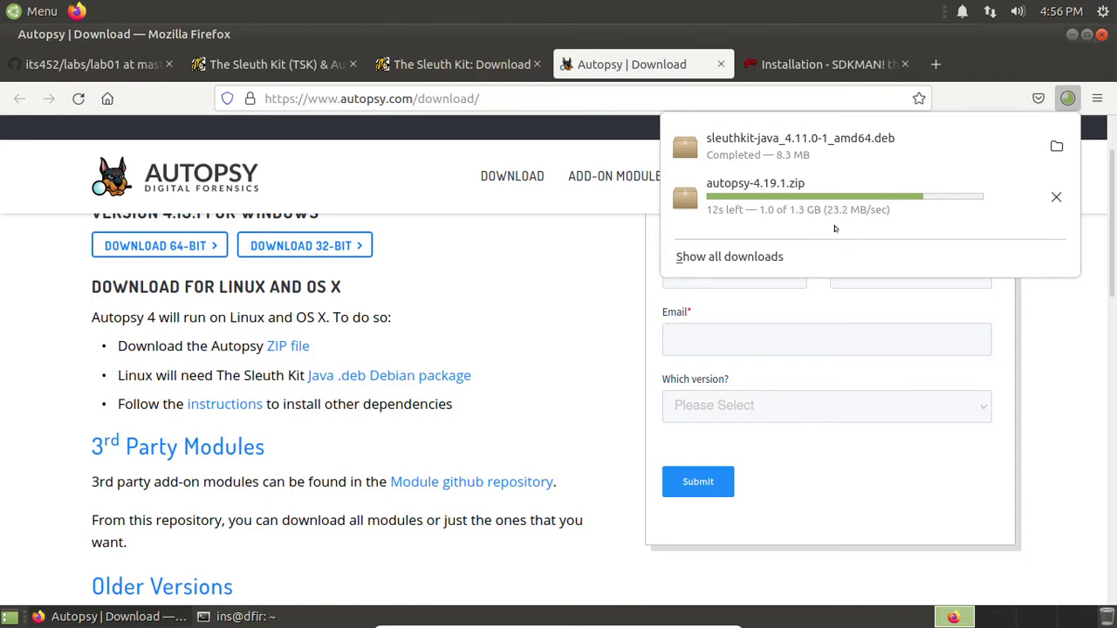
{"action": "left_click", "coordinate": [90, 72]}
{"action": "scroll", "coordinate": [255, 367], "scroll_direction": "down", "scroll_amount": 2}
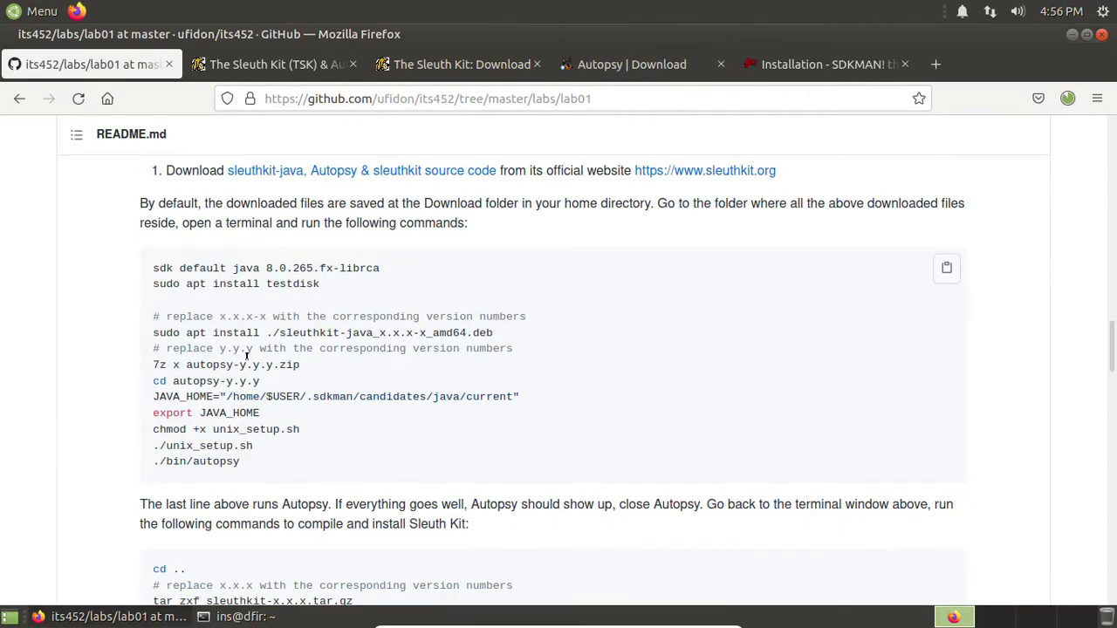
Step: Bring up a smaller terminal window, change into Downloads, and list its files
{"action": "mouse_move", "coordinate": [298, 626]}
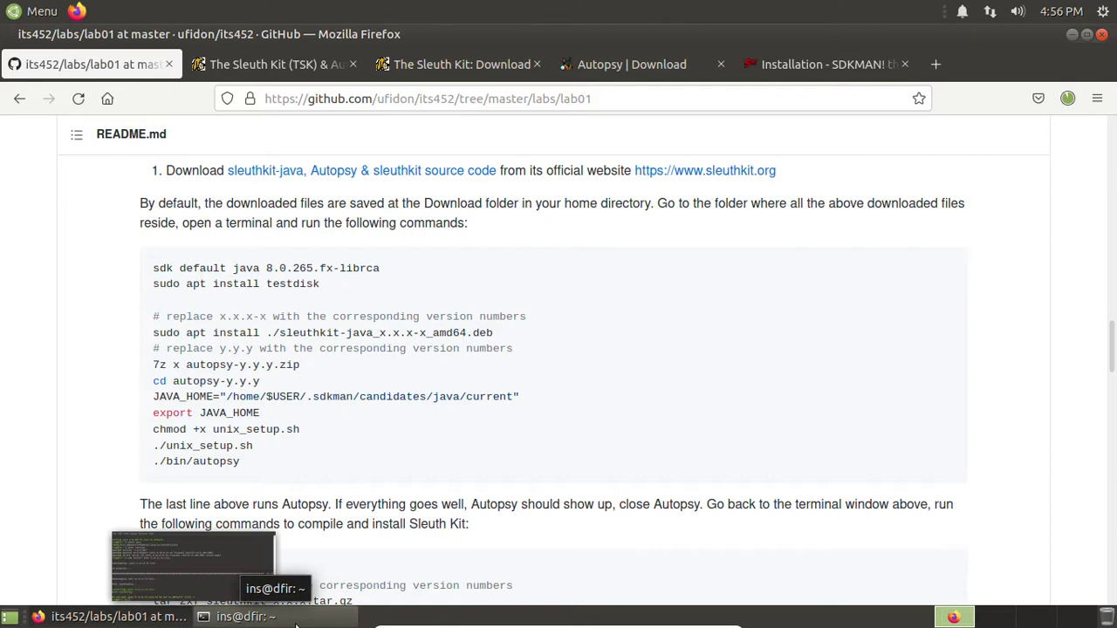
{"action": "left_click", "coordinate": [295, 625]}
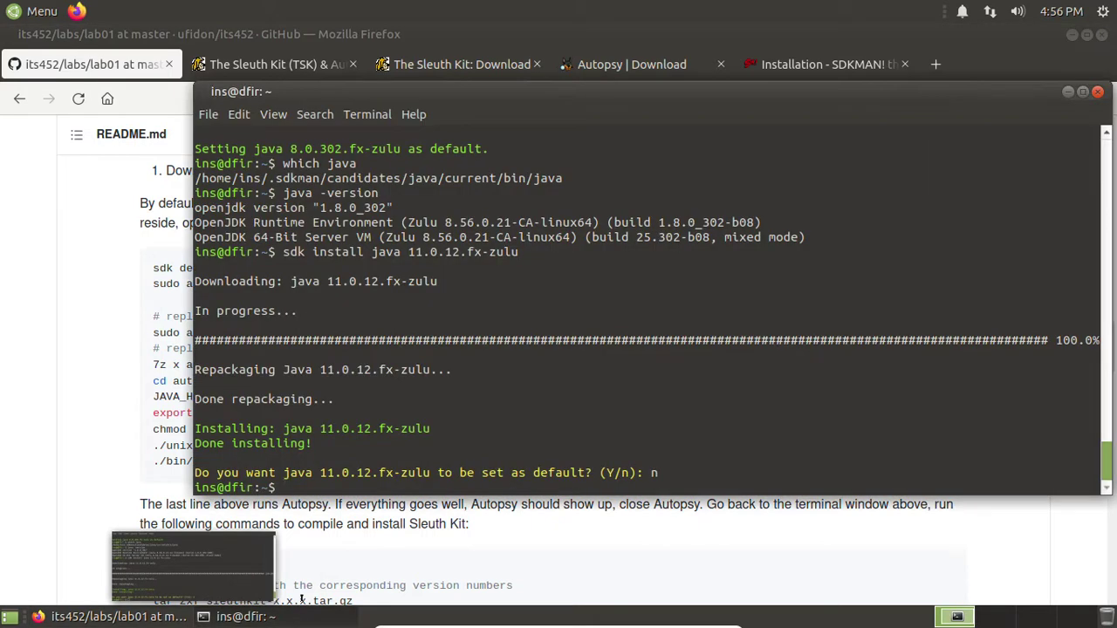
{"action": "left_click_drag", "start_coordinate": [190, 82], "coordinate": [363, 174]}
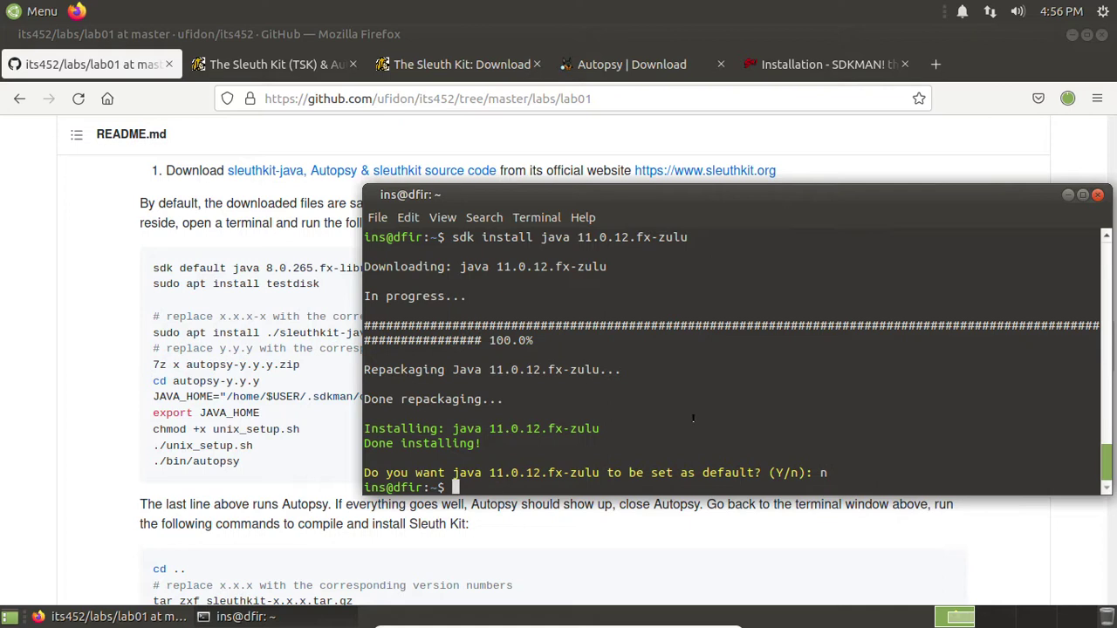
{"action": "type", "text": "cd D"}
{"action": "key", "text": "Tab"}
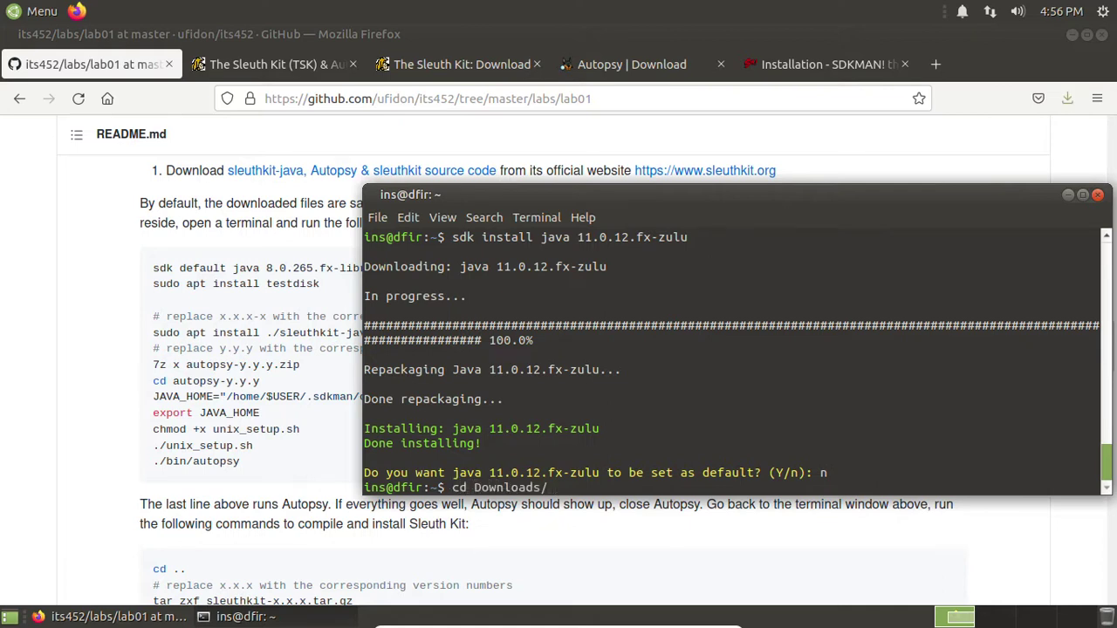
{"action": "key", "text": "Return"}
{"action": "type", "text": "ls"}
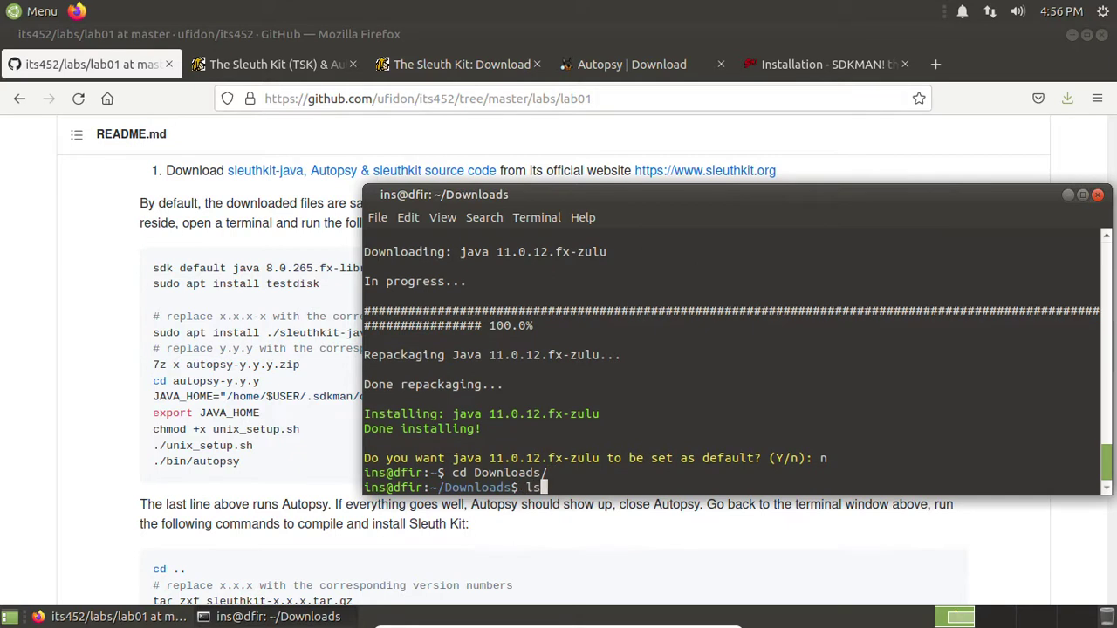
{"action": "key", "text": "Return"}
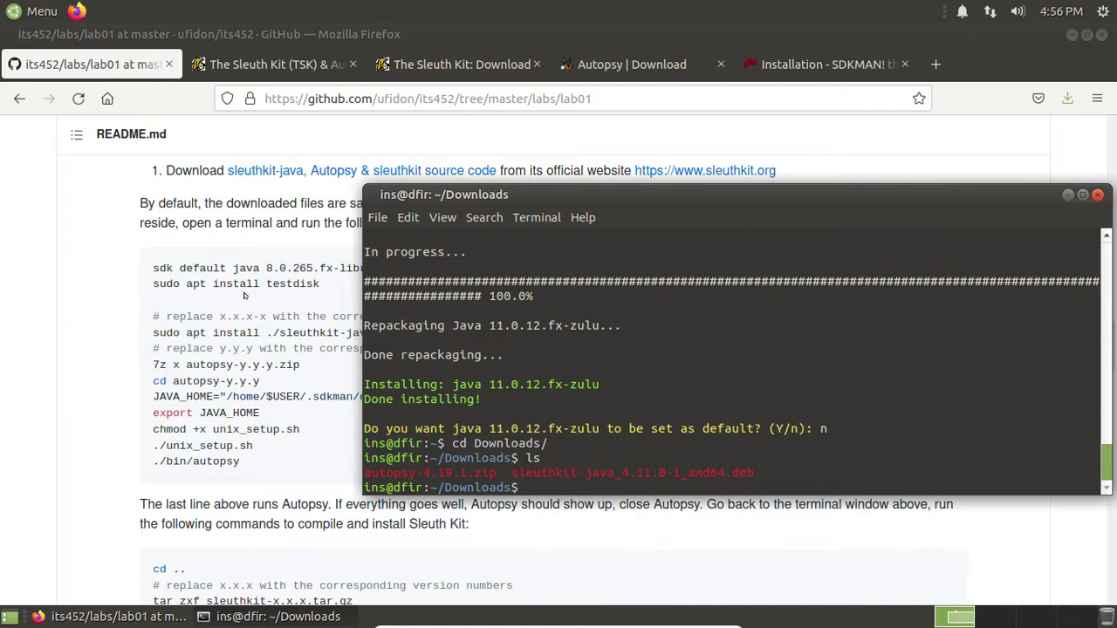
Step: Note the current Java version and begin the 'sdk default java' command
{"action": "left_click_drag", "start_coordinate": [266, 268], "coordinate": [382, 268]}
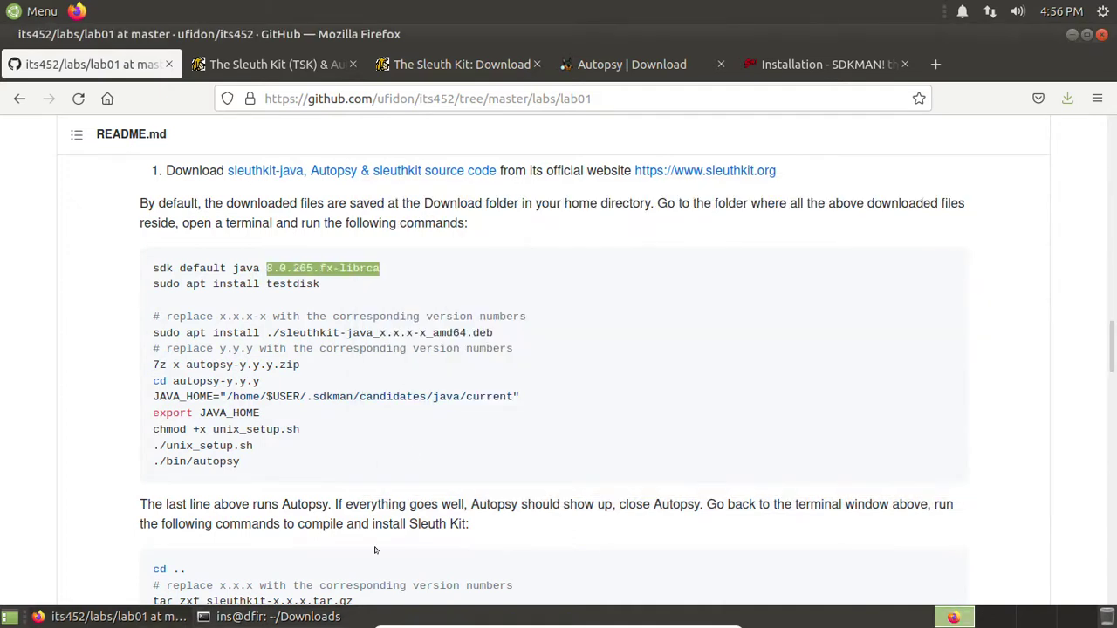
{"action": "left_click", "coordinate": [327, 617]}
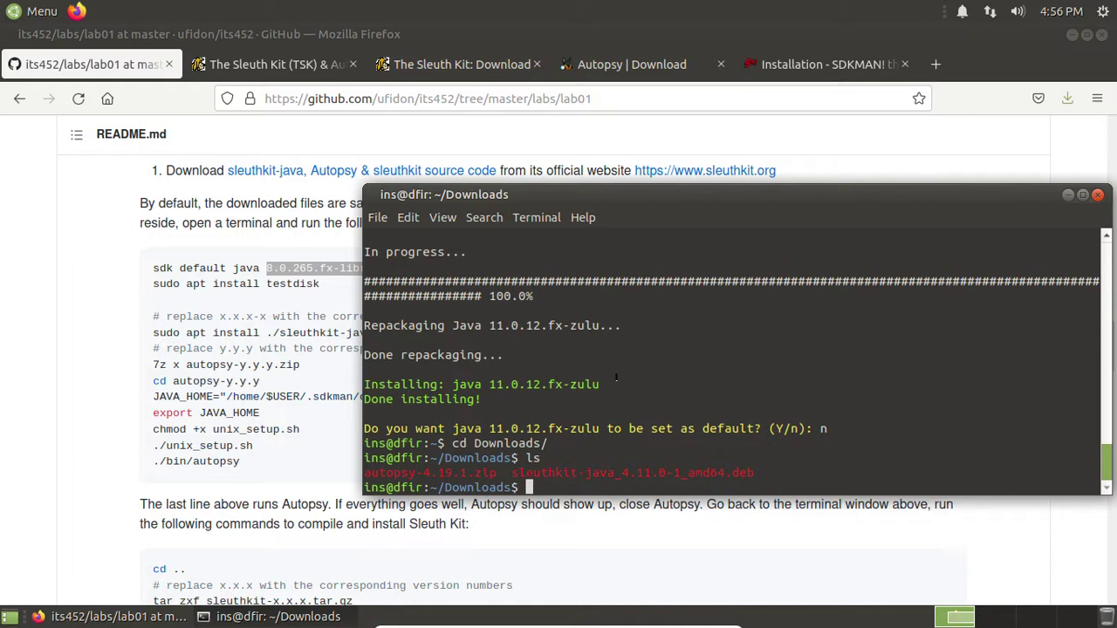
{"action": "type", "text": "sdk default java"}
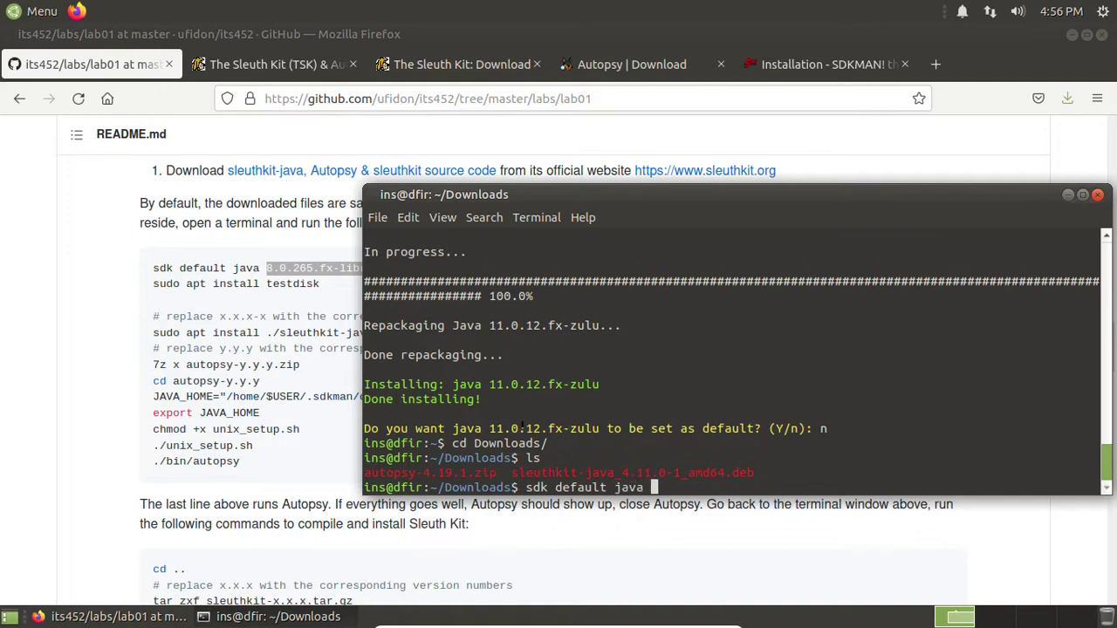
Step: Find and copy the Java version 8.0.302.fx-zulu from the earlier terminal output
{"action": "left_click_drag", "start_coordinate": [488, 429], "coordinate": [513, 428]}
{"action": "left_click", "coordinate": [558, 427]}
{"action": "scroll", "coordinate": [669, 376], "scroll_direction": "up", "scroll_amount": 1}
{"action": "scroll", "coordinate": [668, 376], "scroll_direction": "up", "scroll_amount": 1}
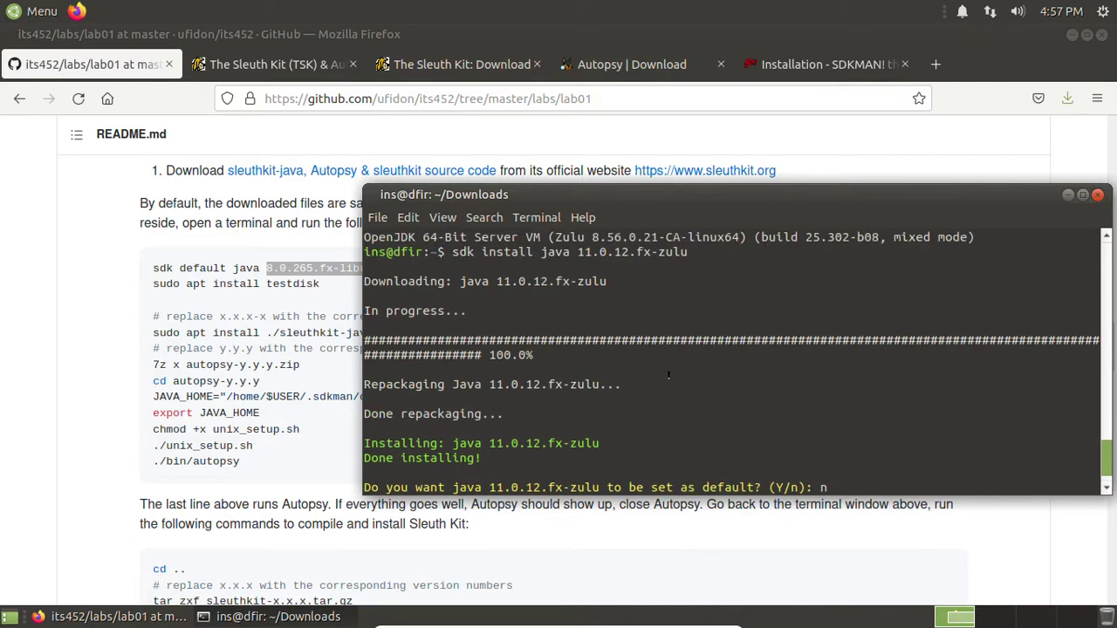
{"action": "scroll", "coordinate": [668, 376], "scroll_direction": "up", "scroll_amount": 1}
{"action": "scroll", "coordinate": [668, 376], "scroll_direction": "up", "scroll_amount": 3}
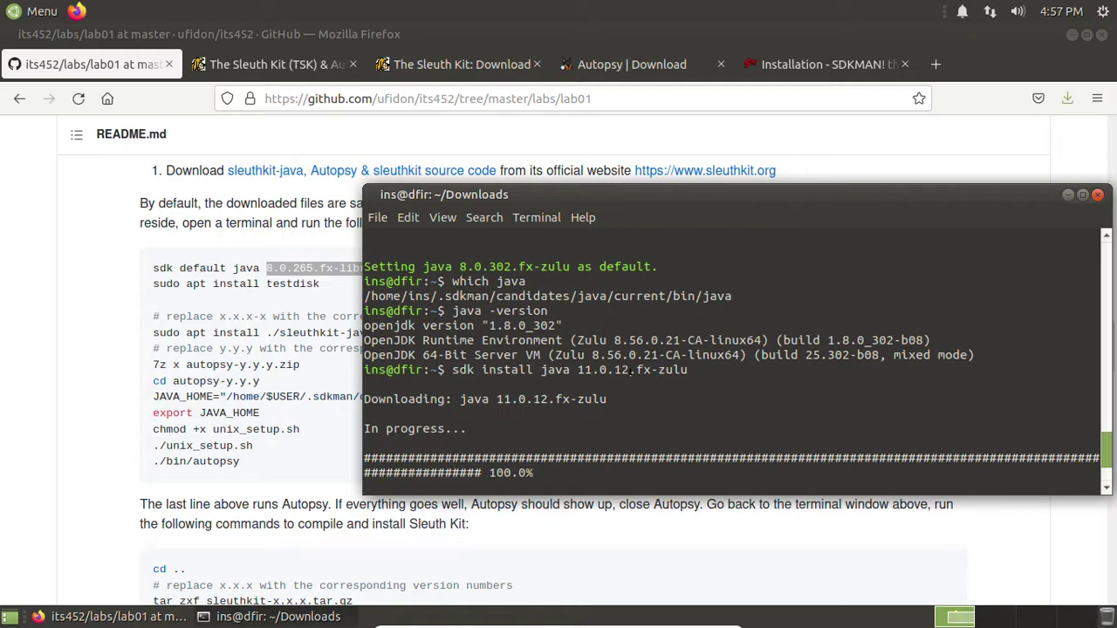
{"action": "scroll", "coordinate": [630, 373], "scroll_direction": "up", "scroll_amount": 2}
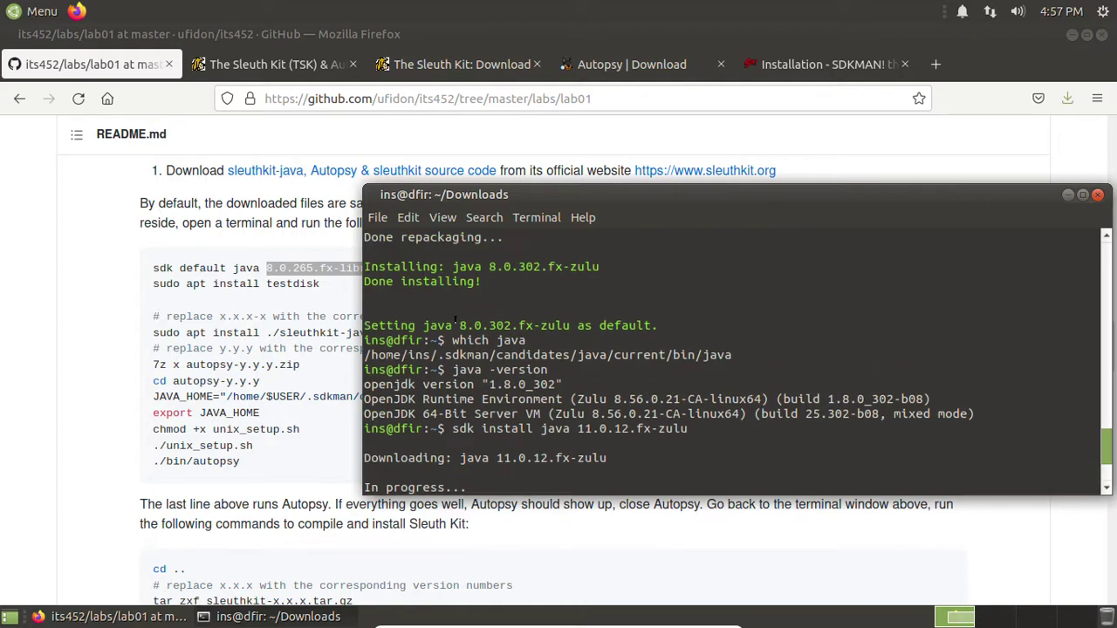
{"action": "left_click_drag", "start_coordinate": [457, 325], "coordinate": [567, 324]}
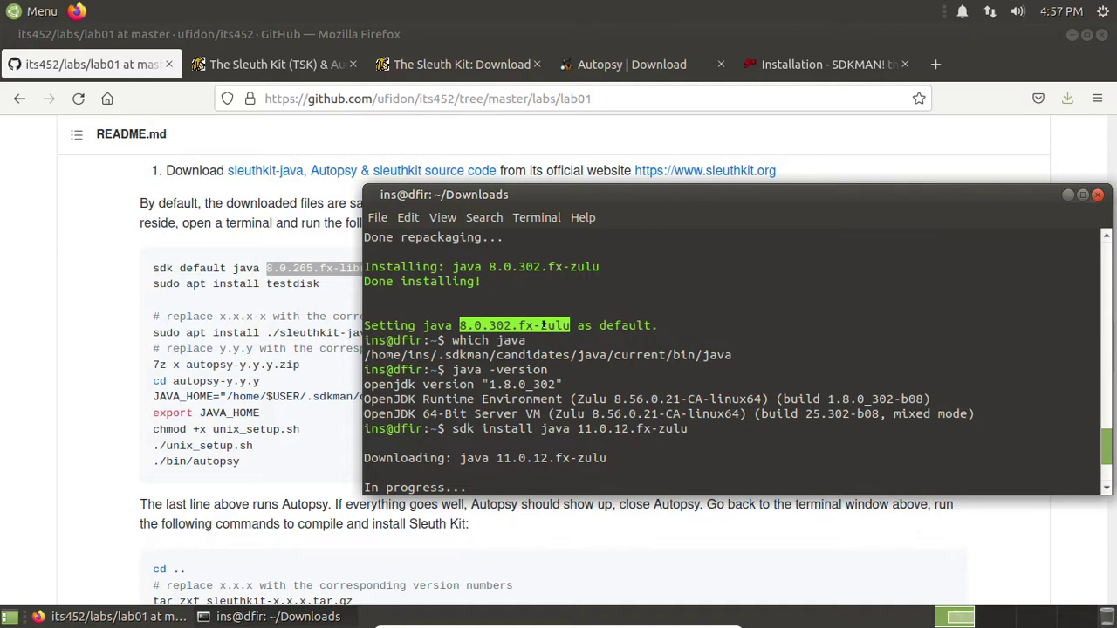
{"action": "right_click", "coordinate": [544, 326]}
{"action": "left_click", "coordinate": [590, 407]}
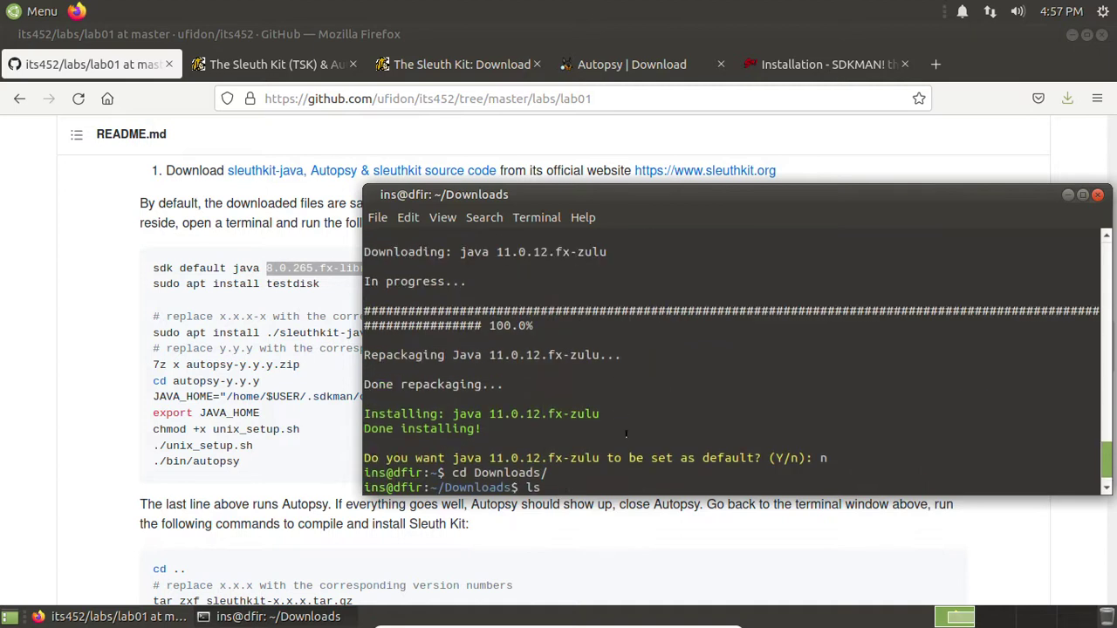
Step: Run 'sdk default java 8.0.302.fx-zulu' to make it the default Java
{"action": "key", "text": "Return"}
{"action": "type", "text": "sdk default java"}
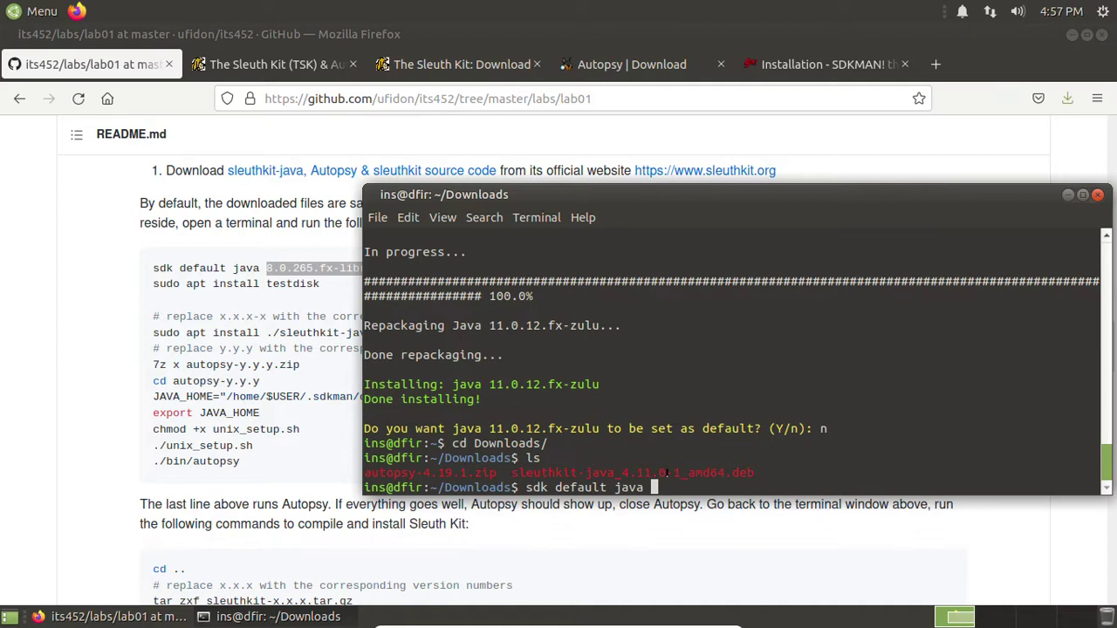
{"action": "key", "text": "ctrl+shift+v"}
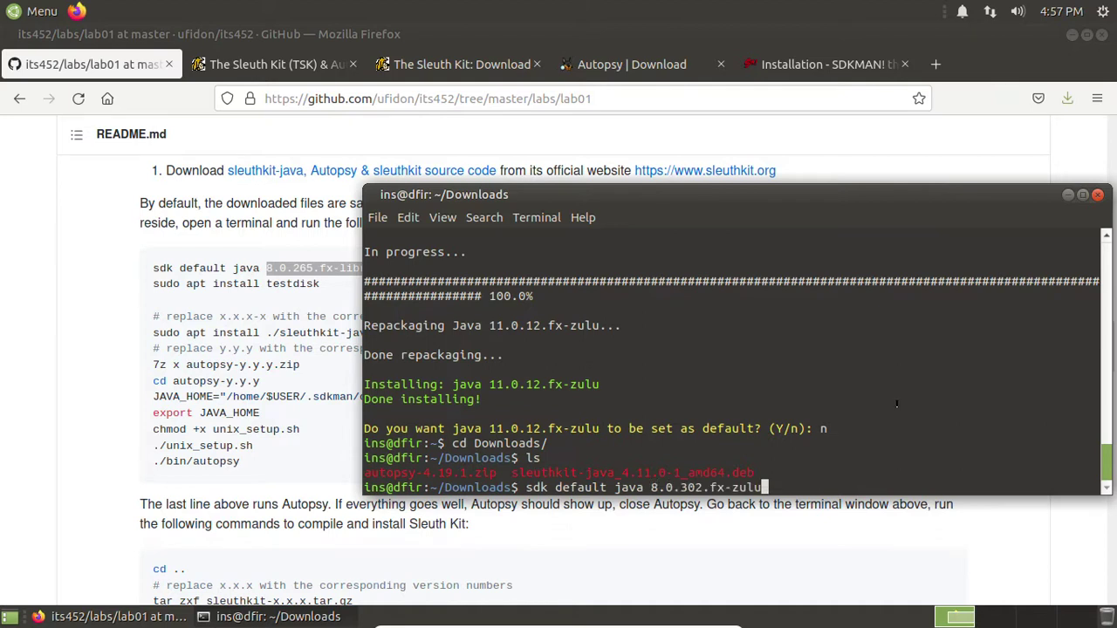
{"action": "key", "text": "Return"}
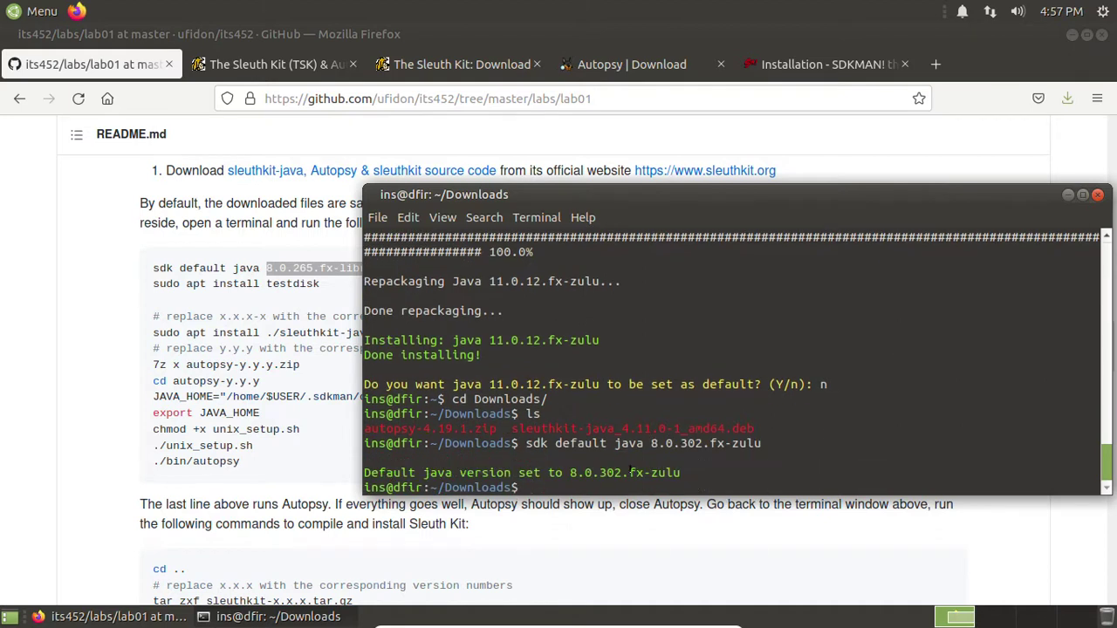
Step: Copy 'sudo apt install testdisk' from the README, run it with the sudo password, then return to the README
{"action": "triple_click", "coordinate": [218, 281]}
{"action": "right_click", "coordinate": [218, 281]}
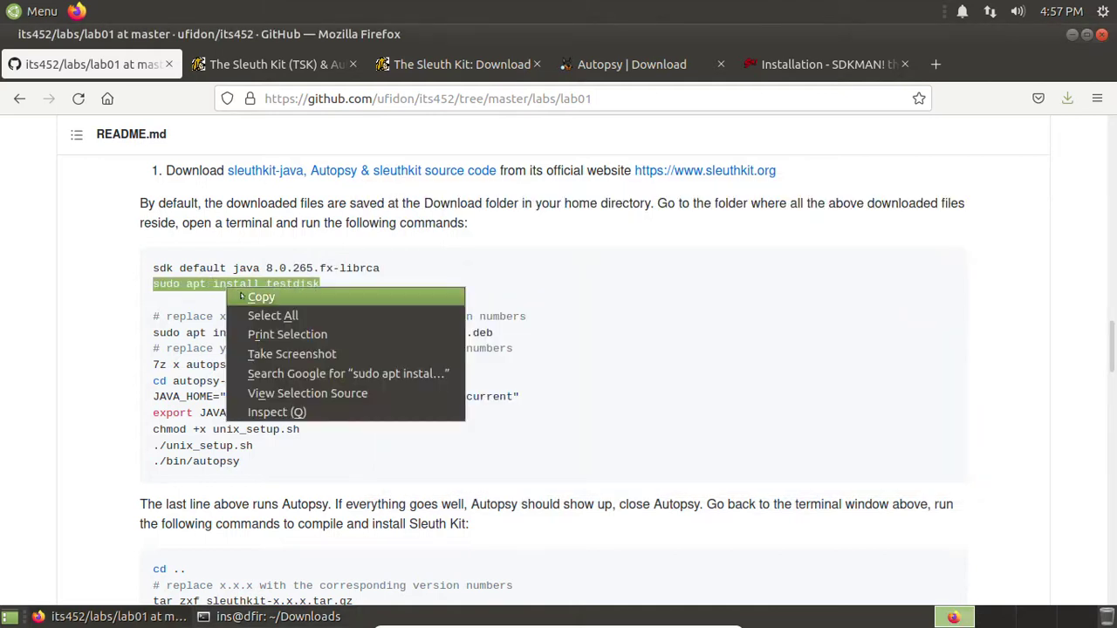
{"action": "left_click", "coordinate": [244, 295]}
{"action": "left_click", "coordinate": [297, 616]}
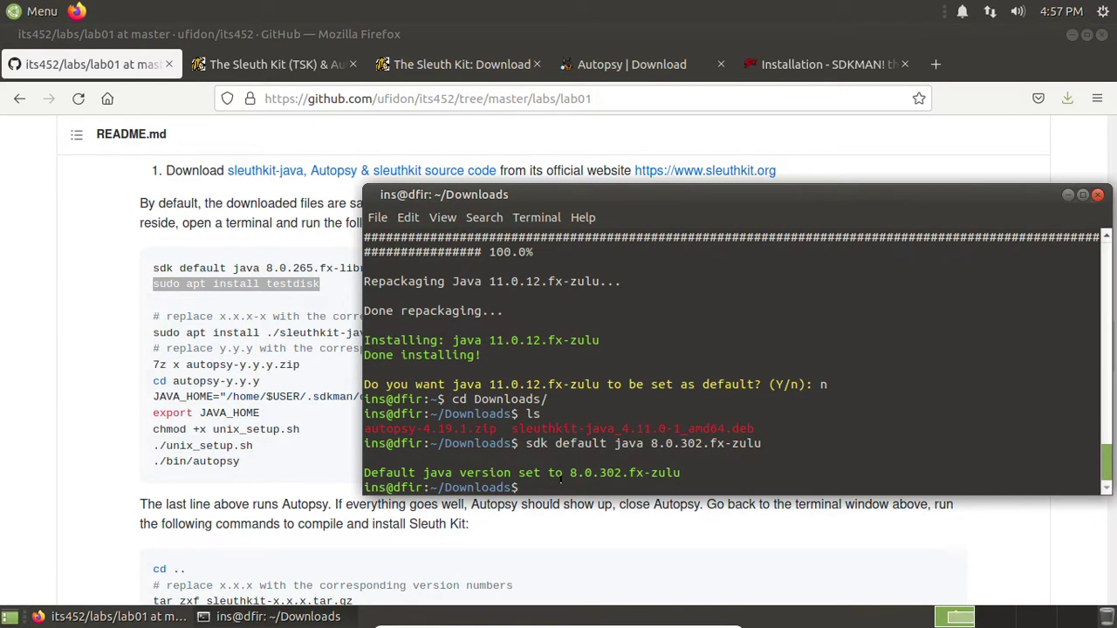
{"action": "key", "text": "ctrl+shift+v"}
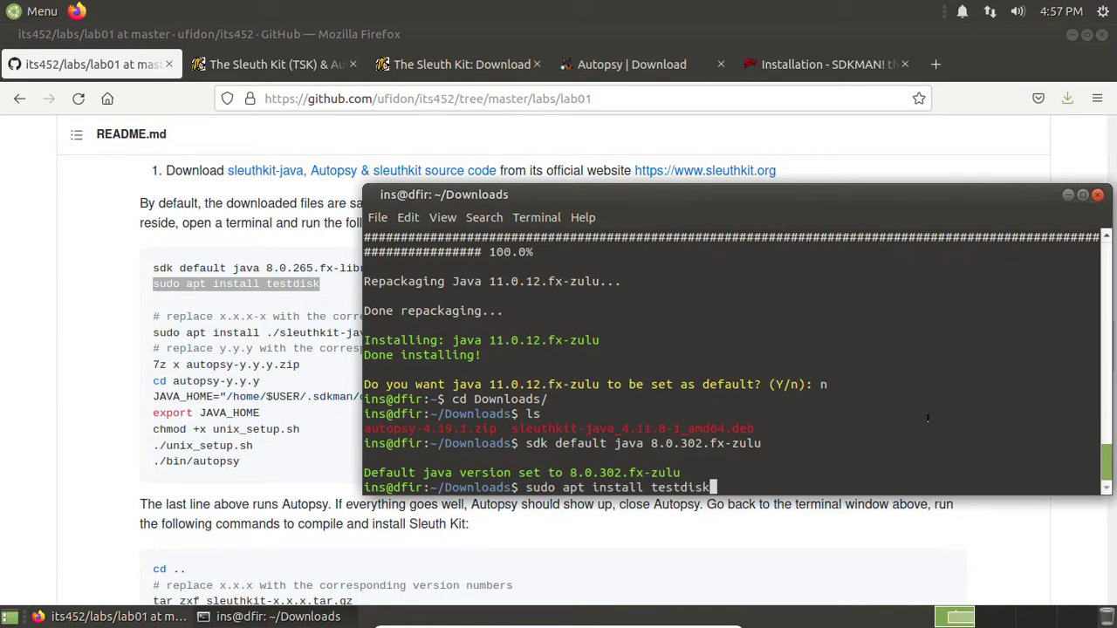
{"action": "key", "text": "Return"}
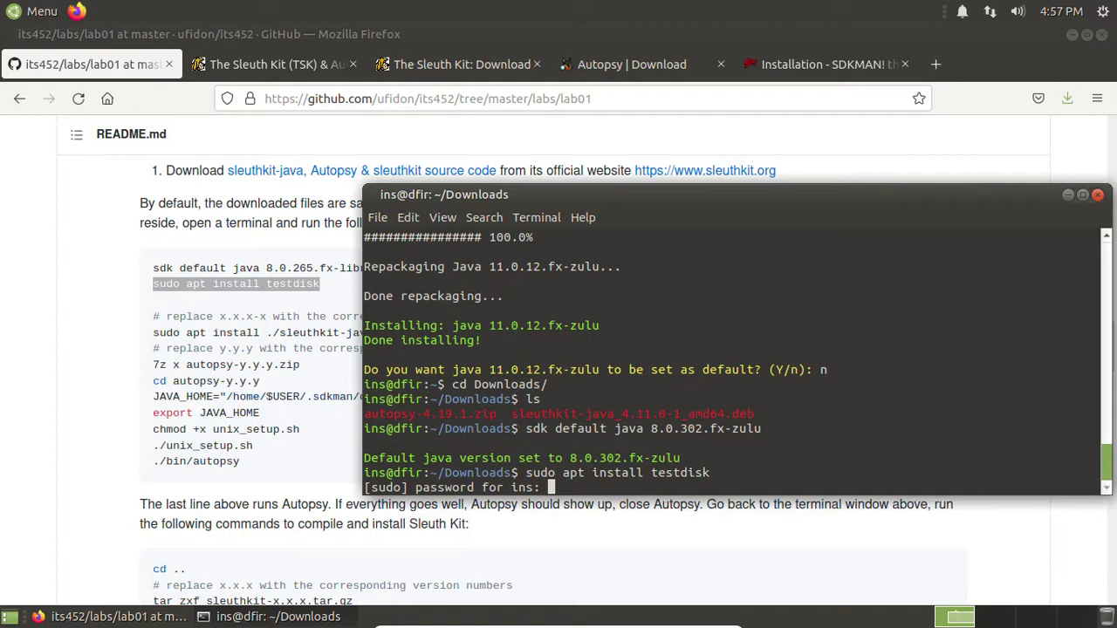
{"action": "key", "text": "Return"}
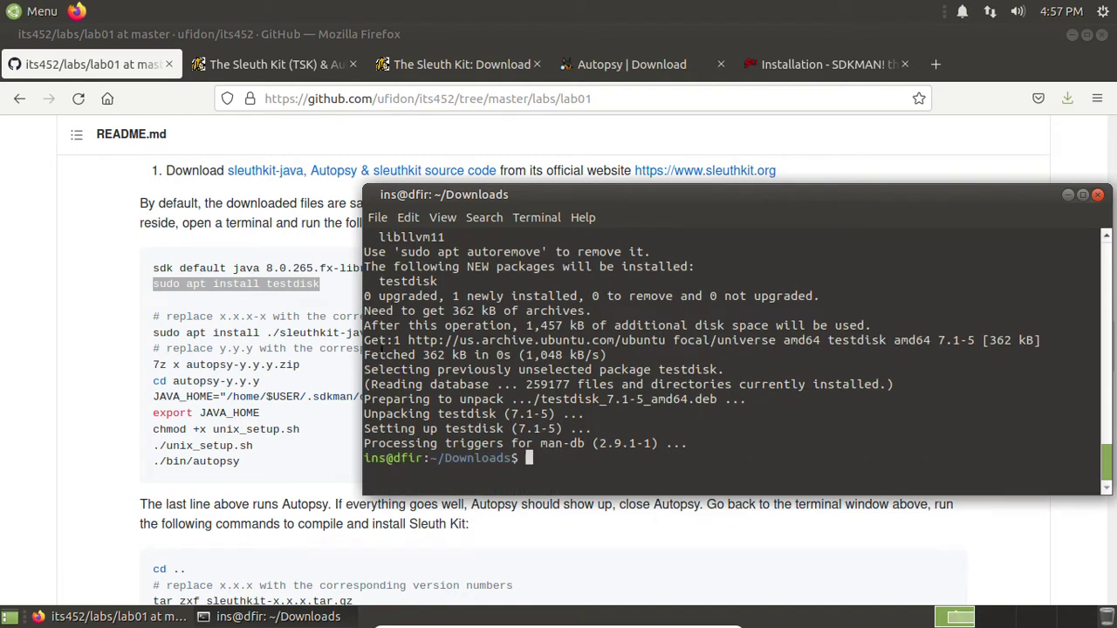
{"action": "left_click", "coordinate": [305, 334]}
{"action": "scroll", "coordinate": [325, 336], "scroll_direction": "down", "scroll_amount": 2}
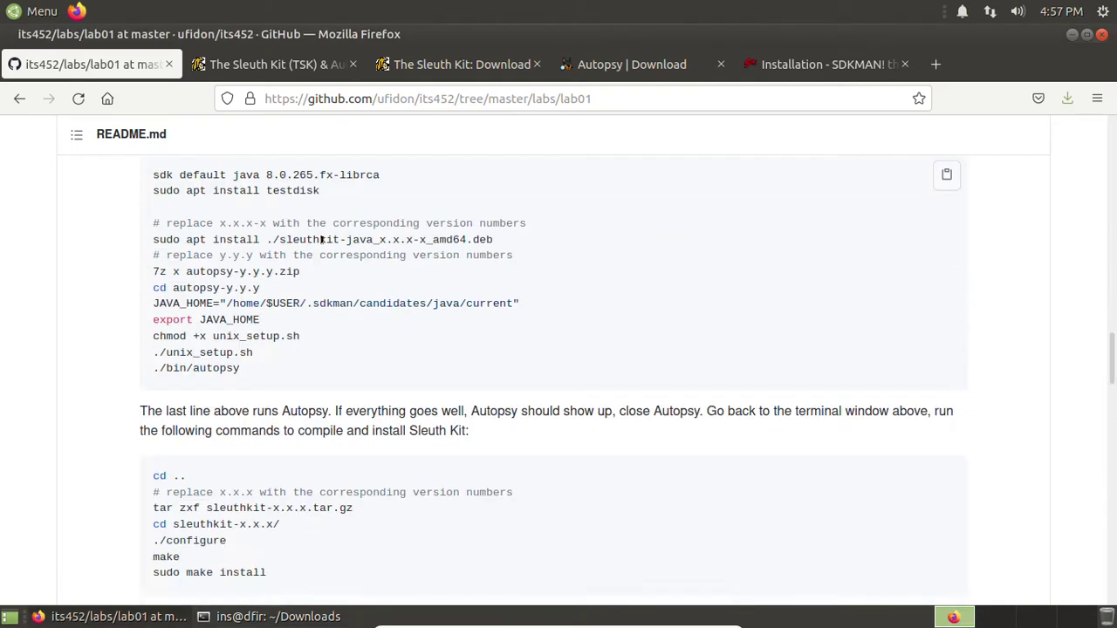
Step: Install ./sleuthkit-java_4.11.0-1_amd64.deb with sudo apt, accepting the extra dependencies with Y
{"action": "left_click", "coordinate": [261, 616]}
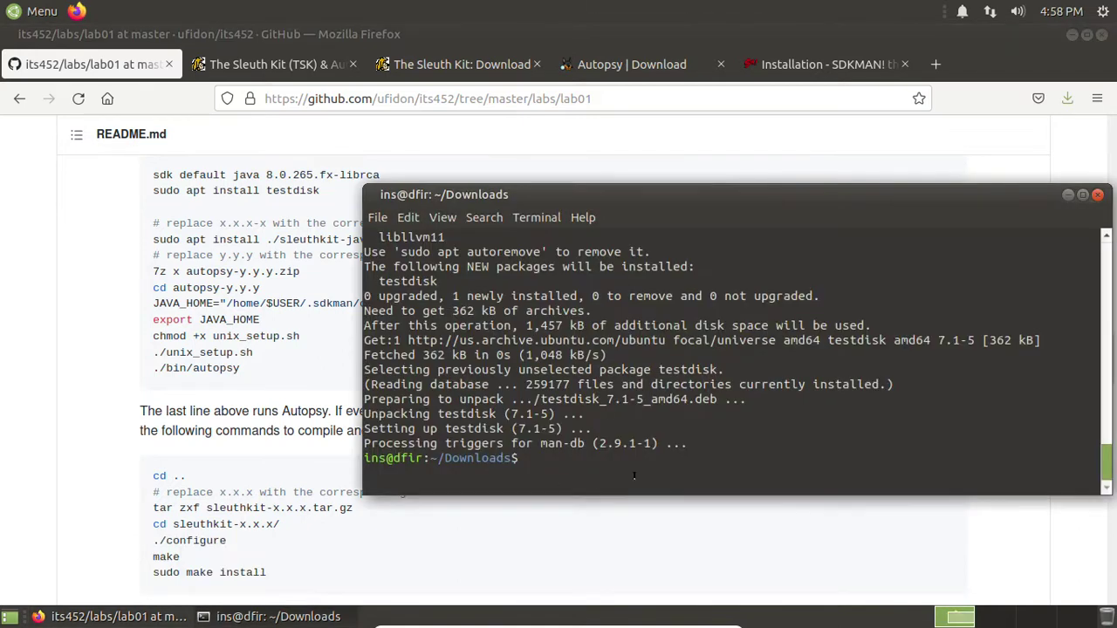
{"action": "type", "text": "sudo apt install ./sle"}
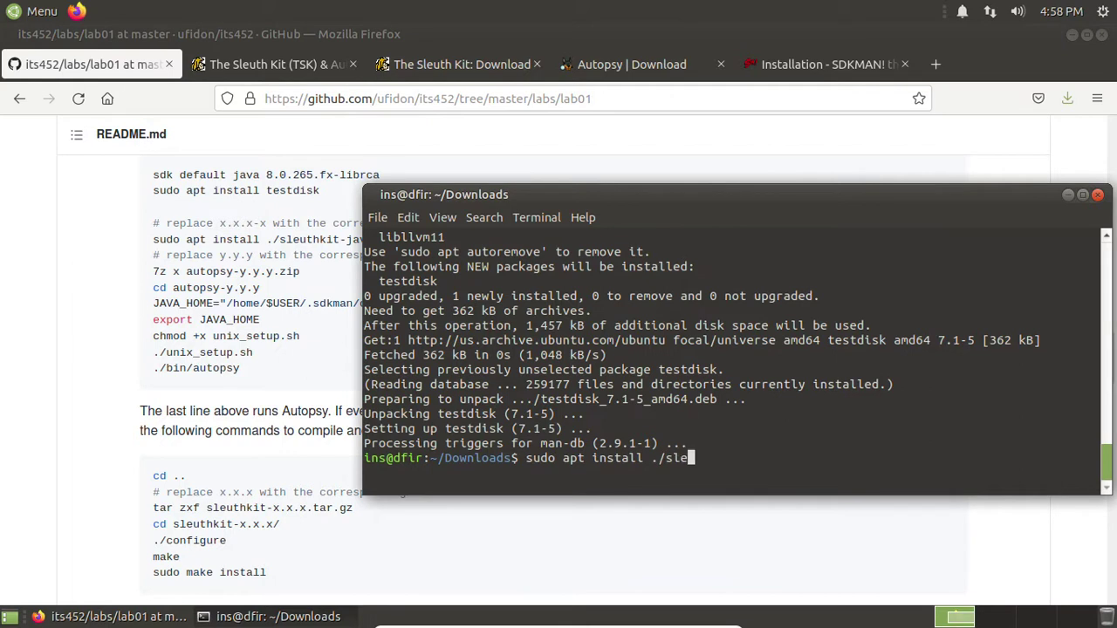
{"action": "key", "text": "Tab"}
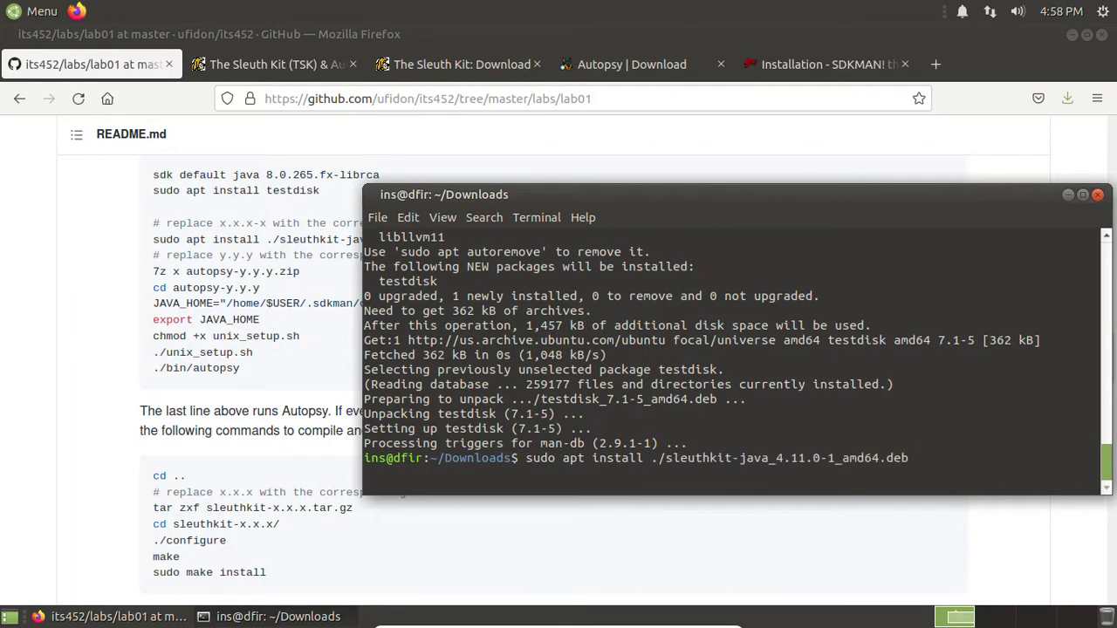
{"action": "key", "text": "Return"}
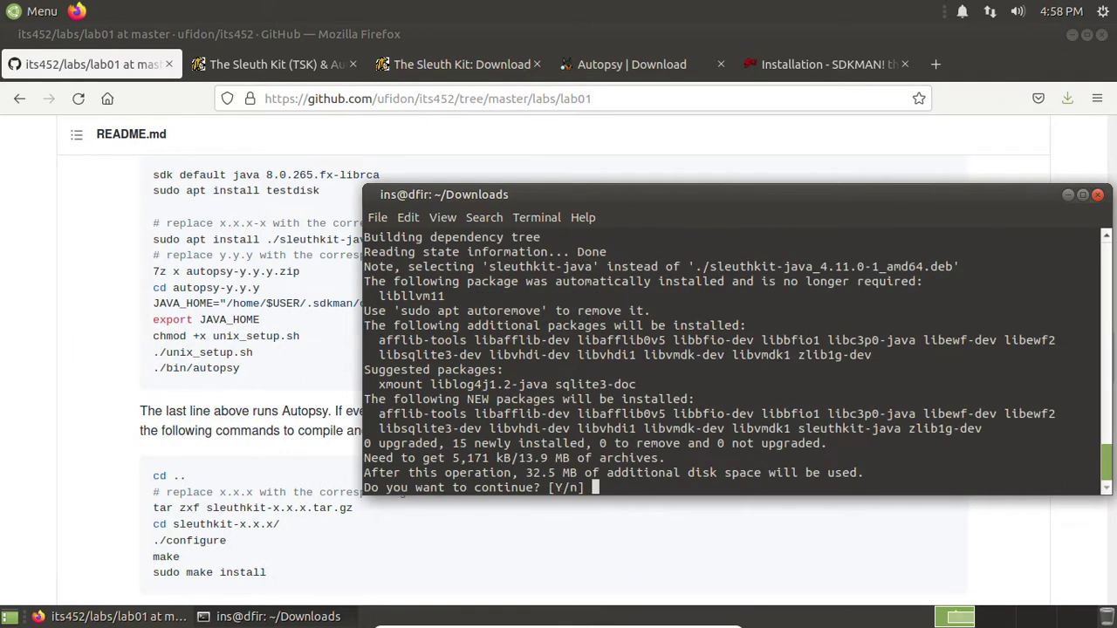
{"action": "type", "text": "Y"}
{"action": "key", "text": "Return"}
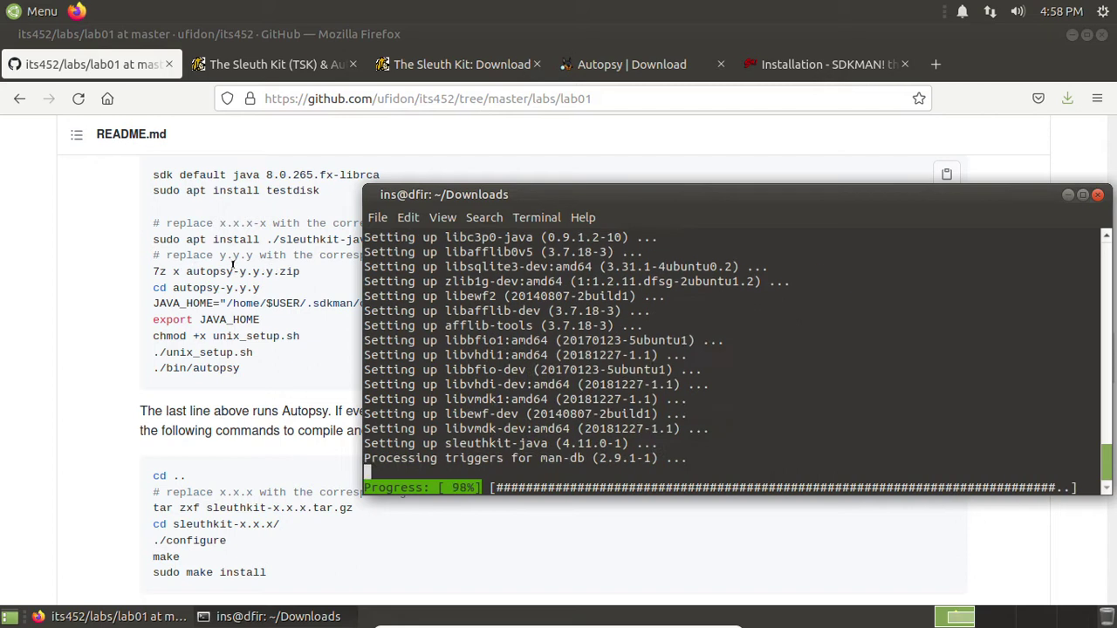
{"action": "left_click_drag", "start_coordinate": [437, 192], "coordinate": [479, 189]}
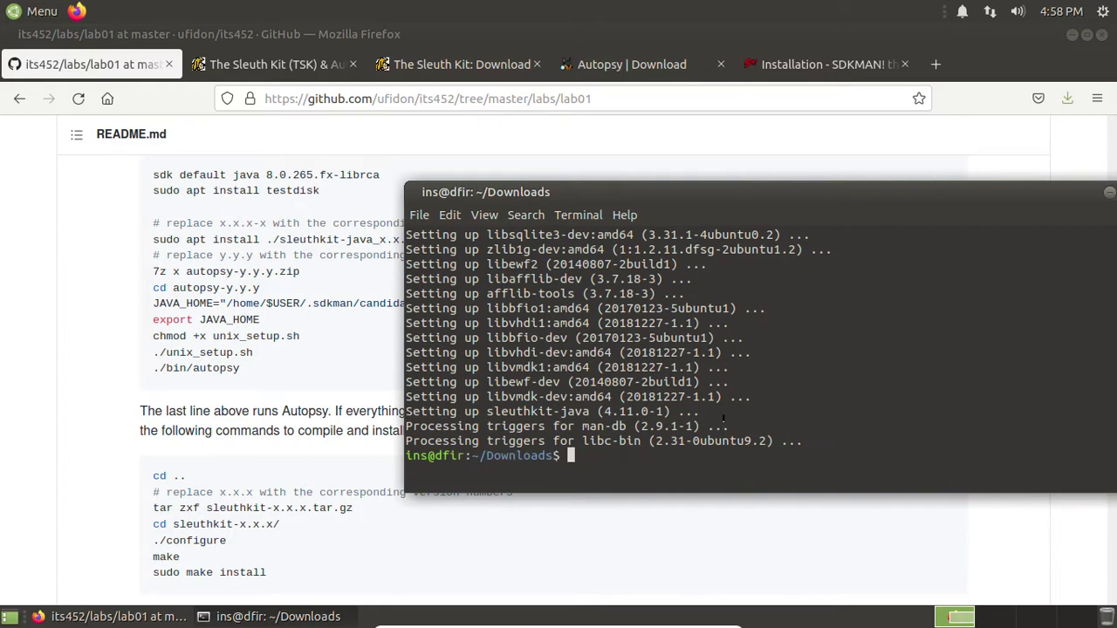
Step: Go to the home directory and create a dftools folder with mkdir
{"action": "type", "text": "ls"}
{"action": "key", "text": "Return"}
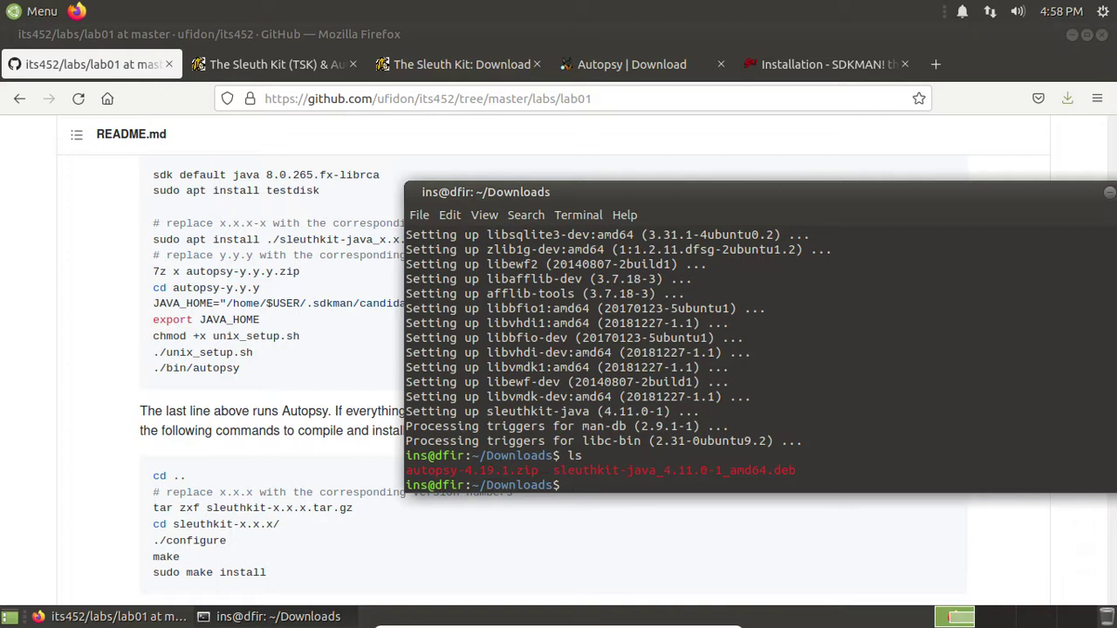
{"action": "type", "text": "cd"}
{"action": "key", "text": "Return"}
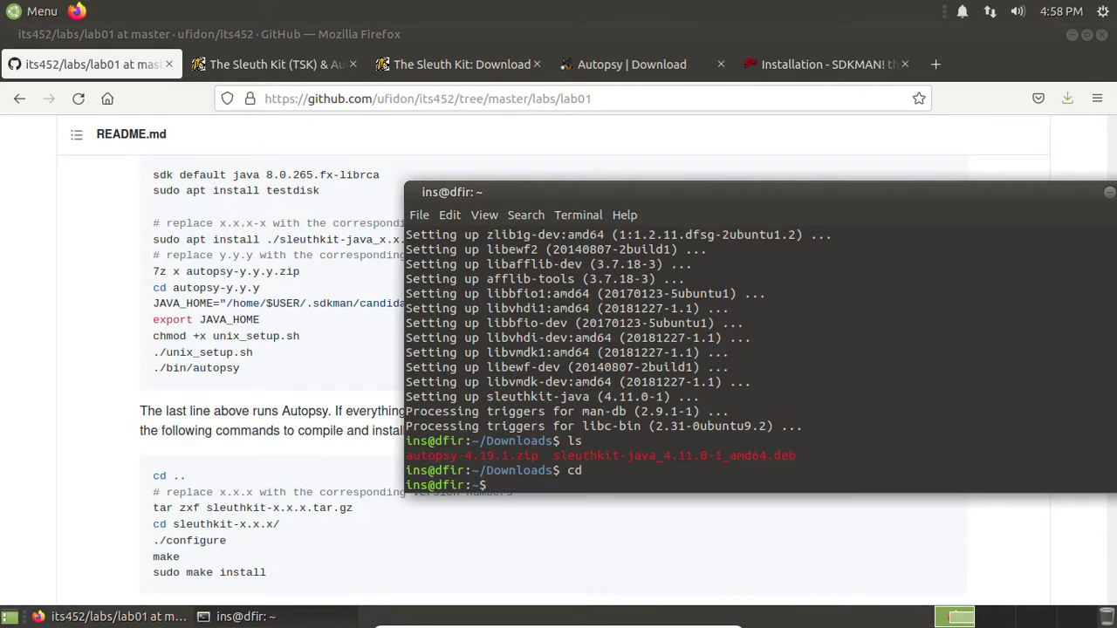
{"action": "type", "text": "ls"}
{"action": "key", "text": "Return"}
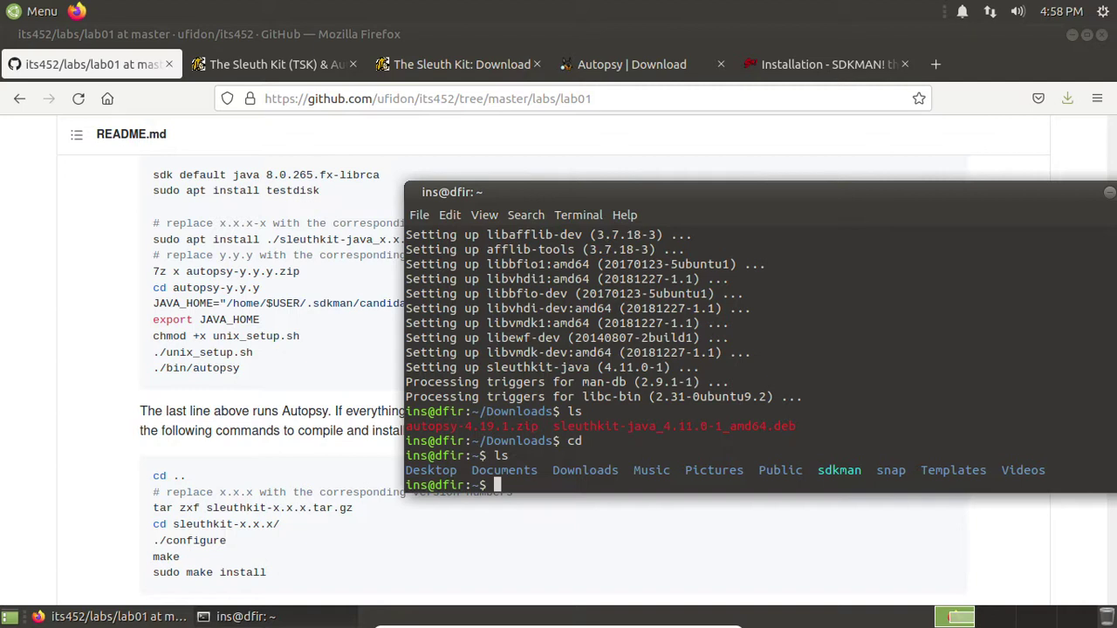
{"action": "type", "text": "mkdir dftools"}
{"action": "key", "text": "Return"}
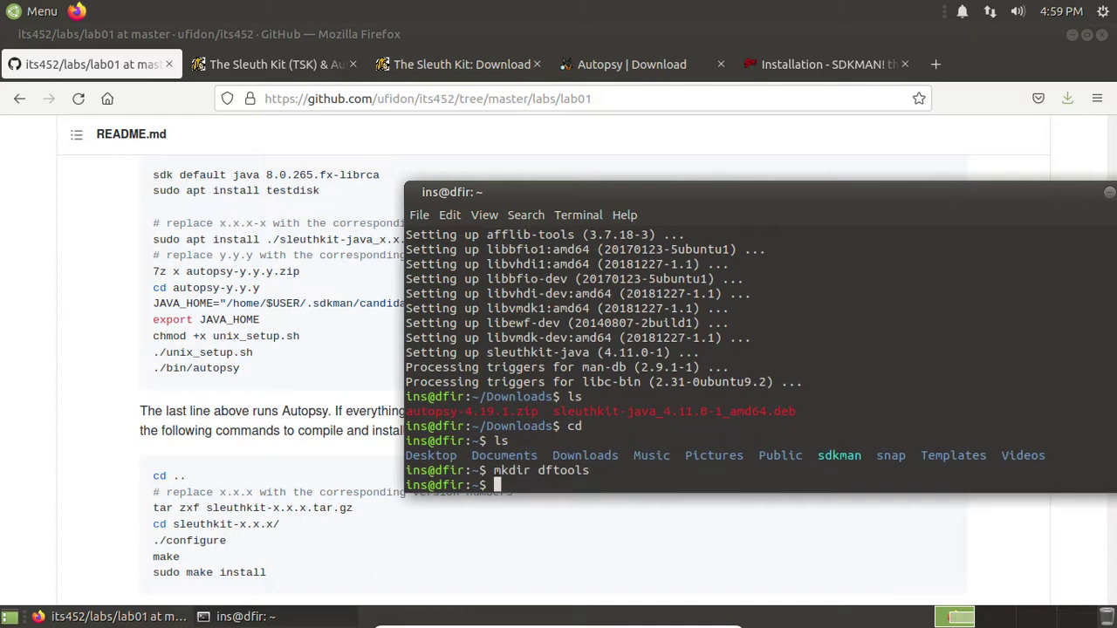
Step: Enter dftools and move ~/Downloads/autopsy-4.19.1.zip into it
{"action": "type", "text": "cd df"}
{"action": "key", "text": "Tab"}
{"action": "key", "text": "Return"}
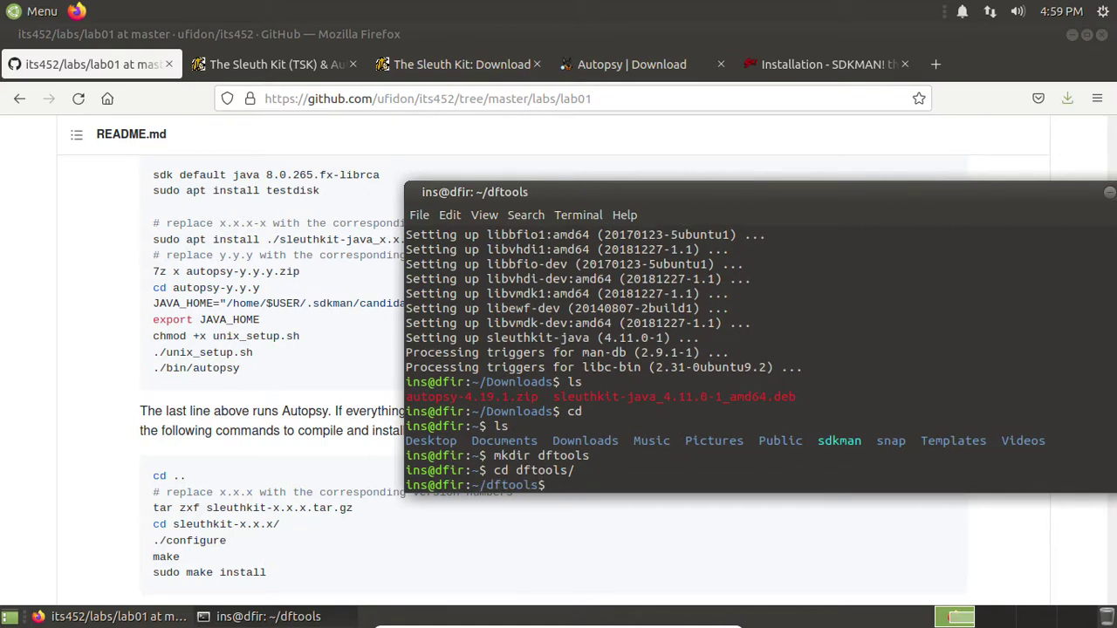
{"action": "type", "text": "mv ~/Down"}
{"action": "key", "text": "Tab"}
{"action": "type", "text": "a"}
{"action": "key", "text": "Tab"}
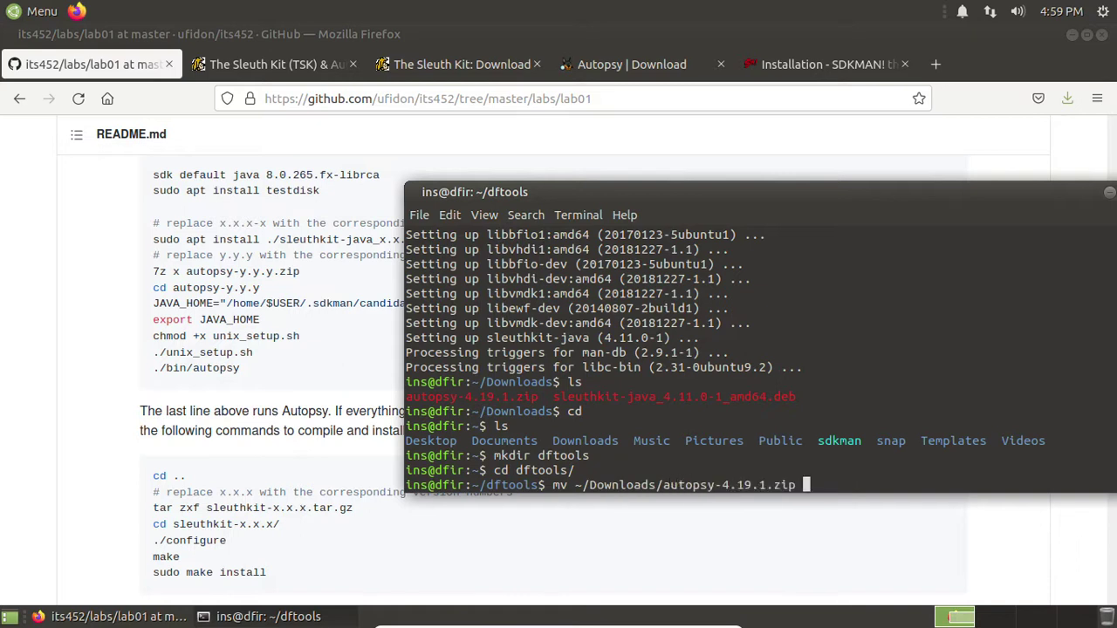
{"action": "type", "text": "."}
{"action": "key", "text": "Return"}
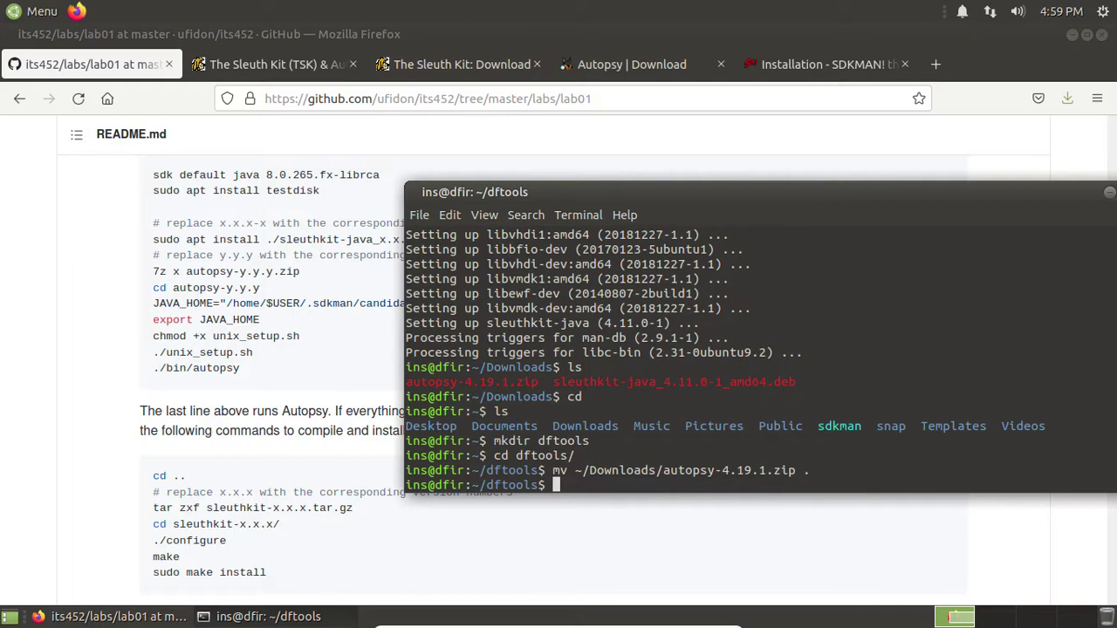
Step: List dftools and extract autopsy-4.19.1.zip with '7z x'
{"action": "type", "text": "ls"}
{"action": "key", "text": "Return"}
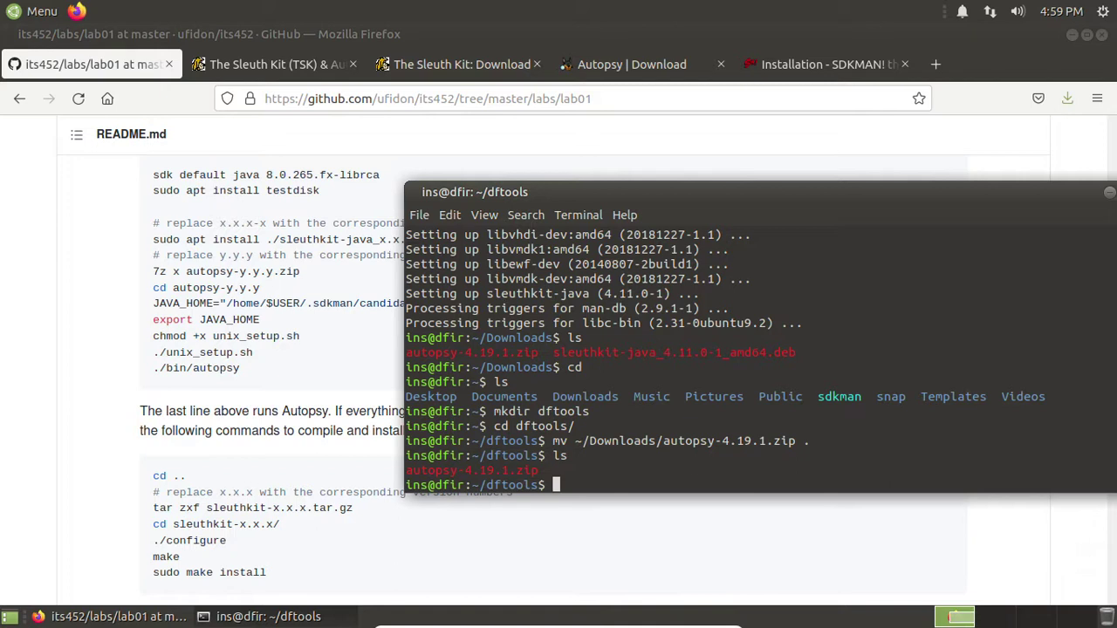
{"action": "type", "text": "7z x au"}
{"action": "key", "text": "Tab"}
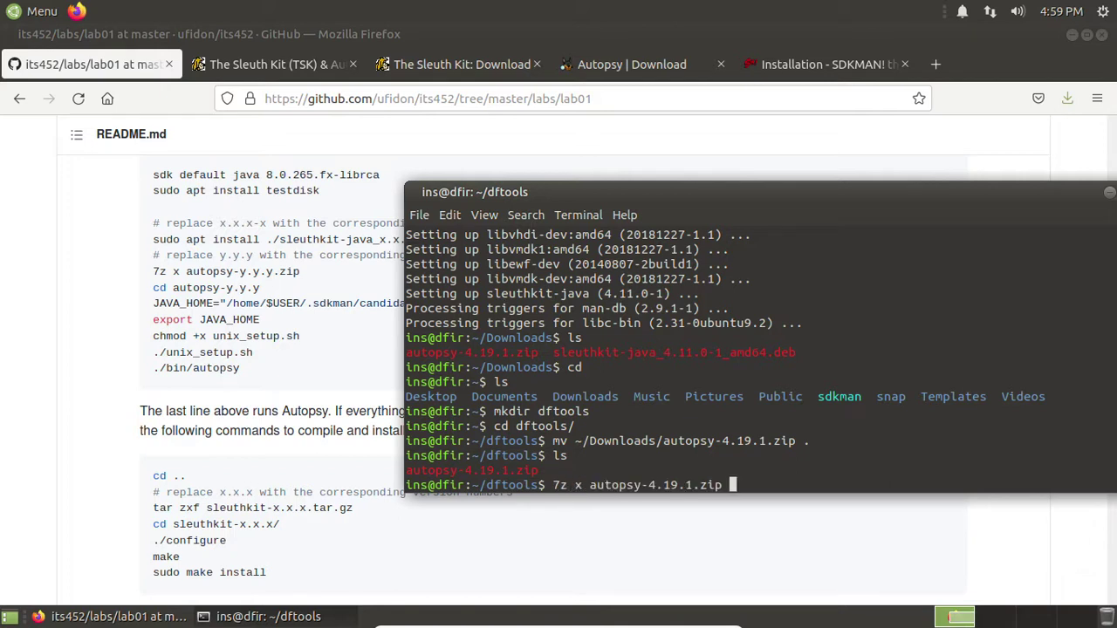
{"action": "key", "text": "Return"}
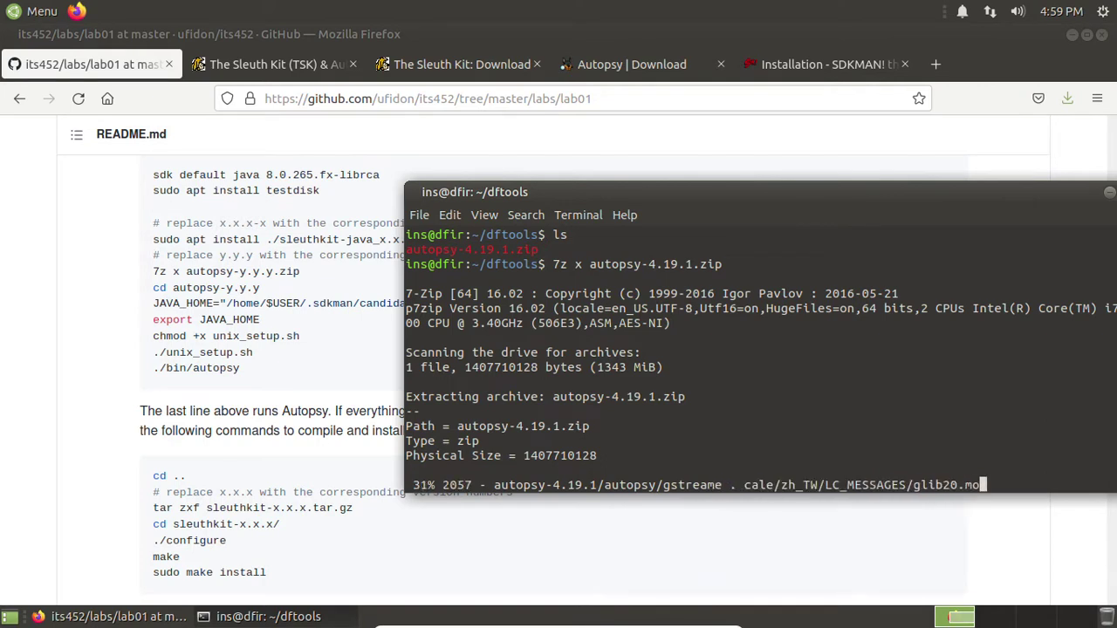
Step: Read the Linux instructions on the Autopsy download page, then go back to the extracting terminal
{"action": "left_click", "coordinate": [627, 65]}
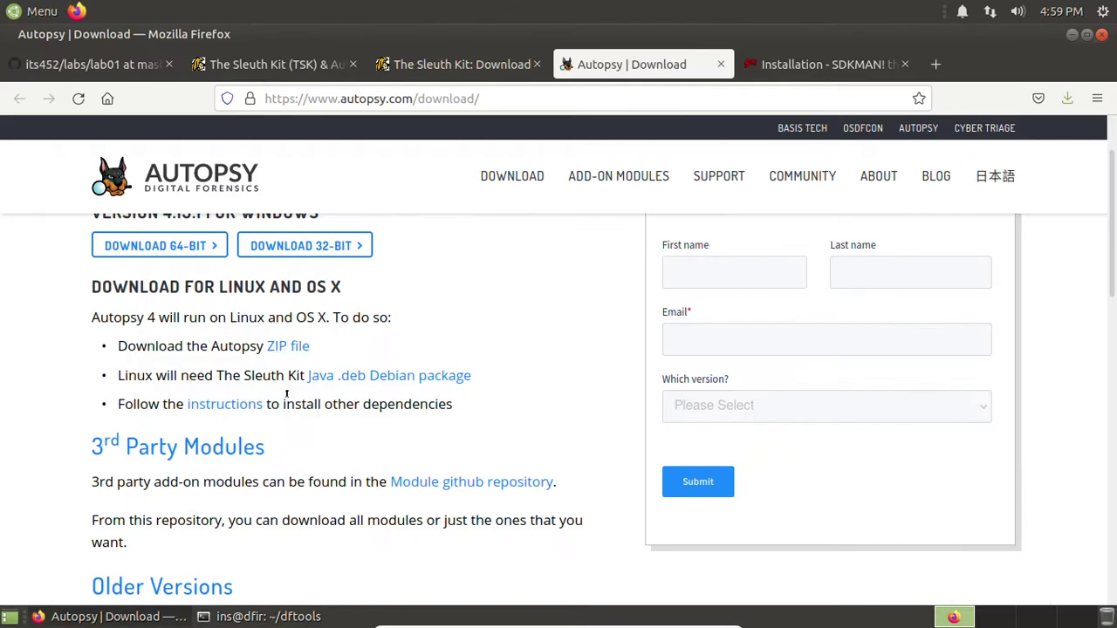
{"action": "scroll", "coordinate": [418, 353], "scroll_direction": "up", "scroll_amount": 1}
{"action": "scroll", "coordinate": [417, 352], "scroll_direction": "up", "scroll_amount": 2}
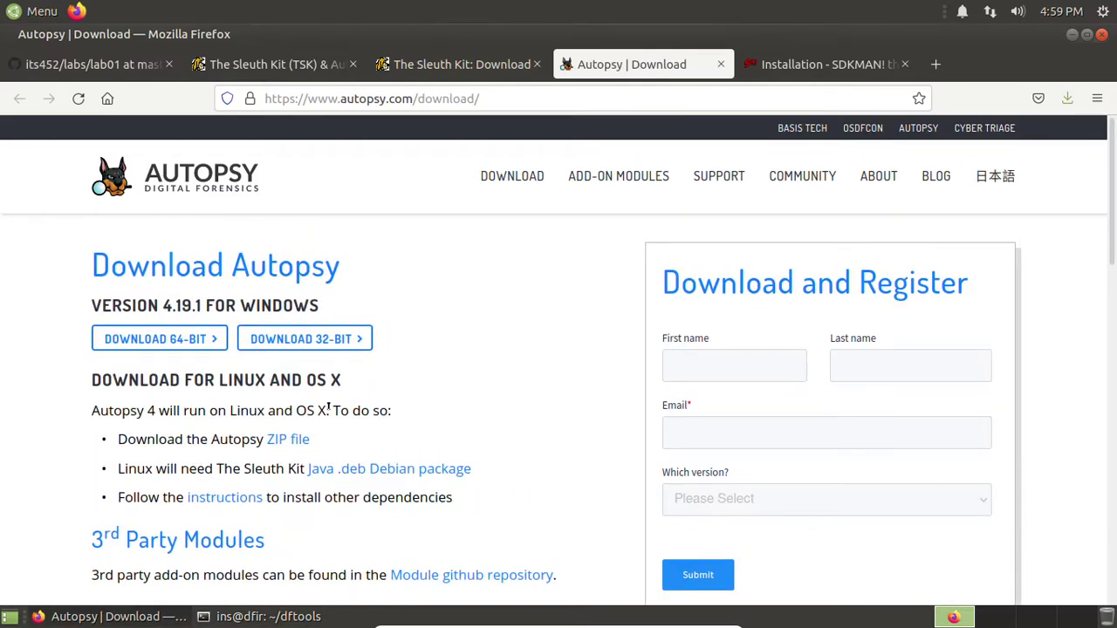
{"action": "scroll", "coordinate": [328, 405], "scroll_direction": "down", "scroll_amount": 2}
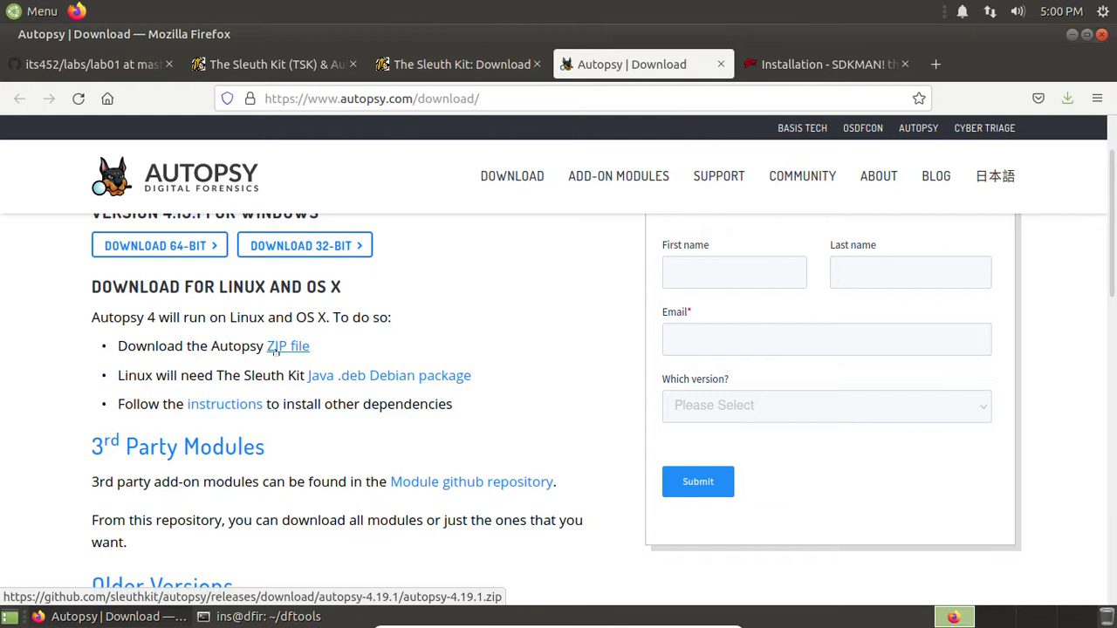
{"action": "scroll", "coordinate": [197, 376], "scroll_direction": "up", "scroll_amount": 2}
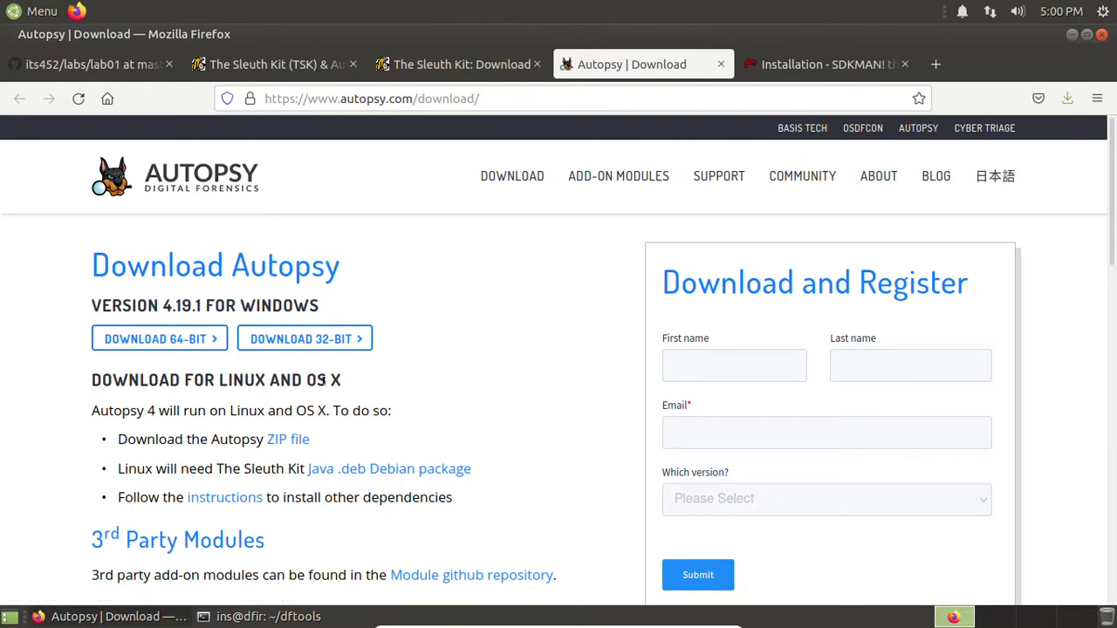
{"action": "scroll", "coordinate": [454, 383], "scroll_direction": "down", "scroll_amount": 4}
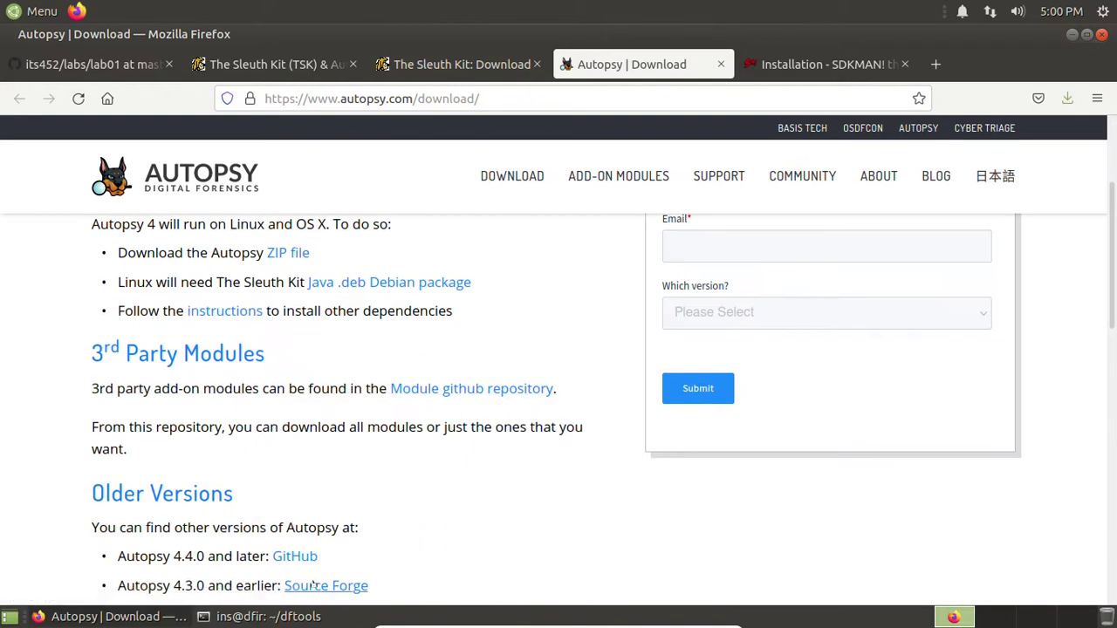
{"action": "left_click", "coordinate": [291, 617]}
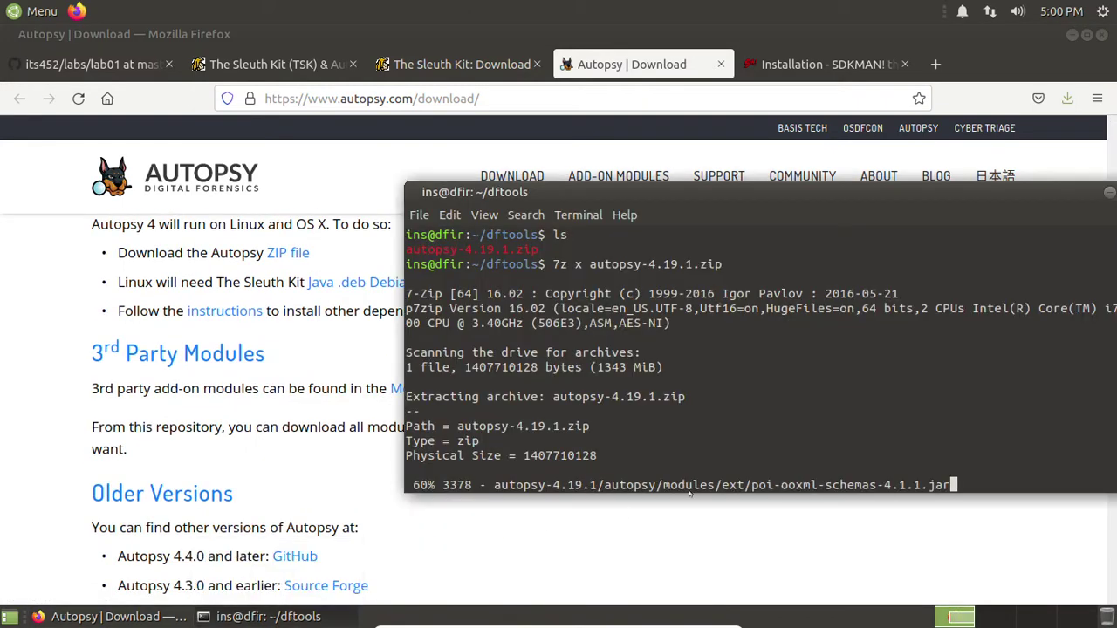
Step: Wait for 7z to report 'Everything is Ok', then run ls to see the autopsy-4.19.1 folder
{"action": "left_click", "coordinate": [101, 67]}
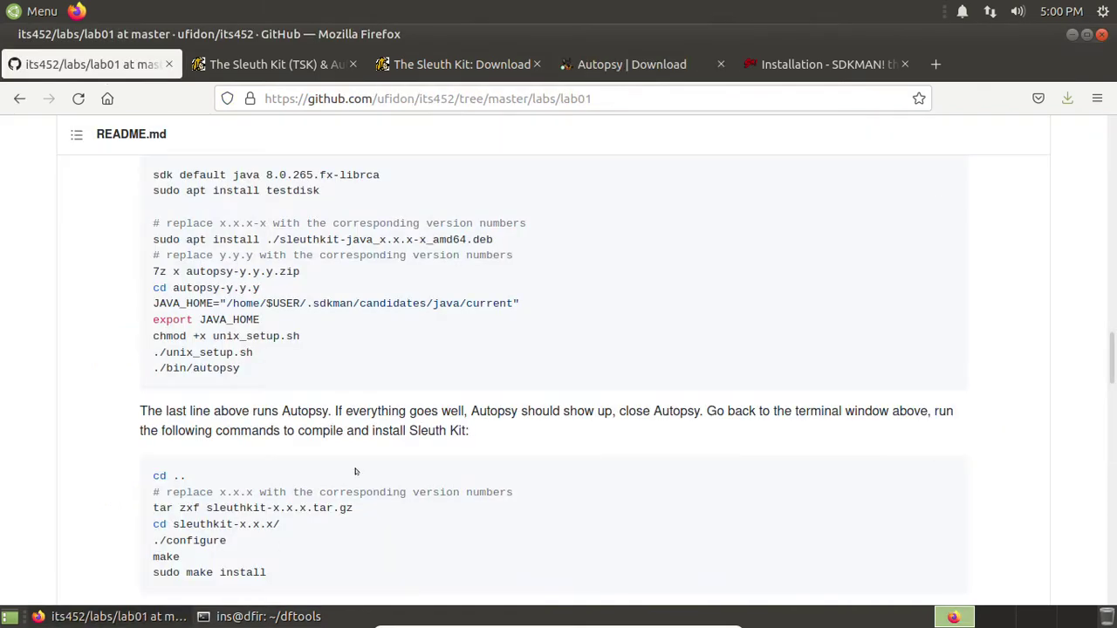
{"action": "left_click", "coordinate": [250, 618]}
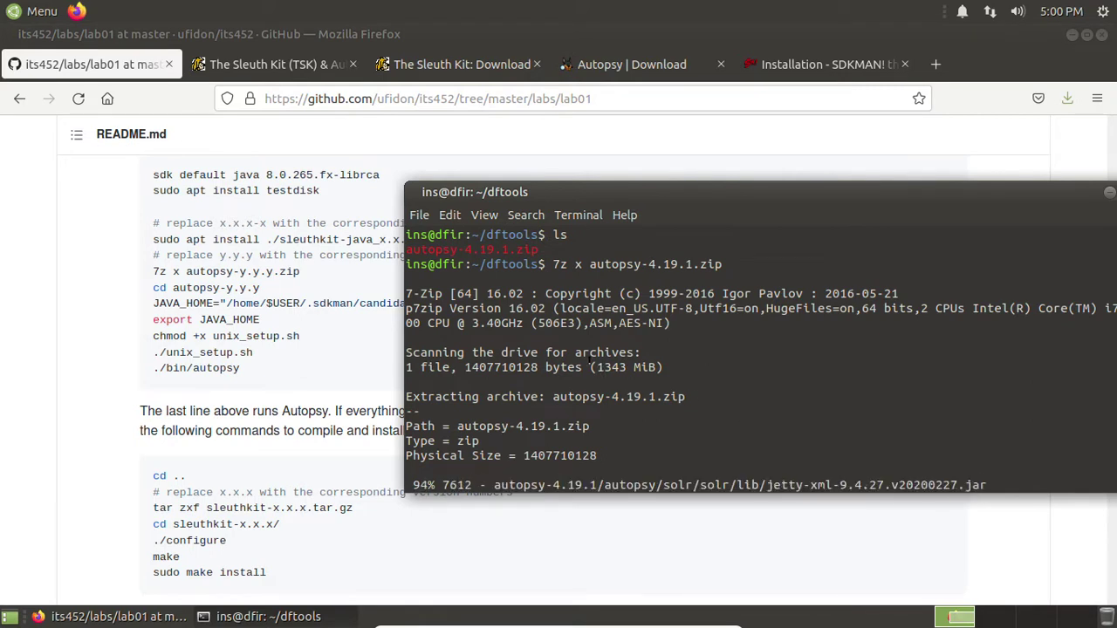
{"action": "left_click_drag", "start_coordinate": [597, 365], "coordinate": [650, 362]}
{"action": "left_click", "coordinate": [650, 362]}
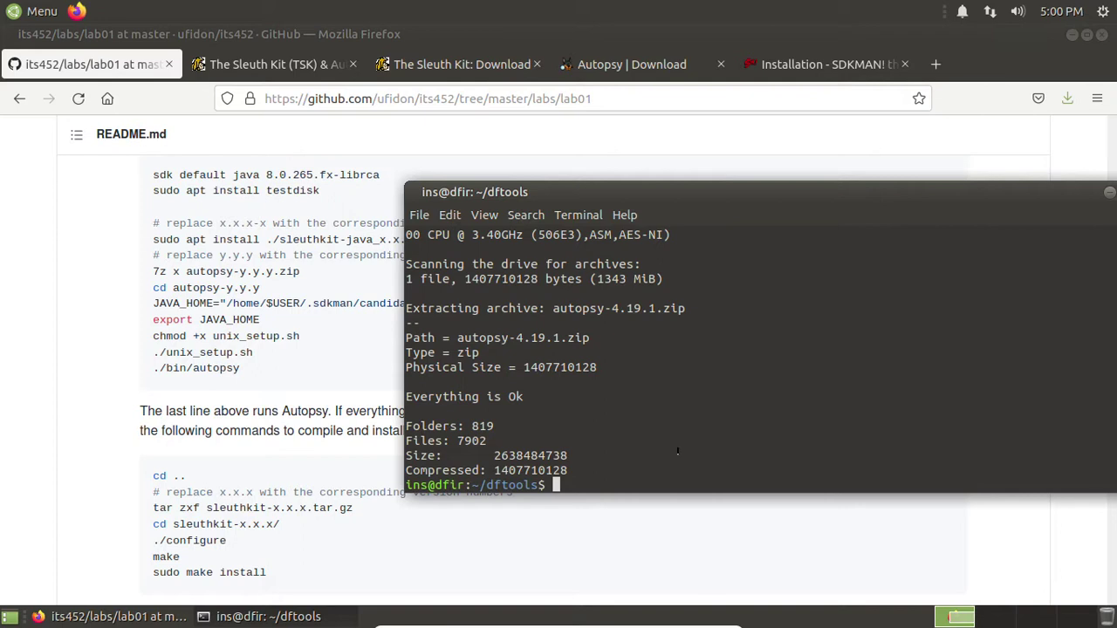
{"action": "type", "text": "ls"}
{"action": "key", "text": "Return"}
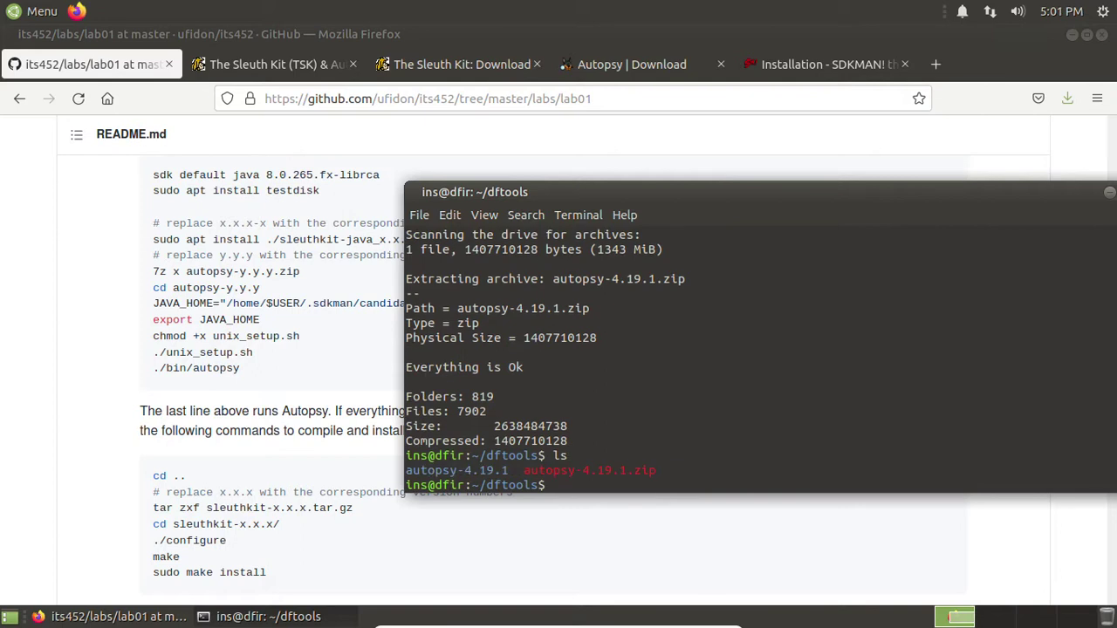
Step: Move into the autopsy-4.19.1 folder and list its contents
{"action": "type", "text": "cd au"}
{"action": "key", "text": "Tab"}
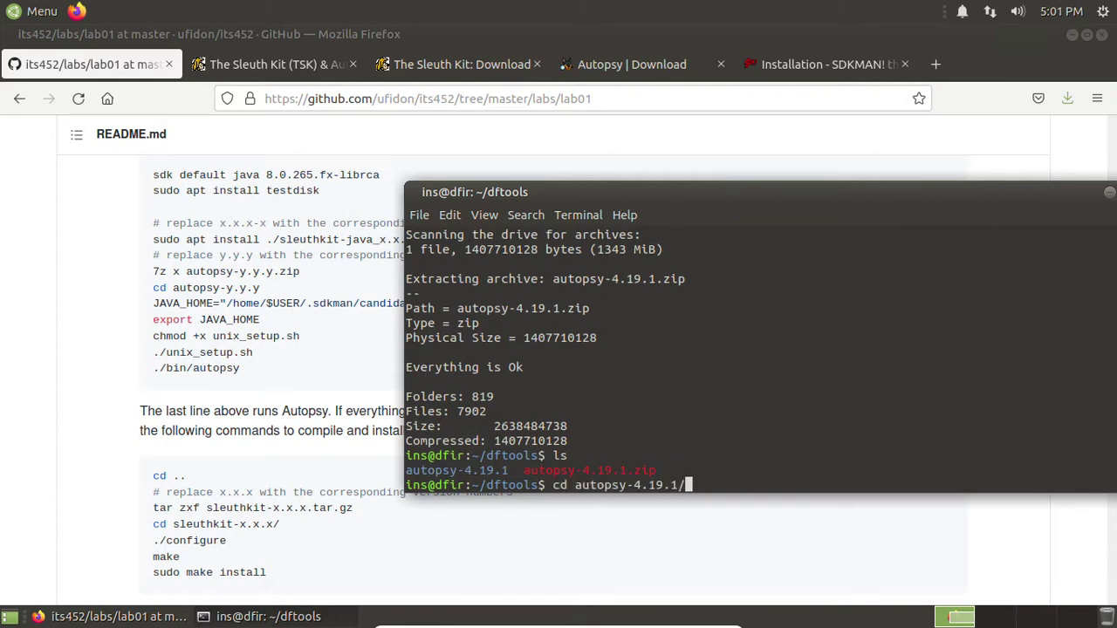
{"action": "key", "text": "Return"}
{"action": "type", "text": "ls"}
{"action": "key", "text": "Return"}
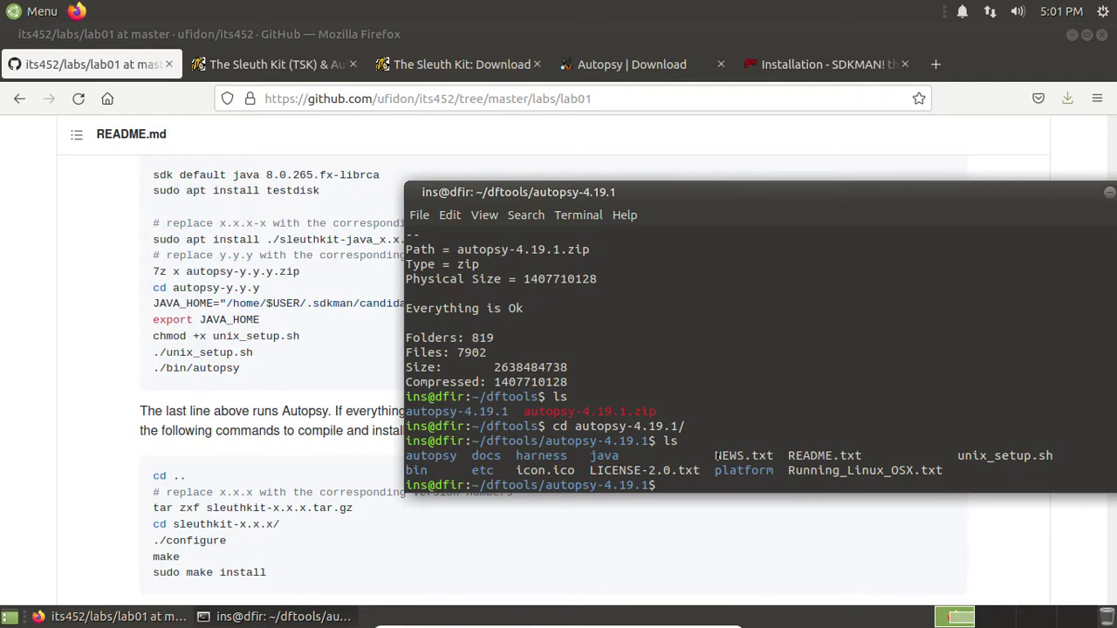
Step: Copy the README's JAVA_HOME assignment for sdkman's current Java and run it in the terminal
{"action": "left_click", "coordinate": [182, 295]}
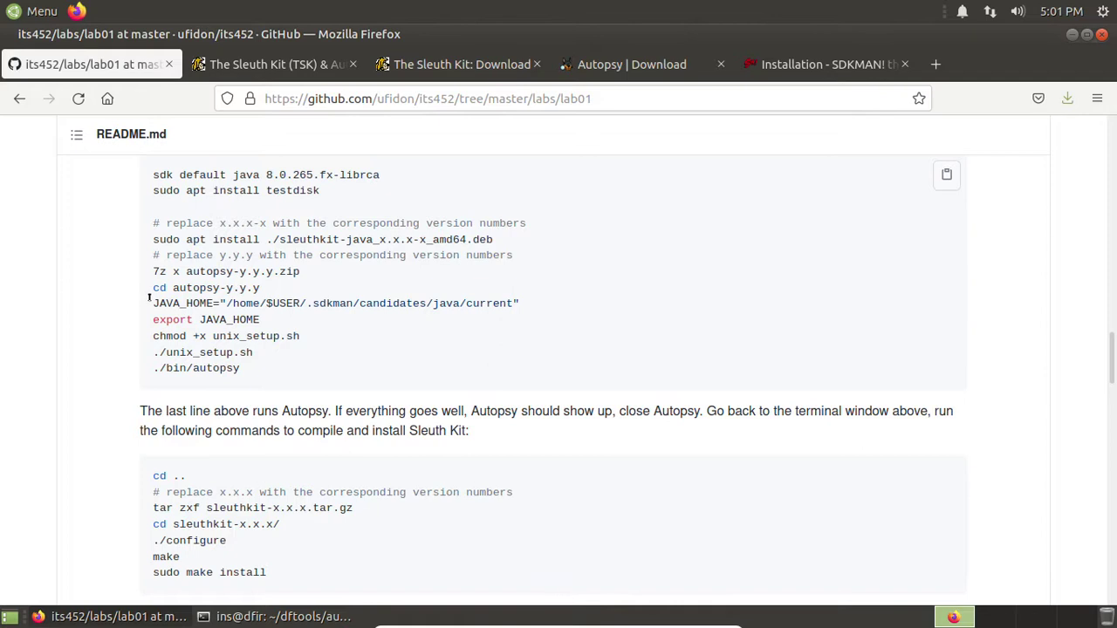
{"action": "left_click_drag", "start_coordinate": [149, 298], "coordinate": [525, 306]}
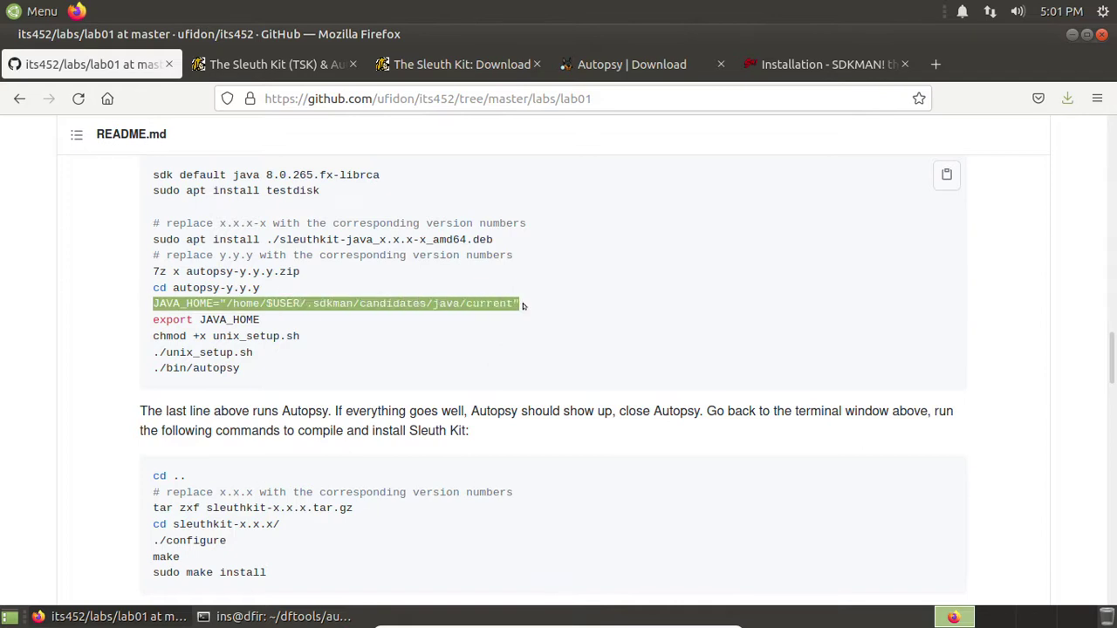
{"action": "right_click", "coordinate": [472, 300]}
{"action": "left_click", "coordinate": [493, 316]}
{"action": "mouse_move", "coordinate": [288, 616]}
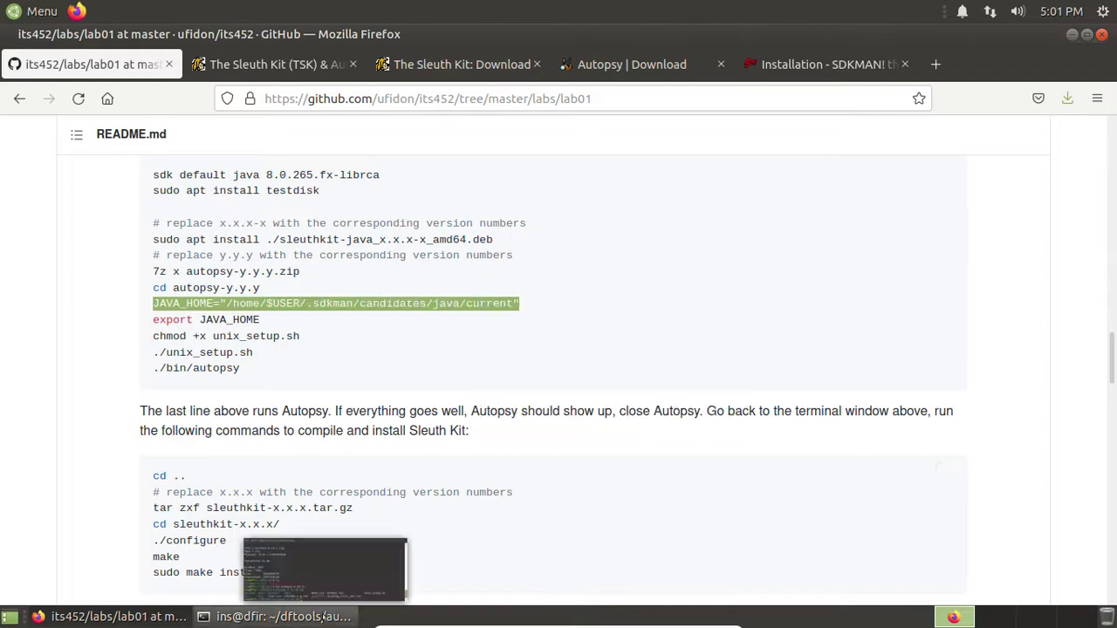
{"action": "left_click", "coordinate": [368, 558]}
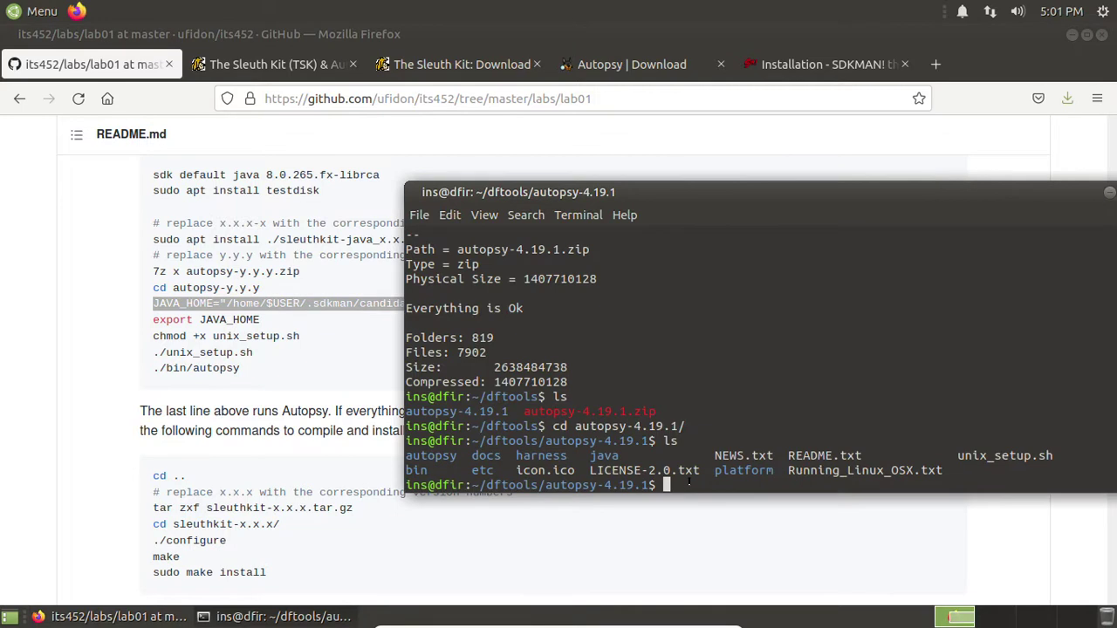
{"action": "key", "text": "ctrl+shift+v"}
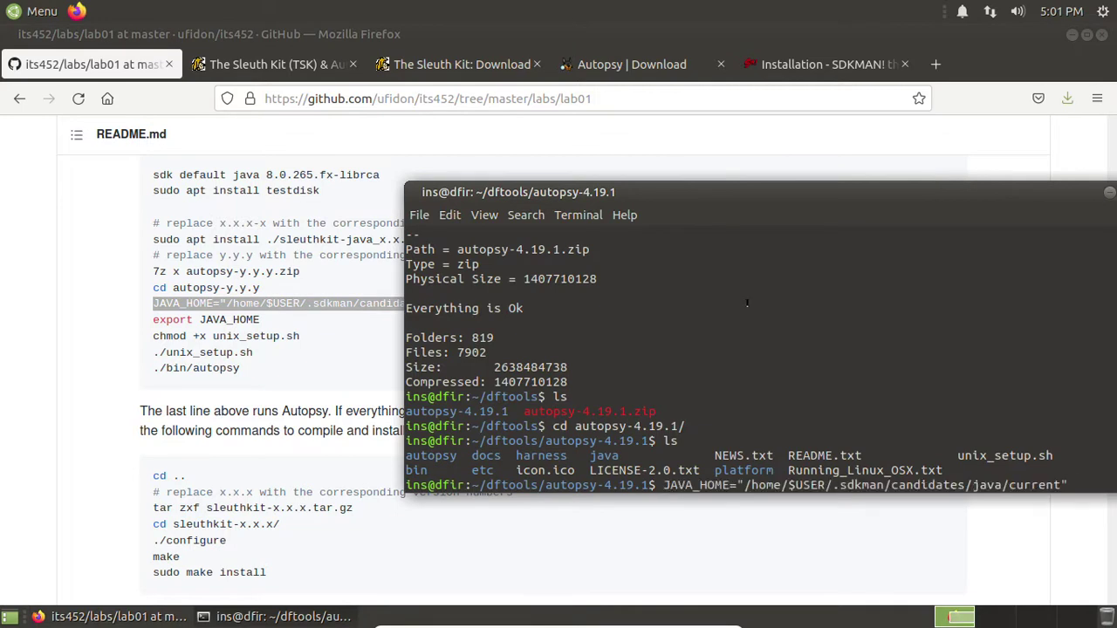
{"action": "key", "text": "Return"}
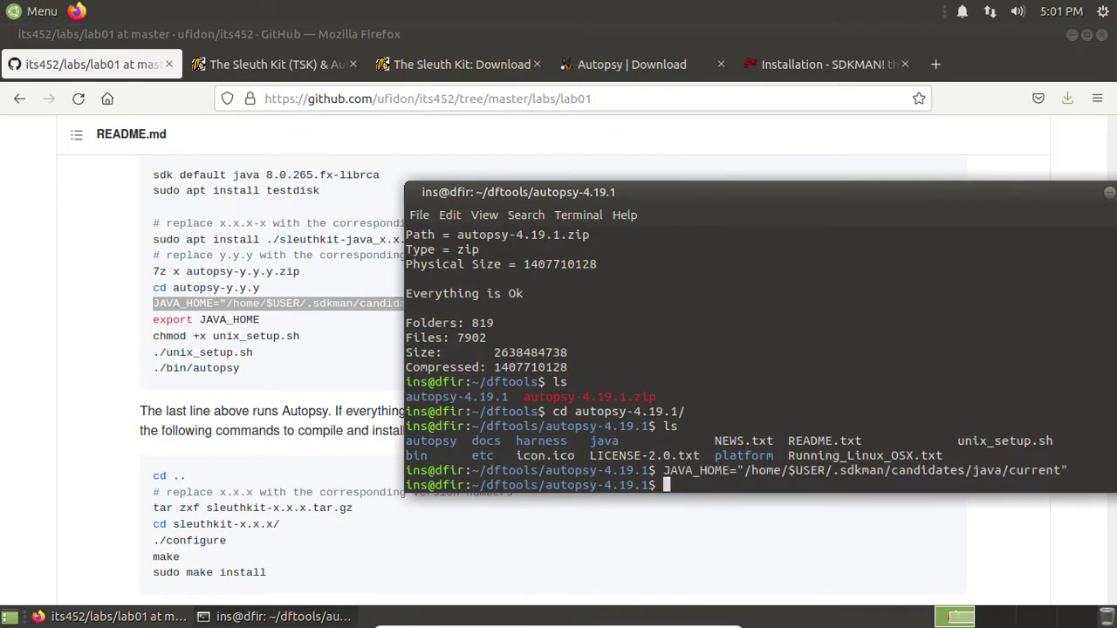
Step: Copy the README's export JAVA_HOME line and run it in the terminal
{"action": "triple_click", "coordinate": [183, 319]}
{"action": "right_click", "coordinate": [187, 317]}
{"action": "left_click", "coordinate": [218, 333]}
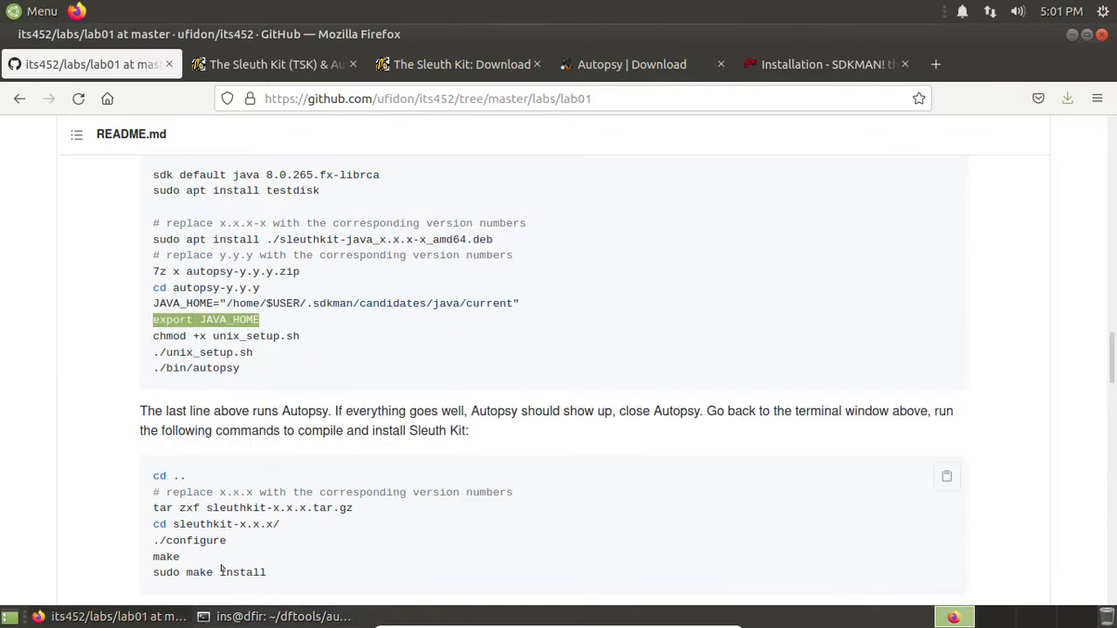
{"action": "left_click", "coordinate": [270, 616]}
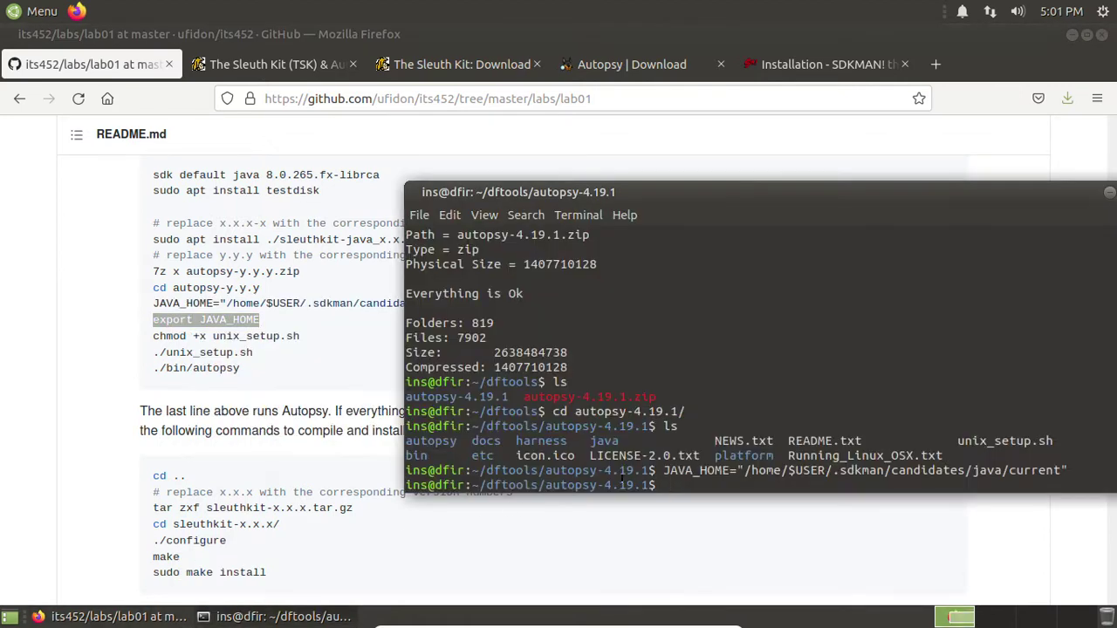
{"action": "key", "text": "ctrl+shift+v"}
{"action": "key", "text": "Return"}
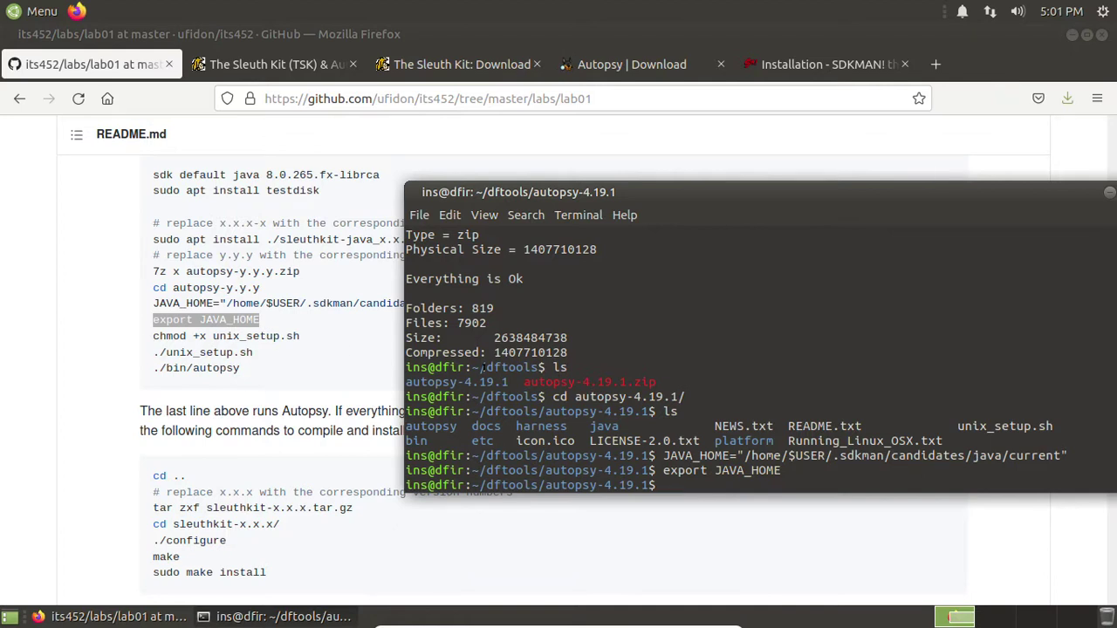
Step: Make unix_setup.sh executable by running the README's chmod +x unix_setup.sh line
{"action": "left_click_drag", "start_coordinate": [957, 426], "coordinate": [1055, 425]}
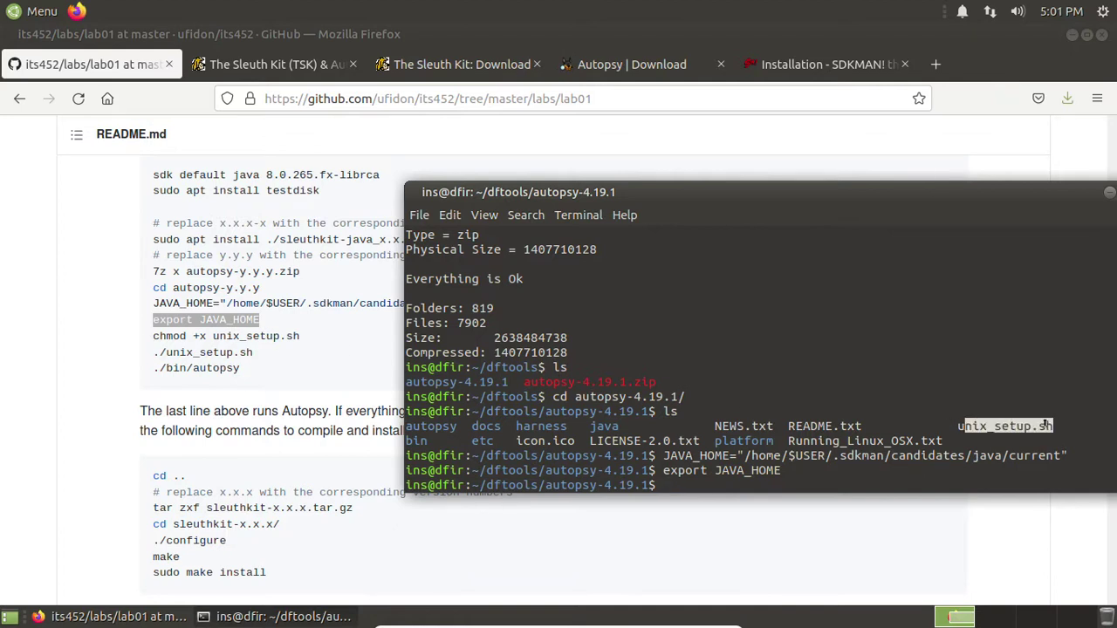
{"action": "left_click", "coordinate": [1030, 426]}
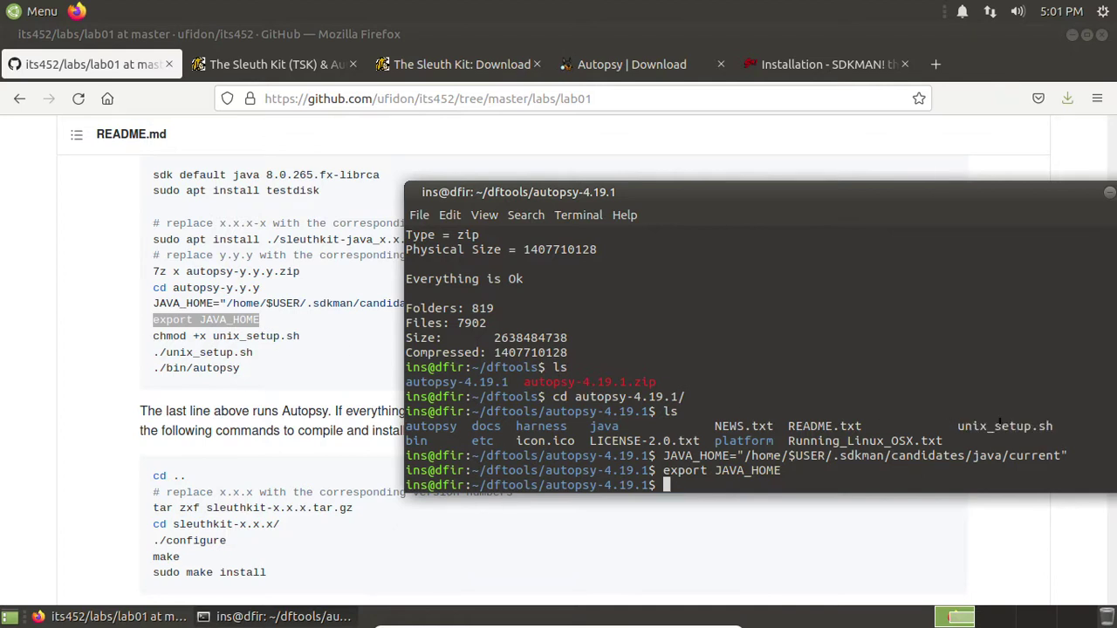
{"action": "triple_click", "coordinate": [205, 335]}
{"action": "right_click", "coordinate": [201, 331]}
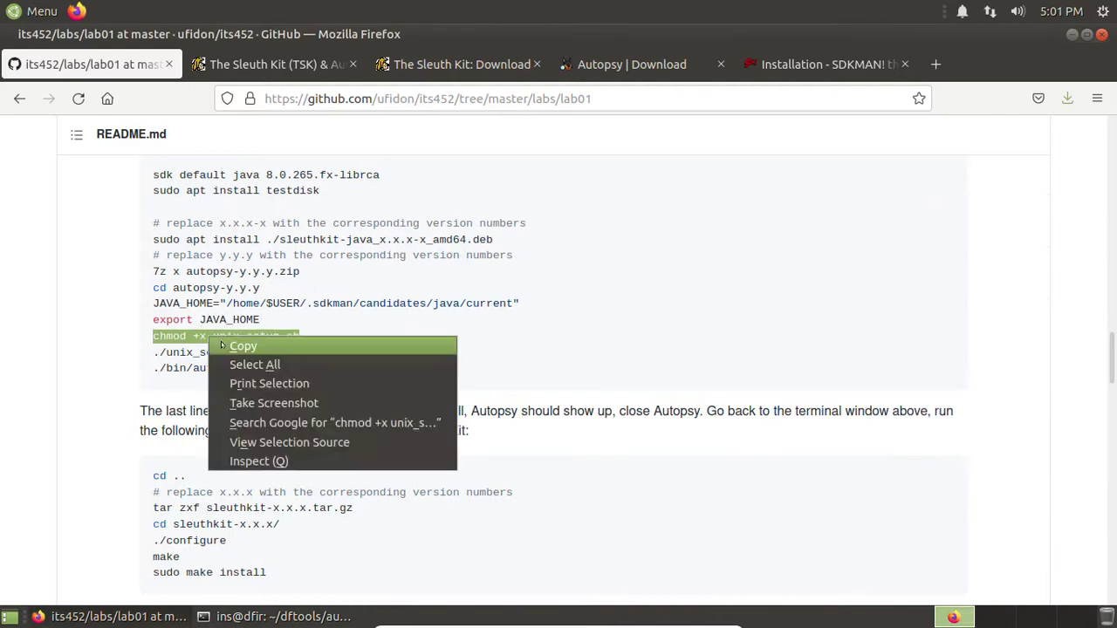
{"action": "left_click", "coordinate": [223, 342]}
{"action": "left_click", "coordinate": [279, 616]}
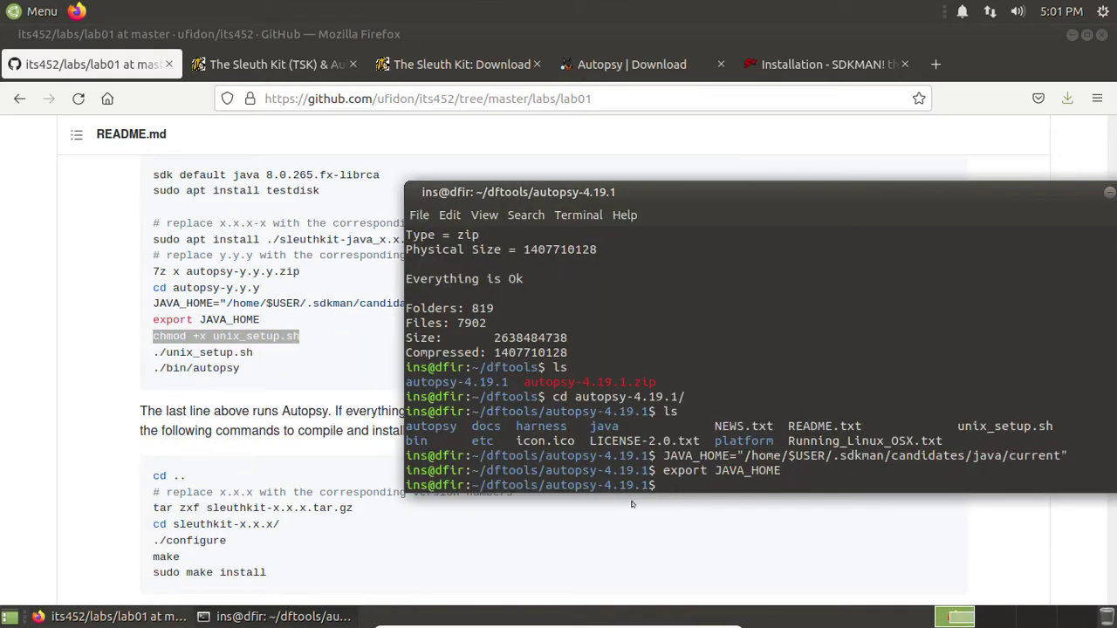
{"action": "key", "text": "ctrl+shift+v"}
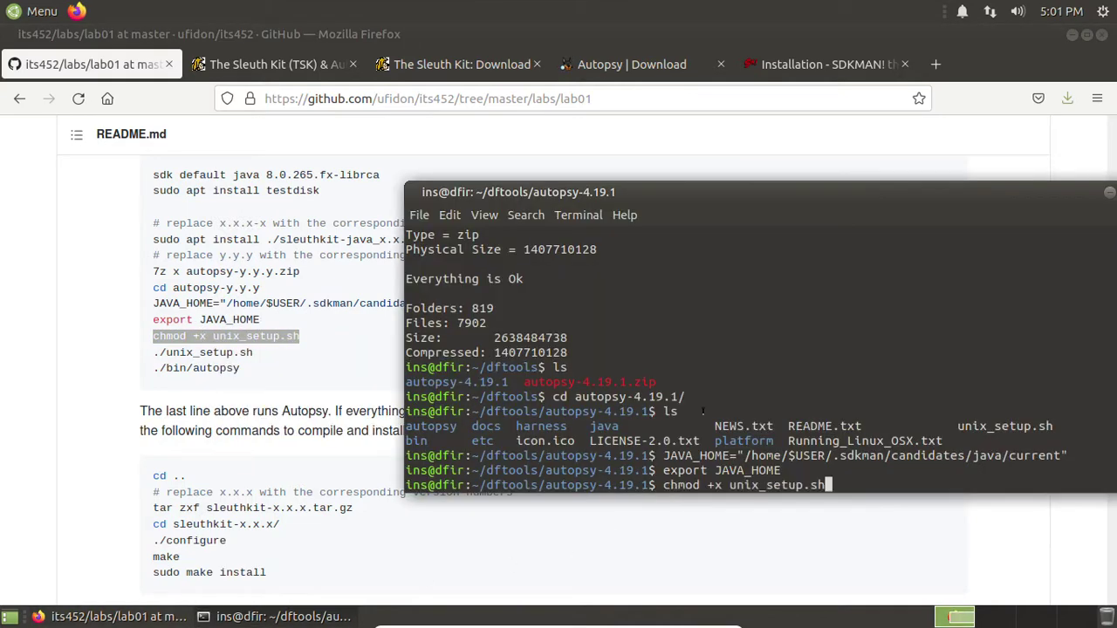
{"action": "key", "text": "Return"}
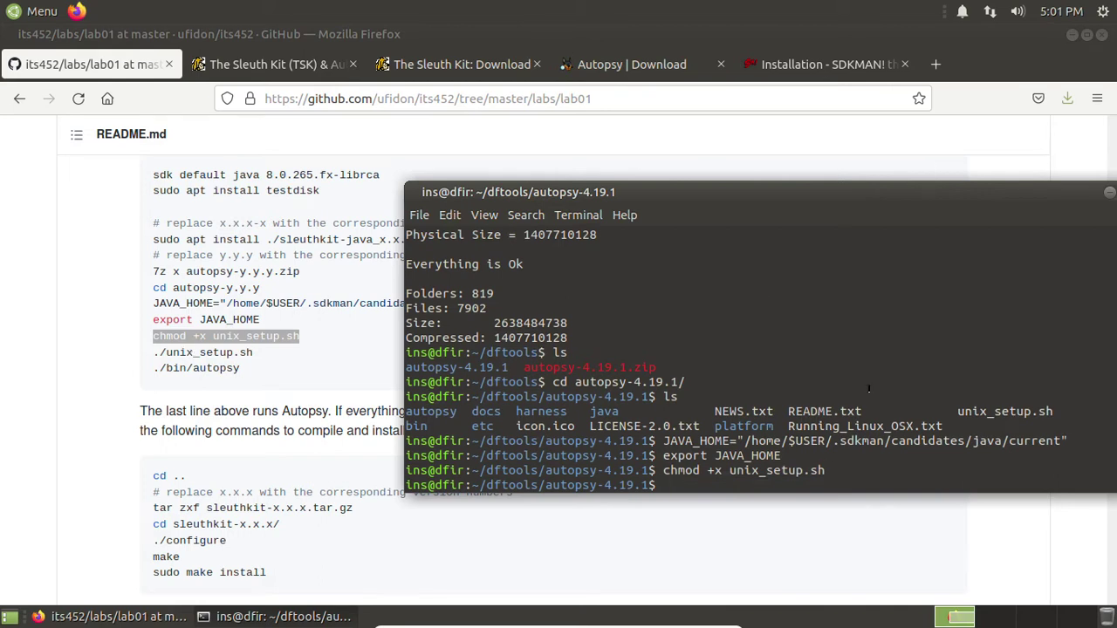
Step: Run ./unix_setup.sh so Autopsy reports it is configured
{"action": "type", "text": "./unix_setup.sh"}
{"action": "key", "text": "Return"}
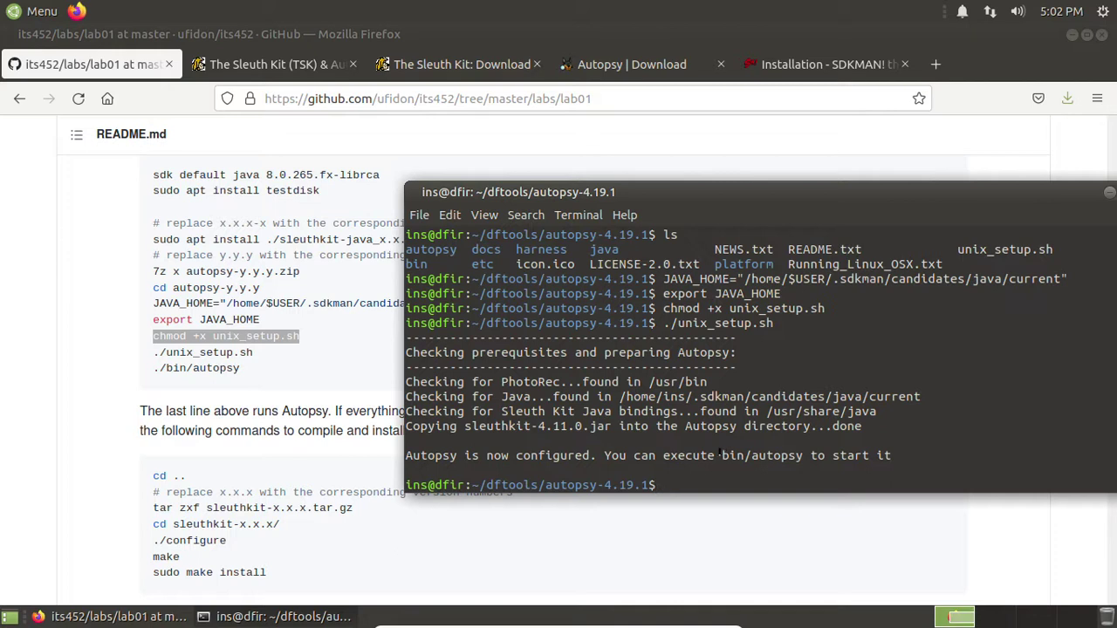
{"action": "left_click_drag", "start_coordinate": [720, 455], "coordinate": [875, 454]}
{"action": "left_click", "coordinate": [903, 453]}
Step: Launch Autopsy with ./bin/autopsy
{"action": "type", "text": "./bin/?"}
{"action": "key", "text": "BackSpace"}
{"action": "type", "text": "autopsy"}
{"action": "key", "text": "Return"}
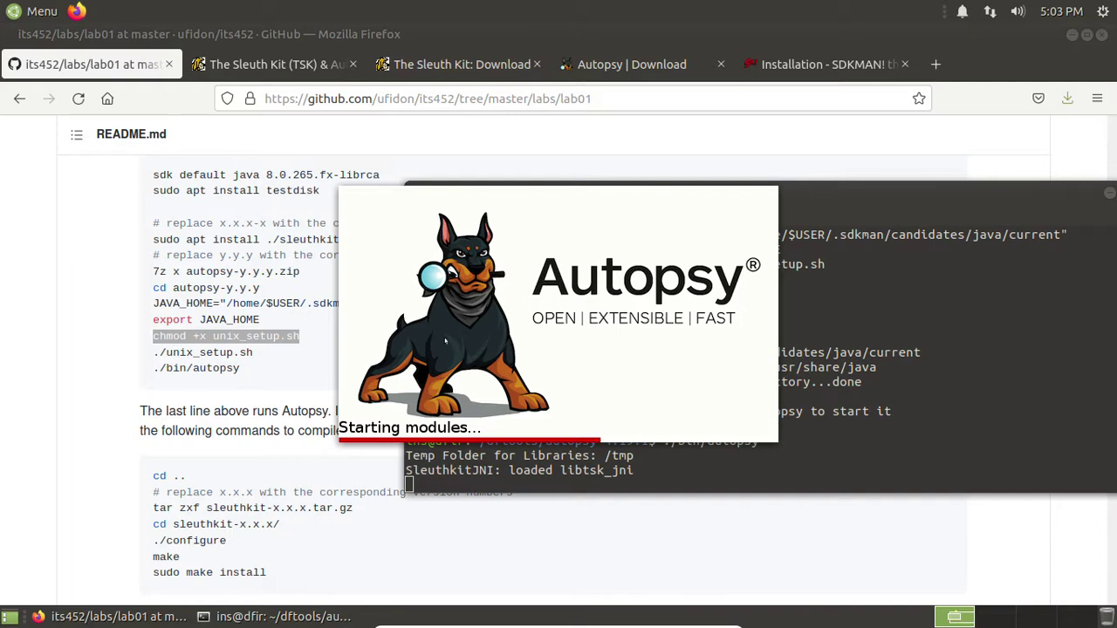
Step: Scroll through the README while the splash loads, then raise the terminal showing Autopsy's startup log
{"action": "left_click", "coordinate": [270, 410]}
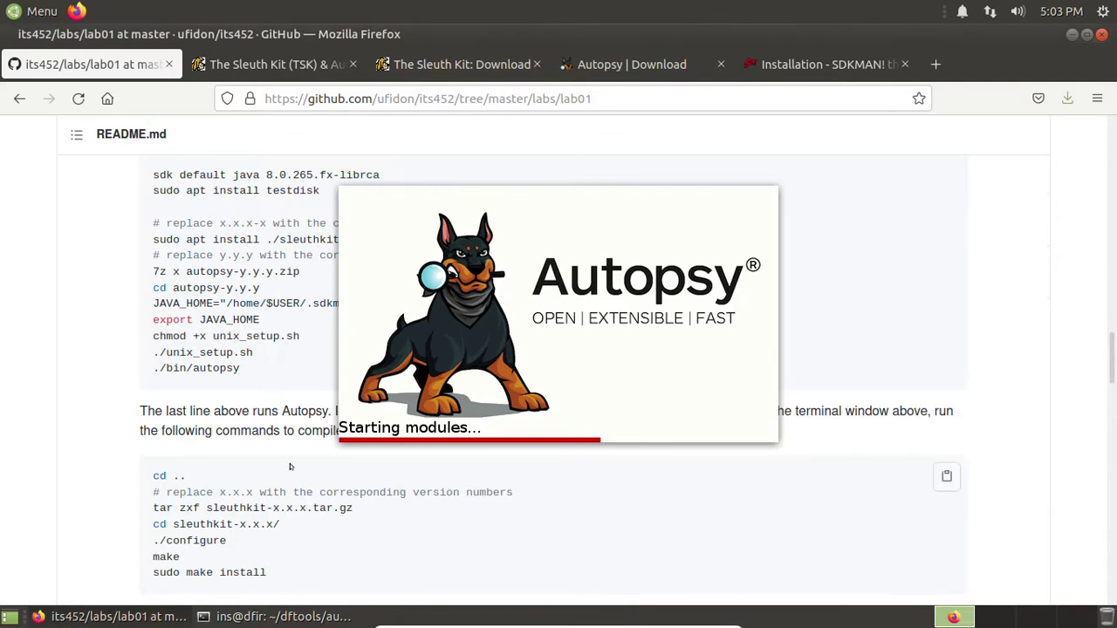
{"action": "scroll", "coordinate": [291, 467], "scroll_direction": "up", "scroll_amount": 2}
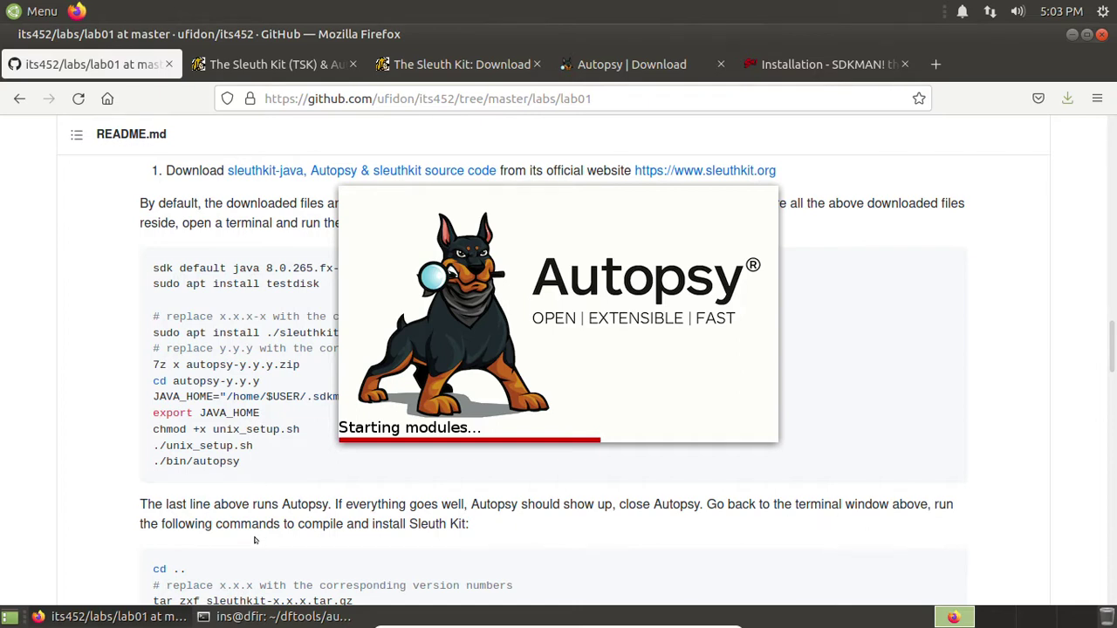
{"action": "scroll", "coordinate": [255, 540], "scroll_direction": "down", "scroll_amount": 2}
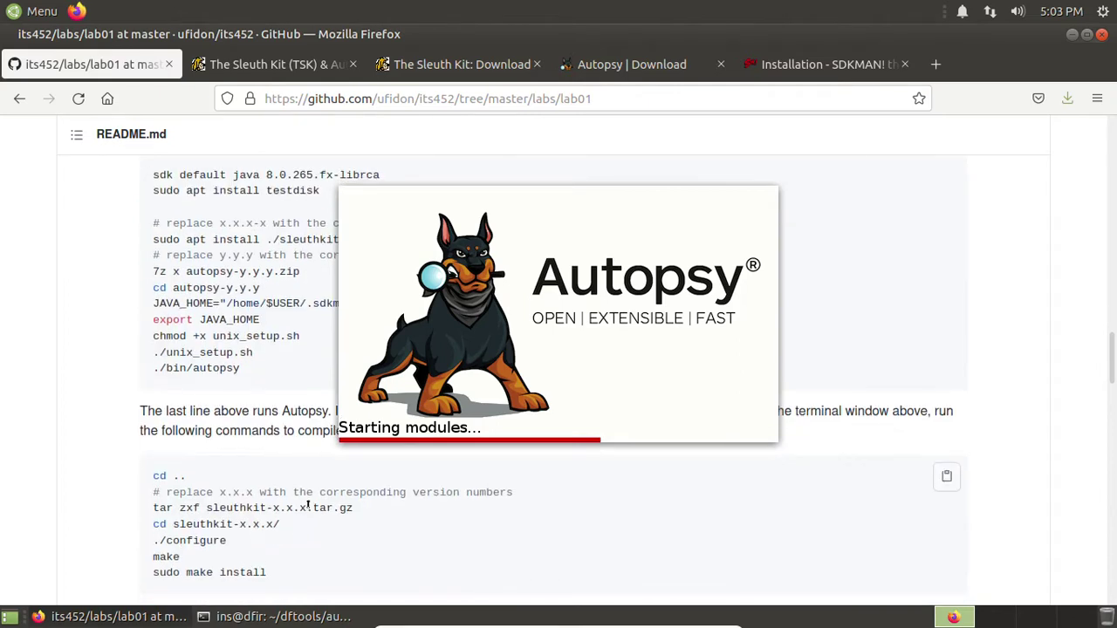
{"action": "scroll", "coordinate": [308, 504], "scroll_direction": "up", "scroll_amount": 2}
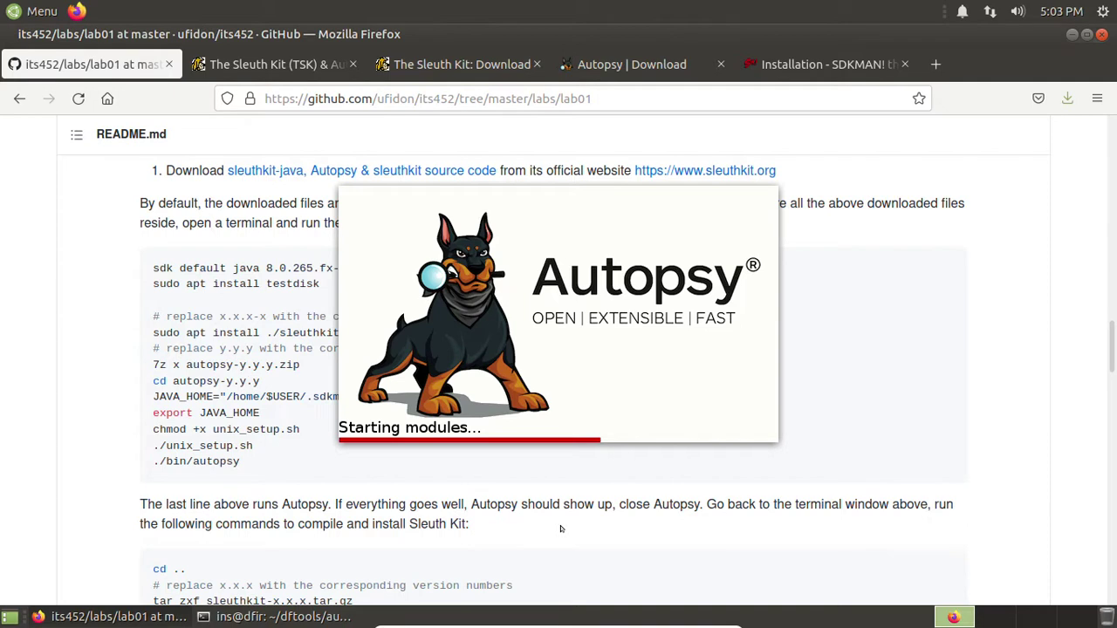
{"action": "left_click", "coordinate": [314, 617]}
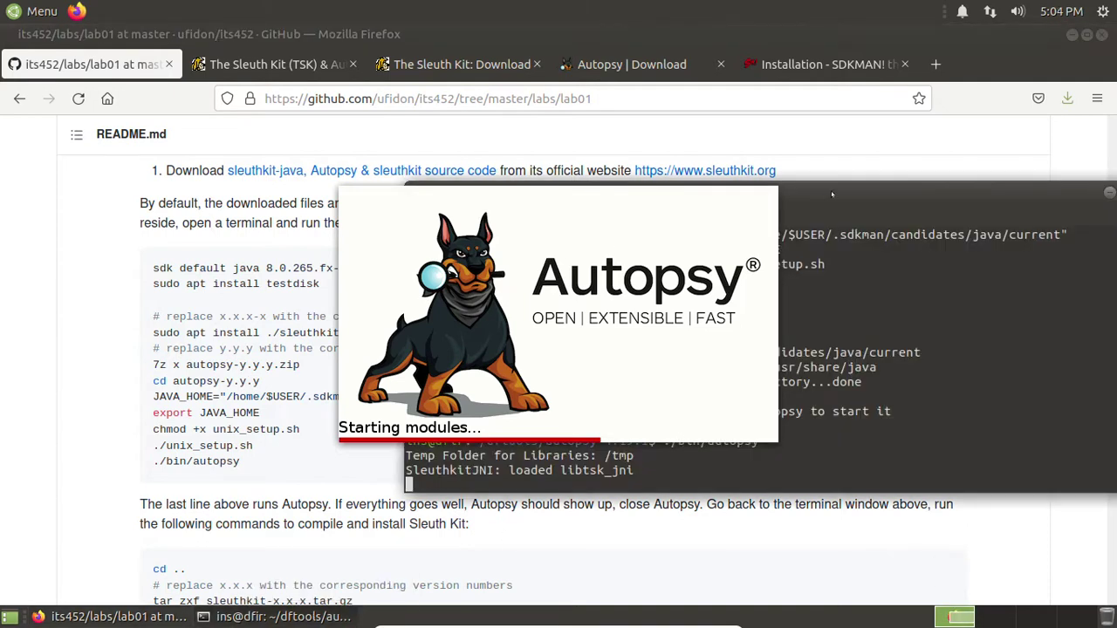
Step: Drag the terminal window lower and to the left while Autopsy keeps starting modules
{"action": "left_click_drag", "start_coordinate": [833, 193], "coordinate": [795, 248]}
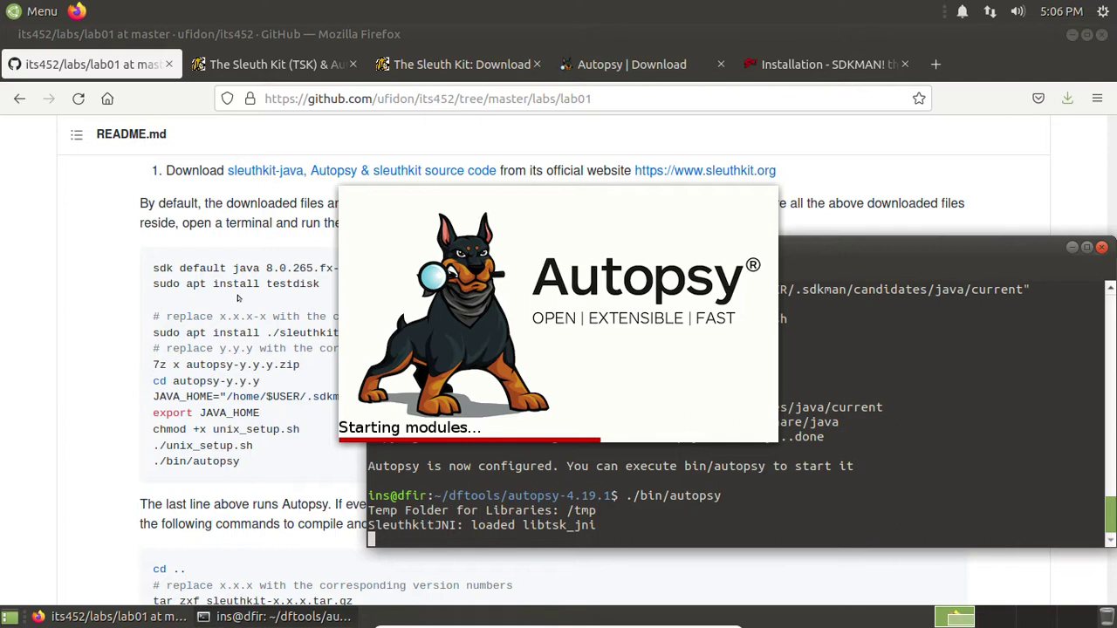
Step: Scroll the lab README back up to the sdk java lines, then return to the terminal running Autopsy
{"action": "left_click", "coordinate": [234, 282]}
{"action": "scroll", "coordinate": [252, 335], "scroll_direction": "up", "scroll_amount": 5}
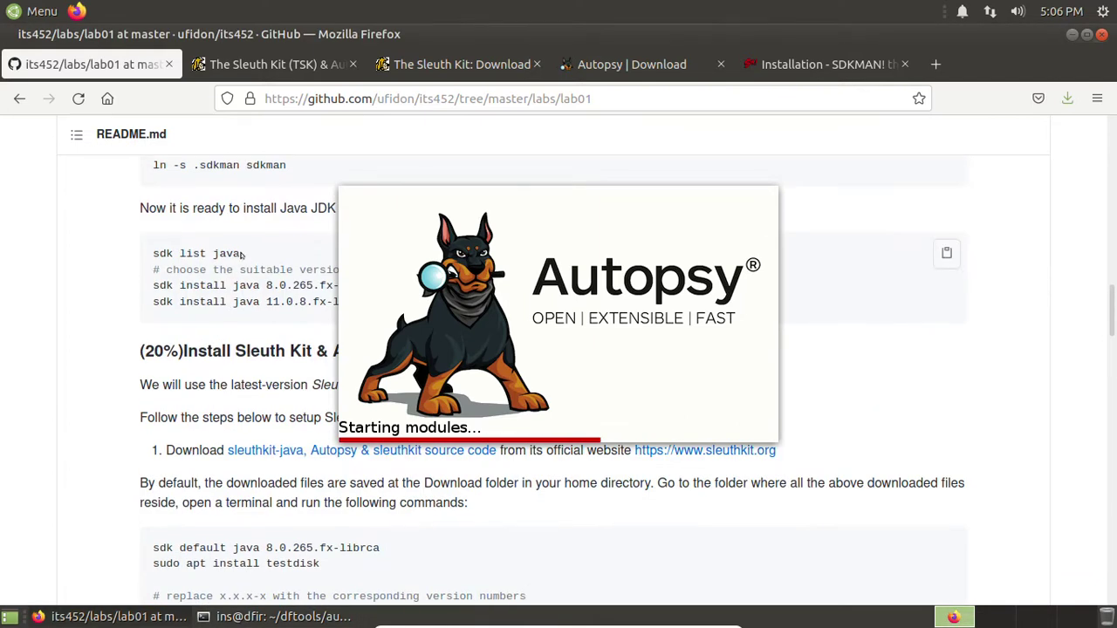
{"action": "scroll", "coordinate": [244, 251], "scroll_direction": "down", "scroll_amount": 3}
{"action": "scroll", "coordinate": [305, 194], "scroll_direction": "up", "scroll_amount": 2}
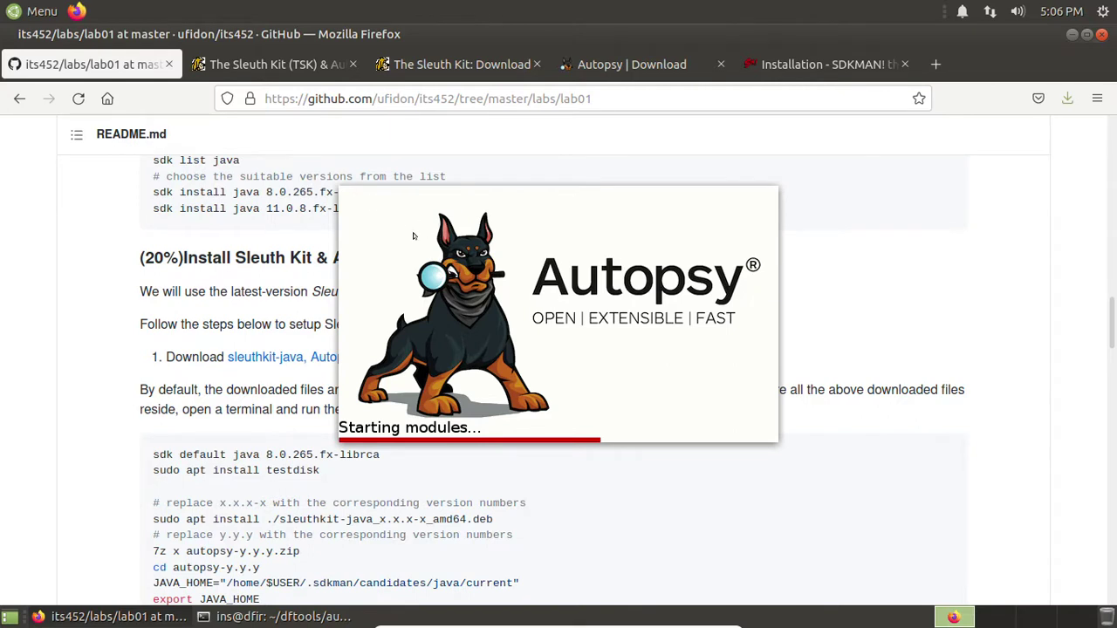
{"action": "scroll", "coordinate": [286, 220], "scroll_direction": "down", "scroll_amount": 2}
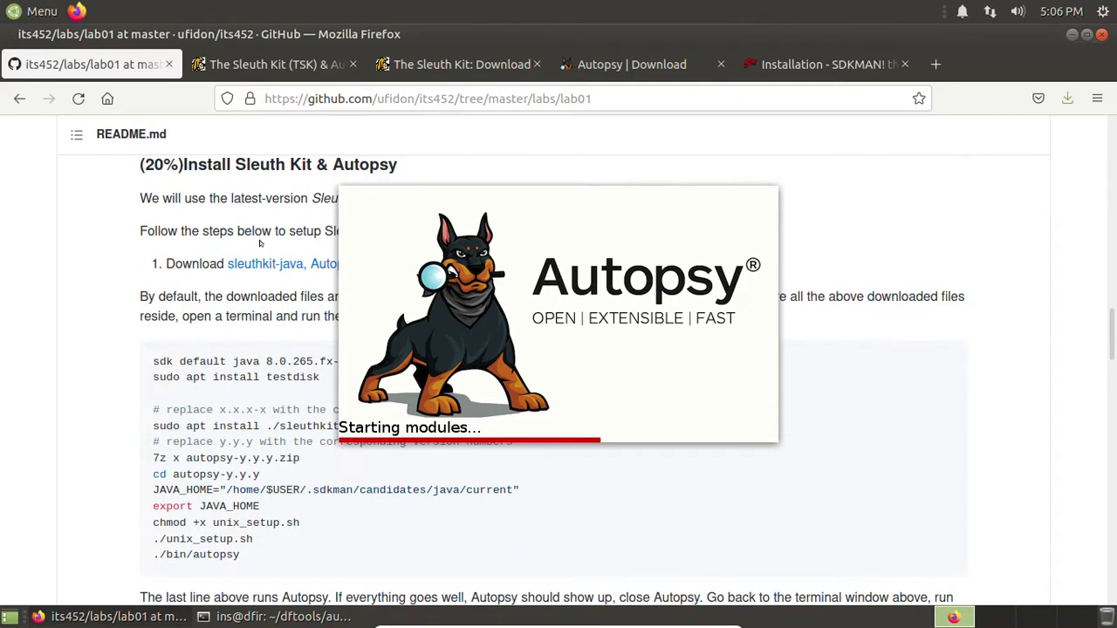
{"action": "scroll", "coordinate": [256, 251], "scroll_direction": "up", "scroll_amount": 2}
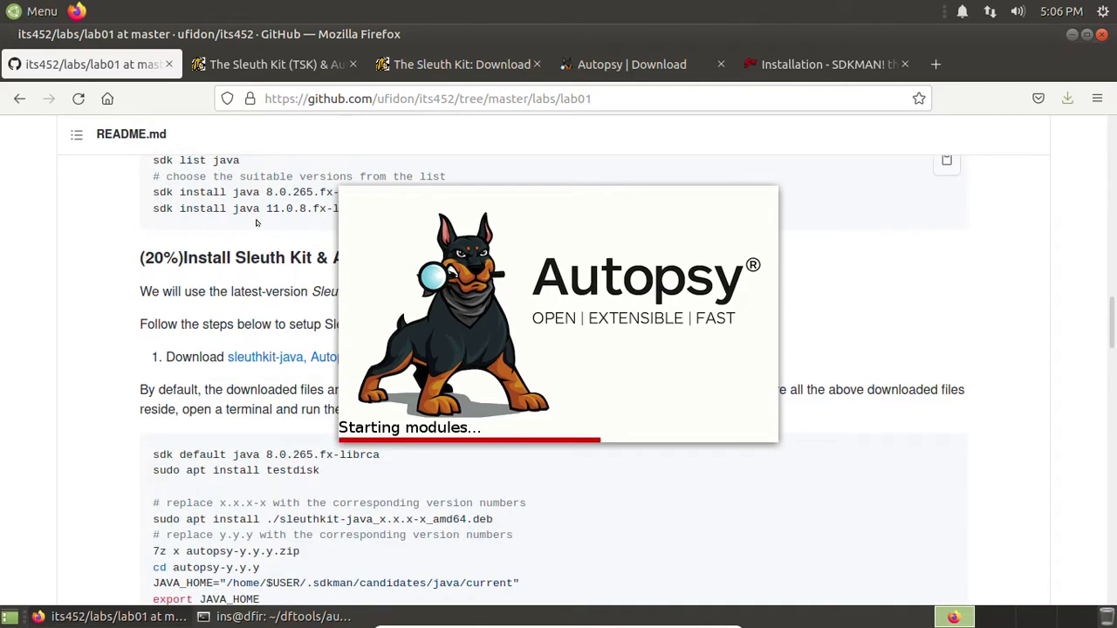
{"action": "scroll", "coordinate": [256, 223], "scroll_direction": "up", "scroll_amount": 2}
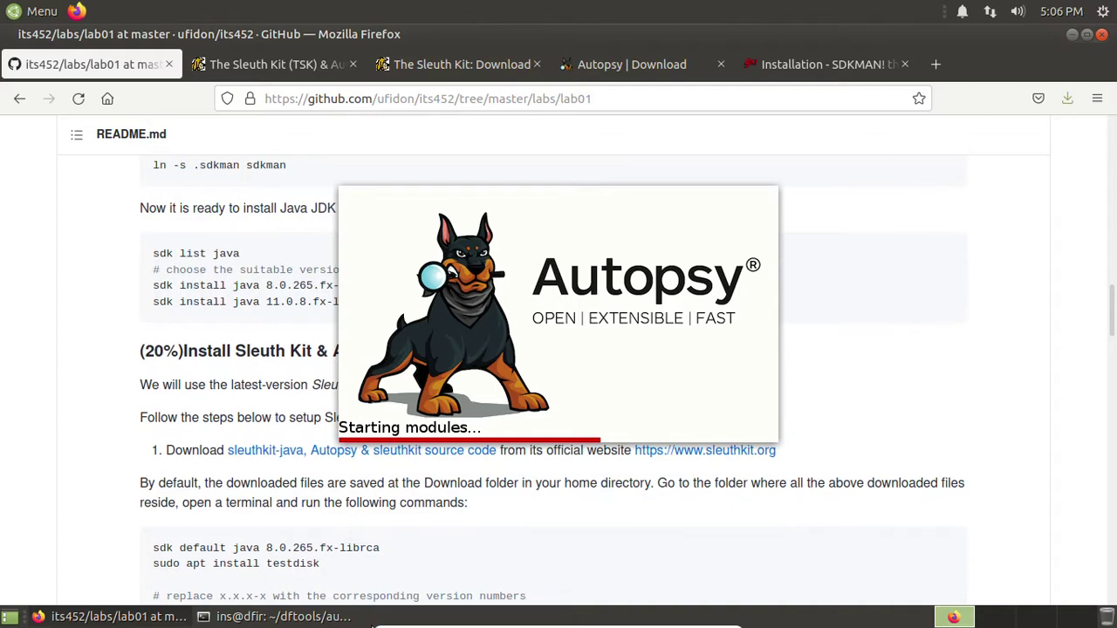
{"action": "left_click", "coordinate": [281, 616]}
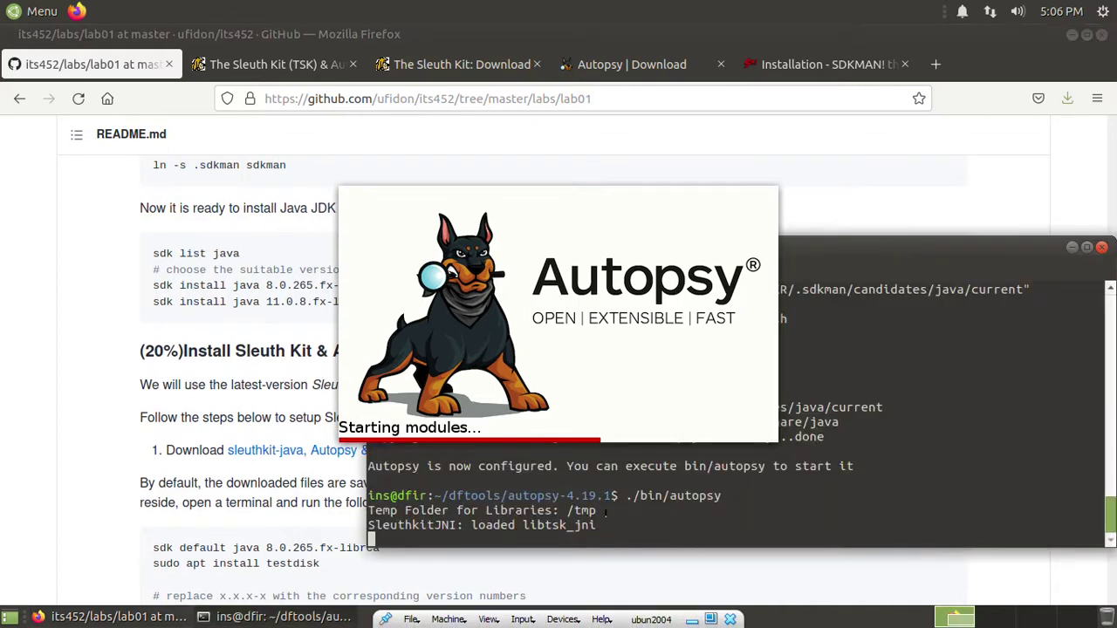
Step: Stop the stuck Autopsy with Ctrl+C and run ./bin/autopsy --help to list its options
{"action": "key", "text": "ctrl+c"}
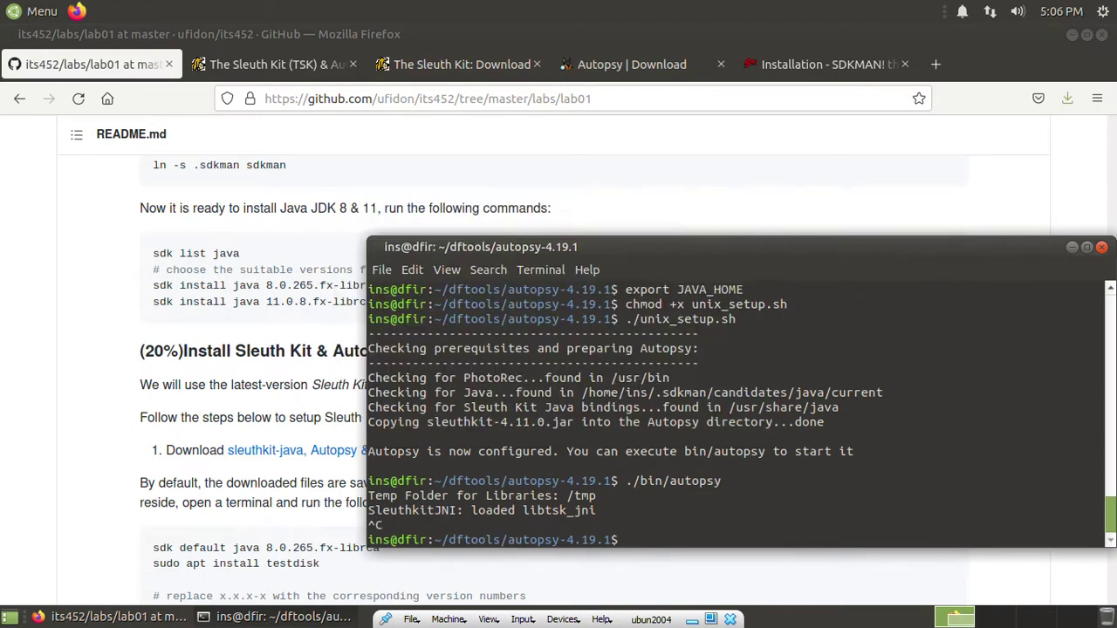
{"action": "key", "text": "Up"}
{"action": "type", "text": "--"}
{"action": "type", "text": "no"}
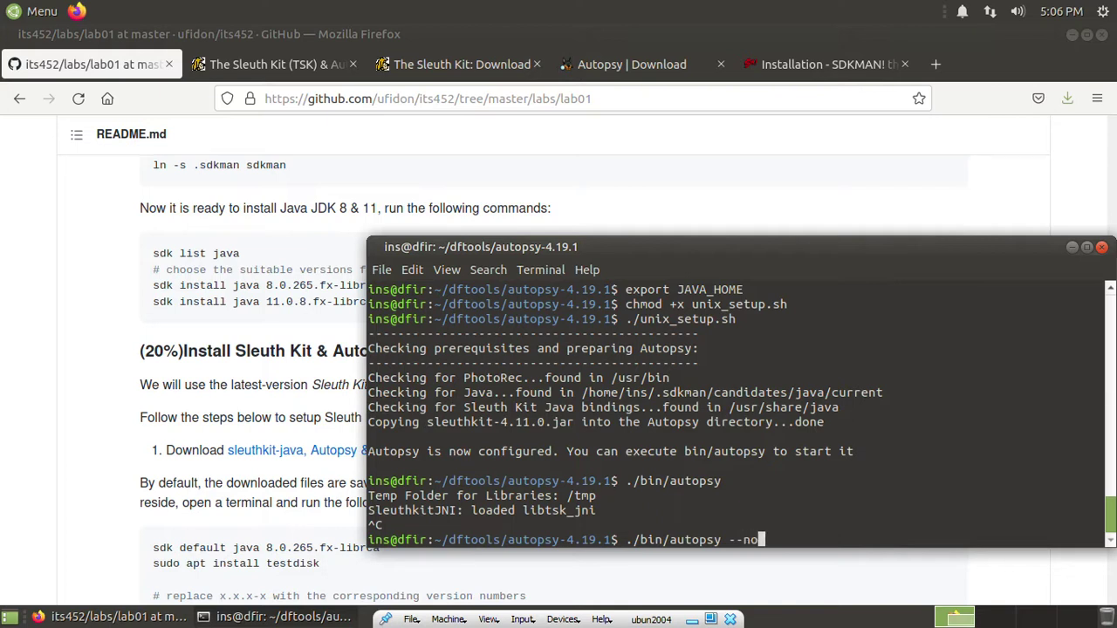
{"action": "key", "text": "BackSpace"}
{"action": "key", "text": "BackSpace"}
{"action": "type", "text": "help"}
{"action": "key", "text": "Return"}
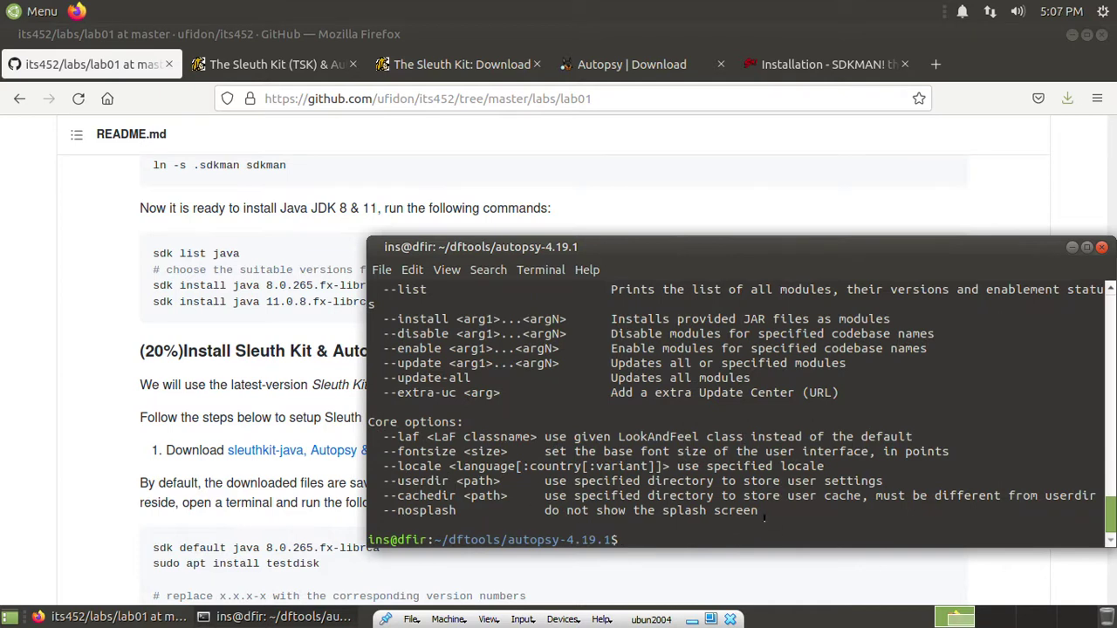
{"action": "key", "text": "Up"}
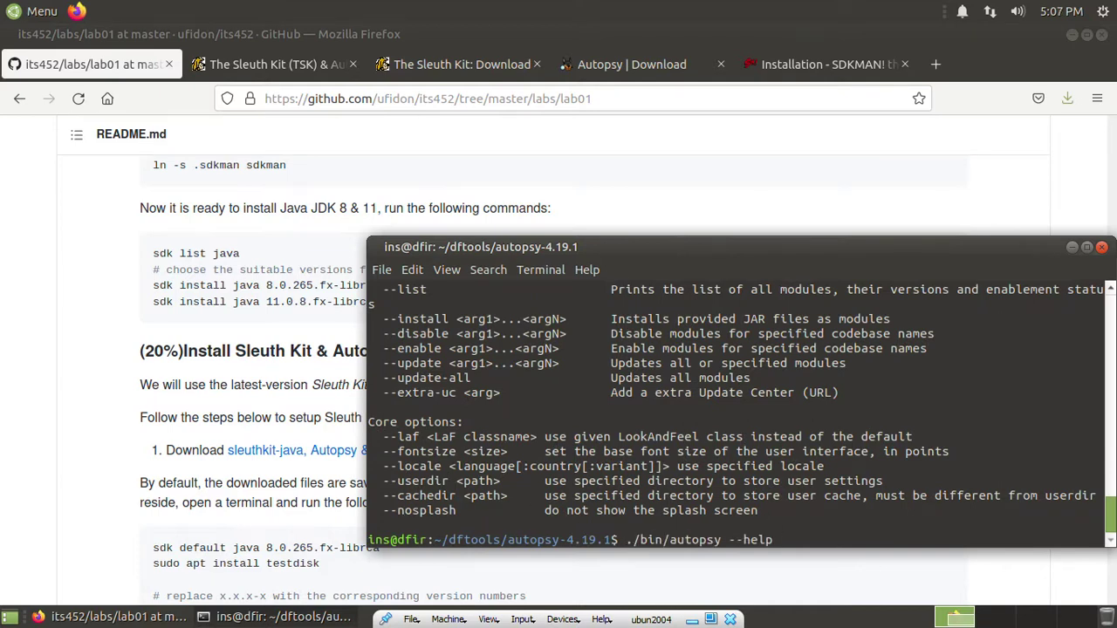
Step: Relaunch Autopsy as ./bin/autopsy --nosplash, correcting typos in the option
{"action": "key", "text": "BackSpace"}
{"action": "key", "text": "BackSpace"}
{"action": "key", "text": "BackSpace"}
{"action": "key", "text": "BackSpace"}
{"action": "type", "text": "no"}
{"action": "type", "text": "spalsh"}
{"action": "key", "text": "BackSpace"}
{"action": "key", "text": "BackSpace"}
{"action": "key", "text": "BackSpace"}
{"action": "key", "text": "BackSpace"}
{"action": "type", "text": "pla"}
{"action": "key", "text": "BackSpace"}
{"action": "key", "text": "BackSpace"}
{"action": "key", "text": "BackSpace"}
{"action": "type", "text": "lash"}
{"action": "key", "text": "Return"}
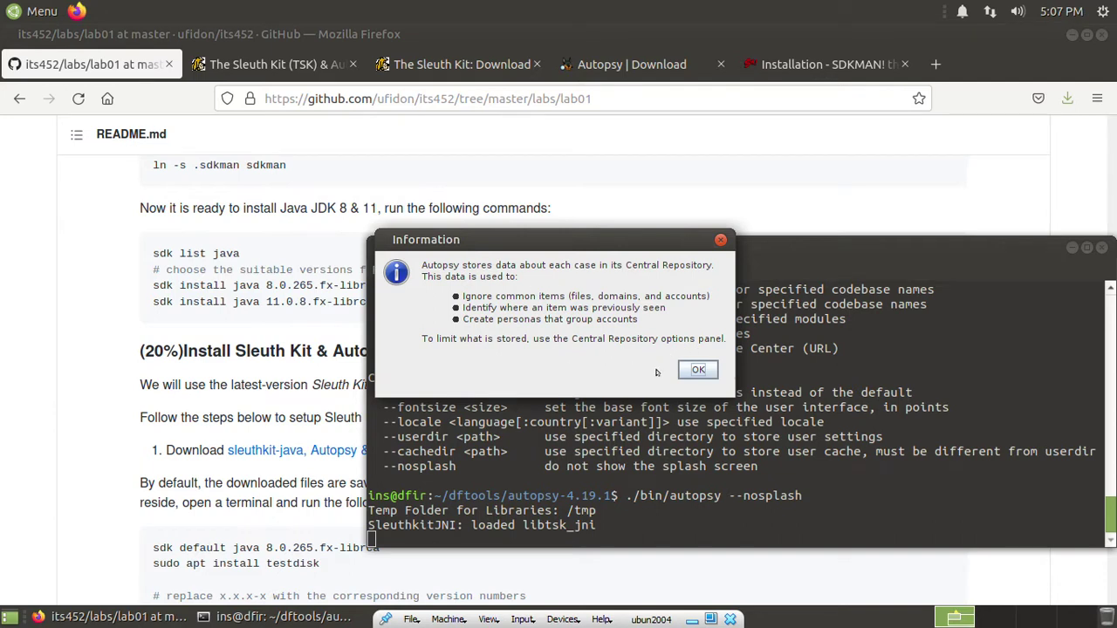
Step: Click OK on the Central Repository notice, close the Welcome dialog, and close the Autopsy window
{"action": "left_click", "coordinate": [698, 370]}
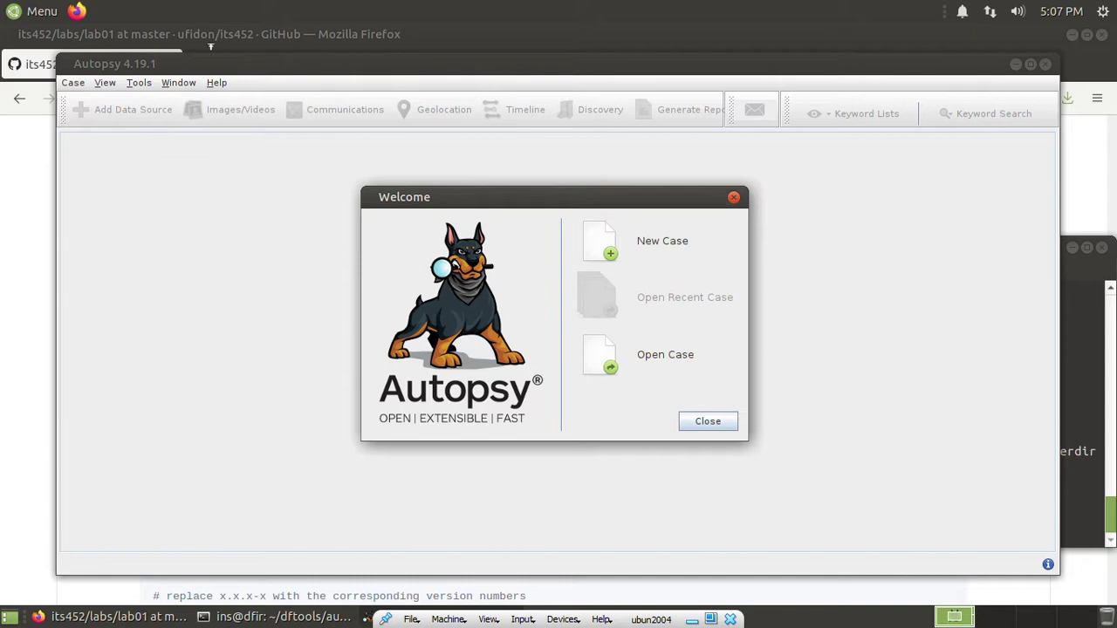
{"action": "left_click", "coordinate": [707, 423]}
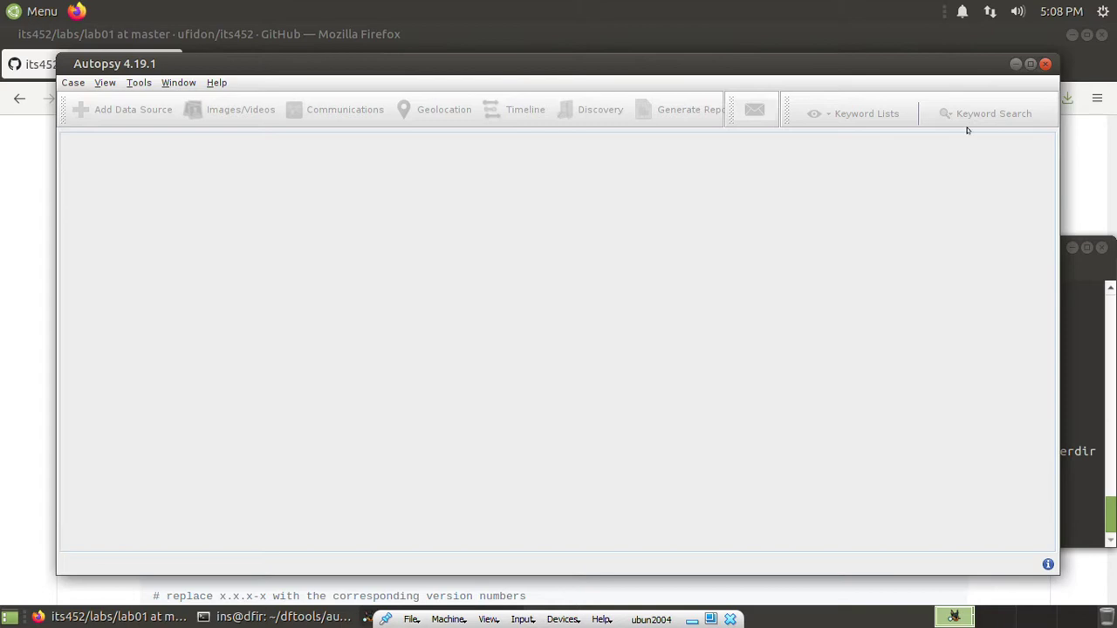
{"action": "left_click", "coordinate": [1044, 63]}
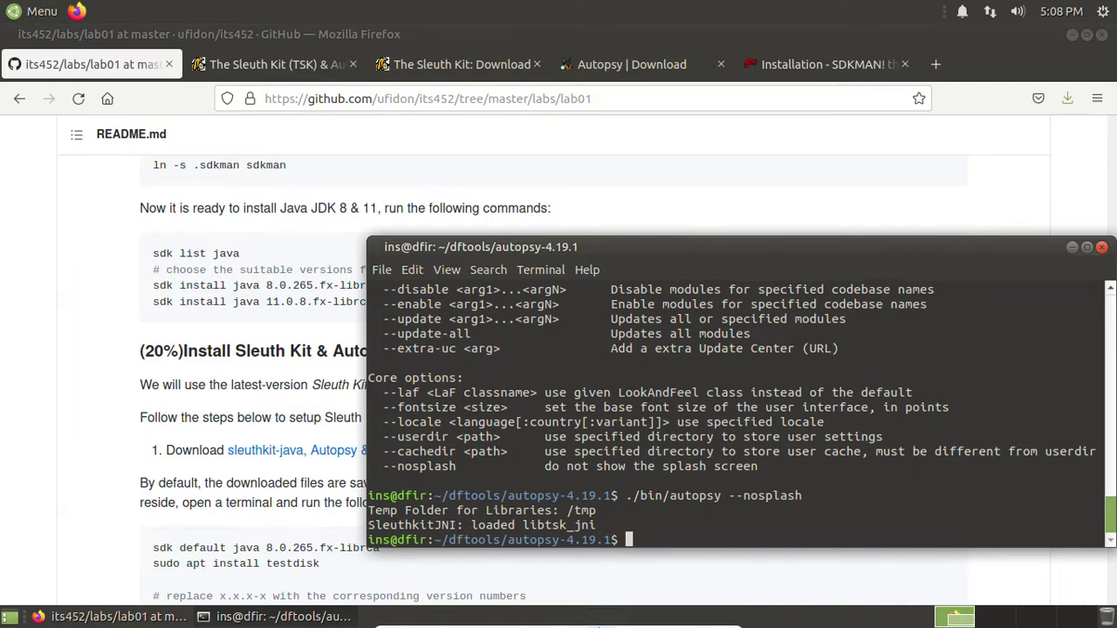
Step: Scroll the GitHub README down to the Sleuth Kit compile commands, then switch to 'The Sleuth Kit: Download' tab
{"action": "mouse_move", "coordinate": [606, 626]}
{"action": "left_click", "coordinate": [283, 404]}
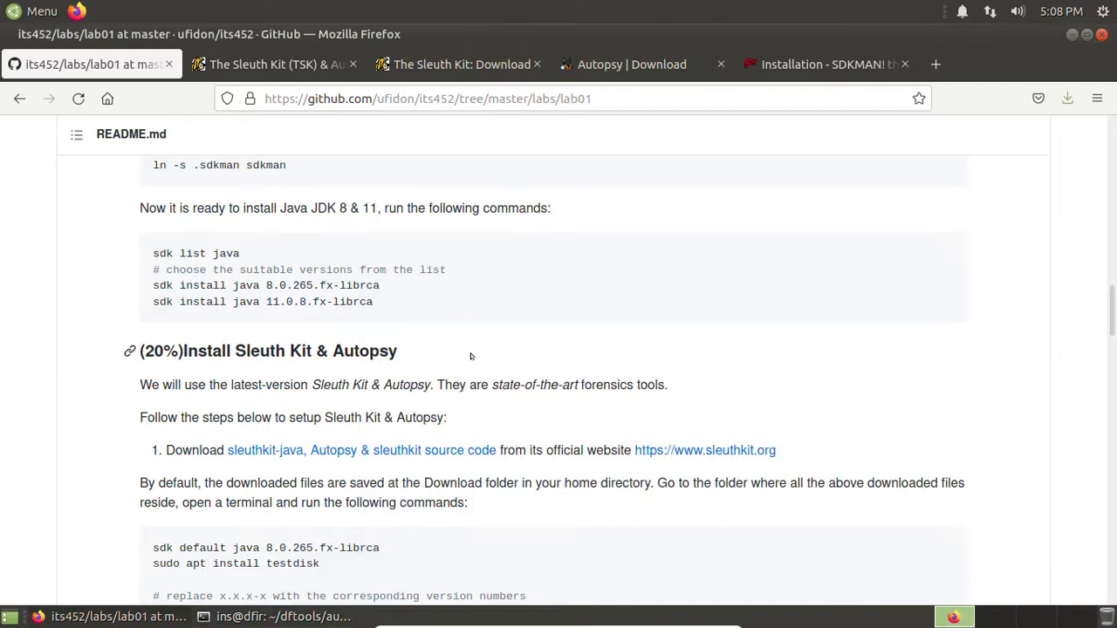
{"action": "scroll", "coordinate": [523, 381], "scroll_direction": "down", "scroll_amount": 2}
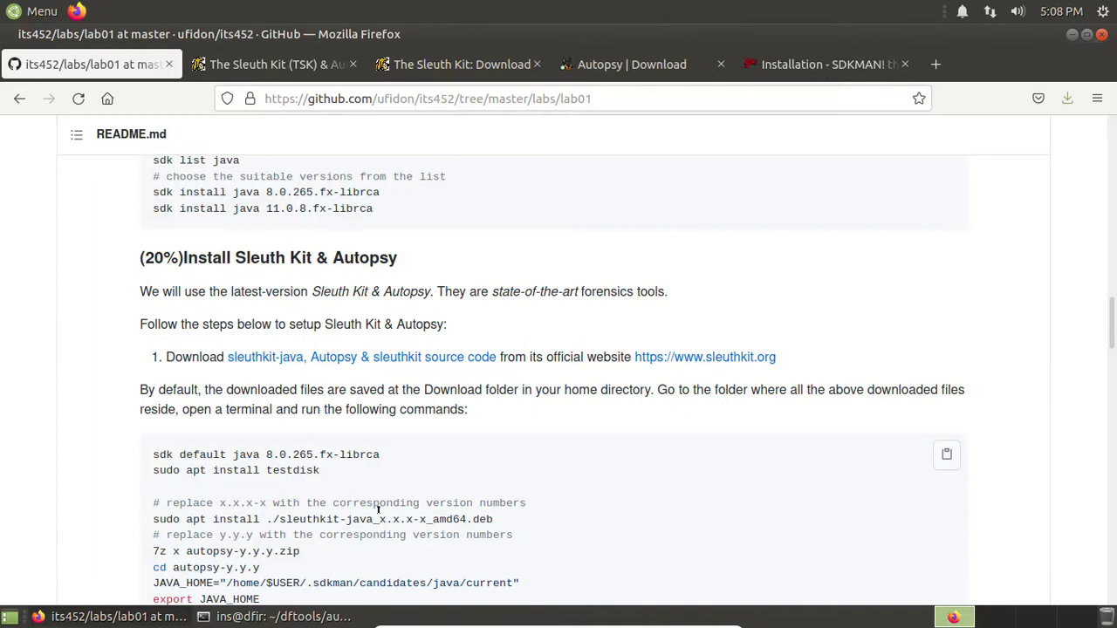
{"action": "scroll", "coordinate": [492, 441], "scroll_direction": "down", "scroll_amount": 6}
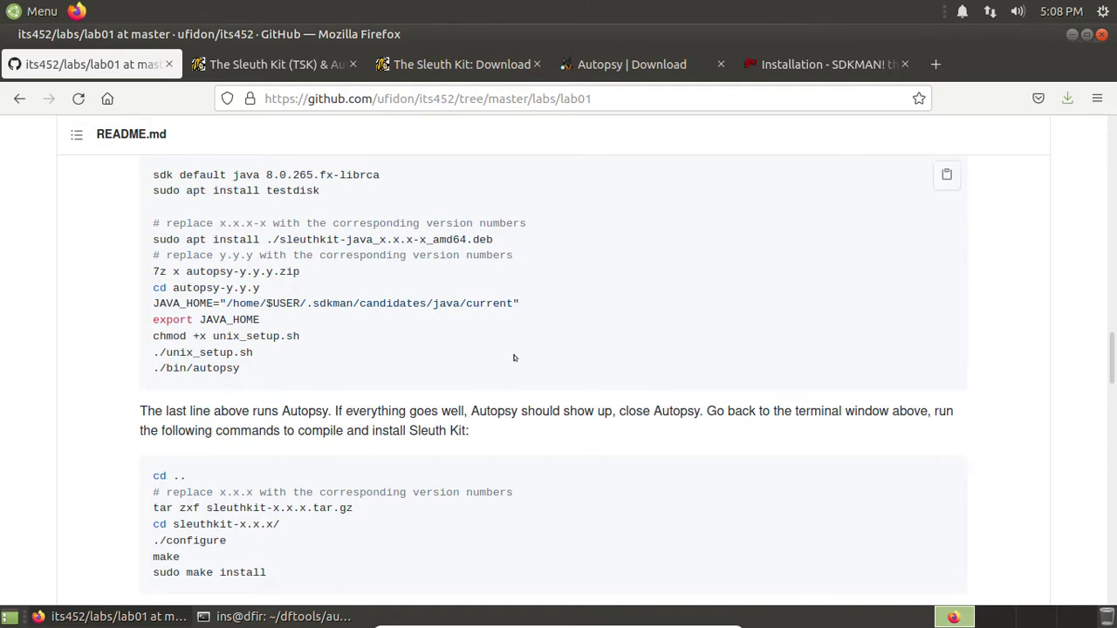
{"action": "left_click", "coordinate": [458, 66]}
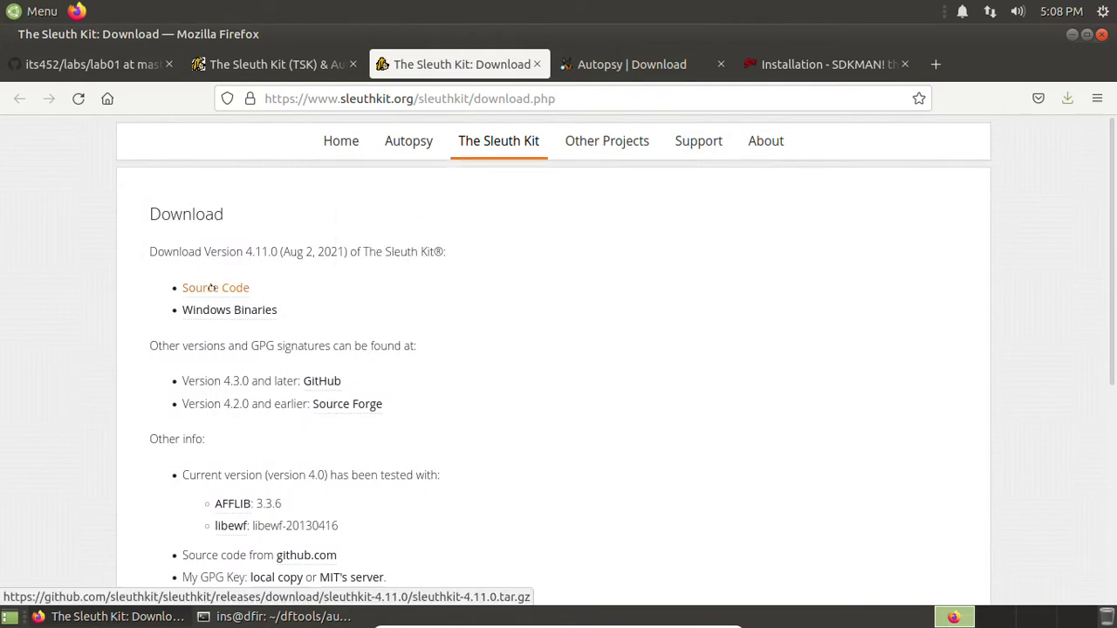
Step: Search Firefox settings for 'dow', choose 'Always ask you where to save files', and close Settings
{"action": "left_click", "coordinate": [935, 66]}
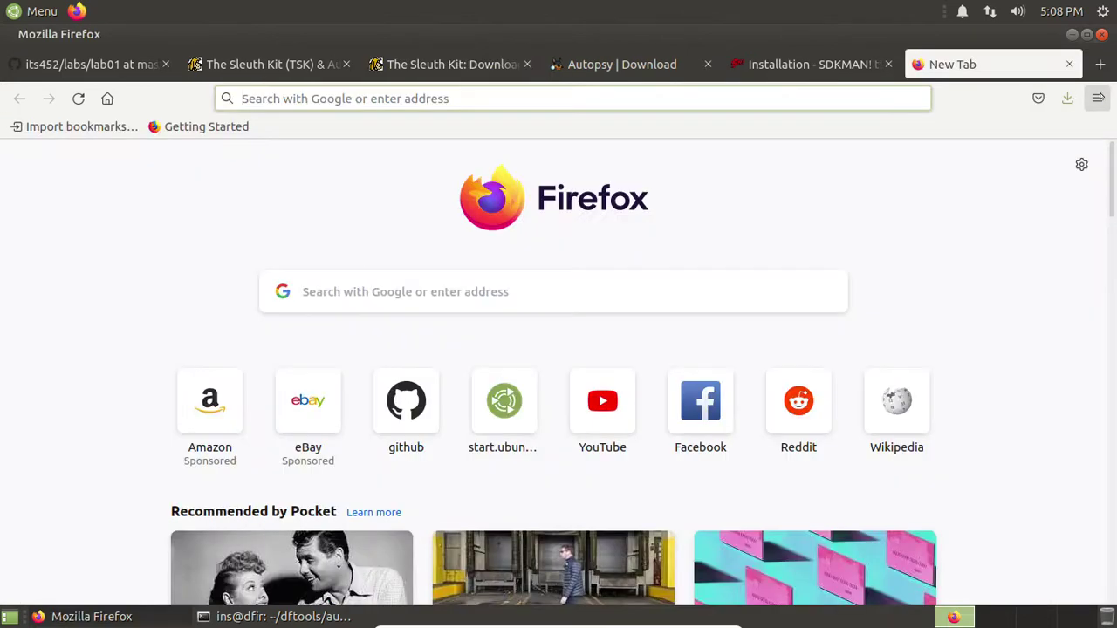
{"action": "left_click", "coordinate": [1097, 97]}
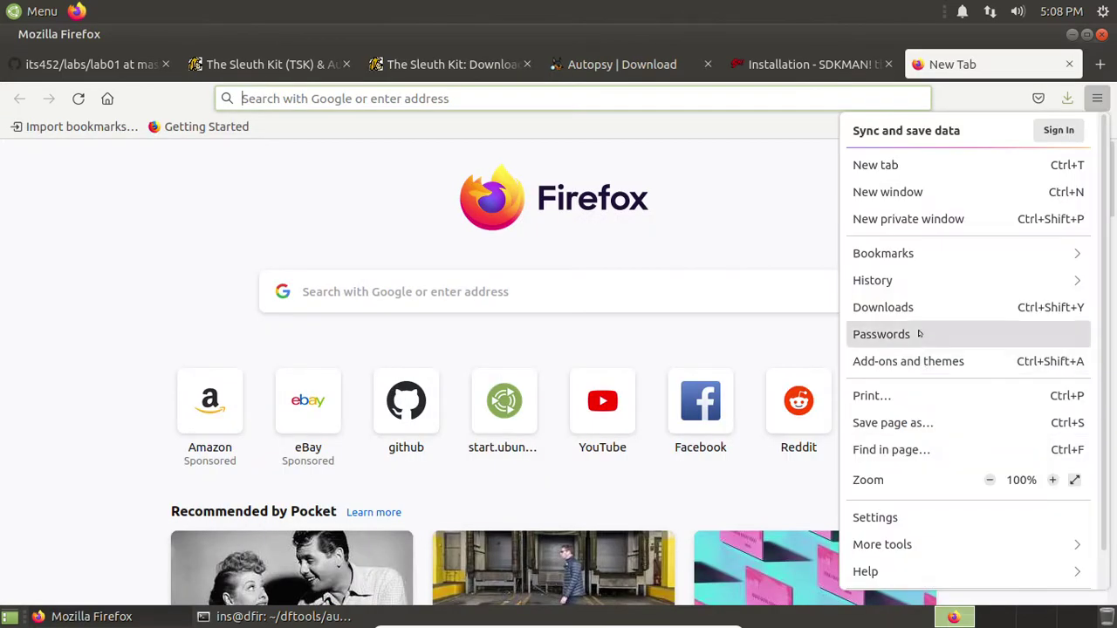
{"action": "left_click", "coordinate": [917, 515]}
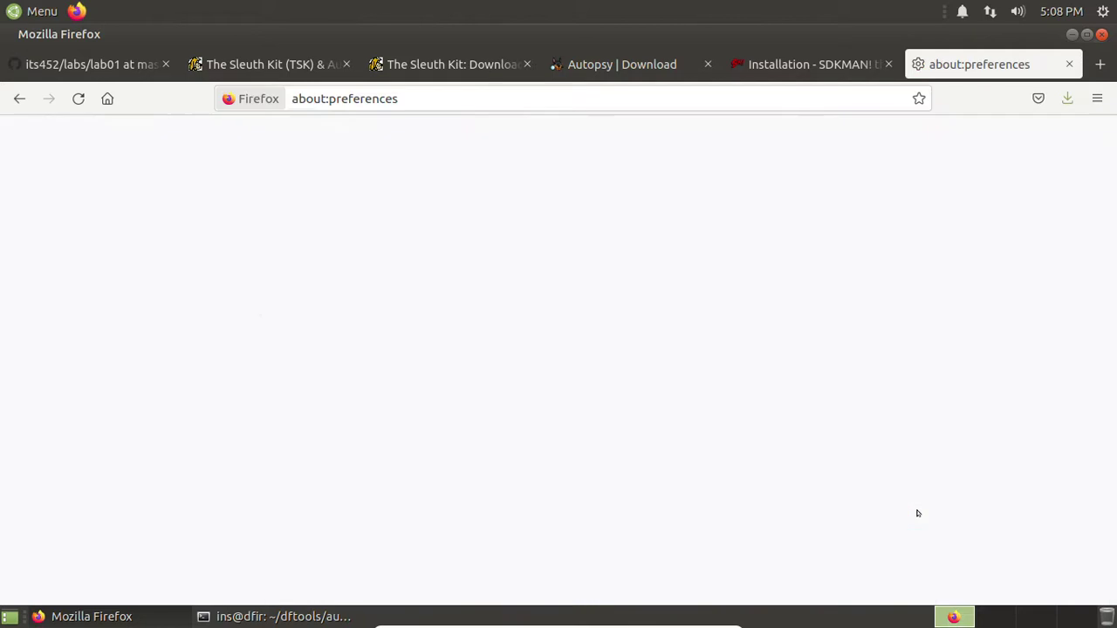
{"action": "scroll", "coordinate": [473, 406], "scroll_direction": "down", "scroll_amount": 10}
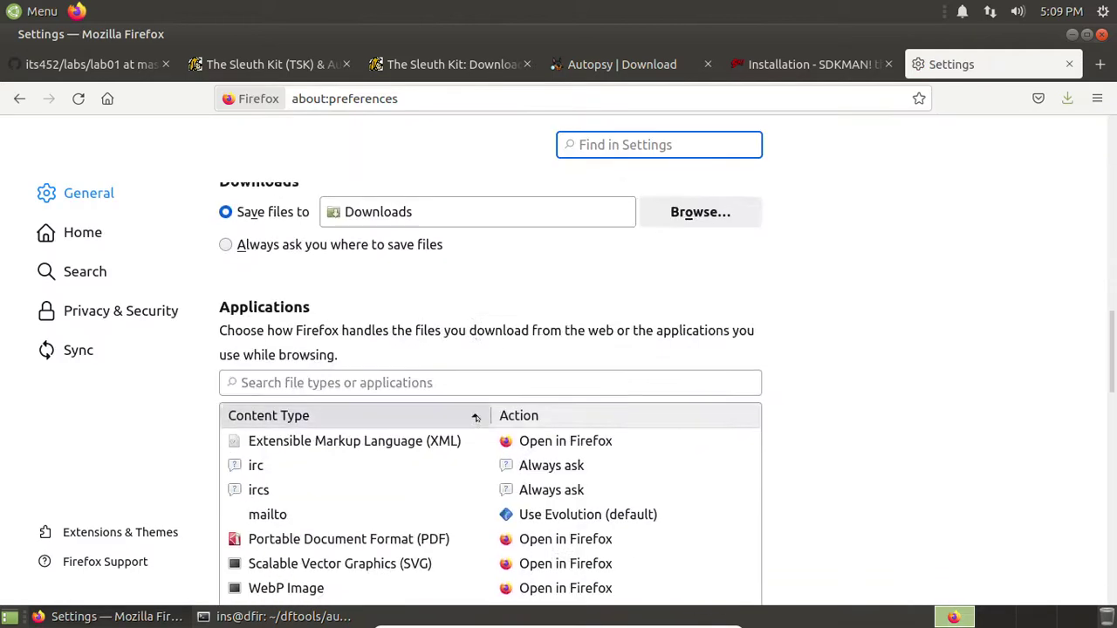
{"action": "scroll", "coordinate": [479, 427], "scroll_direction": "down", "scroll_amount": 15}
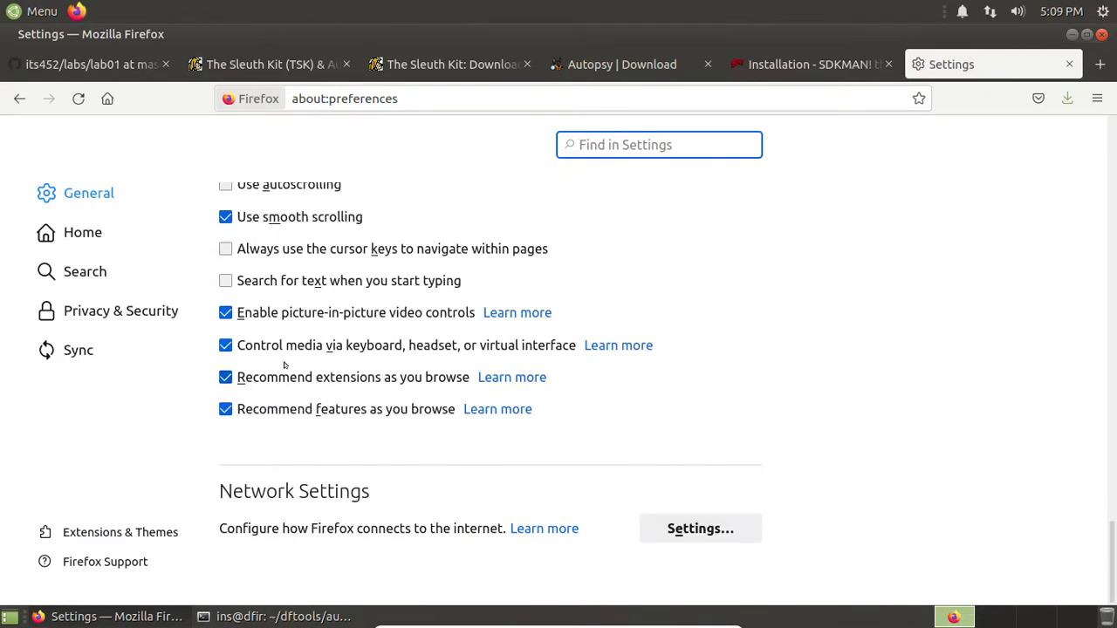
{"action": "left_click", "coordinate": [115, 232]}
{"action": "scroll", "coordinate": [410, 454], "scroll_direction": "down", "scroll_amount": 10}
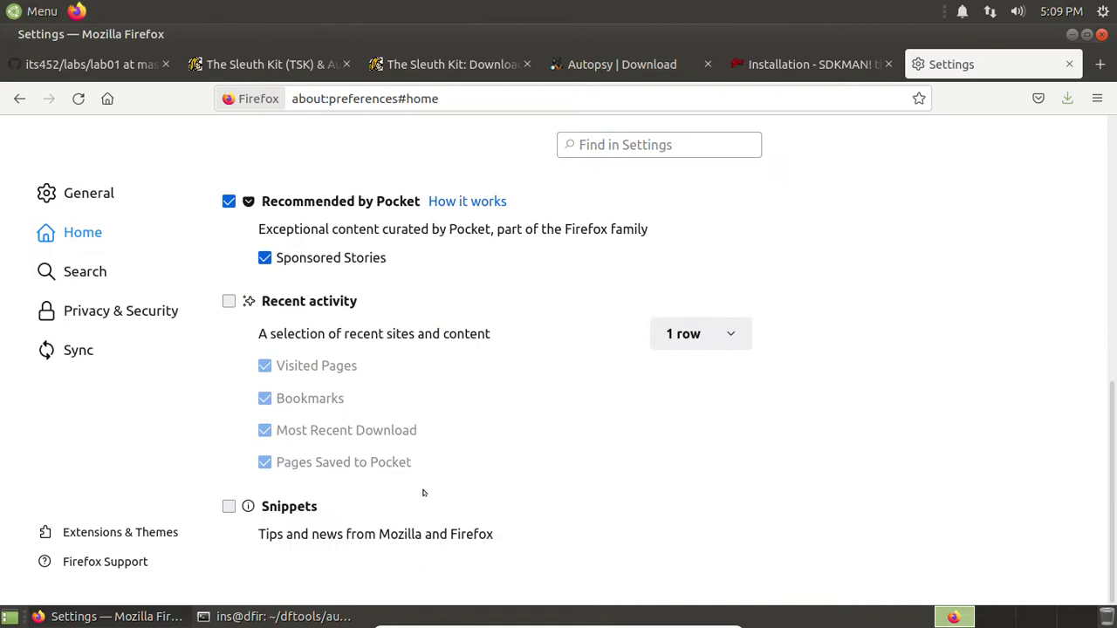
{"action": "left_click", "coordinate": [615, 147]}
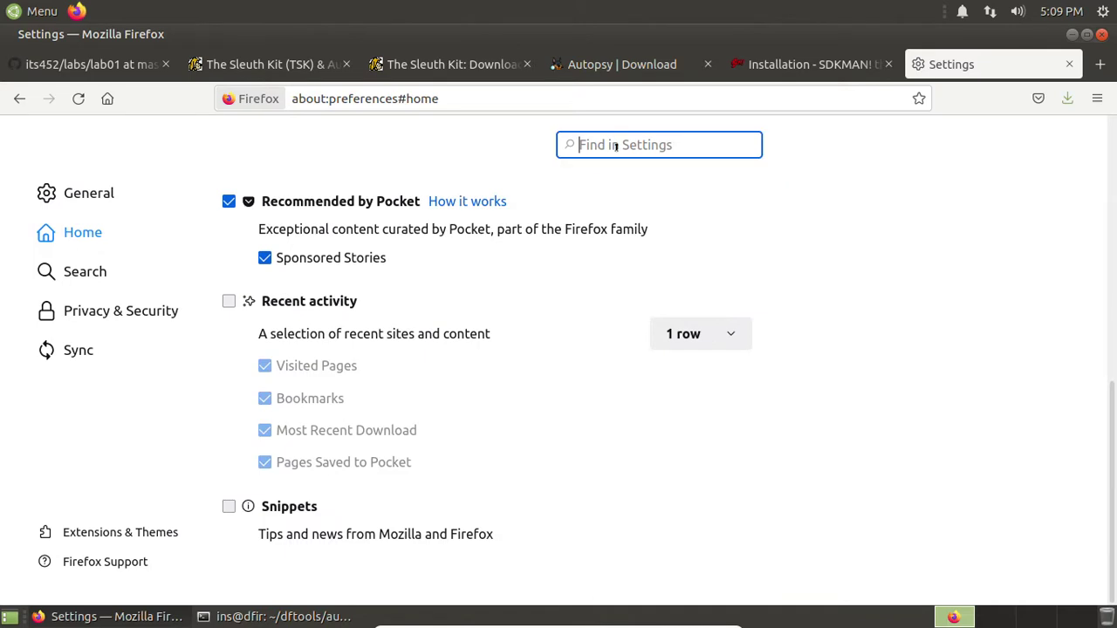
{"action": "type", "text": "dow"}
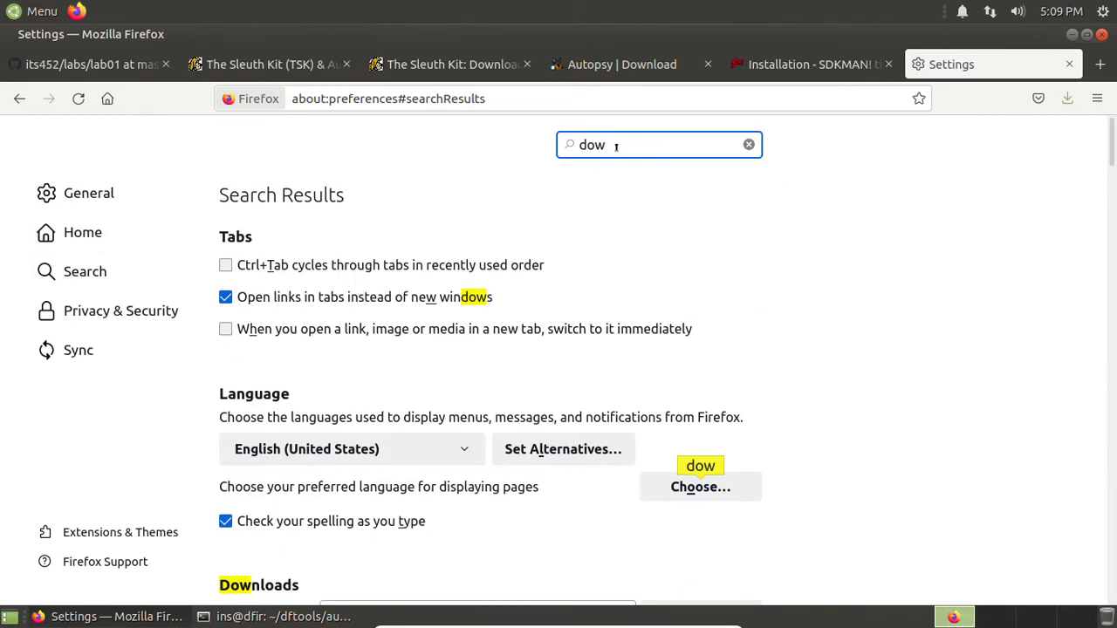
{"action": "scroll", "coordinate": [619, 195], "scroll_direction": "down", "scroll_amount": 8}
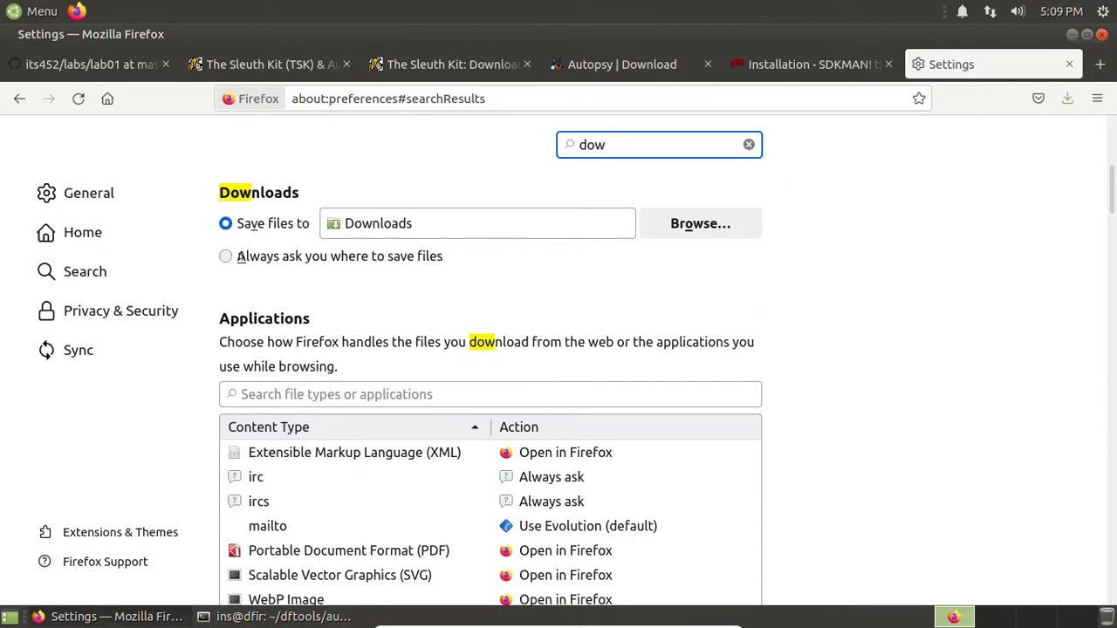
{"action": "left_click", "coordinate": [226, 256]}
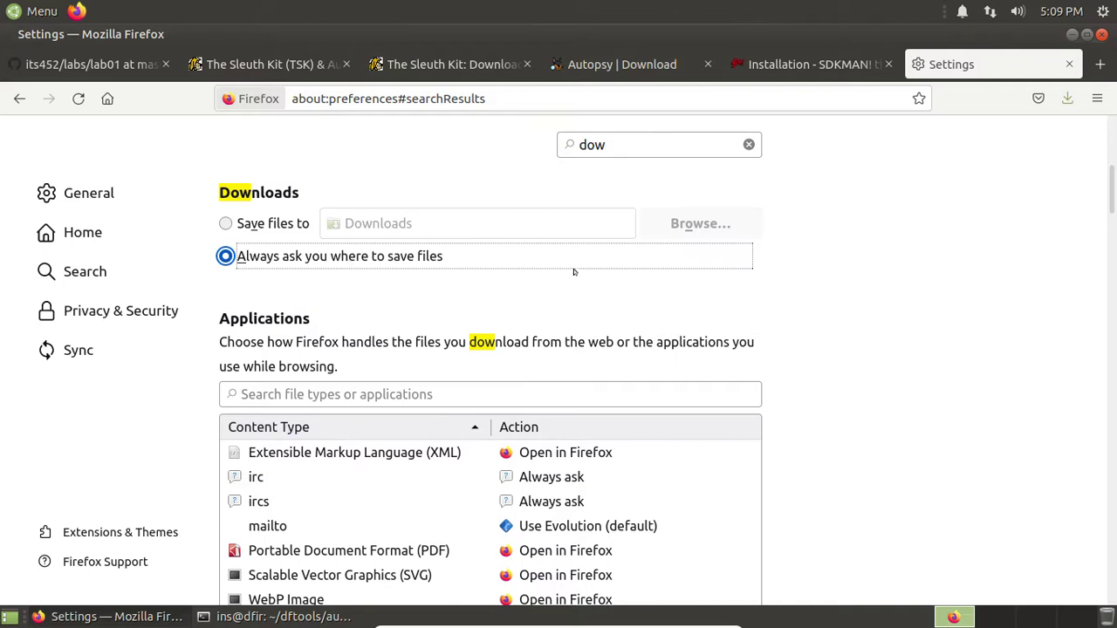
{"action": "left_click", "coordinate": [1068, 64]}
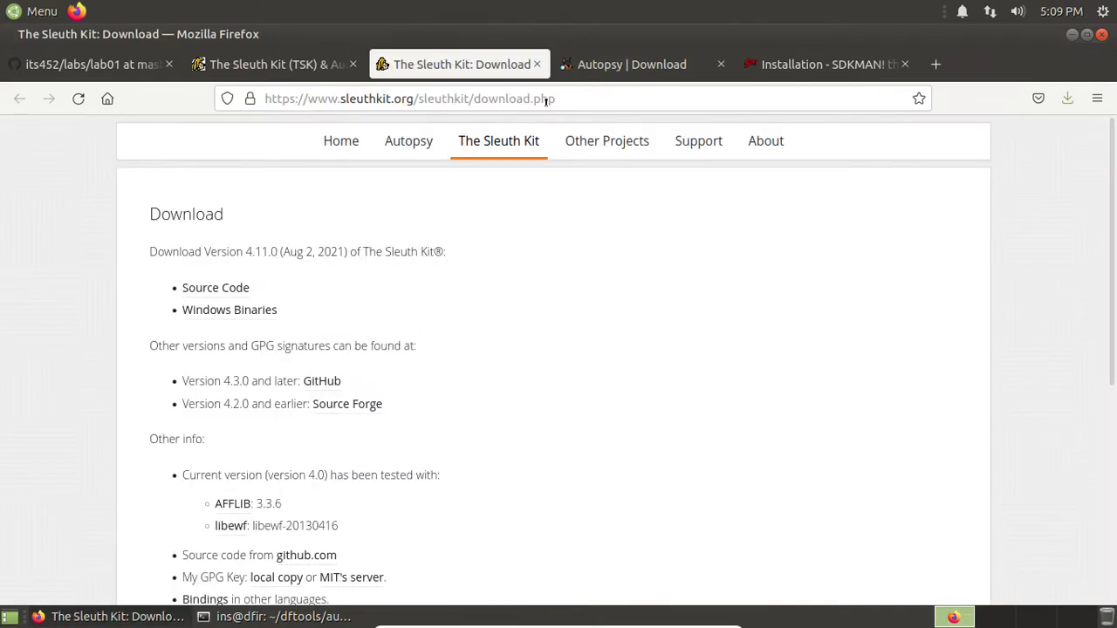
Step: Save sleuthkit-4.11.0.tar.gz from the Source Code link into the dftools folder
{"action": "right_click", "coordinate": [208, 288]}
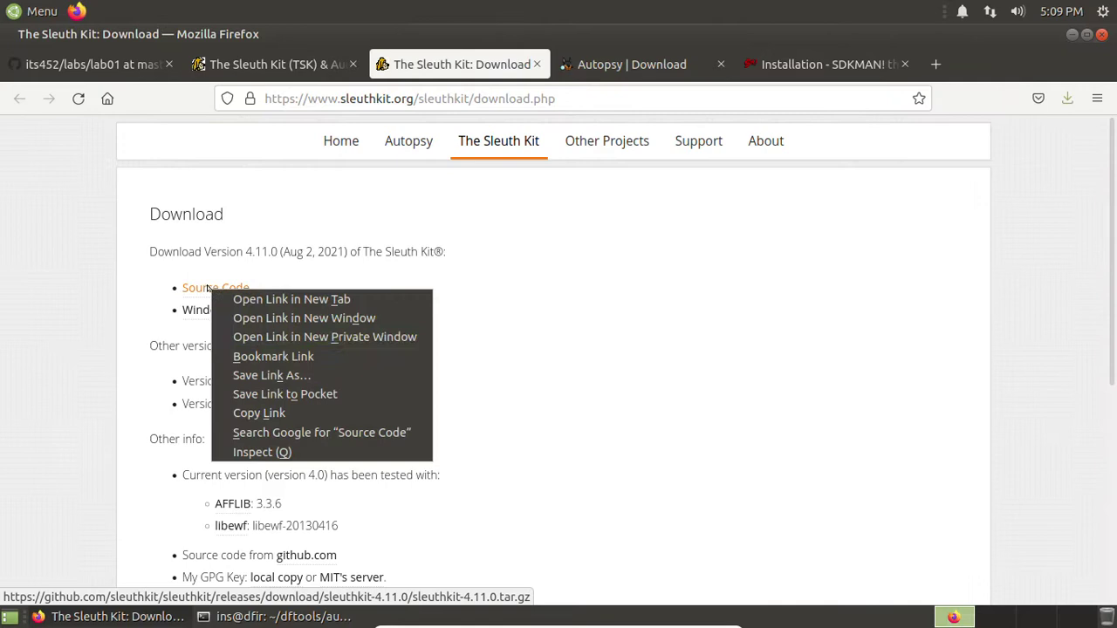
{"action": "left_click", "coordinate": [298, 376]}
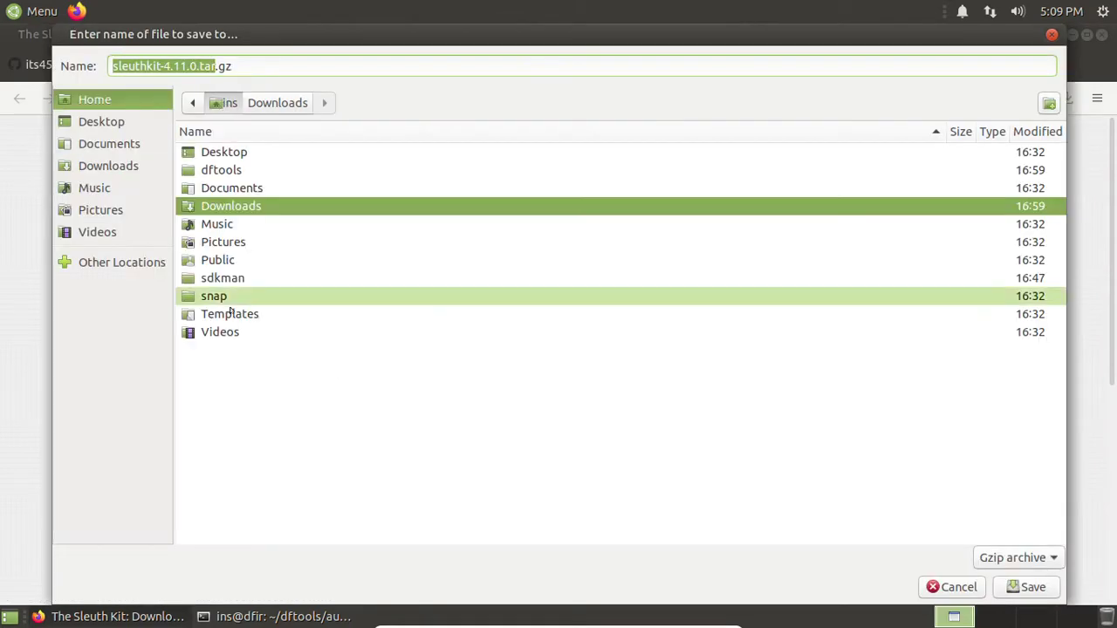
{"action": "double_click", "coordinate": [262, 170]}
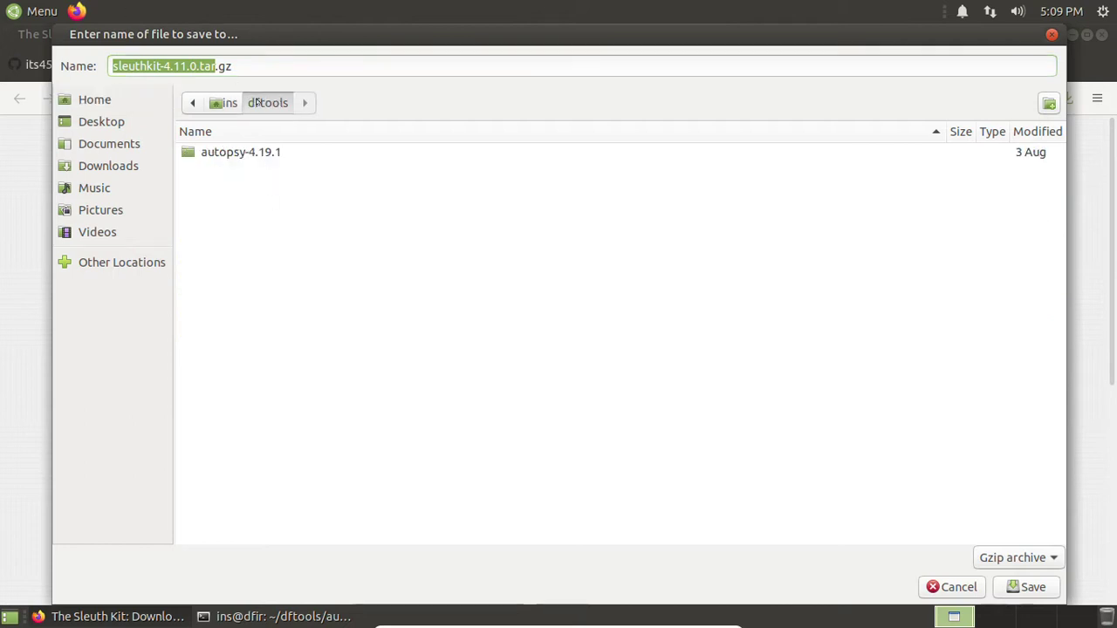
{"action": "left_click", "coordinate": [1033, 587]}
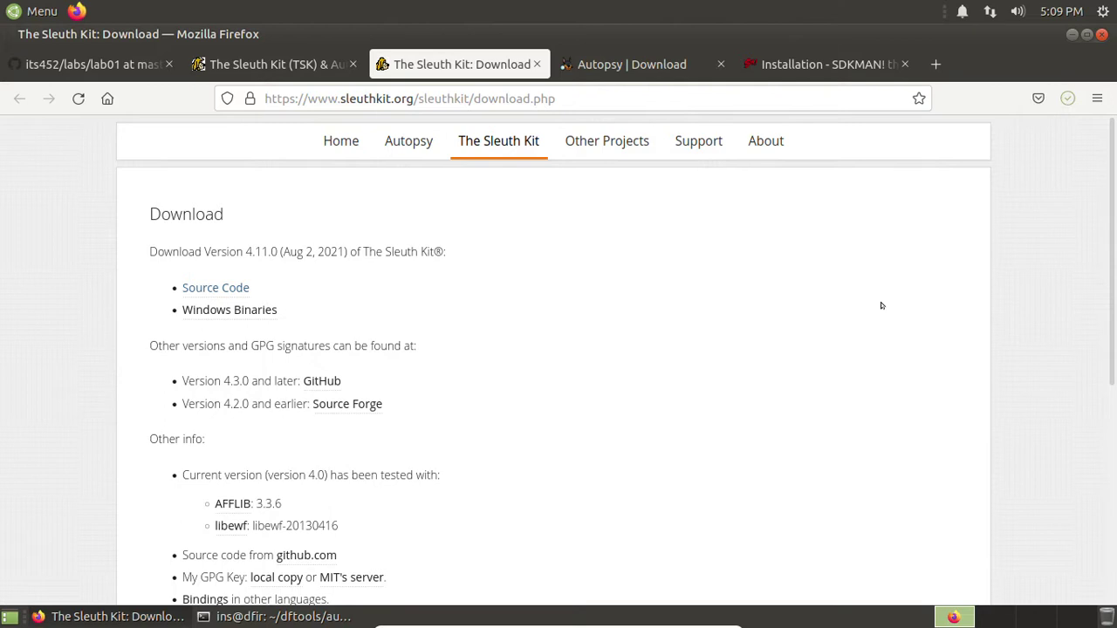
Step: Bring up the terminal and return Firefox to the GitHub lab01 README instructions
{"action": "left_click", "coordinate": [344, 617]}
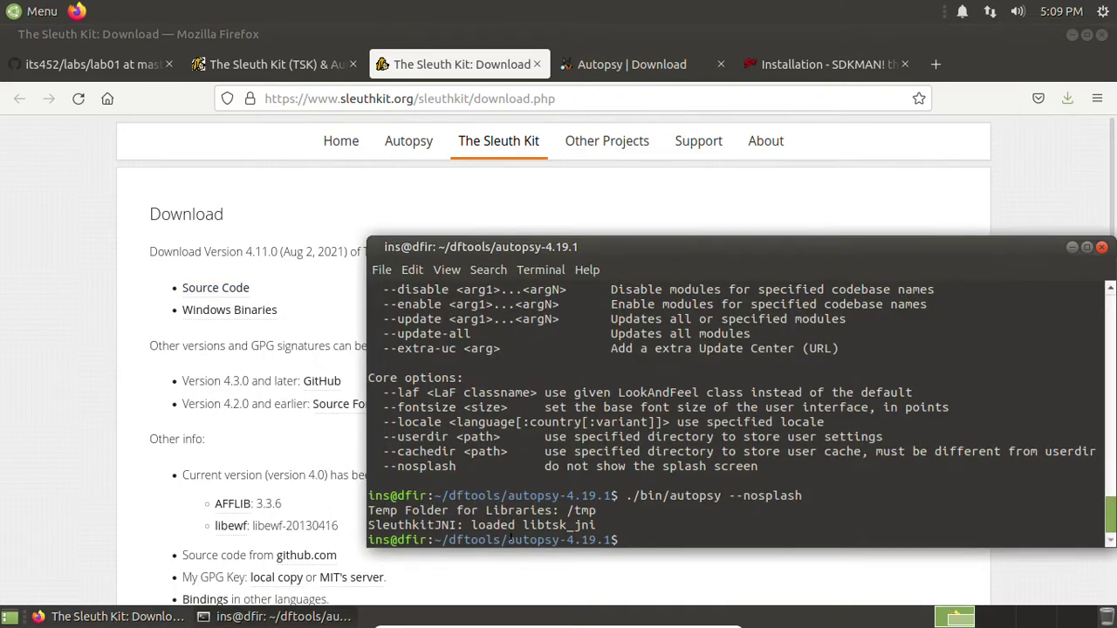
{"action": "left_click", "coordinate": [116, 65]}
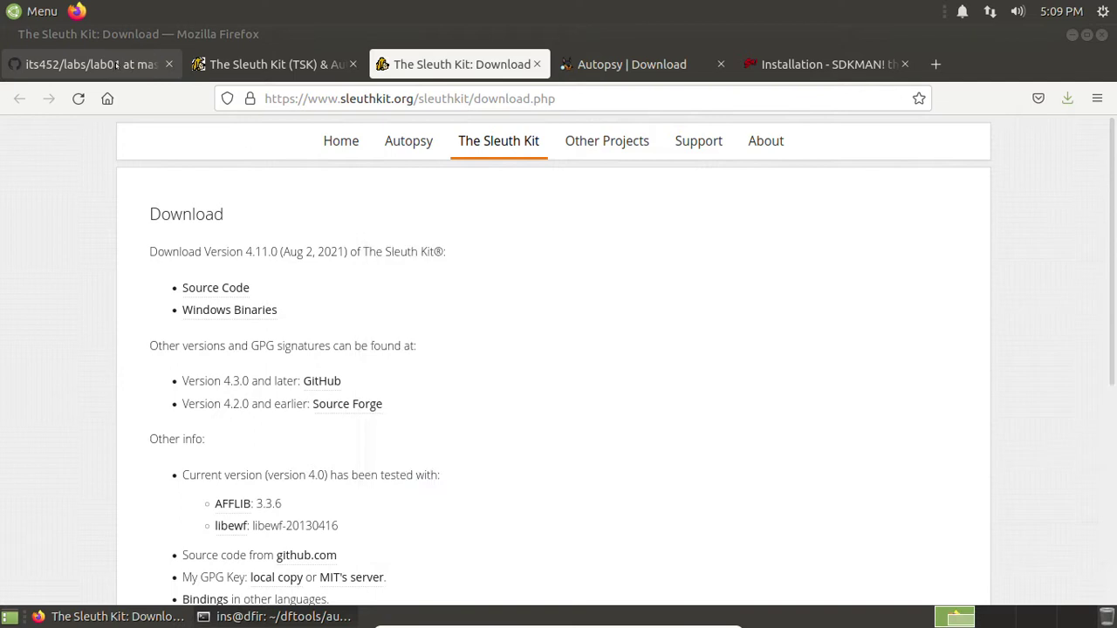
{"action": "scroll", "coordinate": [179, 358], "scroll_direction": "down", "scroll_amount": 5}
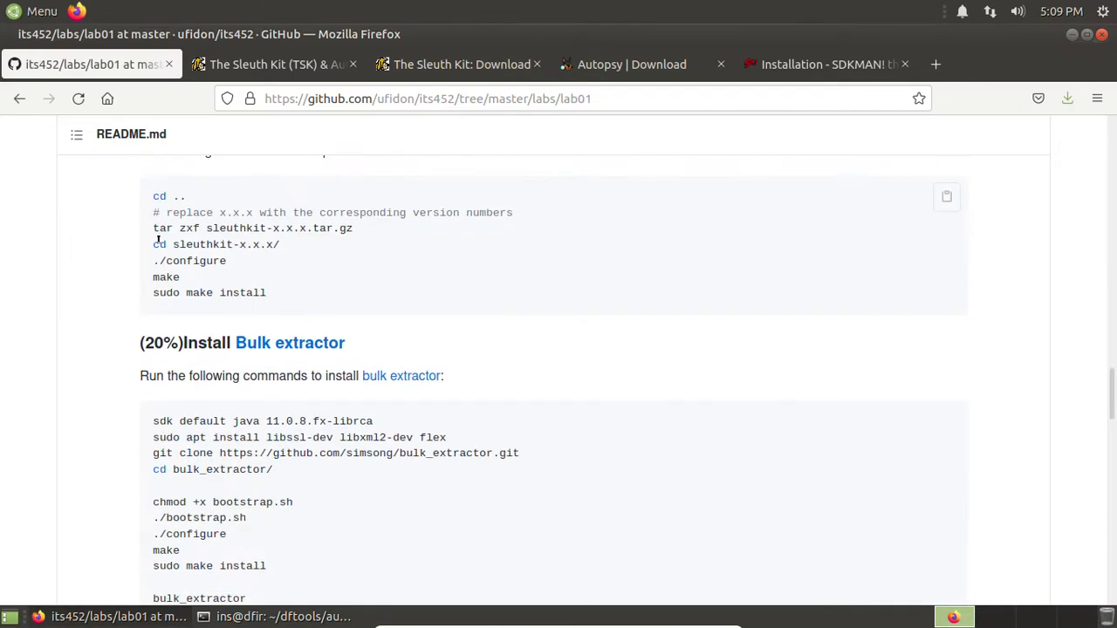
Step: Go up to the dftools folder and list its files to locate sleuthkit-4.11.0.tar.gz
{"action": "left_click", "coordinate": [244, 616]}
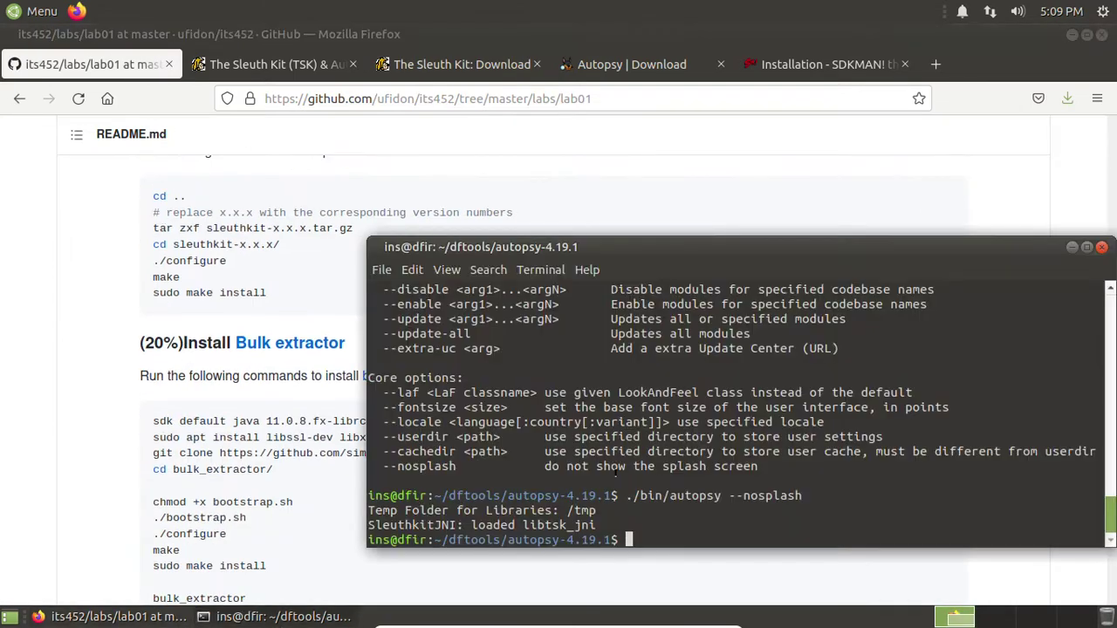
{"action": "type", "text": "cd .."}
{"action": "key", "text": "Return"}
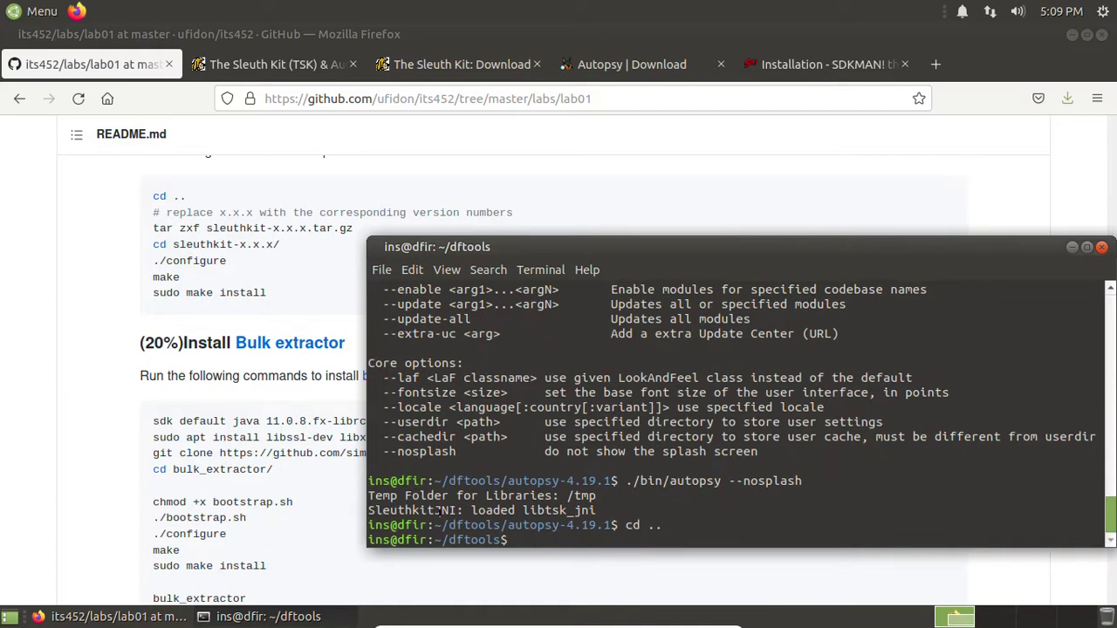
{"action": "type", "text": "ls"}
{"action": "key", "text": "Return"}
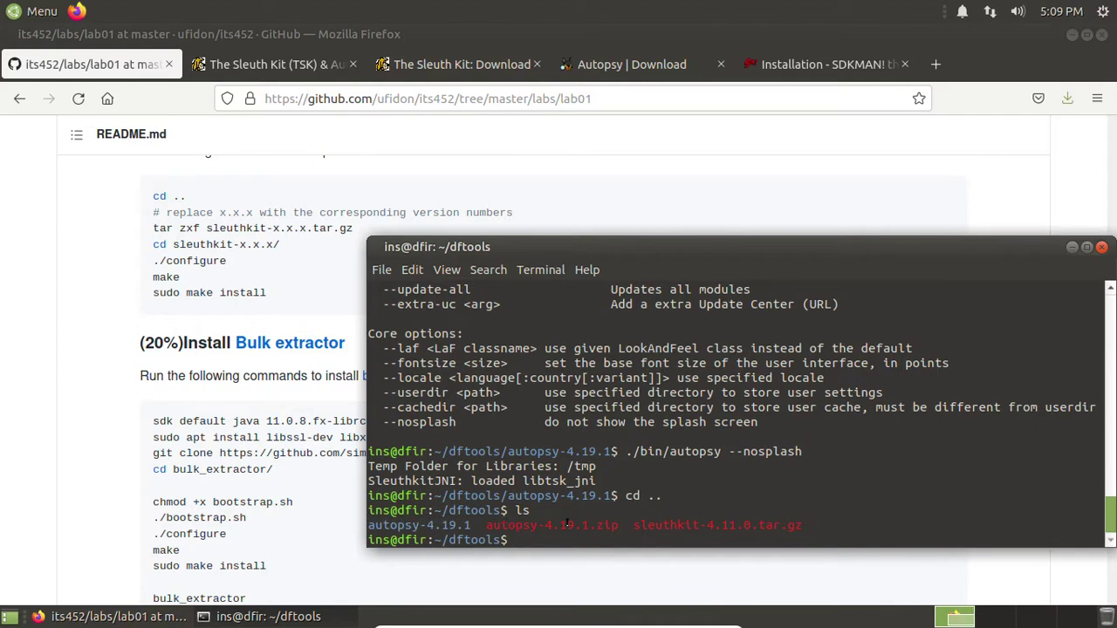
{"action": "double_click", "coordinate": [653, 523]}
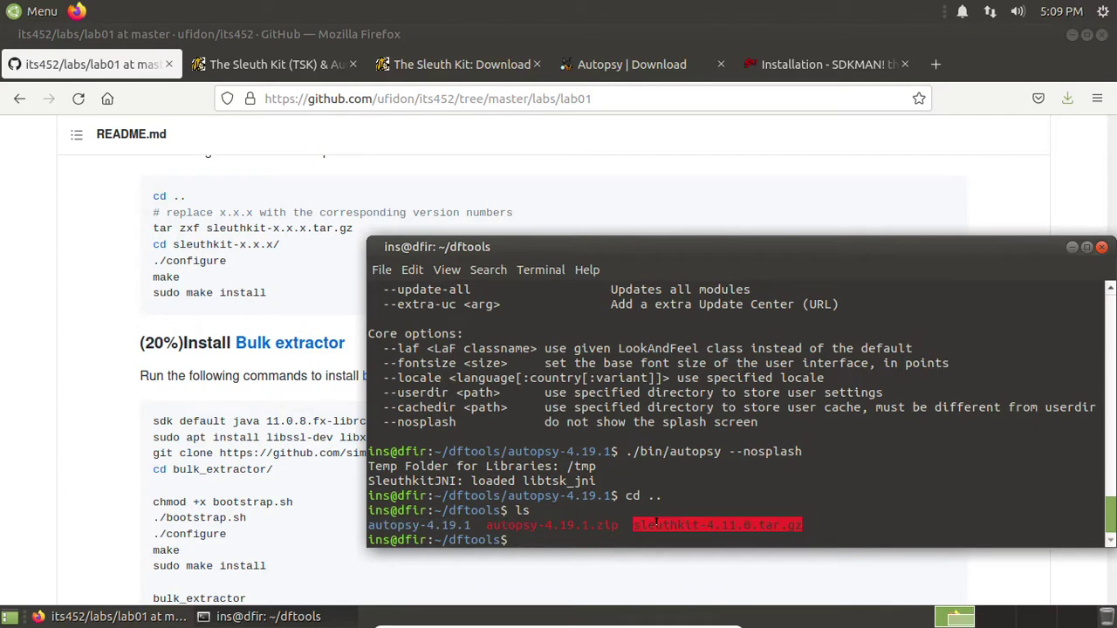
{"action": "left_click", "coordinate": [858, 513]}
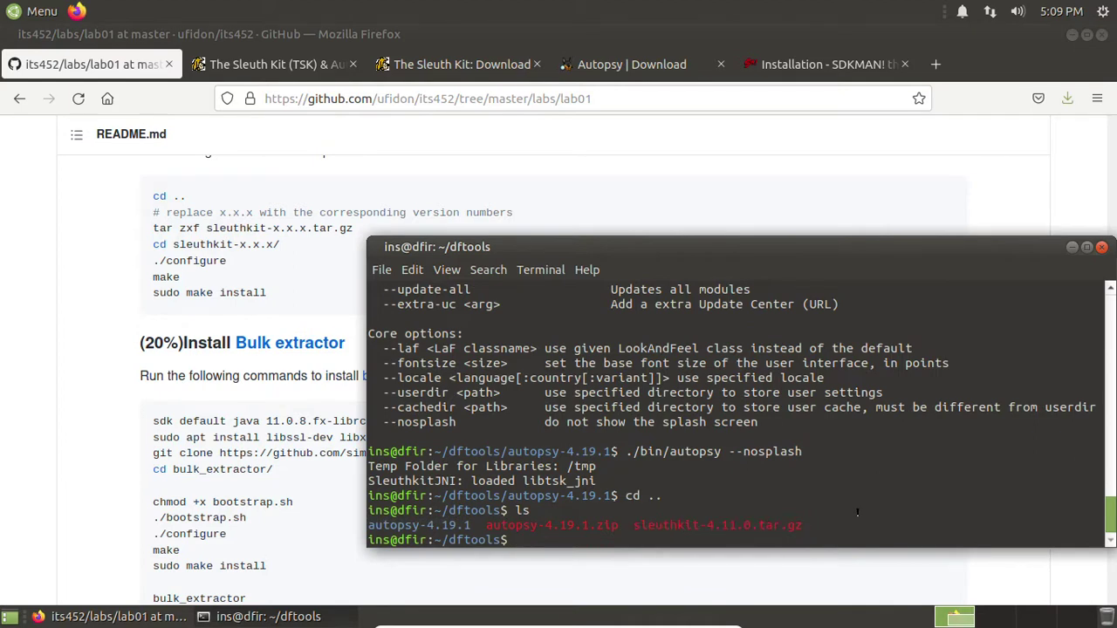
Step: Extract sleuthkit-4.11.0.tar.gz with tar zxf and enter the new sleuthkit-4.11.0 folder
{"action": "type", "text": "tar zxf sl"}
{"action": "key", "text": "Tab"}
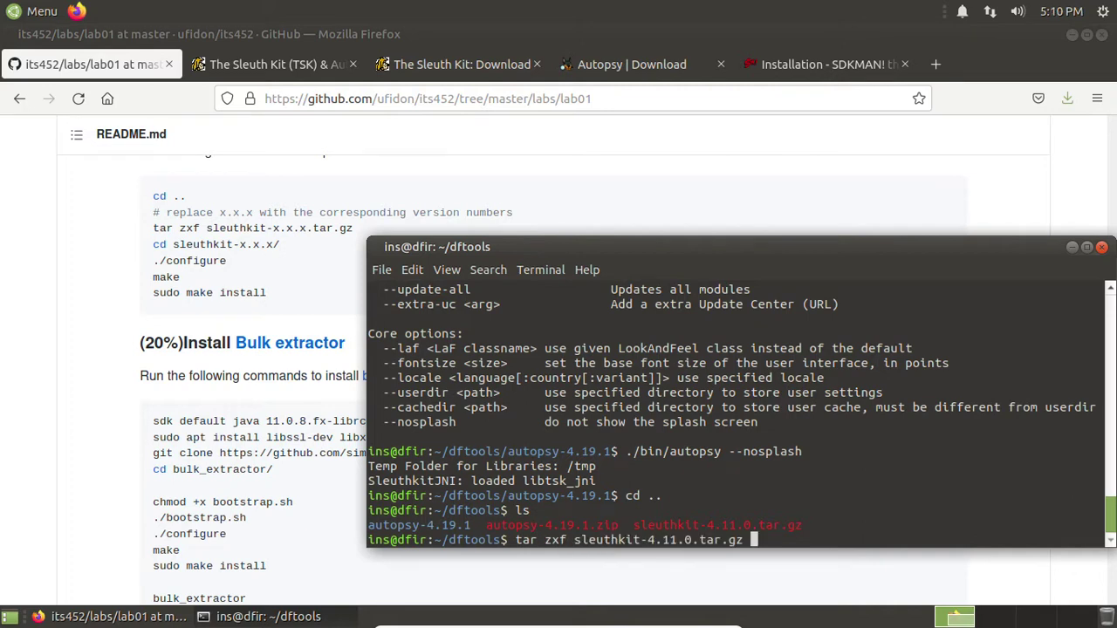
{"action": "key", "text": "Return"}
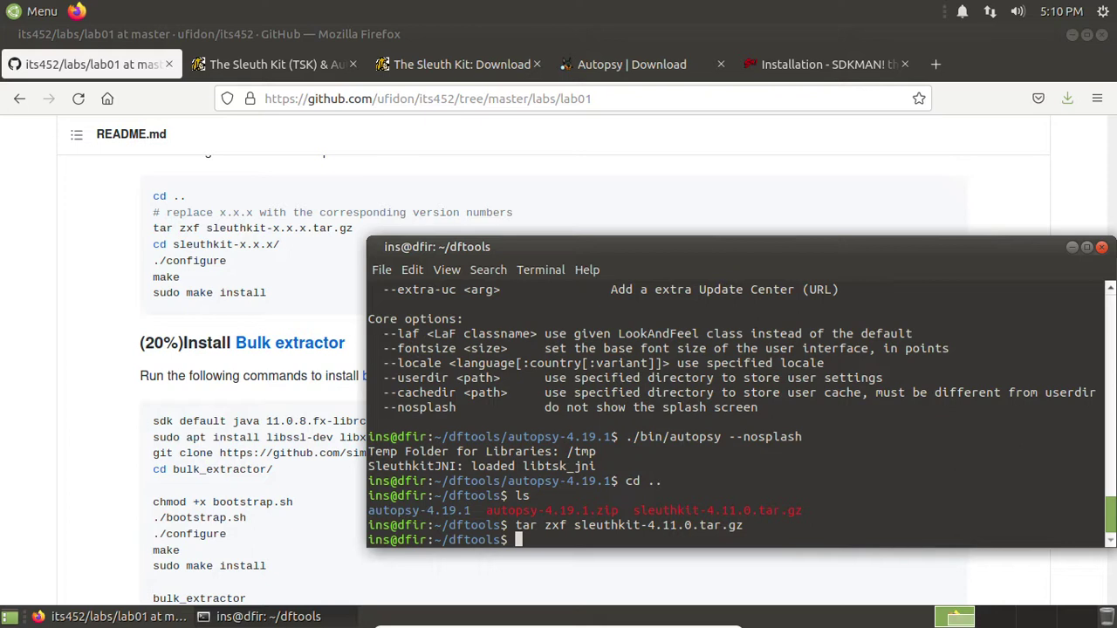
{"action": "type", "text": "ls"}
{"action": "key", "text": "Return"}
{"action": "type", "text": "cd sl"}
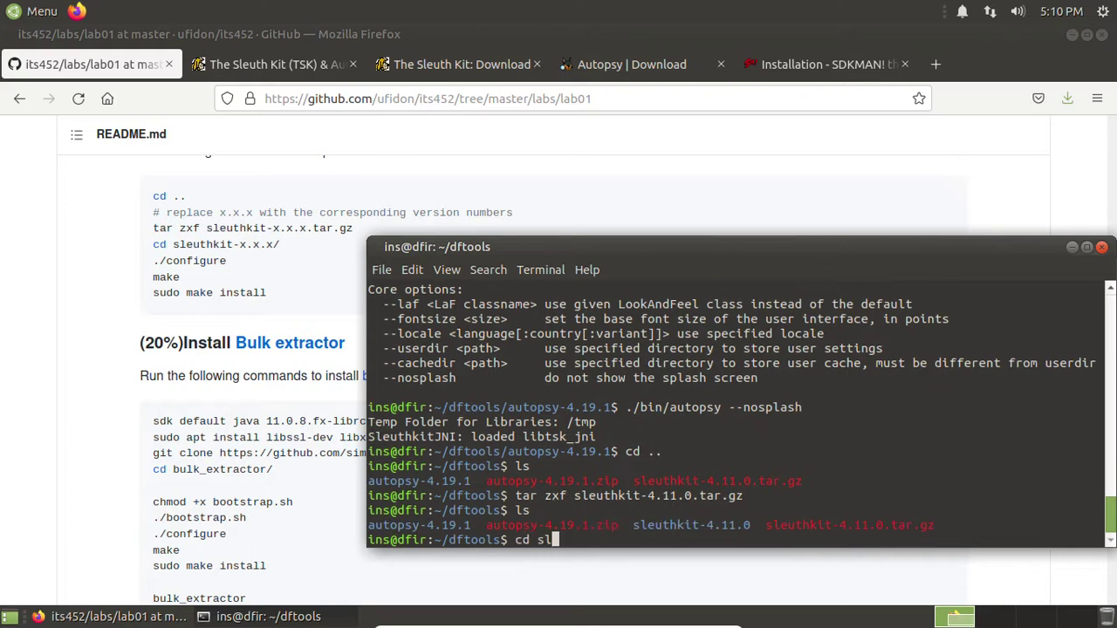
{"action": "key", "text": "Tab"}
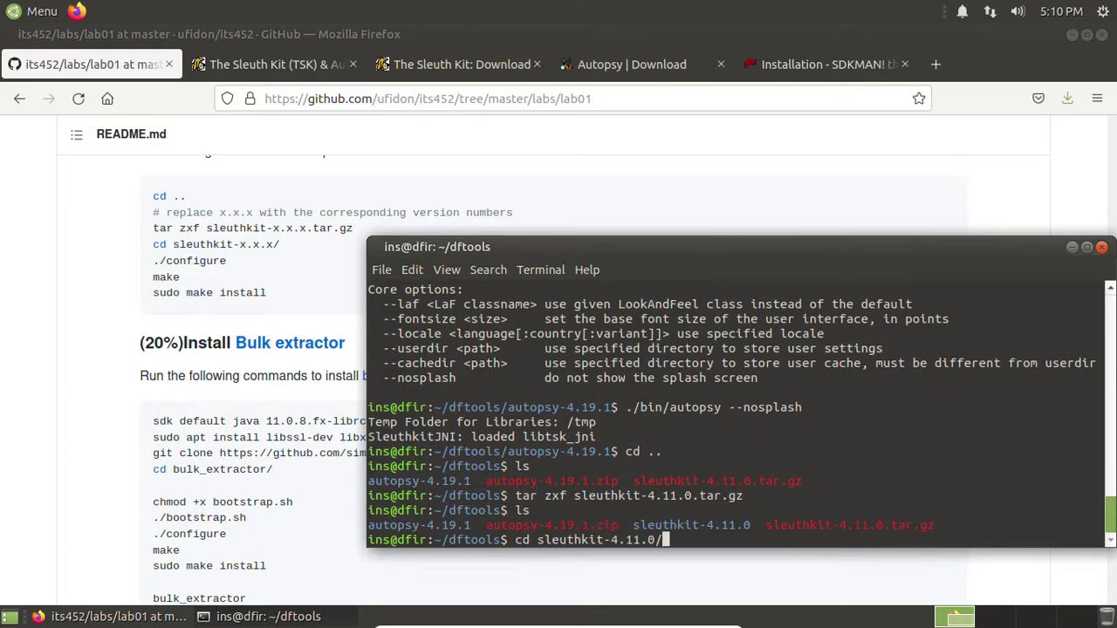
{"action": "key", "text": "Return"}
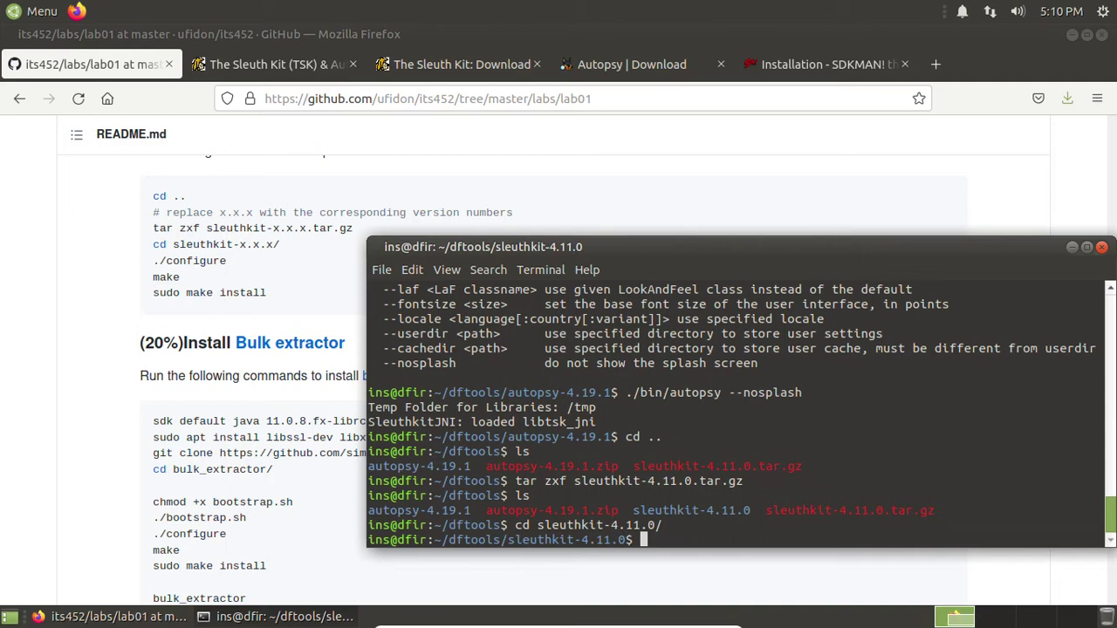
Step: List the sleuthkit-4.11.0 folder, run ./configure, then start make to compile the sources
{"action": "type", "text": "ls"}
{"action": "key", "text": "Return"}
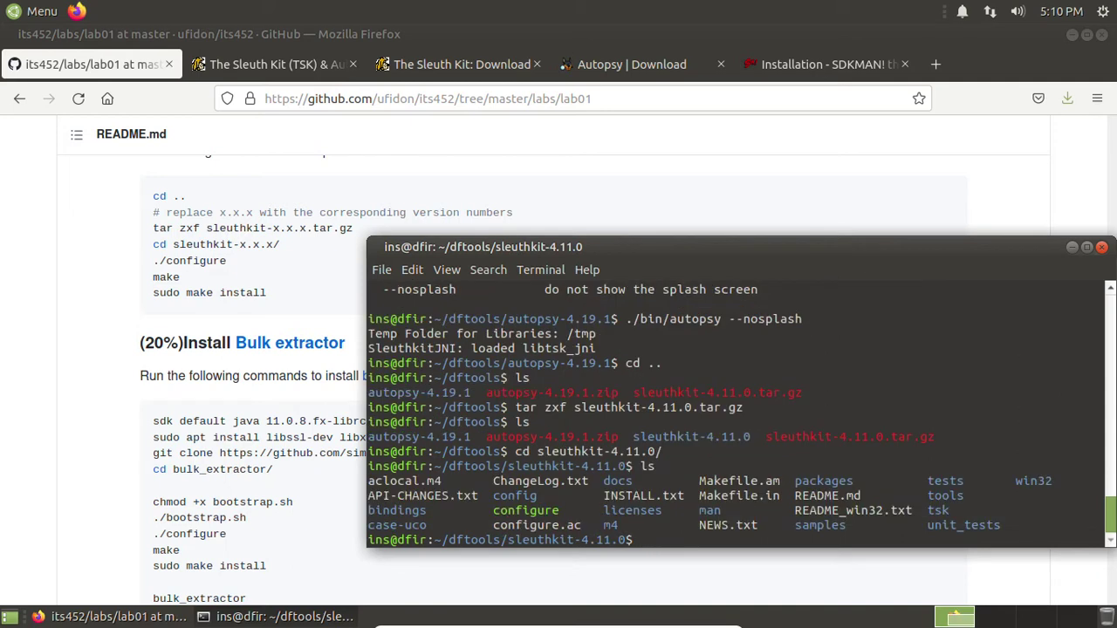
{"action": "type", "text": "./configure"}
{"action": "key", "text": "Return"}
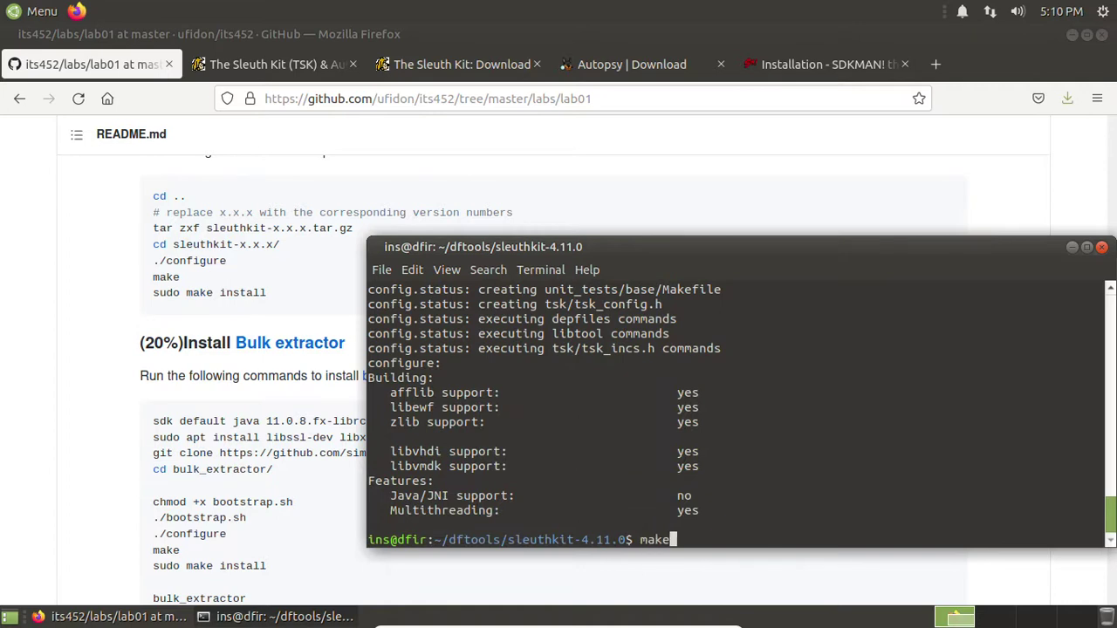
{"action": "key", "text": "Return"}
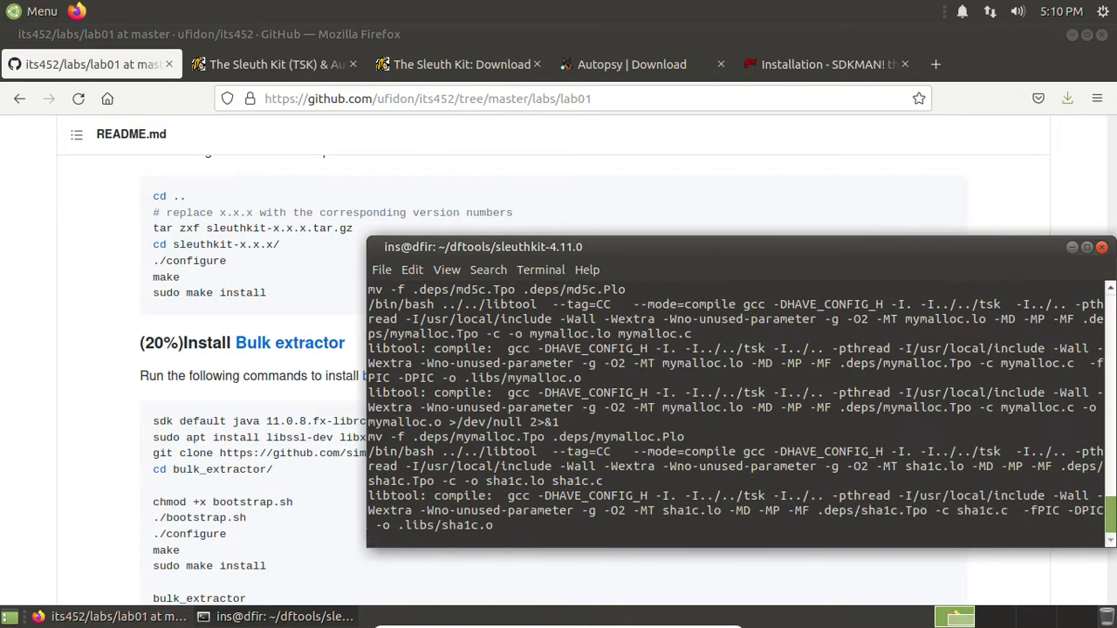
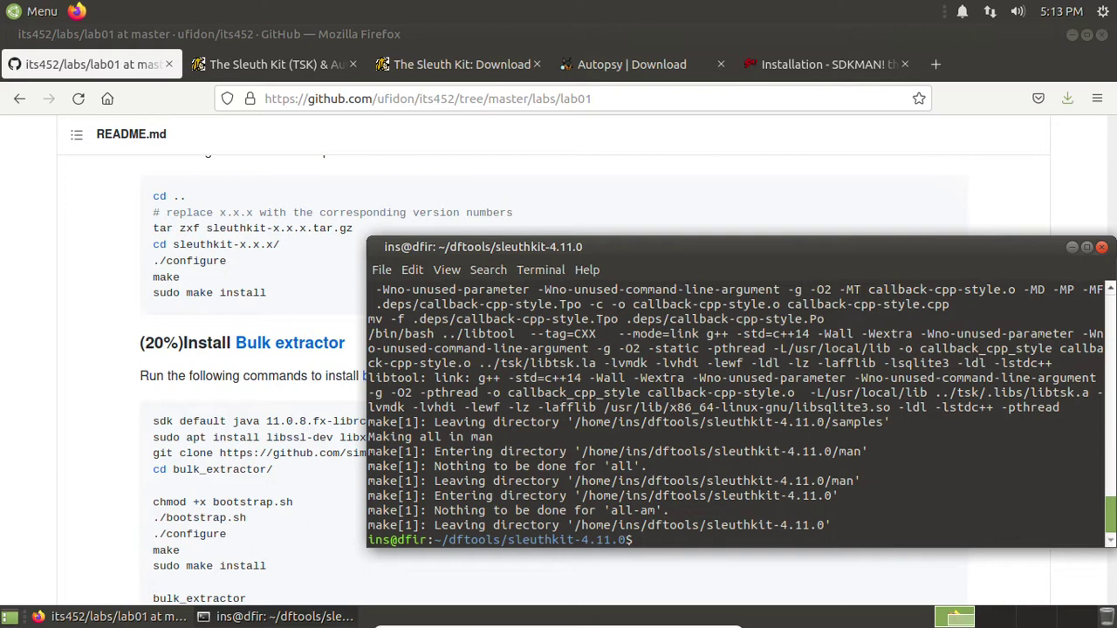
Step: Install the built Sleuth Kit 4.11.0 system-wide with sudo make install, entering the admin password
{"action": "type", "text": "sudo make install"}
{"action": "key", "text": "Return"}
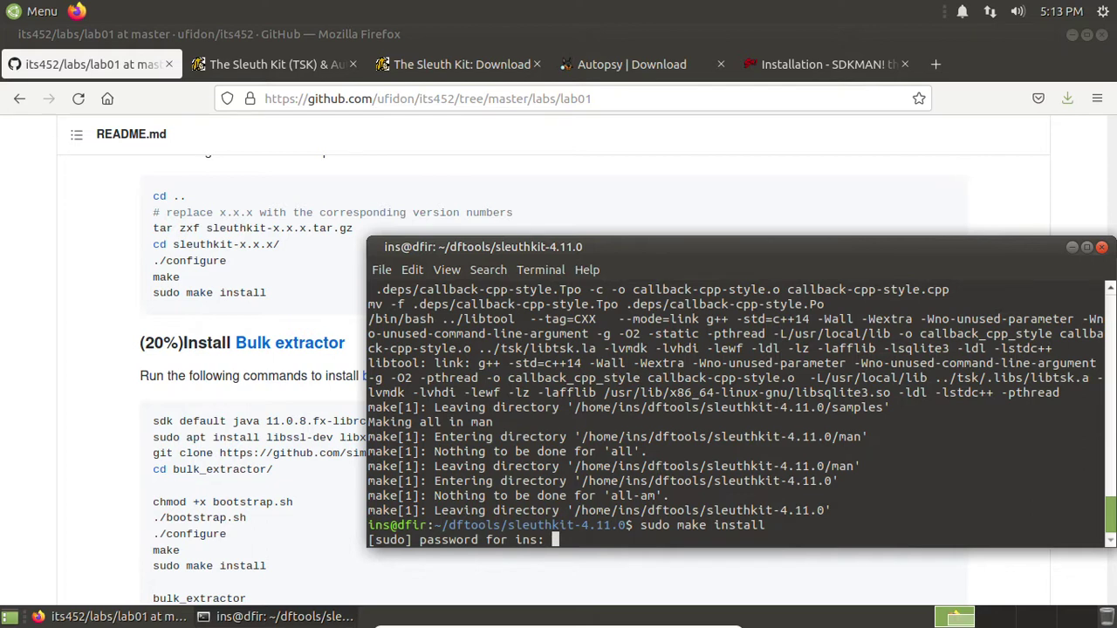
{"action": "key", "text": "Return"}
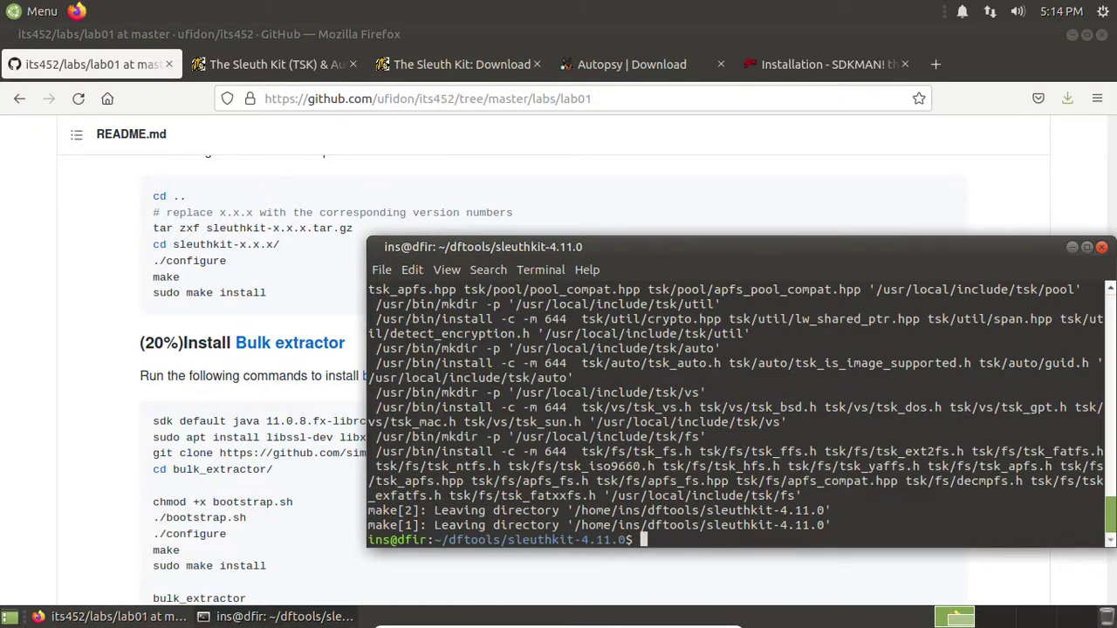
Step: List the installed mm commands (mmcat, mmcli, mmls, mmstat) using Tab completion
{"action": "type", "text": "mm"}
{"action": "key", "text": "Tab"}
{"action": "key", "text": "Tab"}
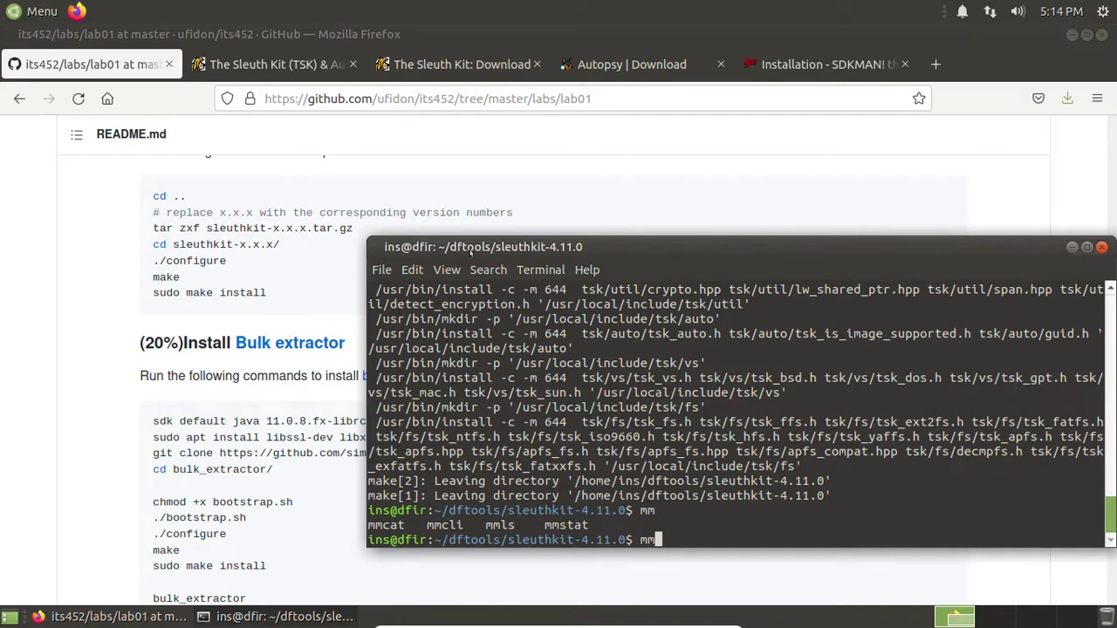
{"action": "left_click_drag", "start_coordinate": [472, 251], "coordinate": [471, 246]}
{"action": "key", "text": "BackSpace"}
{"action": "key", "text": "BackSpace"}
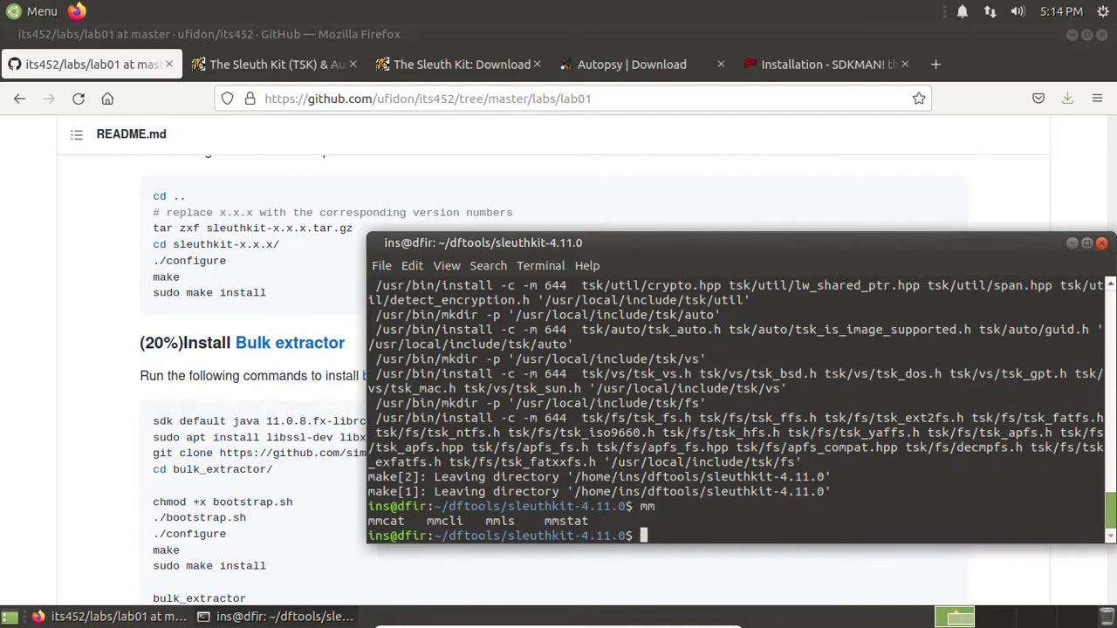
Step: Review the Bulk extractor install commands in the lab README on GitHub
{"action": "left_click", "coordinate": [279, 377]}
{"action": "scroll", "coordinate": [279, 377], "scroll_direction": "down", "scroll_amount": 3}
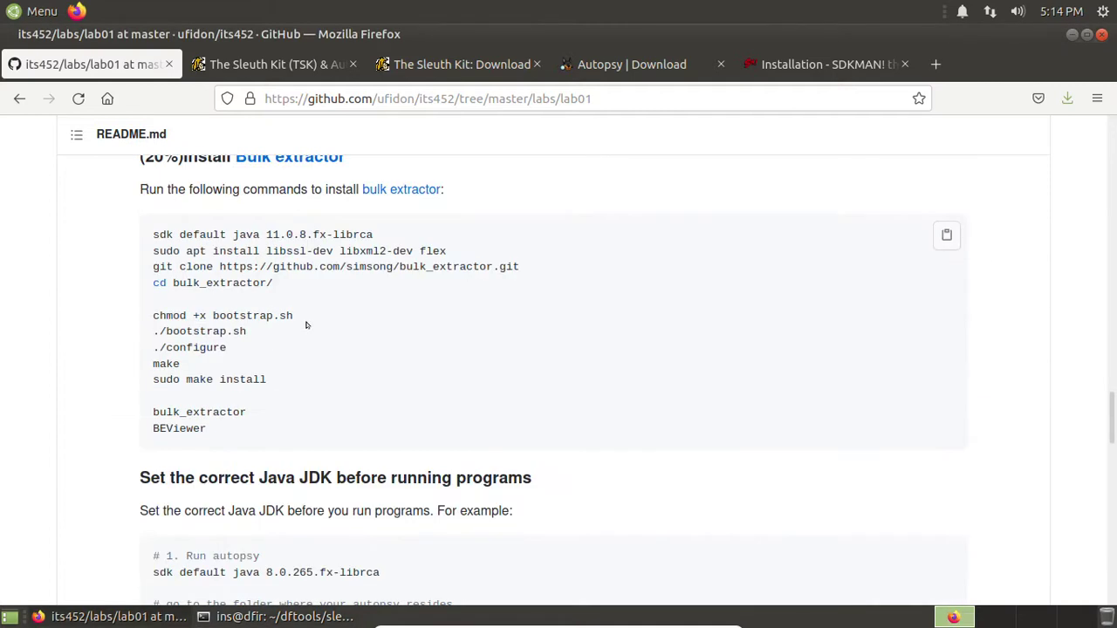
{"action": "scroll", "coordinate": [306, 324], "scroll_direction": "up", "scroll_amount": 2}
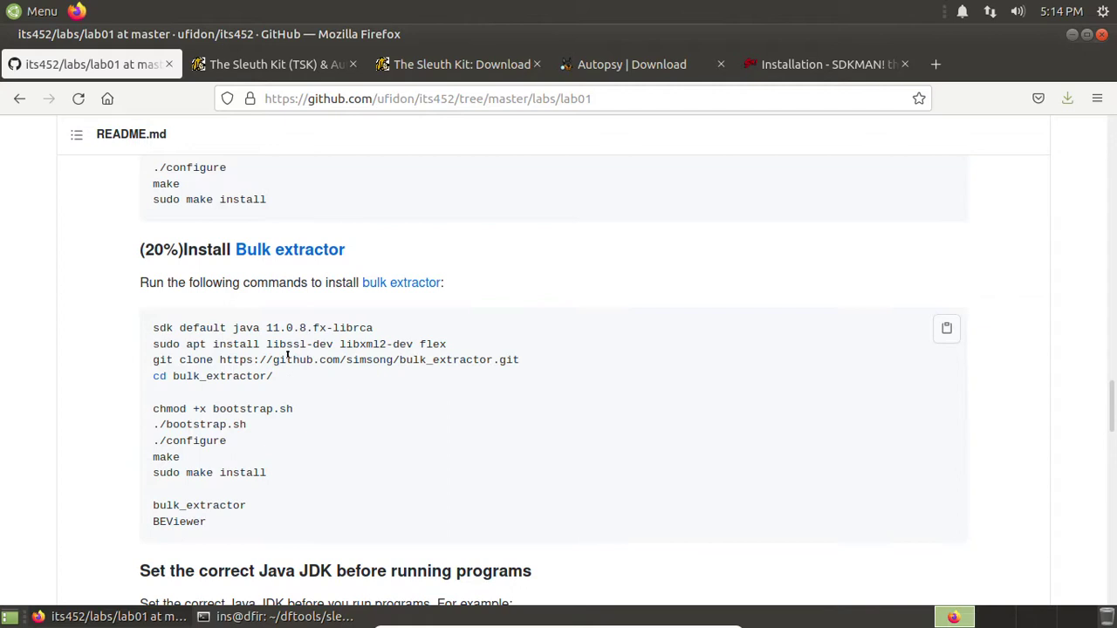
{"action": "scroll", "coordinate": [292, 354], "scroll_direction": "down", "scroll_amount": 2}
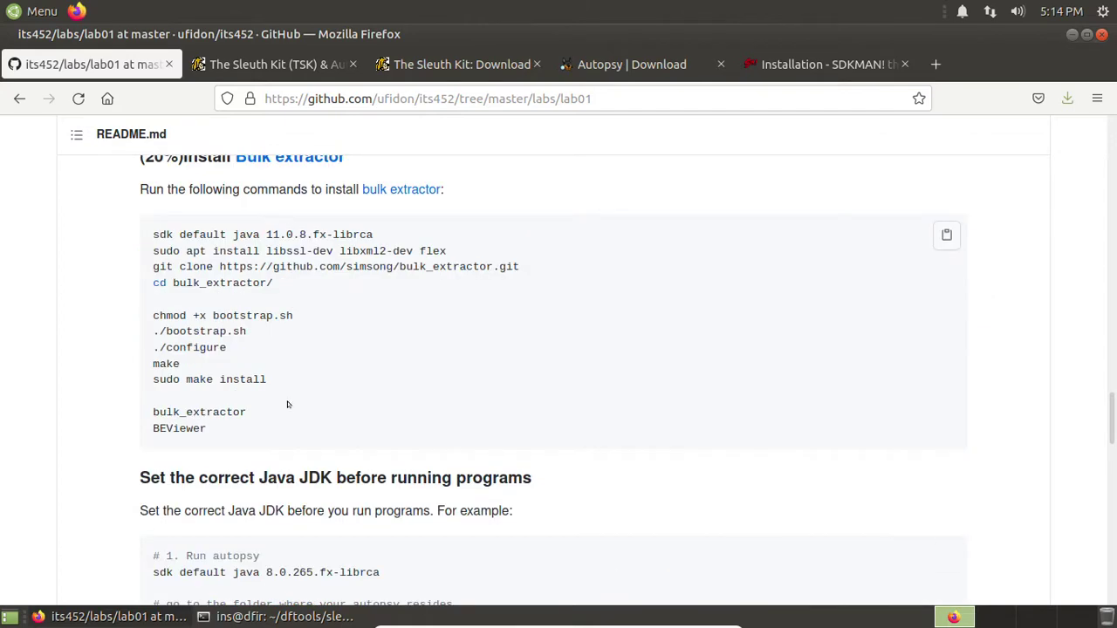
Step: Move the terminal up from the sleuthkit-4.11.0 folder to dftools with cd .
{"action": "mouse_move", "coordinate": [275, 616]}
{"action": "left_click", "coordinate": [328, 616]}
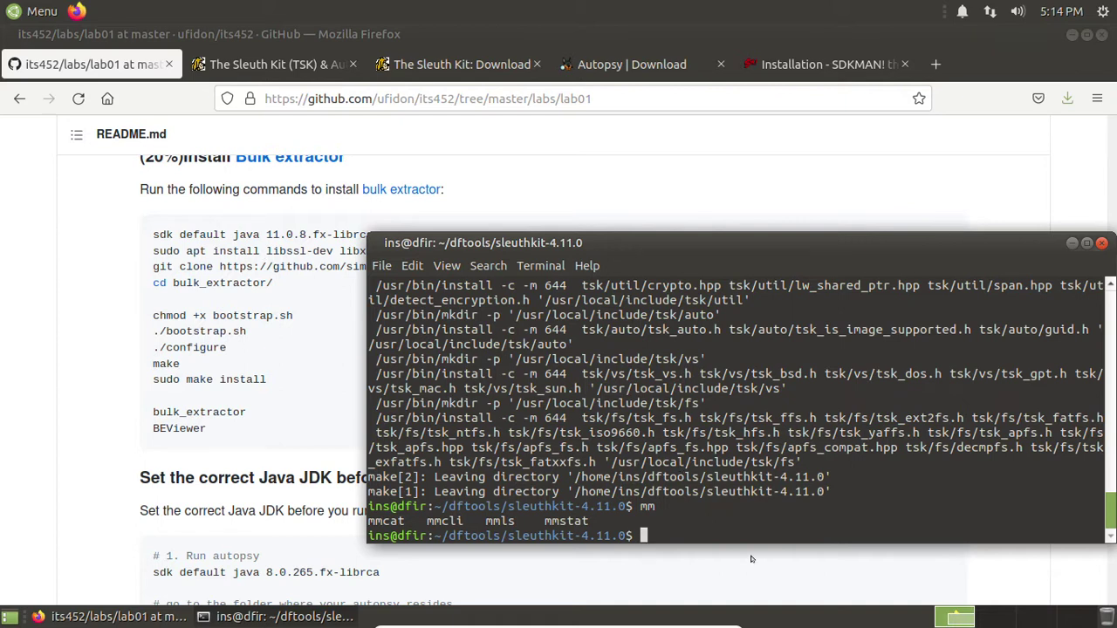
{"action": "type", "text": "cd .."}
{"action": "key", "text": "Return"}
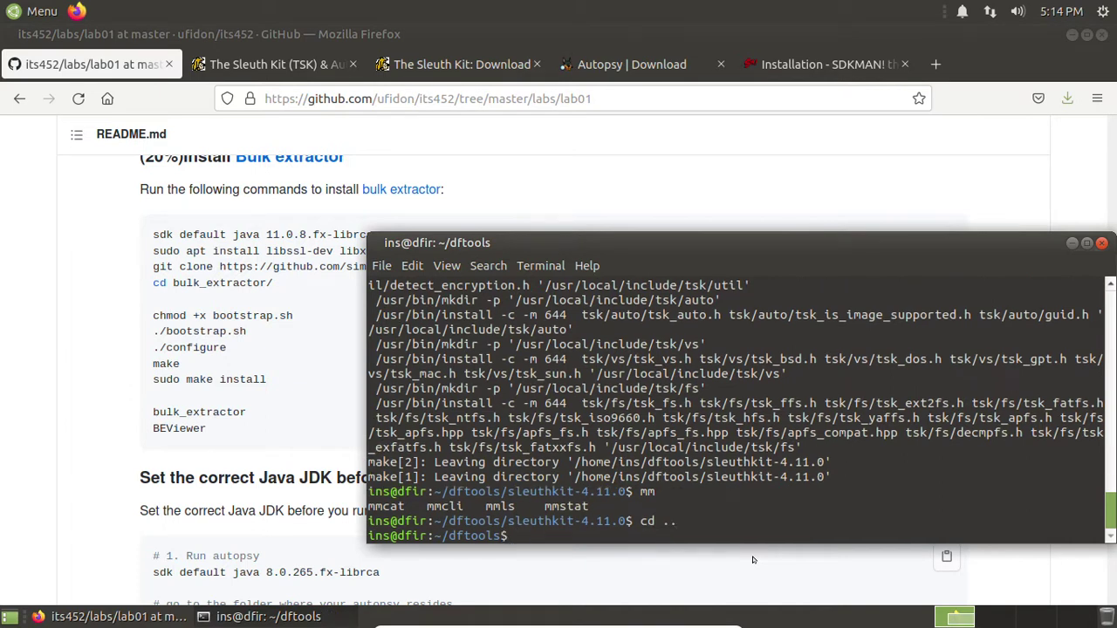
Step: List the SDKMAN Java versions and copy the installed 11.0.12.fx-zulu identifier
{"action": "type", "text": "sdk list java"}
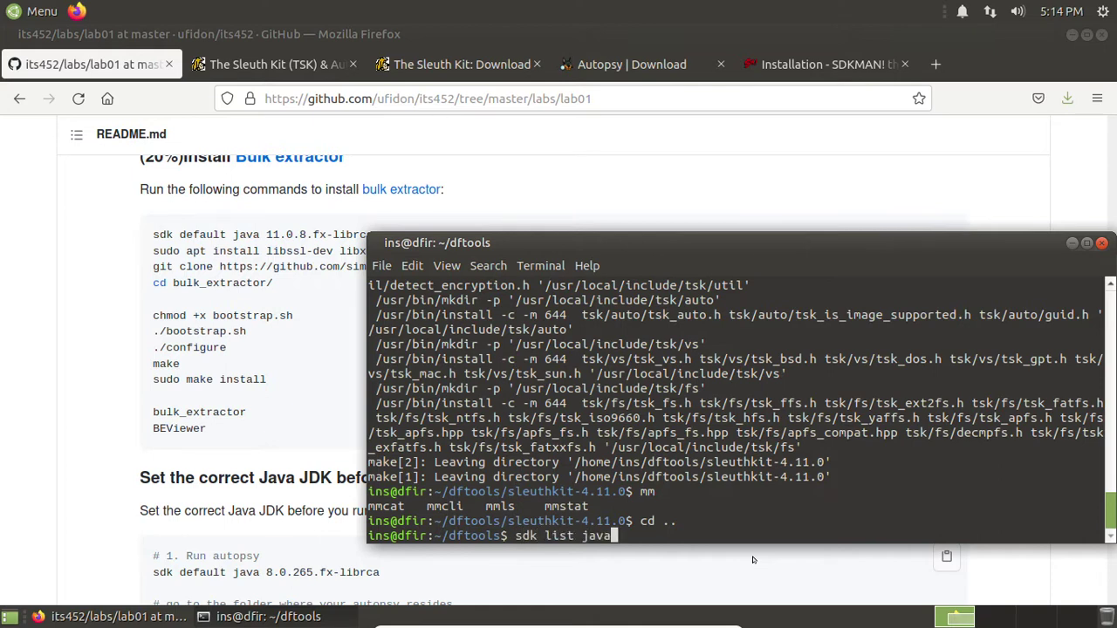
{"action": "key", "text": "Return"}
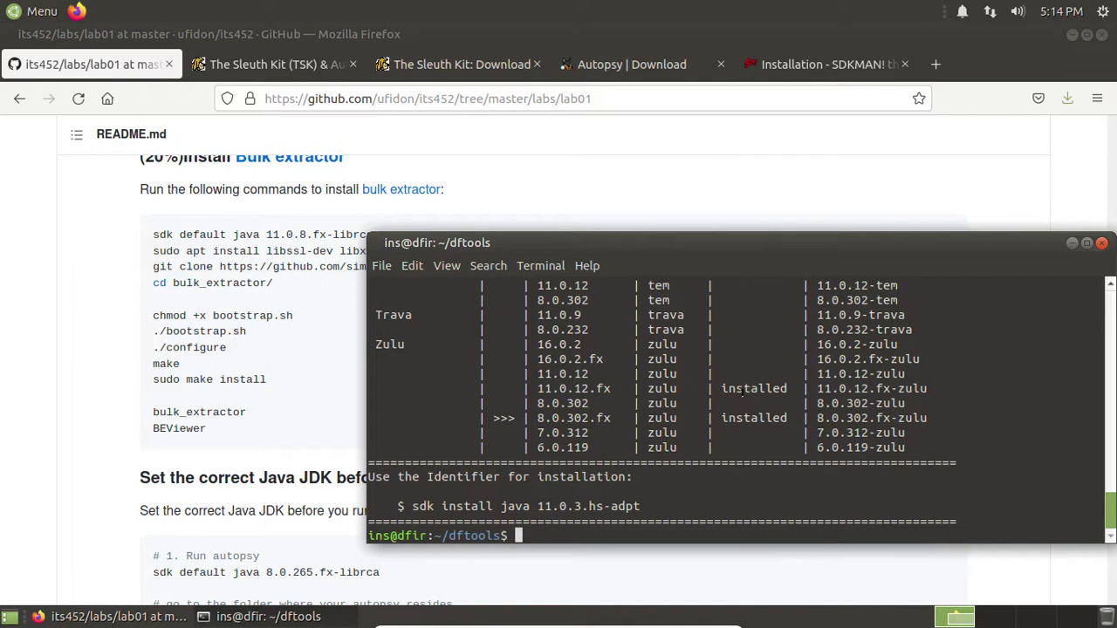
{"action": "left_click_drag", "start_coordinate": [727, 388], "coordinate": [787, 389]}
{"action": "left_click", "coordinate": [817, 388]}
{"action": "double_click", "coordinate": [835, 388]}
{"action": "left_click", "coordinate": [836, 388]}
{"action": "left_click", "coordinate": [839, 386]}
{"action": "double_click", "coordinate": [839, 388]}
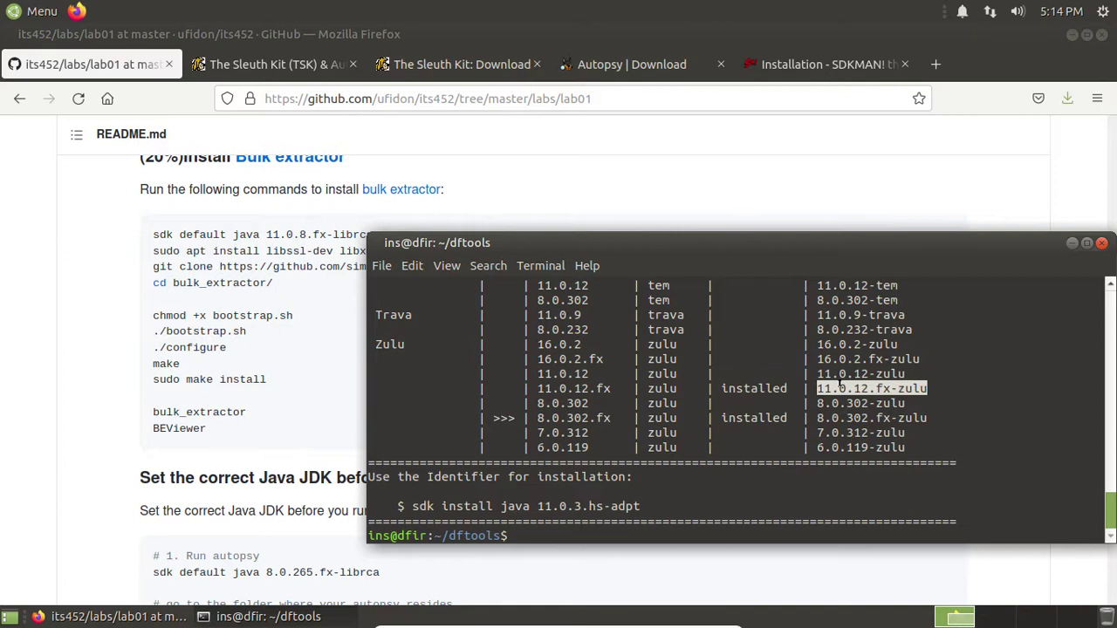
{"action": "right_click", "coordinate": [843, 390]}
{"action": "left_click", "coordinate": [880, 471]}
{"action": "left_click", "coordinate": [689, 524]}
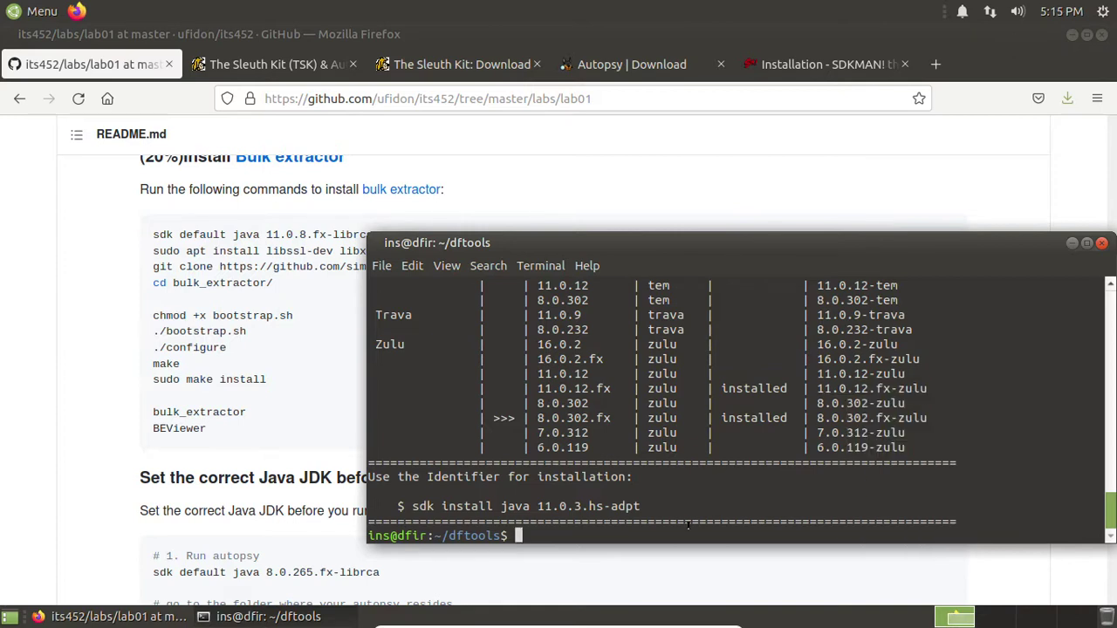
Step: Make 11.0.12.fx-zulu the default Java and confirm java -version reports 11.0.12
{"action": "type", "text": "sdk default java "}
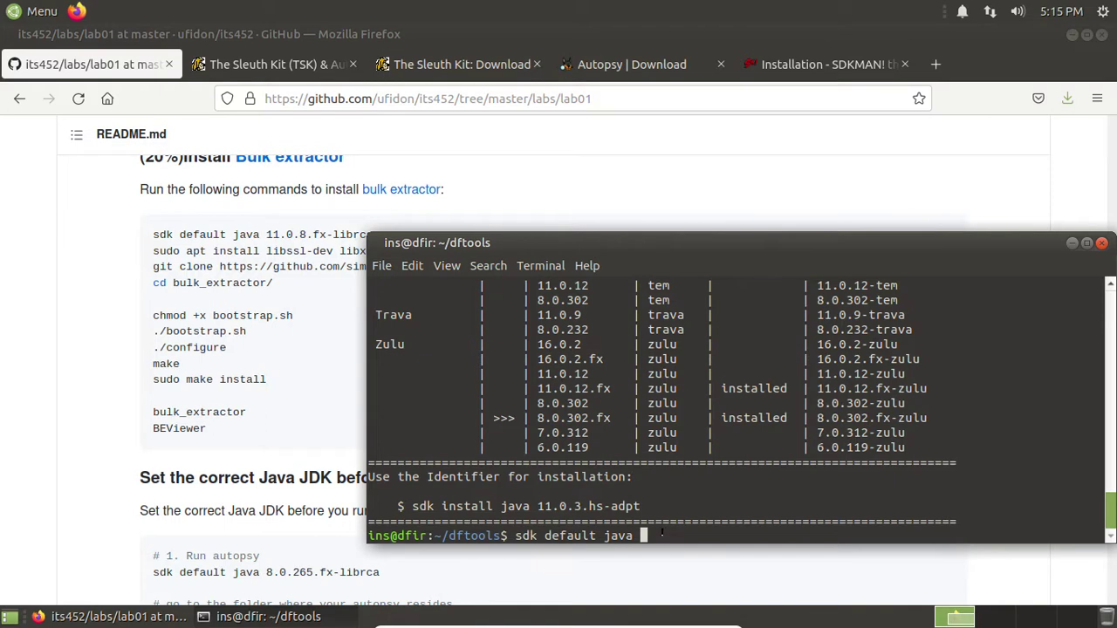
{"action": "type", "text": "11.0.12.fx-zulu"}
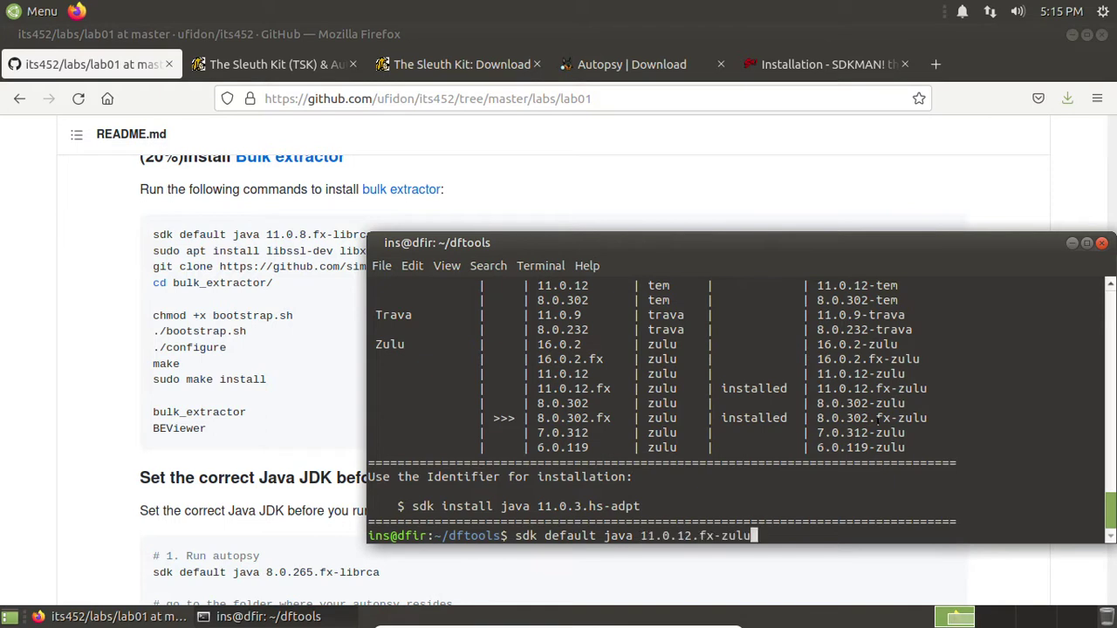
{"action": "key", "text": "Return"}
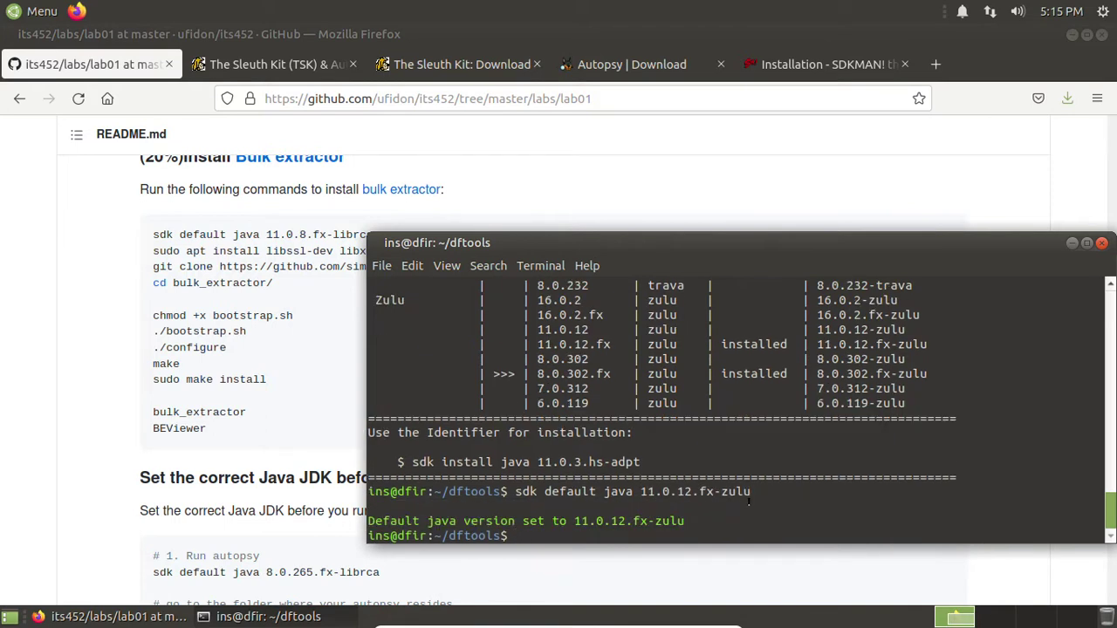
{"action": "type", "text": "java -version"}
{"action": "key", "text": "Return"}
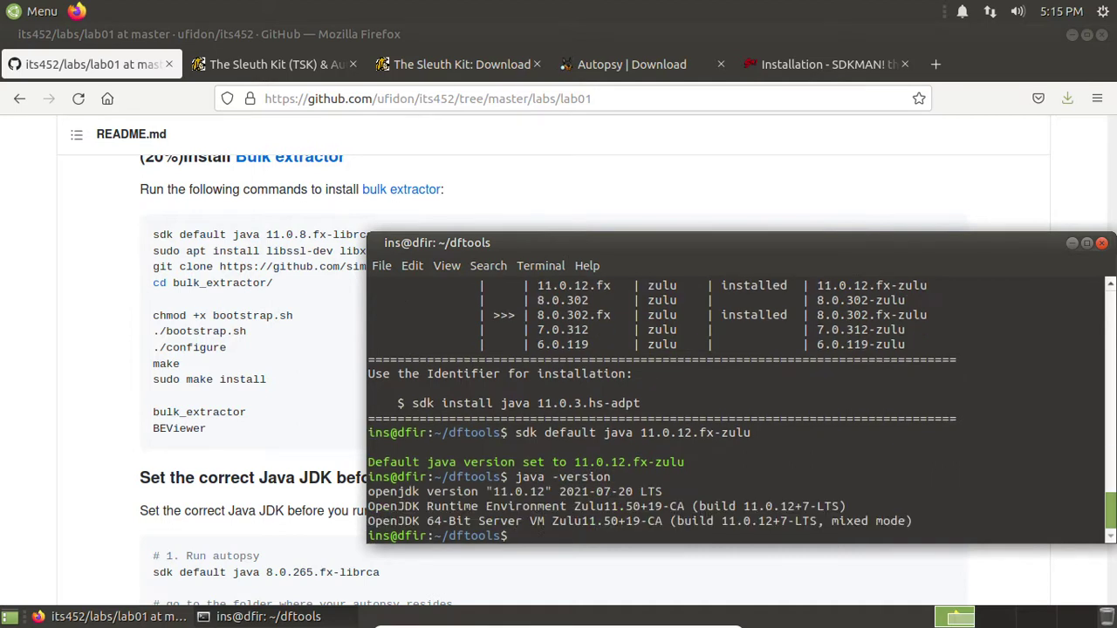
{"action": "left_click_drag", "start_coordinate": [489, 491], "coordinate": [544, 491]}
{"action": "left_click", "coordinate": [548, 522]}
Step: Bring the lab README's Bulk extractor steps back into view
{"action": "scroll", "coordinate": [297, 266], "scroll_direction": "down", "scroll_amount": 2}
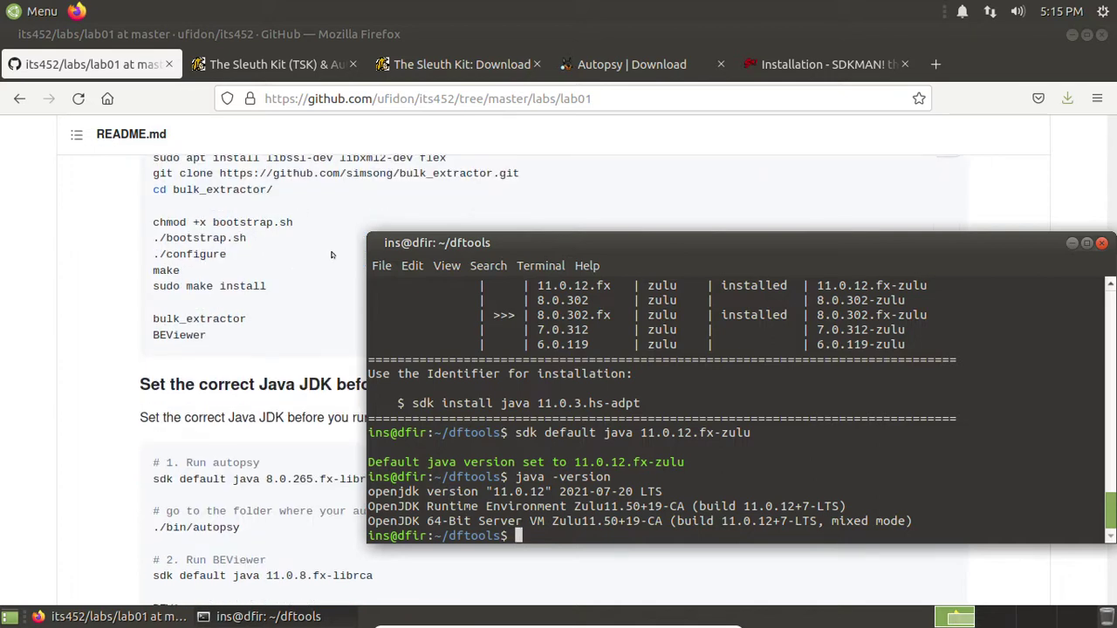
{"action": "left_click", "coordinate": [331, 255]}
{"action": "scroll", "coordinate": [315, 250], "scroll_direction": "up", "scroll_amount": 2}
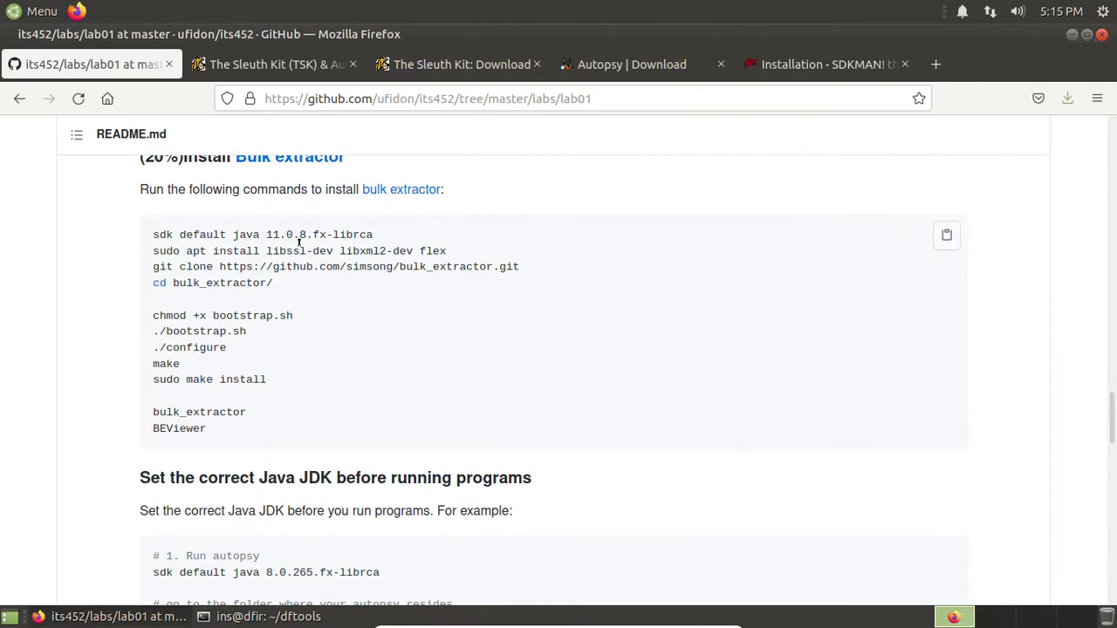
Step: Copy the README's apt install line into the terminal and confirm with Y to install libssl-dev, libxml2-dev and flex
{"action": "triple_click", "coordinate": [308, 251]}
{"action": "right_click", "coordinate": [314, 255]}
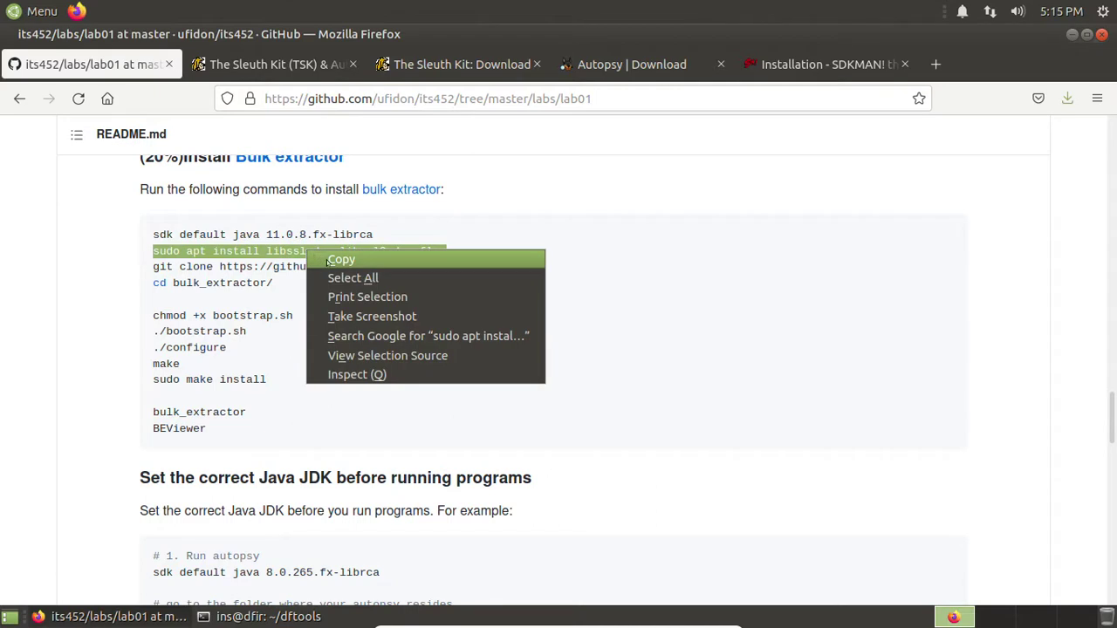
{"action": "left_click", "coordinate": [325, 260]}
{"action": "left_click", "coordinate": [307, 617]}
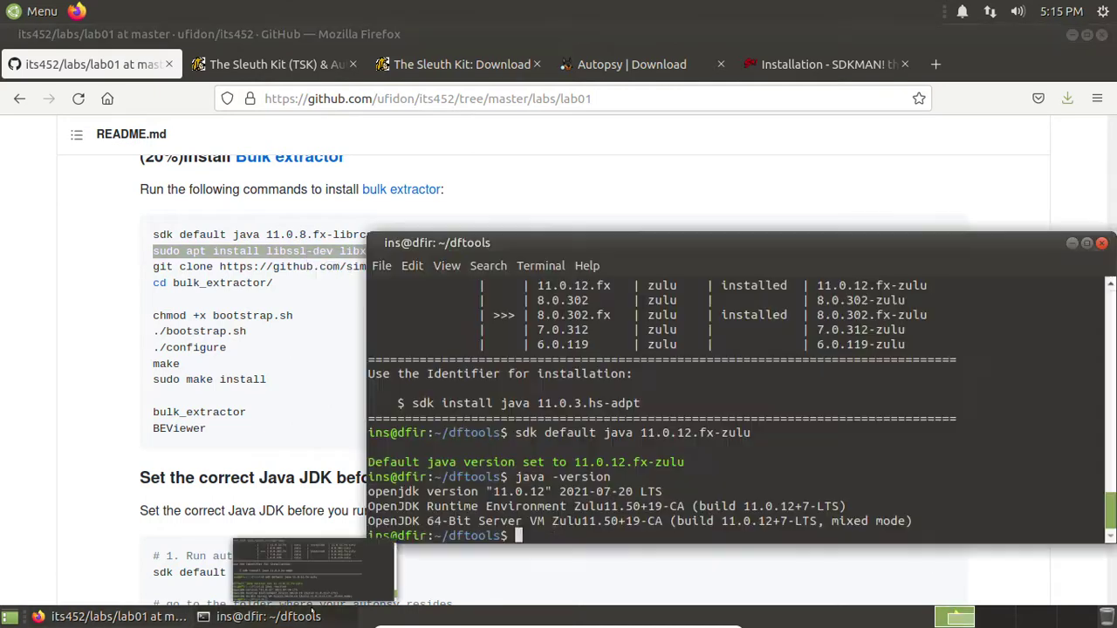
{"action": "key", "text": "ctrl+shift+v"}
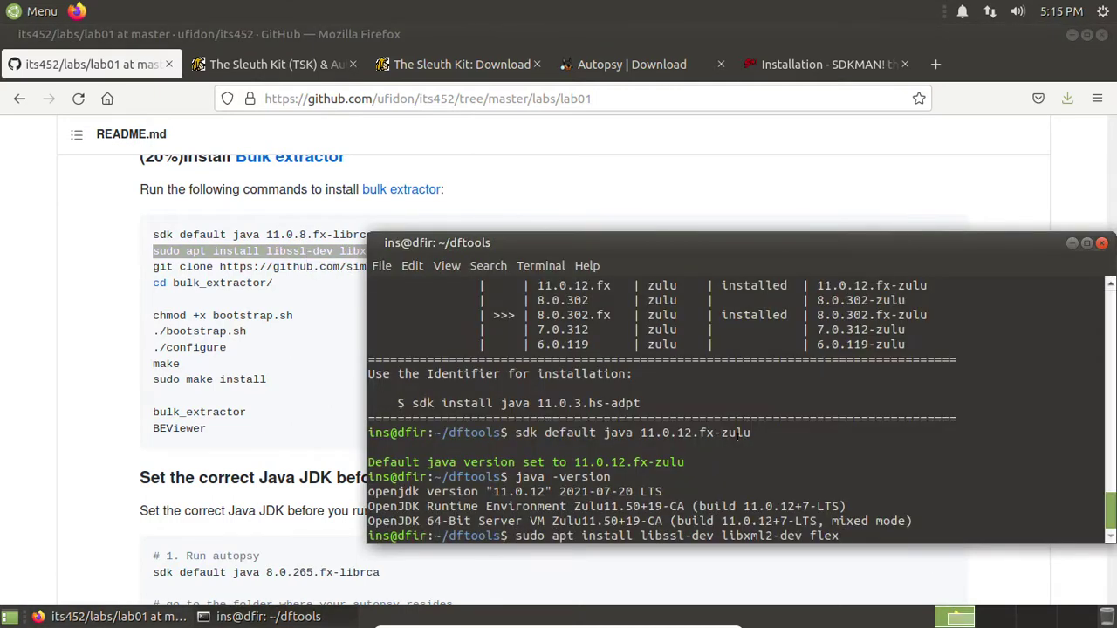
{"action": "key", "text": "Return"}
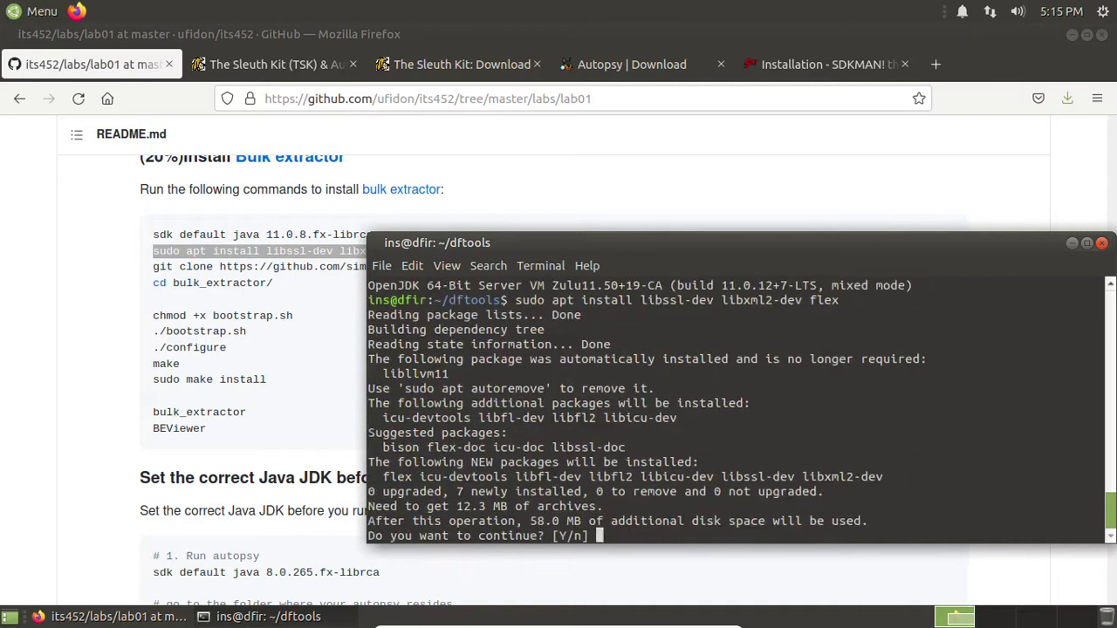
{"action": "type", "text": "Y"}
{"action": "key", "text": "Return"}
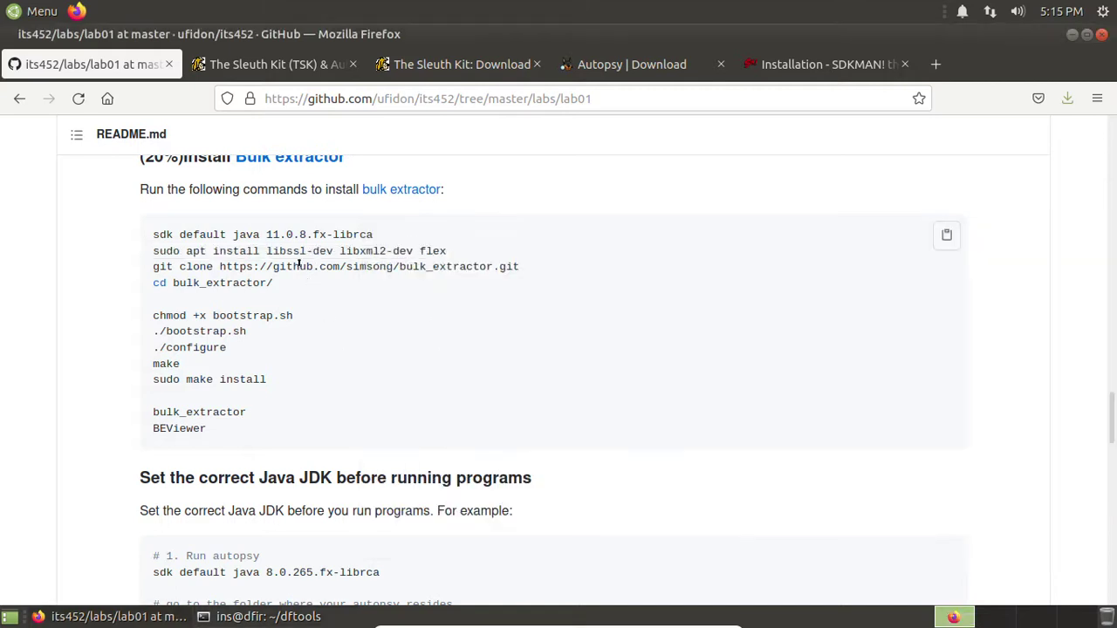
Step: Clone the bulk_extractor repository into dftools using the README's git clone command
{"action": "triple_click", "coordinate": [299, 266]}
{"action": "right_click", "coordinate": [300, 266]}
{"action": "left_click", "coordinate": [318, 278]}
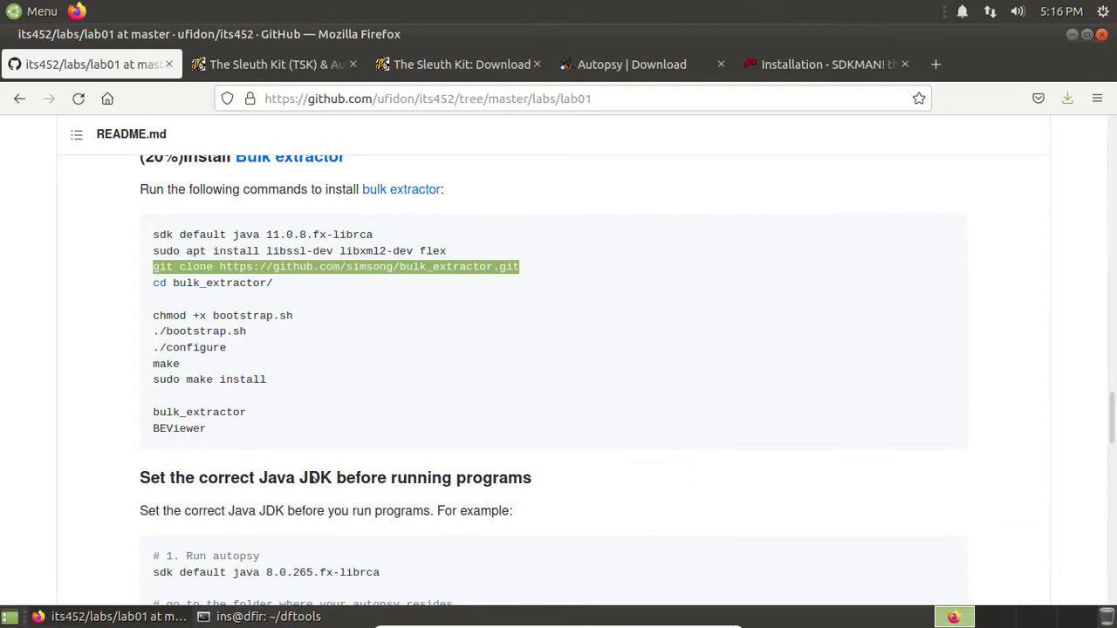
{"action": "left_click", "coordinate": [284, 618]}
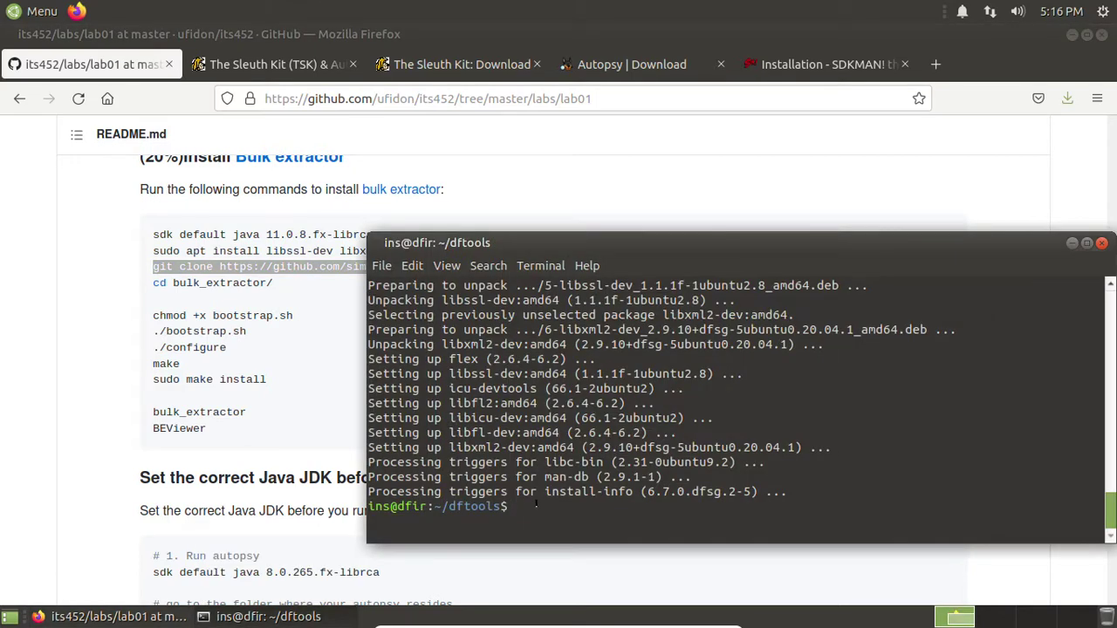
{"action": "key", "text": "ctrl+shift+v"}
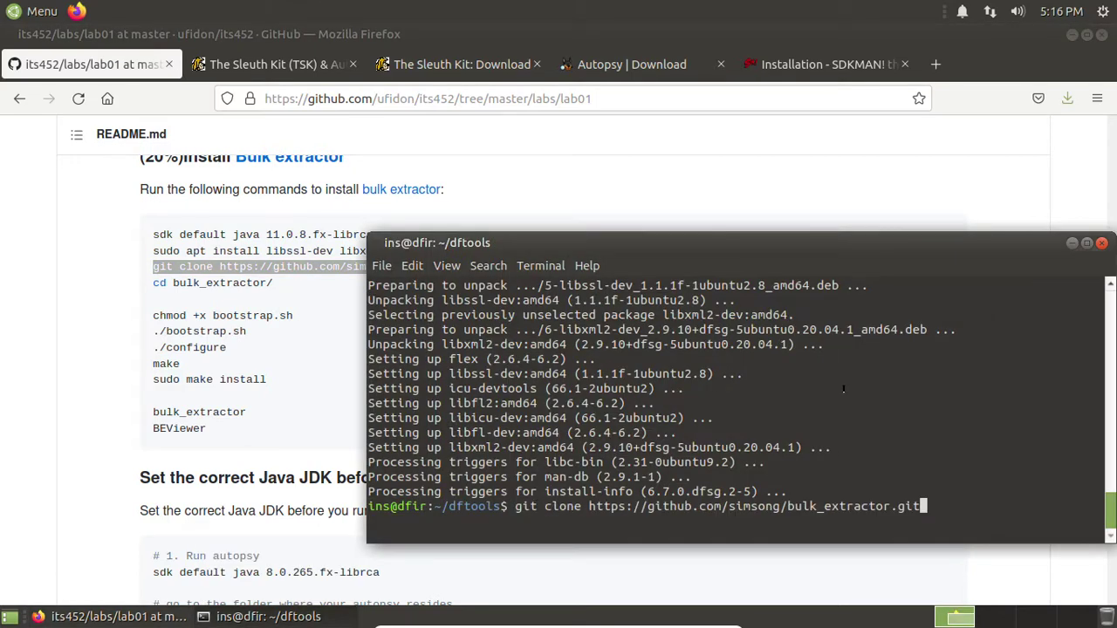
{"action": "key", "text": "Return"}
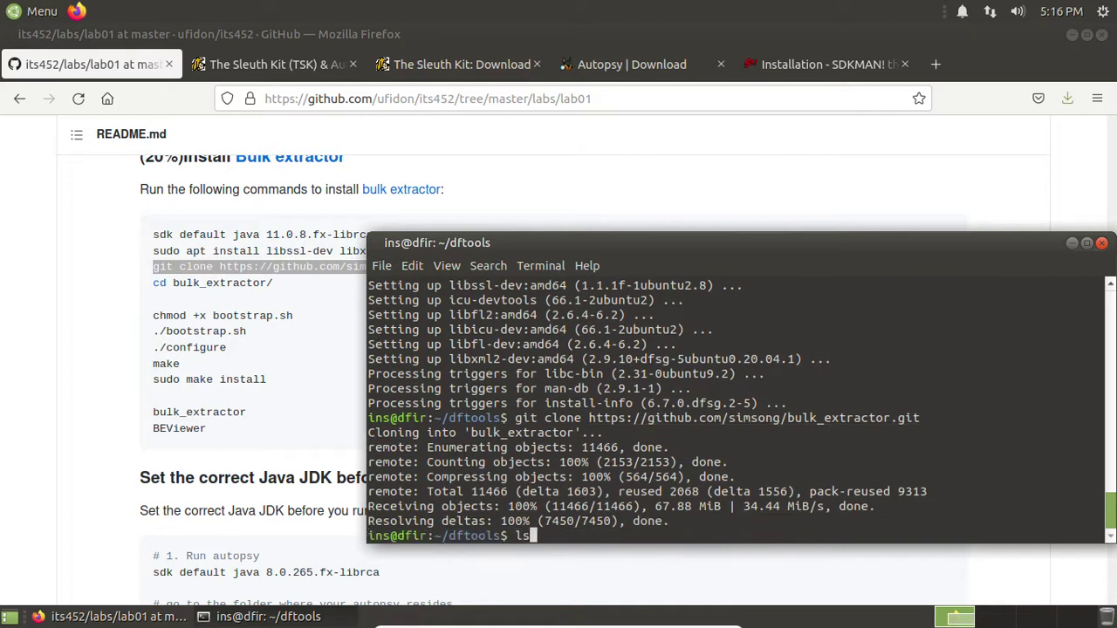
Step: Enter the bulk_extractor folder and list its contents
{"action": "type", "text": "ls"}
{"action": "key", "text": "Return"}
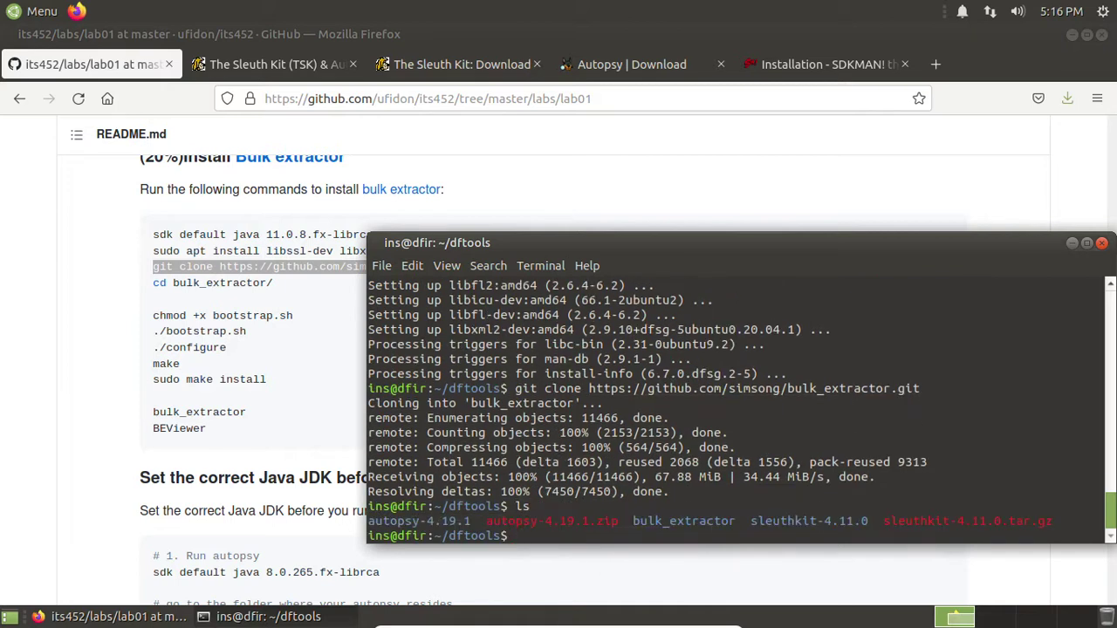
{"action": "type", "text": "cd bulk_extractor/"}
{"action": "key", "text": "Return"}
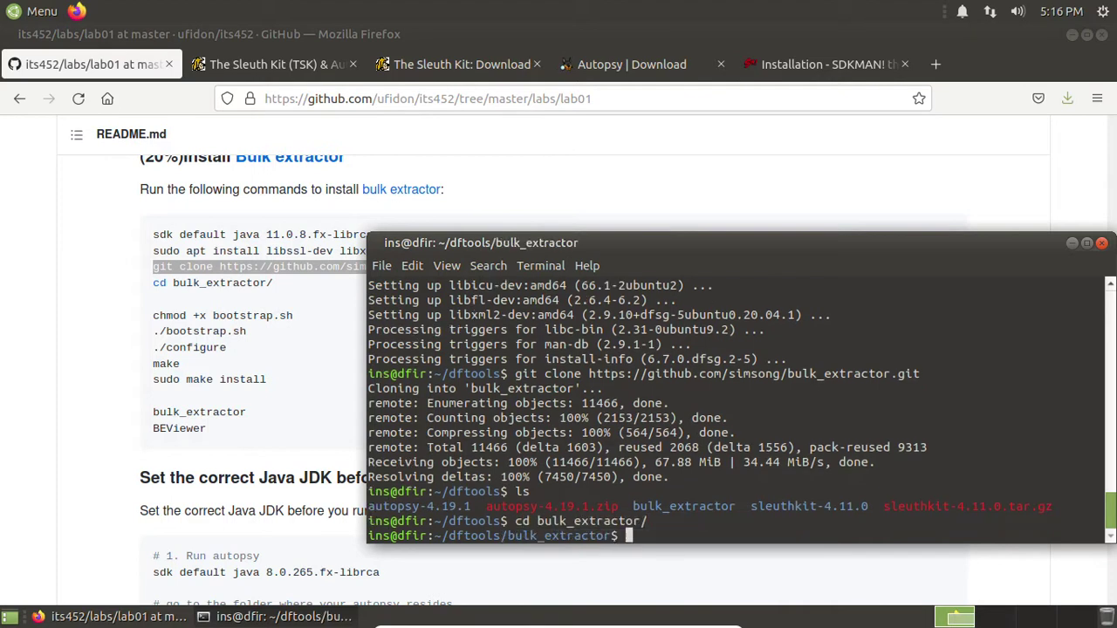
{"action": "type", "text": "ls"}
{"action": "key", "text": "Return"}
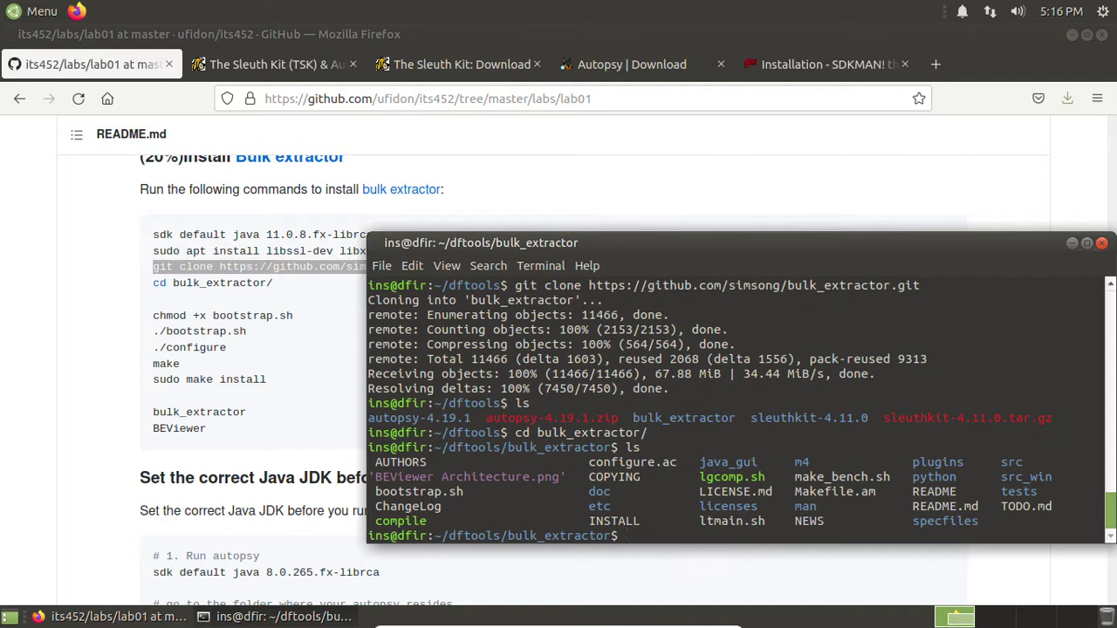
Step: Make bootstrap.sh executable with chmod +x and run ./bootstrap.sh
{"action": "type", "text": "chmod +x boots"}
{"action": "key", "text": "Tab"}
{"action": "key", "text": "Return"}
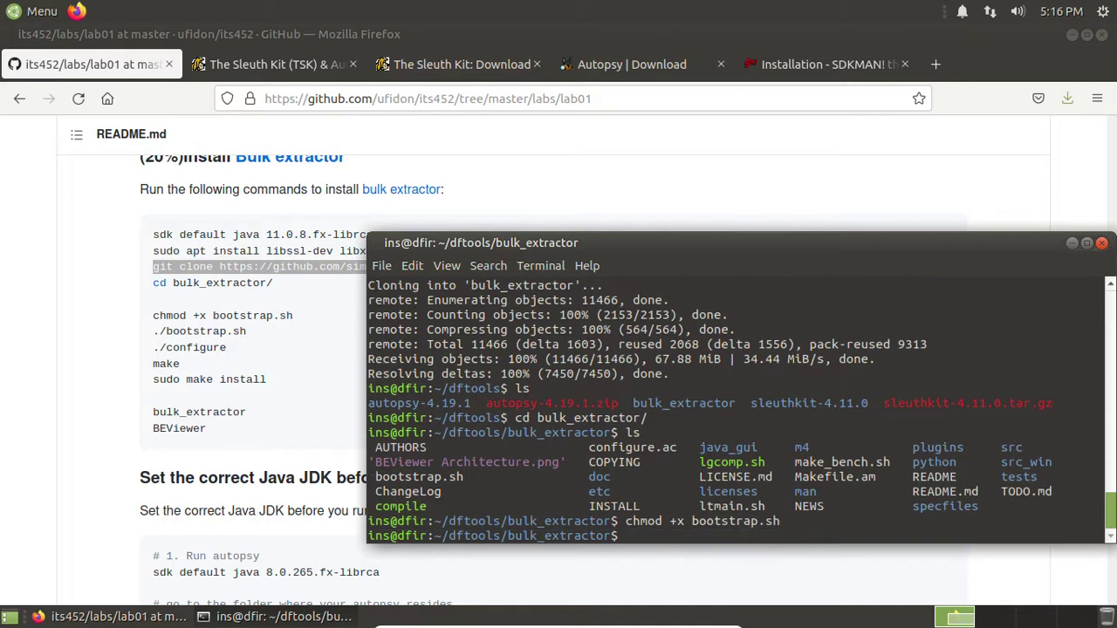
{"action": "type", "text": "./boot"}
{"action": "key", "text": "Tab"}
{"action": "key", "text": "Return"}
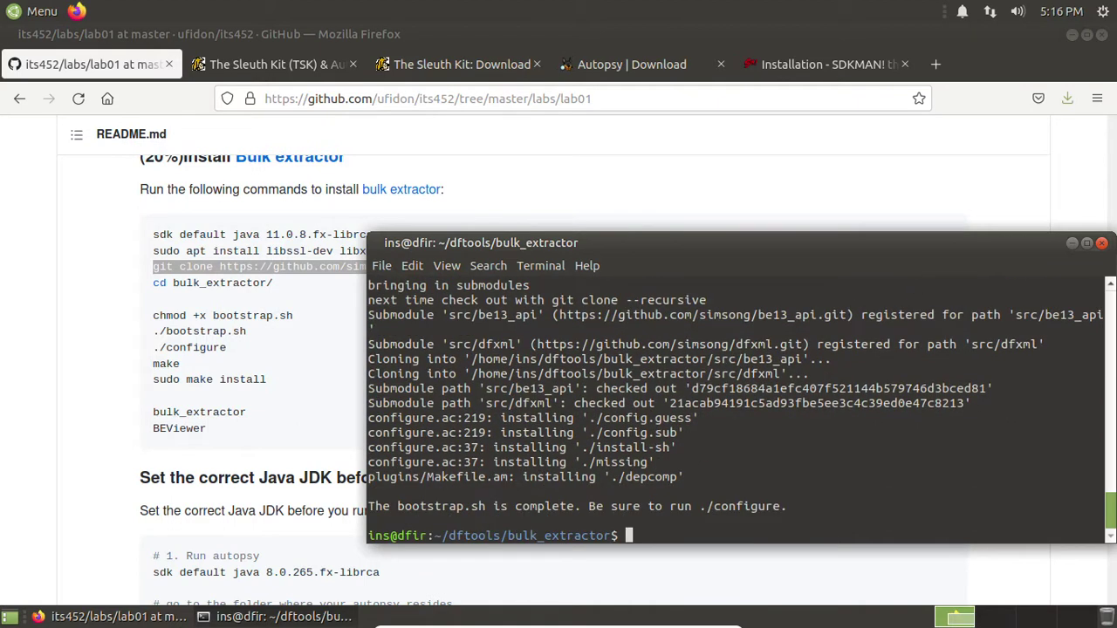
Step: Run ./configure and then make in bulk_extractor until the build packages BEViewer.jar
{"action": "type", "text": "ls"}
{"action": "key", "text": "Return"}
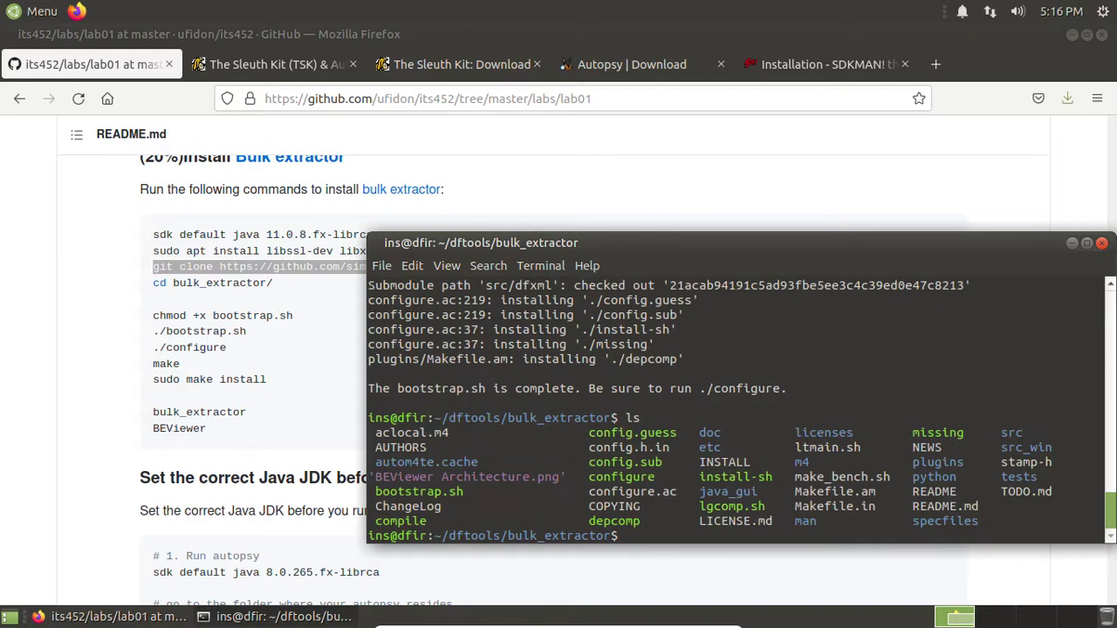
{"action": "type", "text": "./configure"}
{"action": "key", "text": "Return"}
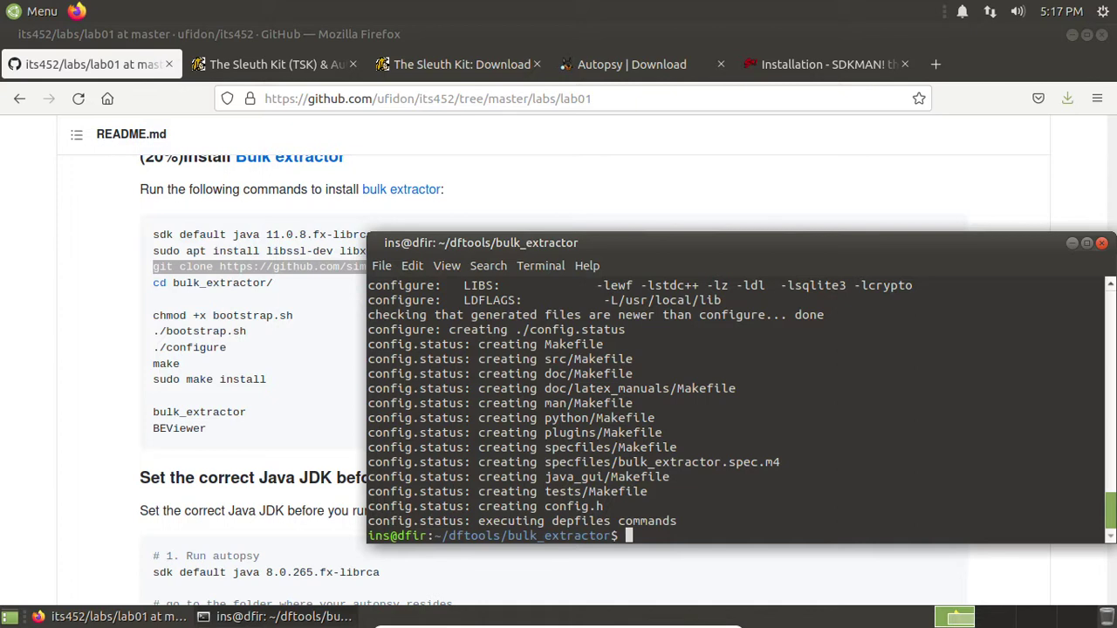
{"action": "type", "text": "make"}
{"action": "key", "text": "Return"}
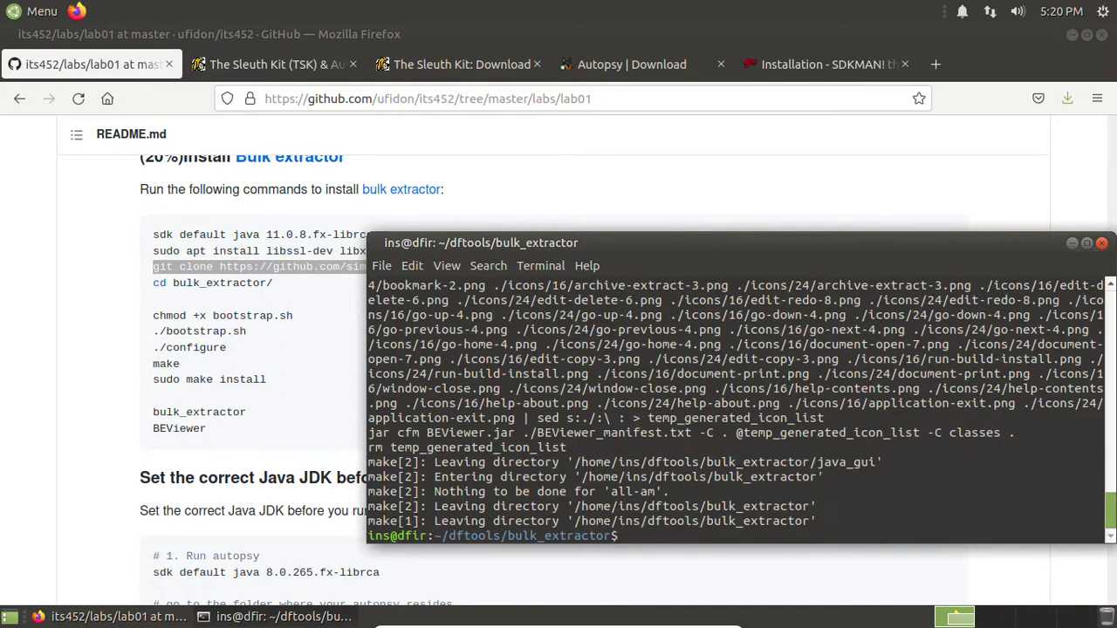
Step: Install bulk_extractor with sudo make install and confirm it sits in /usr/local/bin
{"action": "type", "text": "sudo make install"}
{"action": "key", "text": "Return"}
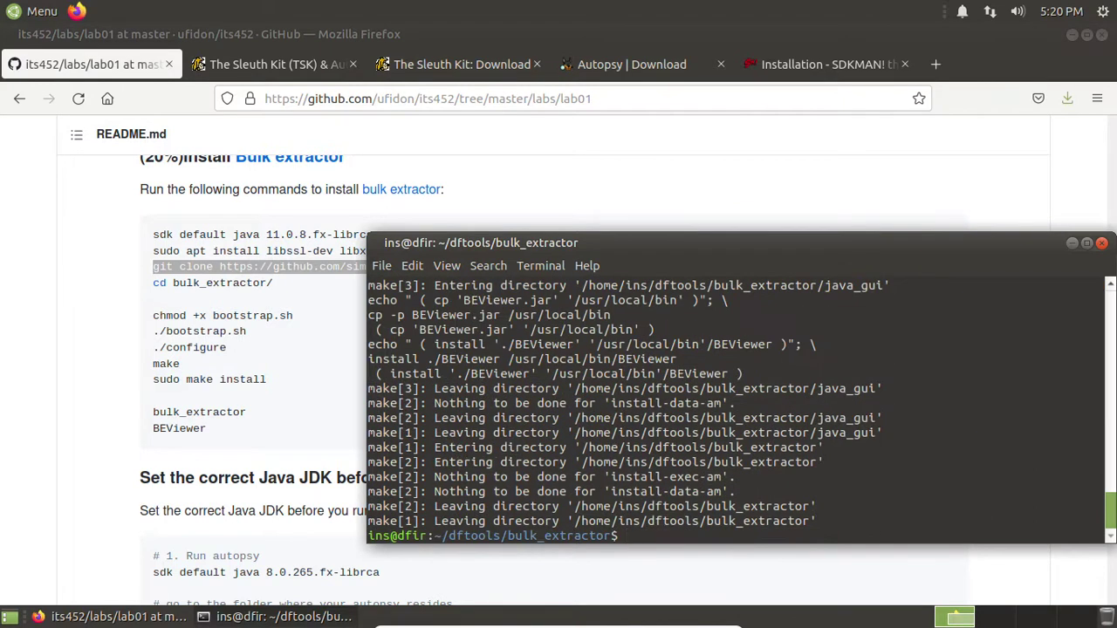
{"action": "type", "text": "which"}
{"action": "type", "text": " buld_"}
{"action": "type", "text": "extract"}
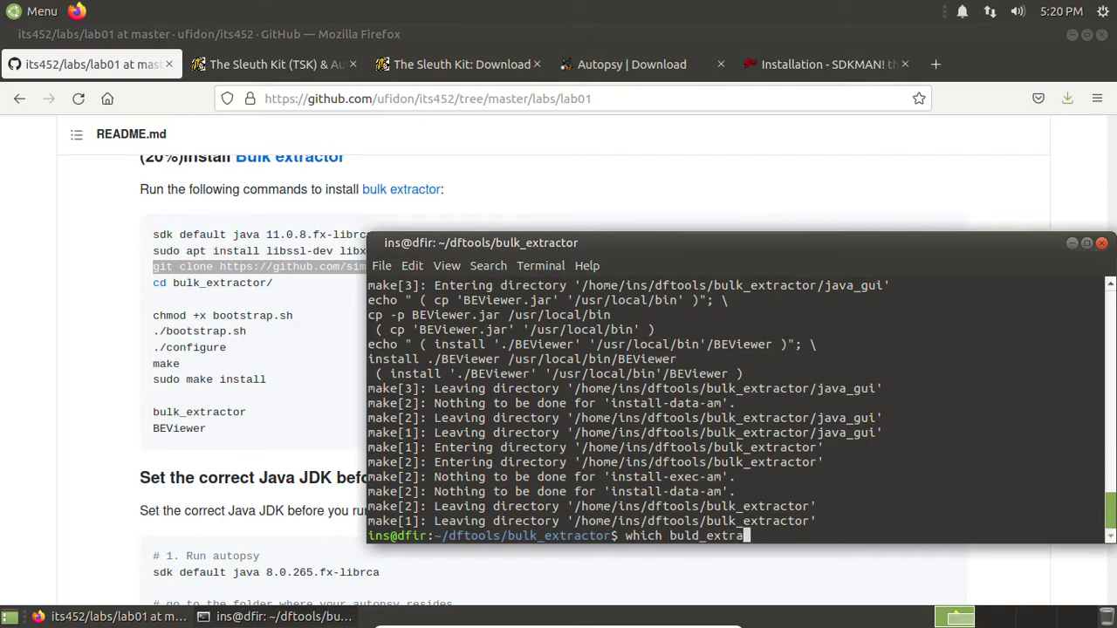
{"action": "type", "text": "or"}
{"action": "key", "text": "Return"}
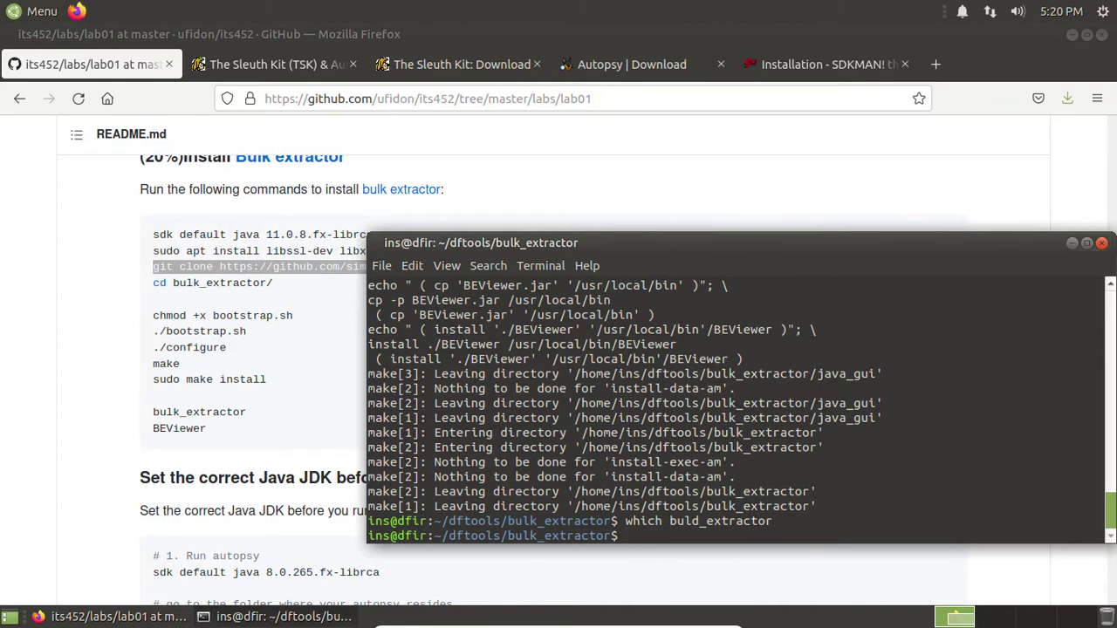
{"action": "key", "text": "Up"}
{"action": "key", "text": "Left"}
{"action": "key", "text": "Left"}
{"action": "key", "text": "Left"}
{"action": "key", "text": "Left"}
{"action": "key", "text": "Left"}
{"action": "key", "text": "Left"}
{"action": "key", "text": "Left"}
{"action": "key", "text": "Left"}
{"action": "key", "text": "Left"}
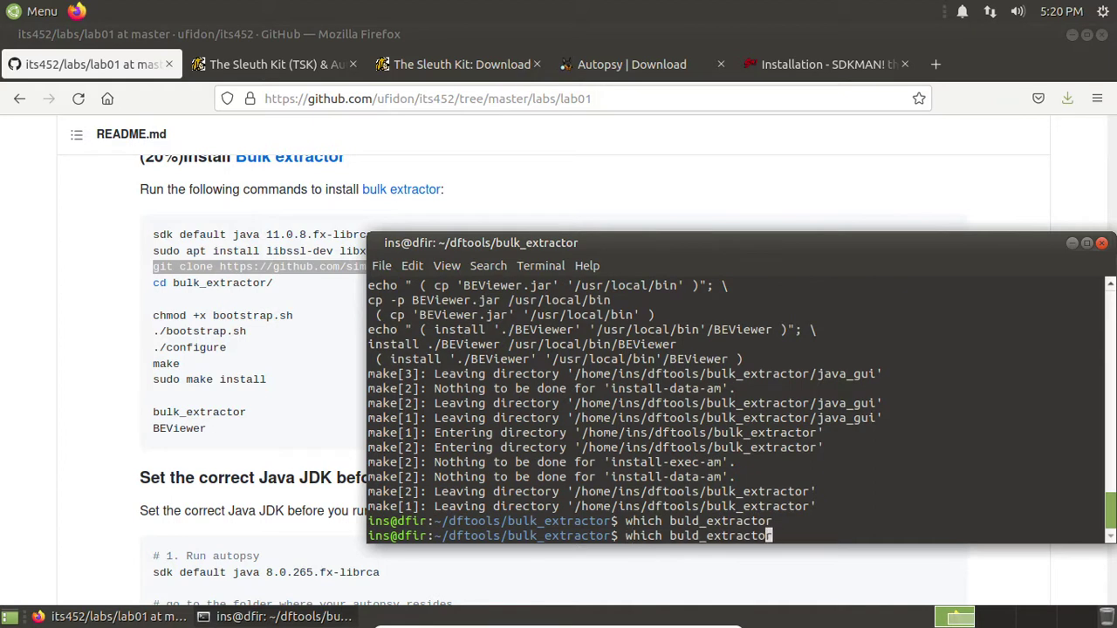
{"action": "key", "text": "Left"}
{"action": "key", "text": "BackSpace"}
{"action": "type", "text": "k"}
{"action": "key", "text": "Return"}
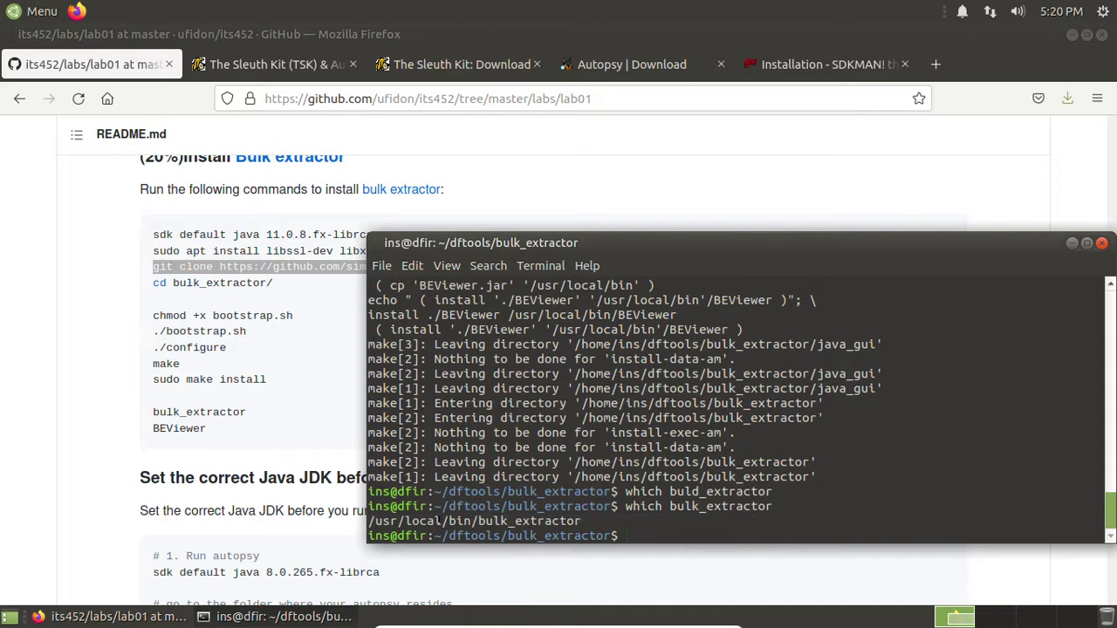
{"action": "left_click_drag", "start_coordinate": [368, 521], "coordinate": [478, 520]}
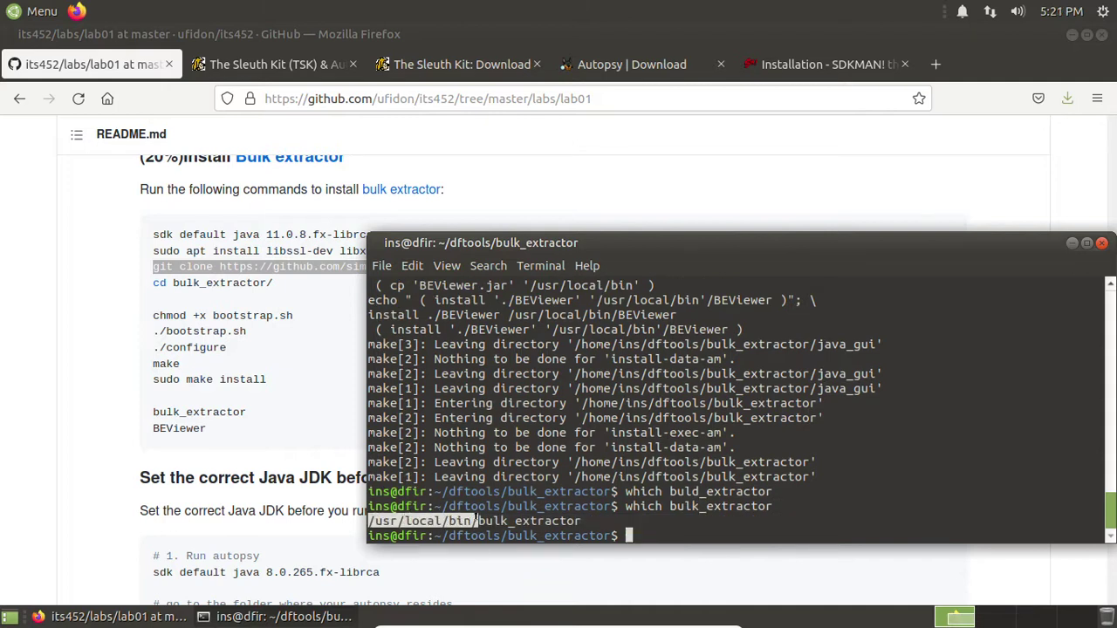
{"action": "left_click", "coordinate": [606, 511]}
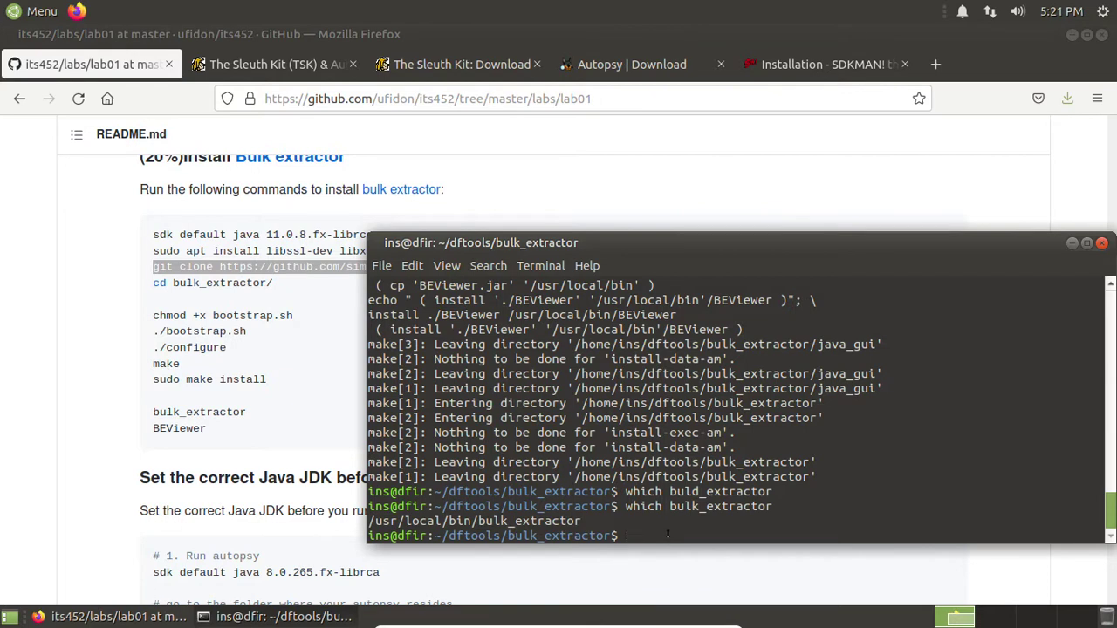
Step: Confirm with which that BEViewer is also installed in /usr/local/bin
{"action": "type", "text": "which BEViewer"}
{"action": "key", "text": "Return"}
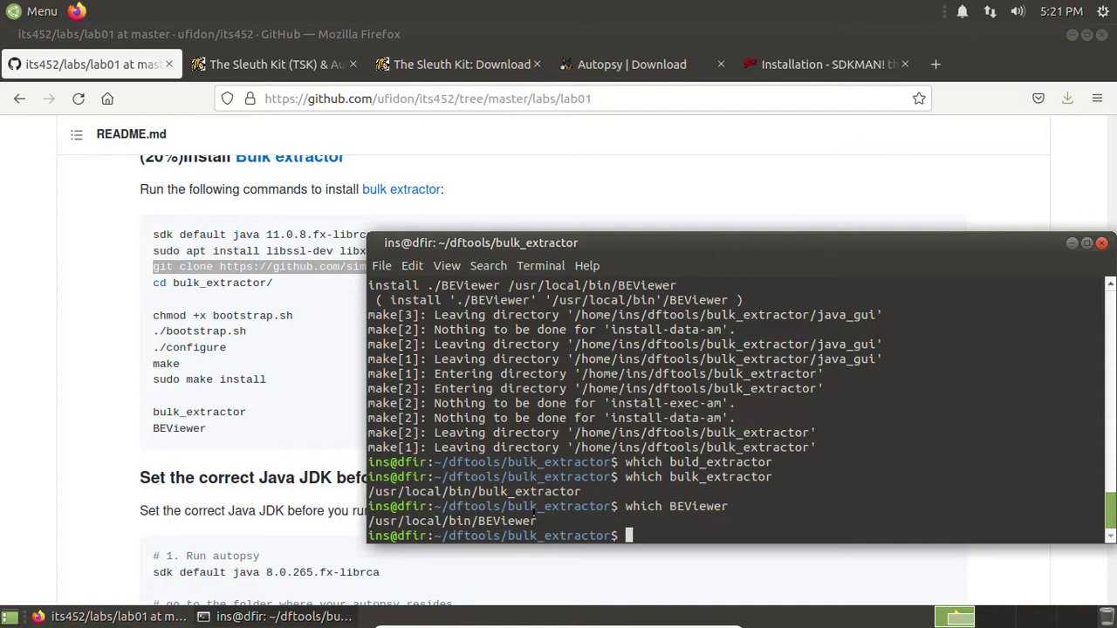
{"action": "left_click_drag", "start_coordinate": [479, 491], "coordinate": [366, 487]}
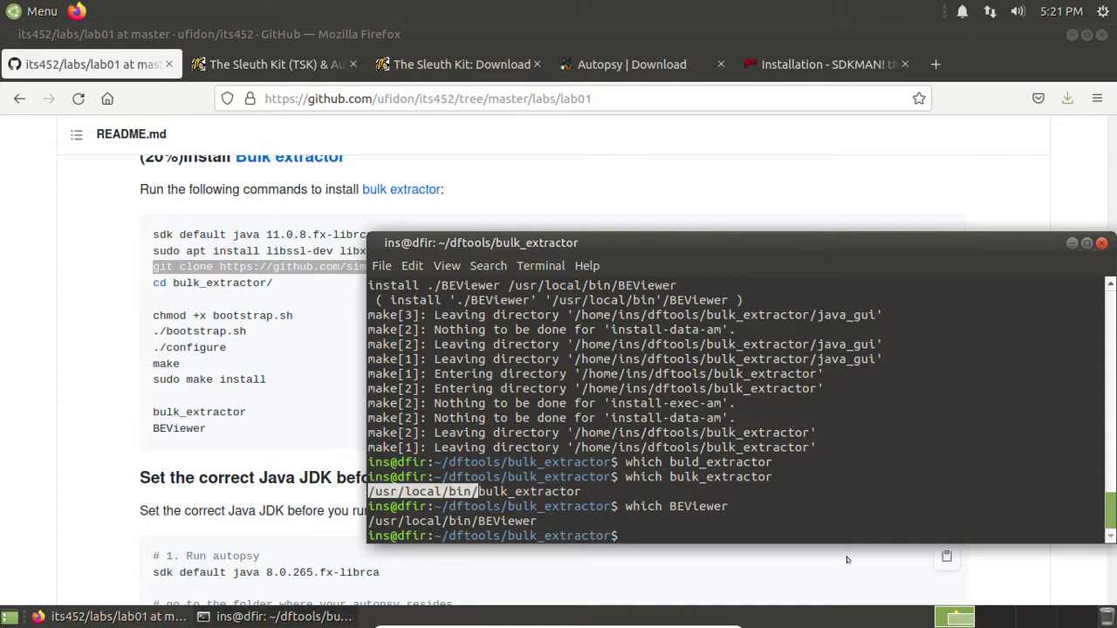
Step: Return to the home directory and enter the bulk_extractor command
{"action": "type", "text": "c"}
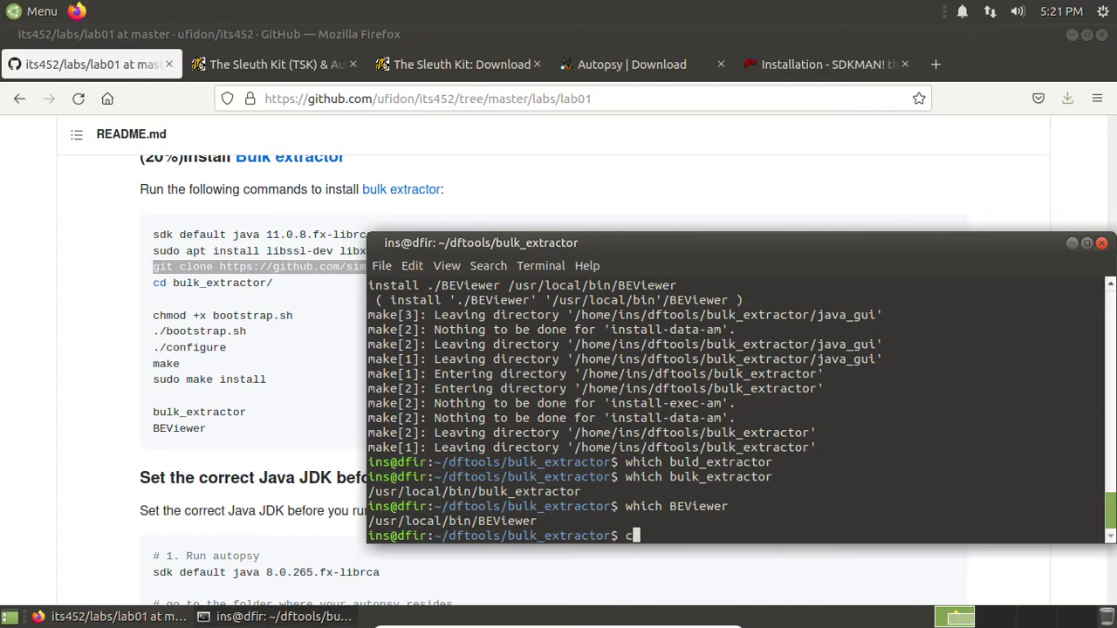
{"action": "type", "text": "d"}
{"action": "key", "text": "Return"}
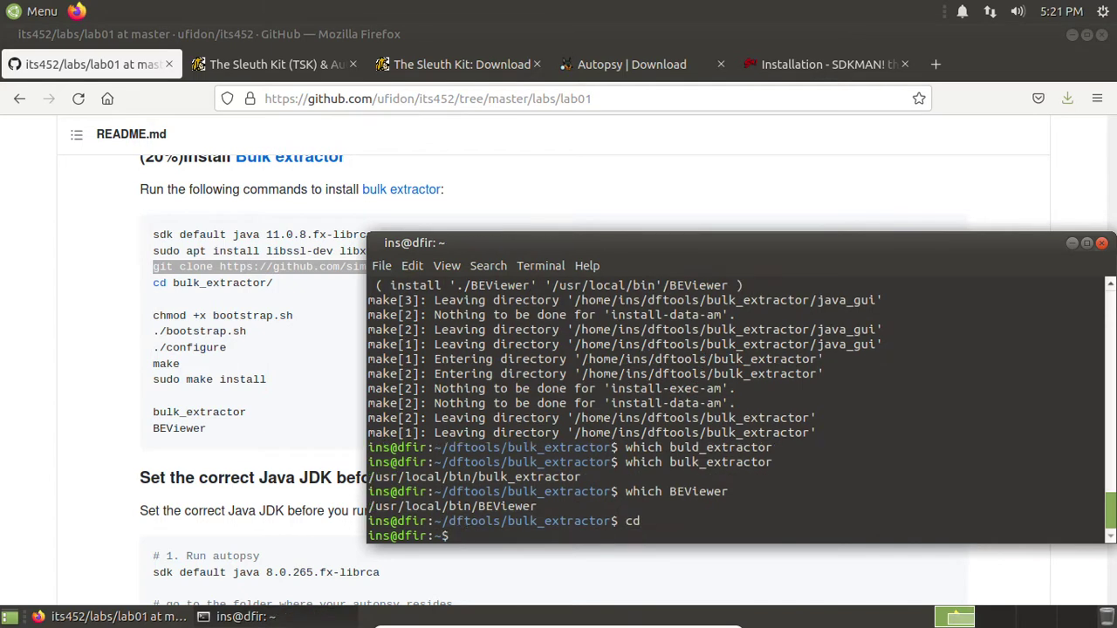
{"action": "type", "text": "bulk_"}
{"action": "key", "text": "BackSpace"}
{"action": "key", "text": "BackSpace"}
{"action": "key", "text": "BackSpace"}
{"action": "type", "text": "lk_e"}
{"action": "key", "text": "Tab"}
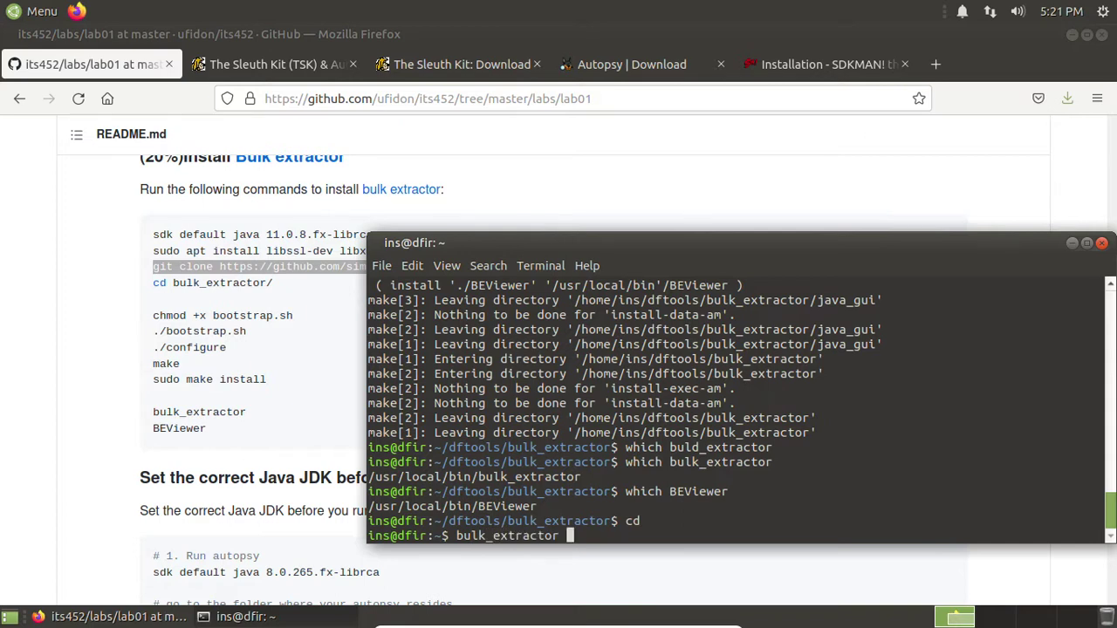
Step: Run bulk_extractor to print its usage and scanner options, then enter the BEViewer command
{"action": "key", "text": "Return"}
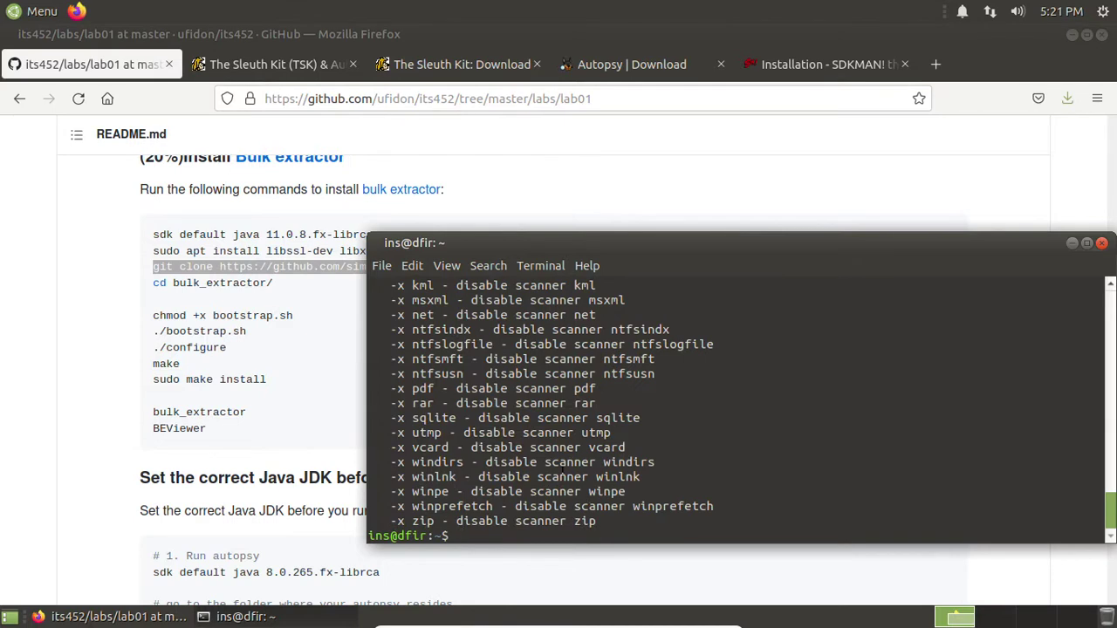
{"action": "scroll", "coordinate": [567, 467], "scroll_direction": "up", "scroll_amount": 8}
{"action": "scroll", "coordinate": [545, 433], "scroll_direction": "up", "scroll_amount": 15}
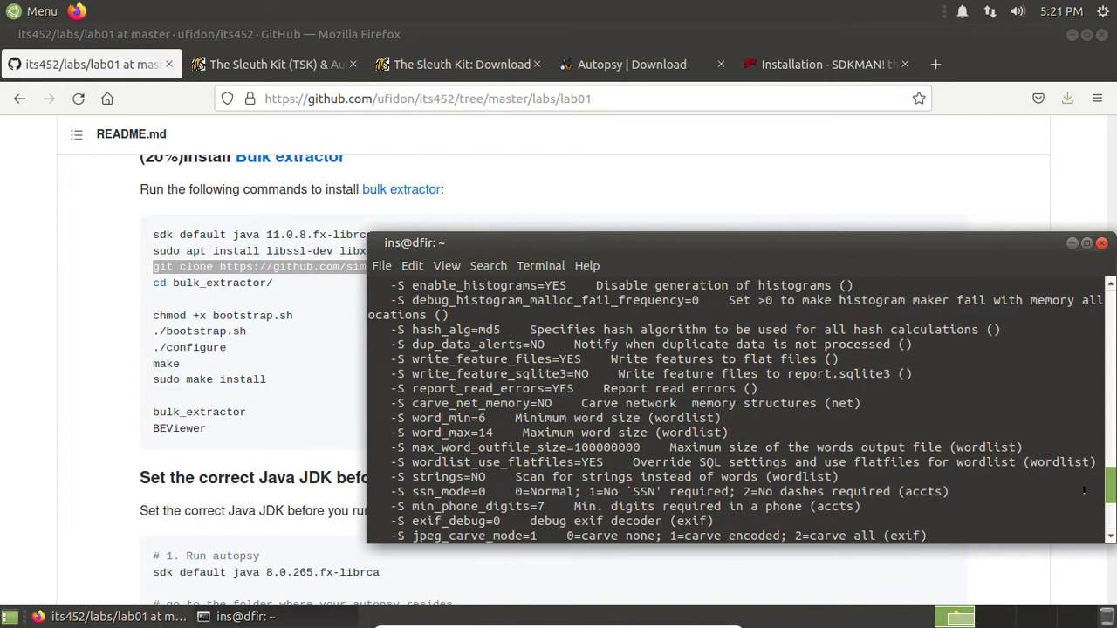
{"action": "scroll", "coordinate": [733, 410], "scroll_direction": "up", "scroll_amount": 15}
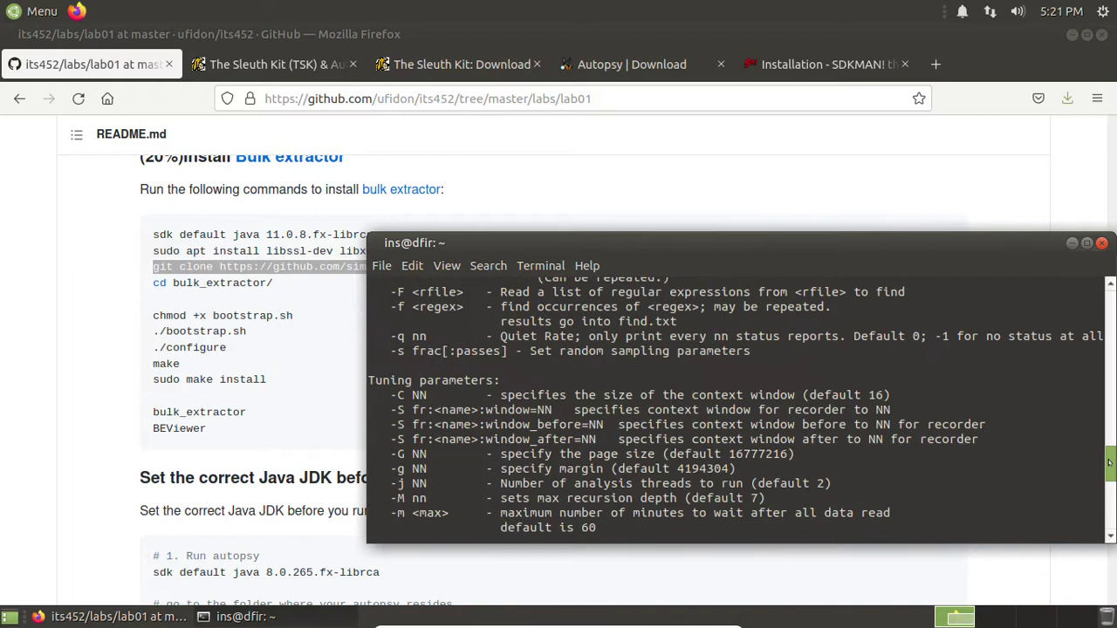
{"action": "scroll", "coordinate": [1109, 463], "scroll_direction": "down", "scroll_amount": 20}
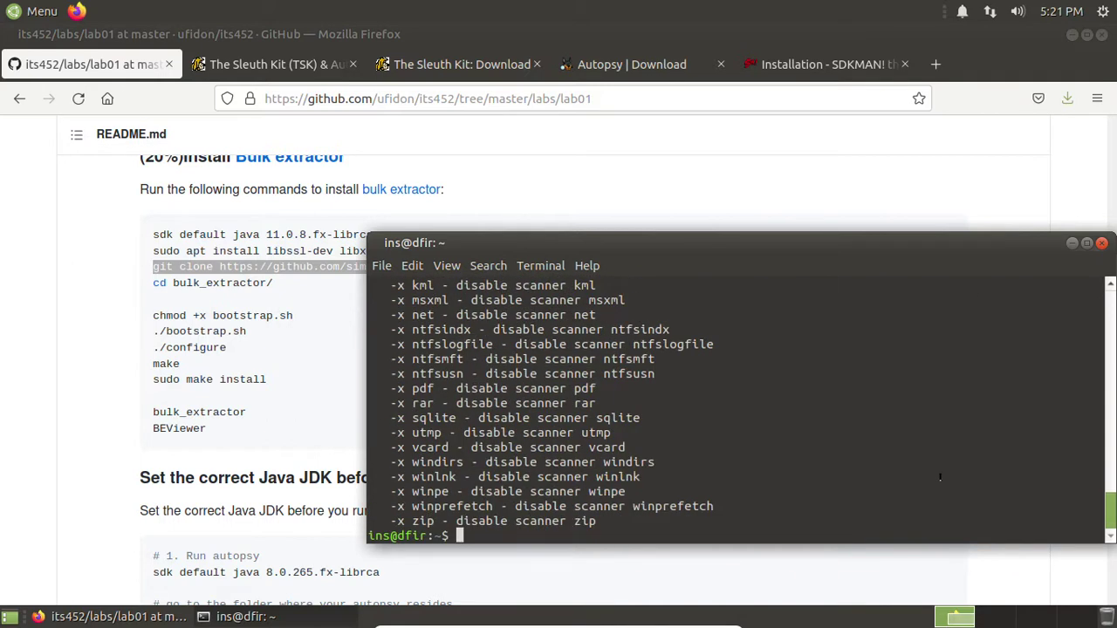
{"action": "type", "text": "BEVi"}
{"action": "key", "text": "Tab"}
Step: Launch Bulk Extractor Viewer, check Help shows version 1.5.5, then close the viewer
{"action": "key", "text": "Return"}
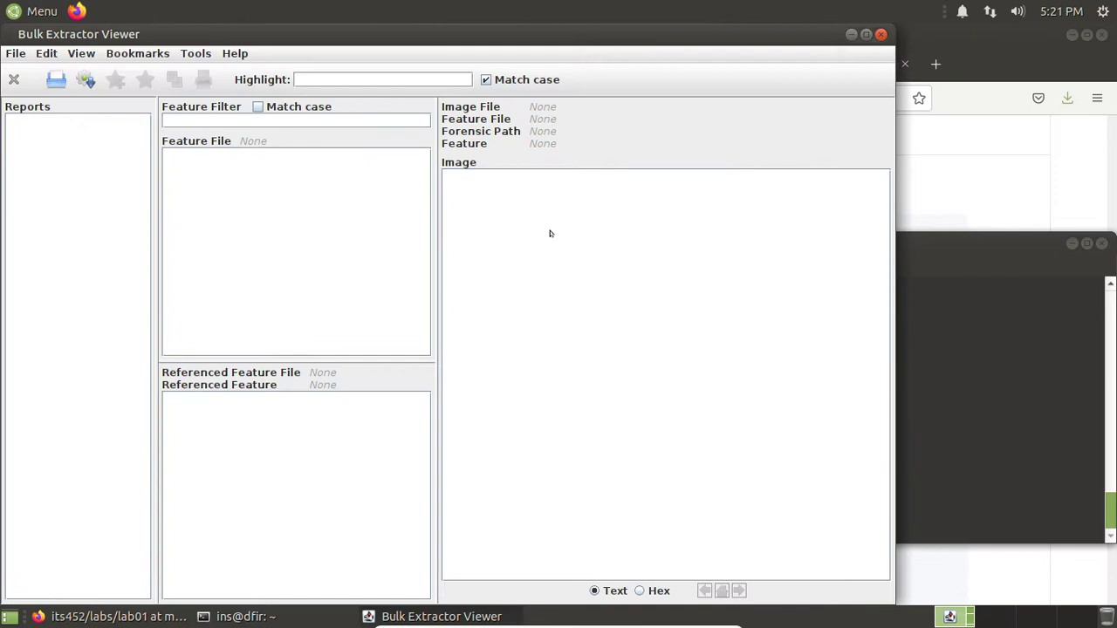
{"action": "left_click_drag", "start_coordinate": [283, 40], "coordinate": [343, 41]}
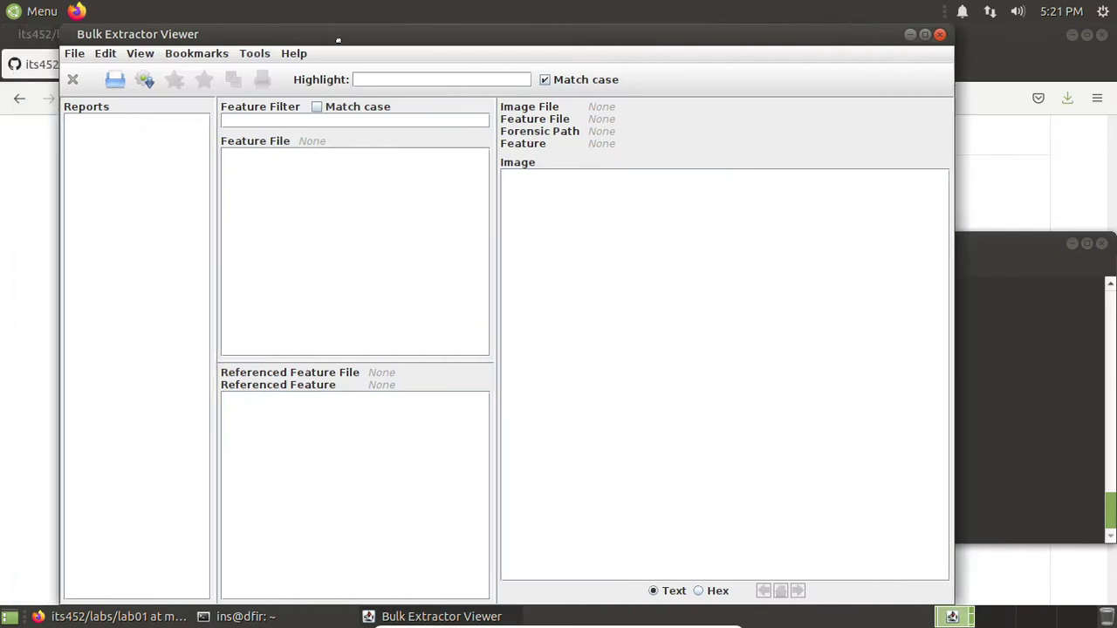
{"action": "left_click", "coordinate": [284, 55]}
{"action": "mouse_move", "coordinate": [330, 109]}
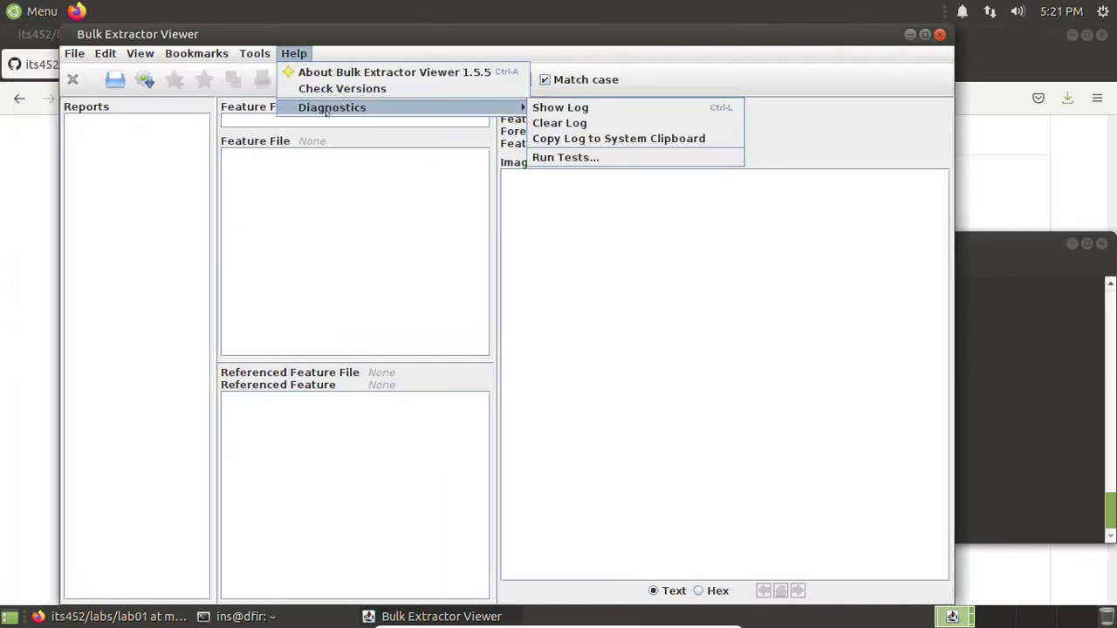
{"action": "left_click", "coordinate": [323, 228]}
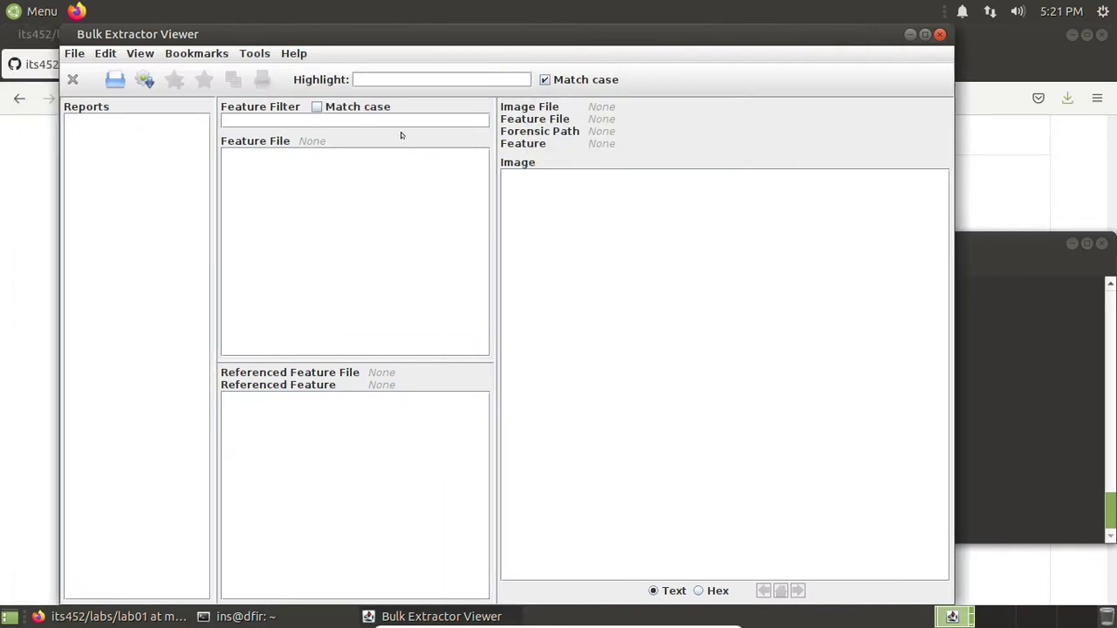
{"action": "left_click", "coordinate": [300, 54]}
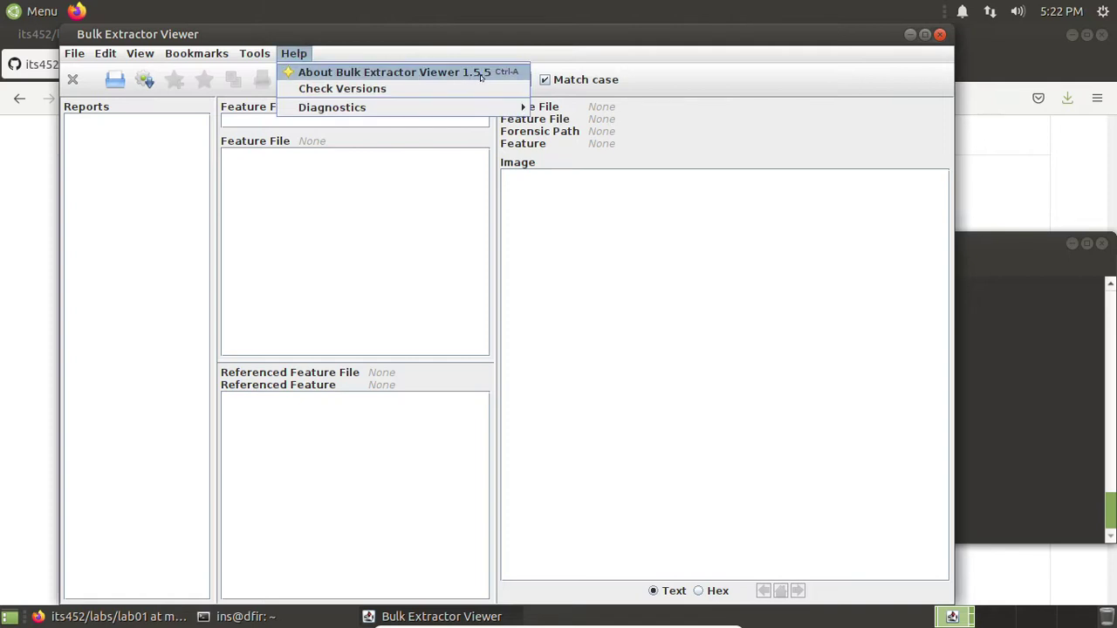
{"action": "left_click", "coordinate": [676, 378]}
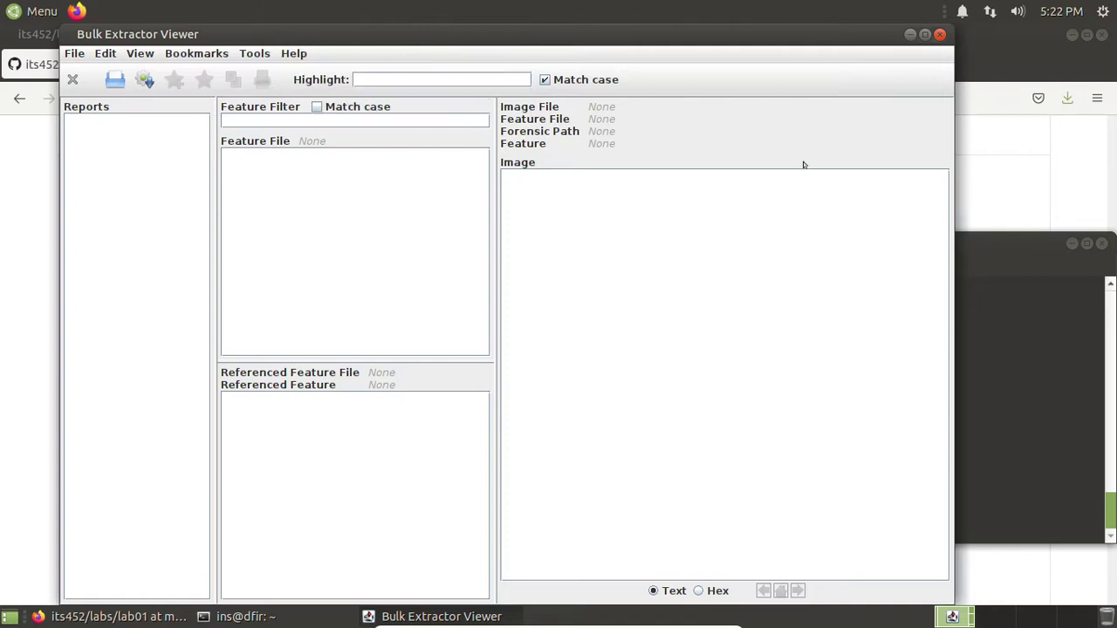
{"action": "left_click", "coordinate": [938, 36]}
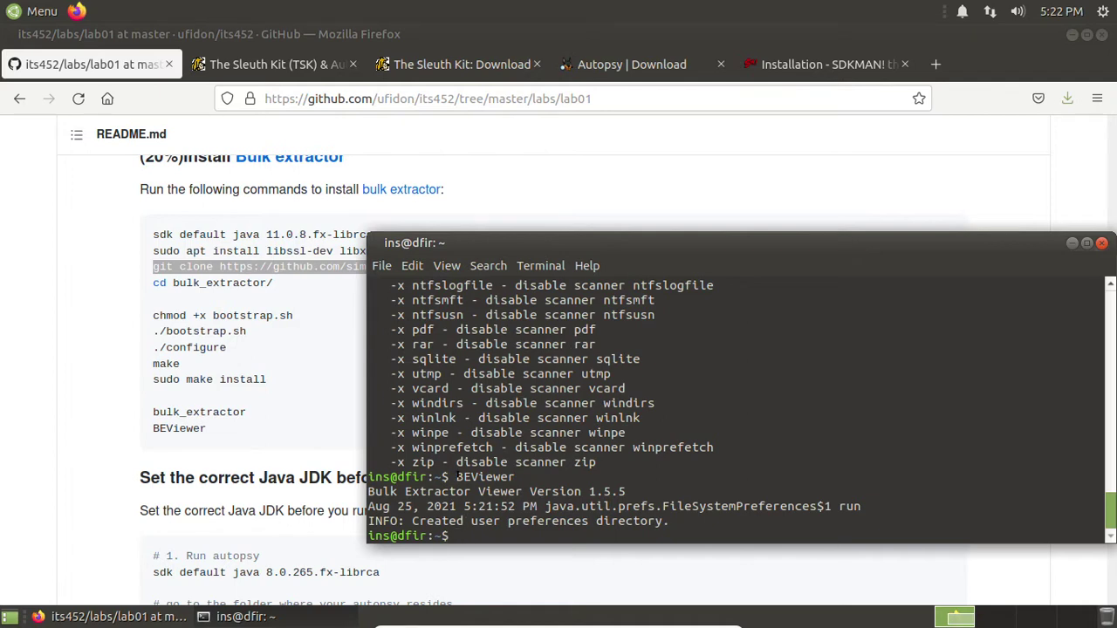
Step: Scroll the lab01 README down to the 'Set the correct Java JDK' section
{"action": "left_click_drag", "start_coordinate": [455, 477], "coordinate": [494, 476]}
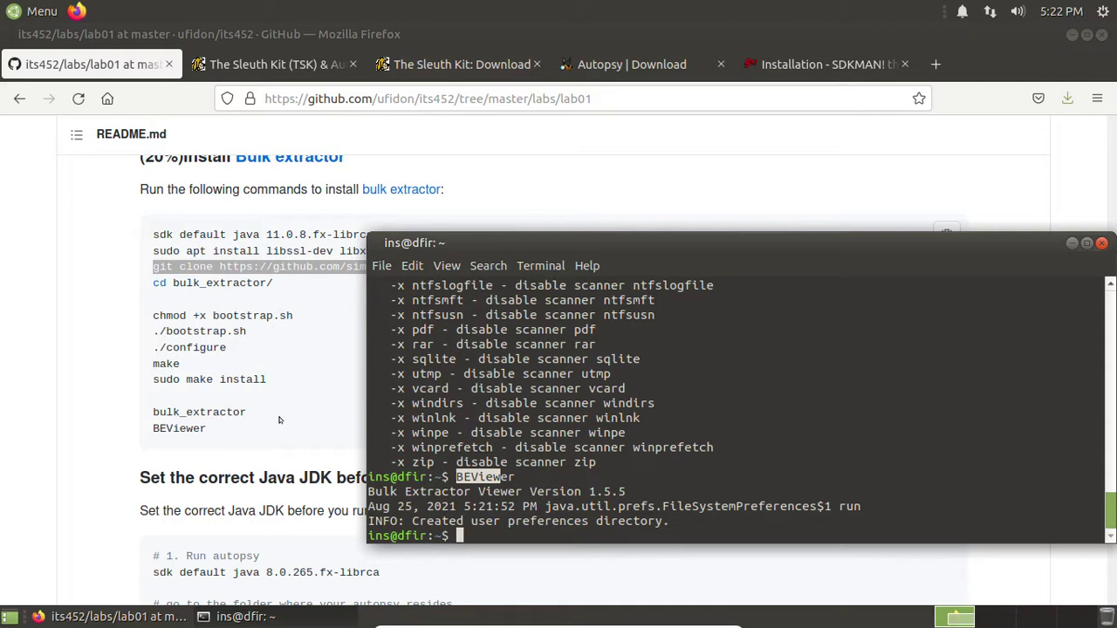
{"action": "left_click", "coordinate": [534, 524]}
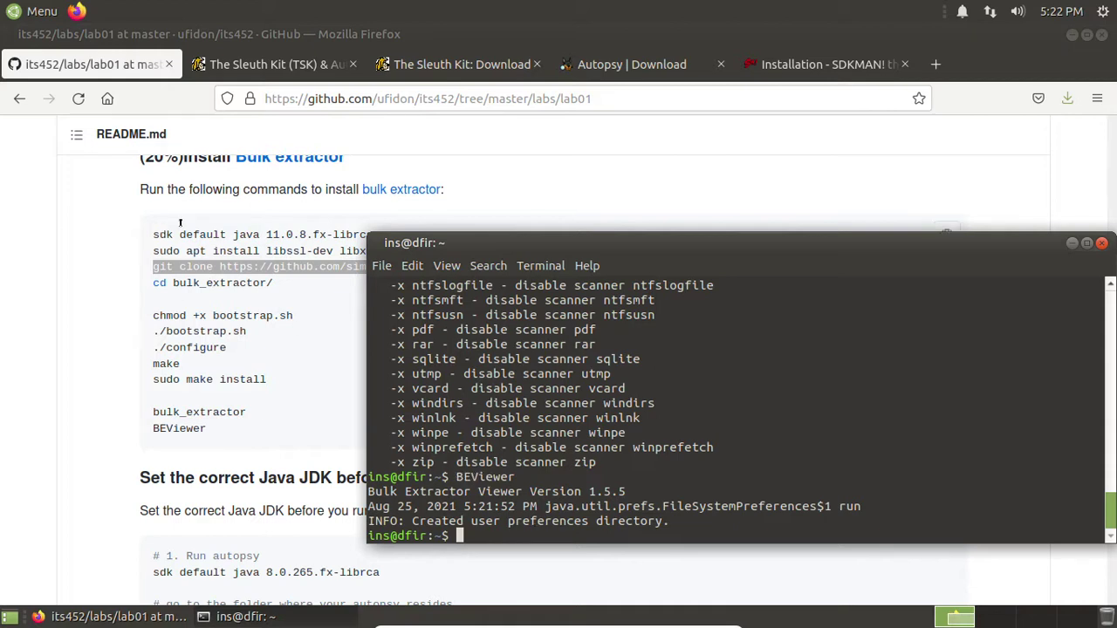
{"action": "left_click", "coordinate": [297, 417]}
{"action": "scroll", "coordinate": [341, 377], "scroll_direction": "down", "scroll_amount": 2}
{"action": "scroll", "coordinate": [362, 367], "scroll_direction": "down", "scroll_amount": 3}
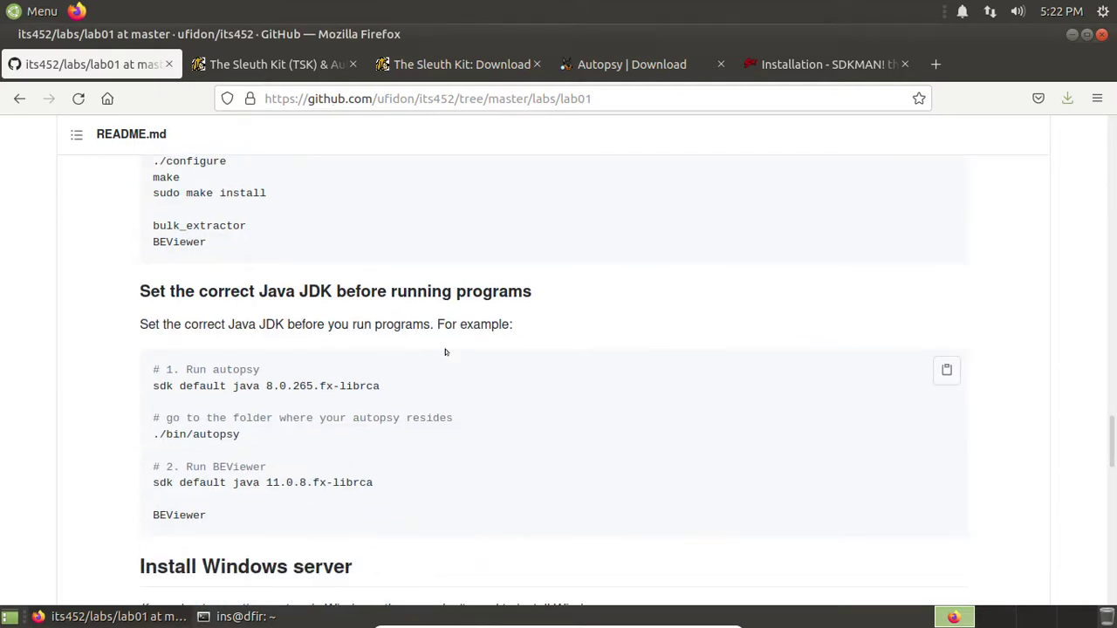
{"action": "scroll", "coordinate": [445, 352], "scroll_direction": "down", "scroll_amount": 2}
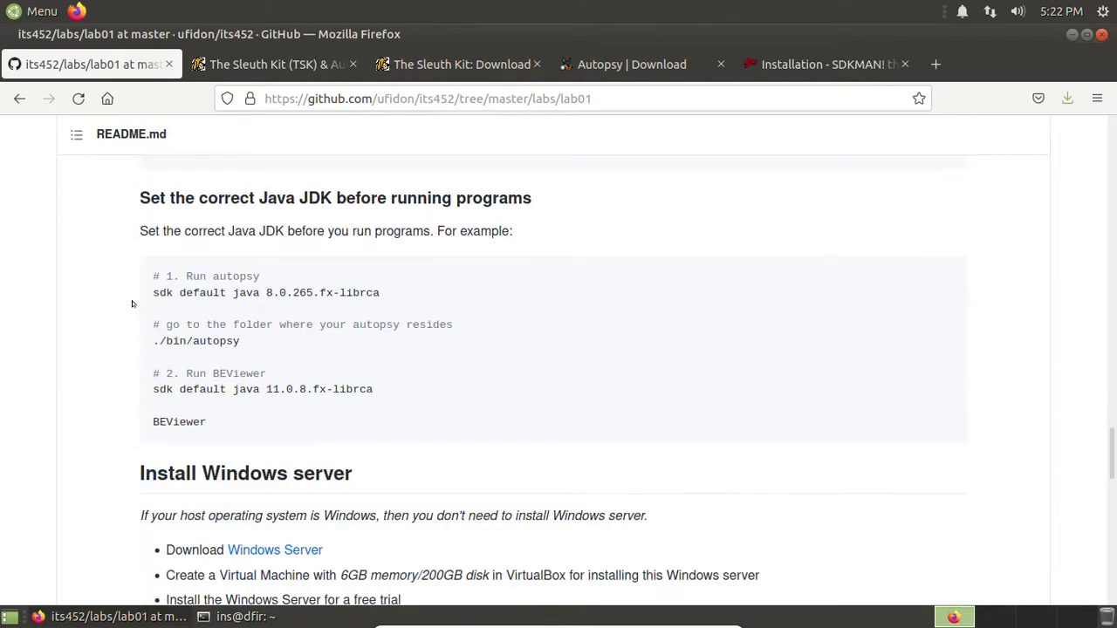
Step: Compare the terminal's BEViewer output with the Java version in the README's autopsy command
{"action": "left_click", "coordinate": [244, 617]}
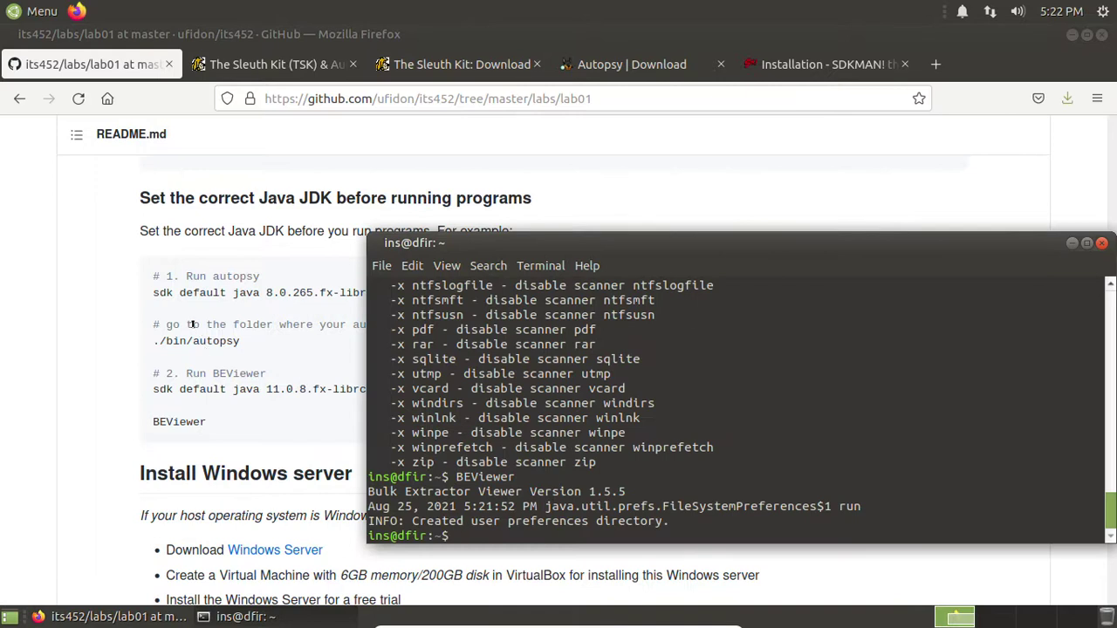
{"action": "left_click", "coordinate": [178, 292]}
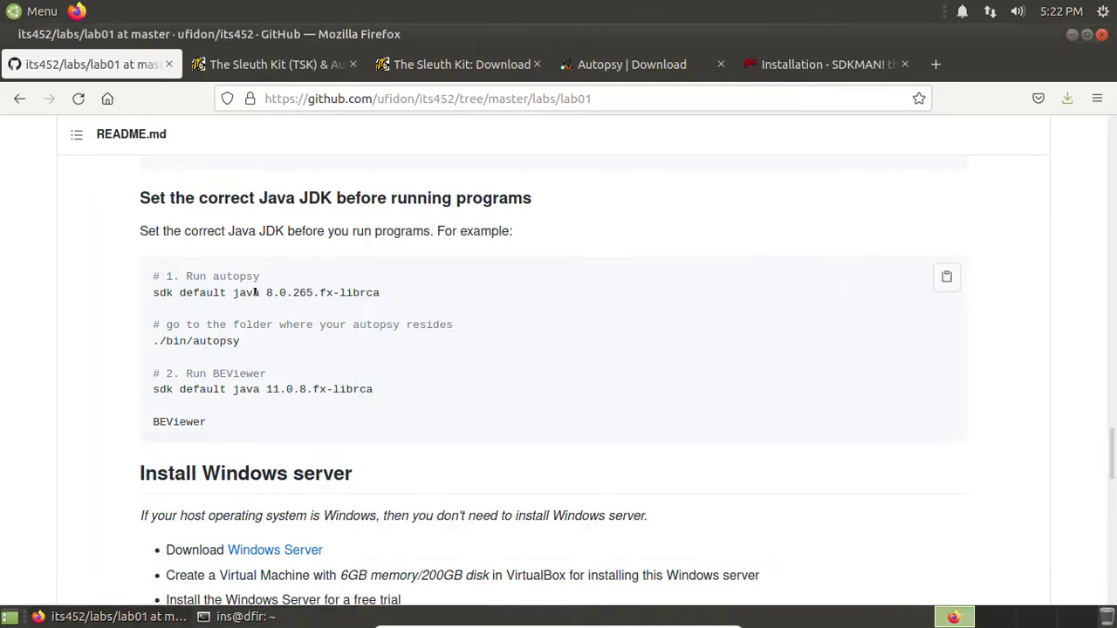
{"action": "left_click_drag", "start_coordinate": [231, 290], "coordinate": [290, 292]}
{"action": "left_click", "coordinate": [342, 307]}
{"action": "left_click", "coordinate": [240, 616]}
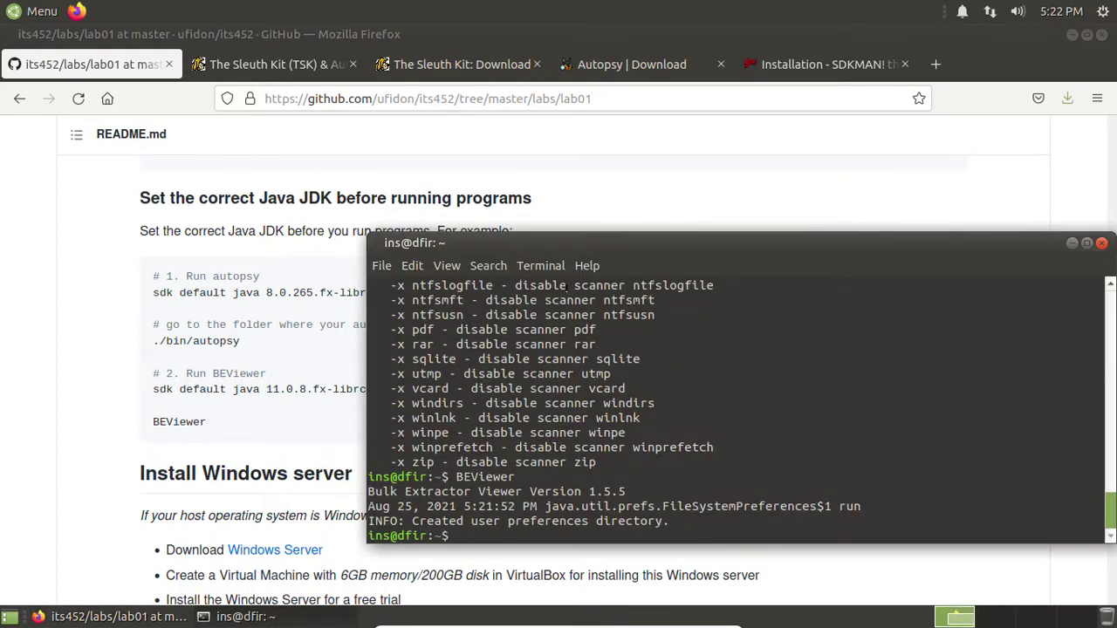
{"action": "left_click_drag", "start_coordinate": [555, 242], "coordinate": [555, 239]}
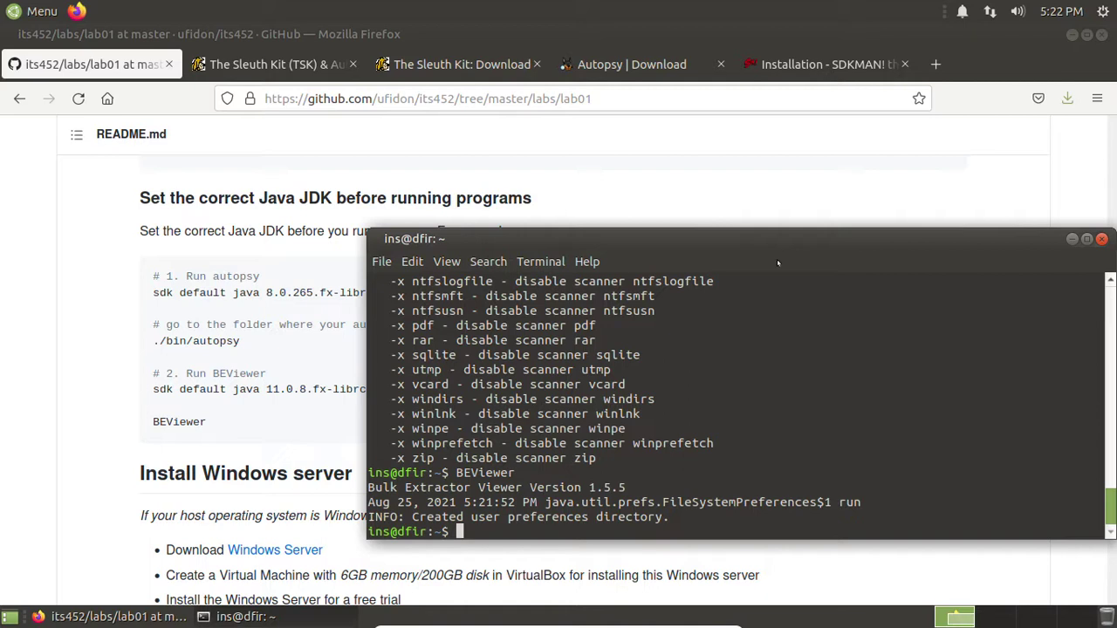
{"action": "left_click_drag", "start_coordinate": [776, 247], "coordinate": [711, 235]}
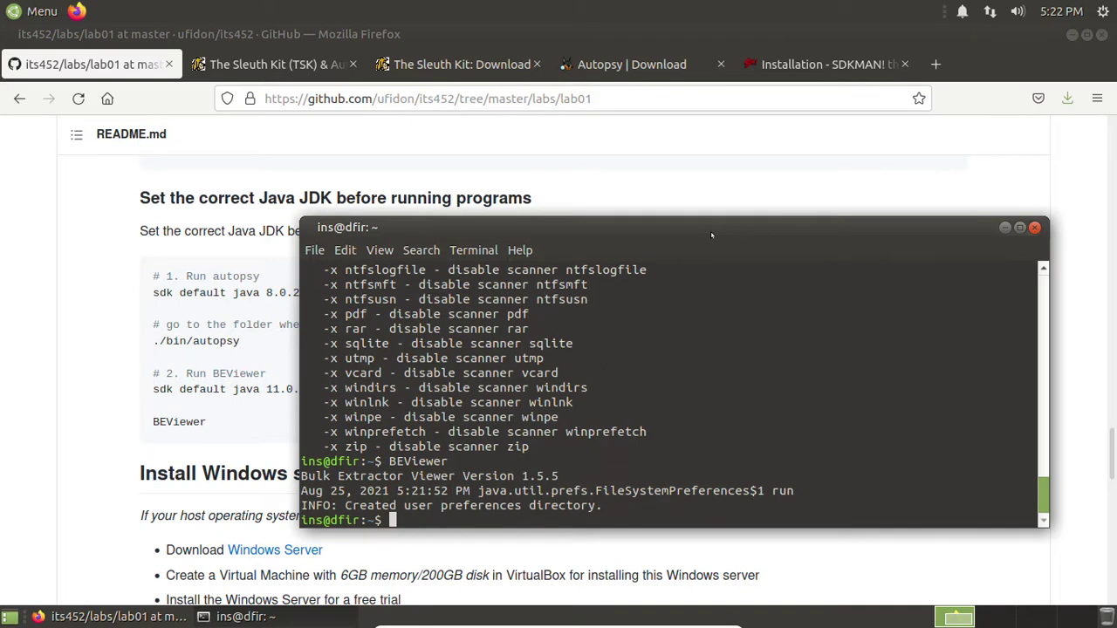
Step: Scroll the README to the Sleuth Kit & Autopsy install step, highlight it, then close Firefox
{"action": "left_click", "coordinate": [233, 421]}
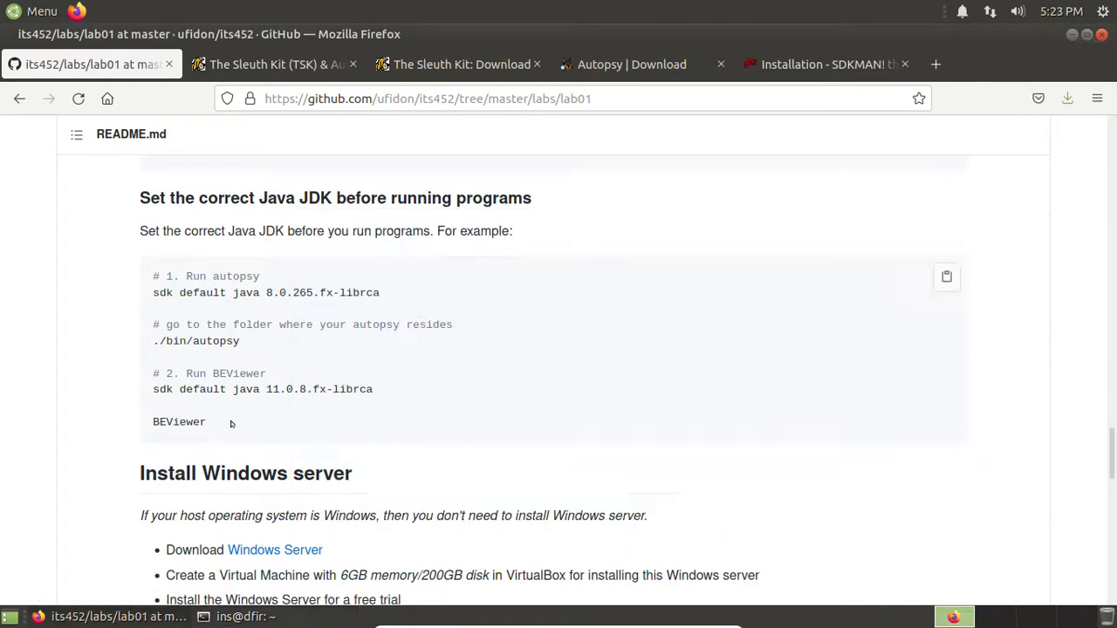
{"action": "scroll", "coordinate": [242, 380], "scroll_direction": "down", "scroll_amount": 3}
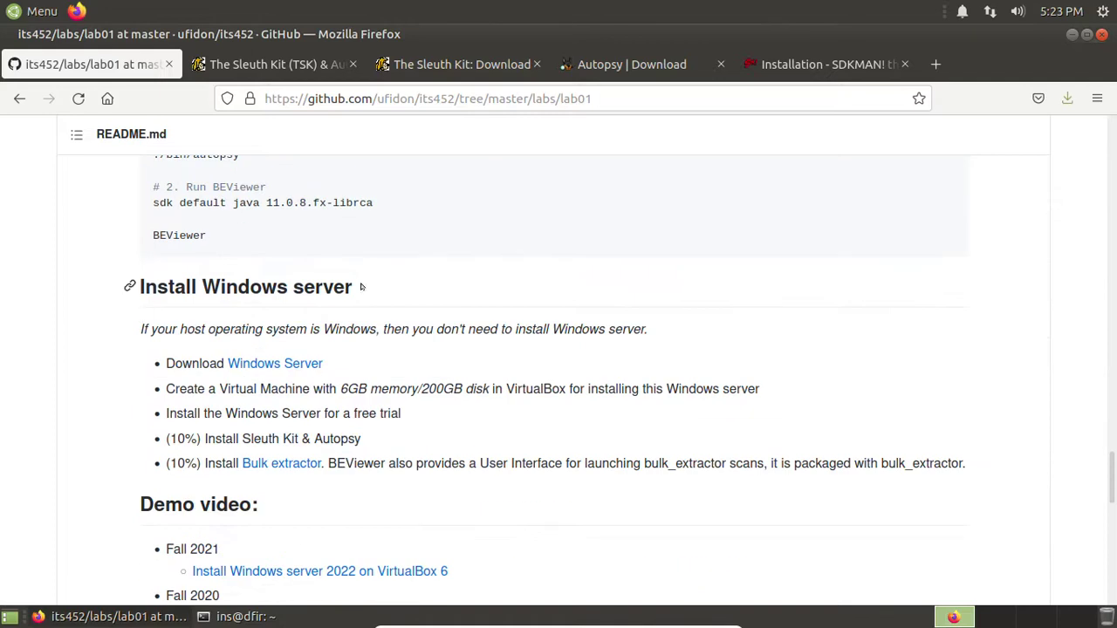
{"action": "scroll", "coordinate": [445, 410], "scroll_direction": "down", "scroll_amount": 2}
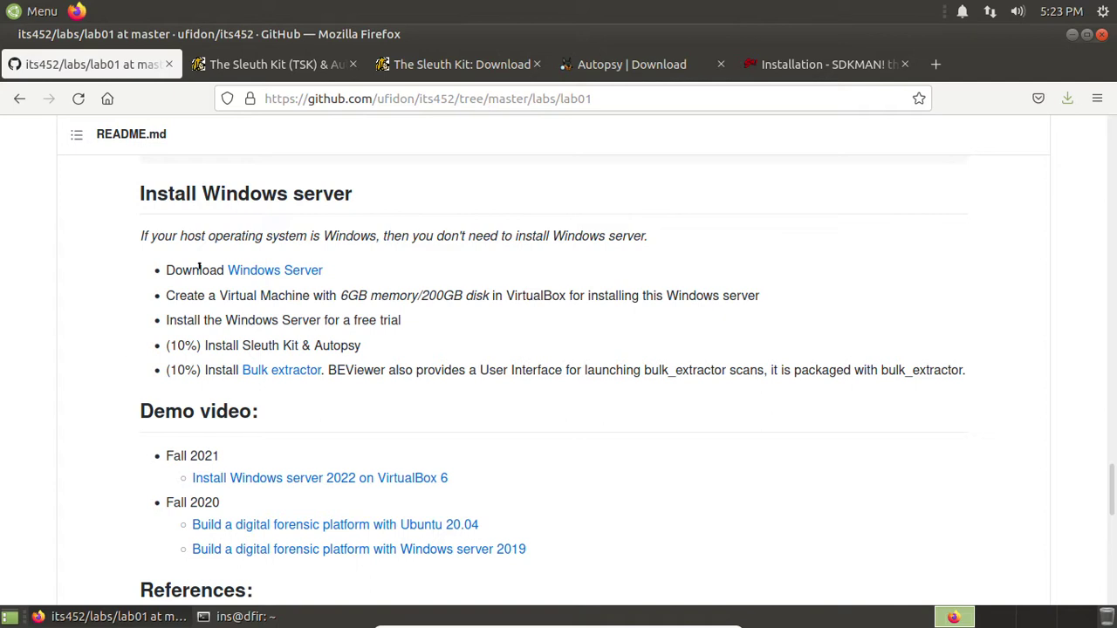
{"action": "left_click_drag", "start_coordinate": [242, 345], "coordinate": [373, 347]}
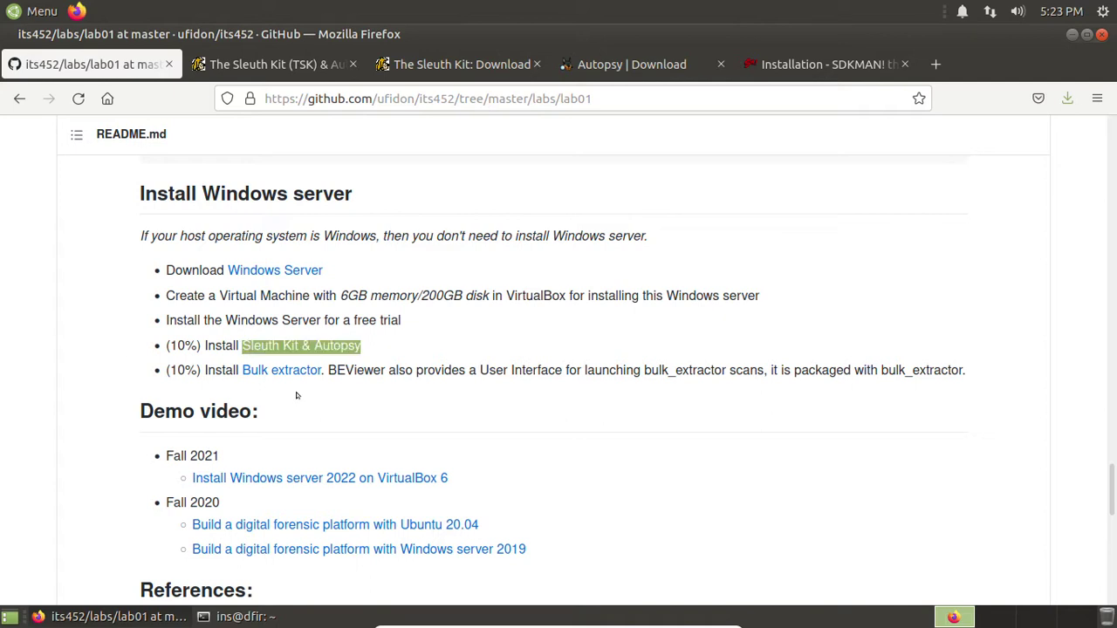
{"action": "left_click", "coordinate": [287, 387]}
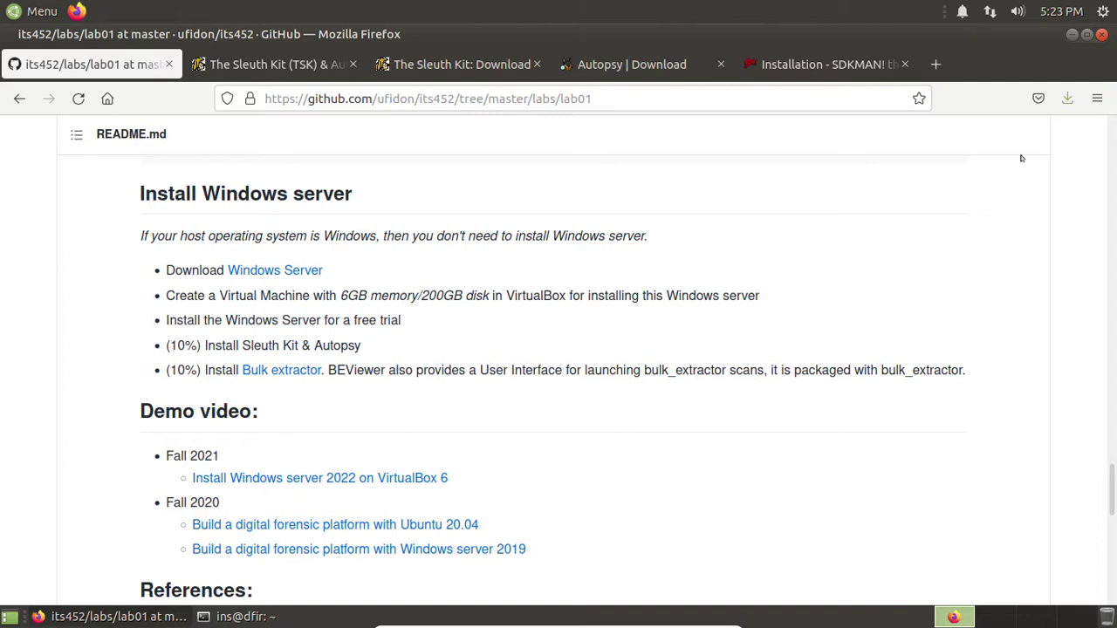
{"action": "left_click", "coordinate": [1101, 34]}
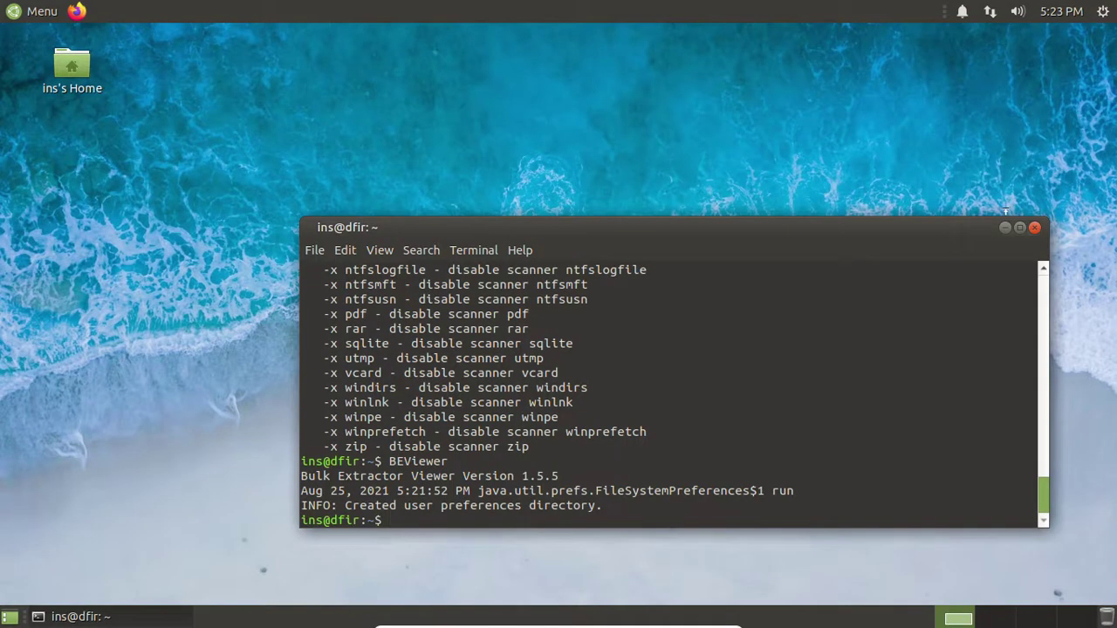
Step: Close the terminal and shut down Ubuntu via the gear menu's Shut Down option
{"action": "left_click", "coordinate": [1035, 227]}
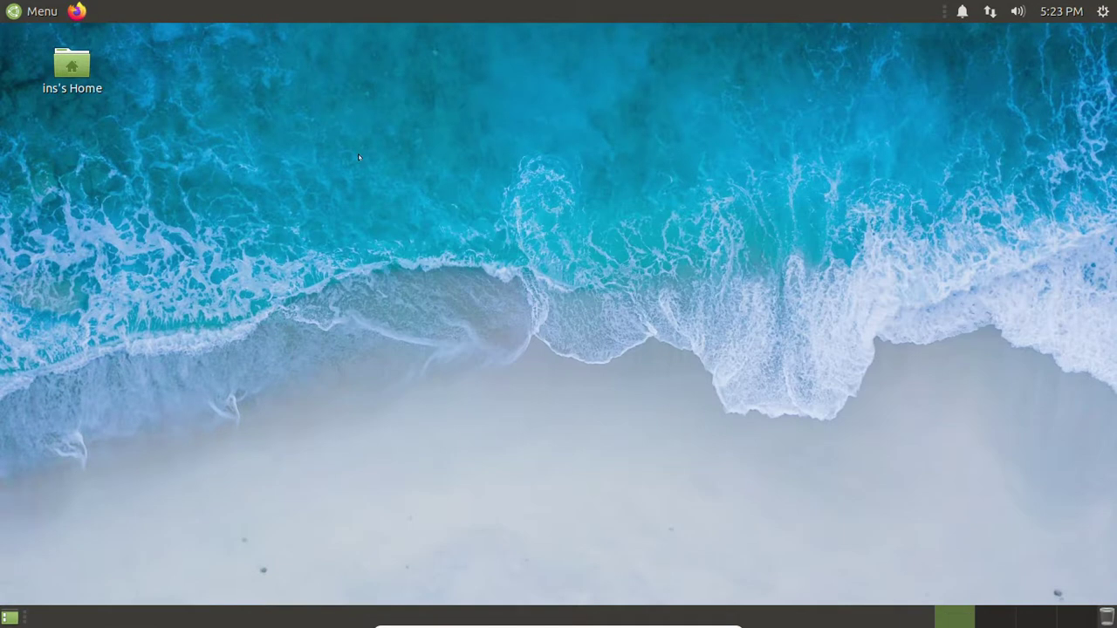
{"action": "left_click", "coordinate": [1101, 12]}
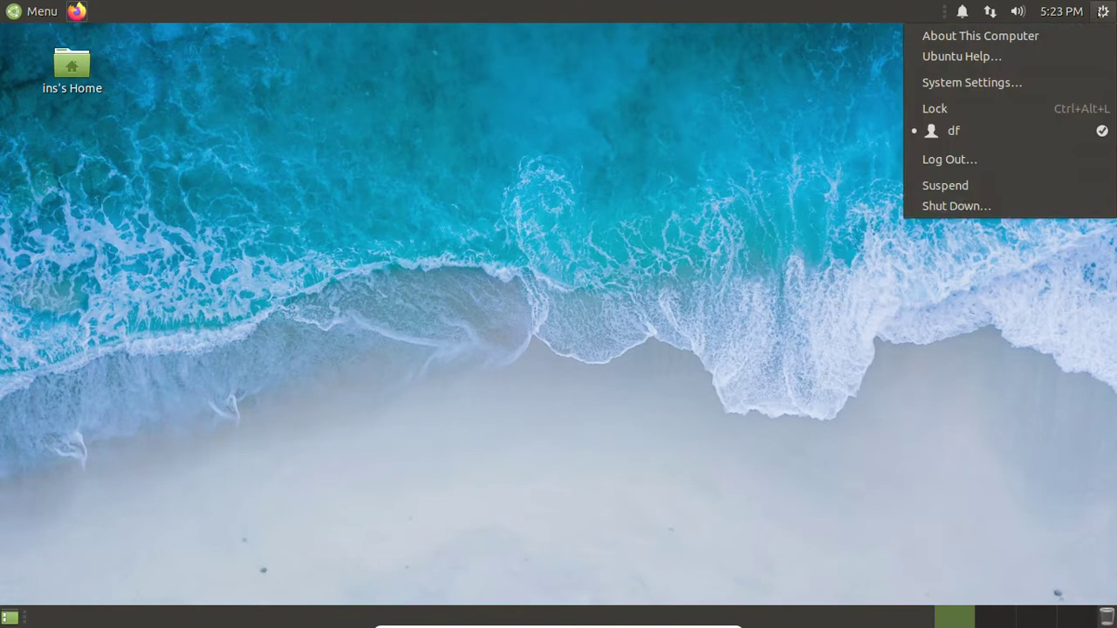
{"action": "left_click", "coordinate": [979, 207]}
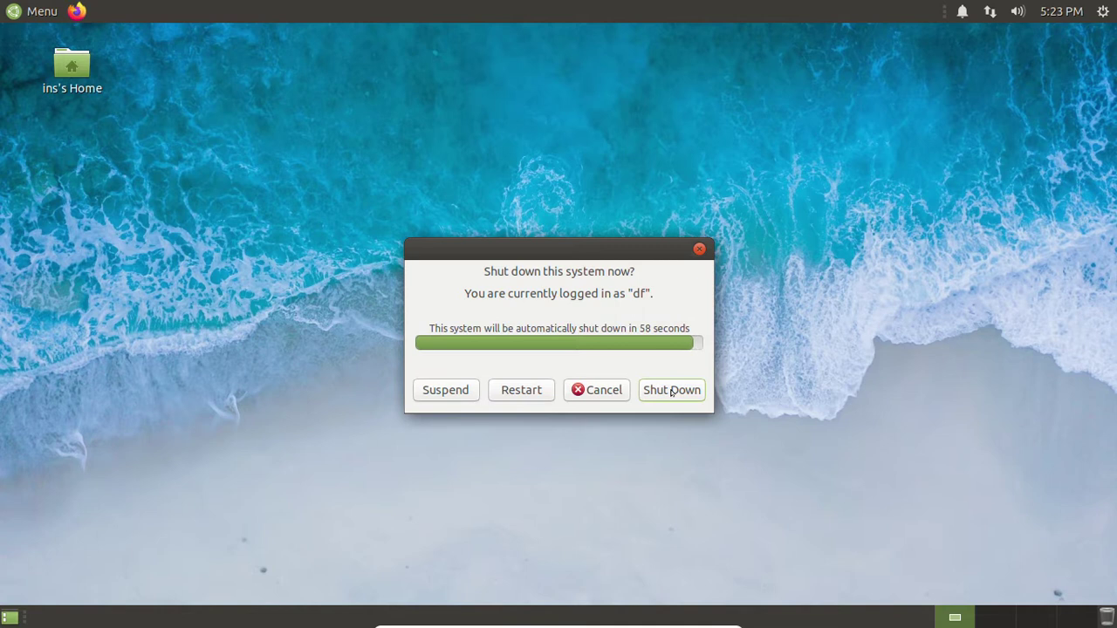
{"action": "left_click", "coordinate": [671, 392]}
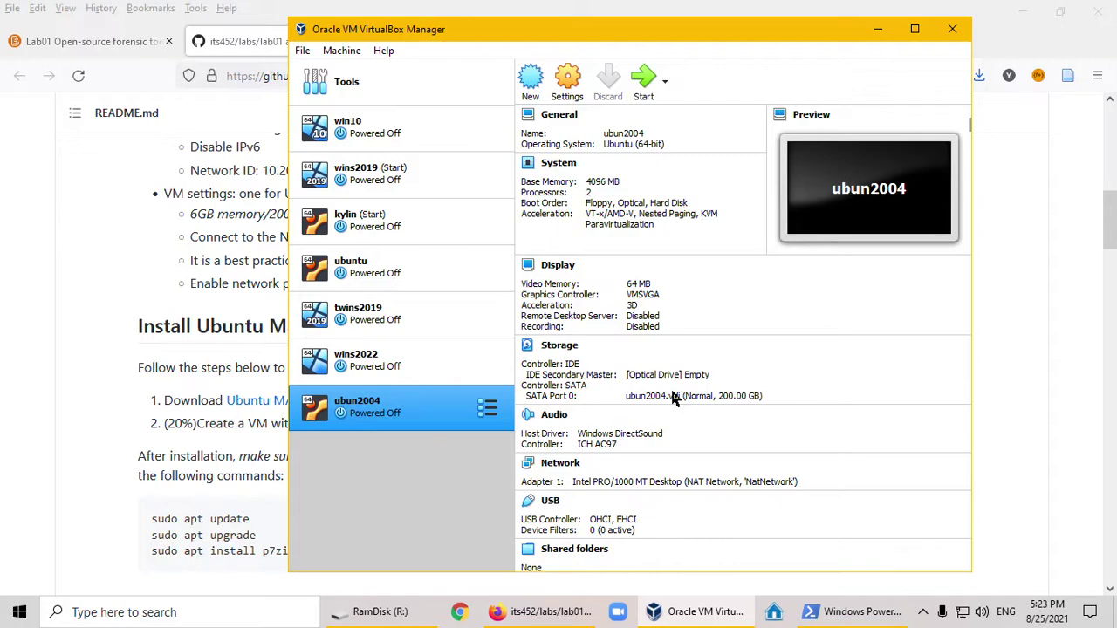
Step: Select the wins2022 VM in VirtualBox Manager and start it
{"action": "left_click", "coordinate": [392, 361]}
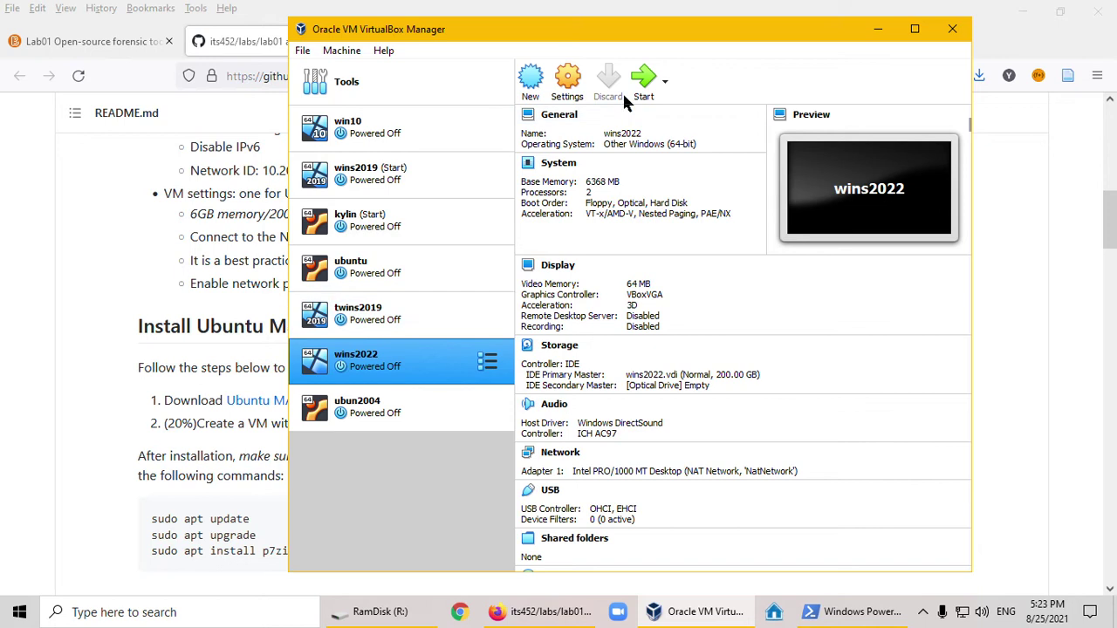
{"action": "left_click", "coordinate": [644, 81]}
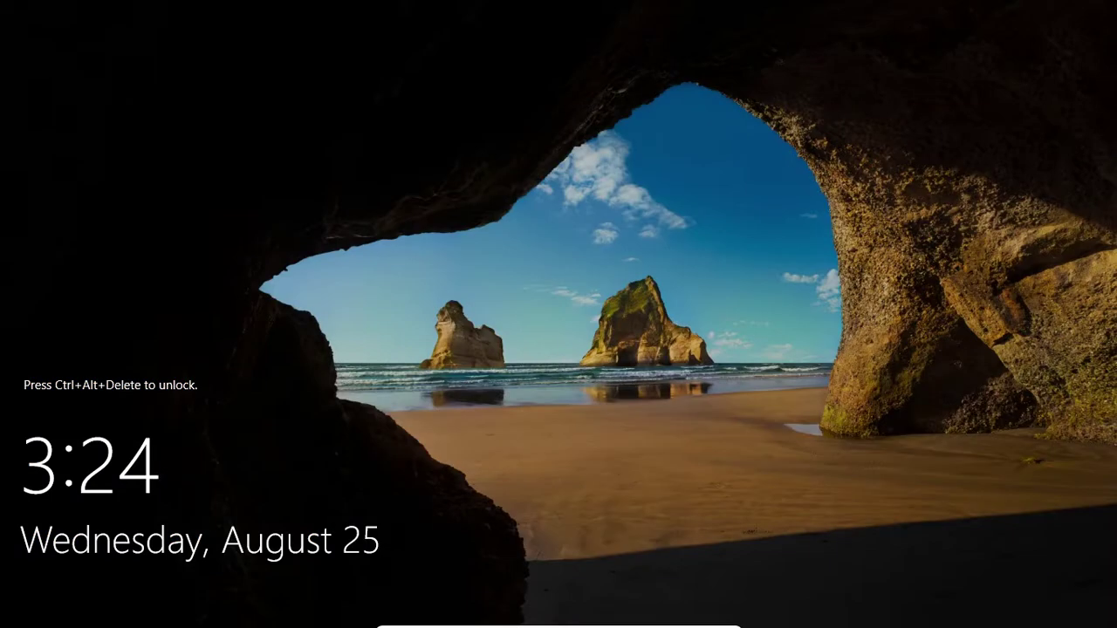
Step: Sign in to Windows Server as Administrator using the account password
{"action": "key", "text": "ctrl+alt+Delete"}
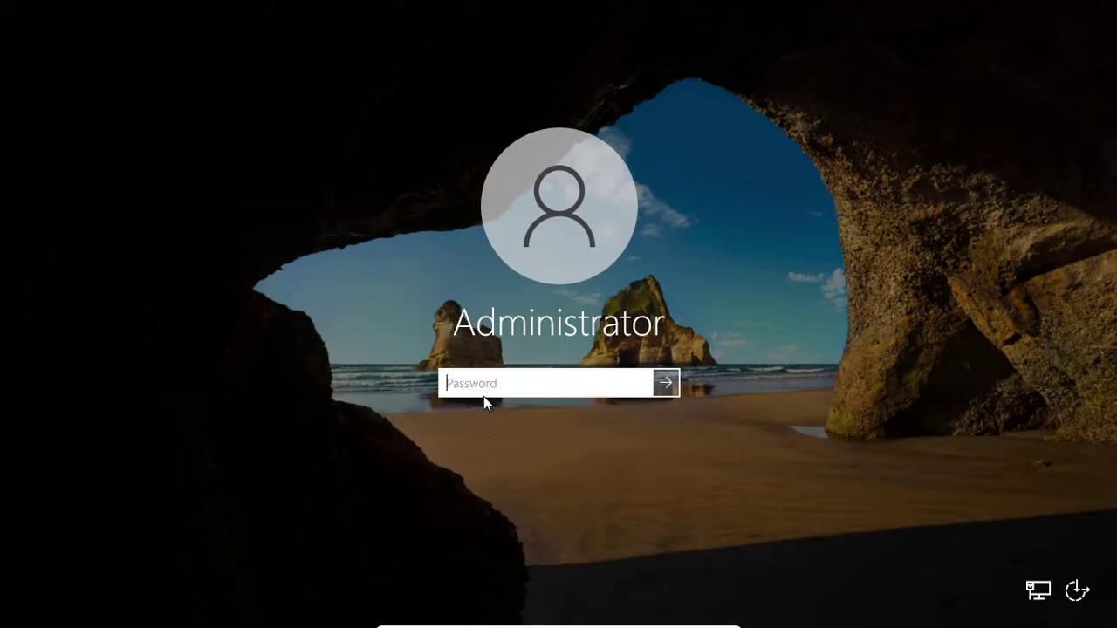
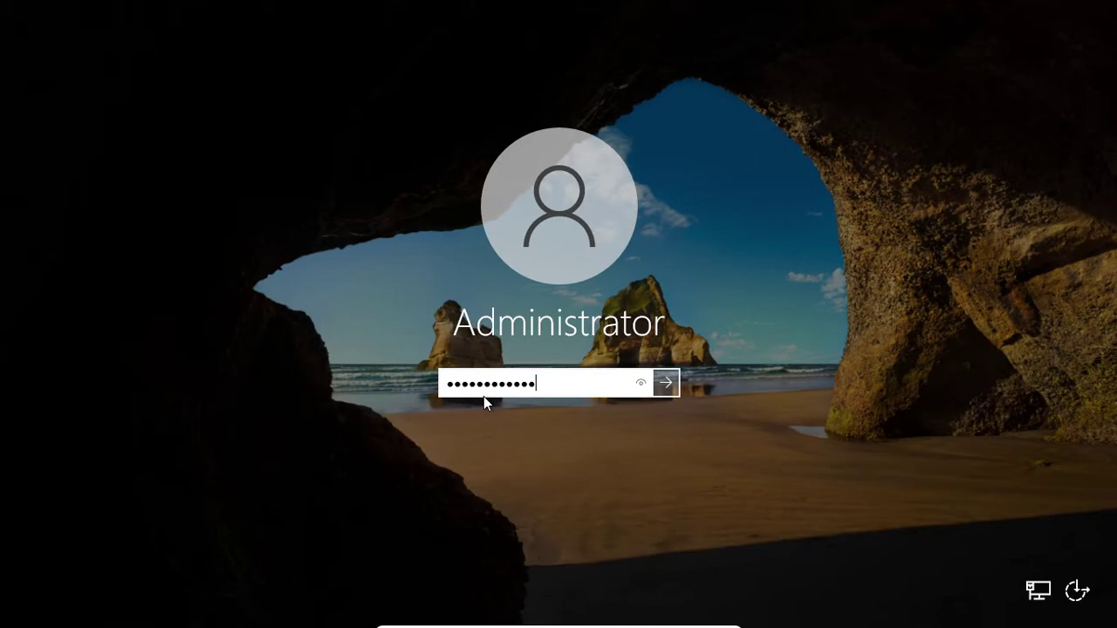
{"action": "key", "text": "Return"}
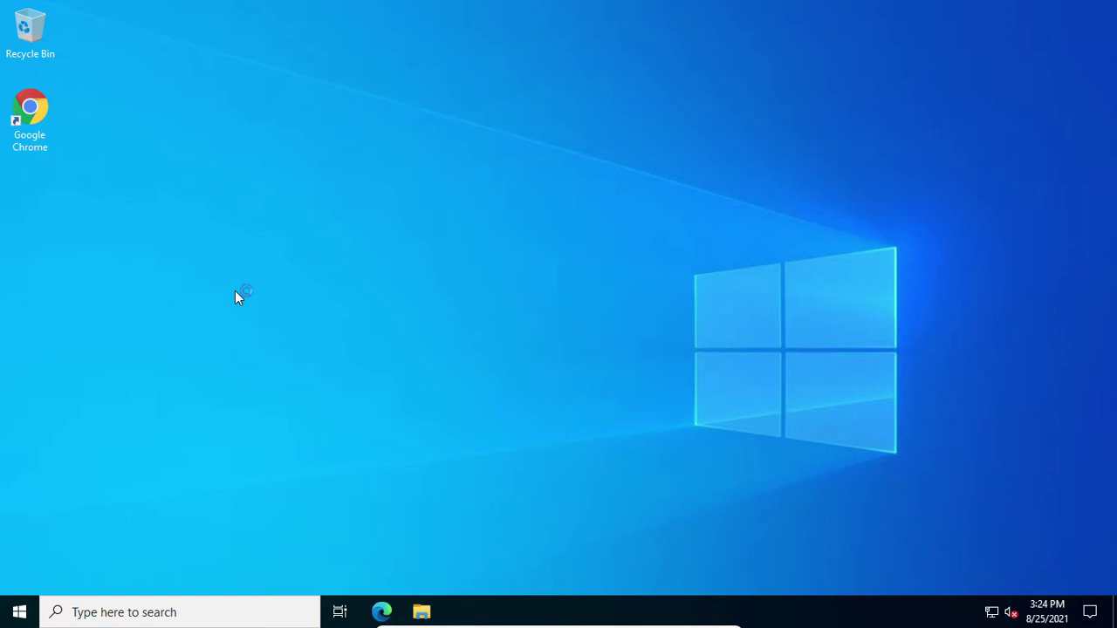
Step: Launch Chrome and load github.com/ufidon/its452
{"action": "double_click", "coordinate": [31, 111]}
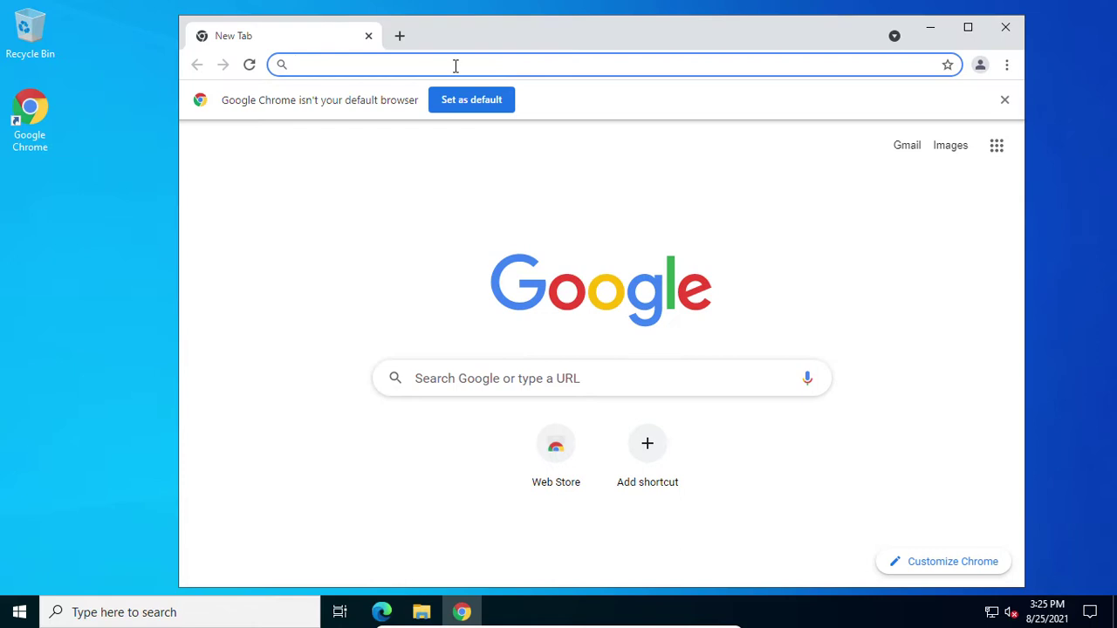
{"action": "type", "text": "git"}
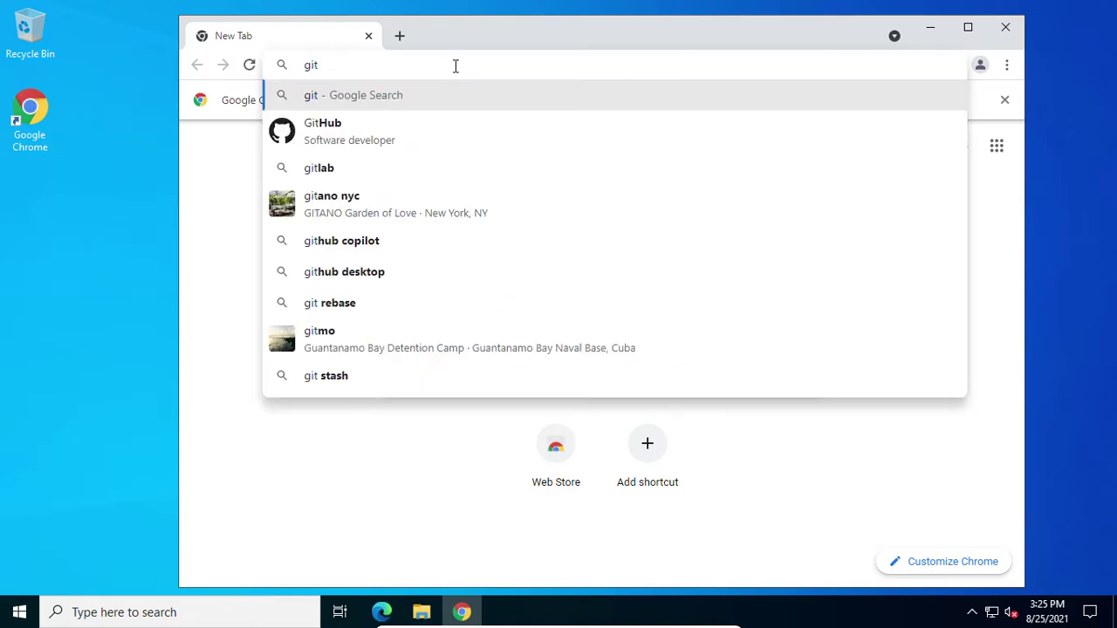
{"action": "type", "text": "hub.com"}
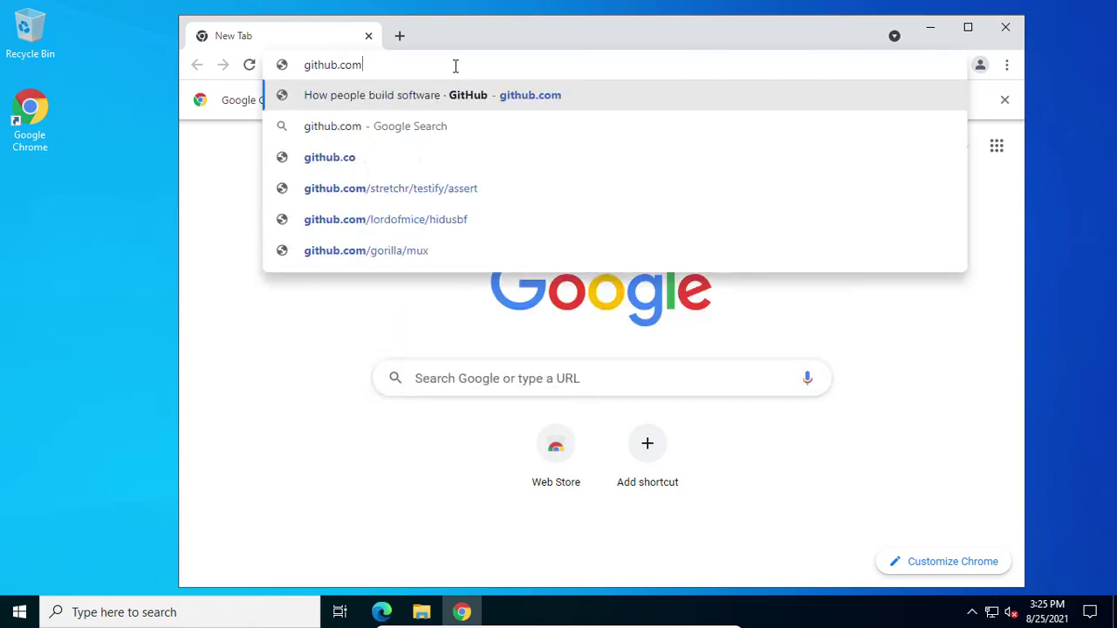
{"action": "type", "text": "/ufi"}
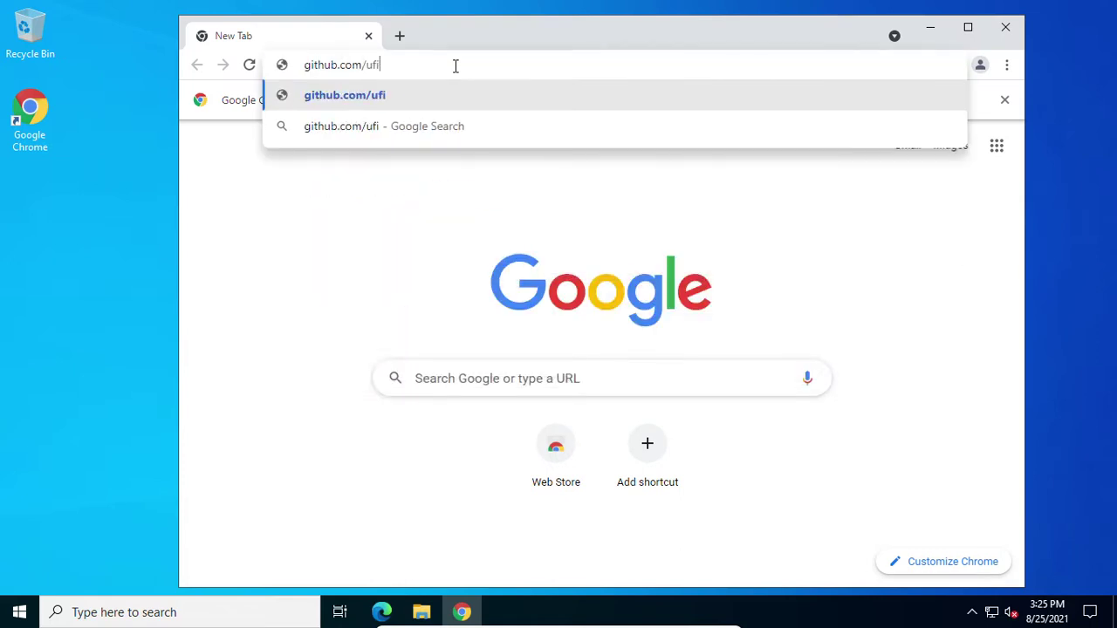
{"action": "type", "text": "don/its452"}
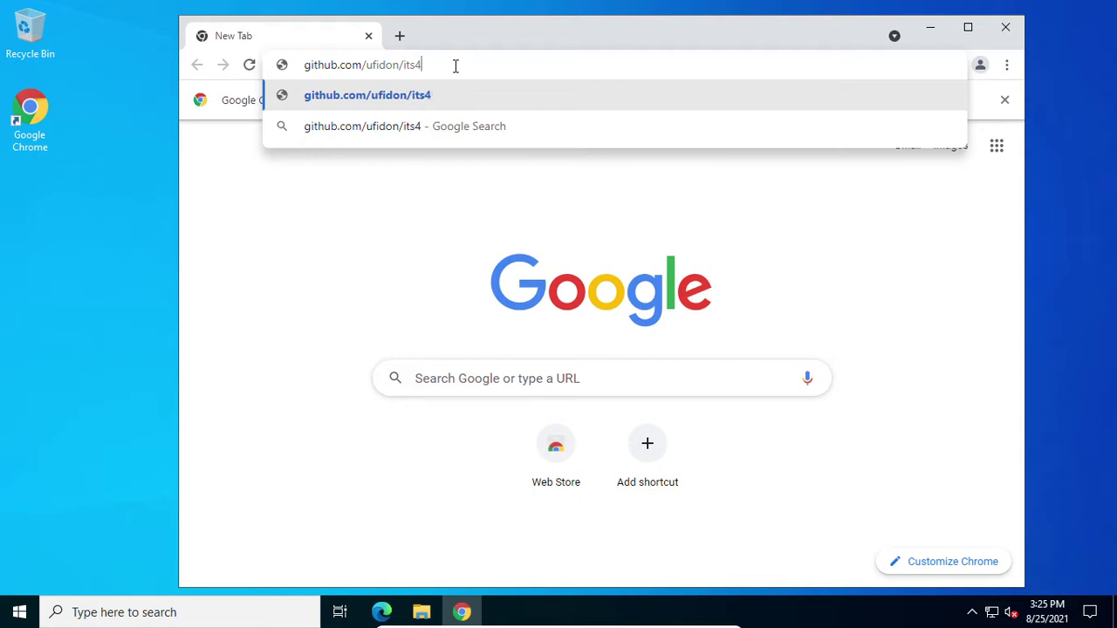
{"action": "key", "text": "Return"}
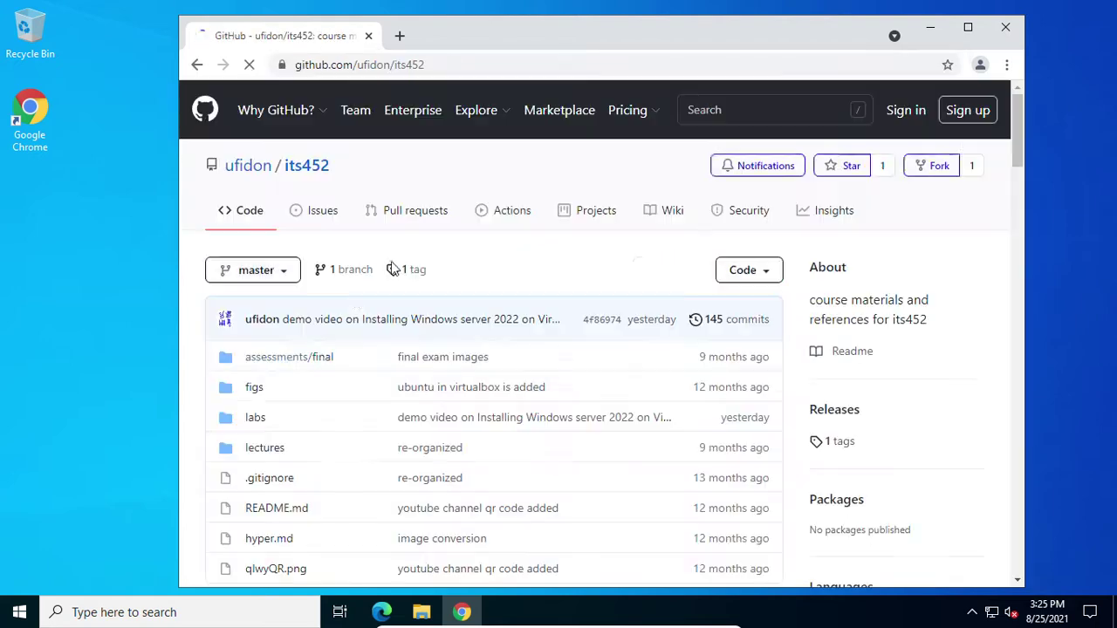
Step: Open labs > lab01 and scroll its README to the Sleuth Kit & Autopsy section
{"action": "scroll", "coordinate": [276, 410], "scroll_direction": "down", "scroll_amount": 1}
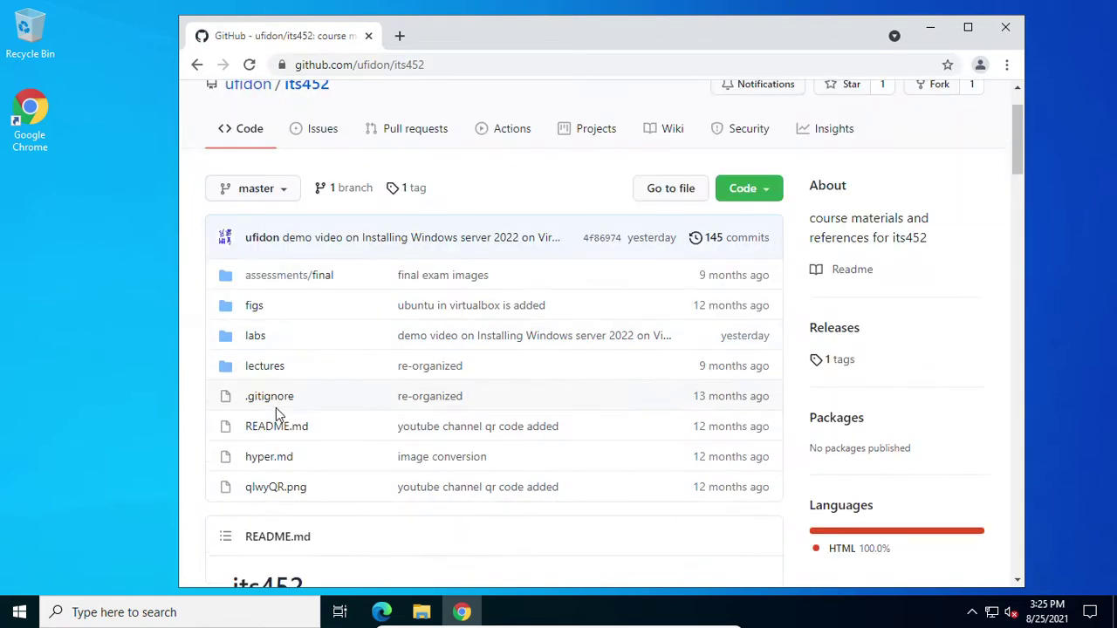
{"action": "left_click", "coordinate": [253, 336]}
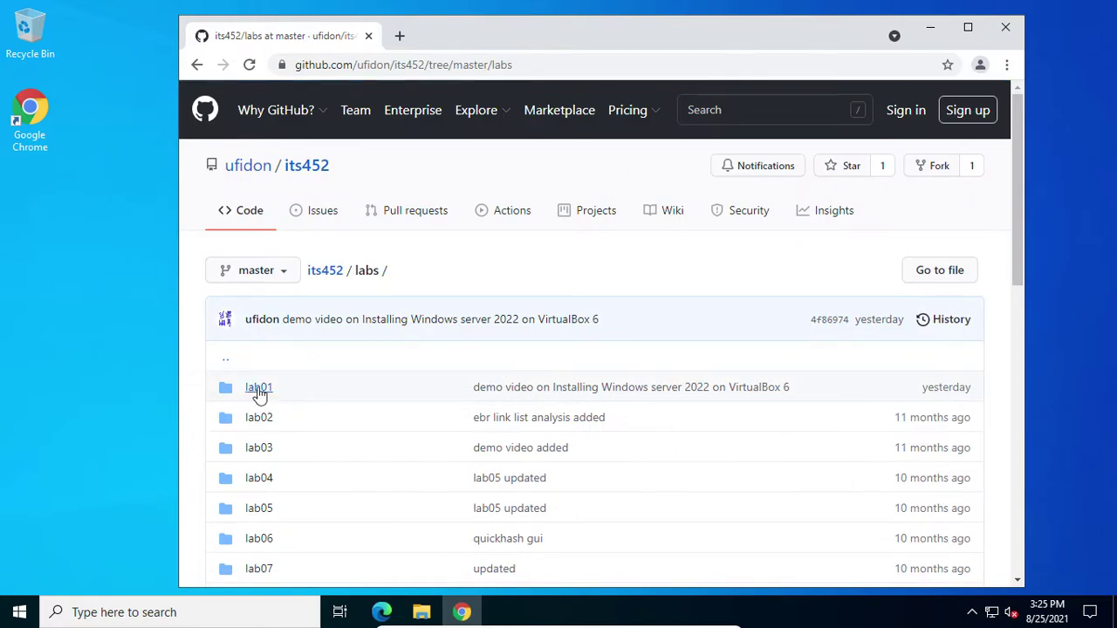
{"action": "left_click", "coordinate": [260, 390]}
{"action": "scroll", "coordinate": [356, 393], "scroll_direction": "down", "scroll_amount": 4}
{"action": "scroll", "coordinate": [361, 391], "scroll_direction": "down", "scroll_amount": 1}
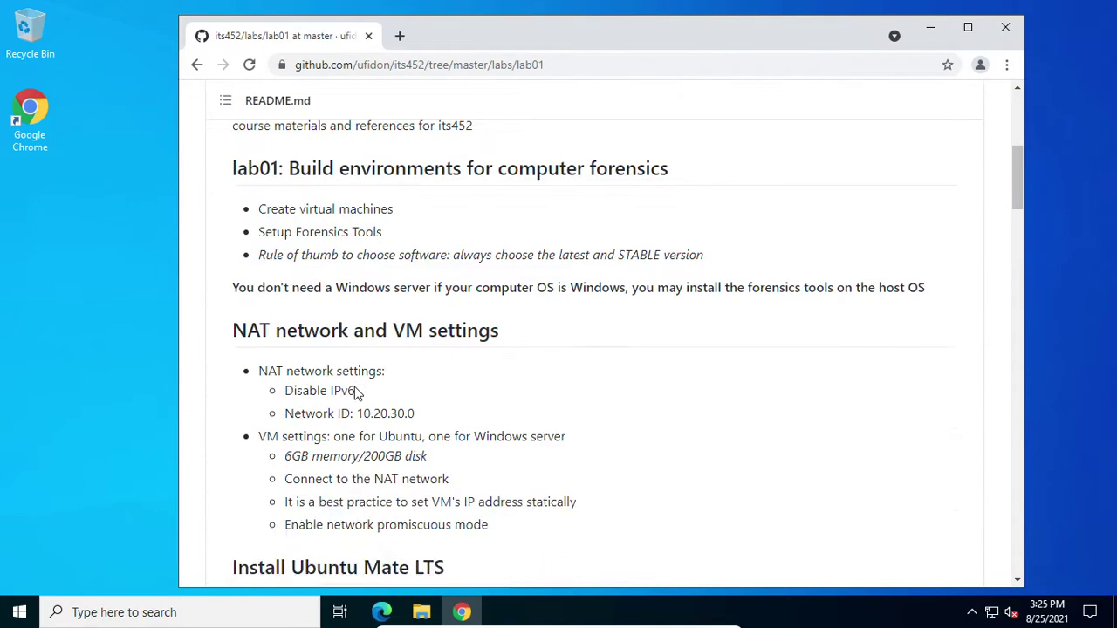
{"action": "scroll", "coordinate": [427, 384], "scroll_direction": "down", "scroll_amount": 5}
{"action": "scroll", "coordinate": [436, 326], "scroll_direction": "down", "scroll_amount": 7}
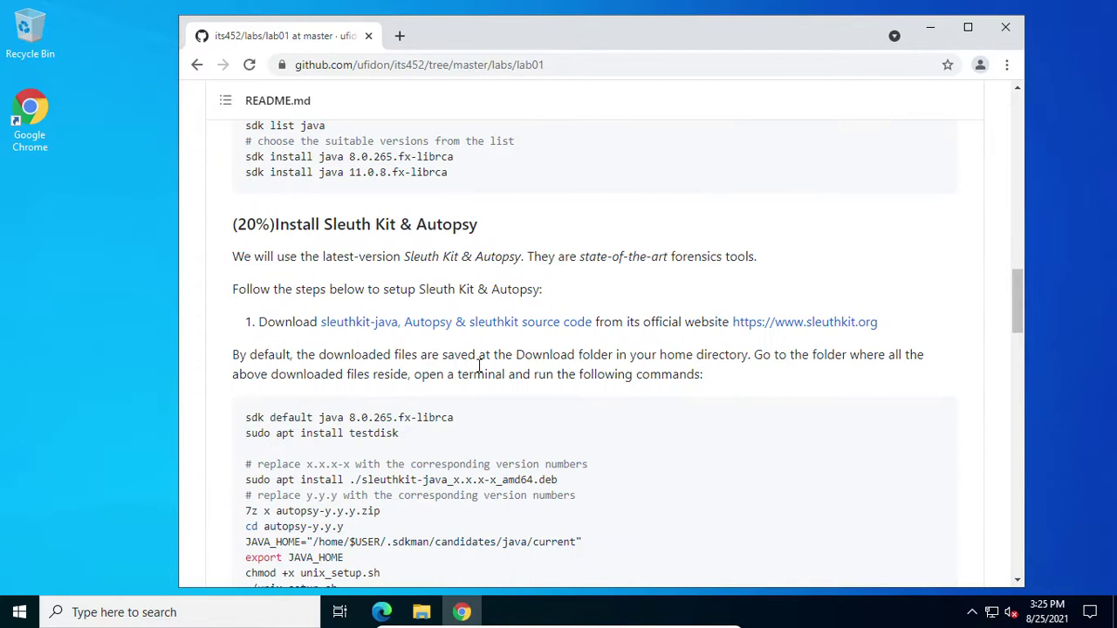
Step: Open the Sleuth Kit source link, sleuthkit.org, in a new tab
{"action": "right_click", "coordinate": [449, 323]}
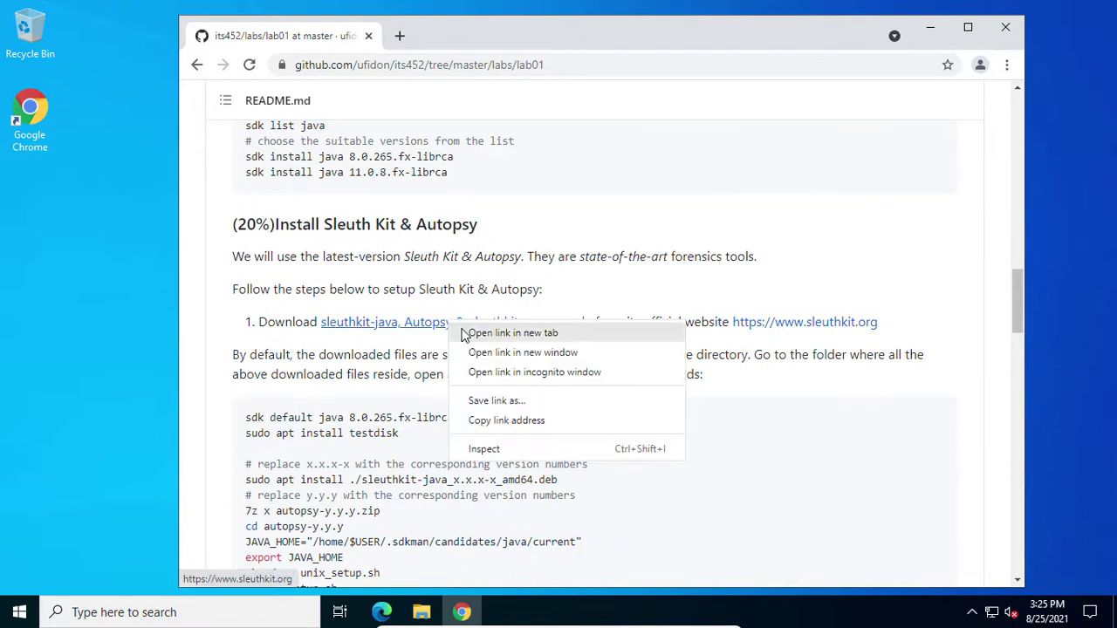
{"action": "left_click", "coordinate": [513, 332]}
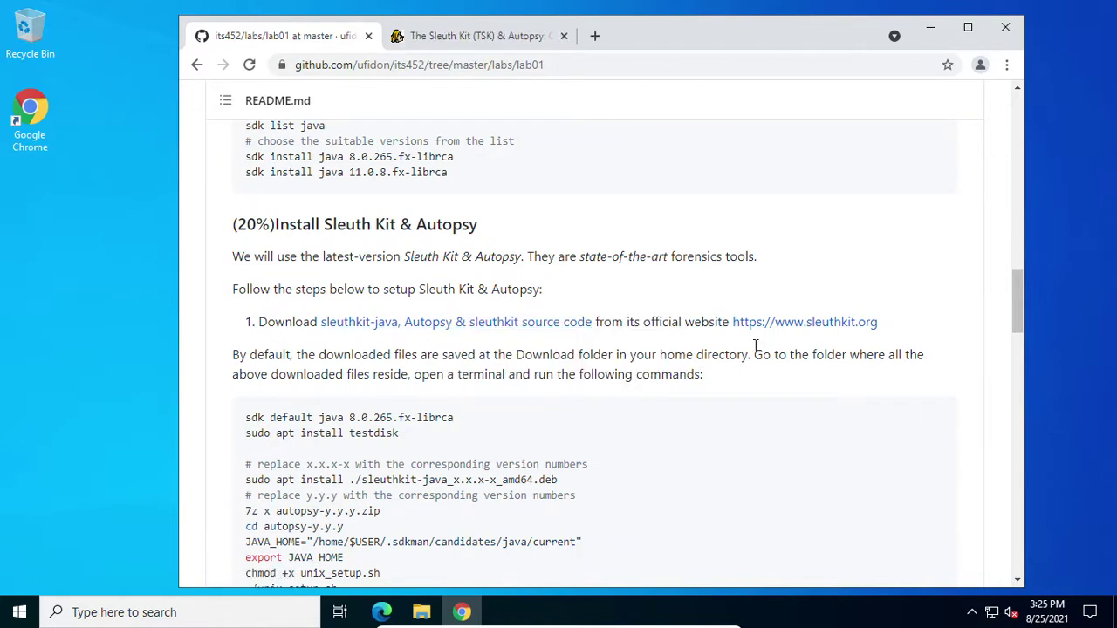
{"action": "scroll", "coordinate": [695, 421], "scroll_direction": "down", "scroll_amount": 2}
{"action": "scroll", "coordinate": [696, 421], "scroll_direction": "down", "scroll_amount": 12}
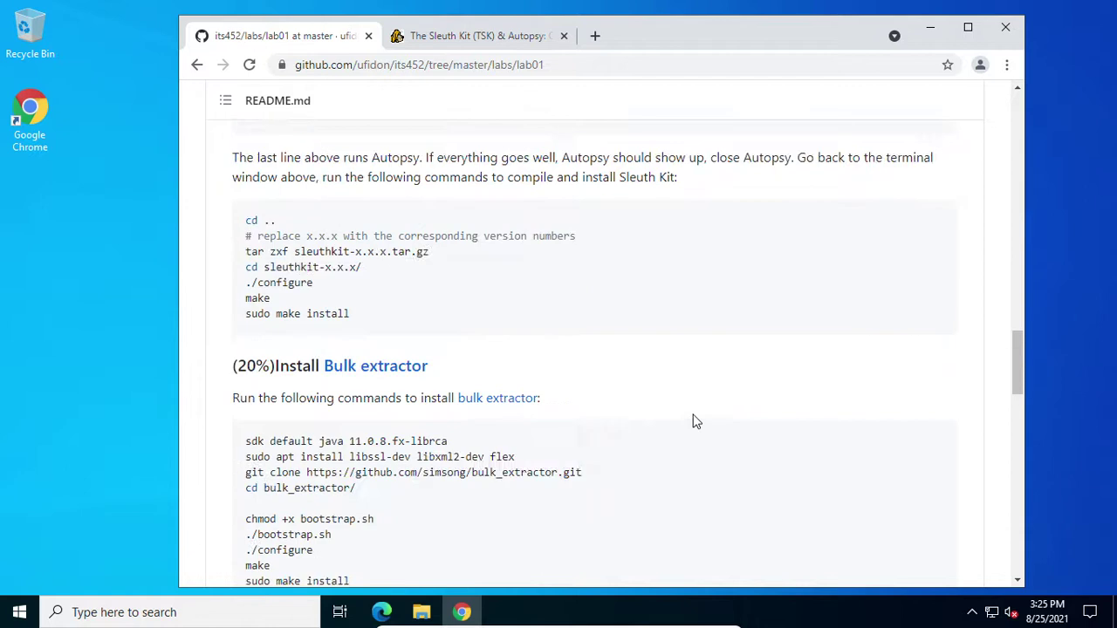
{"action": "scroll", "coordinate": [454, 397], "scroll_direction": "down", "scroll_amount": 1}
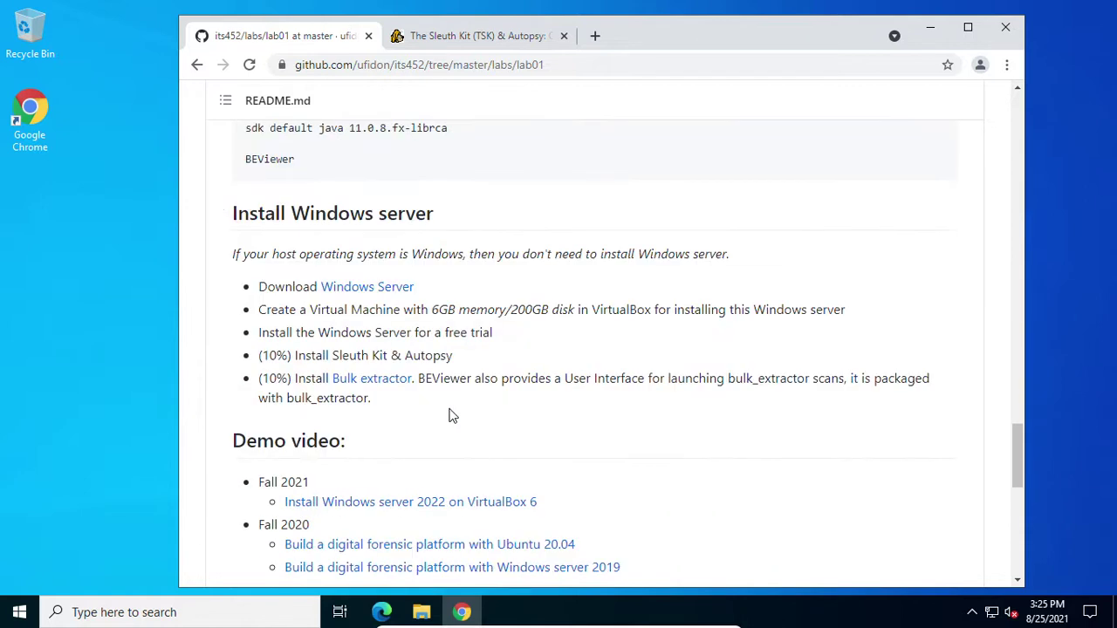
Step: Open the bulk_extractor repository link in a new tab, then view the Sleuth Kit site
{"action": "right_click", "coordinate": [365, 384]}
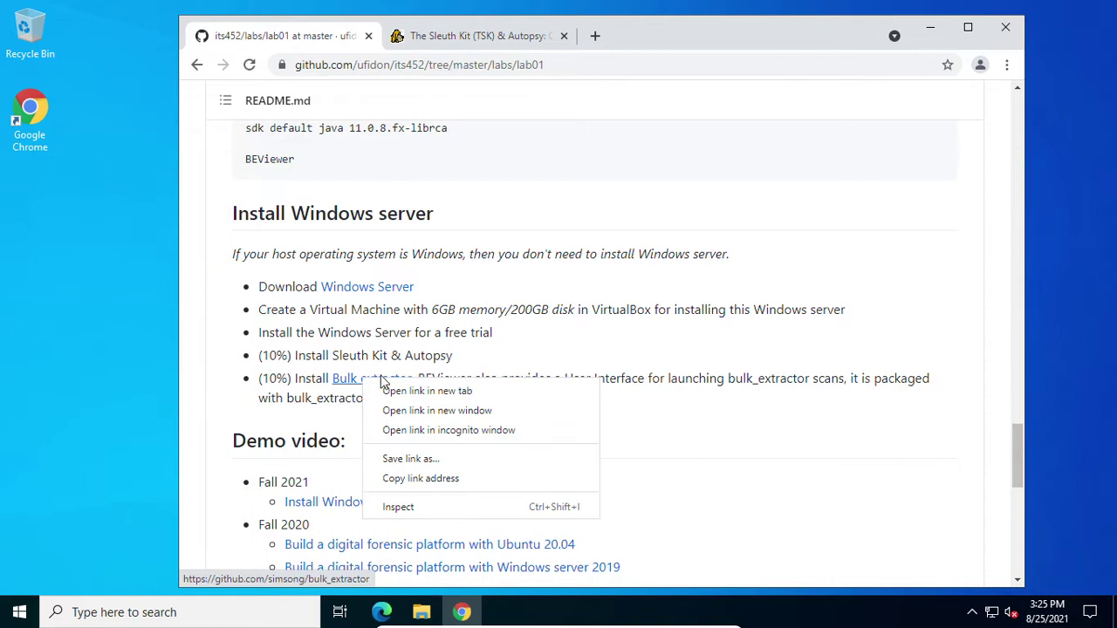
{"action": "left_click", "coordinate": [428, 391]}
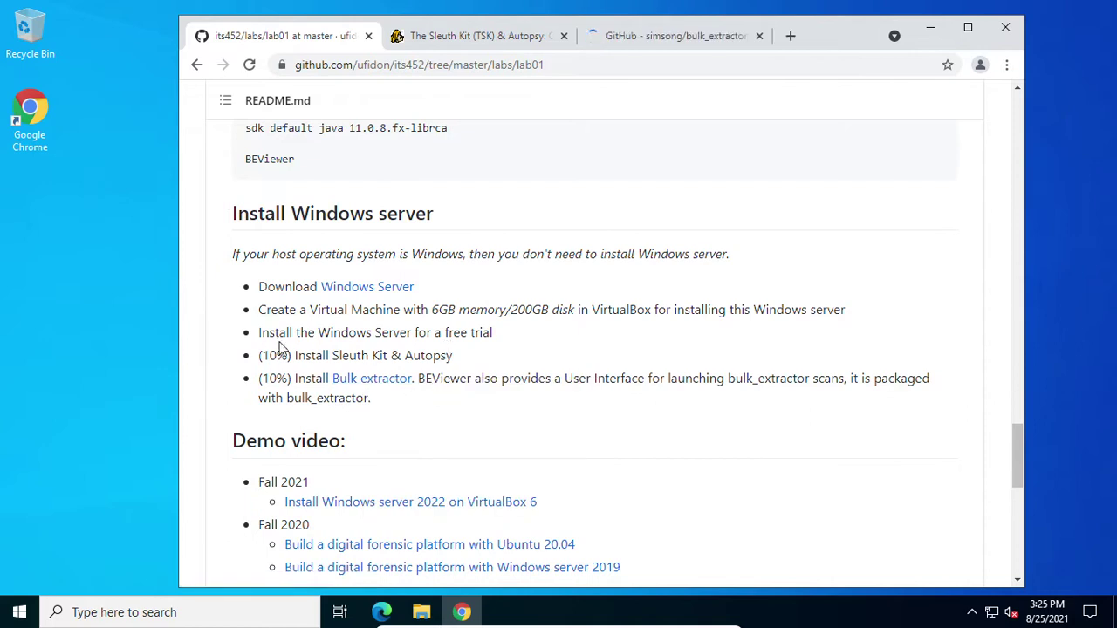
{"action": "left_click_drag", "start_coordinate": [321, 355], "coordinate": [447, 355]}
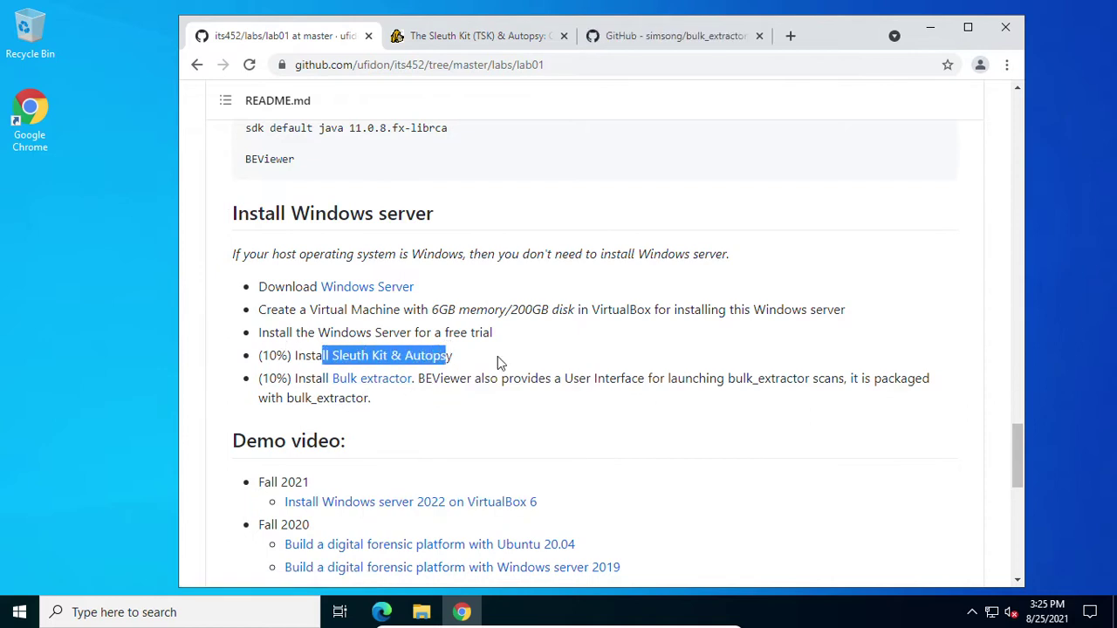
{"action": "left_click", "coordinate": [462, 37]}
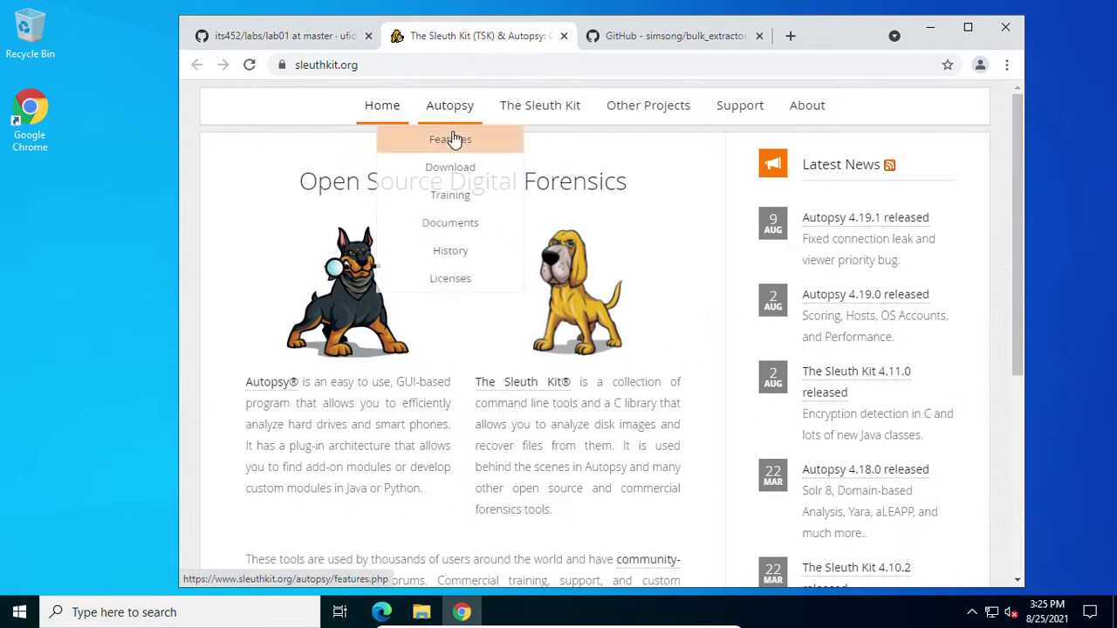
Step: Download autopsy-4.19.1-64bit.msi from the Autopsy download page using DOWNLOAD 64-BIT
{"action": "left_click", "coordinate": [450, 170]}
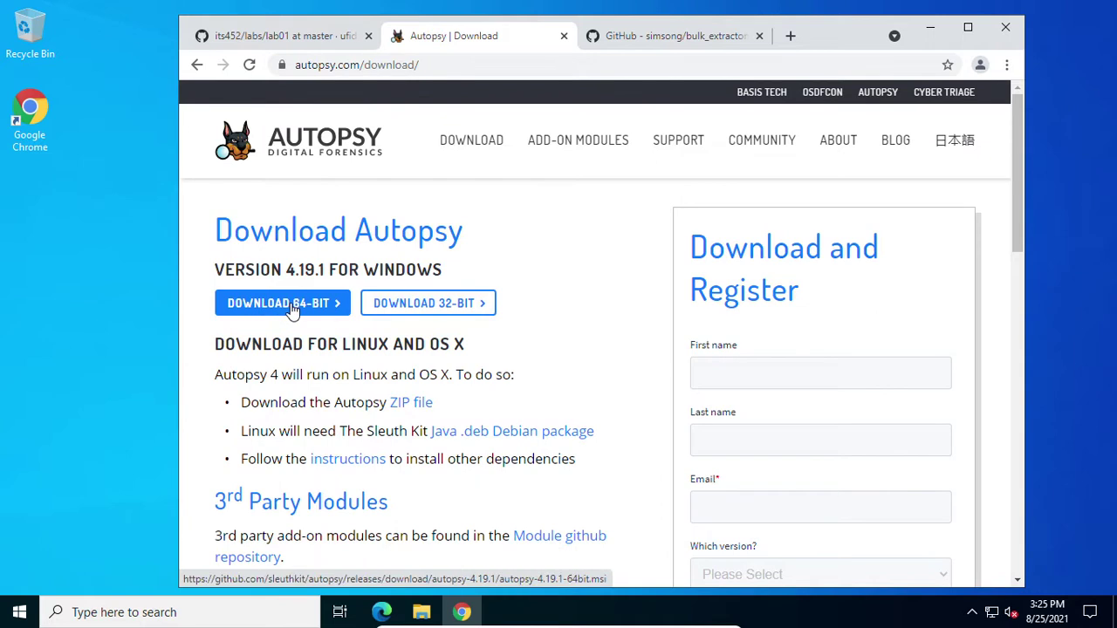
{"action": "left_click", "coordinate": [292, 310]}
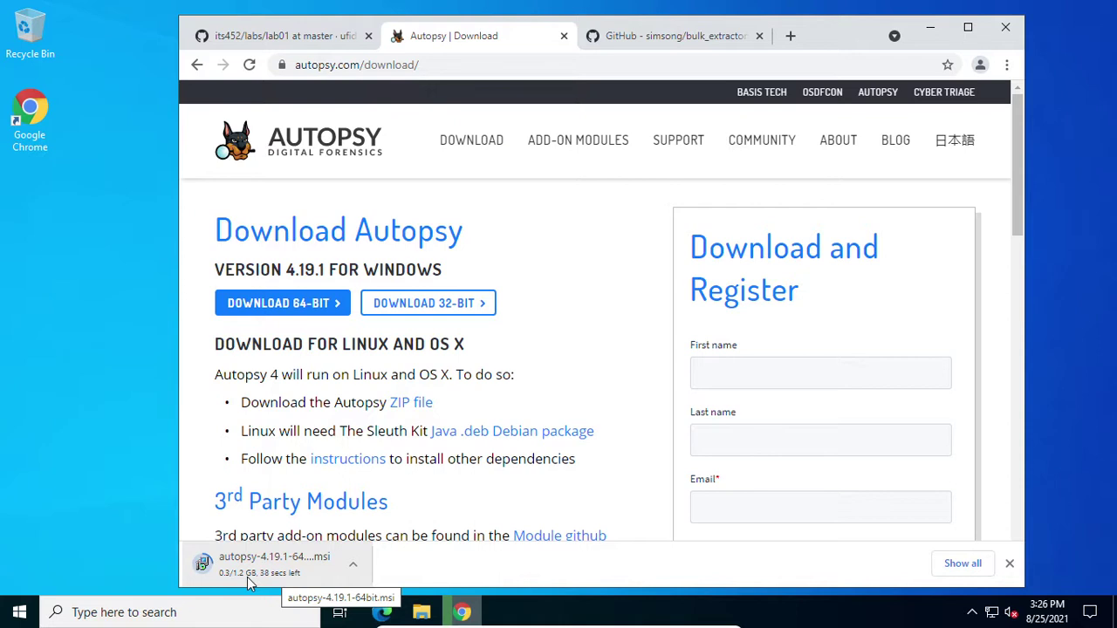
{"action": "mouse_move", "coordinate": [518, 175]}
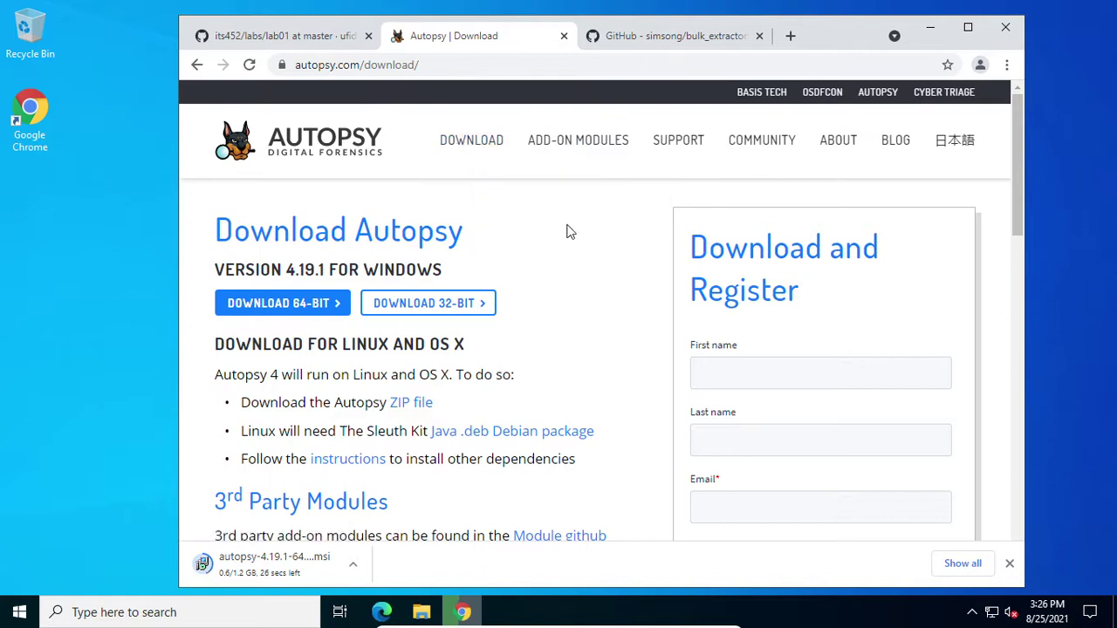
{"action": "scroll", "coordinate": [603, 276], "scroll_direction": "down", "scroll_amount": 2}
{"action": "scroll", "coordinate": [606, 277], "scroll_direction": "down", "scroll_amount": 1}
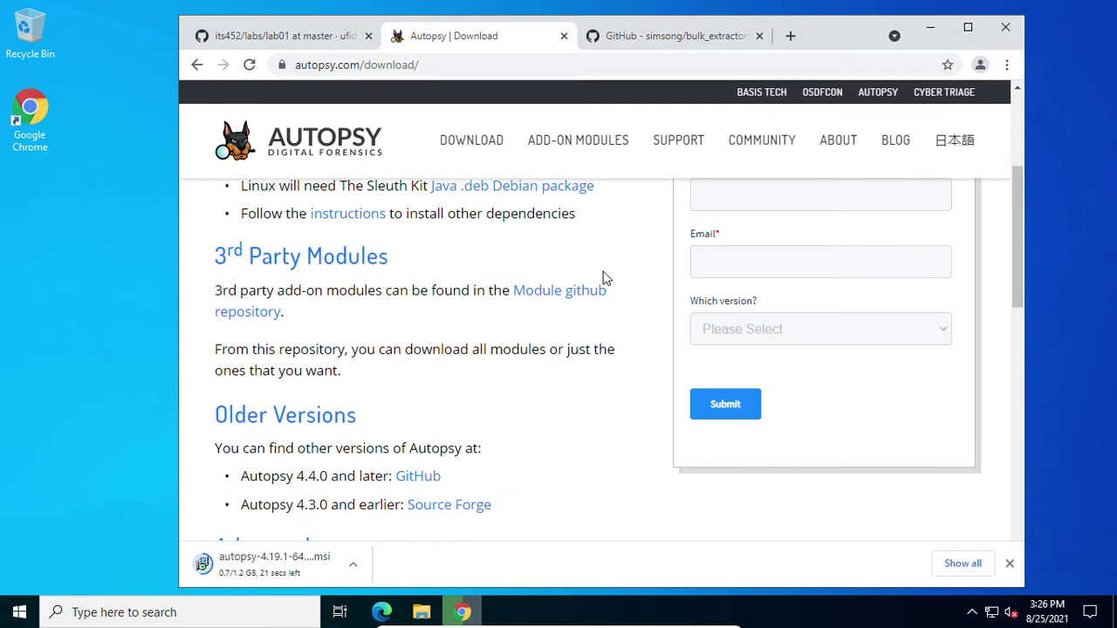
{"action": "scroll", "coordinate": [607, 278], "scroll_direction": "up", "scroll_amount": 3}
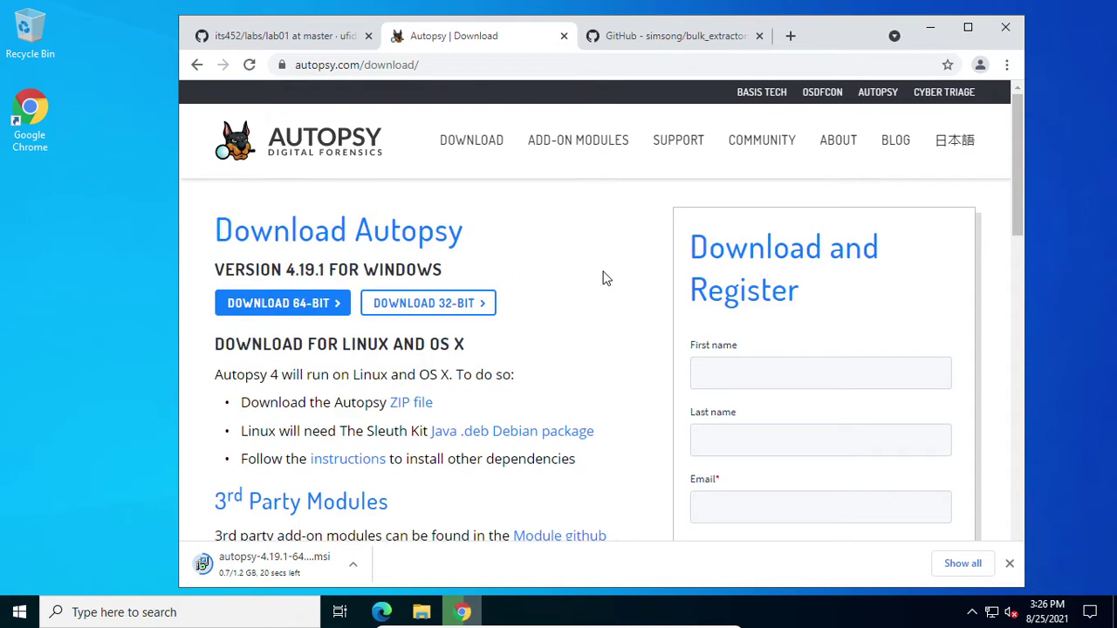
Step: Open The Sleuth Kit page in a new tab and download the sleuthkit-4.11.0-win32.zip Windows binaries
{"action": "left_click", "coordinate": [196, 65]}
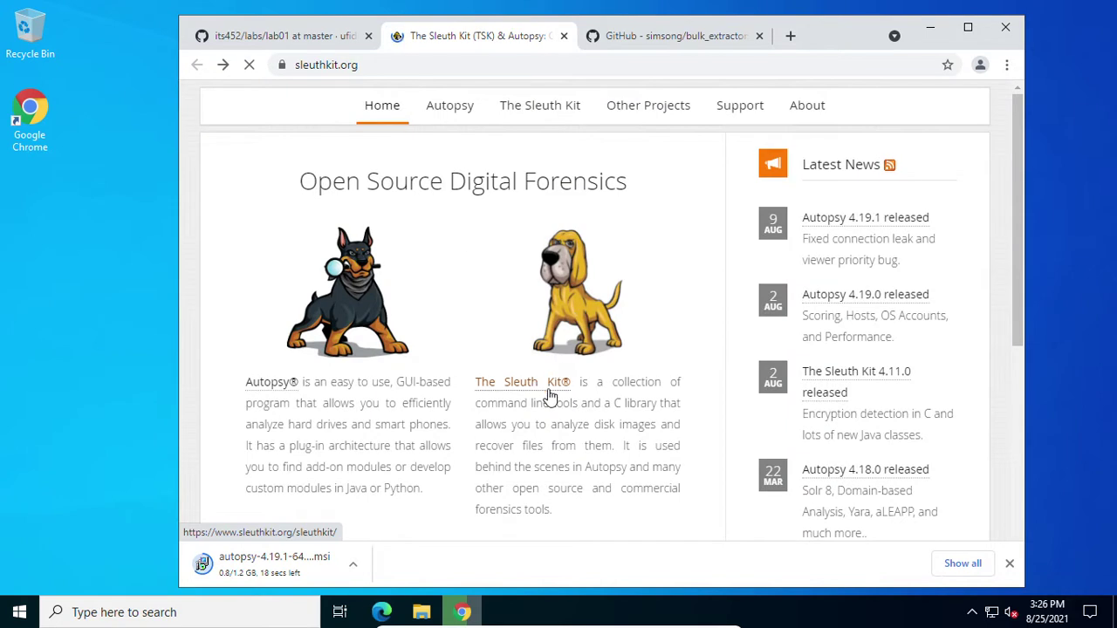
{"action": "right_click", "coordinate": [536, 383]}
{"action": "left_click", "coordinate": [565, 397]}
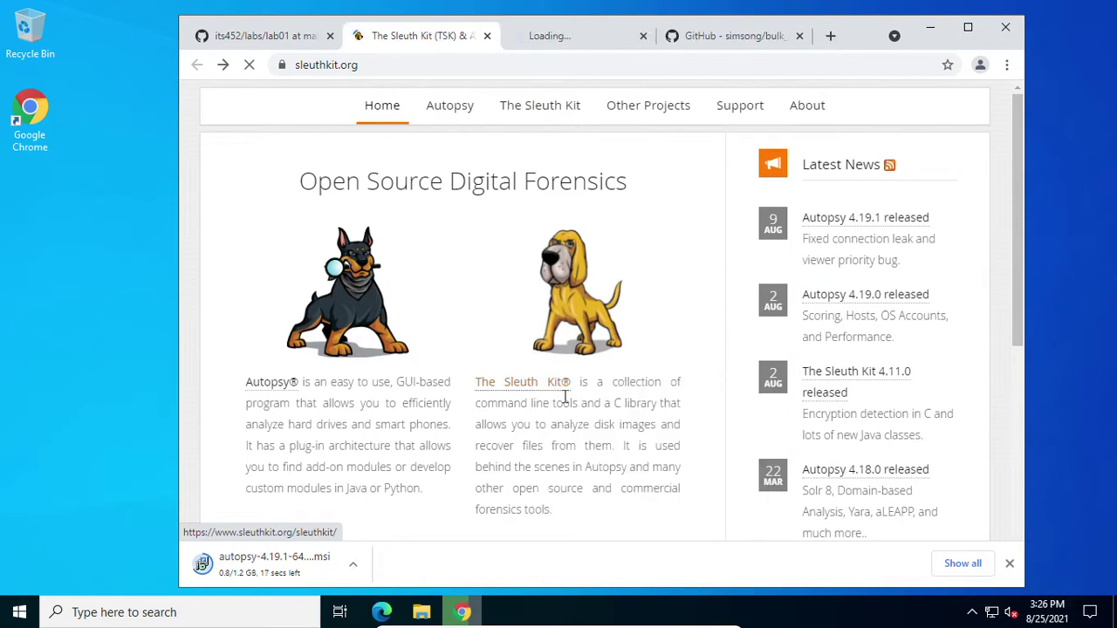
{"action": "left_click", "coordinate": [544, 36]}
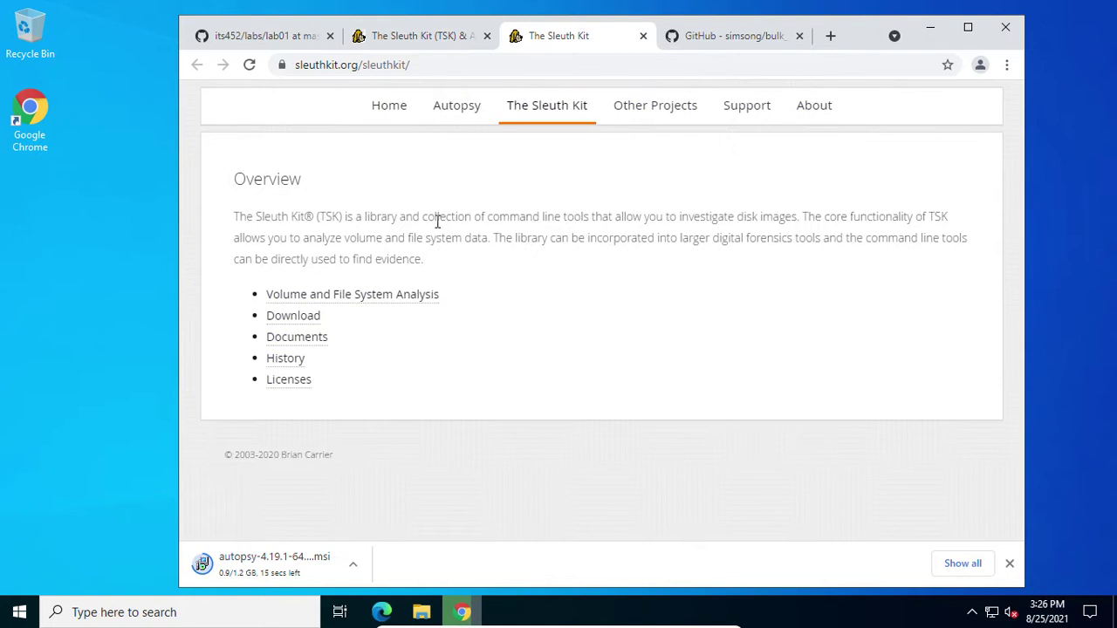
{"action": "left_click", "coordinate": [291, 319]}
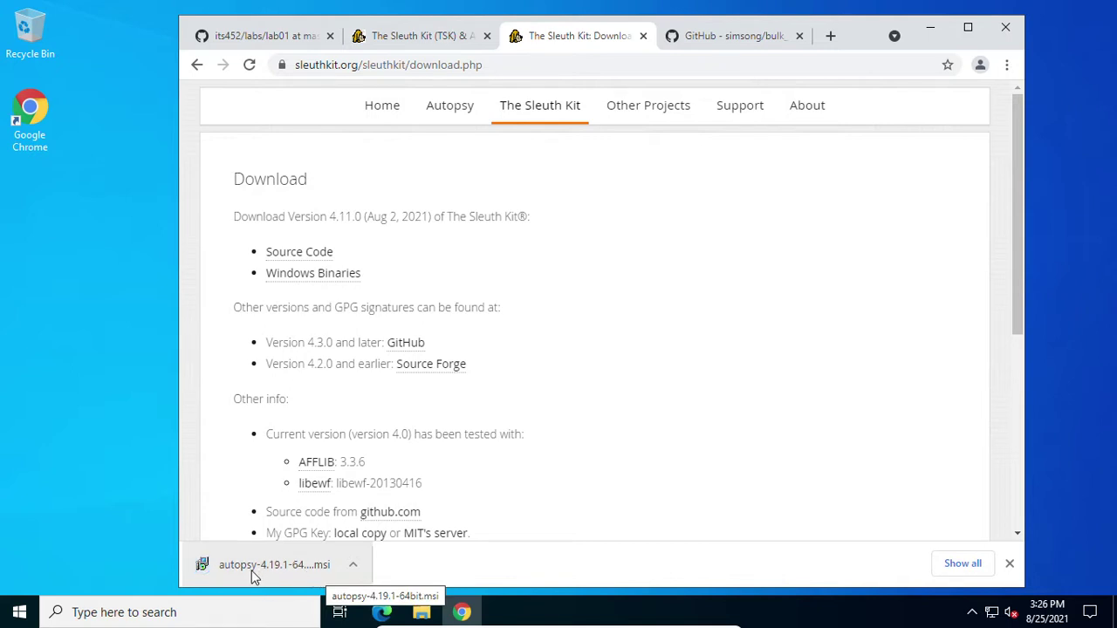
{"action": "left_click", "coordinate": [340, 277]}
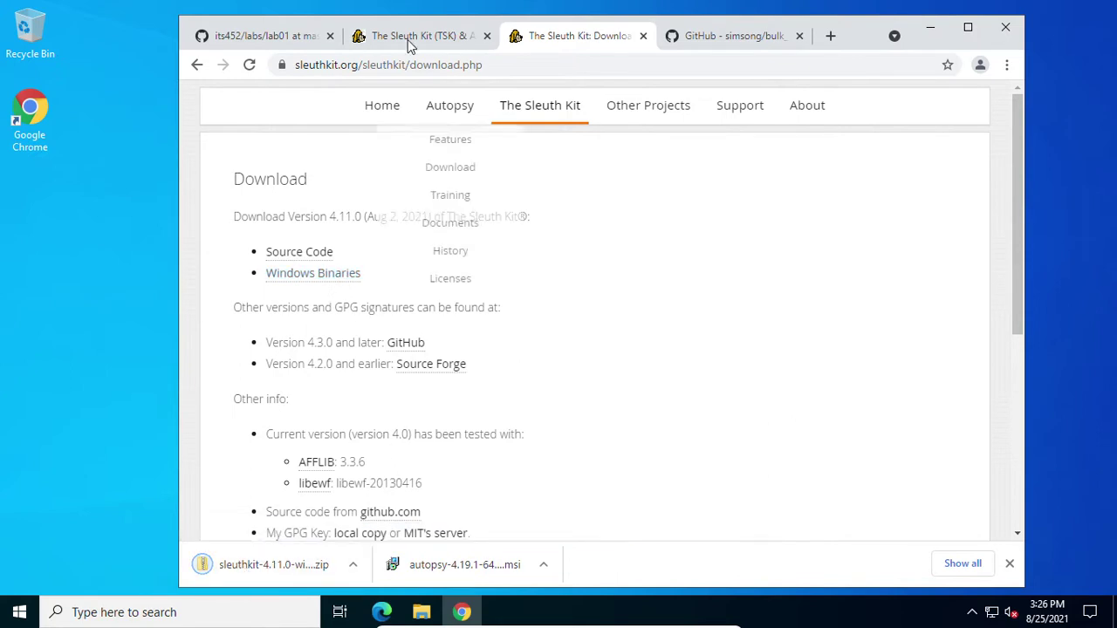
{"action": "left_click", "coordinate": [730, 40]}
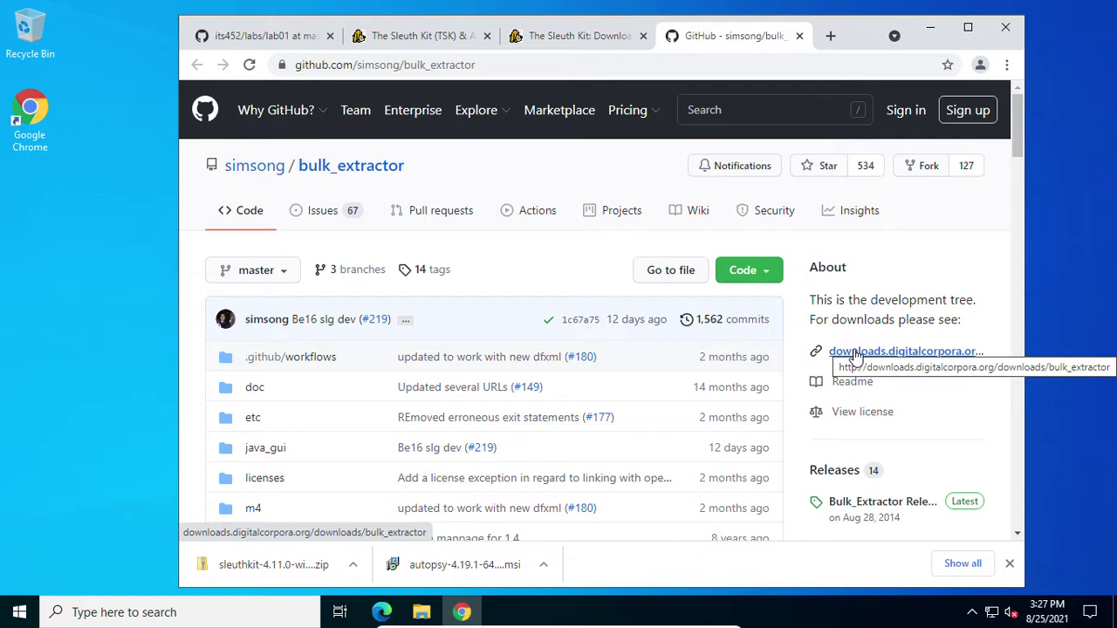
Step: Download bulk_extractor-1.5.5-windowsinstaller.exe from the Digital Corpora bulk_extractor listing
{"action": "left_click", "coordinate": [855, 353]}
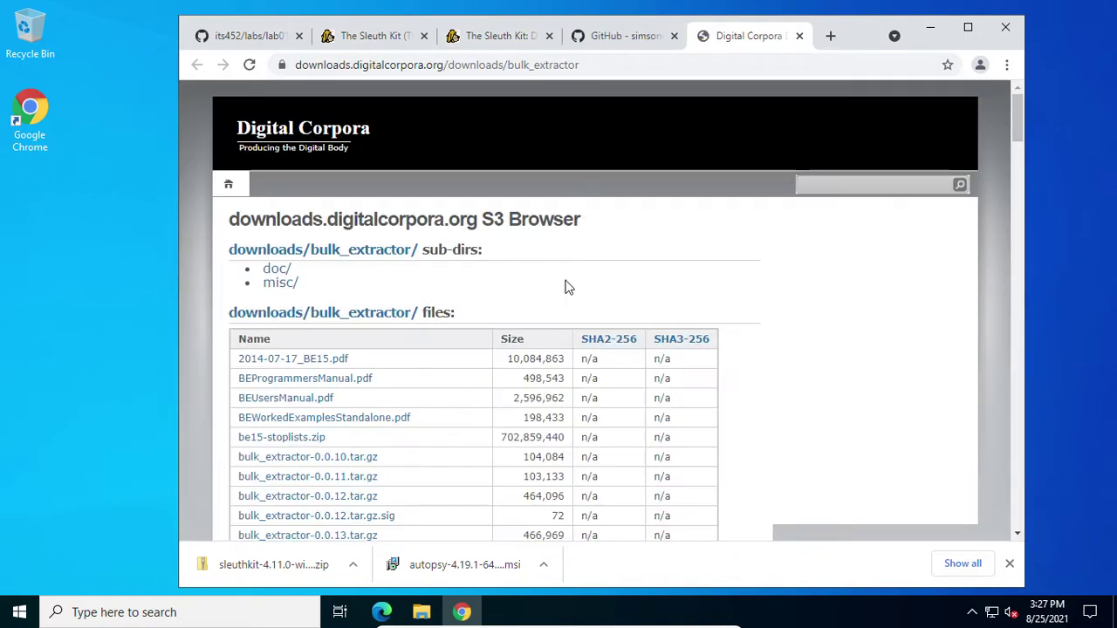
{"action": "scroll", "coordinate": [428, 343], "scroll_direction": "down", "scroll_amount": 3}
{"action": "scroll", "coordinate": [432, 384], "scroll_direction": "down", "scroll_amount": 6}
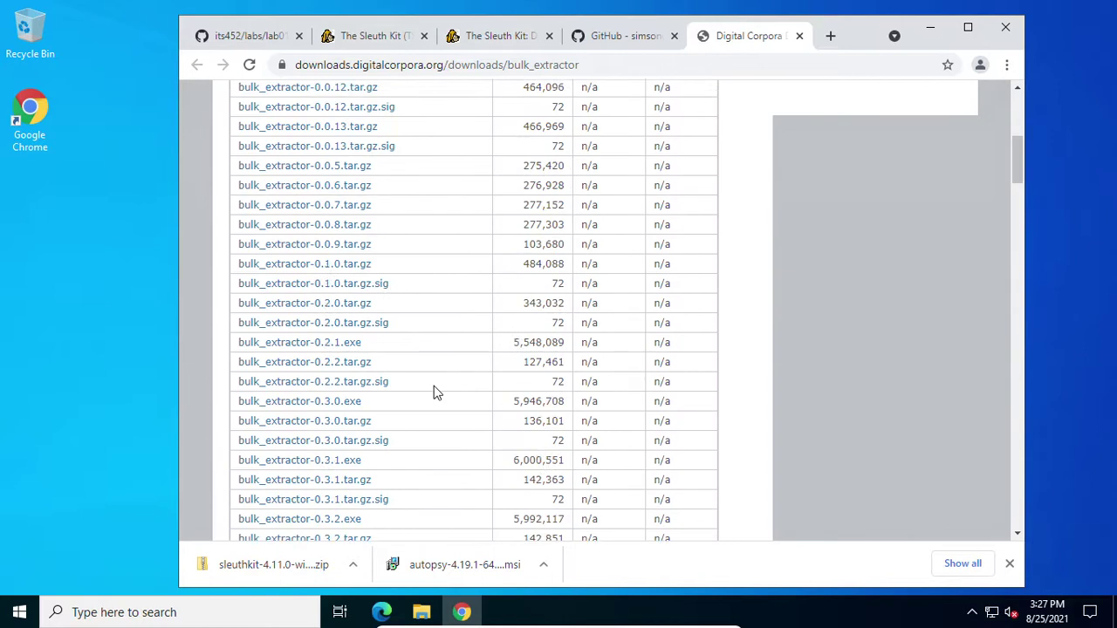
{"action": "scroll", "coordinate": [436, 393], "scroll_direction": "down", "scroll_amount": 8}
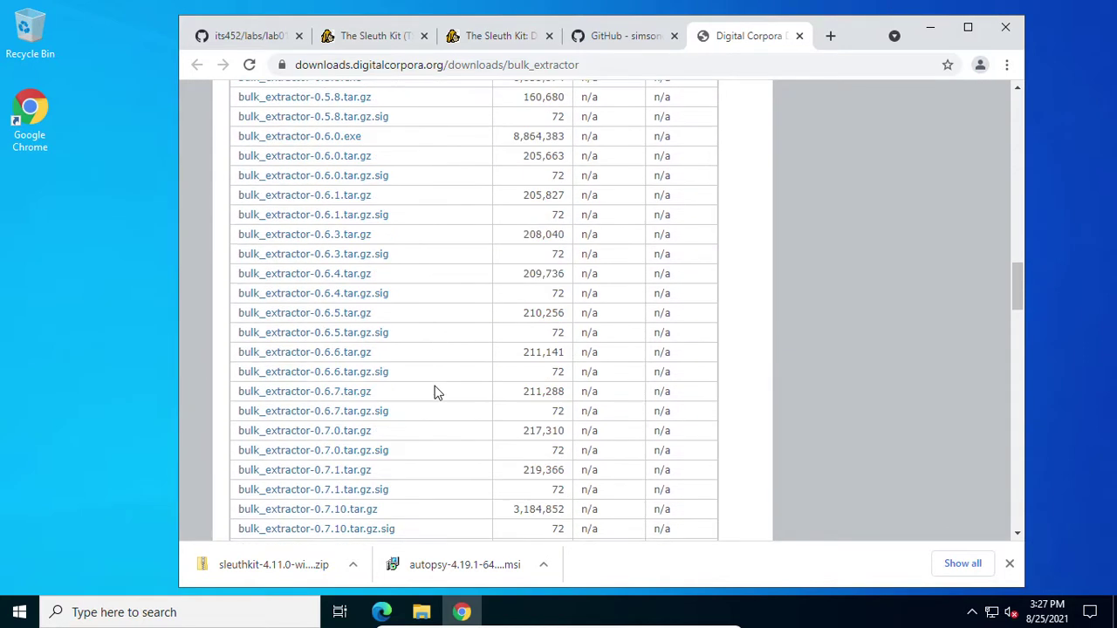
{"action": "scroll", "coordinate": [436, 393], "scroll_direction": "down", "scroll_amount": 10}
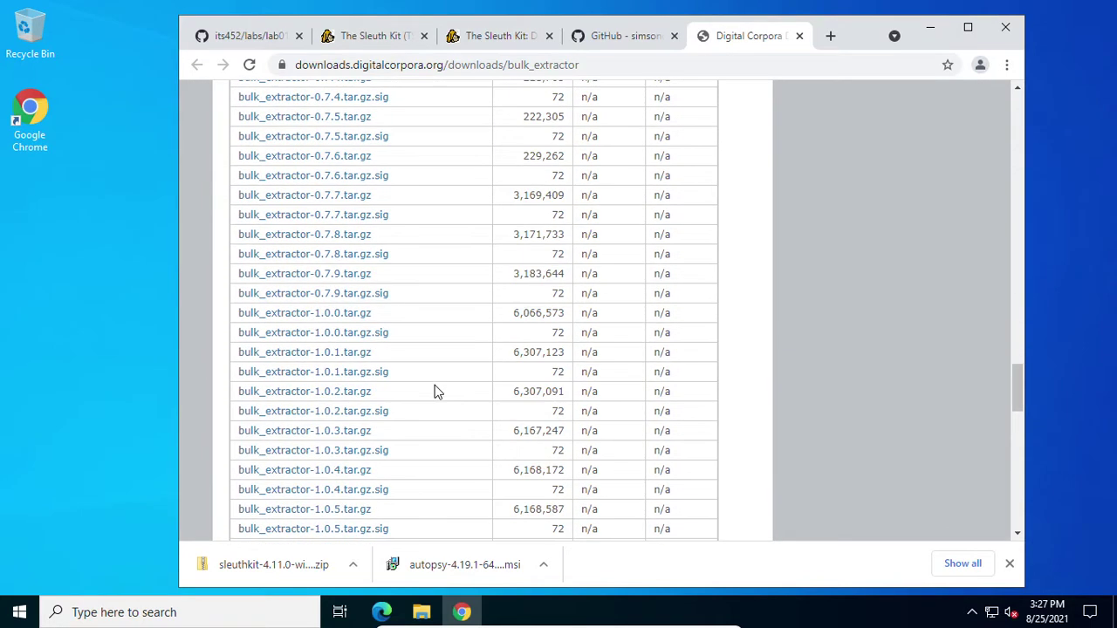
{"action": "scroll", "coordinate": [437, 392], "scroll_direction": "down", "scroll_amount": 7}
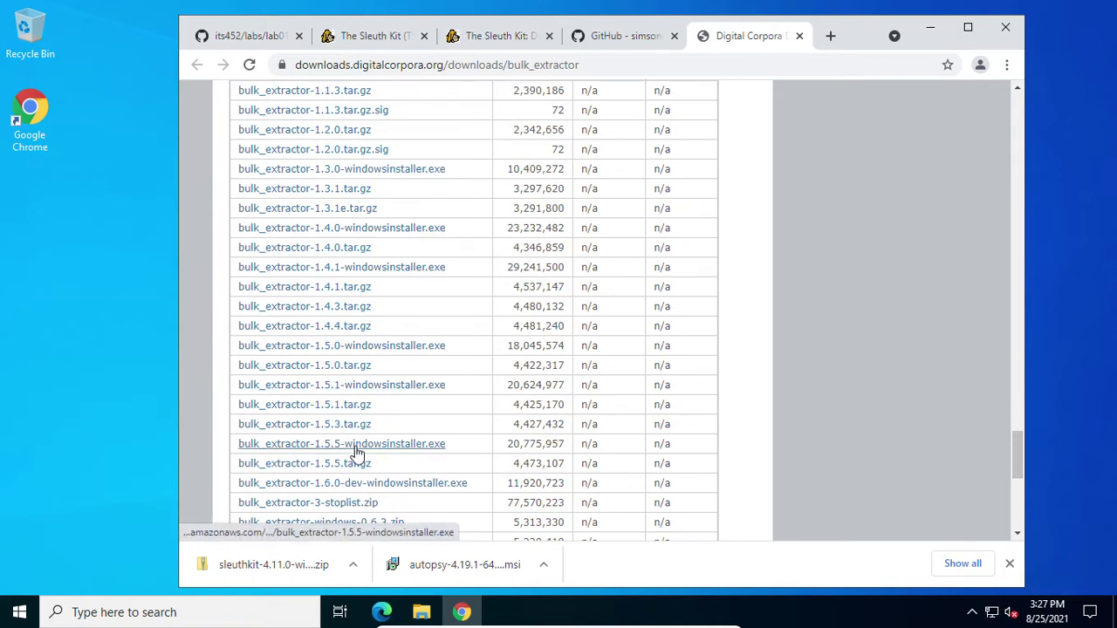
{"action": "scroll", "coordinate": [384, 448], "scroll_direction": "down", "scroll_amount": 1}
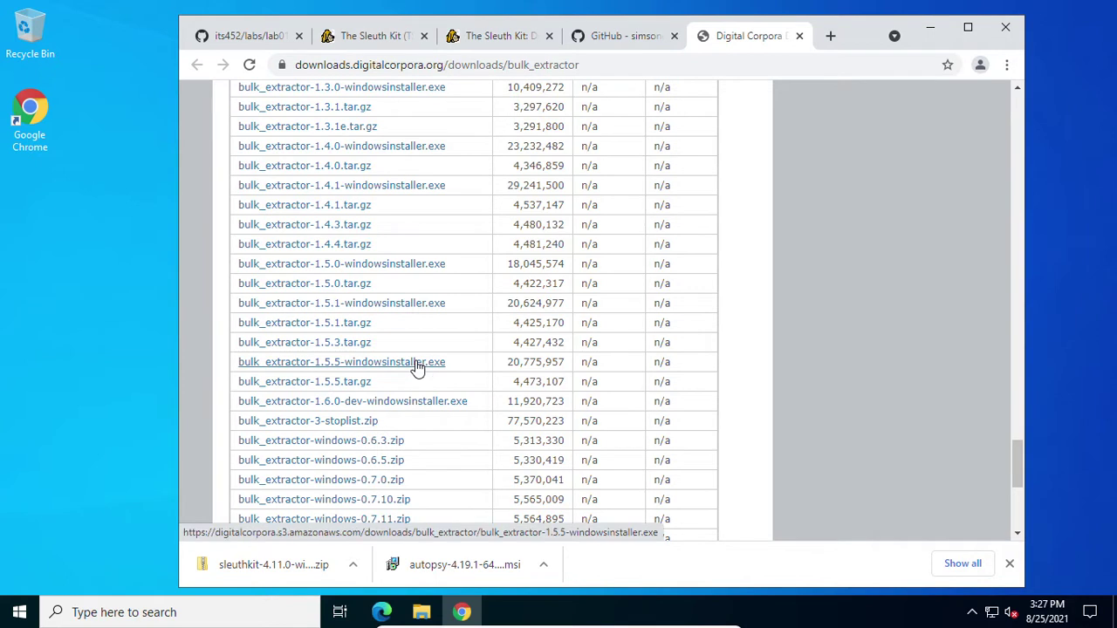
{"action": "left_click", "coordinate": [417, 365]}
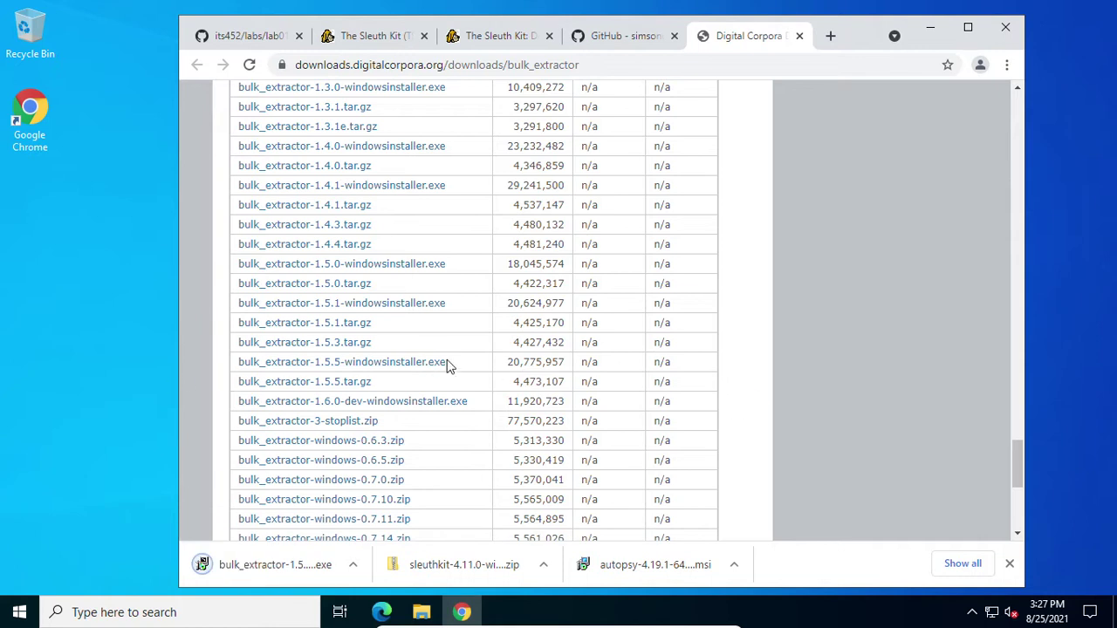
Step: Download bulk_extractor64.exe and open Chrome's full Downloads list
{"action": "scroll", "coordinate": [587, 367], "scroll_direction": "down", "scroll_amount": 1}
{"action": "scroll", "coordinate": [587, 368], "scroll_direction": "down", "scroll_amount": 3}
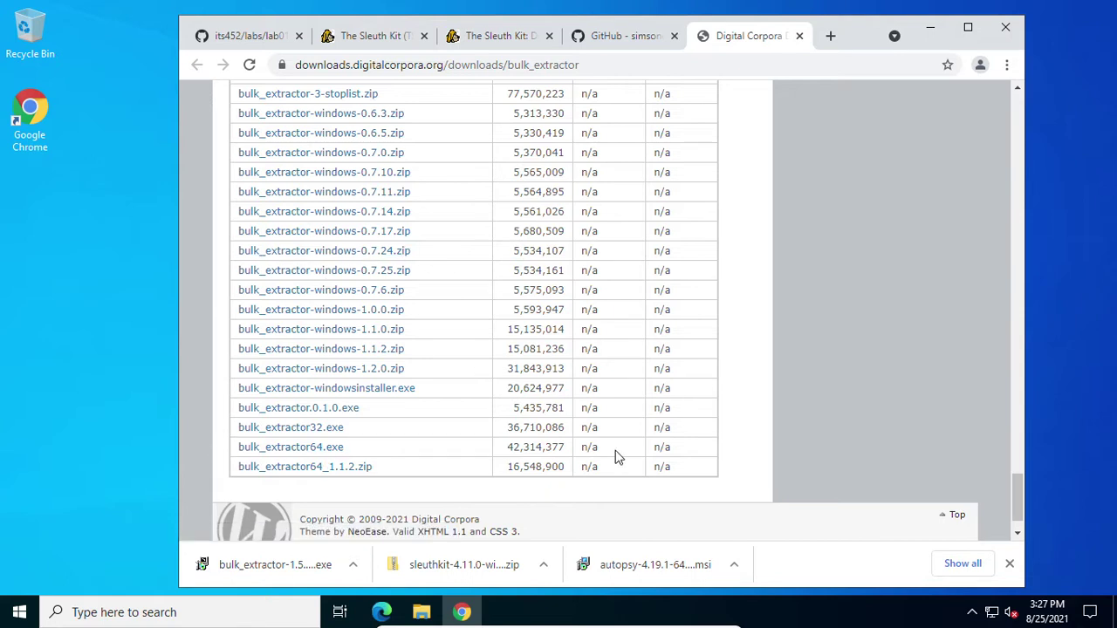
{"action": "left_click_drag", "start_coordinate": [622, 454], "coordinate": [238, 461]}
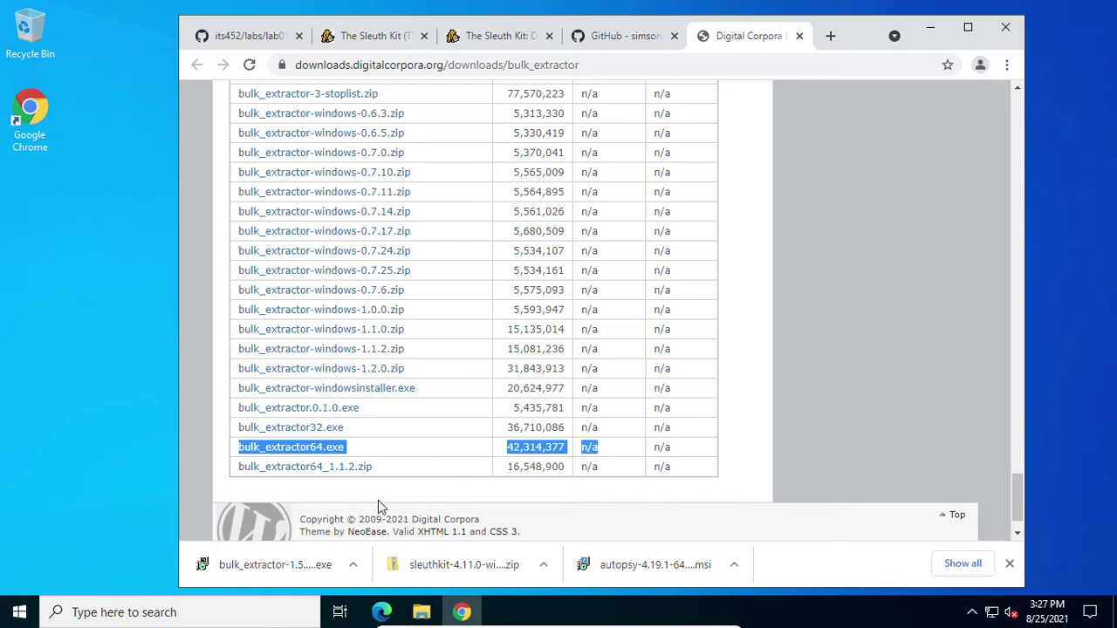
{"action": "scroll", "coordinate": [524, 327], "scroll_direction": "up", "scroll_amount": 3}
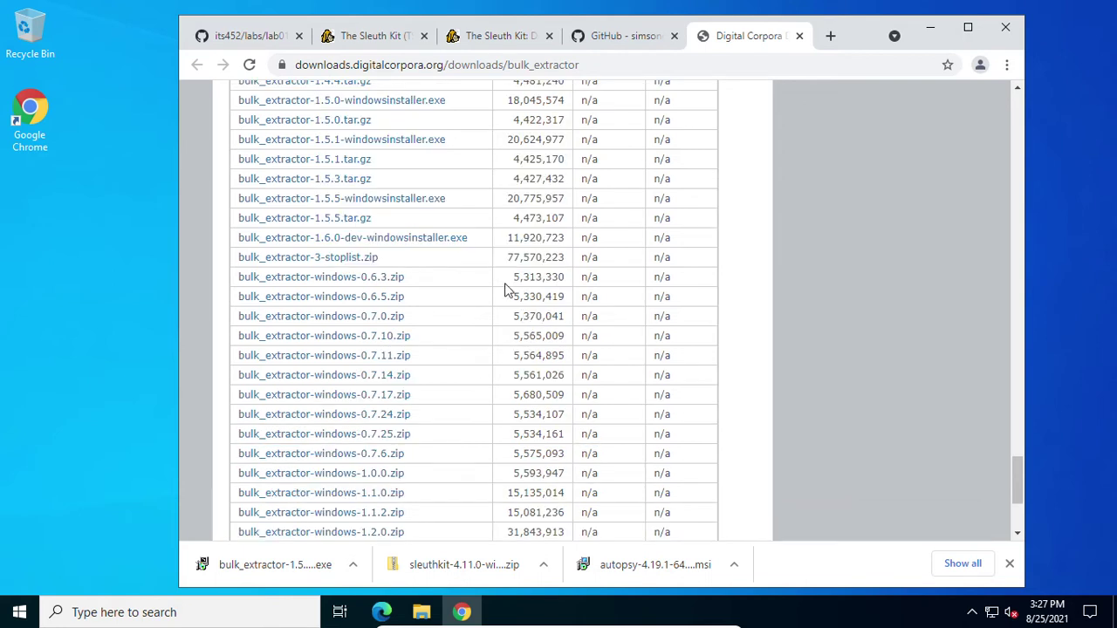
{"action": "scroll", "coordinate": [505, 287], "scroll_direction": "up", "scroll_amount": 1}
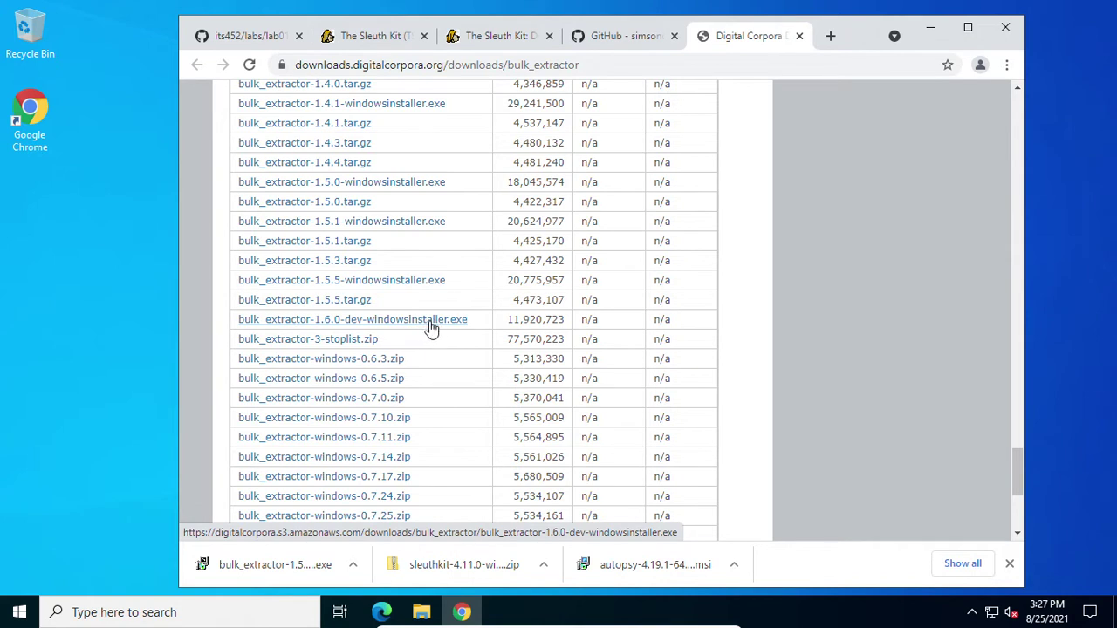
{"action": "scroll", "coordinate": [436, 326], "scroll_direction": "down", "scroll_amount": 4}
{"action": "left_click_drag", "start_coordinate": [234, 396], "coordinate": [521, 400]}
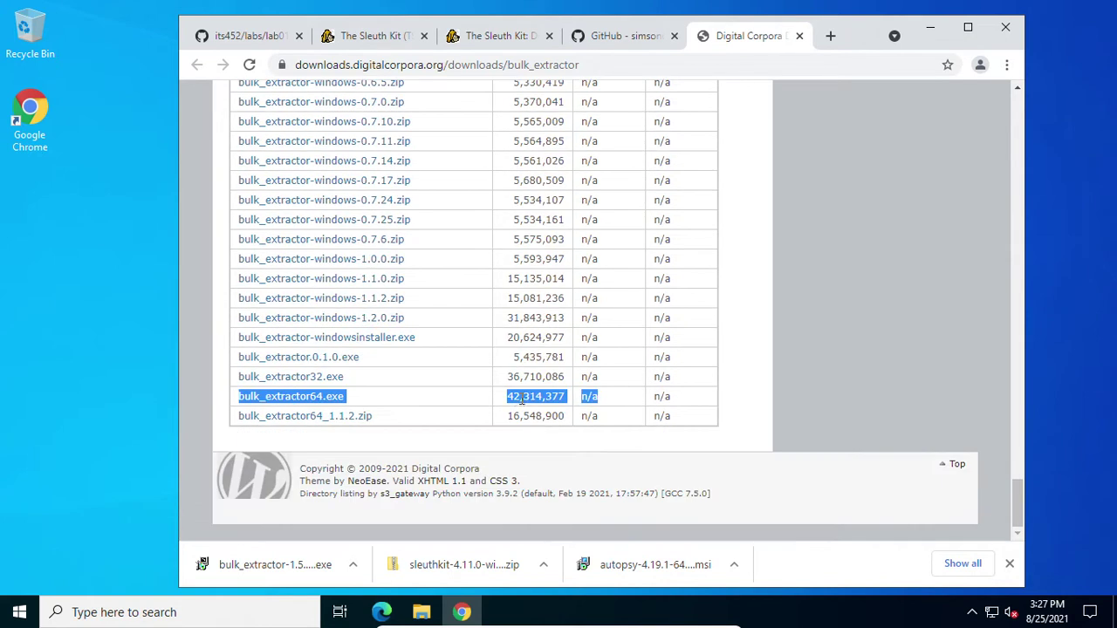
{"action": "left_click", "coordinate": [367, 446]}
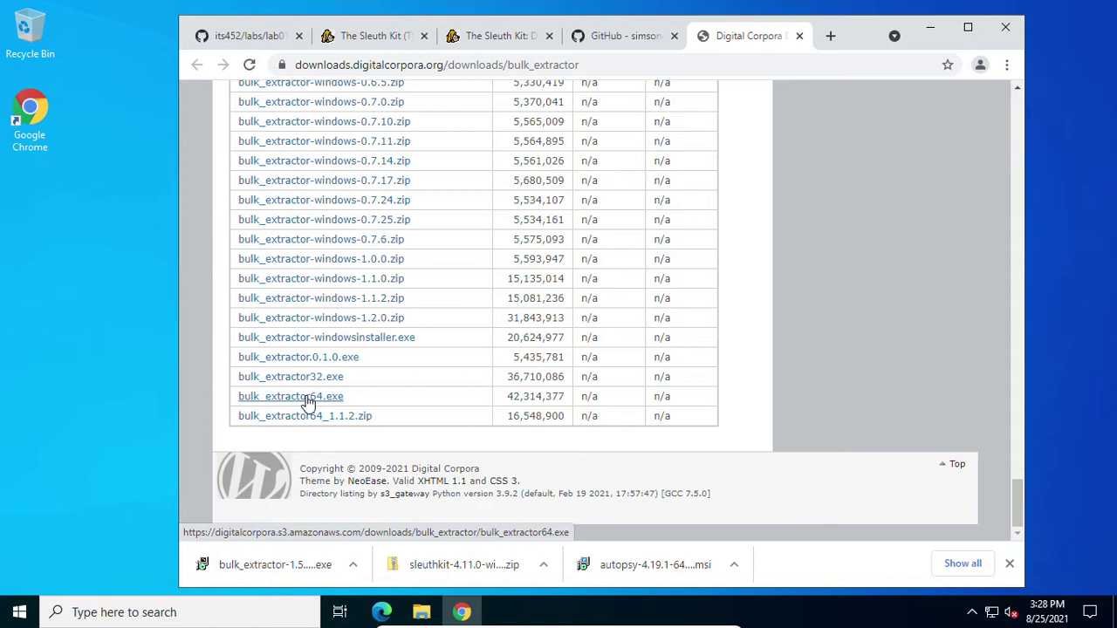
{"action": "left_click", "coordinate": [307, 400]}
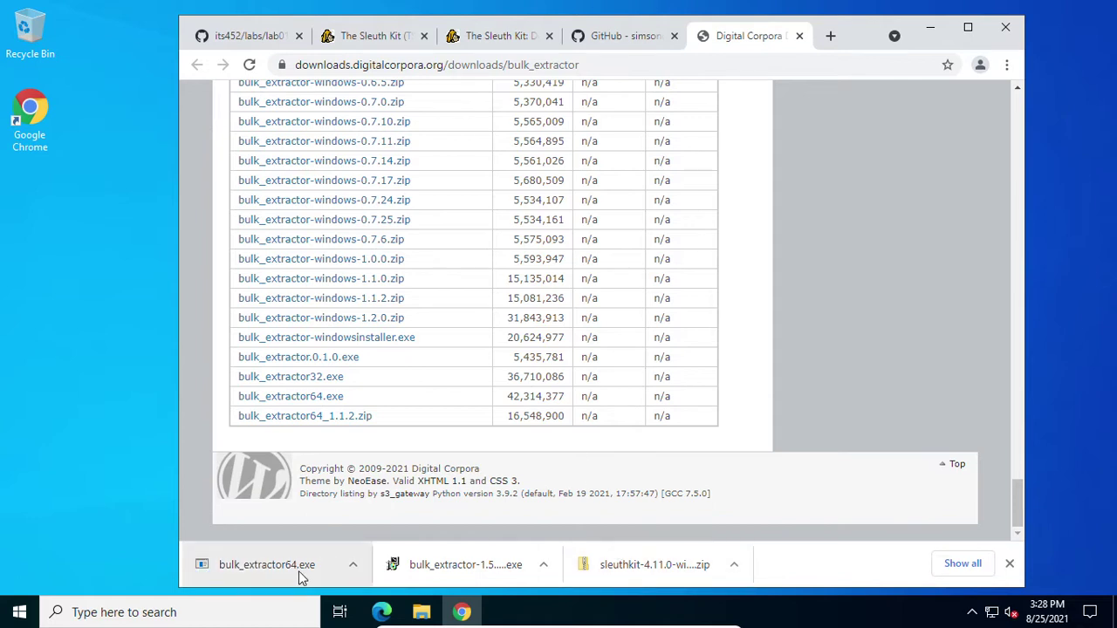
{"action": "left_click", "coordinate": [961, 566]}
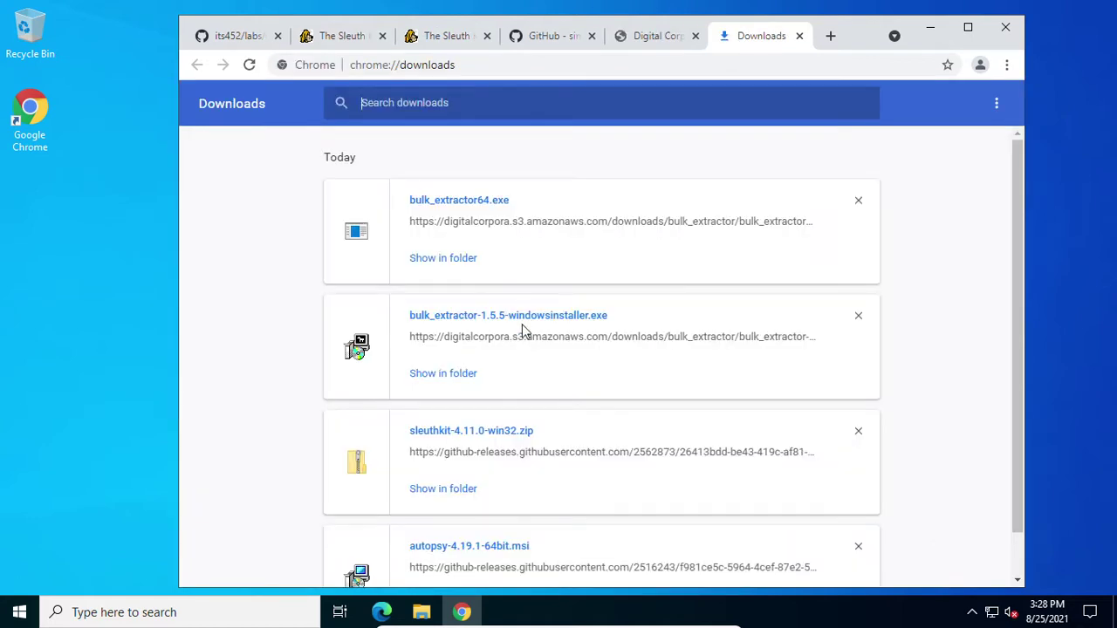
{"action": "scroll", "coordinate": [528, 340], "scroll_direction": "down", "scroll_amount": 1}
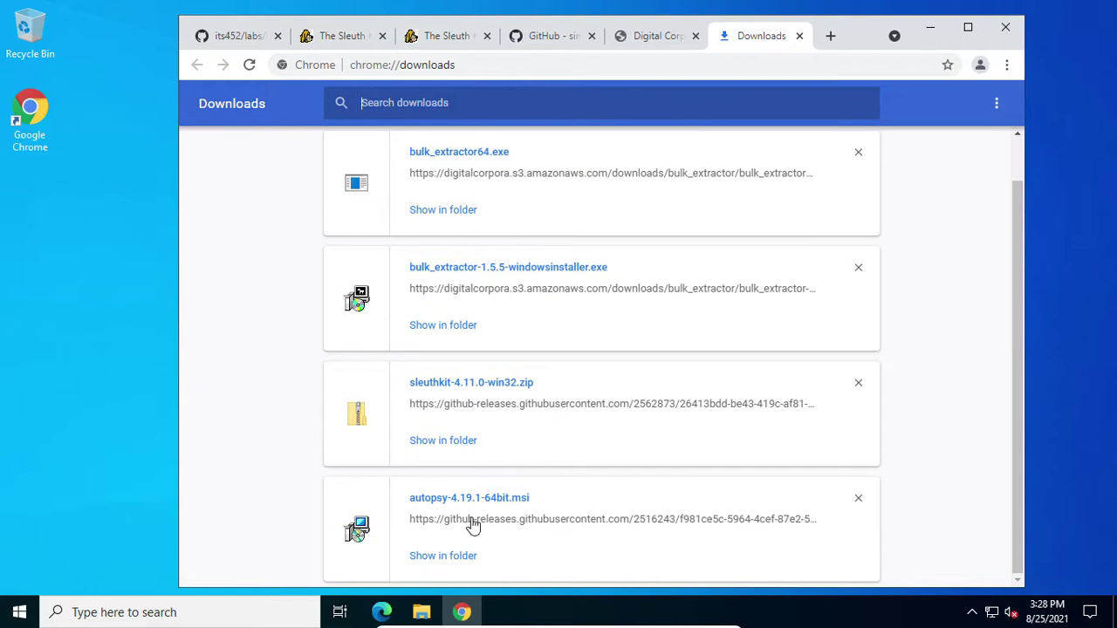
Step: Run autopsy-4.19.1-64bit.msi from the Downloads folder, choosing Run anyway past SmartScreen
{"action": "left_click", "coordinate": [422, 613]}
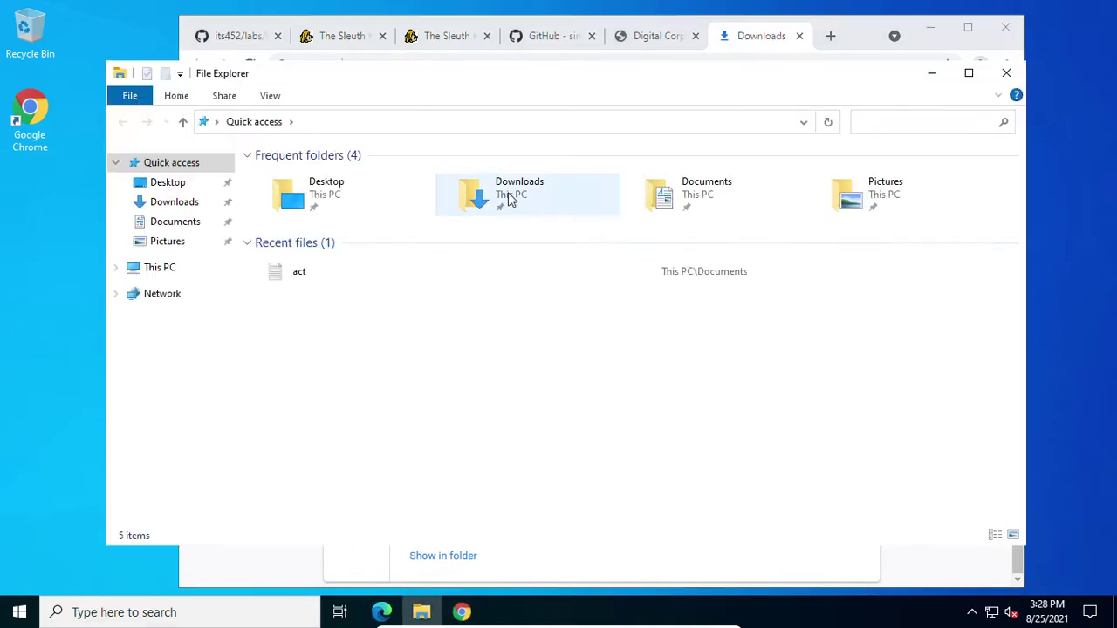
{"action": "double_click", "coordinate": [511, 199]}
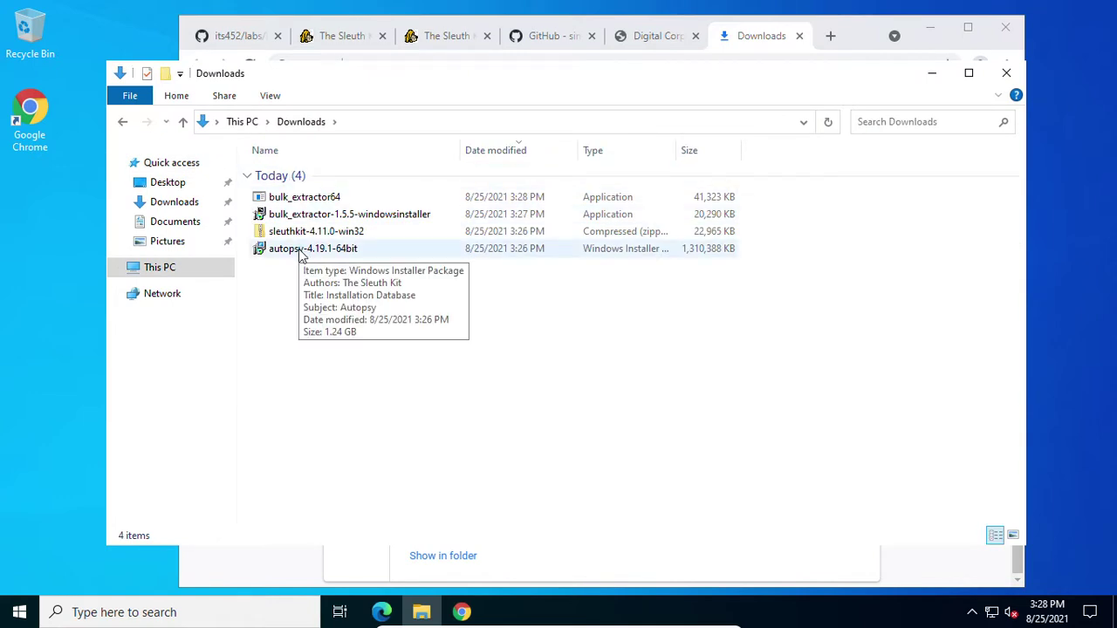
{"action": "double_click", "coordinate": [299, 249]}
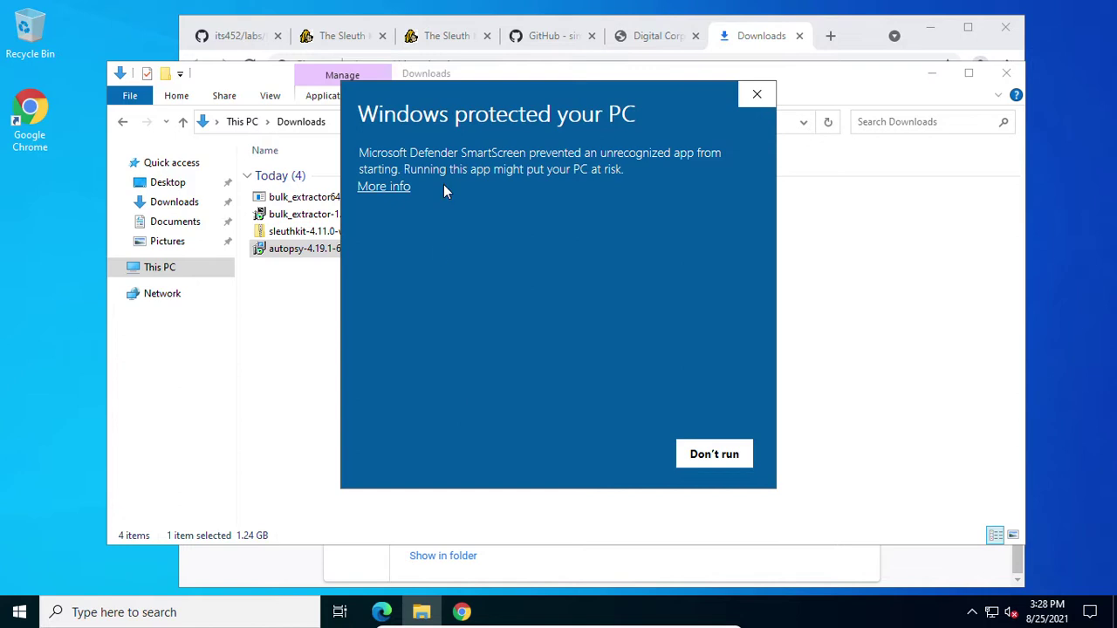
{"action": "left_click", "coordinate": [384, 187]}
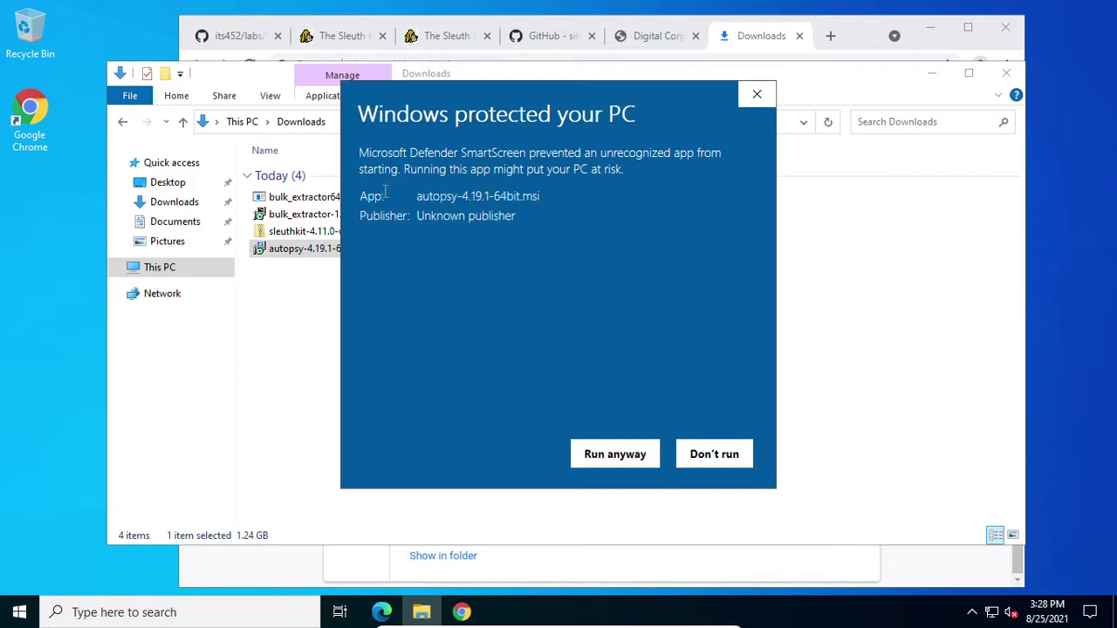
{"action": "left_click", "coordinate": [611, 458]}
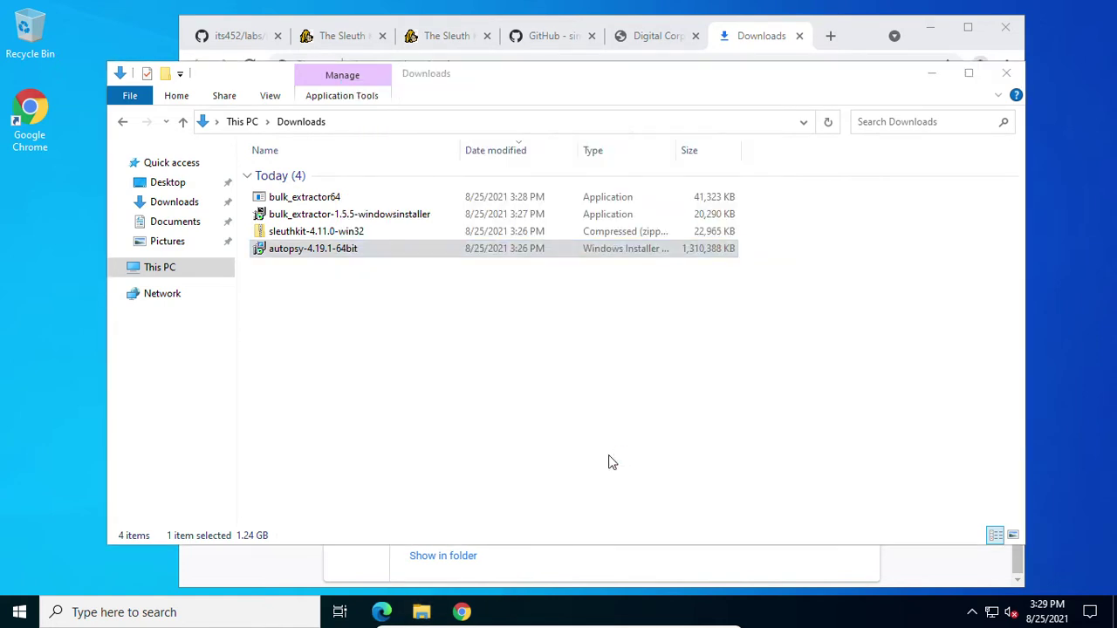
Step: Install Autopsy 4.19.1 to C:\Program Files\Autopsy-4.19.1\ and finish the setup wizard
{"action": "left_click", "coordinate": [642, 434]}
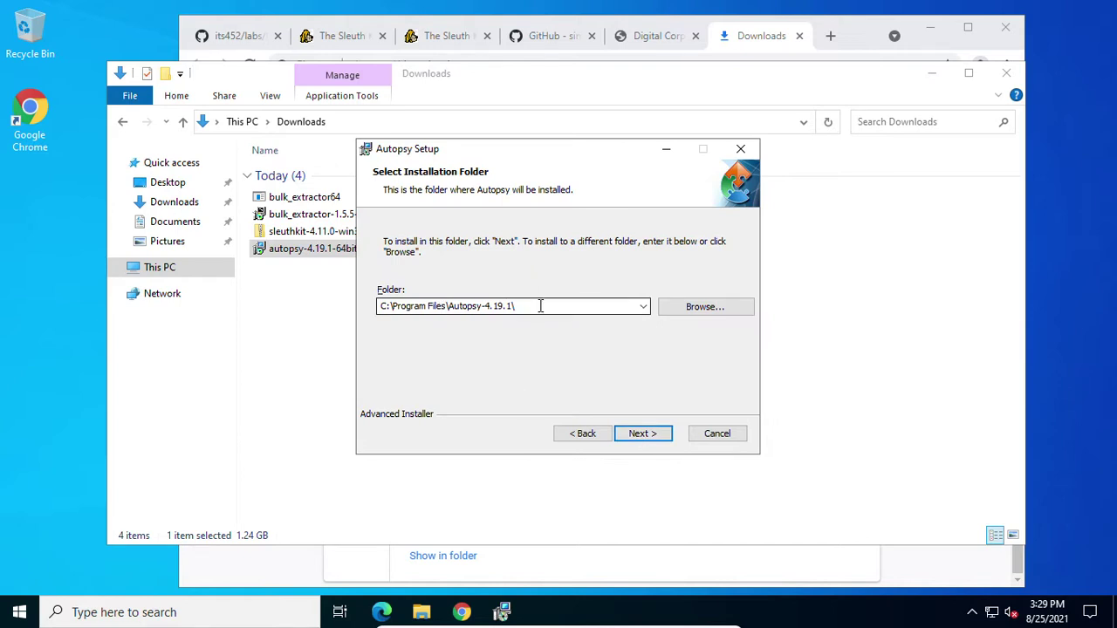
{"action": "left_click", "coordinate": [649, 439]}
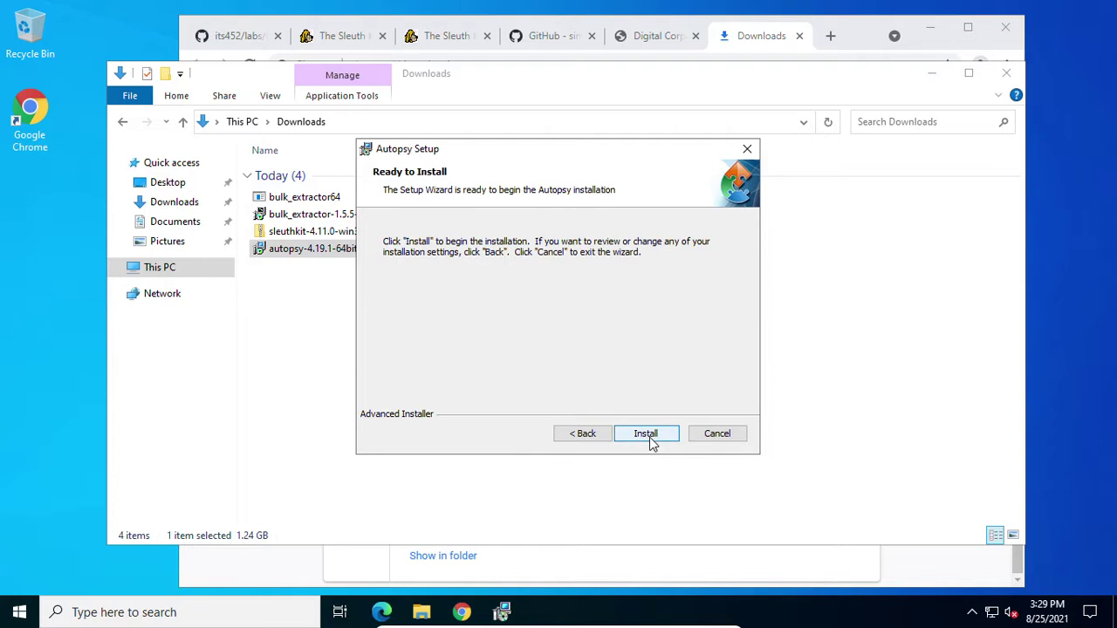
{"action": "left_click", "coordinate": [643, 436]}
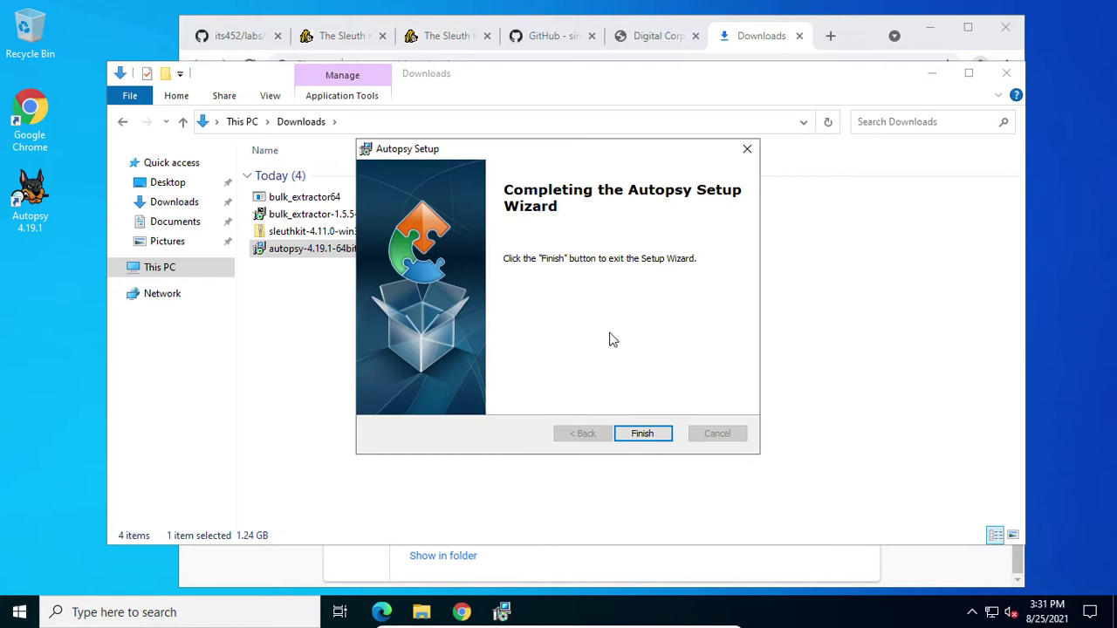
{"action": "left_click", "coordinate": [642, 434]}
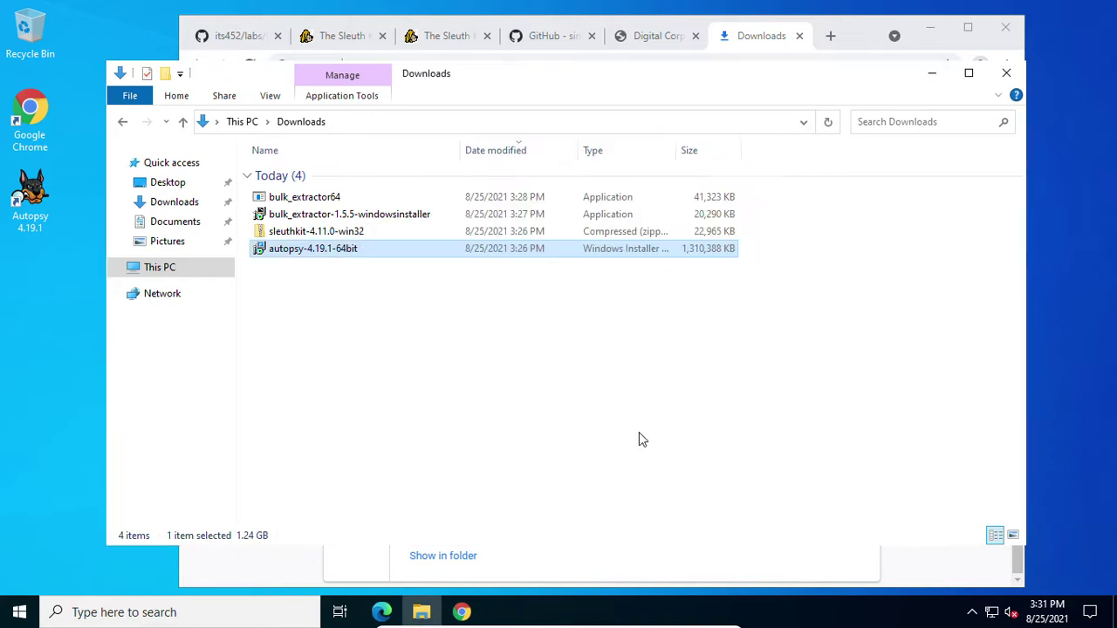
{"action": "left_click", "coordinate": [30, 201]}
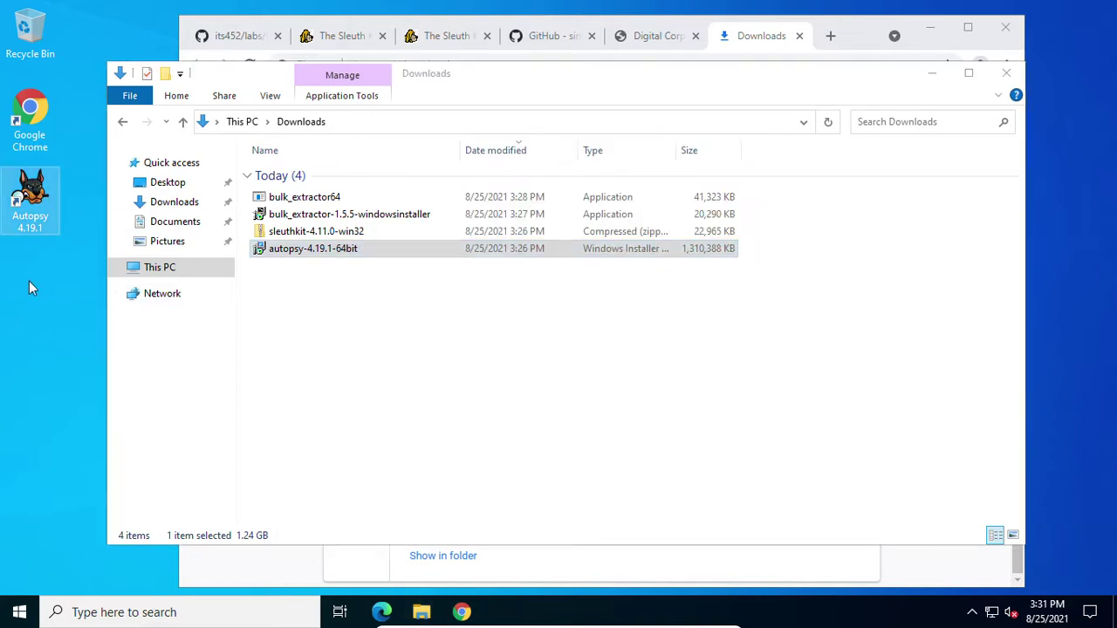
{"action": "double_click", "coordinate": [33, 195]}
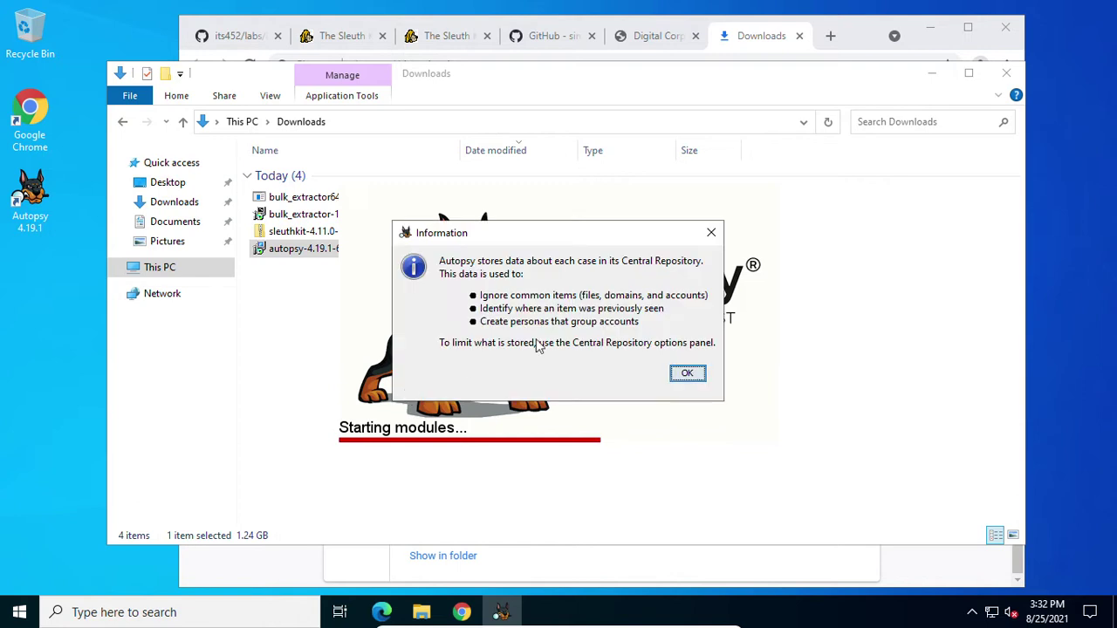
{"action": "left_click", "coordinate": [689, 375]}
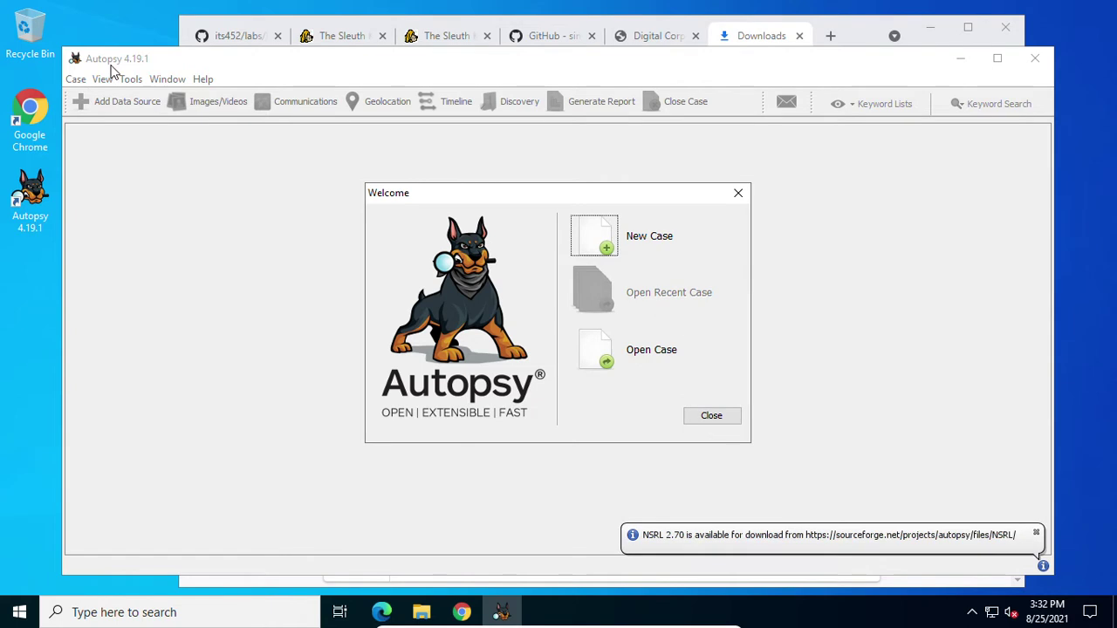
{"action": "left_click", "coordinate": [719, 422]}
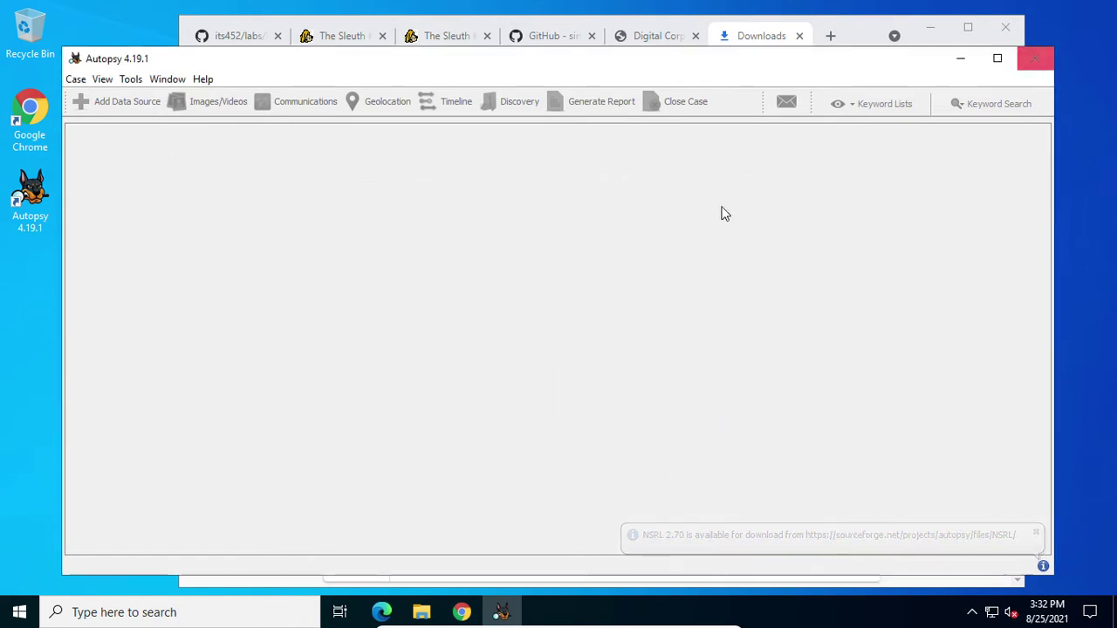
{"action": "left_click", "coordinate": [1034, 61]}
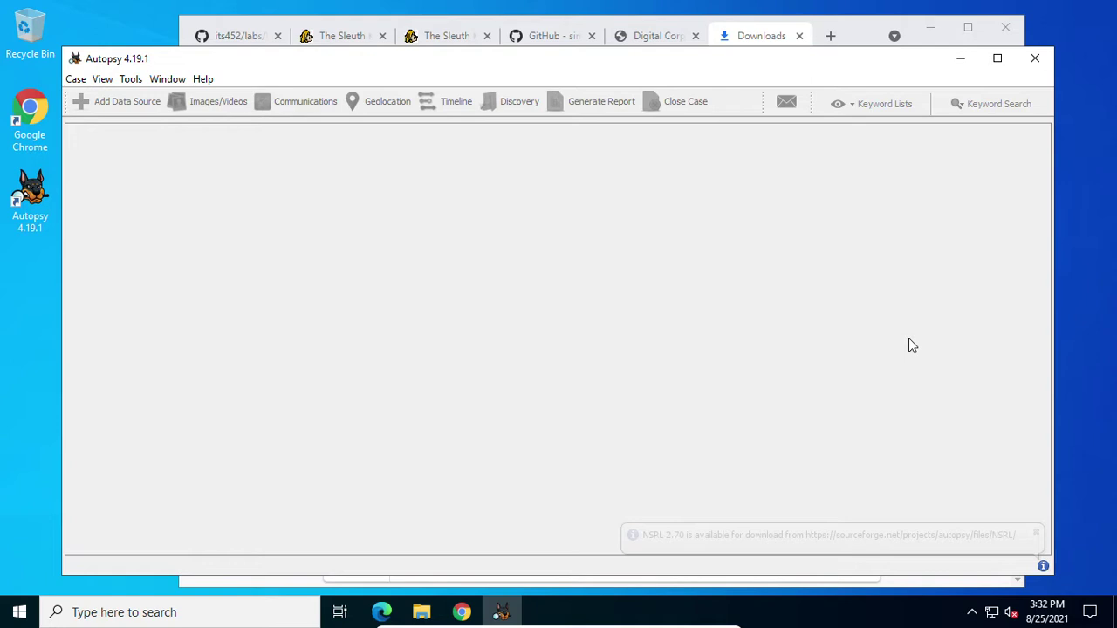
Step: Close Autopsy, select the sleuthkit-4.11.0-win32 zip, and browse to Local Disk (C:)
{"action": "left_click", "coordinate": [1034, 59]}
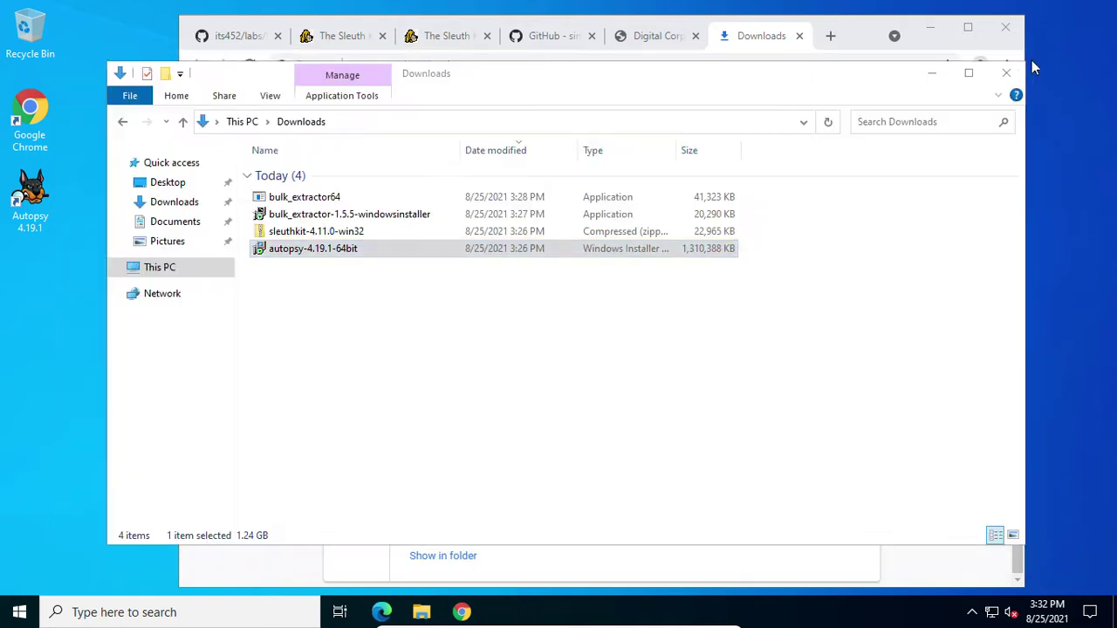
{"action": "left_click", "coordinate": [358, 309]}
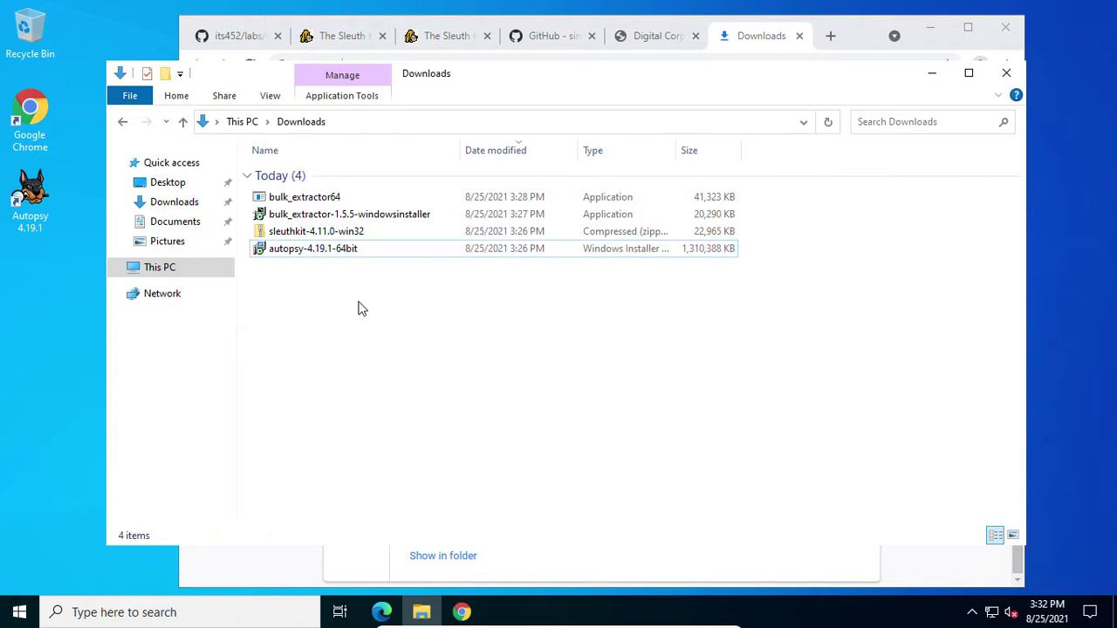
{"action": "left_click", "coordinate": [319, 234]}
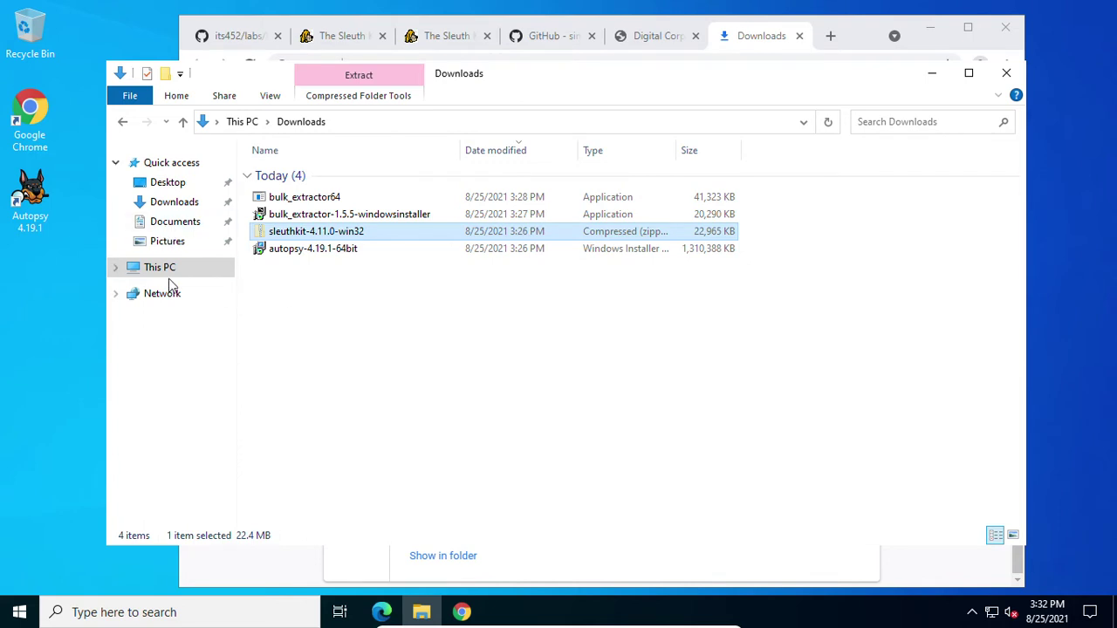
{"action": "left_click", "coordinate": [159, 271]}
{"action": "double_click", "coordinate": [351, 356]}
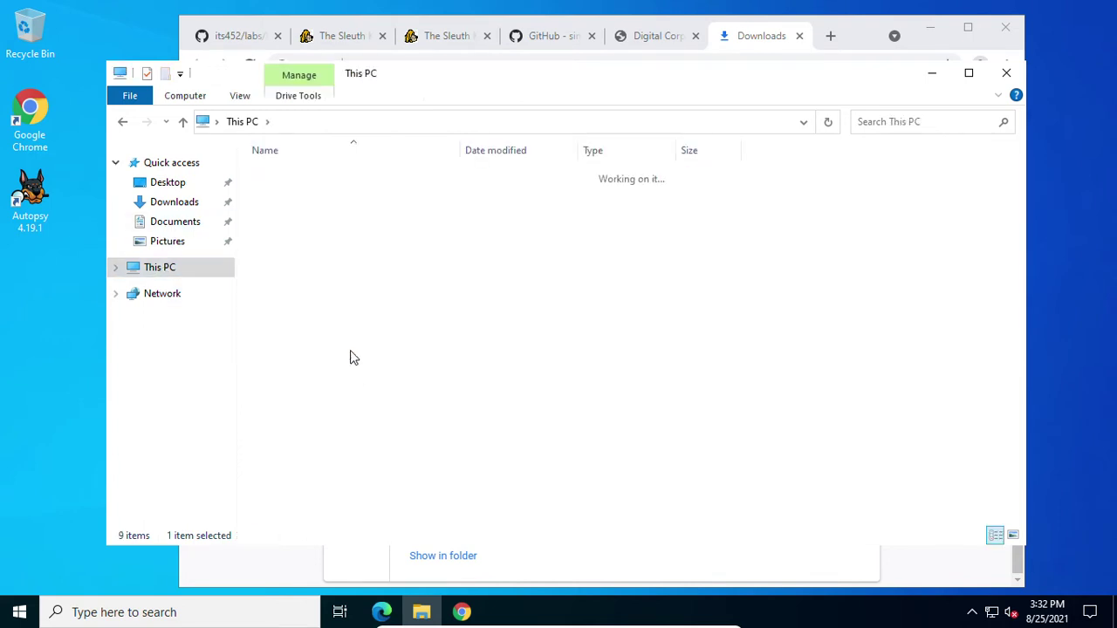
Step: Create a dftools folder on C: and paste the sleuthkit zip into it
{"action": "right_click", "coordinate": [298, 323]}
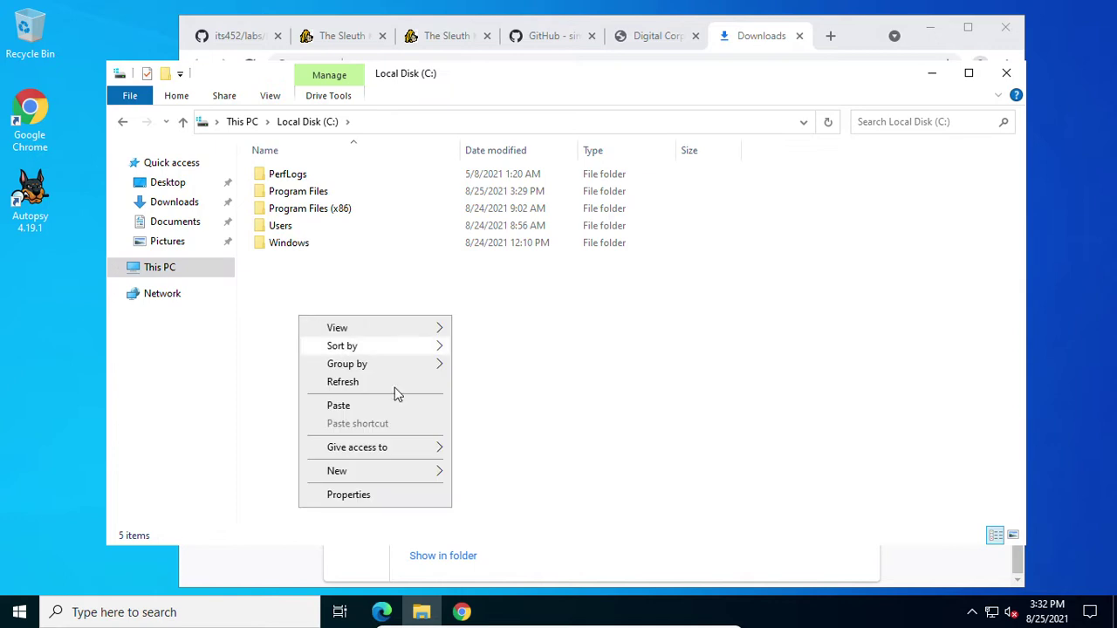
{"action": "mouse_move", "coordinate": [415, 473]}
{"action": "left_click", "coordinate": [487, 473]}
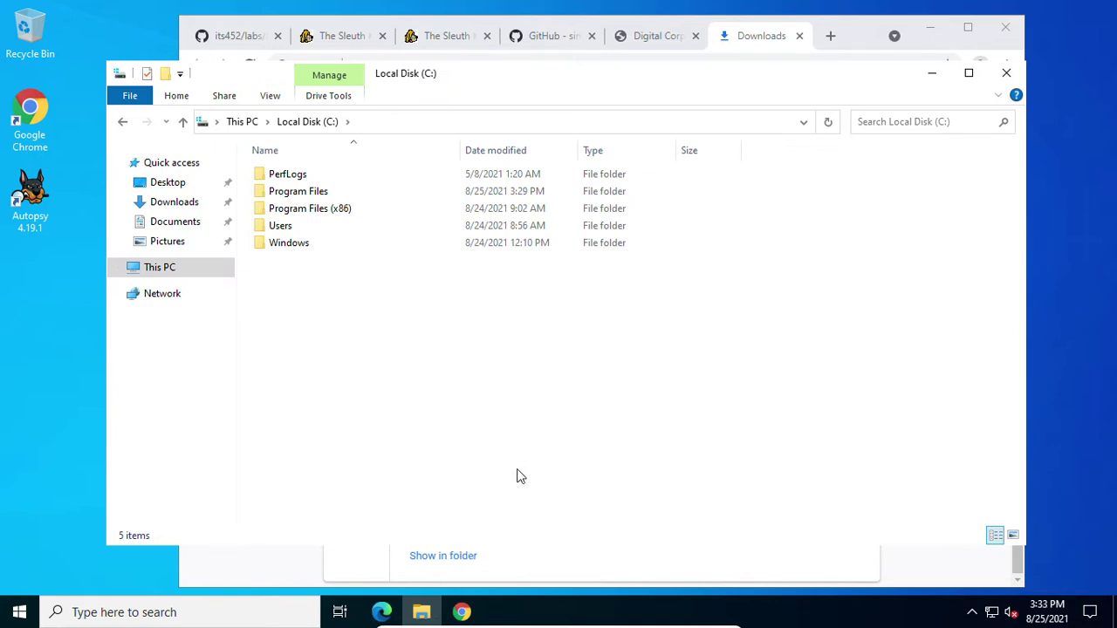
{"action": "type", "text": "dftools"}
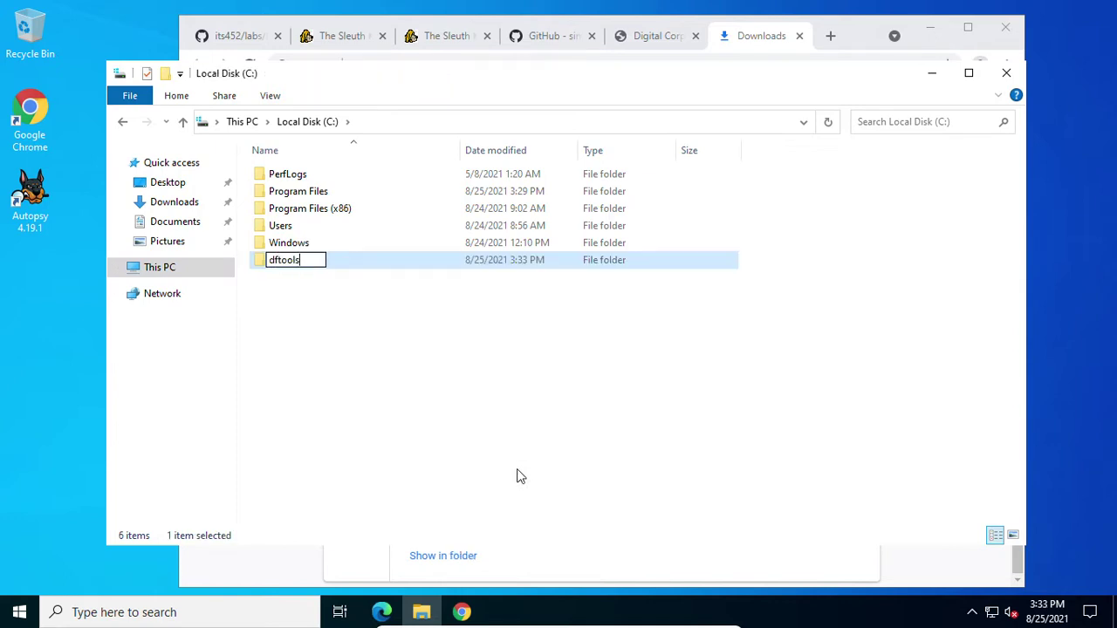
{"action": "key", "text": "Return"}
{"action": "key", "text": "Return"}
{"action": "key", "text": "ctrl+v"}
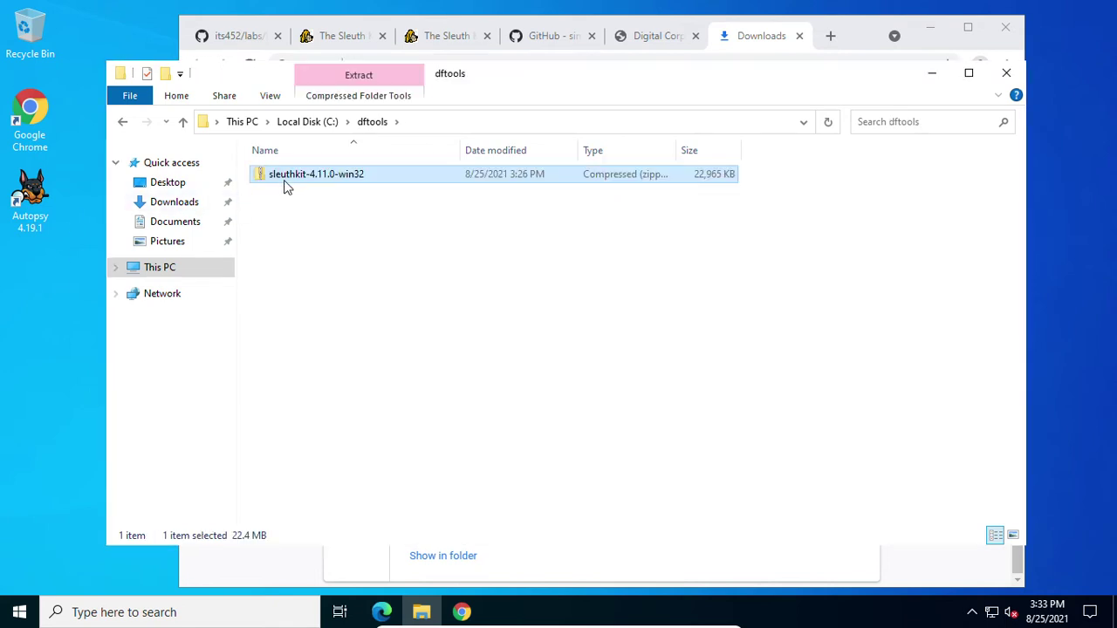
{"action": "right_click", "coordinate": [290, 181]}
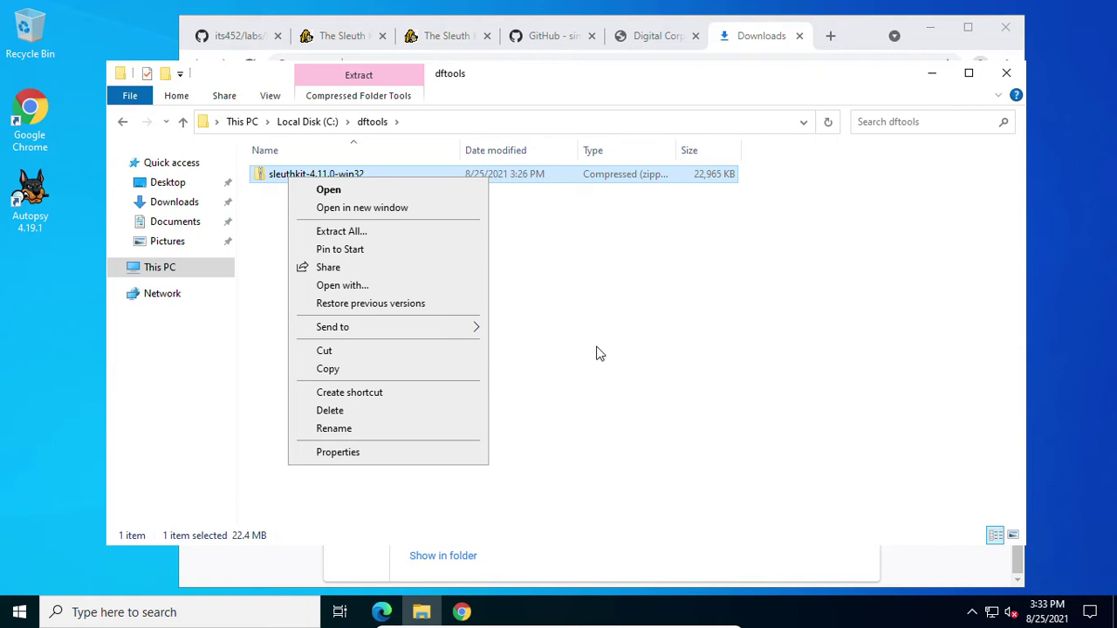
{"action": "left_click", "coordinate": [596, 353]}
Step: Search the web for 7z and download the 64-bit installer 7z1900-x64.exe from 7-zip.org
{"action": "left_click", "coordinate": [830, 36]}
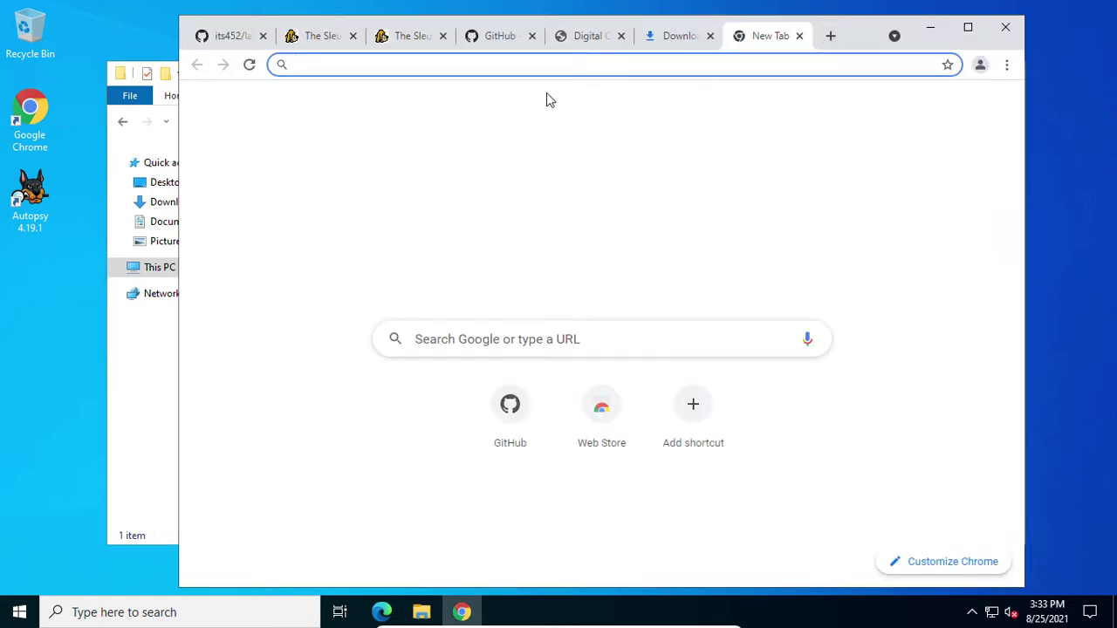
{"action": "type", "text": "7z"}
{"action": "key", "text": "Return"}
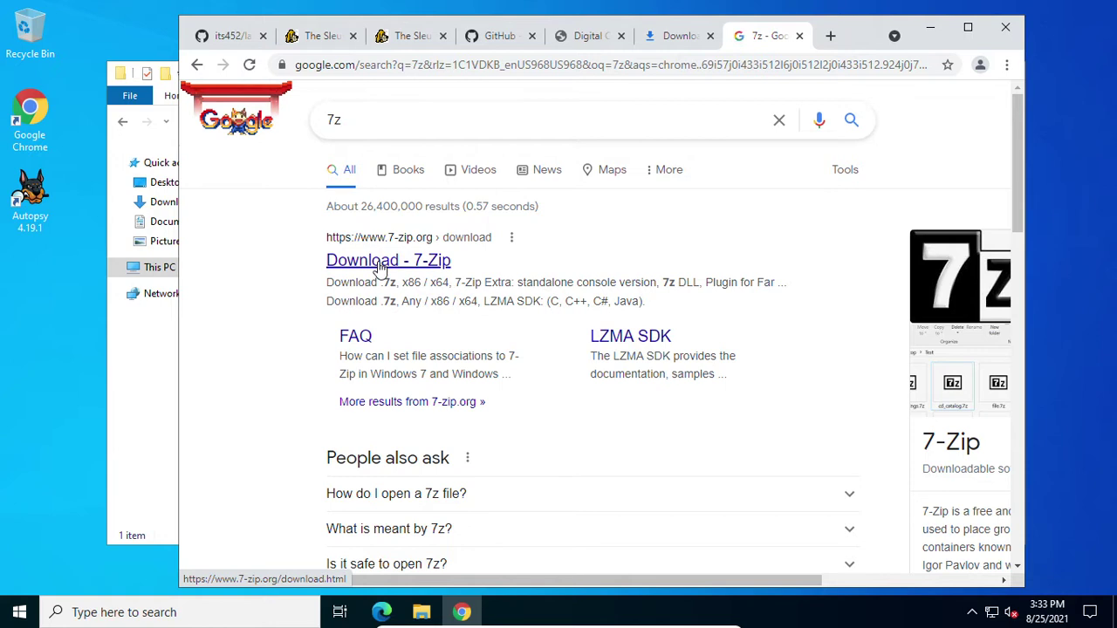
{"action": "left_click", "coordinate": [379, 263]}
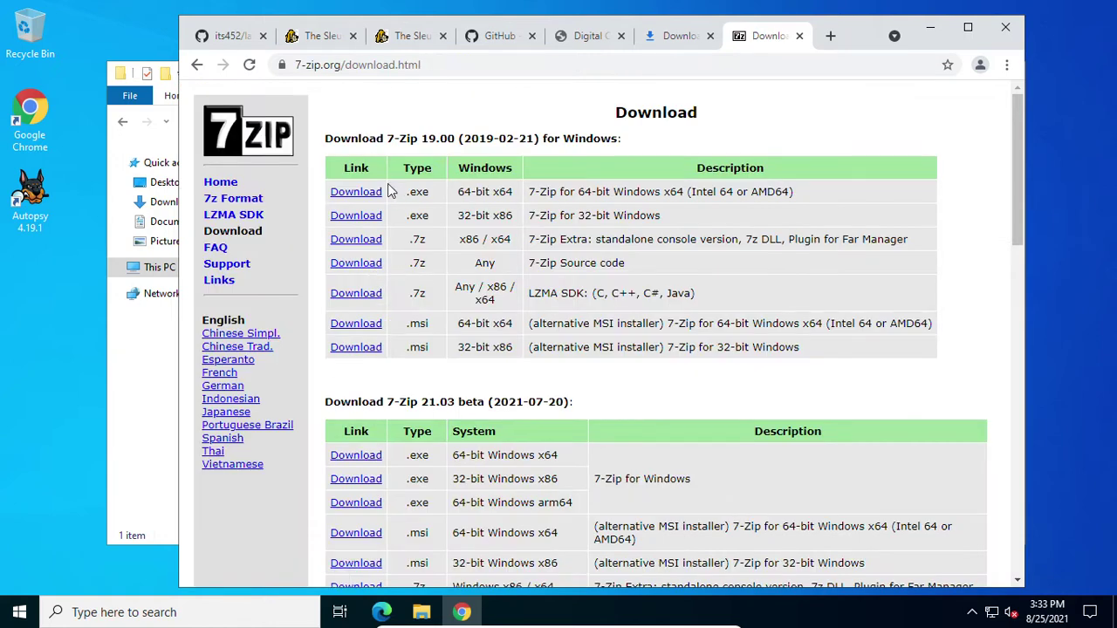
{"action": "left_click", "coordinate": [349, 193]}
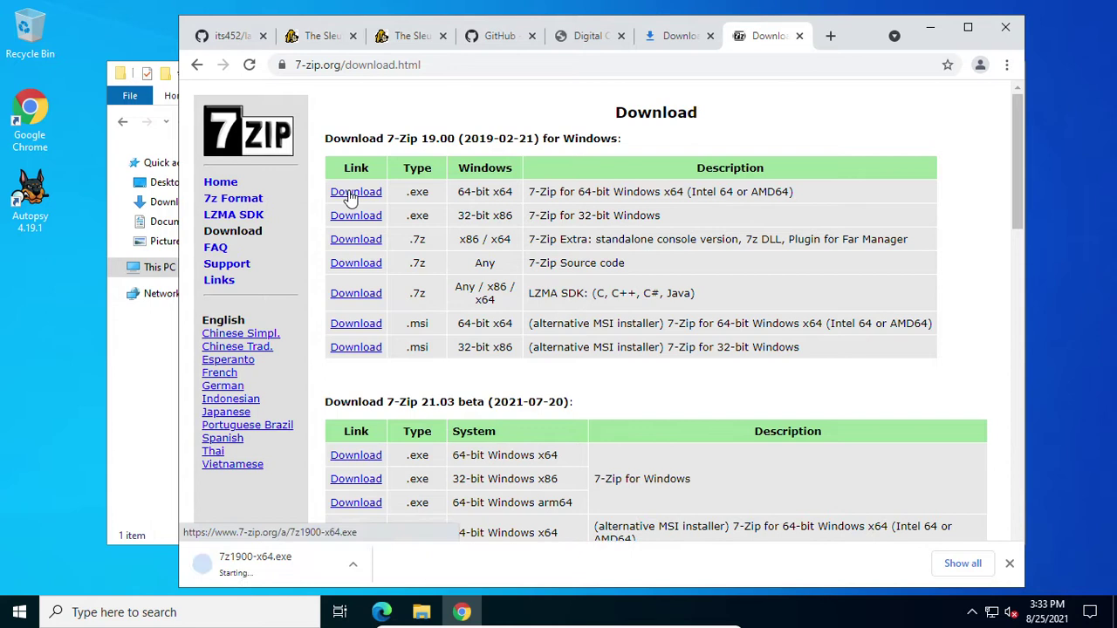
Step: Install 7-Zip 19.00 into C:\Program Files\7-Zip and return to the dftools window
{"action": "left_click", "coordinate": [249, 568]}
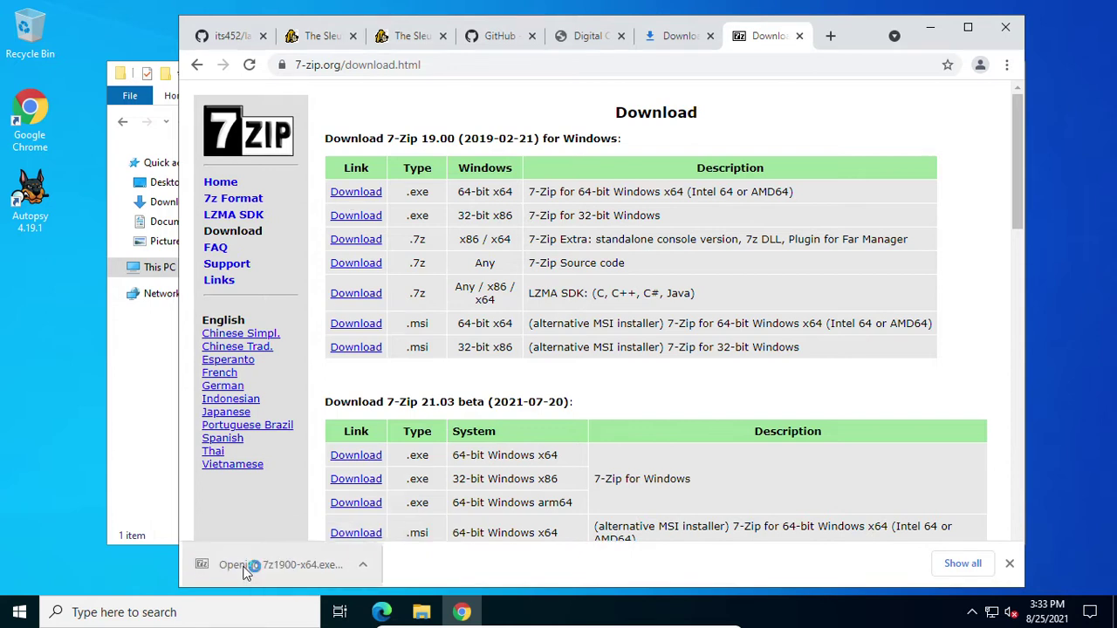
{"action": "left_click", "coordinate": [536, 371]}
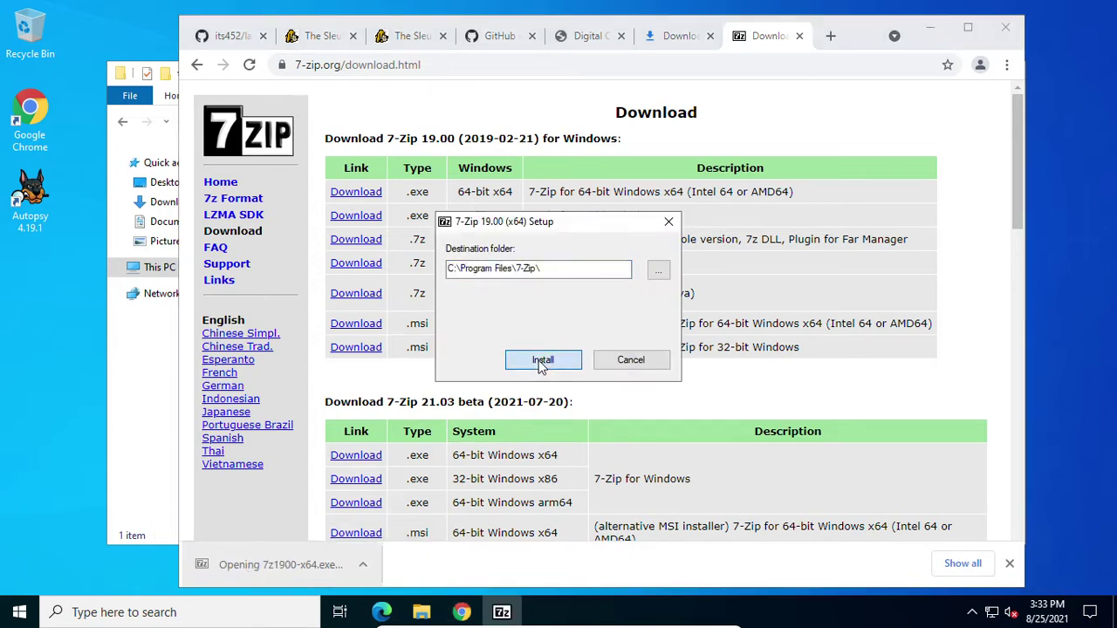
{"action": "left_click", "coordinate": [540, 368]}
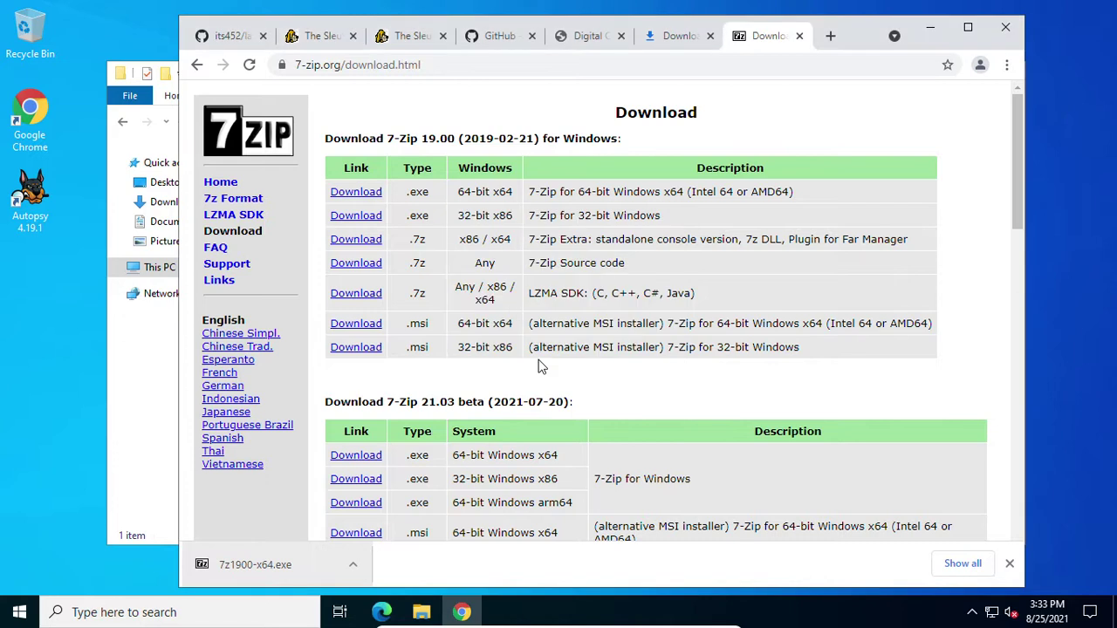
{"action": "left_click", "coordinate": [156, 380]}
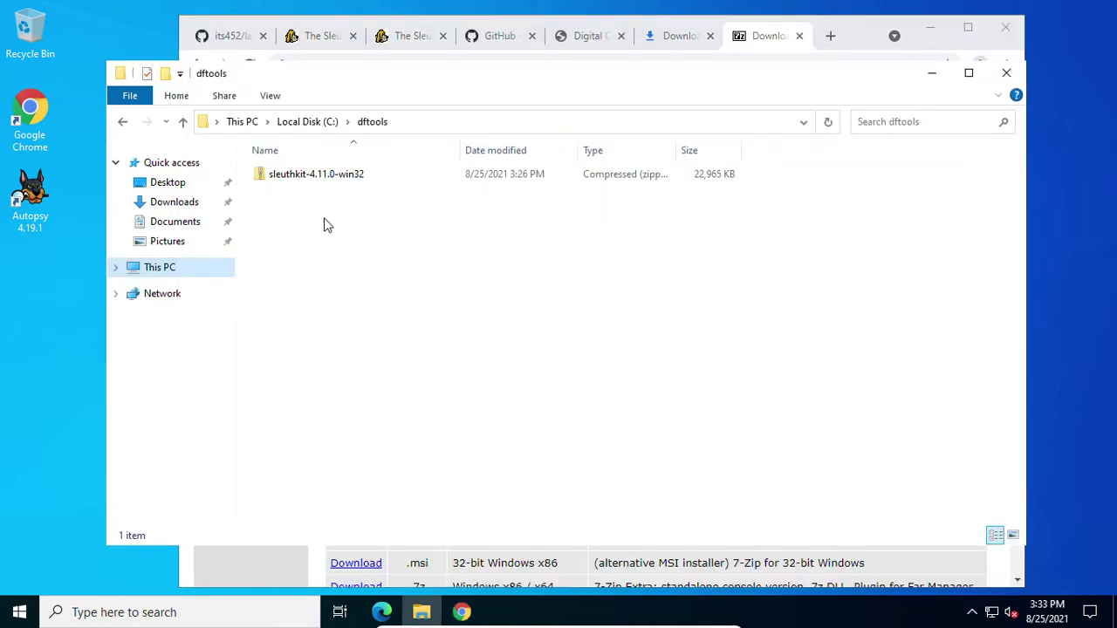
Step: Extract the sleuthkit zip into dftools with 7-Zip Extract Here, then open it and select its inner folder
{"action": "right_click", "coordinate": [312, 174]}
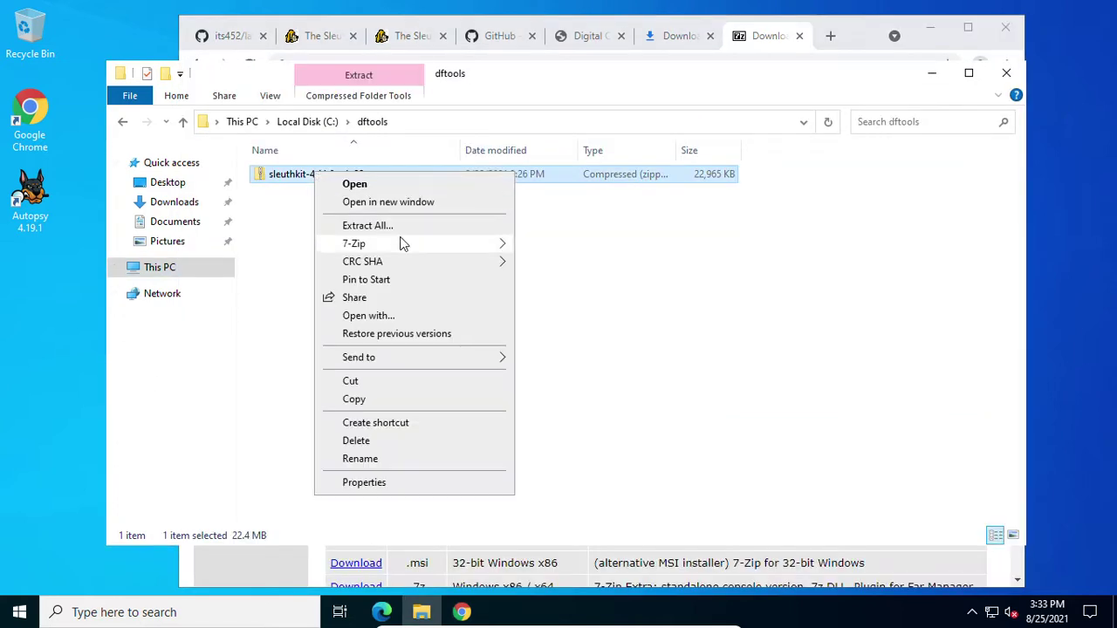
{"action": "mouse_move", "coordinate": [404, 243]}
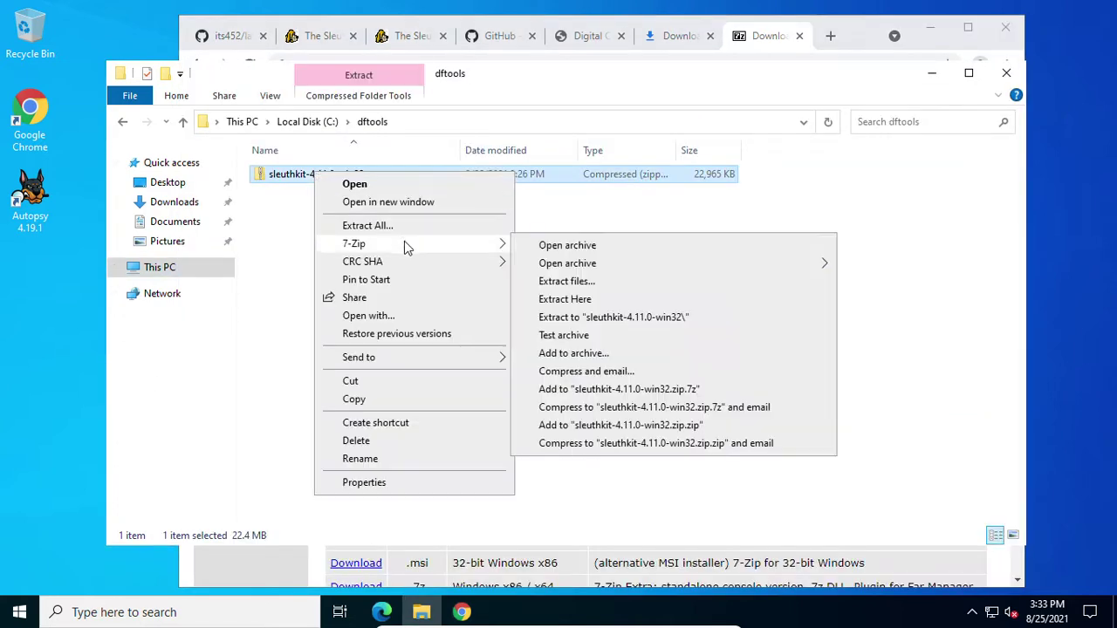
{"action": "left_click", "coordinate": [615, 300]}
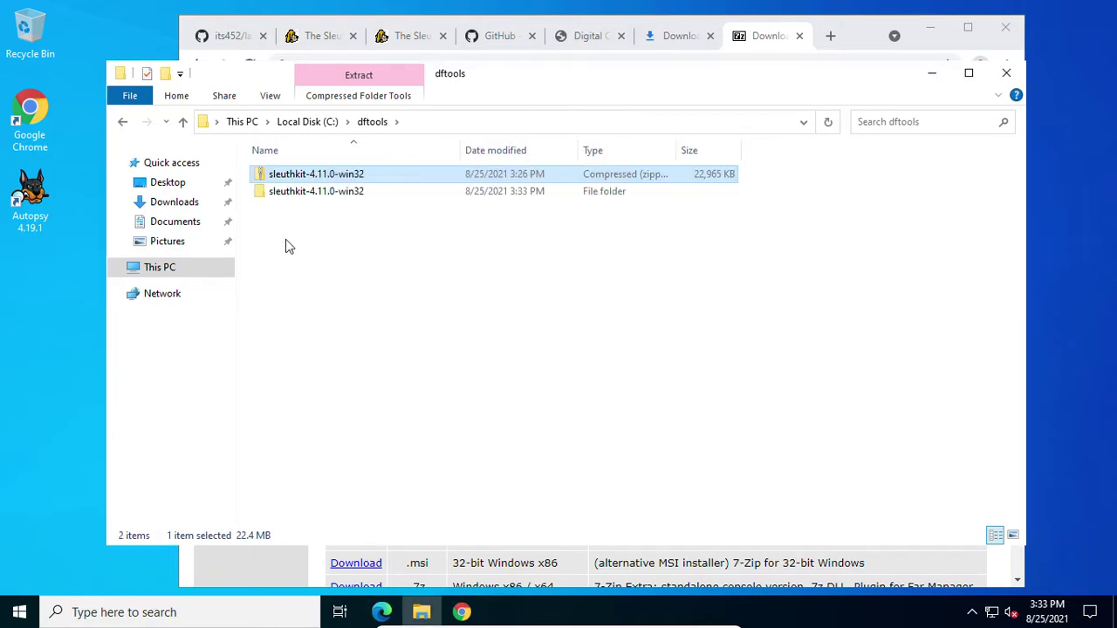
{"action": "double_click", "coordinate": [296, 199]}
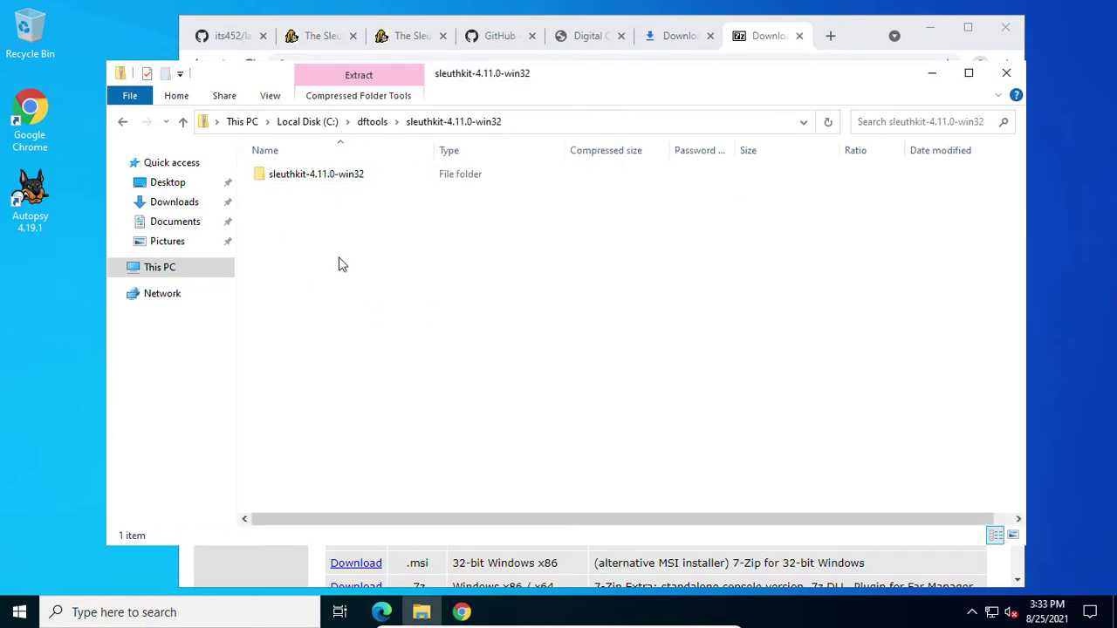
{"action": "left_click", "coordinate": [304, 180]}
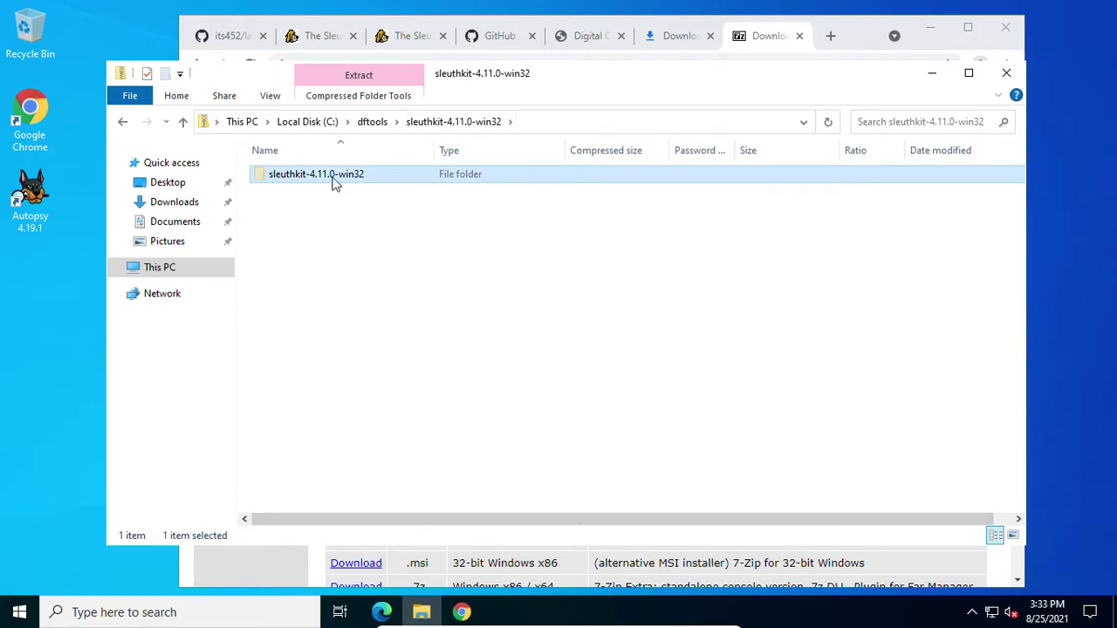
Step: Move the zip's sleuthkit-4.11.0-win32 folder into dftools, replacing the 84 same-named files
{"action": "left_click", "coordinate": [372, 123]}
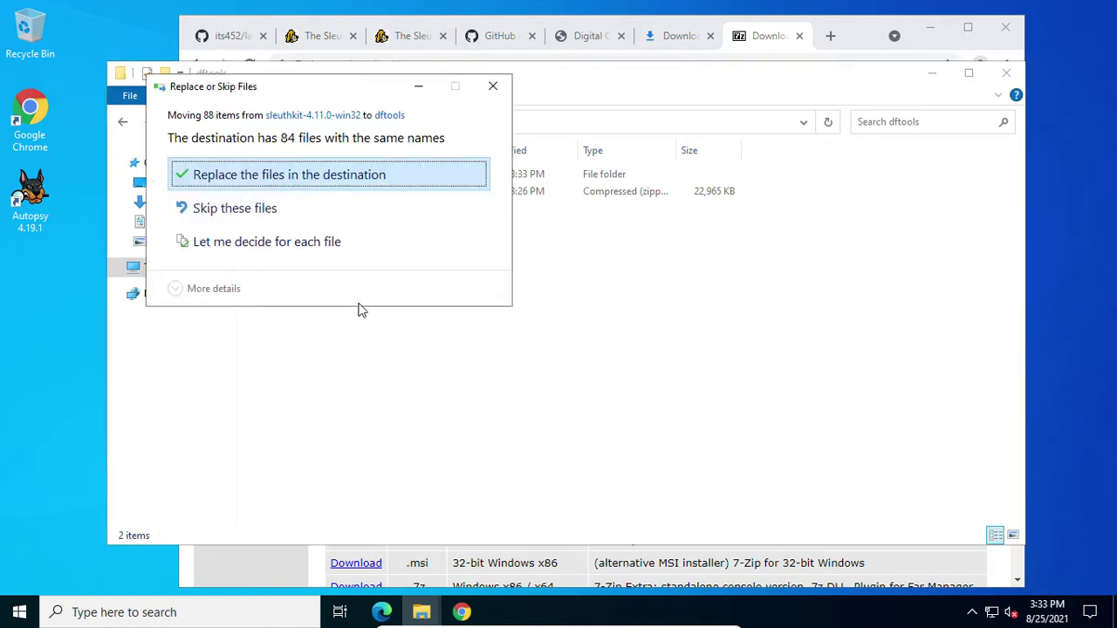
{"action": "left_click", "coordinate": [263, 178]}
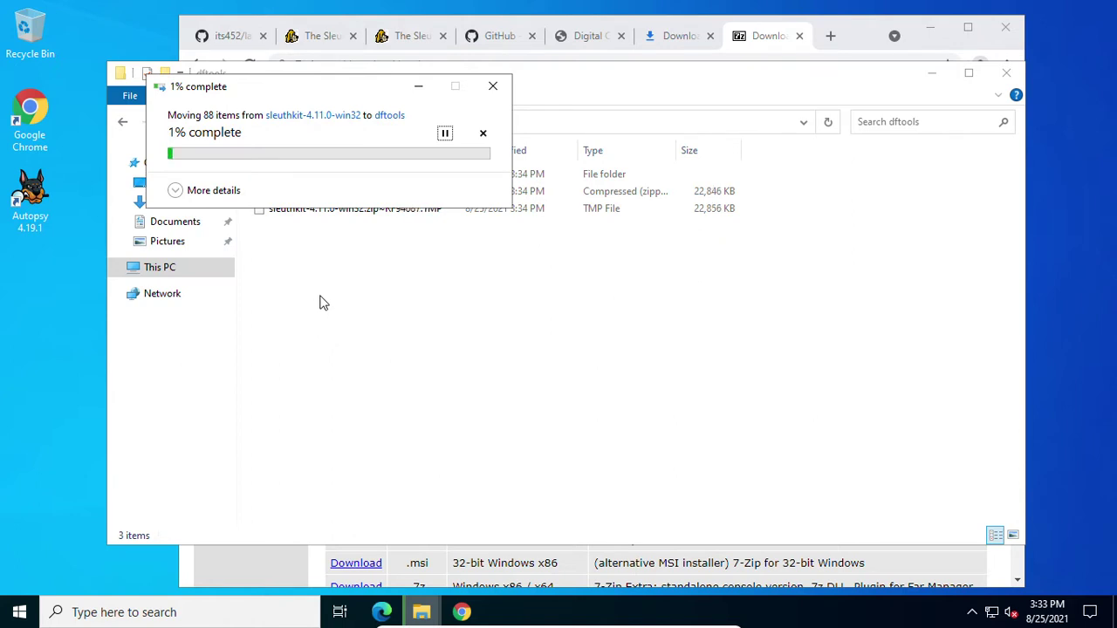
{"action": "left_click_drag", "start_coordinate": [294, 92], "coordinate": [453, 224]}
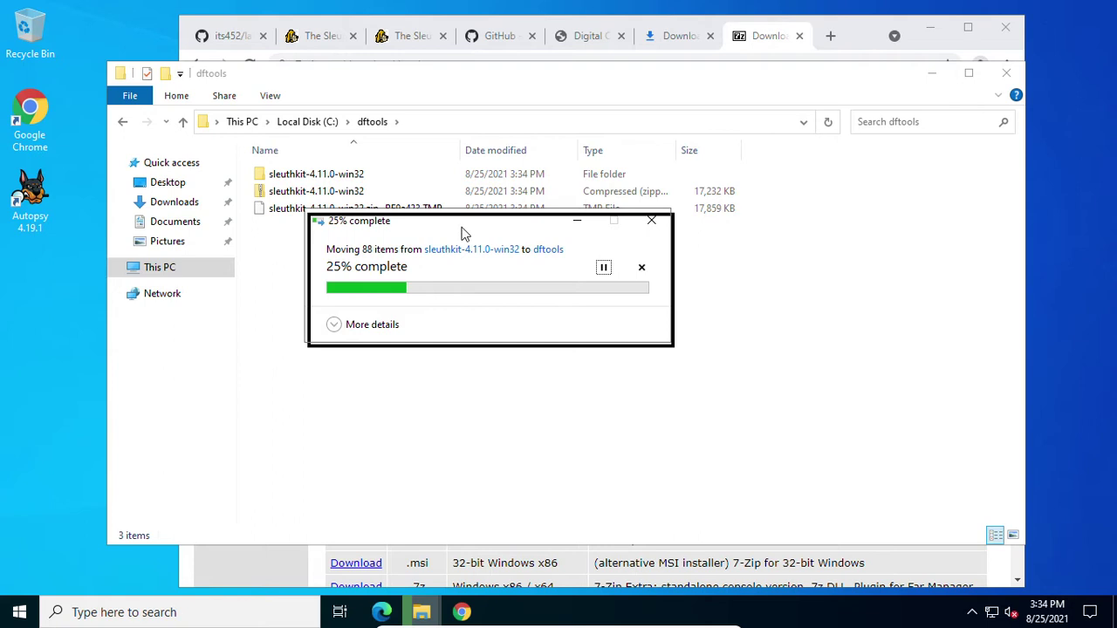
{"action": "left_click_drag", "start_coordinate": [460, 228], "coordinate": [471, 271]}
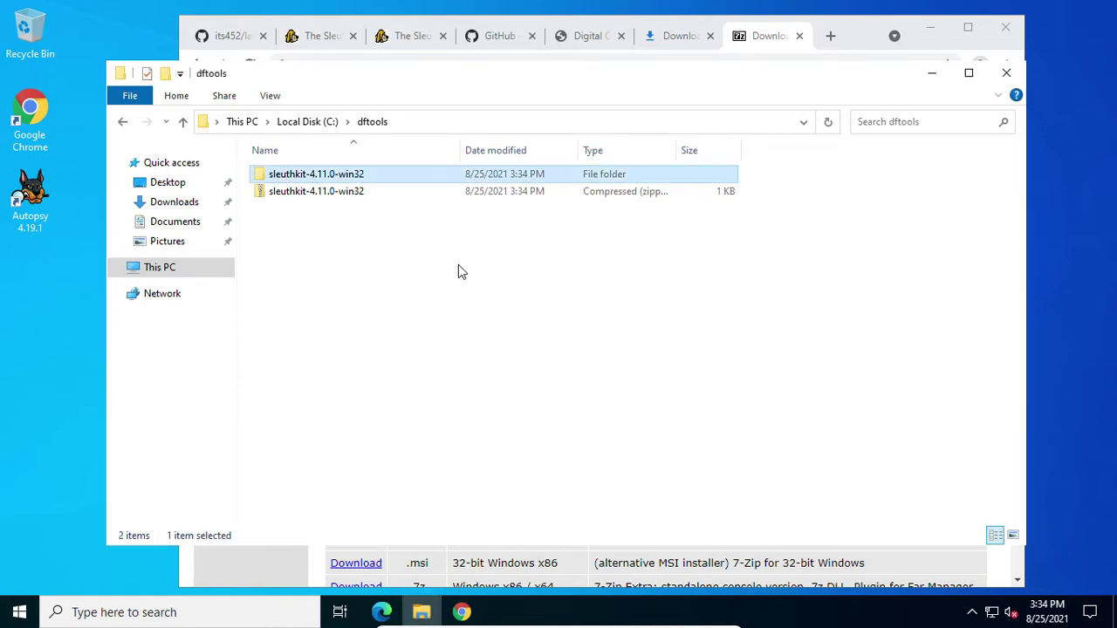
Step: Open sleuthkit-4.11.0-win32\bin and scroll through its 77 tool files
{"action": "left_click", "coordinate": [361, 274]}
{"action": "double_click", "coordinate": [349, 175]}
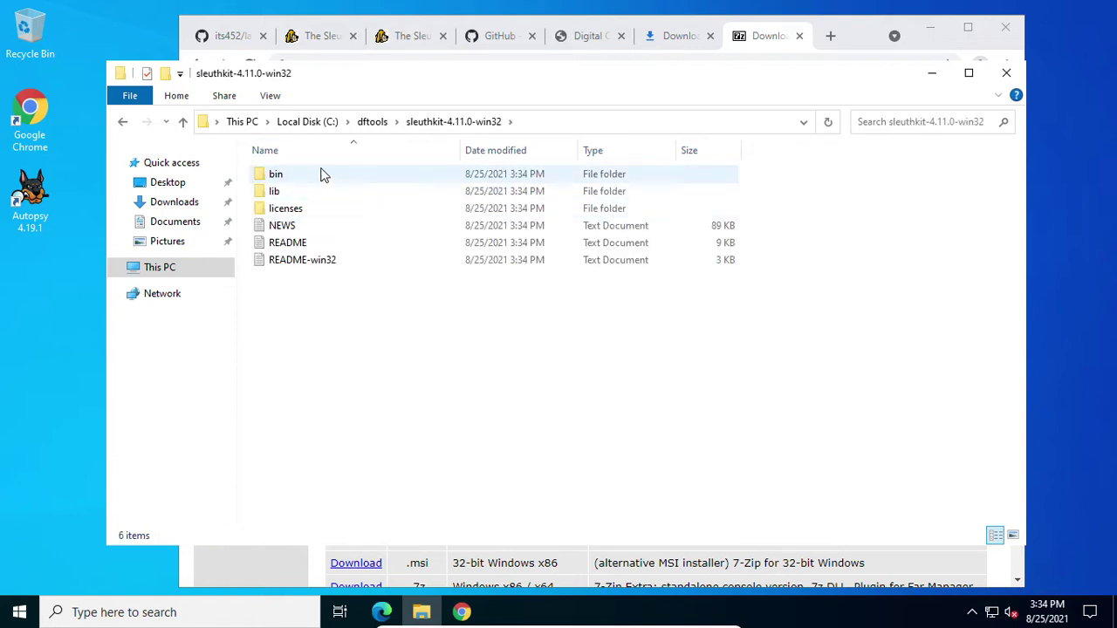
{"action": "double_click", "coordinate": [326, 177]}
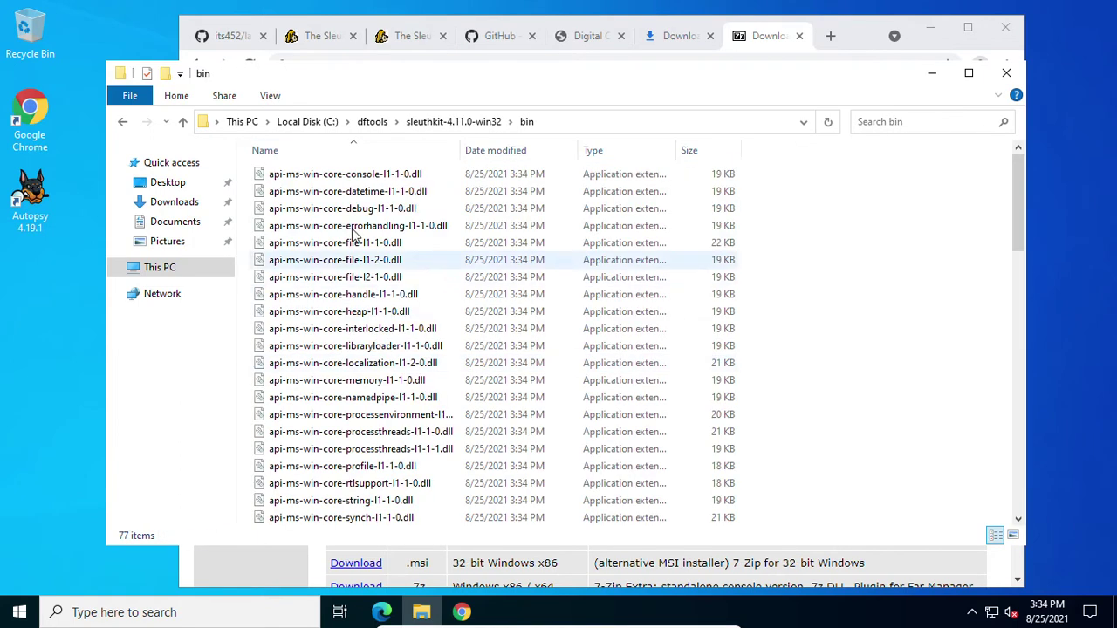
{"action": "scroll", "coordinate": [486, 388], "scroll_direction": "down", "scroll_amount": 15}
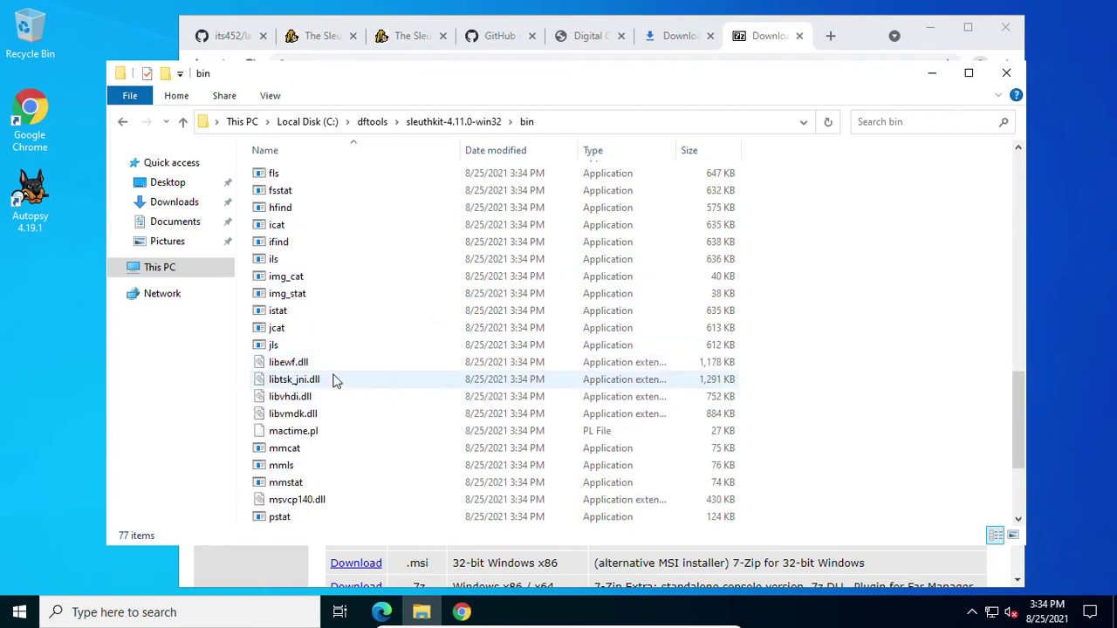
{"action": "scroll", "coordinate": [349, 357], "scroll_direction": "down", "scroll_amount": 2}
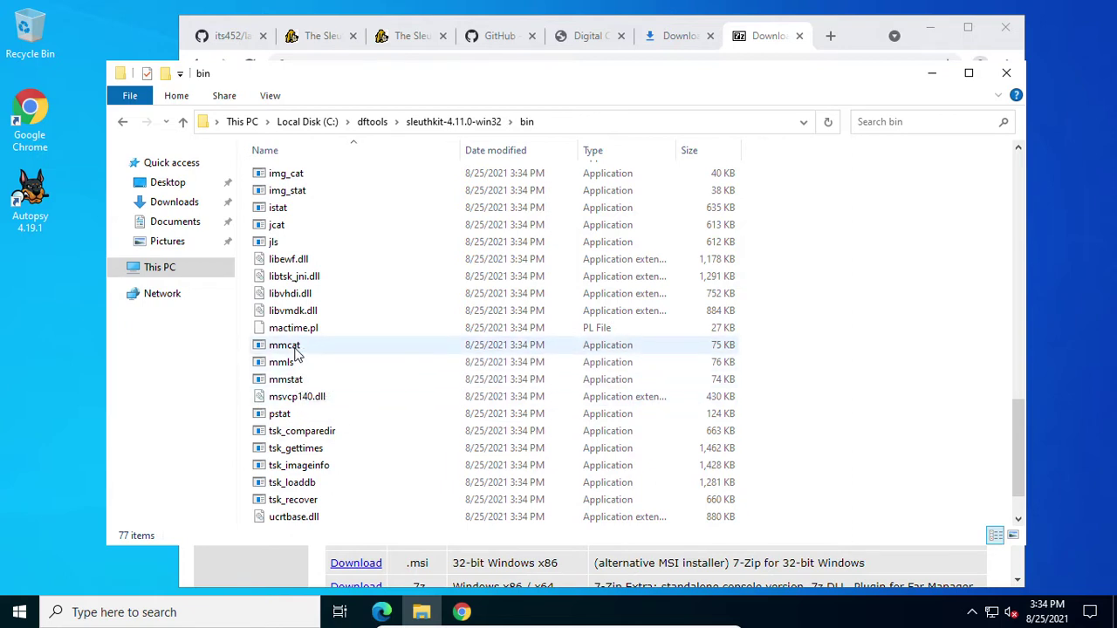
{"action": "scroll", "coordinate": [421, 438], "scroll_direction": "up", "scroll_amount": 15}
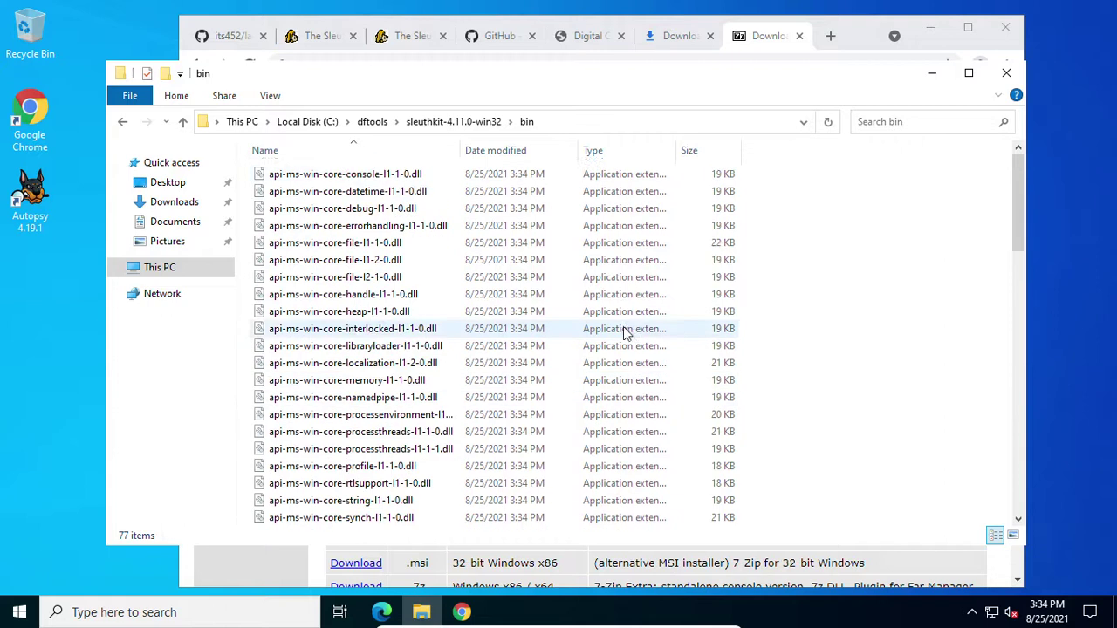
Step: Return to dftools, reopen the bin folder, and select its path C:\dftools\sleuthkit-4.11.0-win32\bin
{"action": "left_click", "coordinate": [375, 123]}
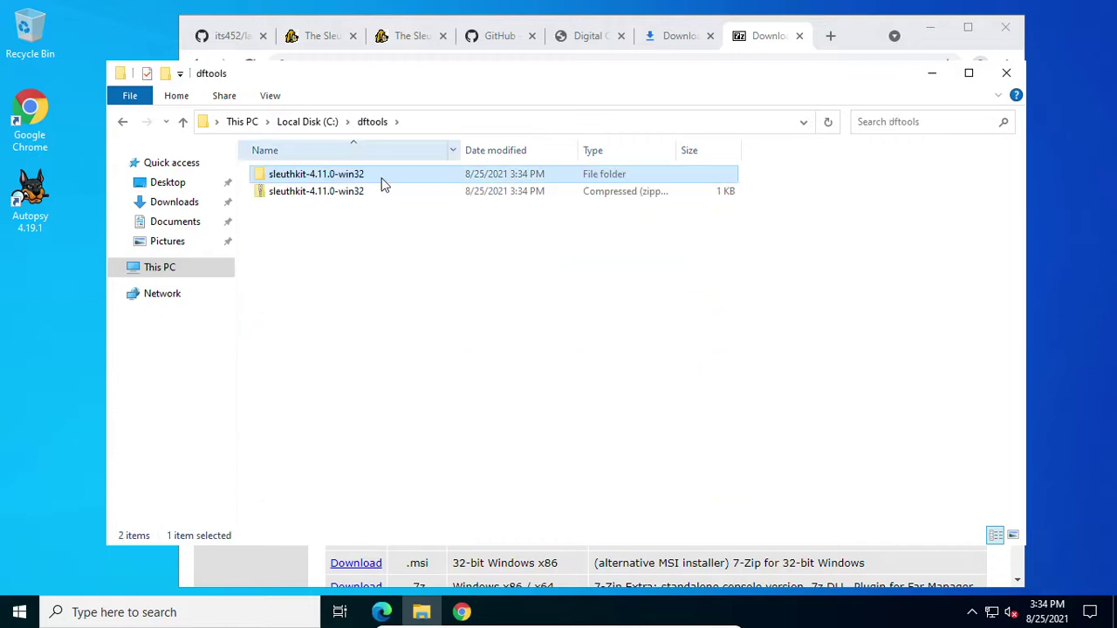
{"action": "left_click", "coordinate": [310, 285]}
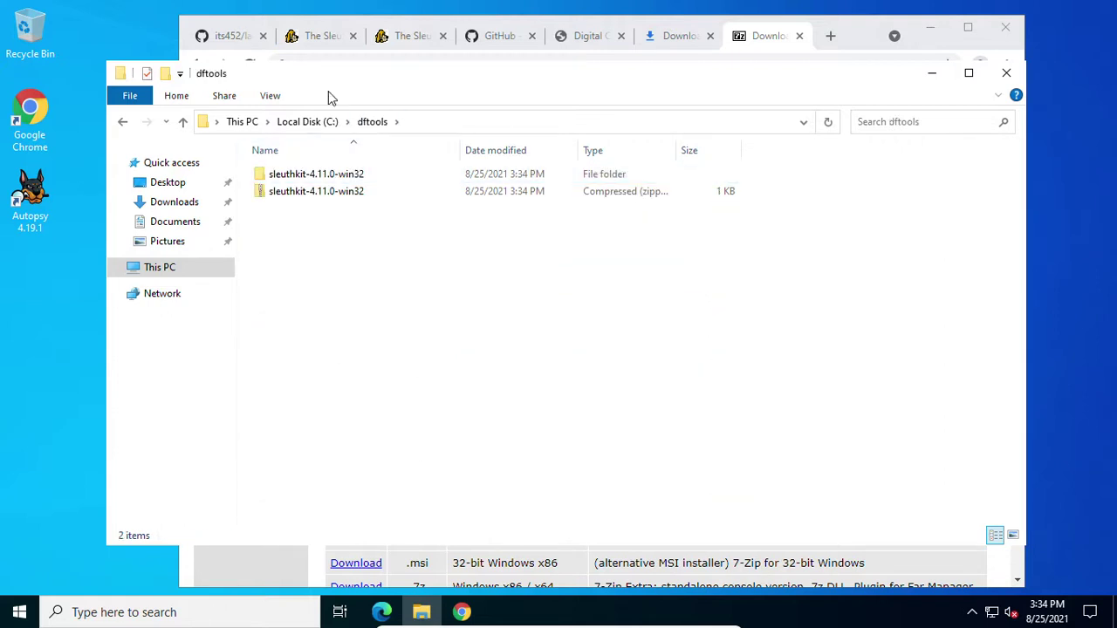
{"action": "left_click_drag", "start_coordinate": [328, 84], "coordinate": [382, 90]}
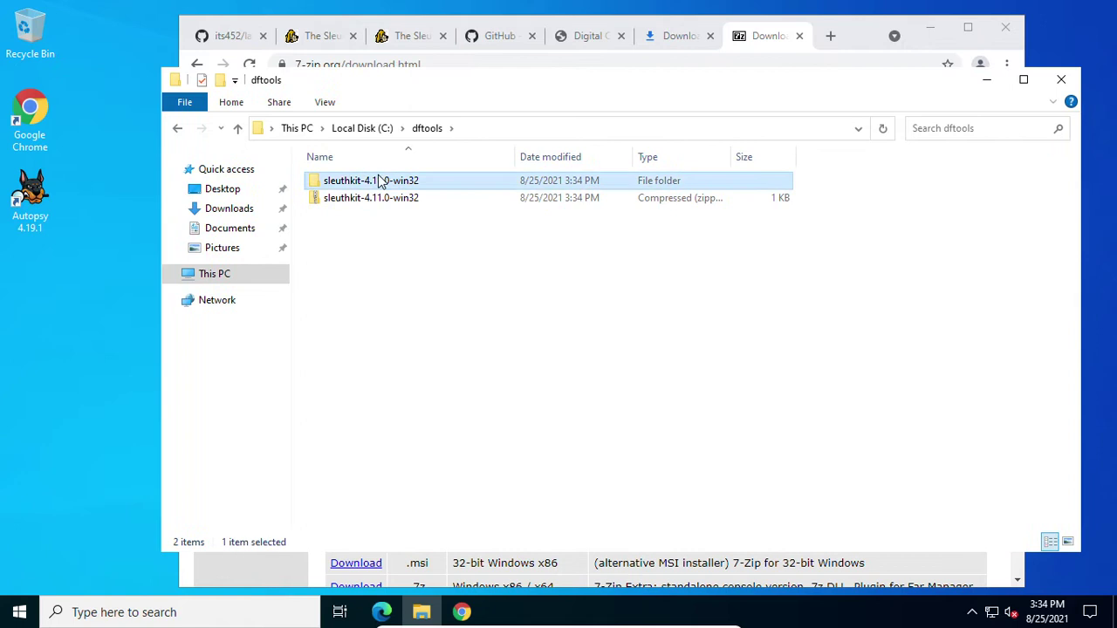
{"action": "double_click", "coordinate": [382, 181]}
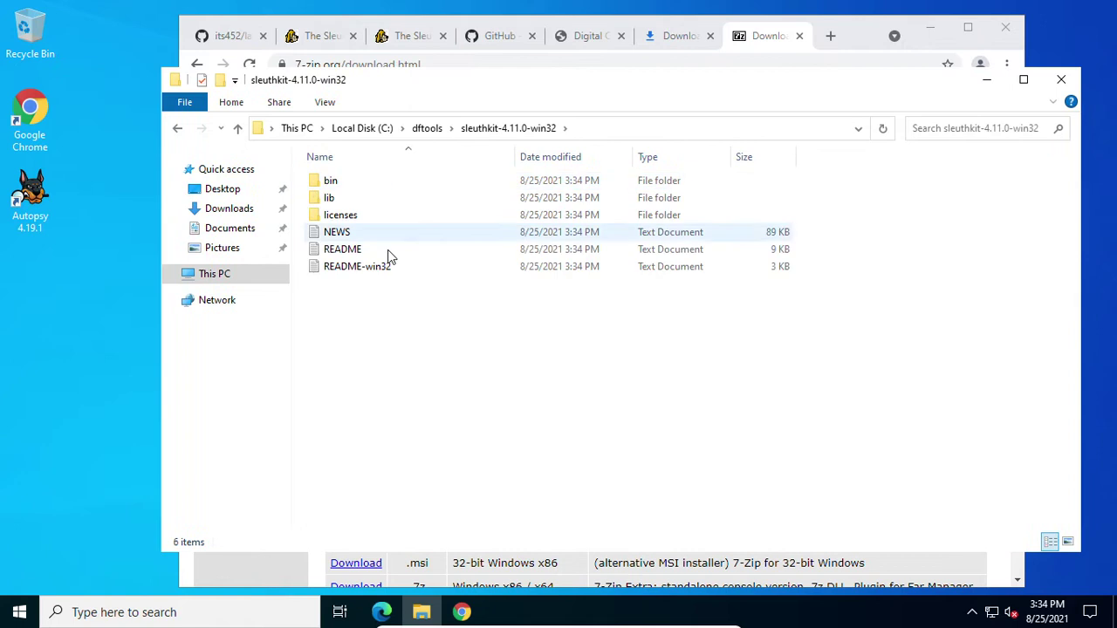
{"action": "double_click", "coordinate": [360, 183]}
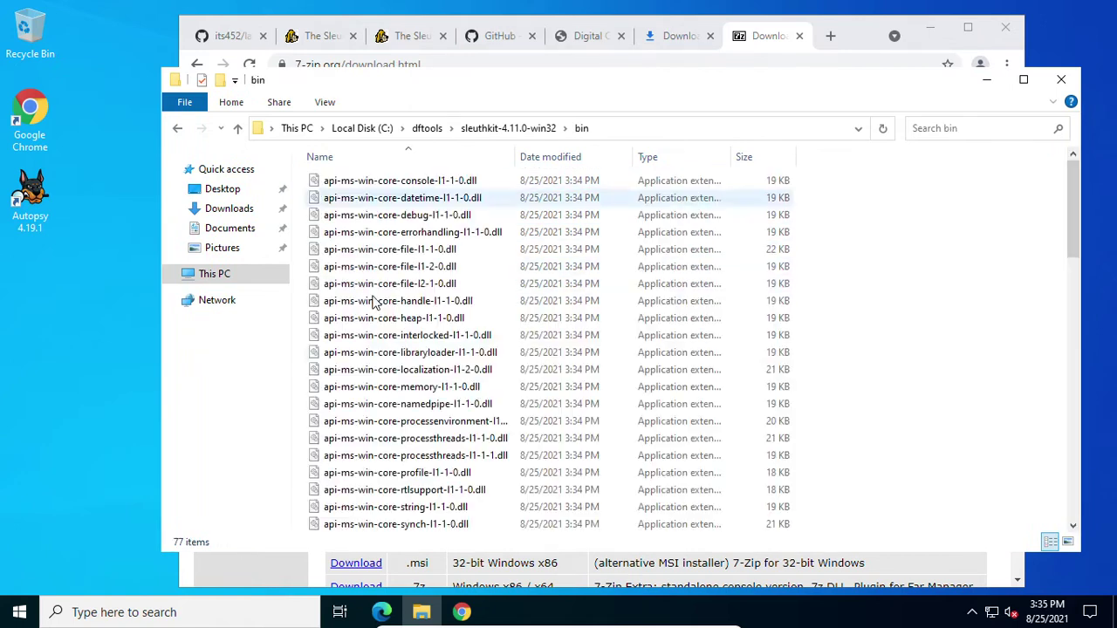
{"action": "left_click", "coordinate": [625, 129]}
{"action": "key", "text": "ctrl+c"}
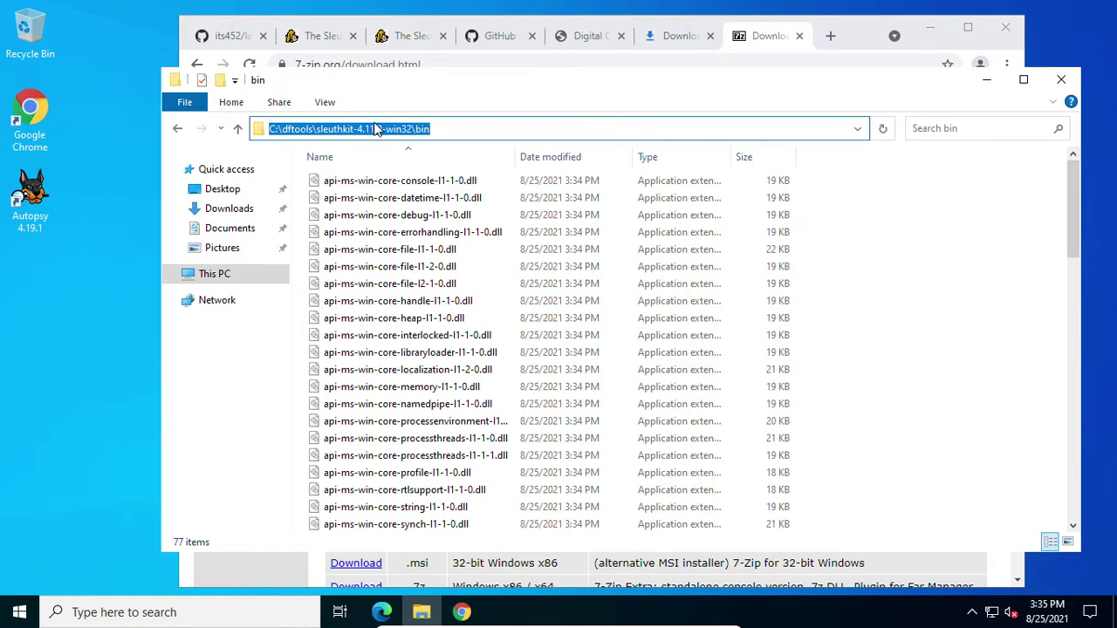
Step: Add C:\dftools\sleuthkit-4.11.0-win32\bin as a new system Path entry and save both dialogs
{"action": "left_click", "coordinate": [131, 613]}
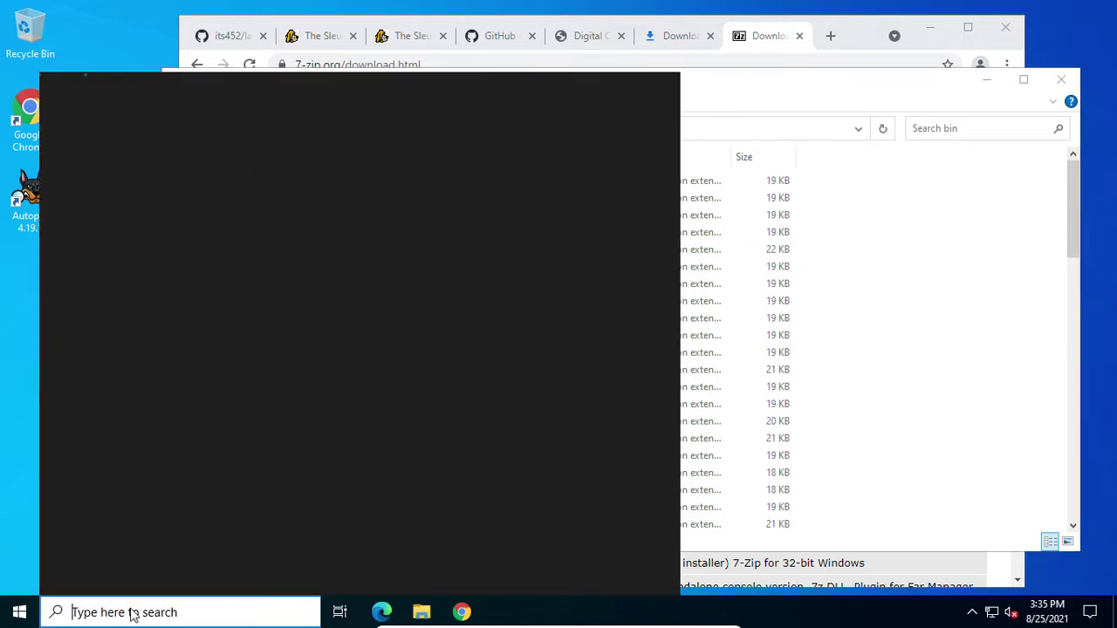
{"action": "type", "text": "edit en"}
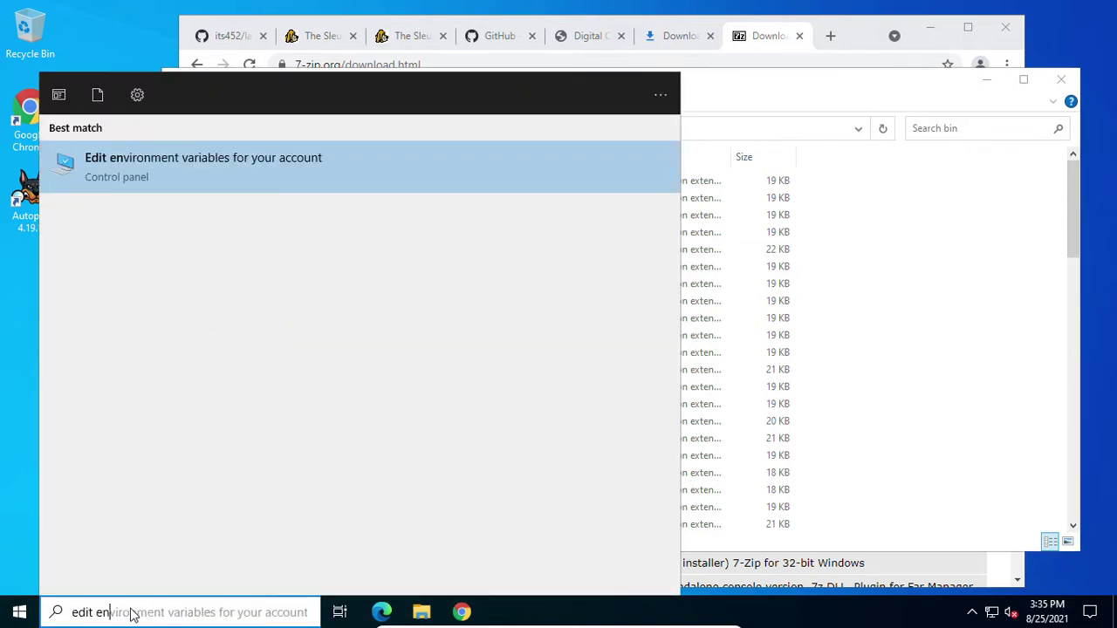
{"action": "left_click", "coordinate": [198, 164]}
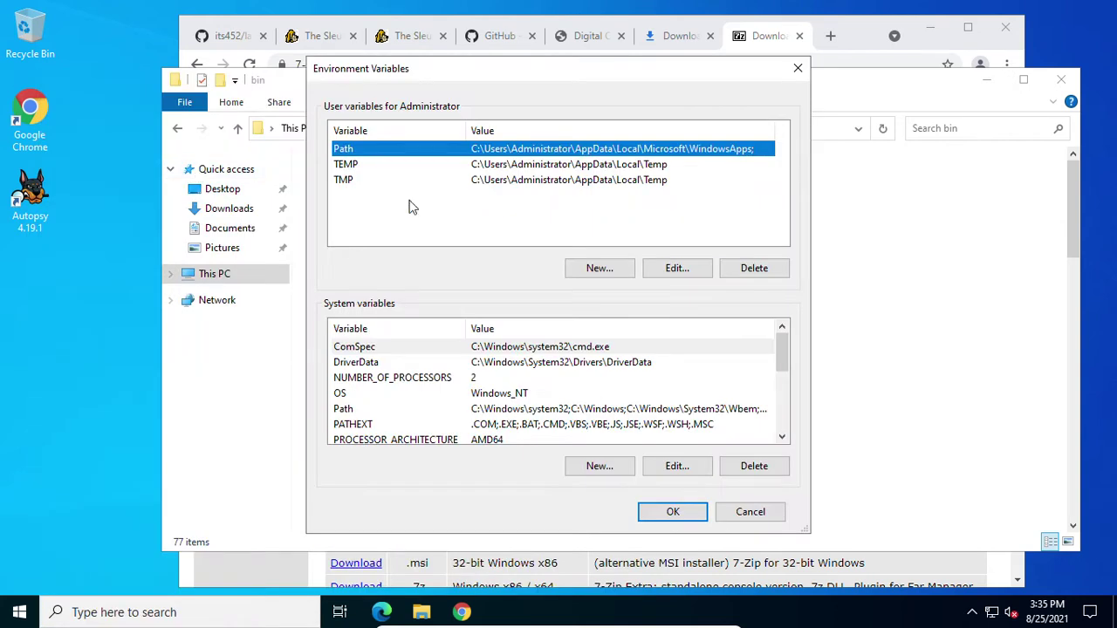
{"action": "left_click", "coordinate": [370, 410]}
{"action": "double_click", "coordinate": [372, 410]}
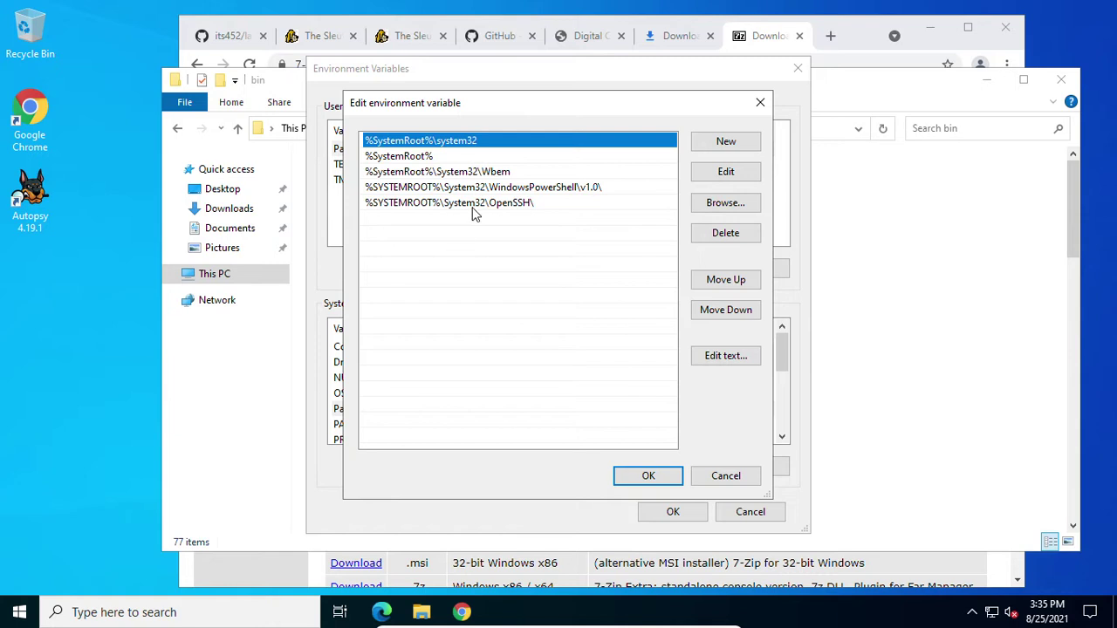
{"action": "left_click", "coordinate": [730, 146]}
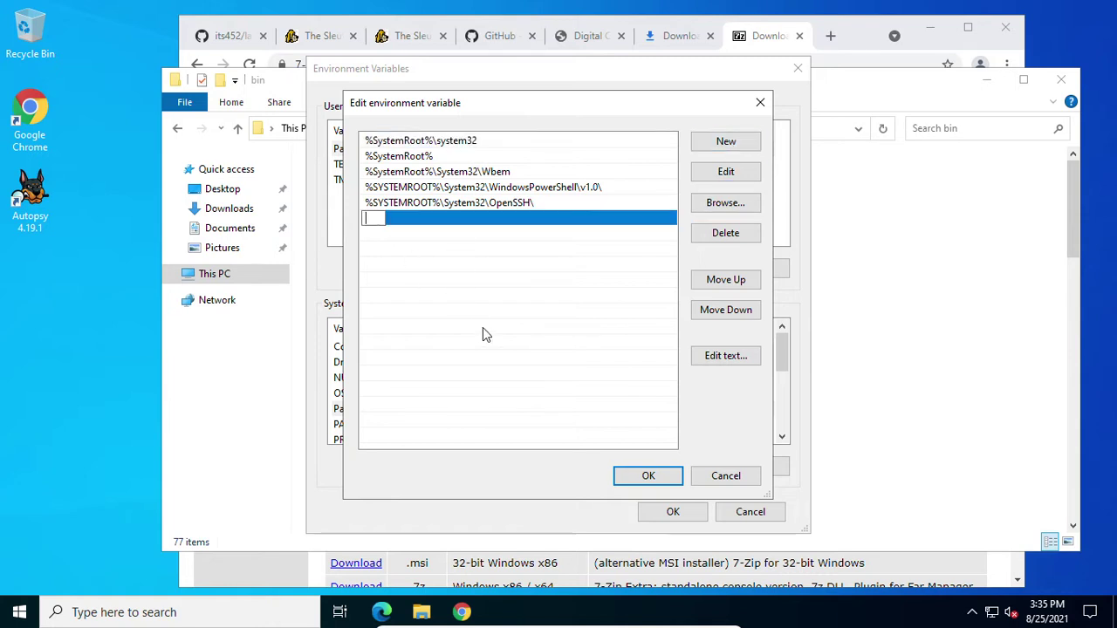
{"action": "key", "text": "ctrl+v"}
{"action": "left_click", "coordinate": [467, 270]}
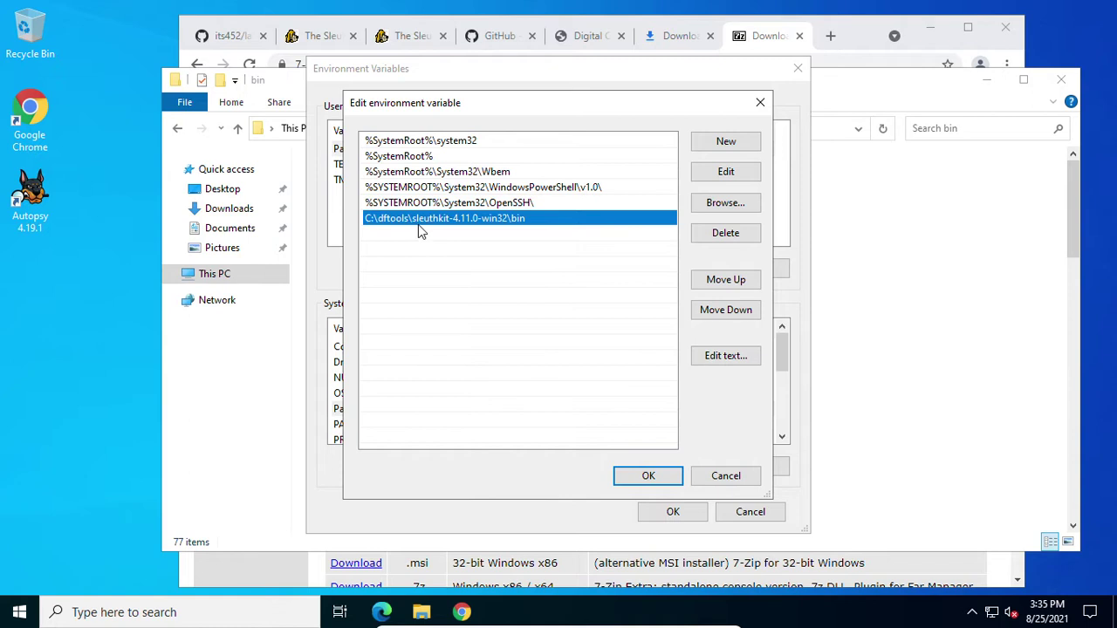
{"action": "left_click", "coordinate": [628, 478]}
{"action": "left_click", "coordinate": [667, 513]}
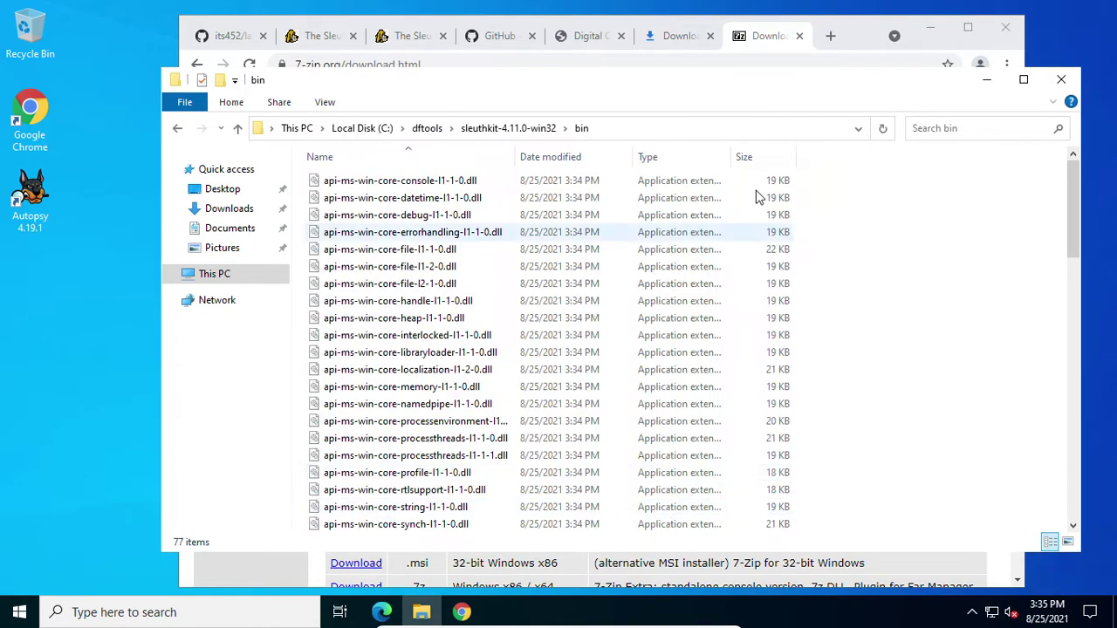
Step: Close Explorer, open Command Prompt from search, and run mmls --help to see its usage
{"action": "left_click", "coordinate": [1061, 79]}
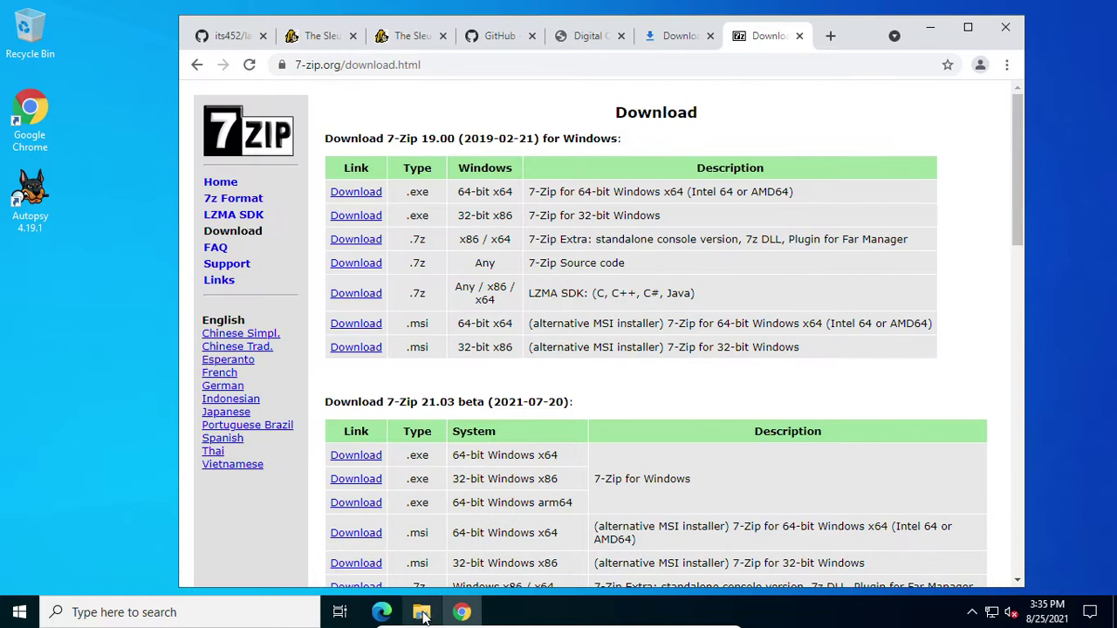
{"action": "left_click", "coordinate": [192, 618]}
{"action": "type", "text": "com"}
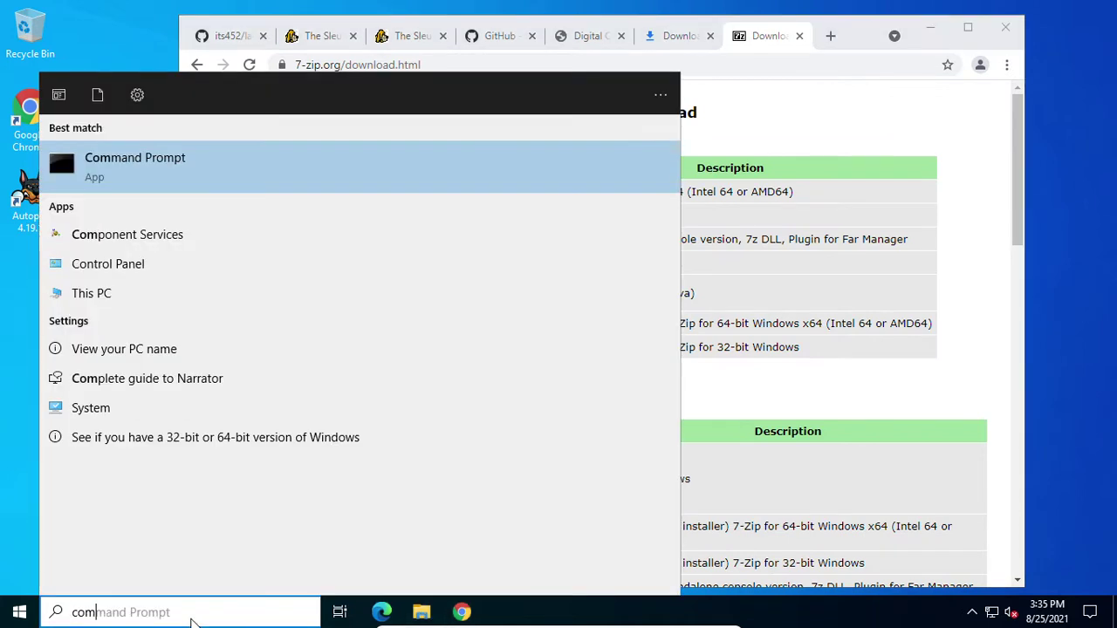
{"action": "left_click", "coordinate": [96, 161]}
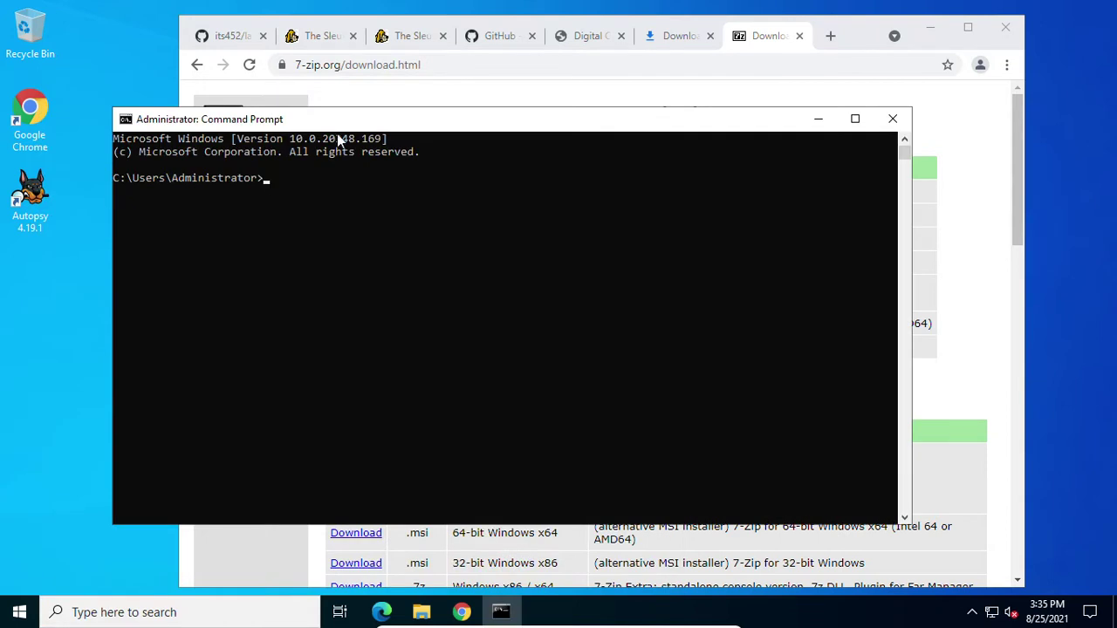
{"action": "left_click_drag", "start_coordinate": [349, 121], "coordinate": [491, 210]}
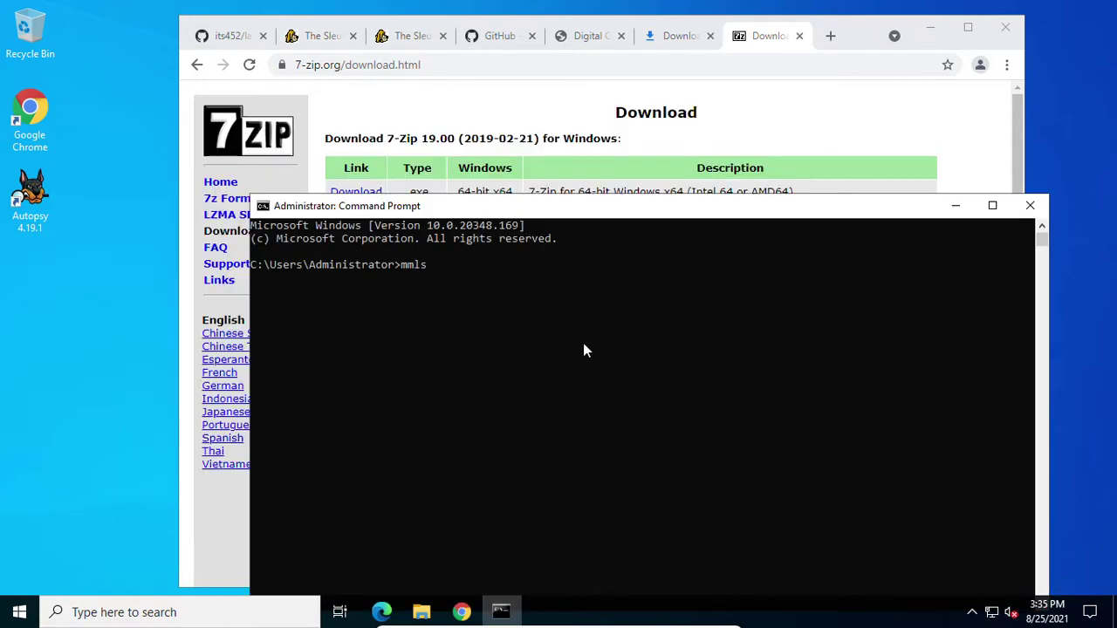
{"action": "type", "text": "--help"}
{"action": "key", "text": "Return"}
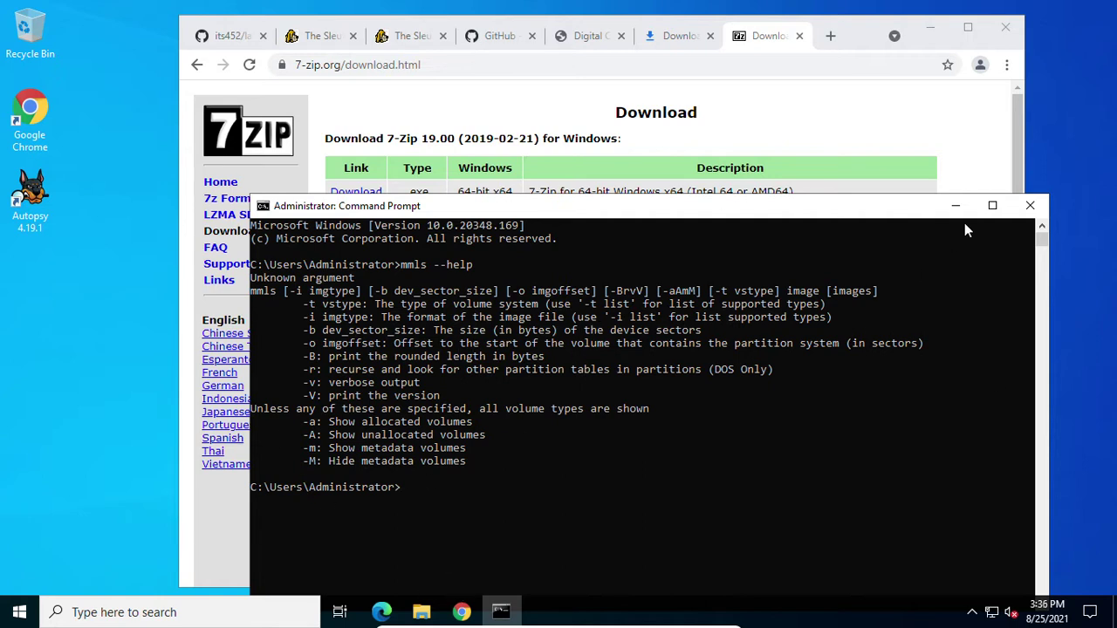
Step: Open Downloads in a new File Explorer window and select the bulk_extractor64 program
{"action": "left_click", "coordinate": [422, 611]}
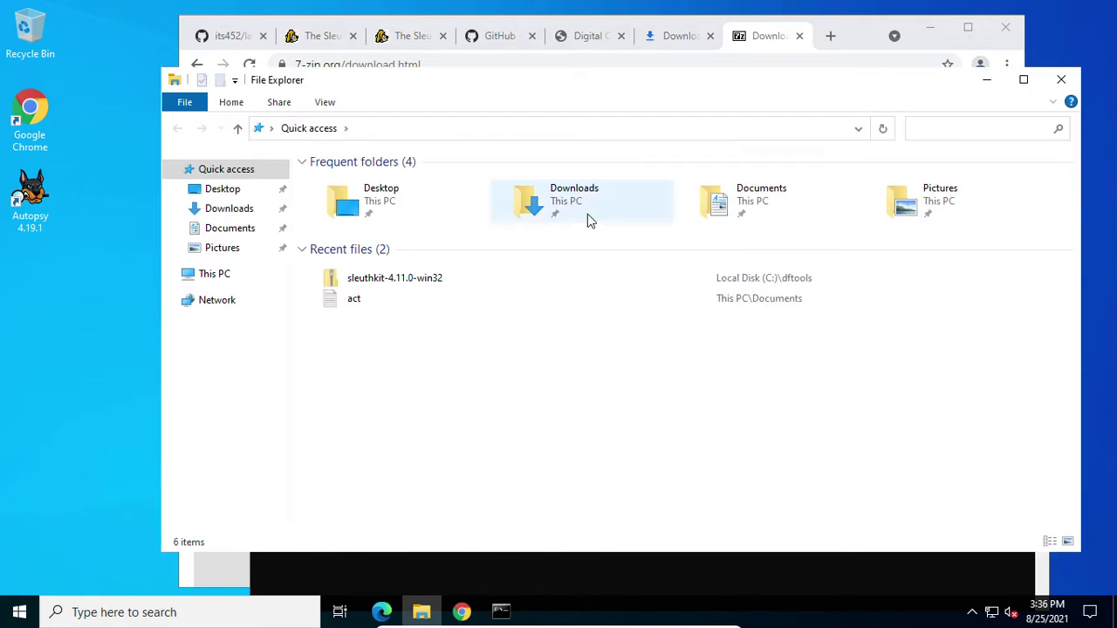
{"action": "left_click", "coordinate": [558, 205]}
{"action": "double_click", "coordinate": [559, 205]}
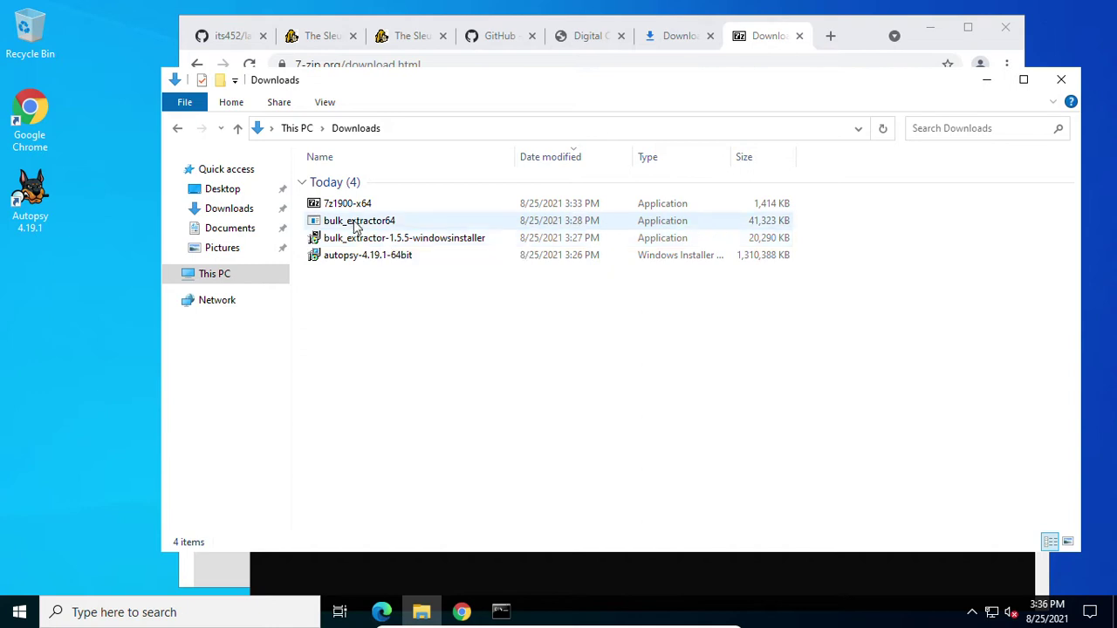
{"action": "left_click", "coordinate": [381, 224]}
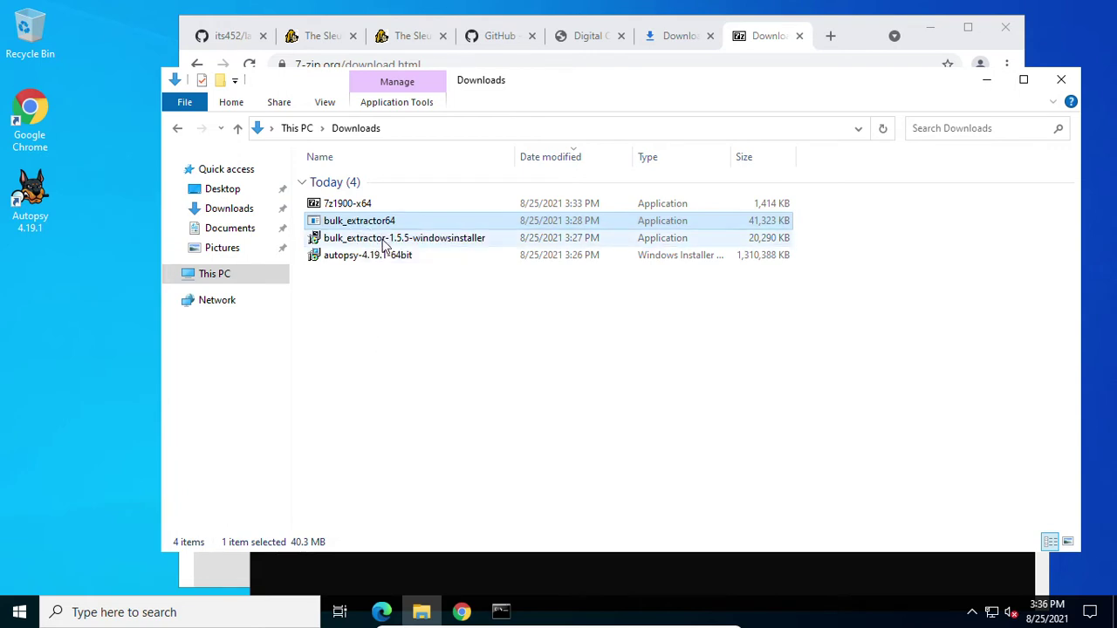
{"action": "left_click", "coordinate": [384, 243]}
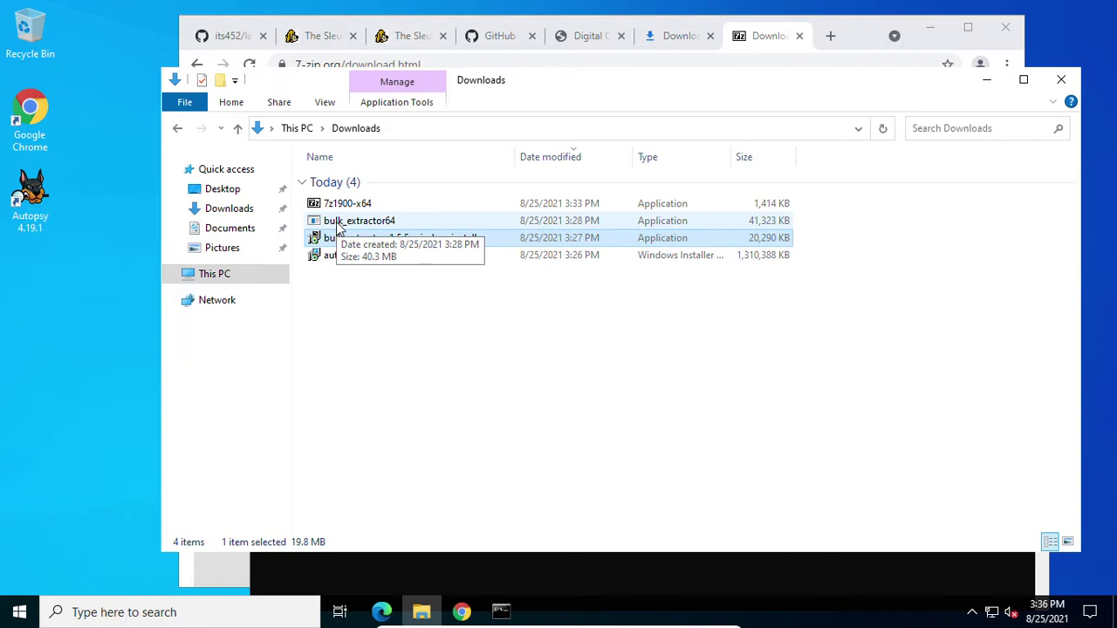
{"action": "left_click", "coordinate": [338, 223]}
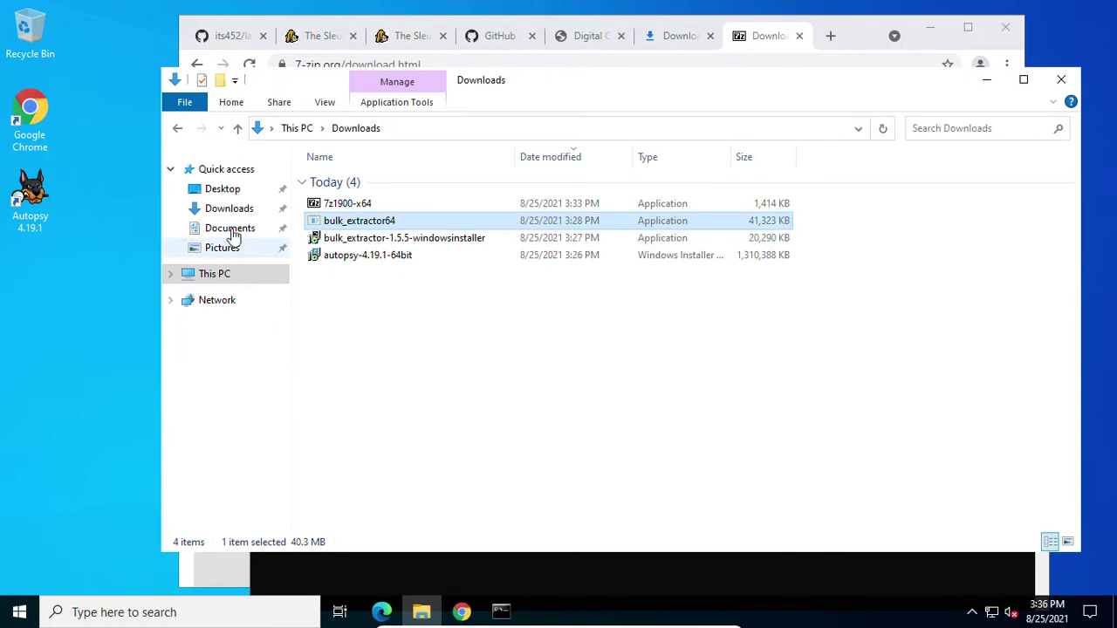
Step: Browse to C:\dftools, paste bulk_extractor64 there, and select the folder path for copying
{"action": "left_click", "coordinate": [295, 131]}
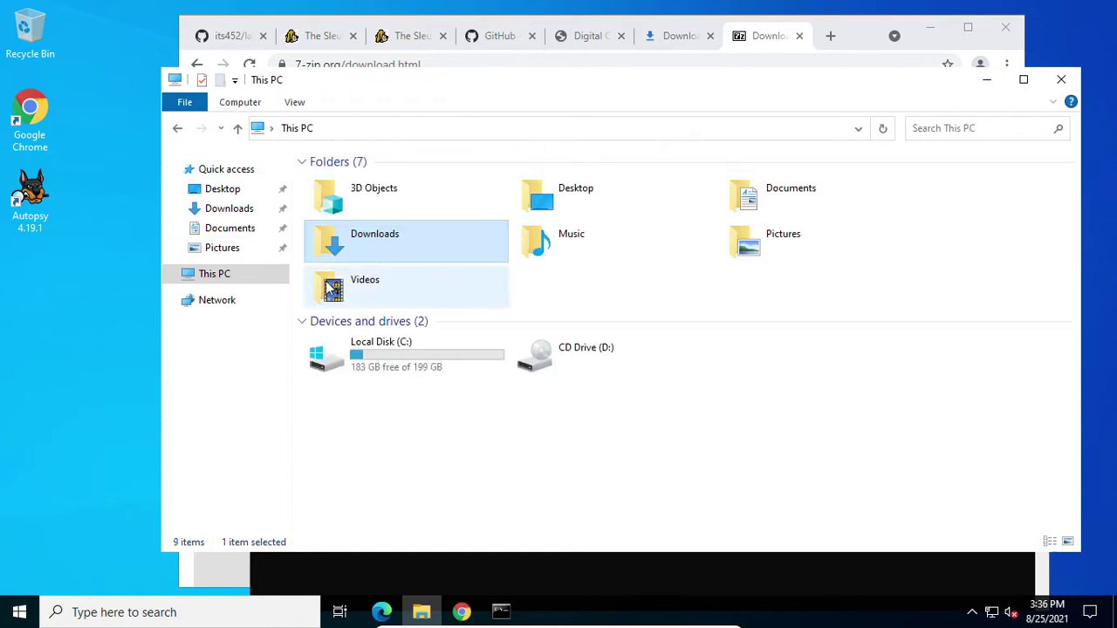
{"action": "double_click", "coordinate": [404, 358]}
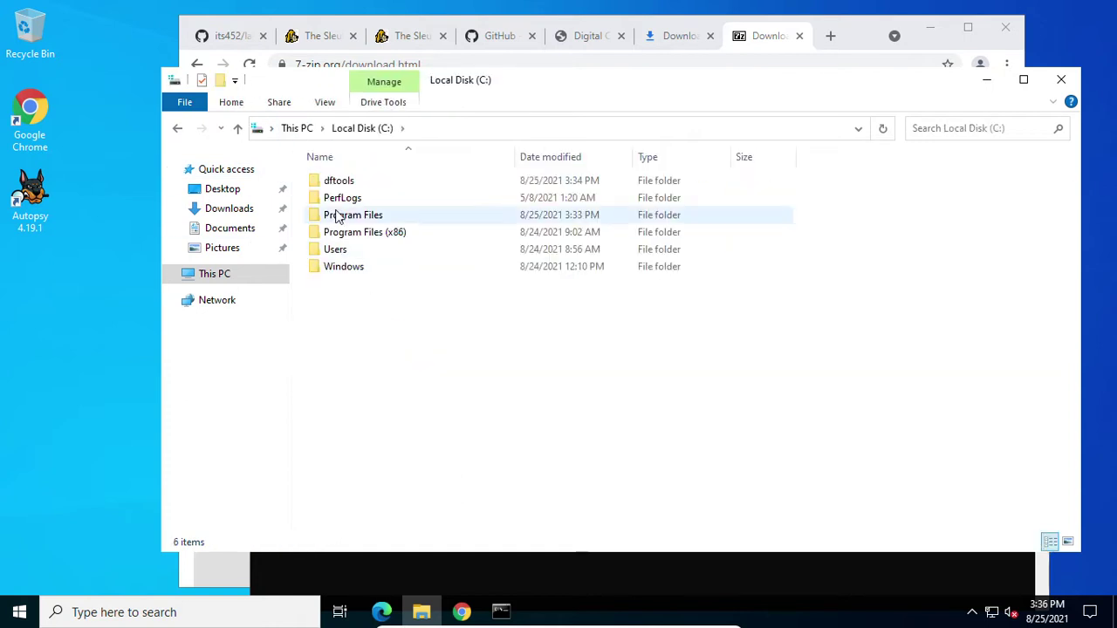
{"action": "double_click", "coordinate": [340, 182]}
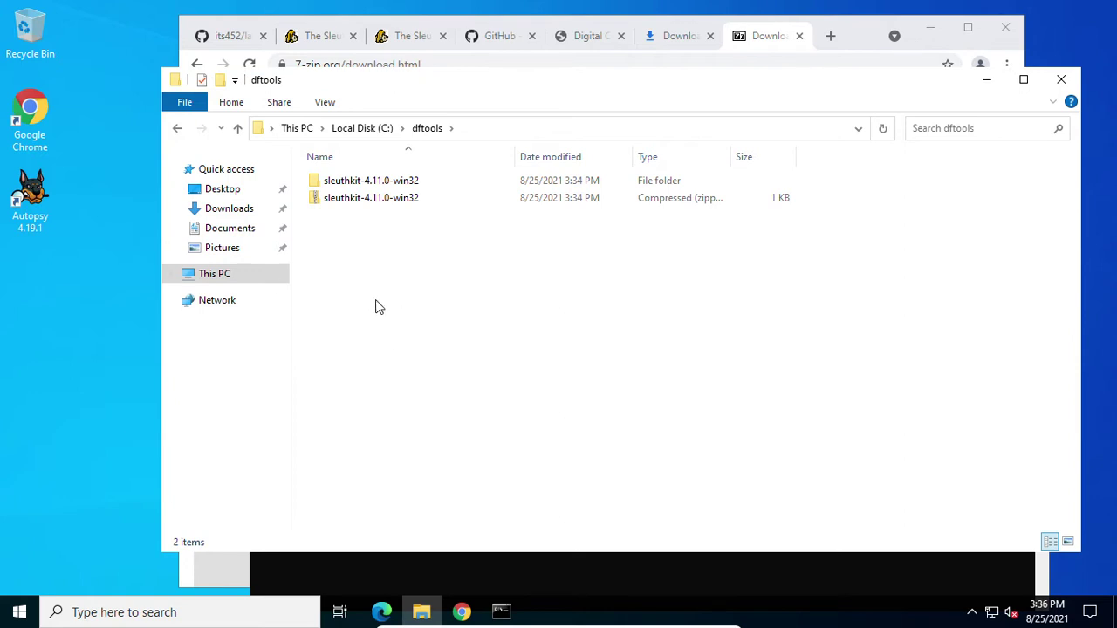
{"action": "double_click", "coordinate": [386, 181]}
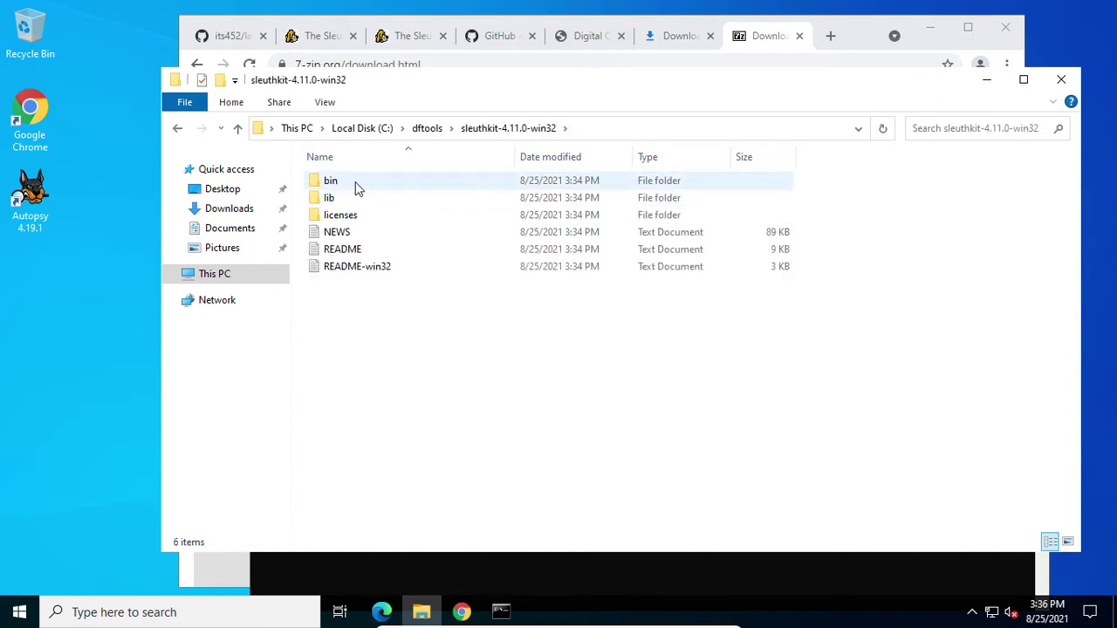
{"action": "double_click", "coordinate": [357, 181]}
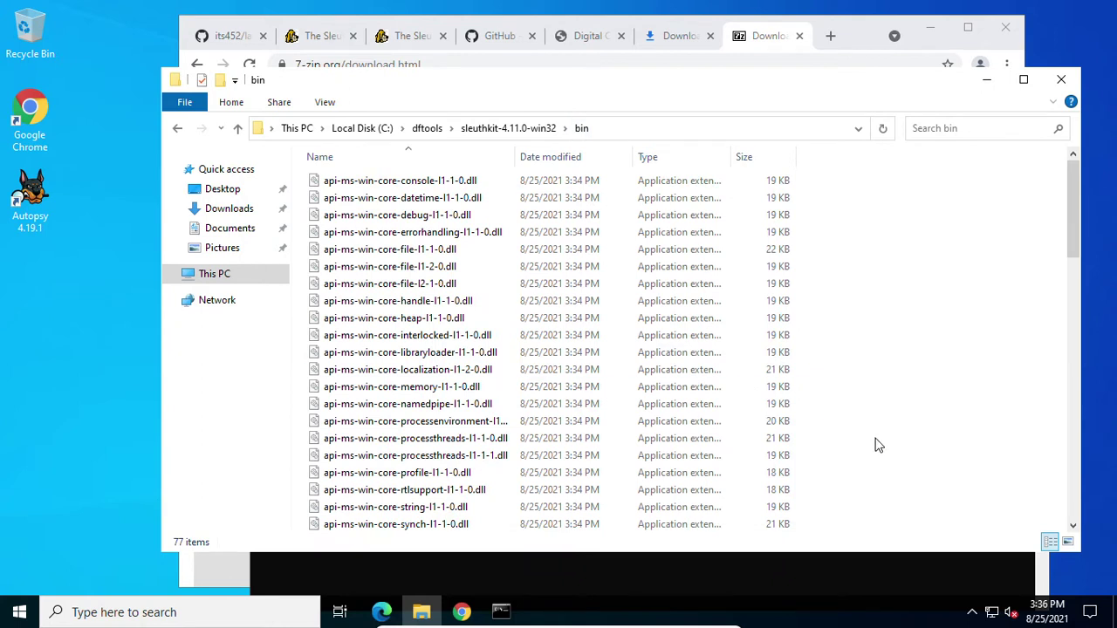
{"action": "left_click", "coordinate": [426, 131]}
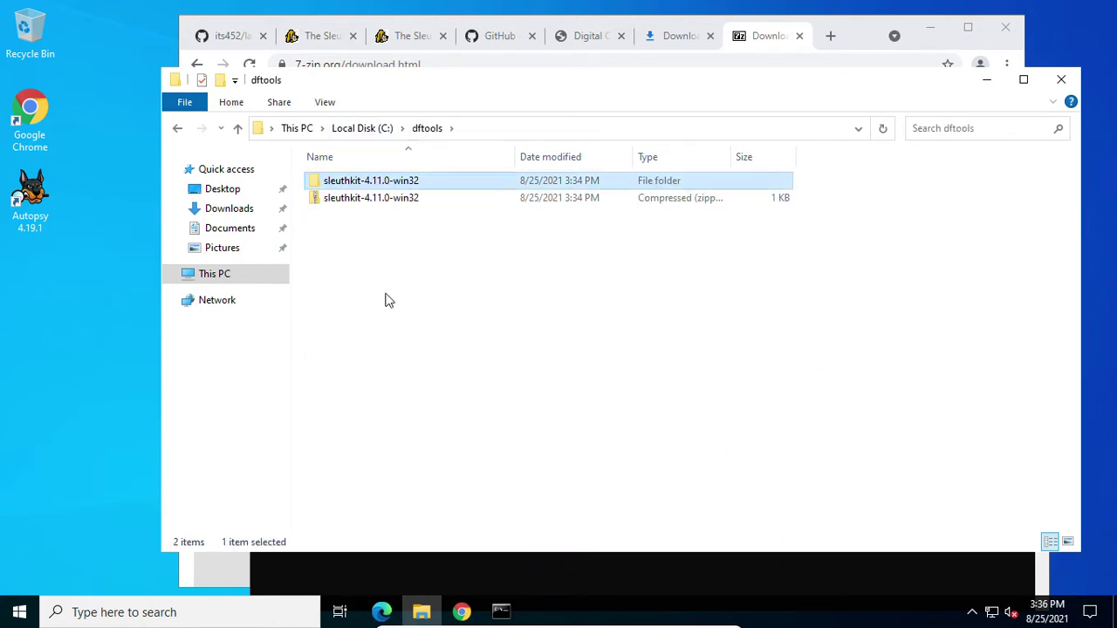
{"action": "key", "text": "ctrl+v"}
{"action": "left_click", "coordinate": [404, 353]}
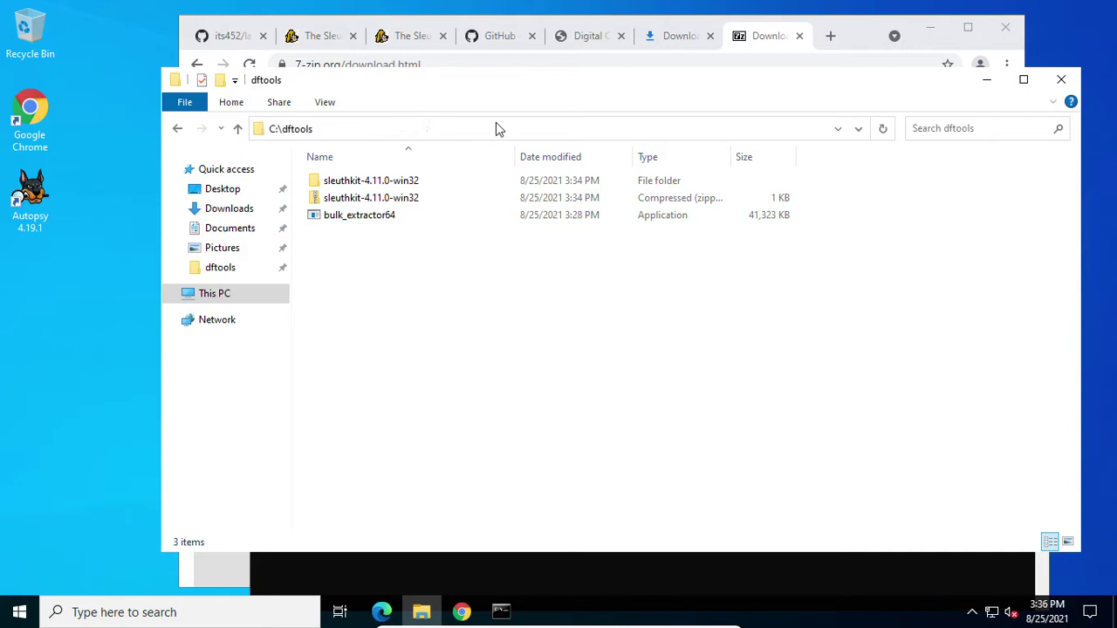
{"action": "left_click", "coordinate": [494, 128]}
{"action": "key", "text": "ctrl+c"}
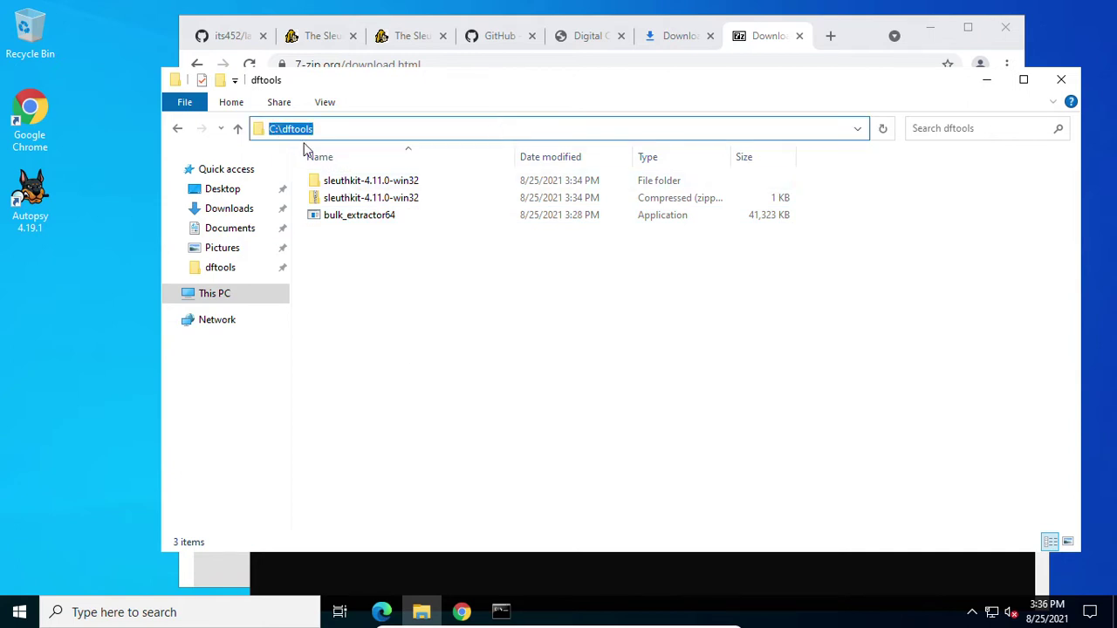
{"action": "left_click", "coordinate": [367, 342]}
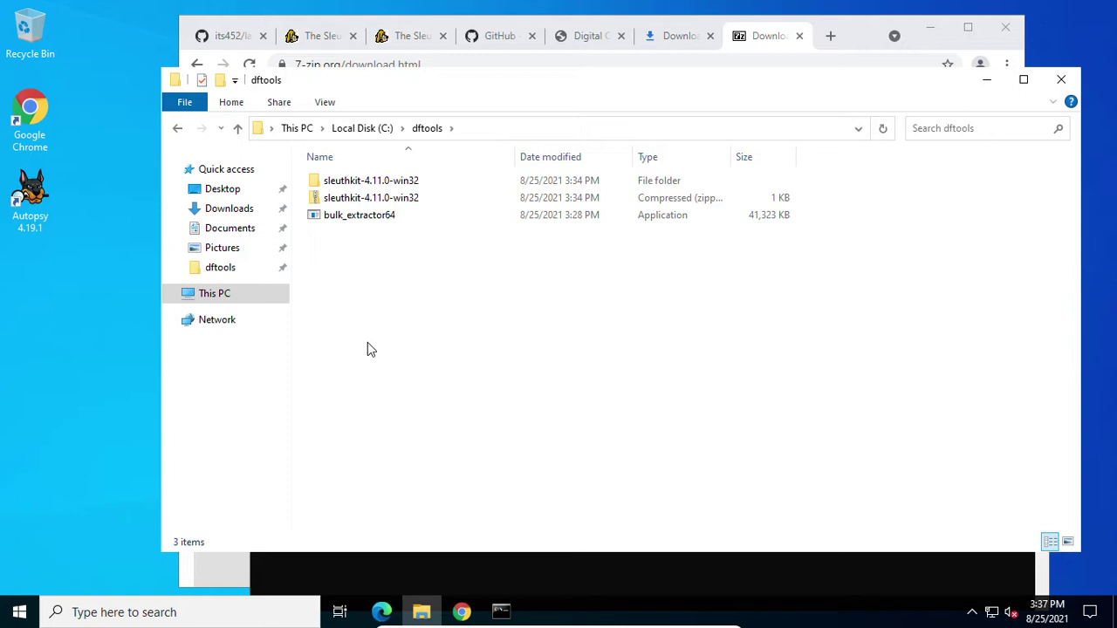
Step: Add C:\dftools as a new system Path entry via the 'edit' search and save both dialogs
{"action": "left_click", "coordinate": [219, 620]}
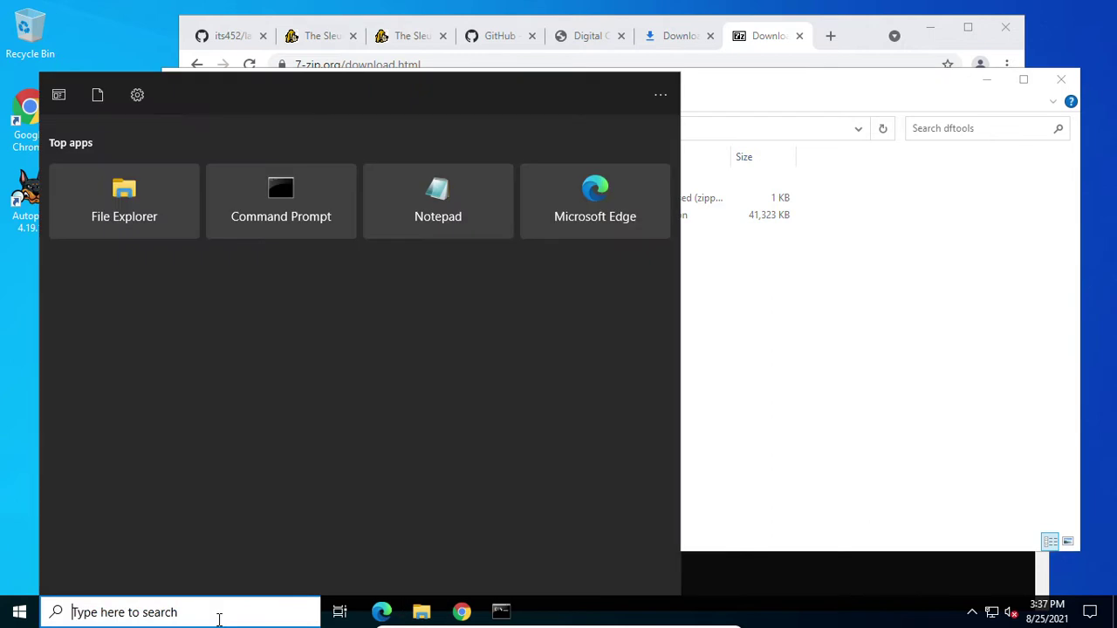
{"action": "type", "text": "edit"}
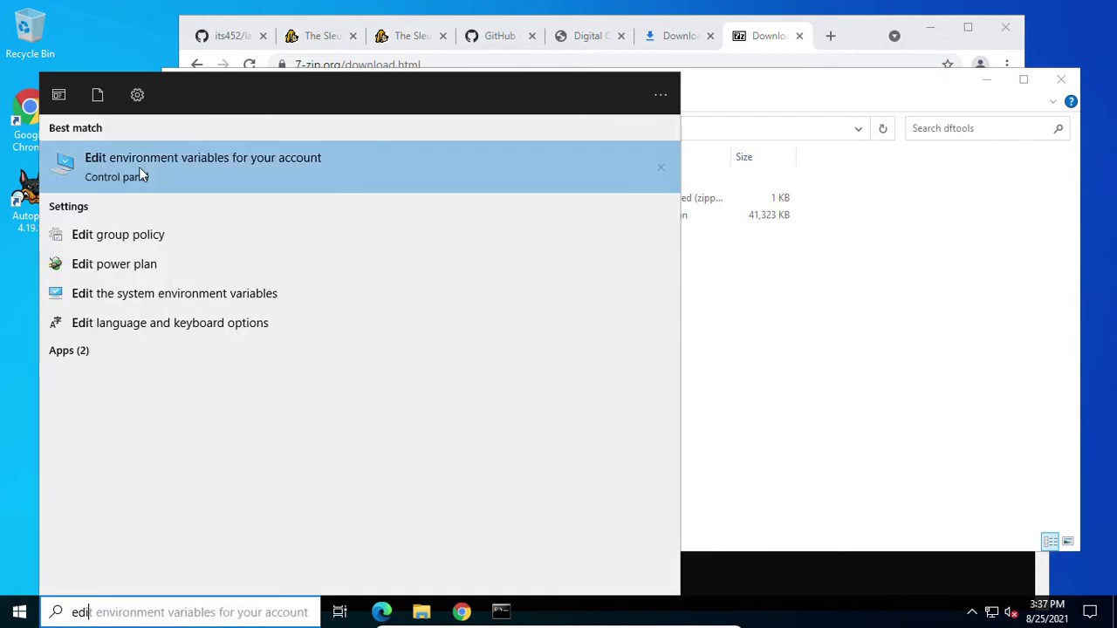
{"action": "left_click", "coordinate": [150, 171]}
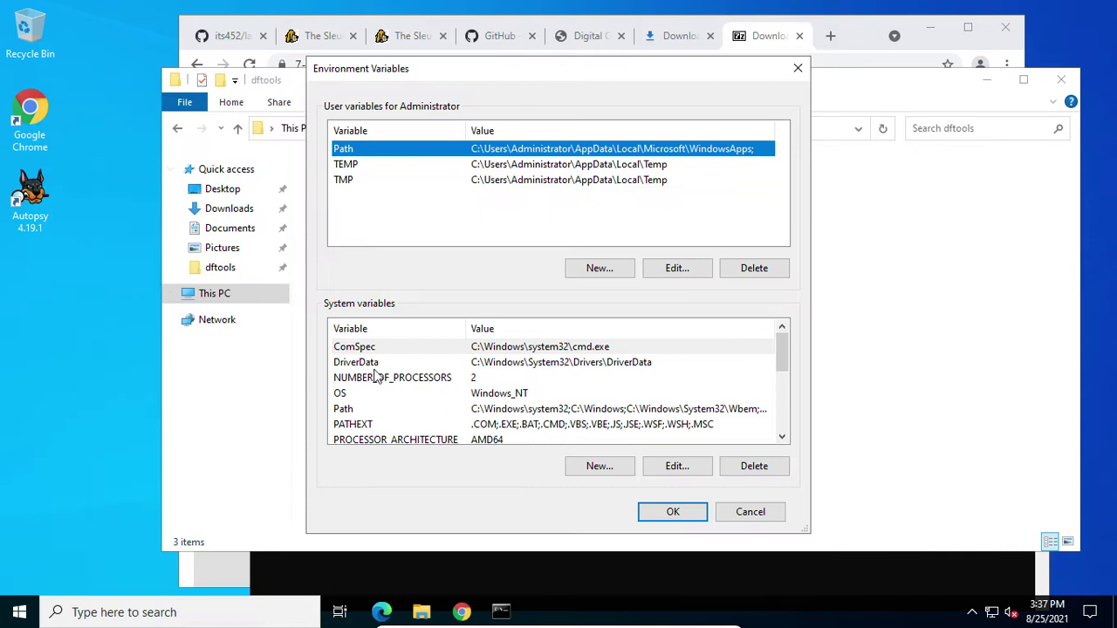
{"action": "double_click", "coordinate": [392, 410]}
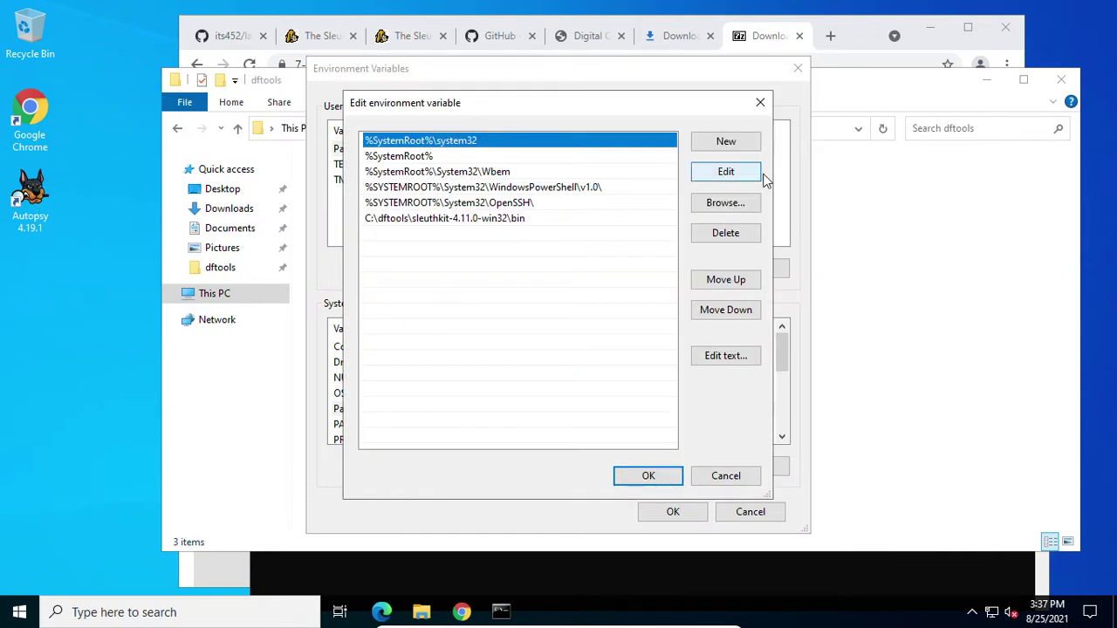
{"action": "left_click", "coordinate": [727, 144]}
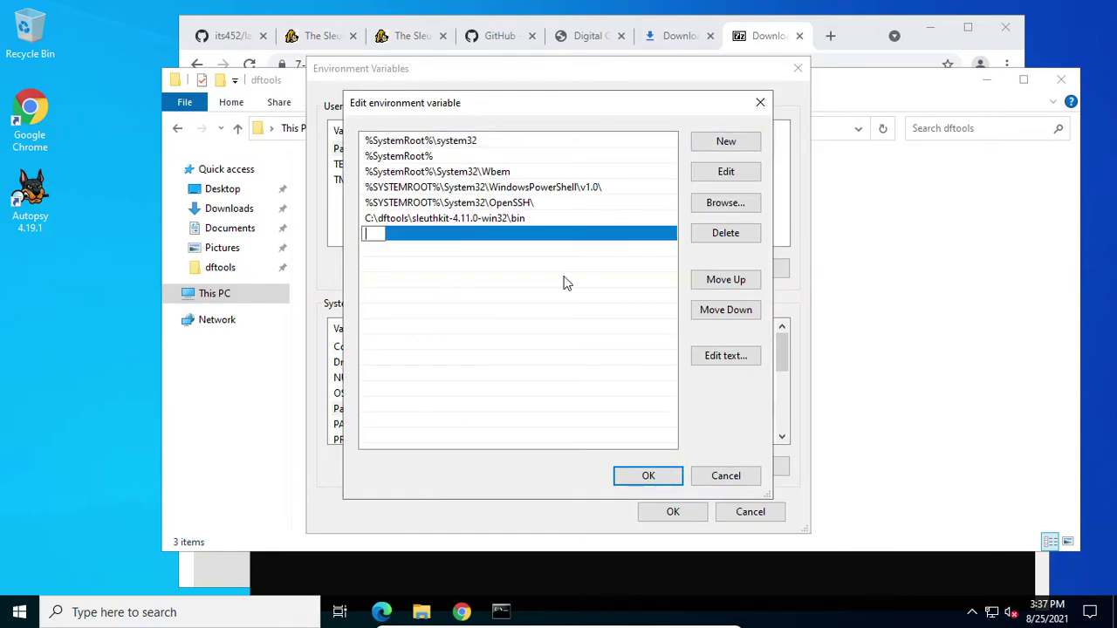
{"action": "key", "text": "ctrl+v"}
{"action": "key", "text": "Return"}
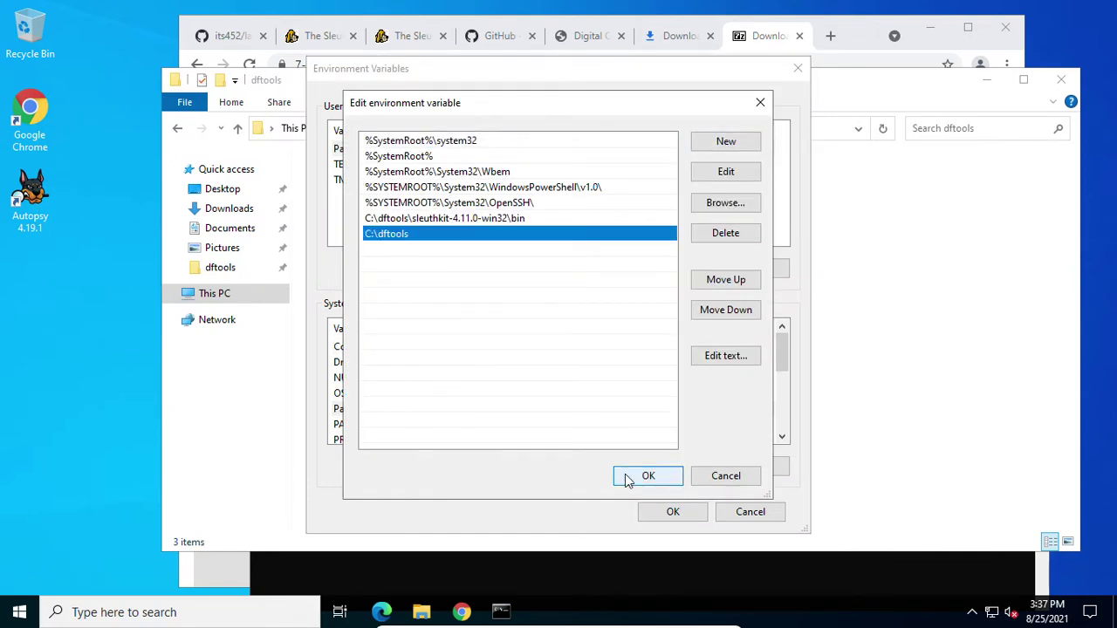
{"action": "left_click", "coordinate": [627, 479]}
{"action": "left_click", "coordinate": [665, 513]}
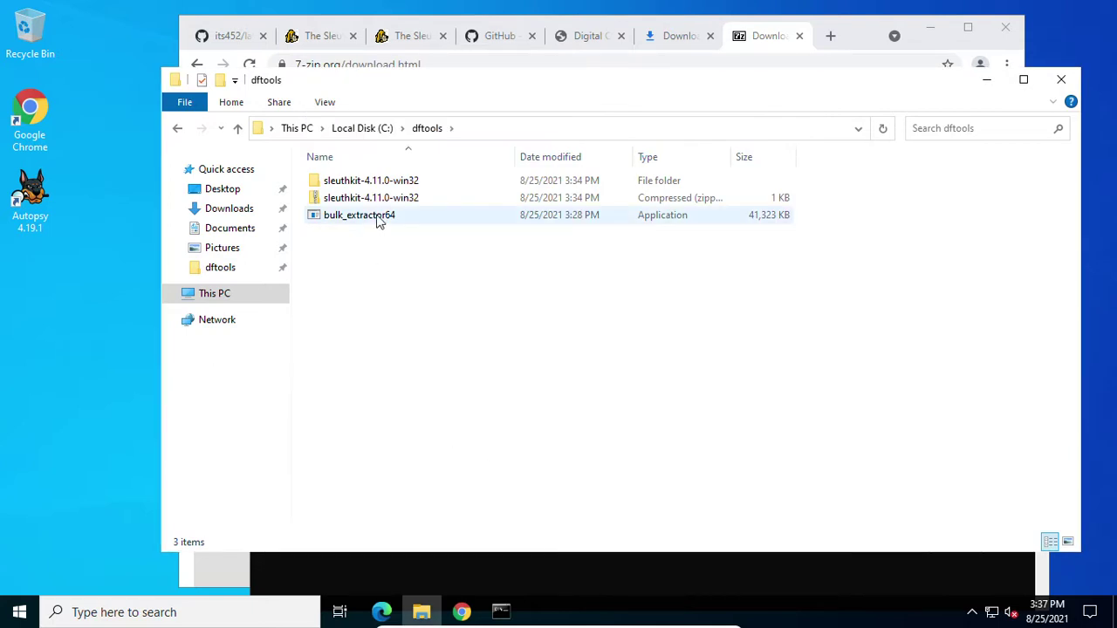
Step: Install bulk_extractor 1.5.5 from Downloads with 64-bit and Add to path checked, then close the finished installer
{"action": "mouse_move", "coordinate": [440, 620]}
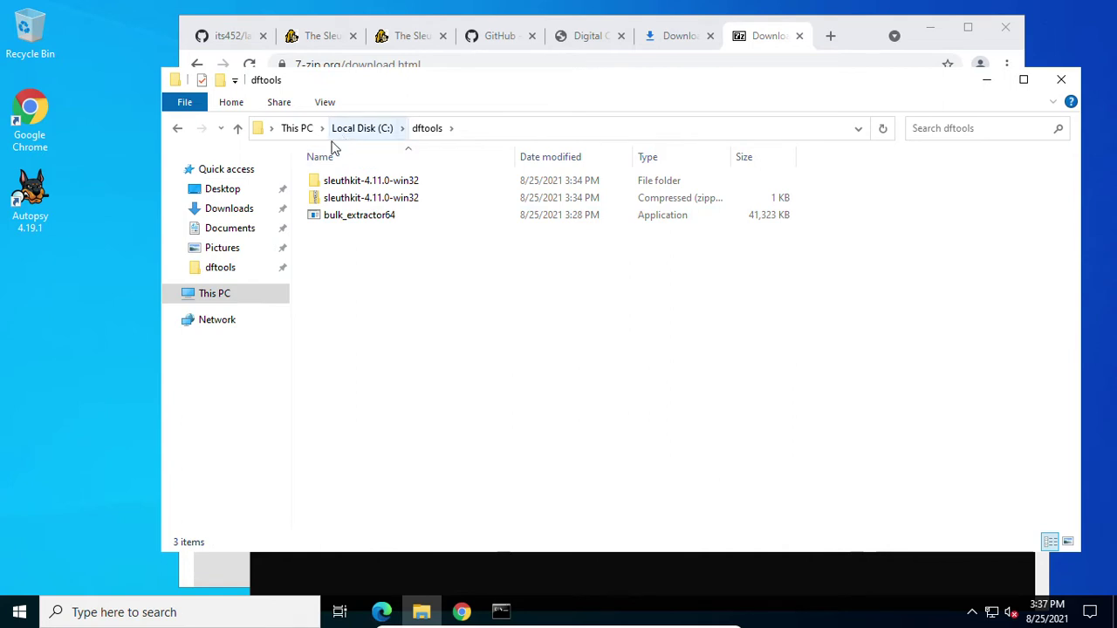
{"action": "left_click", "coordinate": [214, 211]}
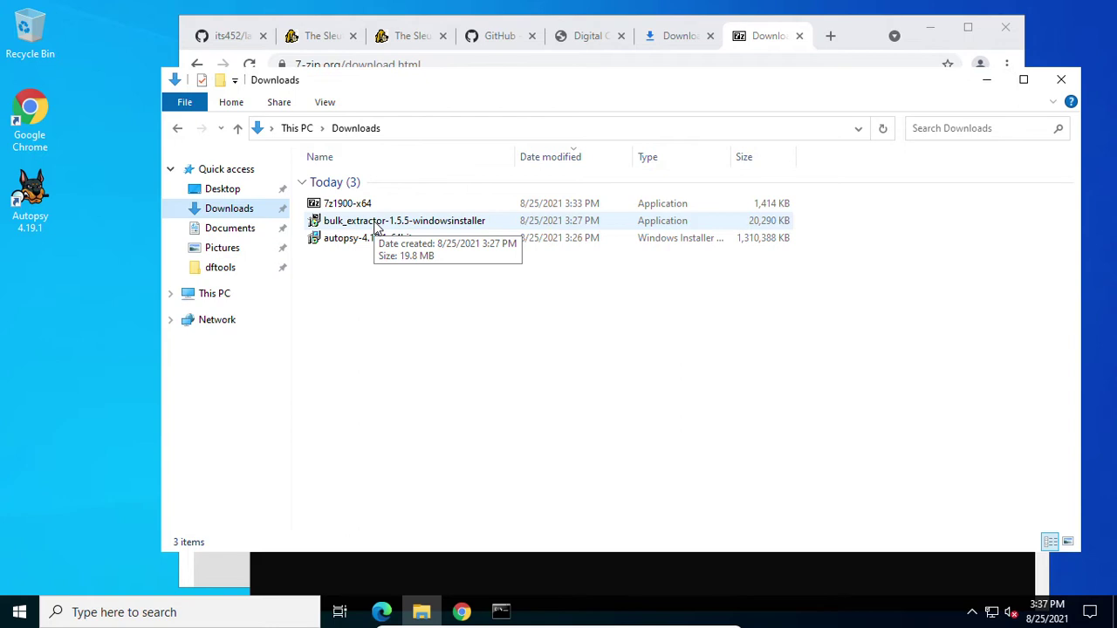
{"action": "double_click", "coordinate": [377, 224]}
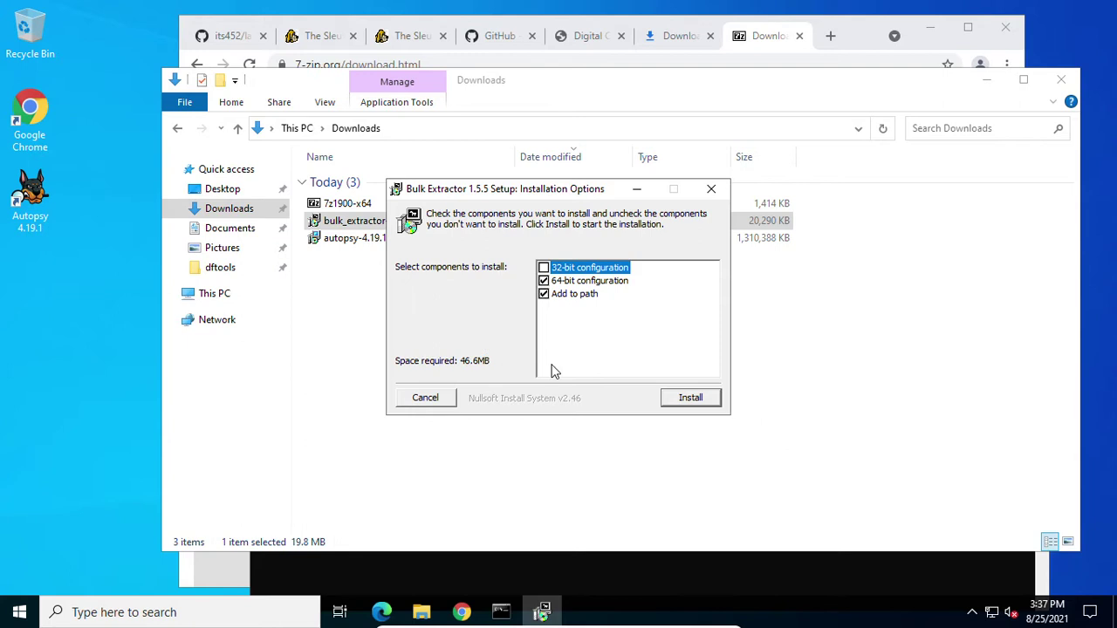
{"action": "left_click", "coordinate": [690, 401]}
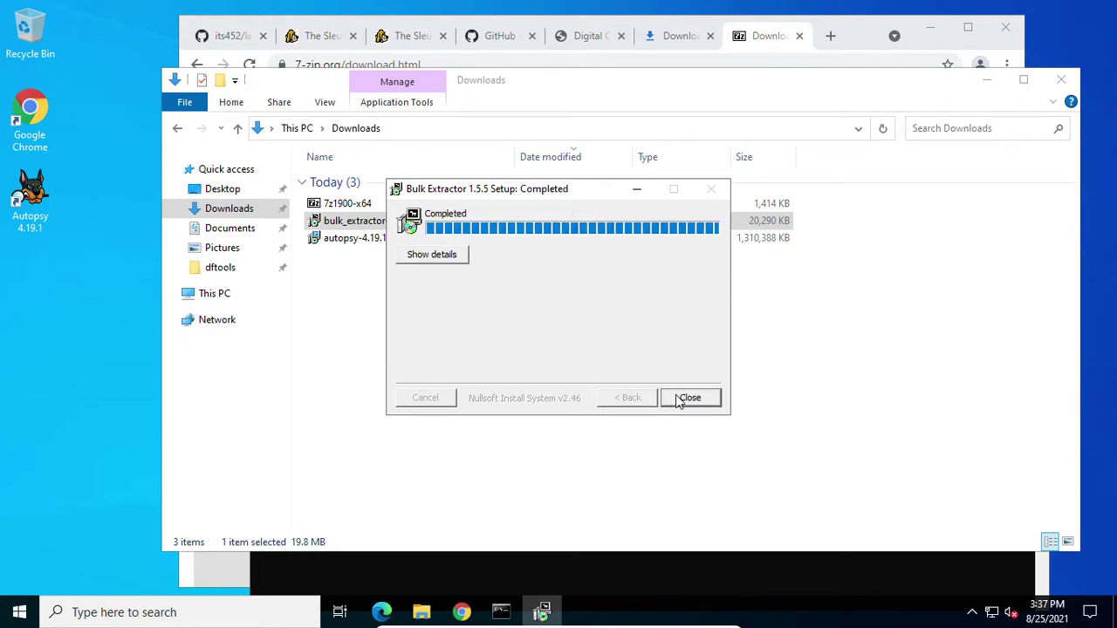
{"action": "left_click", "coordinate": [688, 398]}
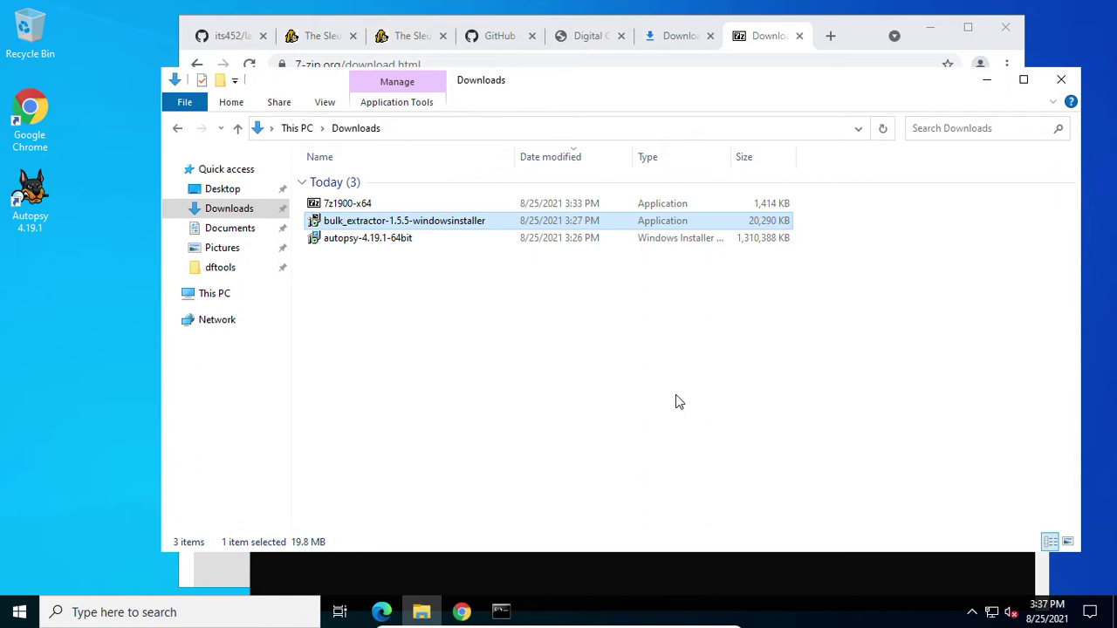
Step: Run bulk_extractor in the Command Prompt, which reports it as not recognized
{"action": "left_click", "coordinate": [445, 573]}
{"action": "left_click", "coordinate": [437, 489]}
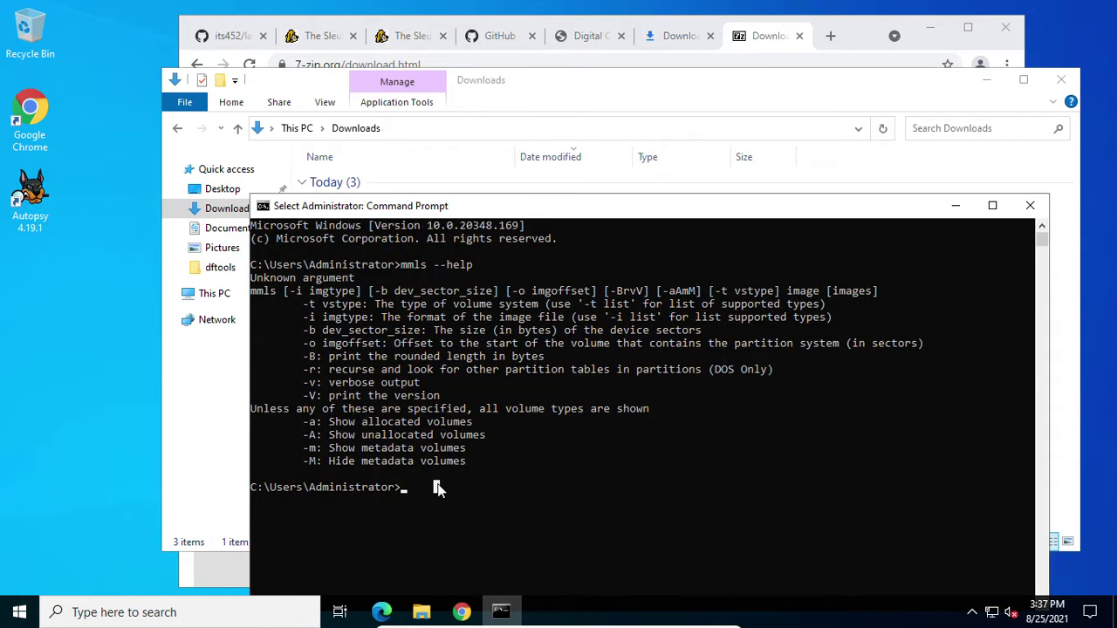
{"action": "left_click", "coordinate": [565, 84]}
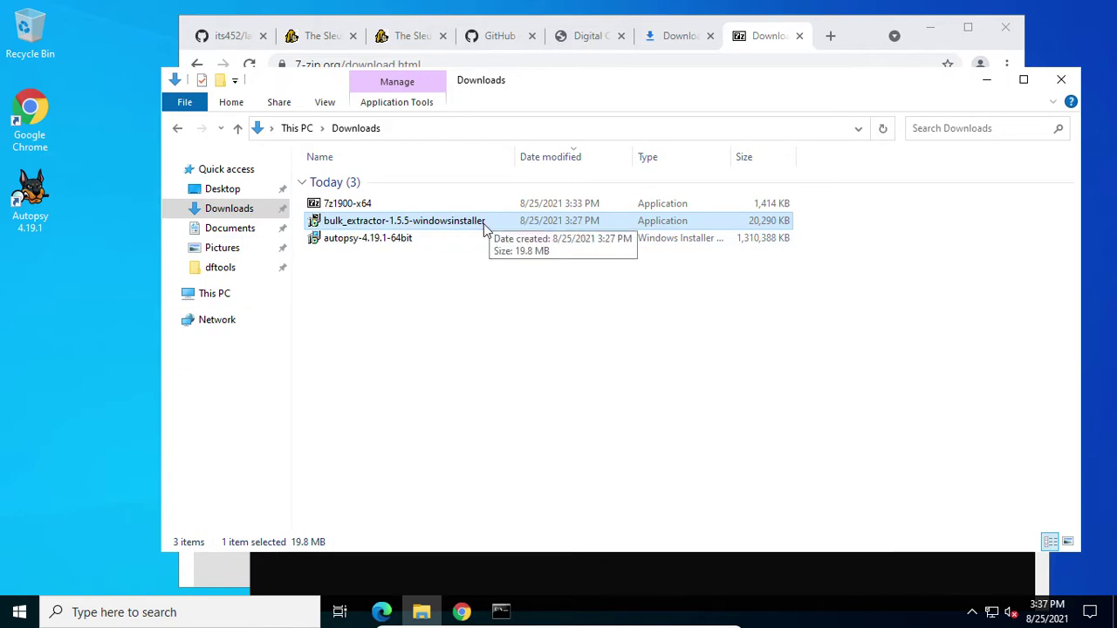
{"action": "left_click", "coordinate": [500, 613]}
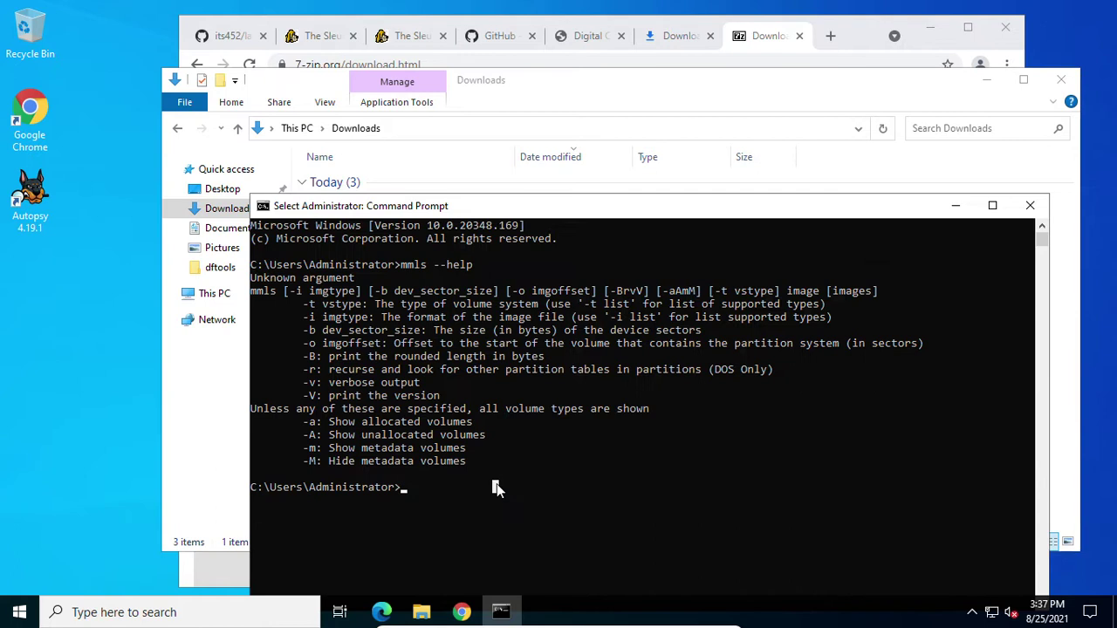
{"action": "type", "text": "build"}
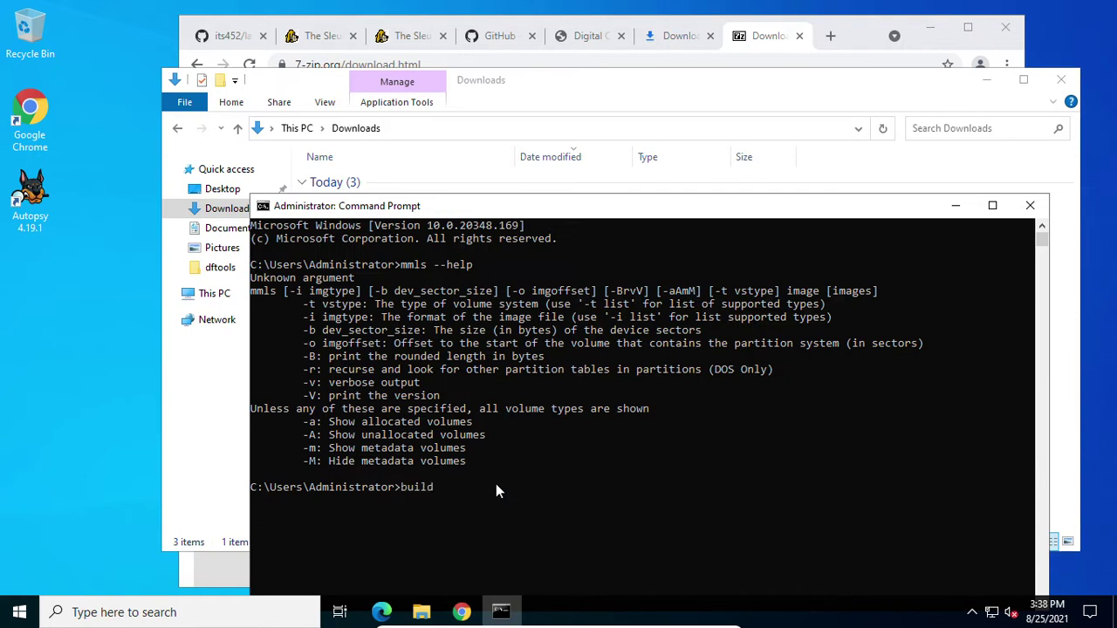
{"action": "key", "text": "BackSpace"}
{"action": "key", "text": "BackSpace"}
{"action": "key", "text": "BackSpace"}
{"action": "type", "text": "lk_extra"}
{"action": "key", "text": "Return"}
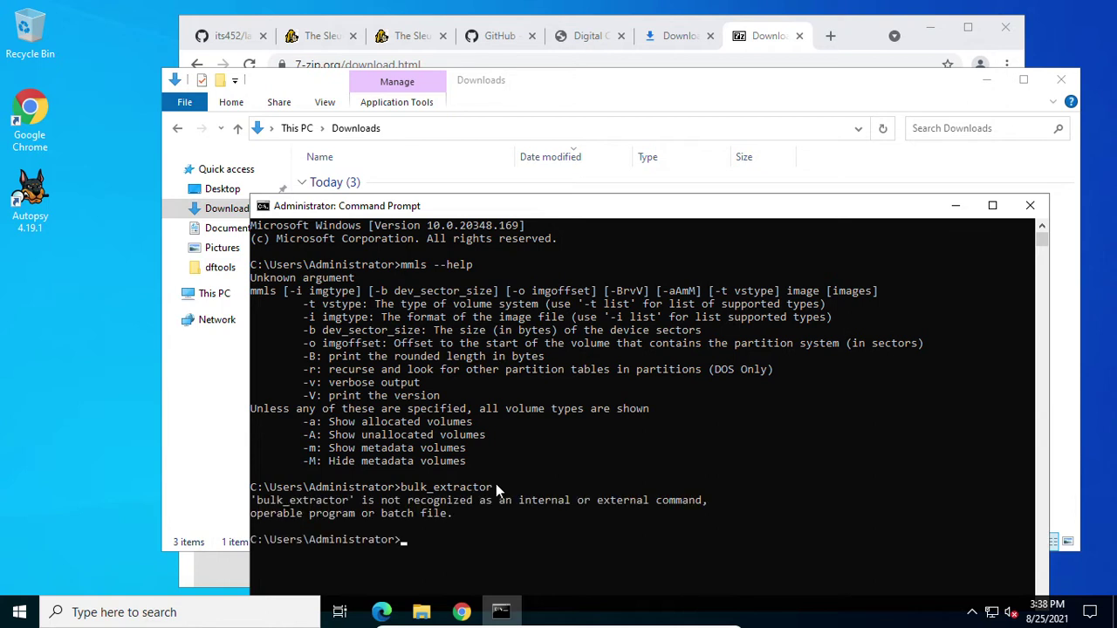
Step: Close the Command Prompt window after the not-recognized error
{"action": "left_click", "coordinate": [428, 512]}
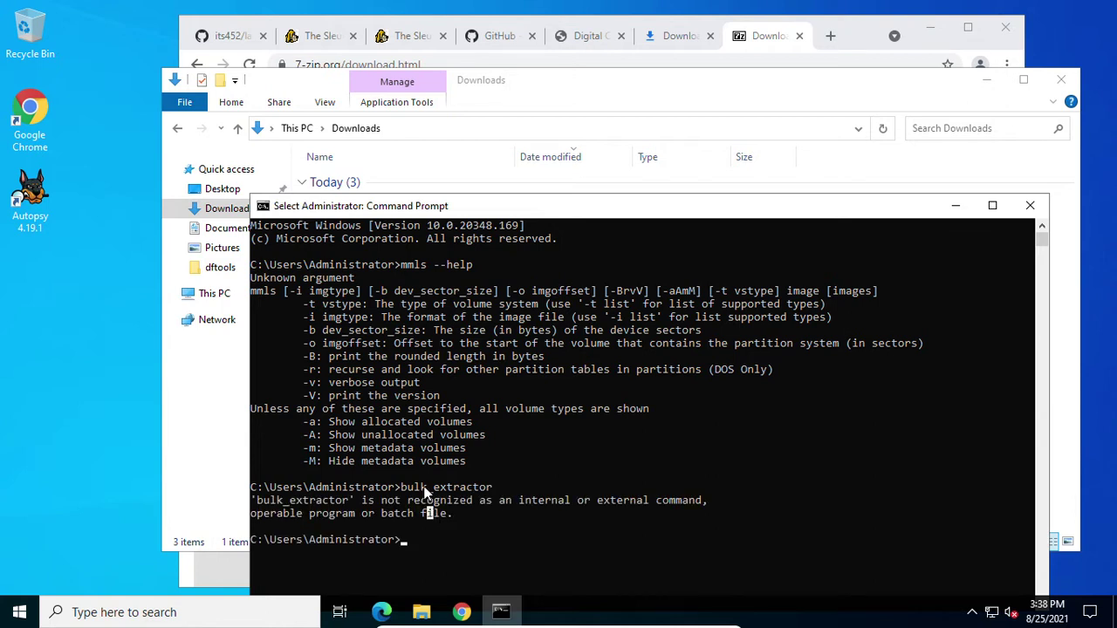
{"action": "left_click_drag", "start_coordinate": [541, 206], "coordinate": [541, 194]}
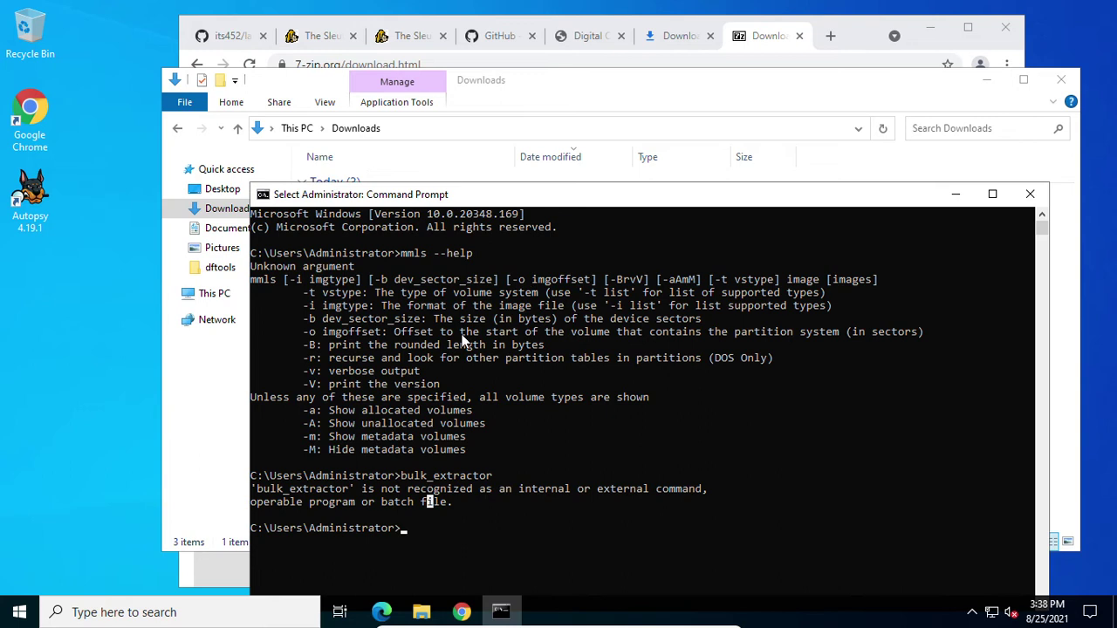
{"action": "left_click", "coordinate": [1029, 194]}
{"action": "left_click", "coordinate": [407, 468]}
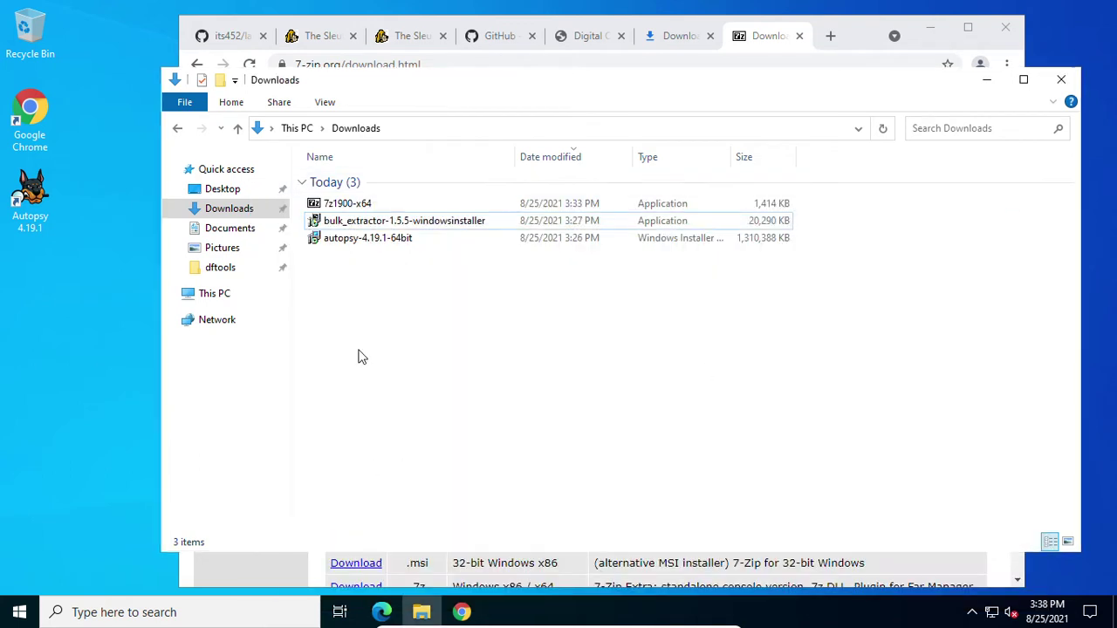
Step: Open a fresh Command Prompt from Start search and run bulk_extractor
{"action": "left_click", "coordinate": [167, 609]}
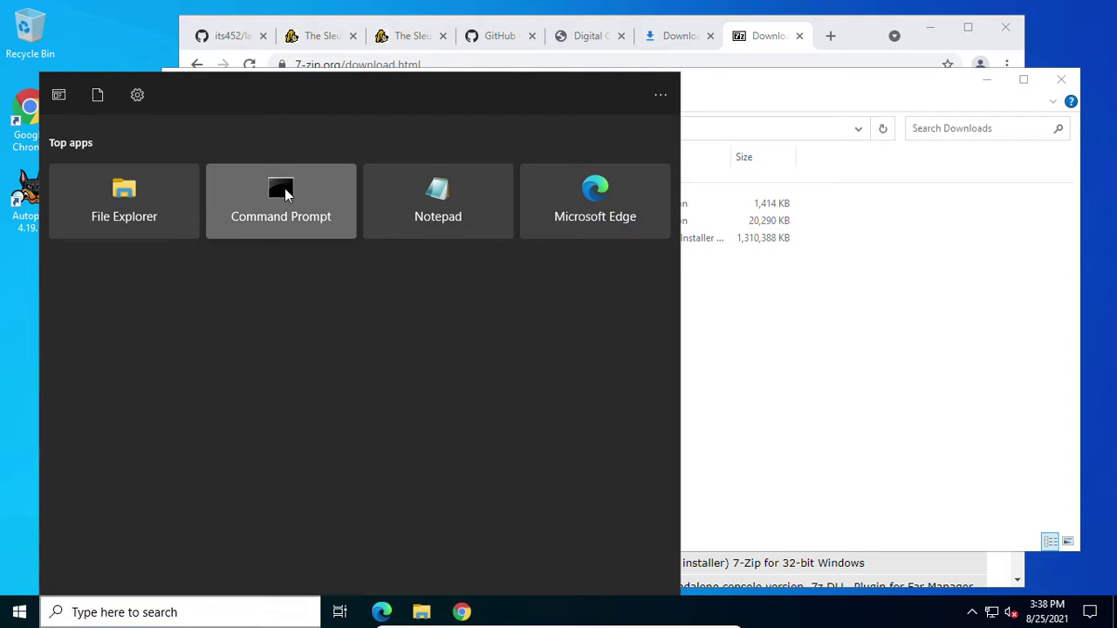
{"action": "left_click", "coordinate": [284, 188]}
{"action": "left_click_drag", "start_coordinate": [305, 61], "coordinate": [580, 267]}
{"action": "left_click", "coordinate": [510, 346]}
{"action": "type", "text": "bulk_e"}
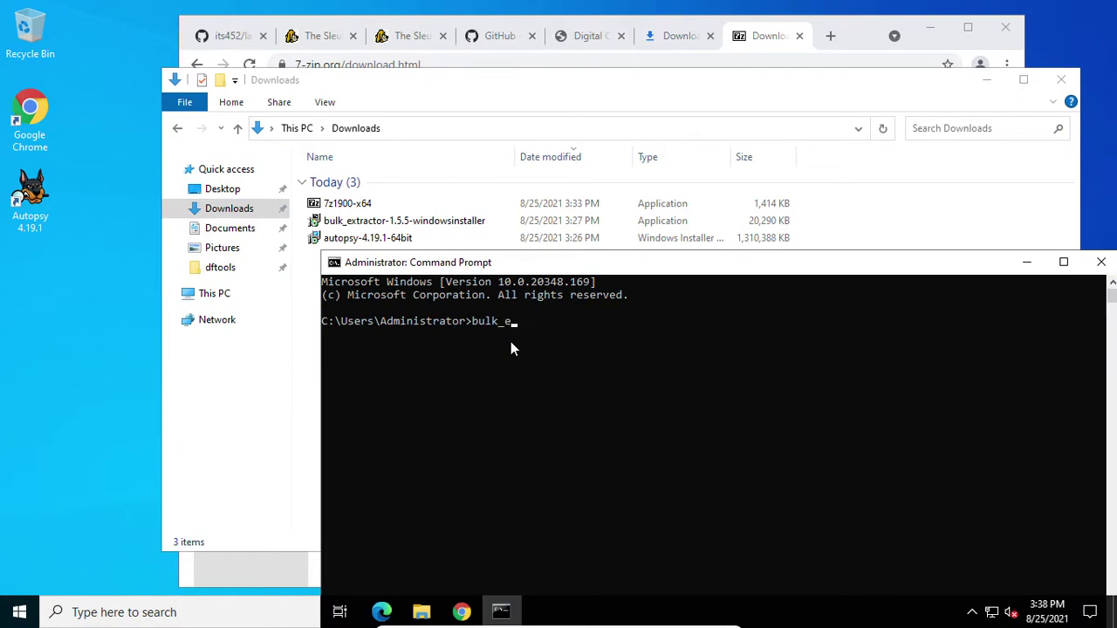
{"action": "type", "text": "xtractor"}
{"action": "key", "text": "Return"}
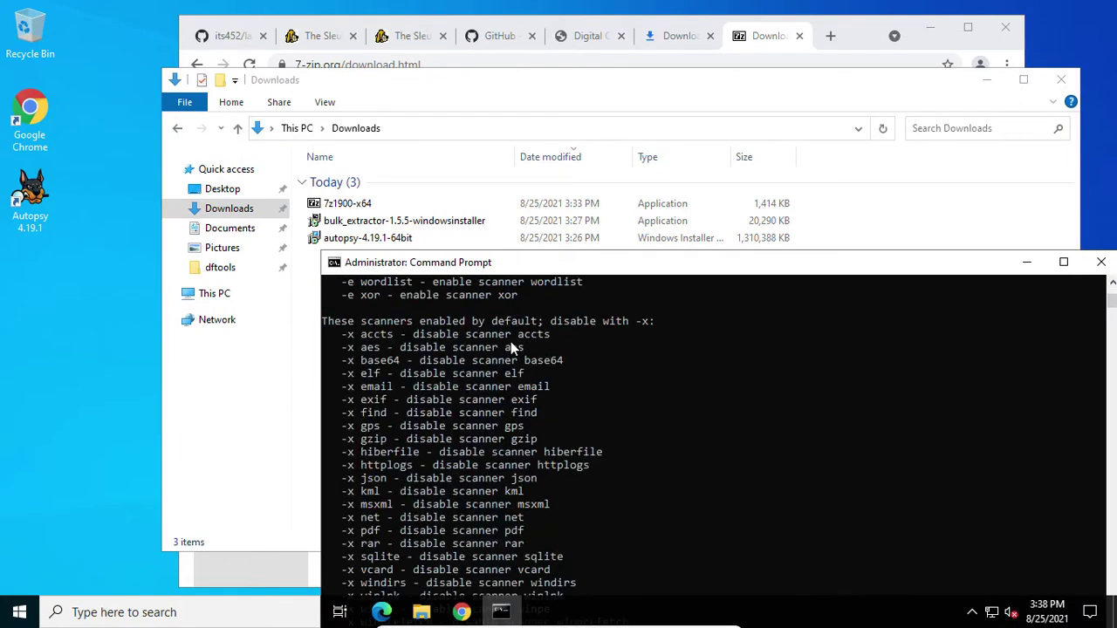
Step: Scroll through the bulk_extractor help output and highlight the reported version 1.5.5
{"action": "left_click_drag", "start_coordinate": [535, 262], "coordinate": [522, 124]}
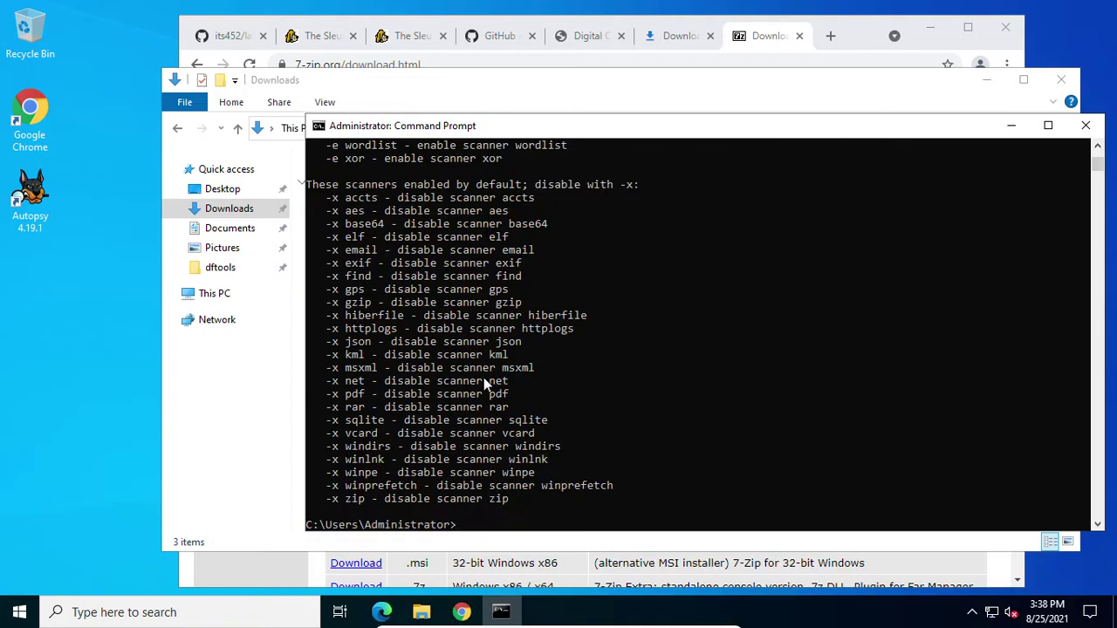
{"action": "scroll", "coordinate": [485, 385], "scroll_direction": "up", "scroll_amount": 15}
{"action": "scroll", "coordinate": [485, 385], "scroll_direction": "up", "scroll_amount": 18}
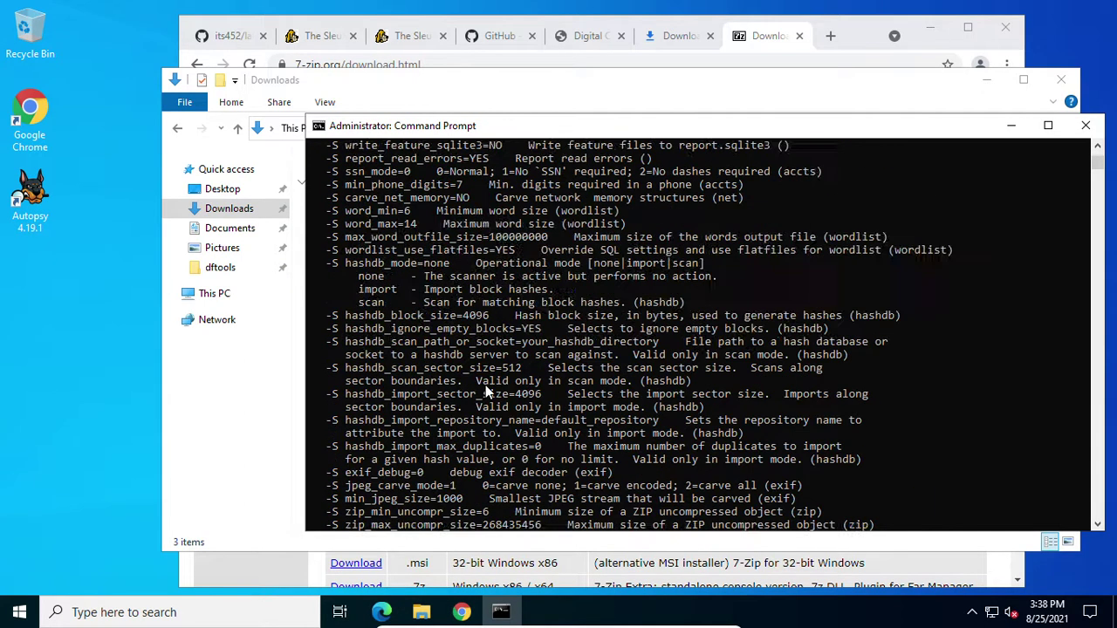
{"action": "scroll", "coordinate": [589, 371], "scroll_direction": "up", "scroll_amount": 10}
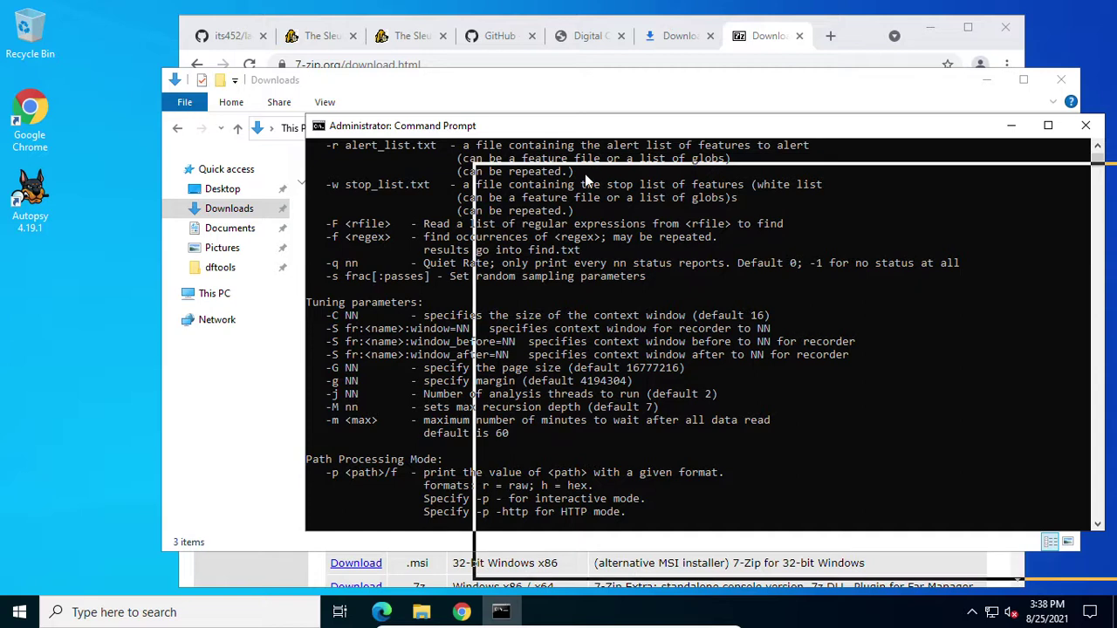
{"action": "left_click_drag", "start_coordinate": [419, 129], "coordinate": [587, 172]}
{"action": "left_click", "coordinate": [440, 225]}
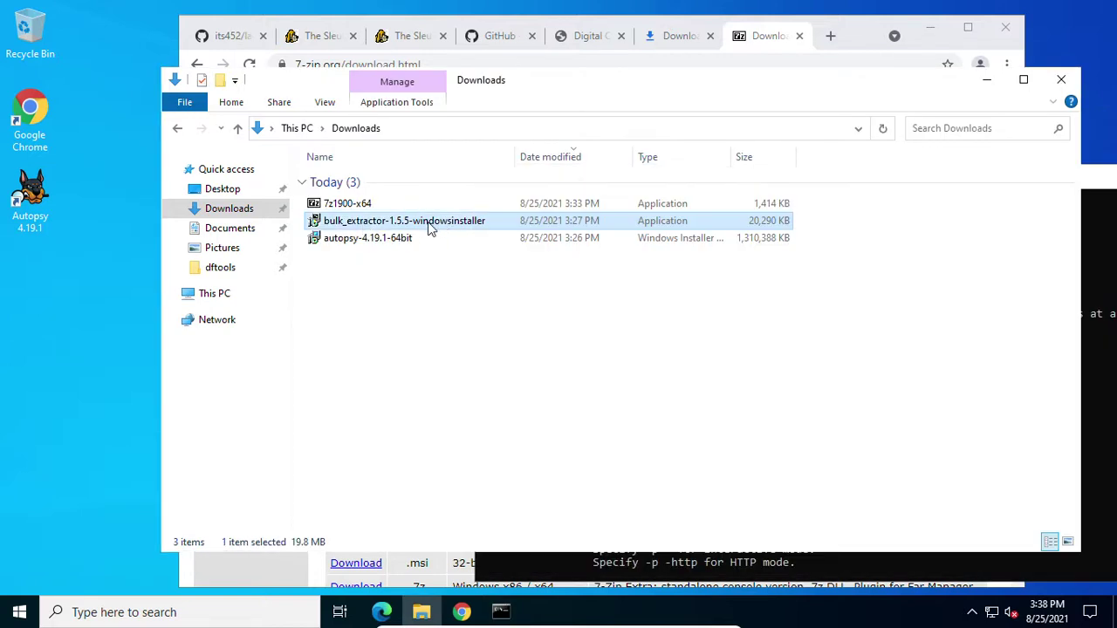
{"action": "left_click", "coordinate": [685, 574]}
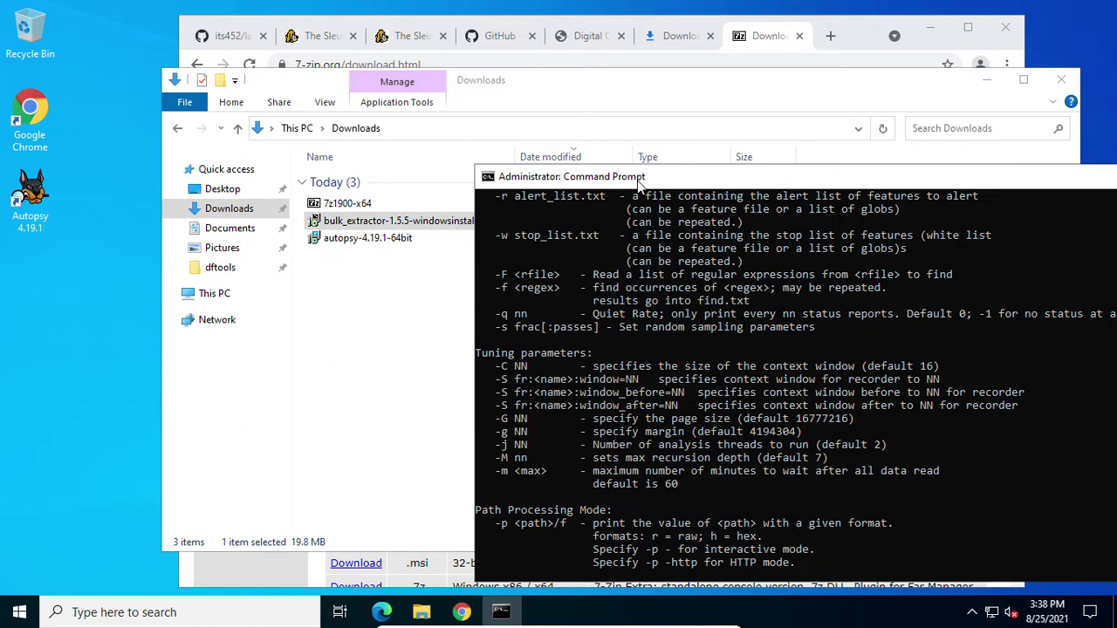
{"action": "left_click_drag", "start_coordinate": [638, 182], "coordinate": [571, 150]}
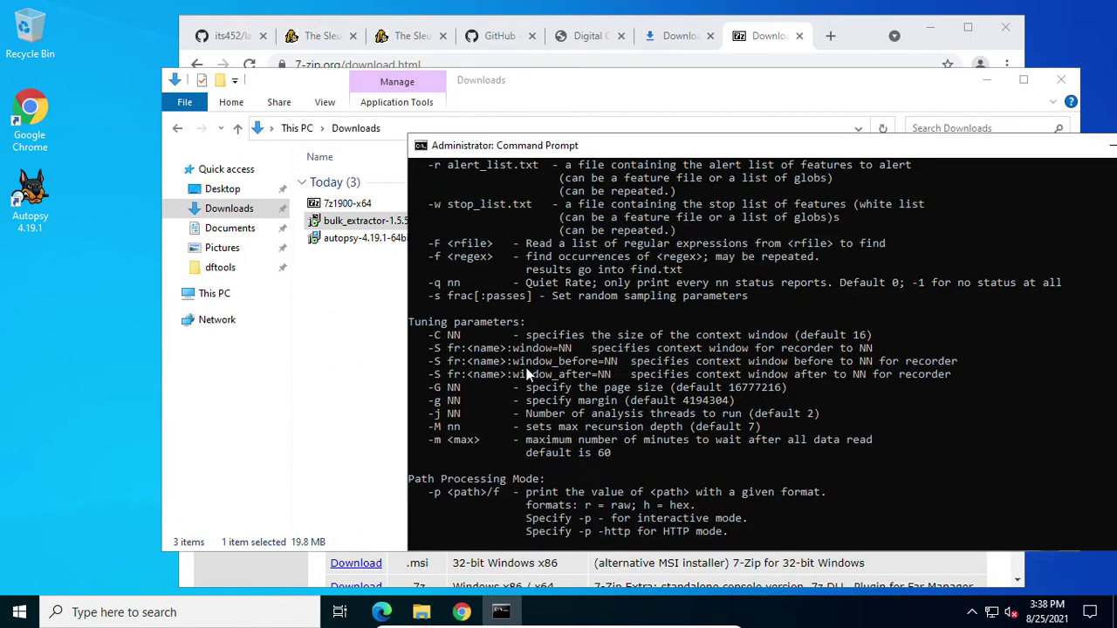
{"action": "scroll", "coordinate": [608, 349], "scroll_direction": "up", "scroll_amount": 6}
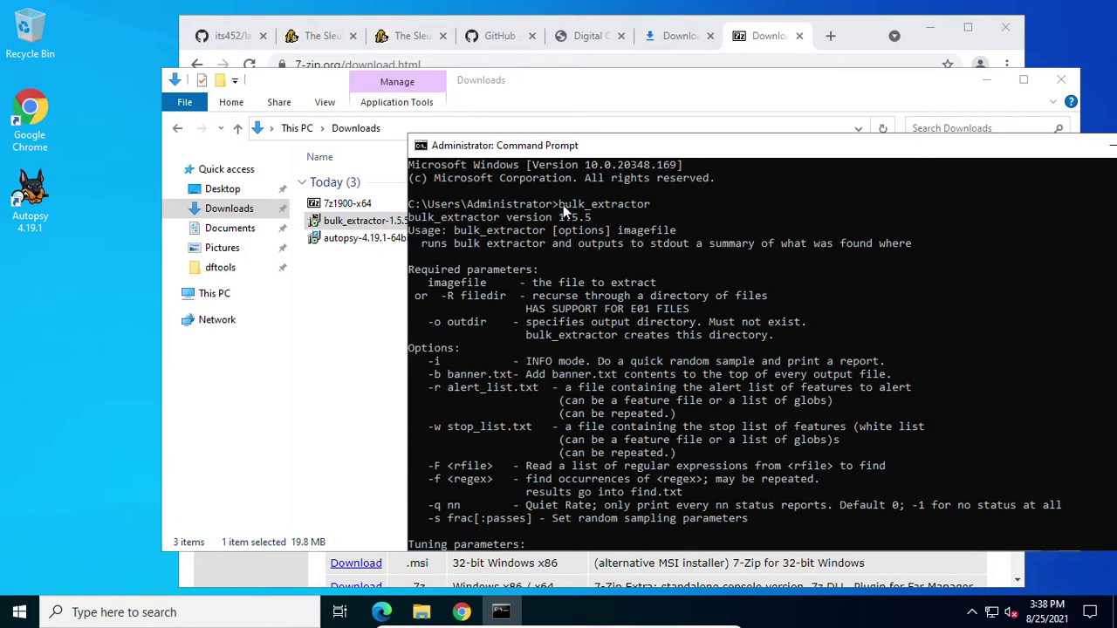
{"action": "left_click_drag", "start_coordinate": [563, 205], "coordinate": [634, 205]}
{"action": "left_click_drag", "start_coordinate": [566, 217], "coordinate": [588, 219]}
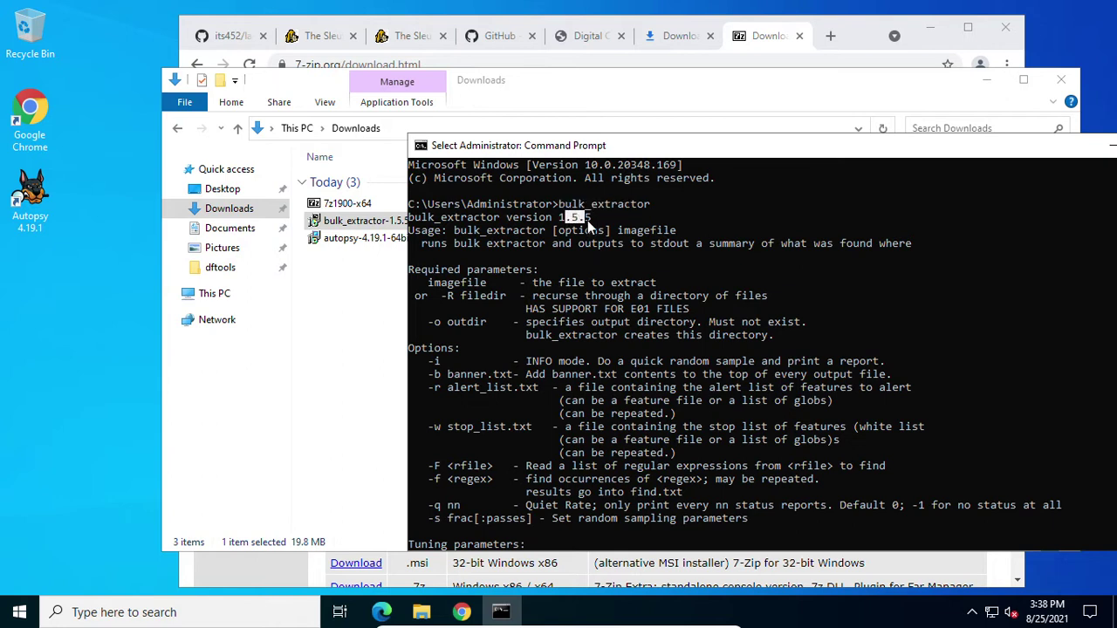
{"action": "left_click", "coordinate": [638, 295]}
{"action": "scroll", "coordinate": [691, 397], "scroll_direction": "down", "scroll_amount": 12}
{"action": "scroll", "coordinate": [694, 403], "scroll_direction": "down", "scroll_amount": 15}
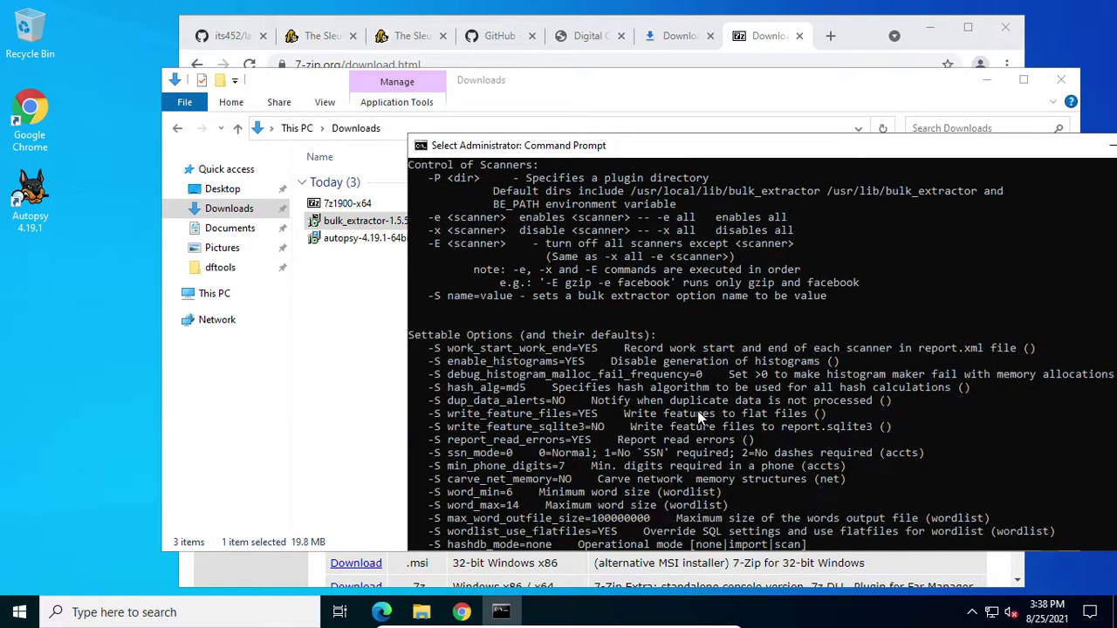
Step: Return Chrome to the Digital Corpora bulk_extractor listing, scrolled back to the top
{"action": "left_click", "coordinate": [672, 36]}
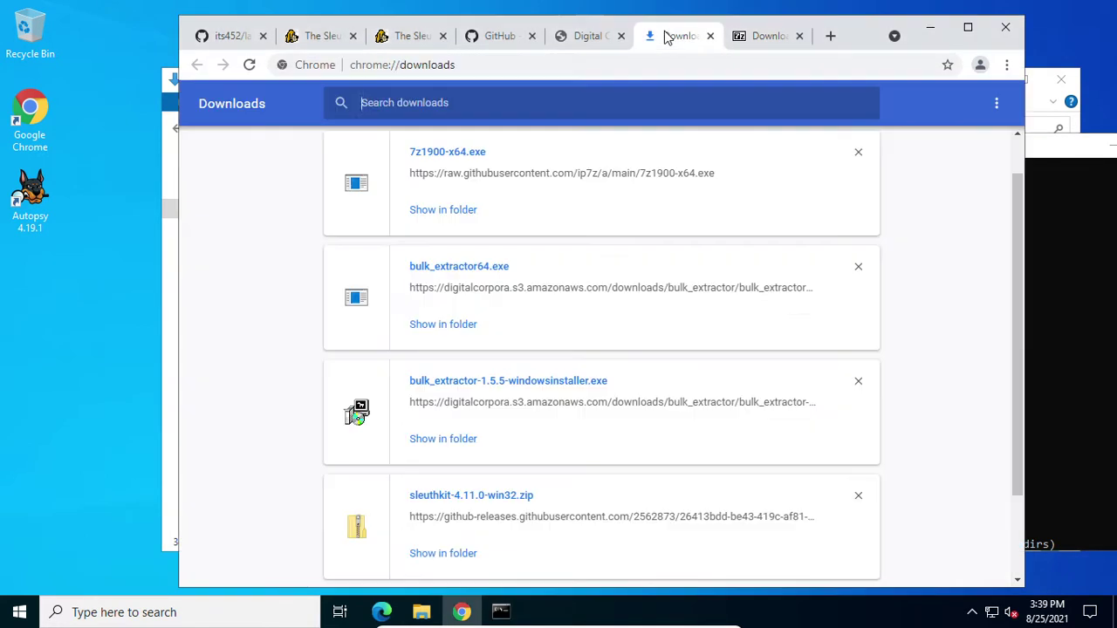
{"action": "left_click", "coordinate": [587, 35]}
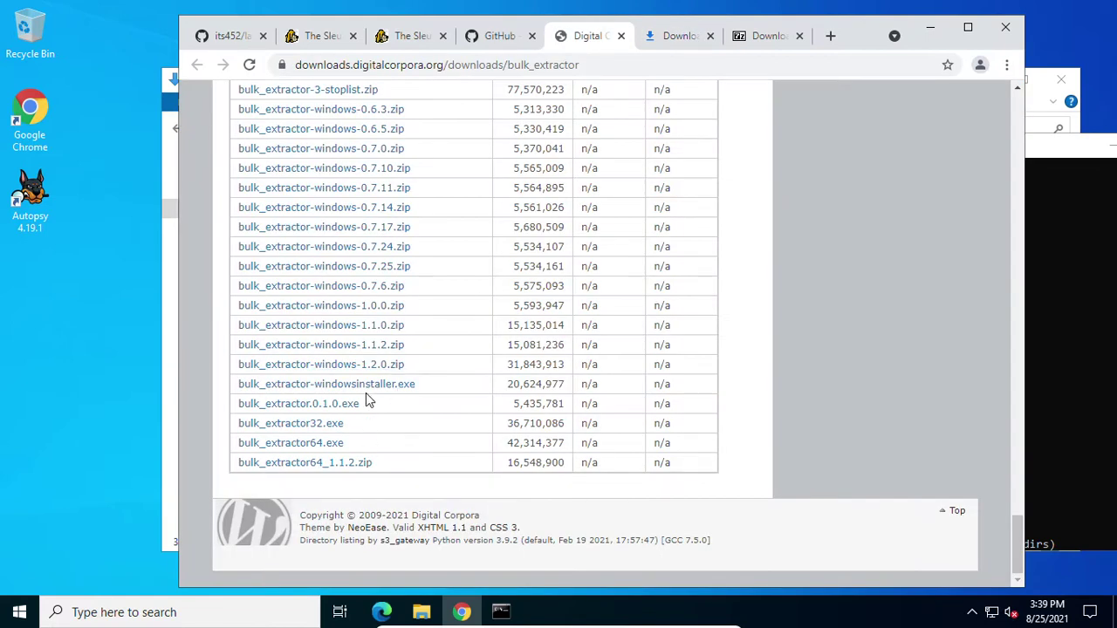
{"action": "scroll", "coordinate": [405, 280], "scroll_direction": "up", "scroll_amount": 8}
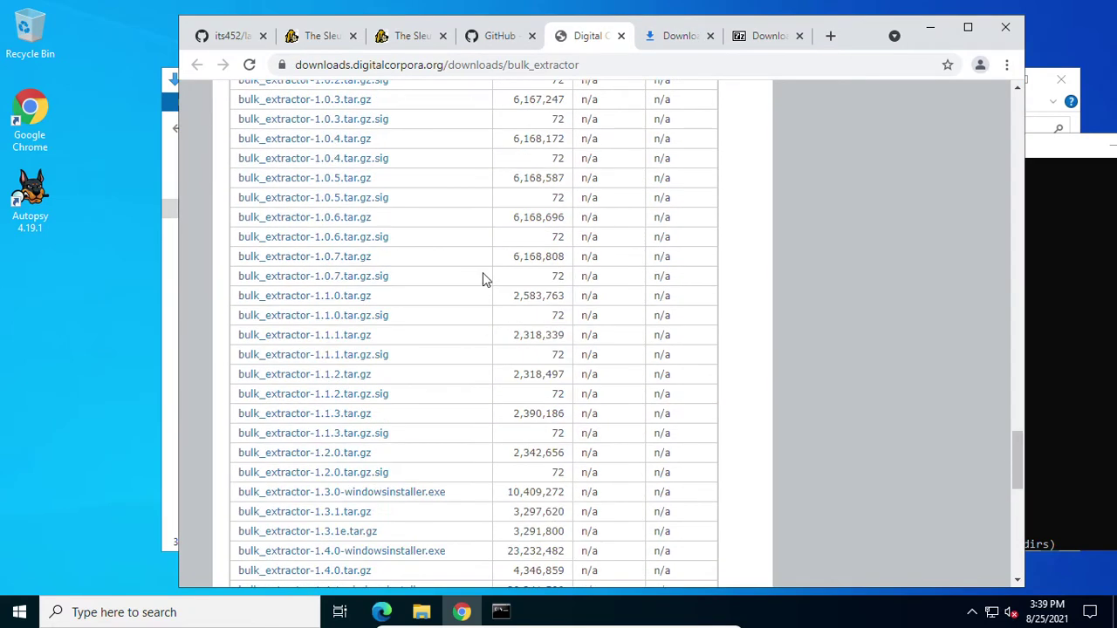
{"action": "scroll", "coordinate": [483, 274], "scroll_direction": "up", "scroll_amount": 10}
{"action": "scroll", "coordinate": [510, 298], "scroll_direction": "up", "scroll_amount": 10}
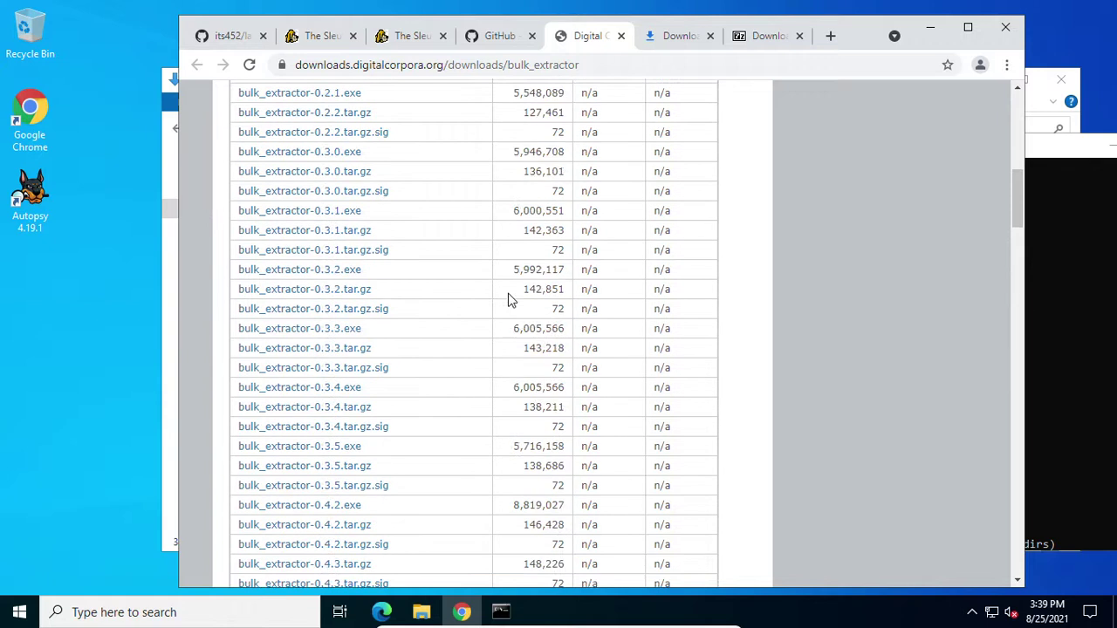
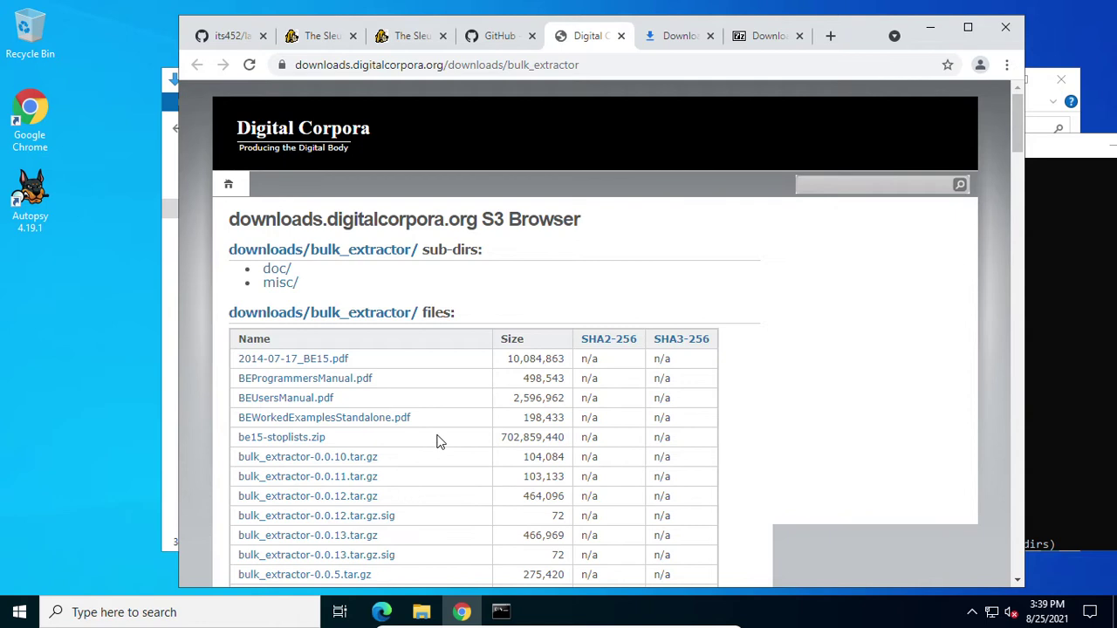
Step: Run a Google search for 'beviewer' in a new browser tab
{"action": "scroll", "coordinate": [440, 442], "scroll_direction": "down", "scroll_amount": 3}
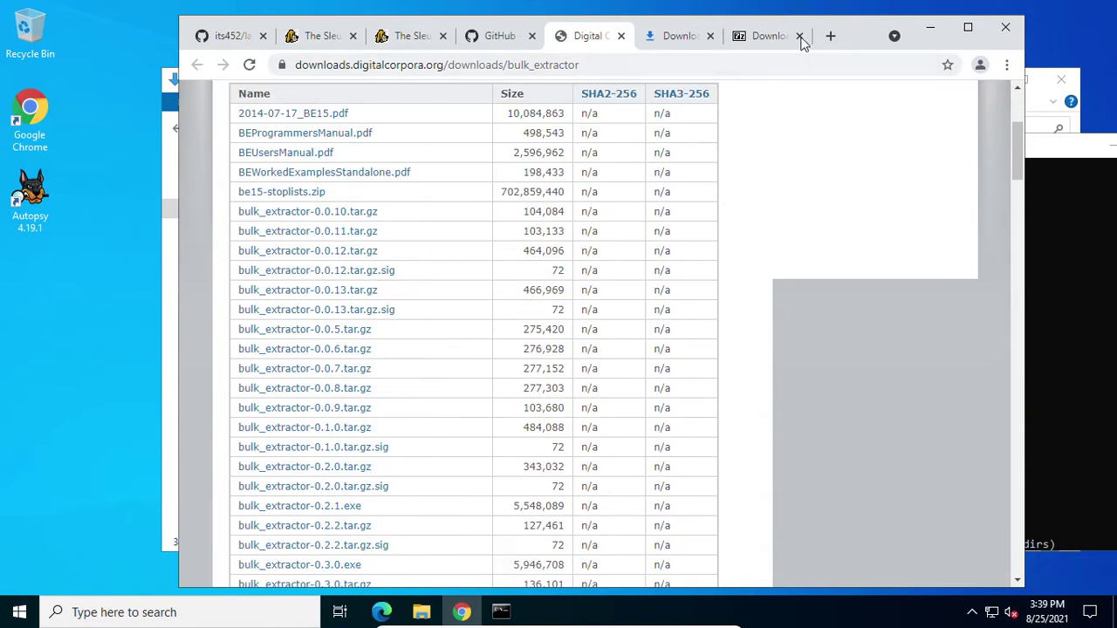
{"action": "left_click", "coordinate": [831, 36]}
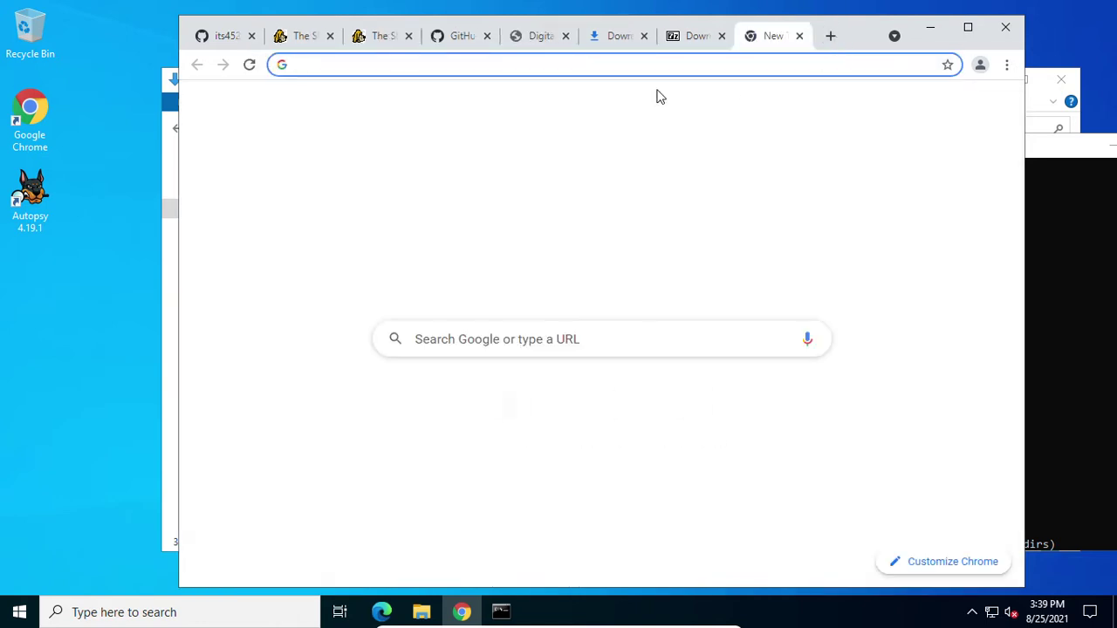
{"action": "type", "text": "beview"}
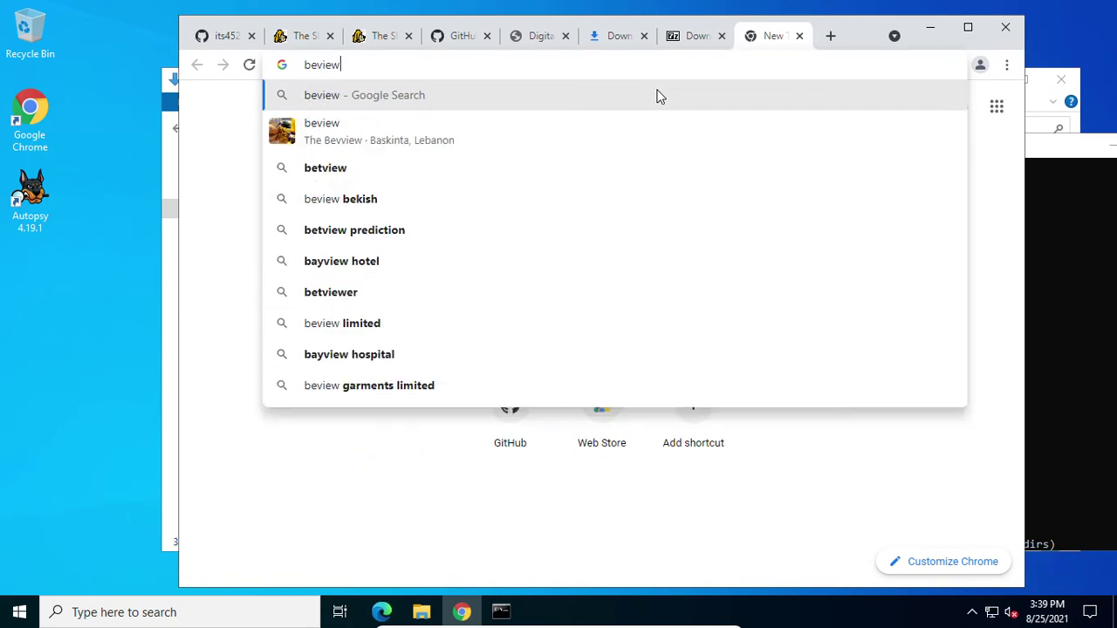
{"action": "type", "text": "er"}
{"action": "key", "text": "Return"}
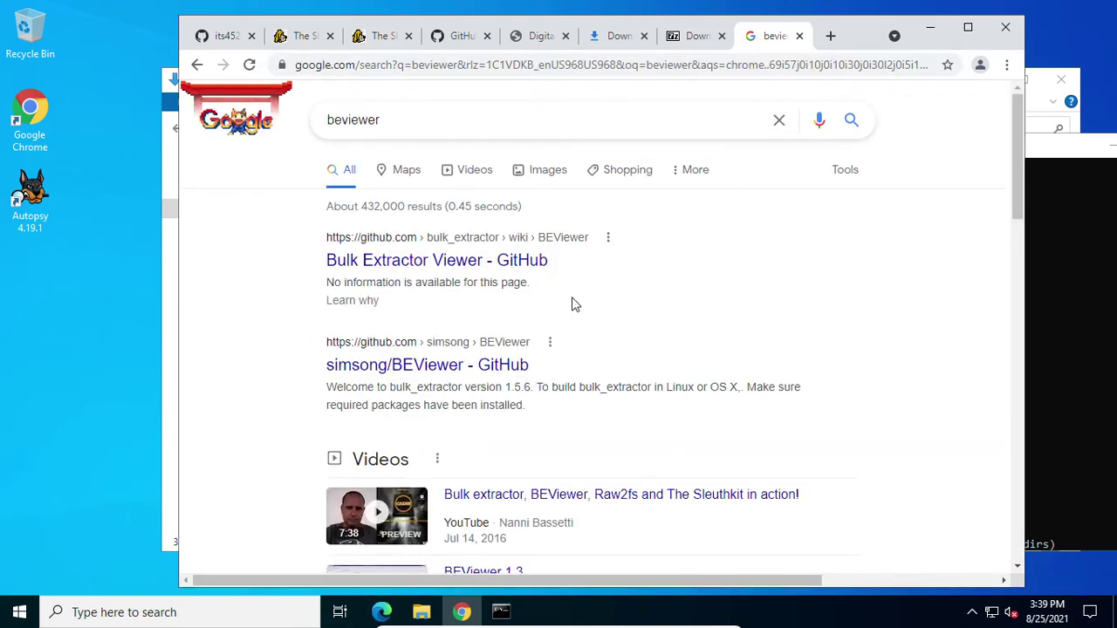
Step: From the simsong/BEViewer releases, download the v1.6.0 Source code (zip) as BEViewer-1.6.0.zip
{"action": "left_click", "coordinate": [460, 368]}
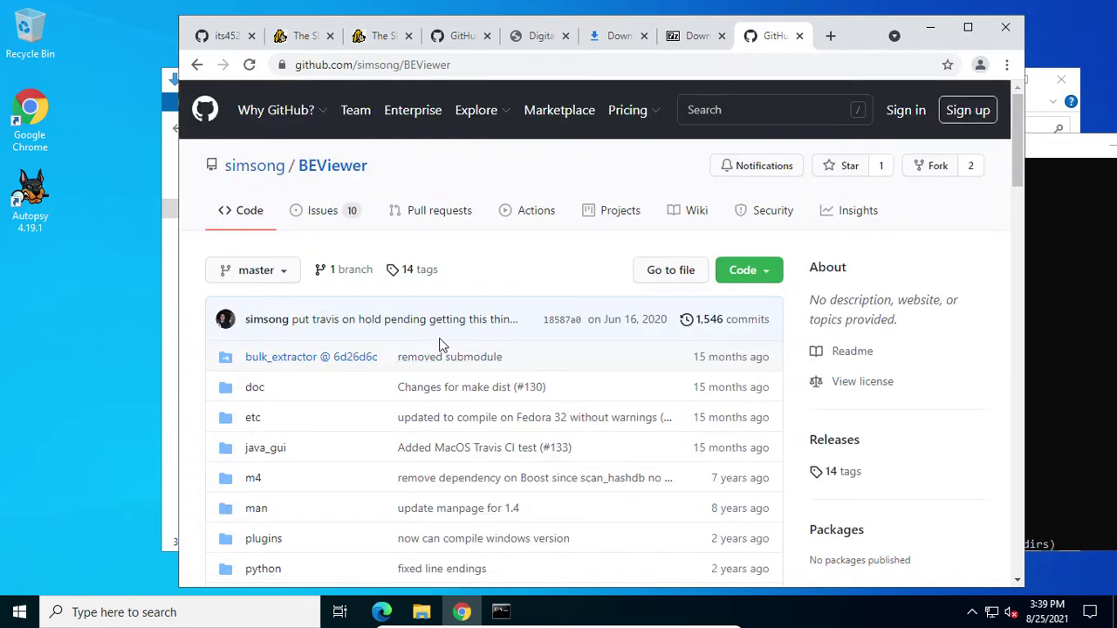
{"action": "scroll", "coordinate": [563, 301], "scroll_direction": "down", "scroll_amount": 1}
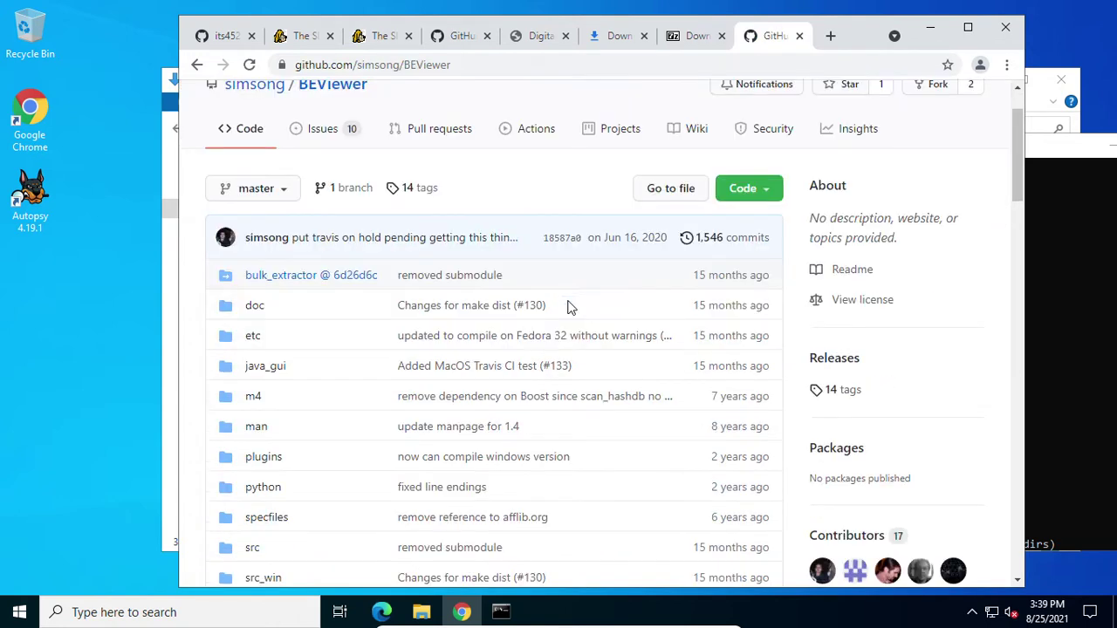
{"action": "left_click", "coordinate": [829, 365]}
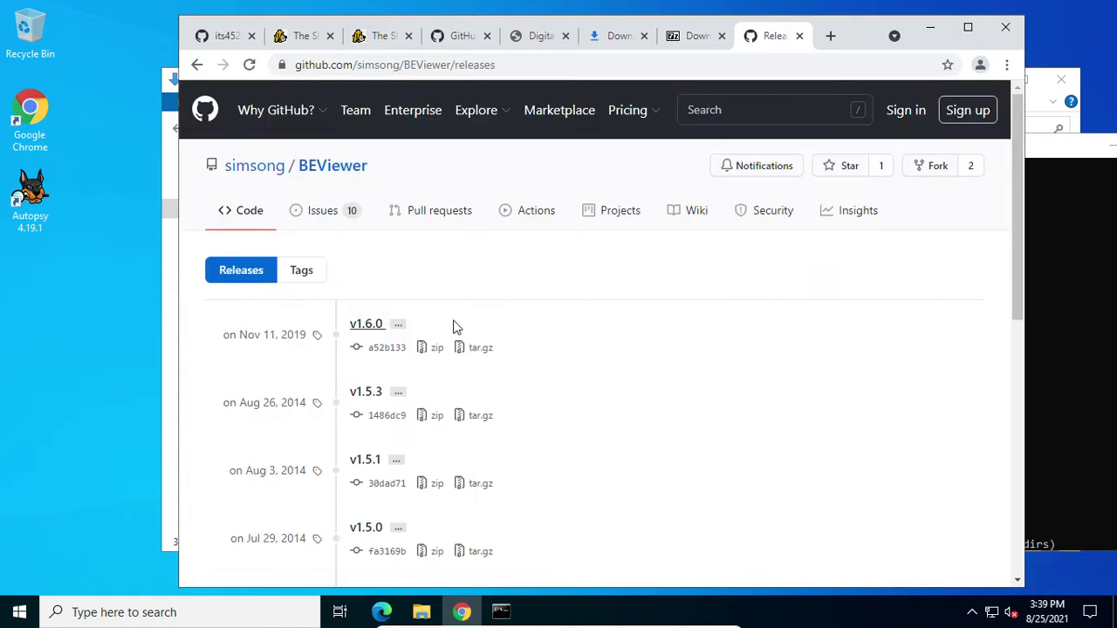
{"action": "scroll", "coordinate": [452, 327], "scroll_direction": "down", "scroll_amount": 2}
{"action": "left_click", "coordinate": [364, 162]}
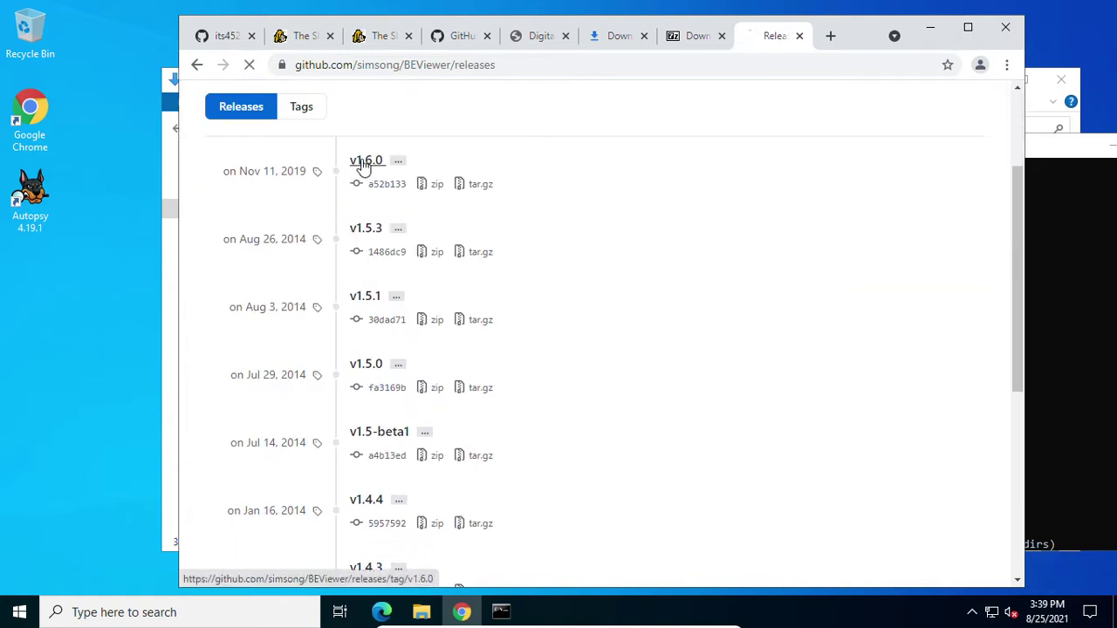
{"action": "scroll", "coordinate": [513, 414], "scroll_direction": "down", "scroll_amount": 1}
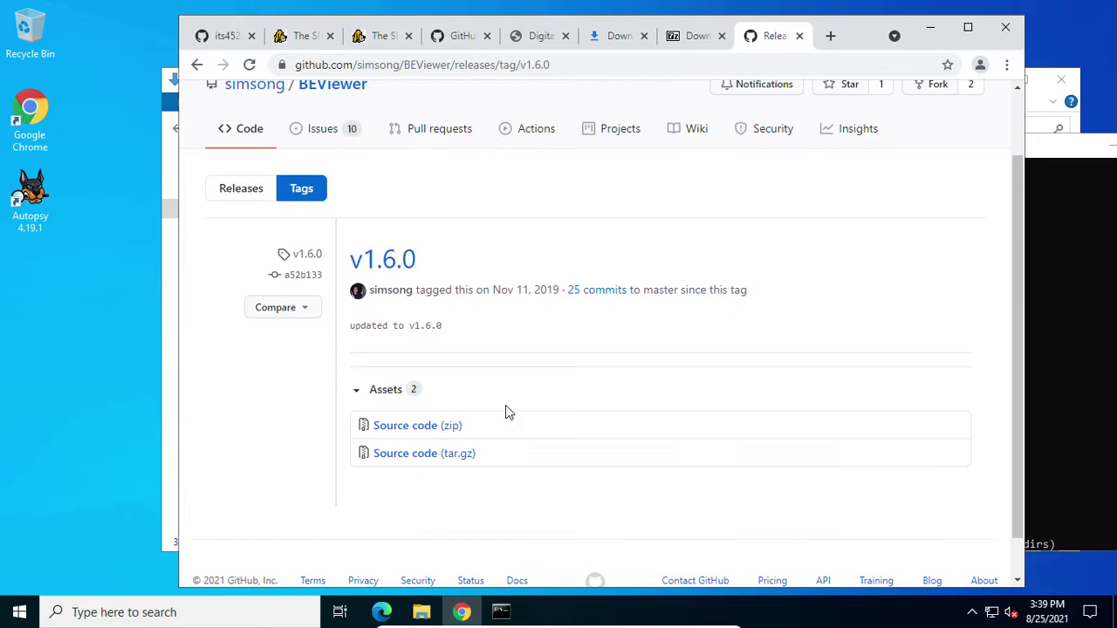
{"action": "scroll", "coordinate": [451, 352], "scroll_direction": "up", "scroll_amount": 1}
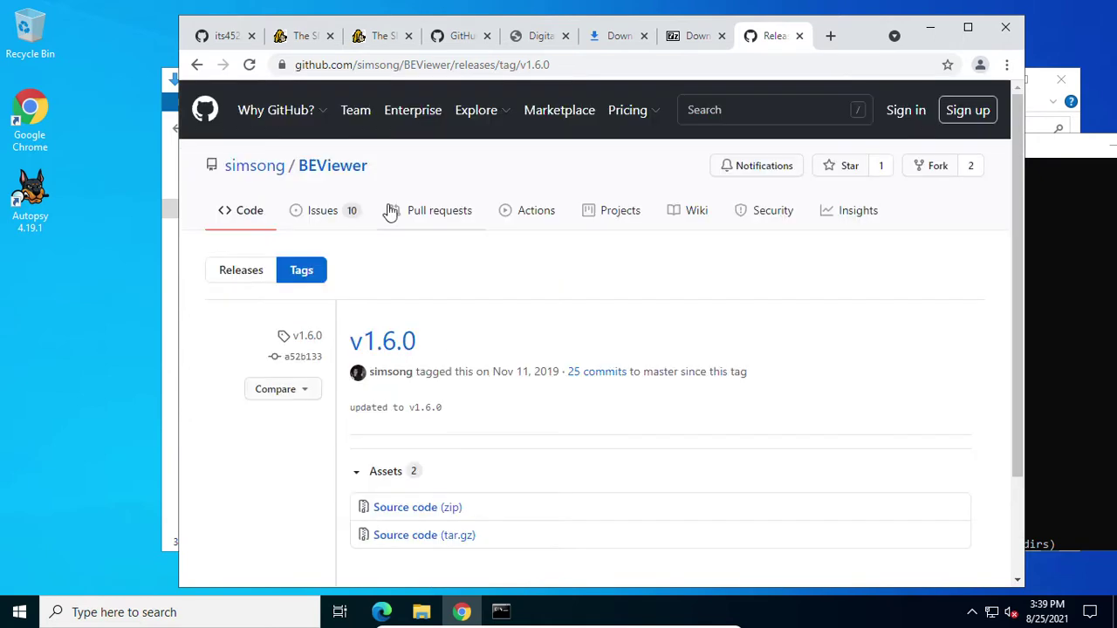
{"action": "scroll", "coordinate": [523, 418], "scroll_direction": "down", "scroll_amount": 1}
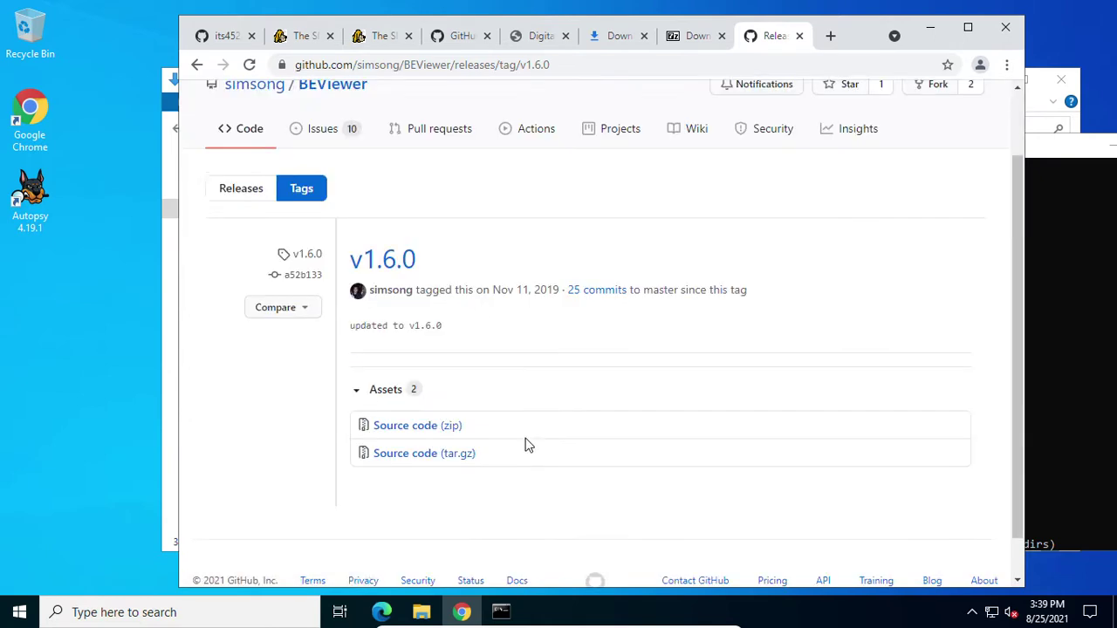
{"action": "scroll", "coordinate": [524, 446], "scroll_direction": "down", "scroll_amount": 1}
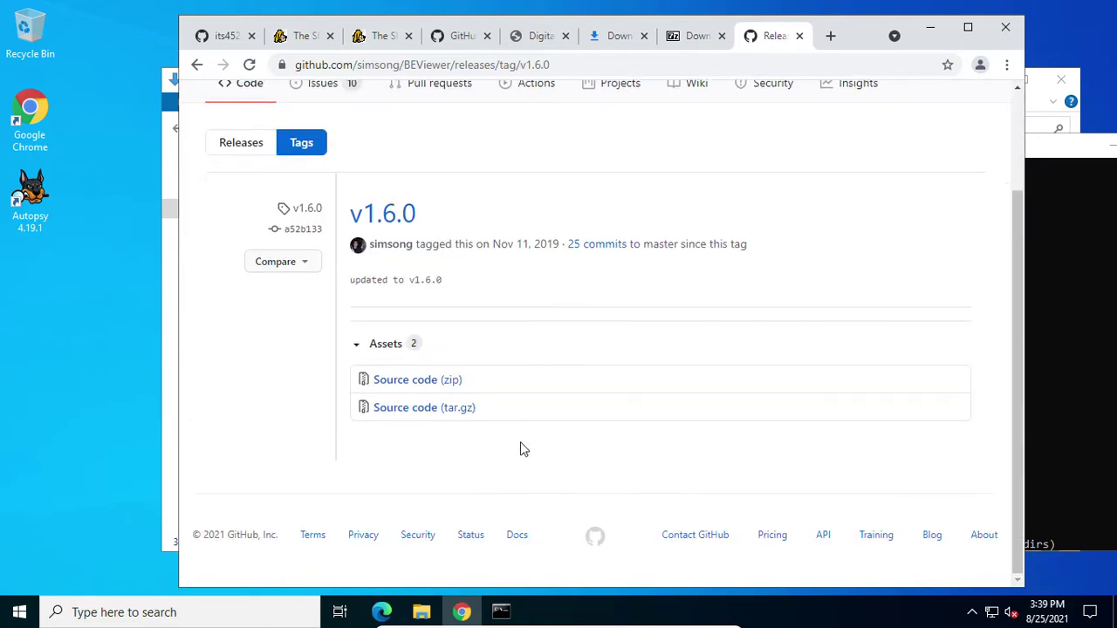
{"action": "left_click", "coordinate": [402, 385]}
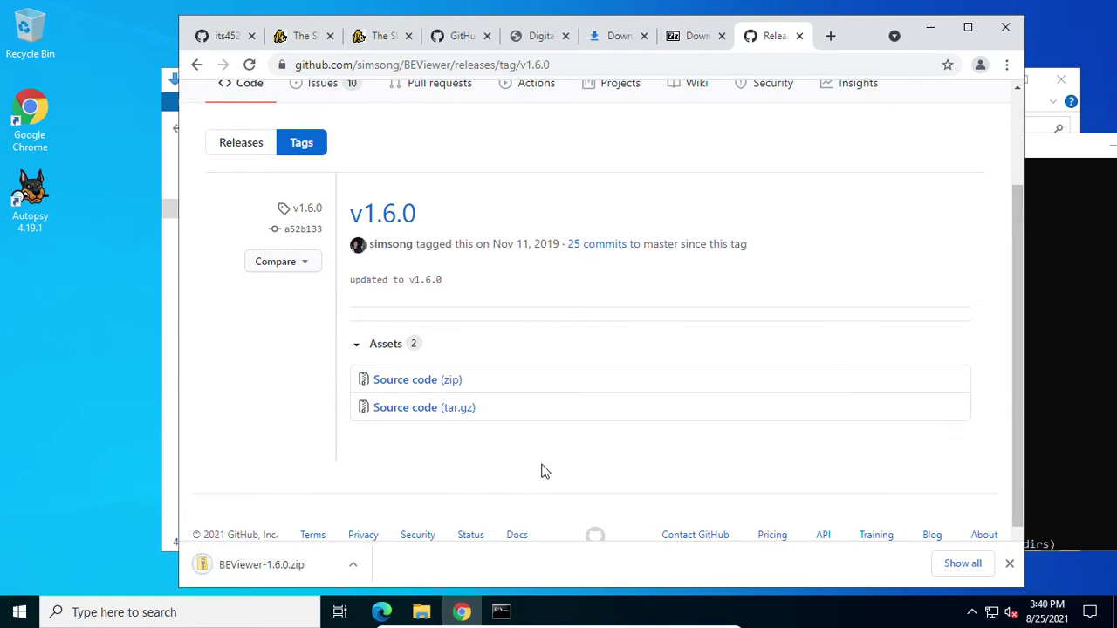
Step: Go back to the simsong/BEViewer main page and read the README down to the bulk_extractor Windows downloads link
{"action": "scroll", "coordinate": [314, 248], "scroll_direction": "up", "scroll_amount": 2}
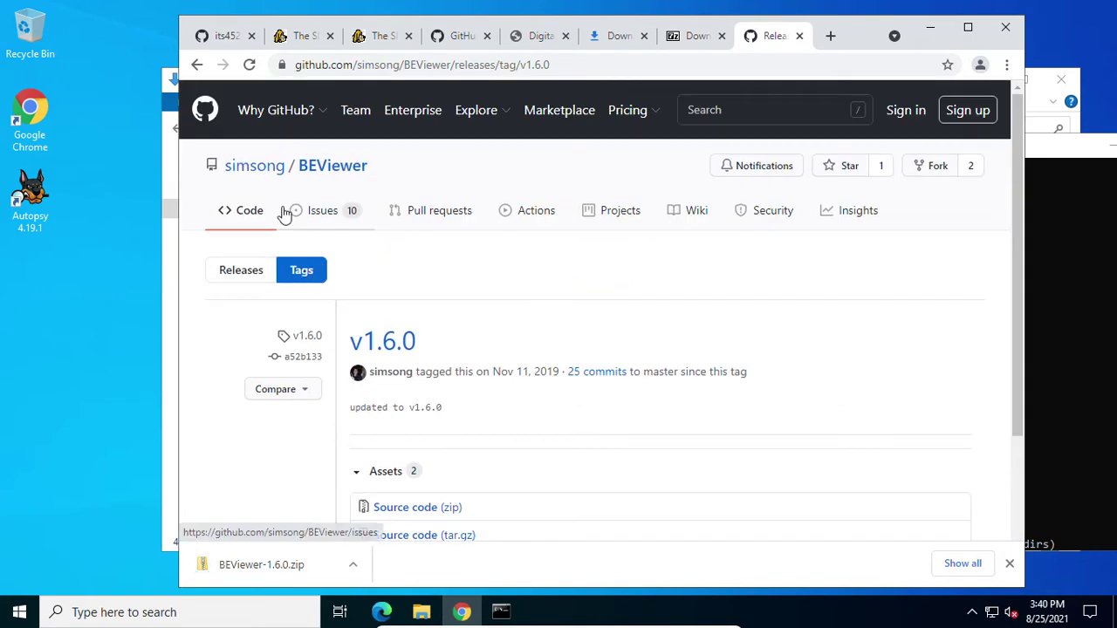
{"action": "left_click", "coordinate": [315, 170]}
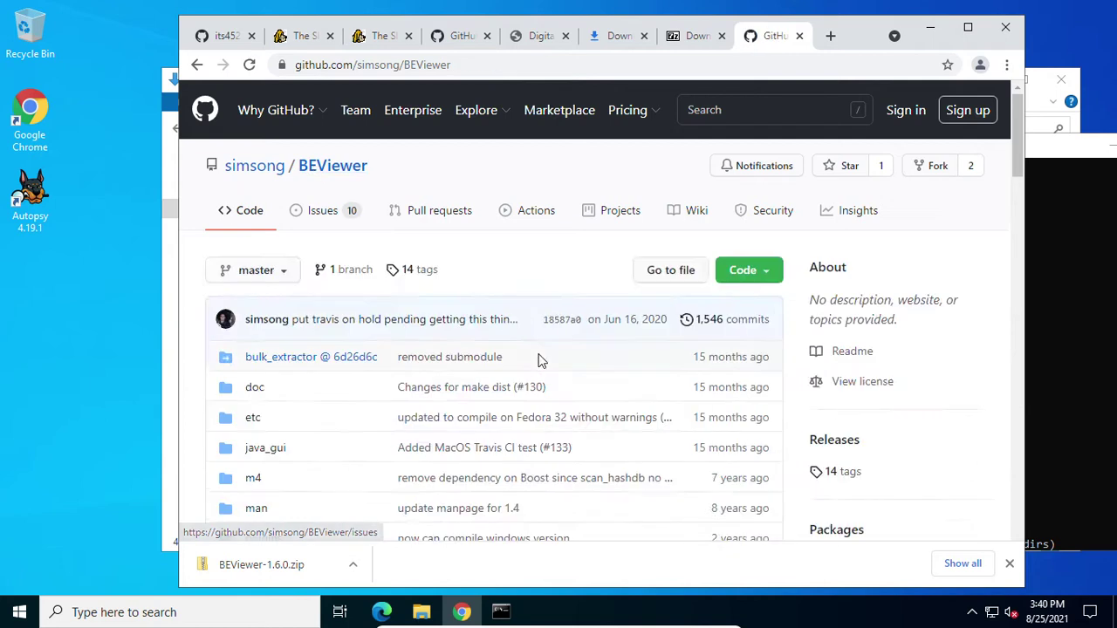
{"action": "scroll", "coordinate": [536, 384], "scroll_direction": "down", "scroll_amount": 3}
{"action": "scroll", "coordinate": [541, 416], "scroll_direction": "down", "scroll_amount": 3}
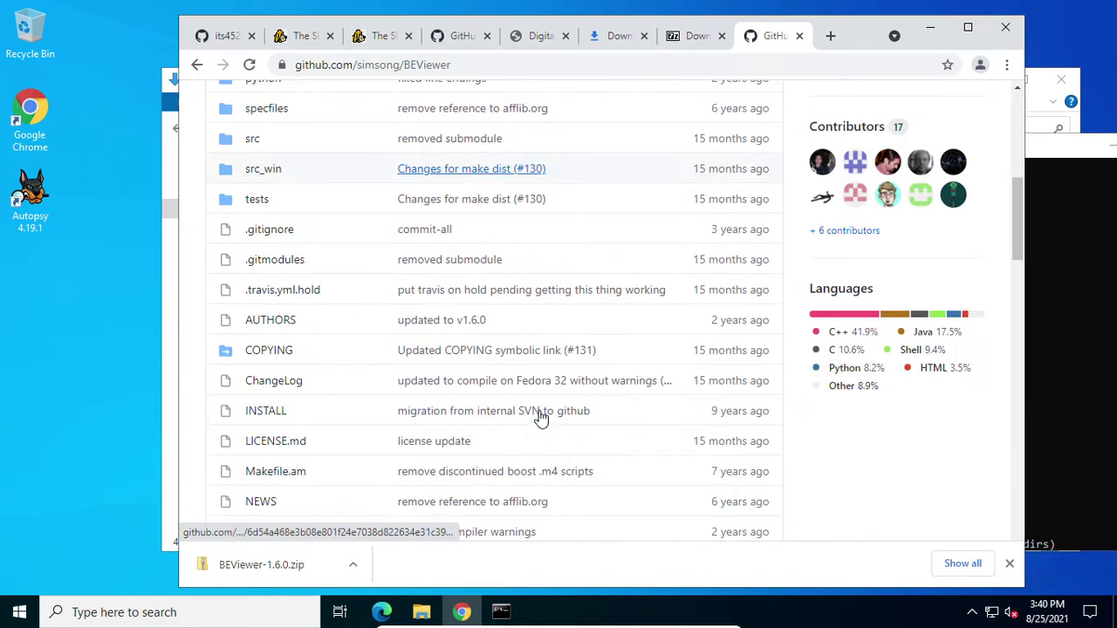
{"action": "scroll", "coordinate": [541, 416], "scroll_direction": "down", "scroll_amount": 2}
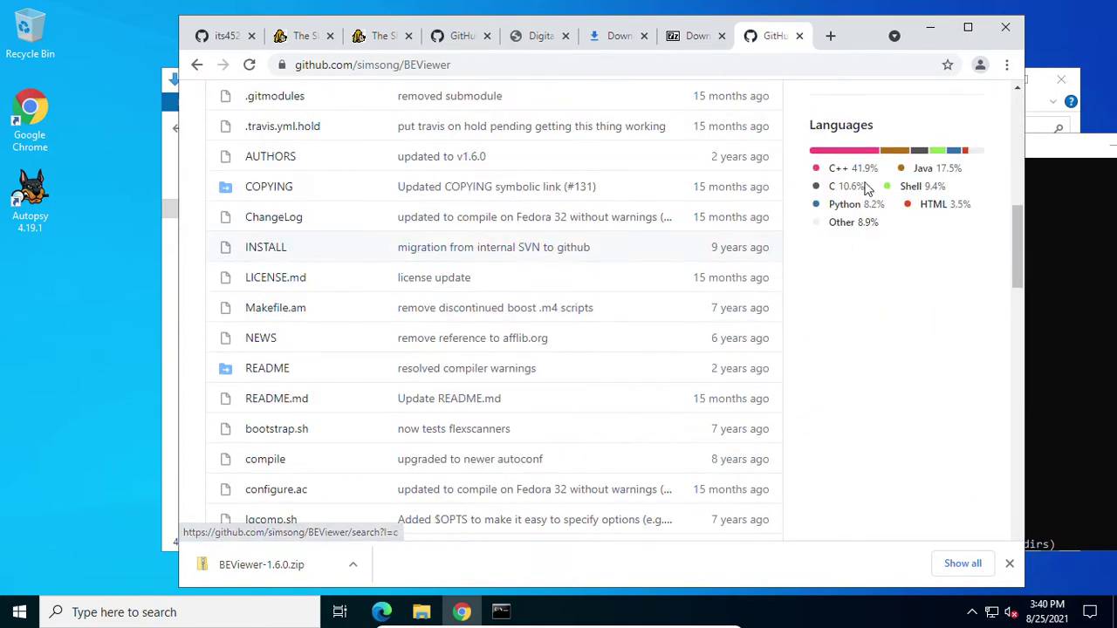
{"action": "scroll", "coordinate": [649, 306], "scroll_direction": "down", "scroll_amount": 5}
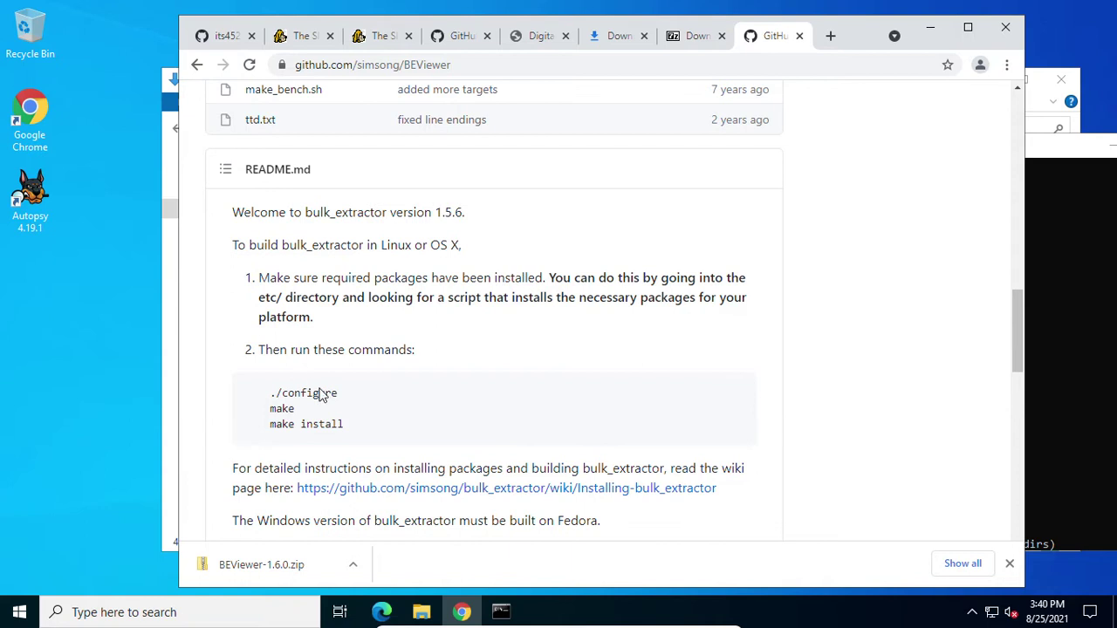
{"action": "scroll", "coordinate": [371, 373], "scroll_direction": "down", "scroll_amount": 1}
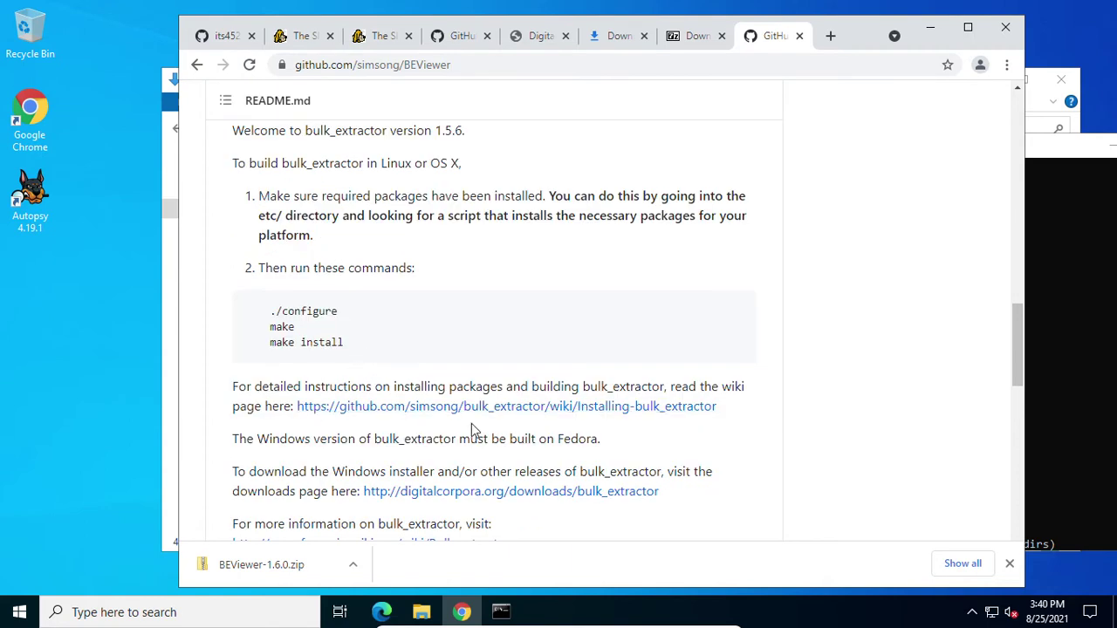
{"action": "left_click_drag", "start_coordinate": [291, 472], "coordinate": [417, 472]}
{"action": "scroll", "coordinate": [550, 468], "scroll_direction": "down", "scroll_amount": 1}
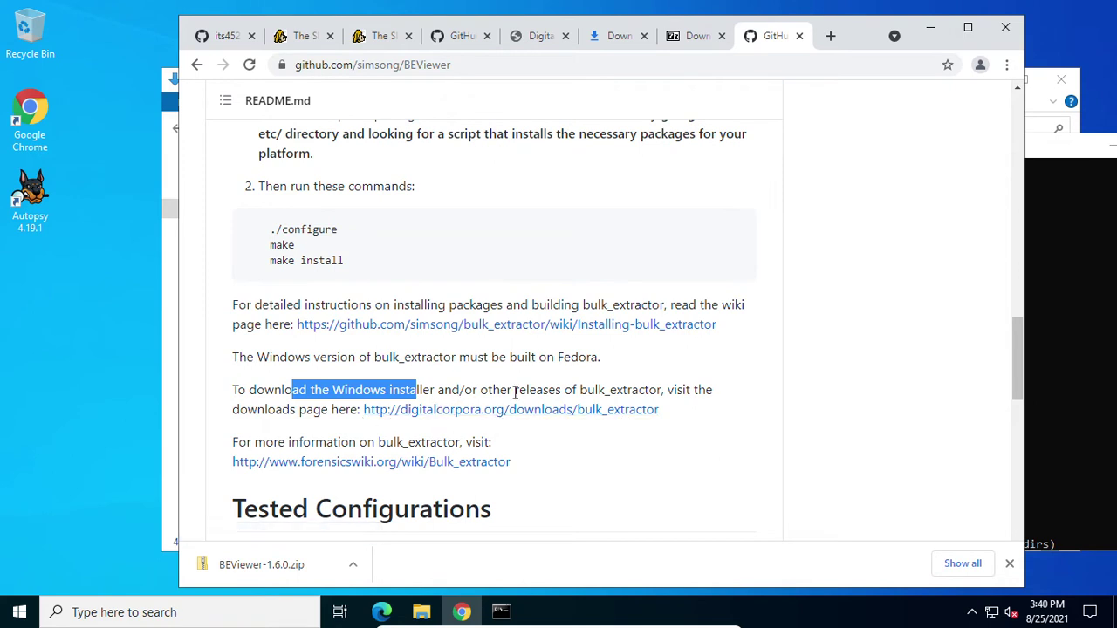
{"action": "scroll", "coordinate": [559, 418], "scroll_direction": "down", "scroll_amount": 1}
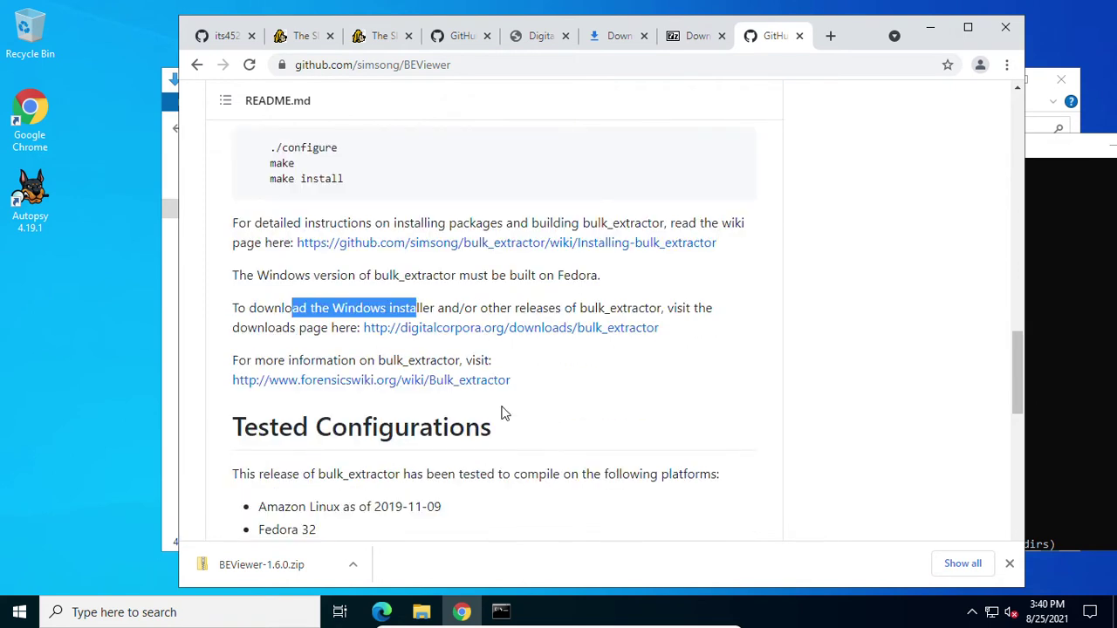
{"action": "scroll", "coordinate": [519, 423], "scroll_direction": "down", "scroll_amount": 3}
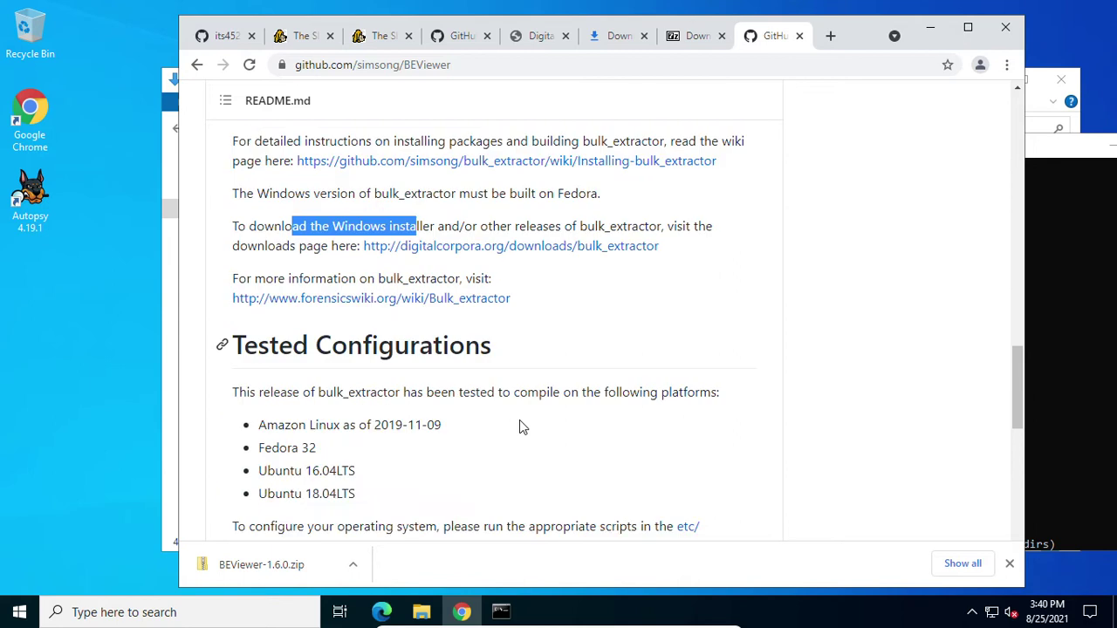
{"action": "scroll", "coordinate": [521, 427], "scroll_direction": "down", "scroll_amount": 4}
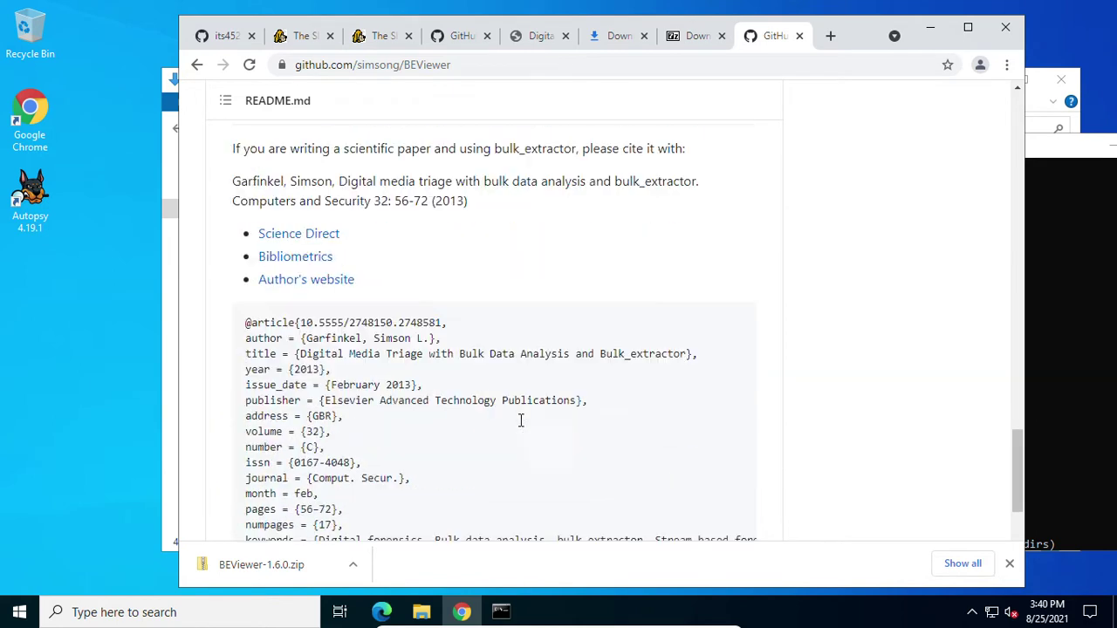
{"action": "scroll", "coordinate": [519, 427], "scroll_direction": "down", "scroll_amount": 2}
{"action": "scroll", "coordinate": [520, 425], "scroll_direction": "up", "scroll_amount": 8}
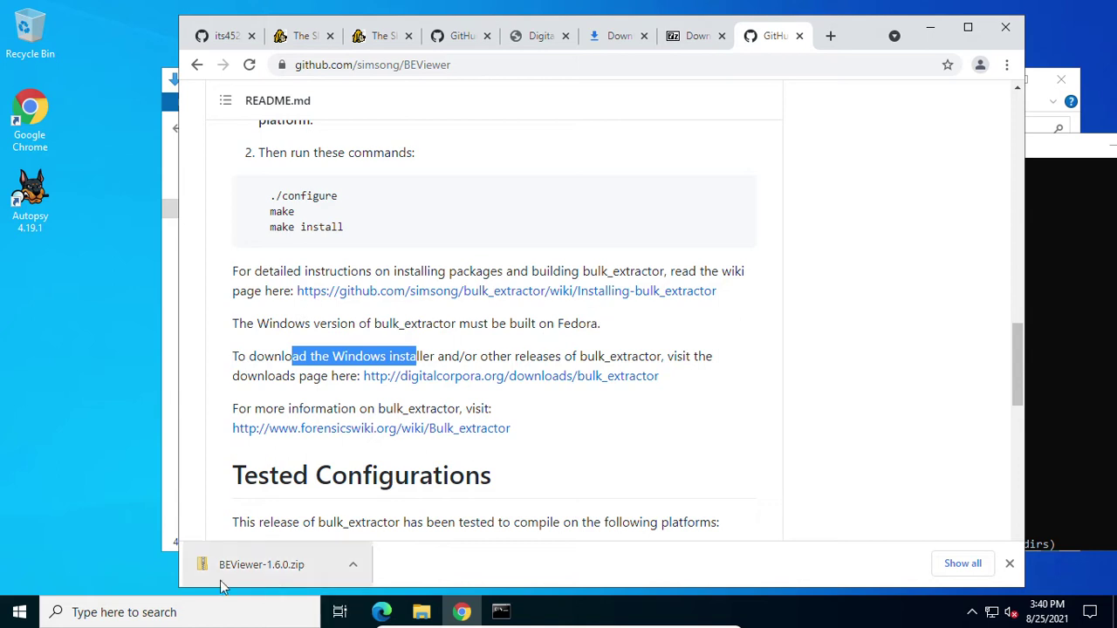
Step: Preview the contents of BEViewer-1.6.0.zip in 7-Zip, then close the archive viewer
{"action": "left_click", "coordinate": [421, 613]}
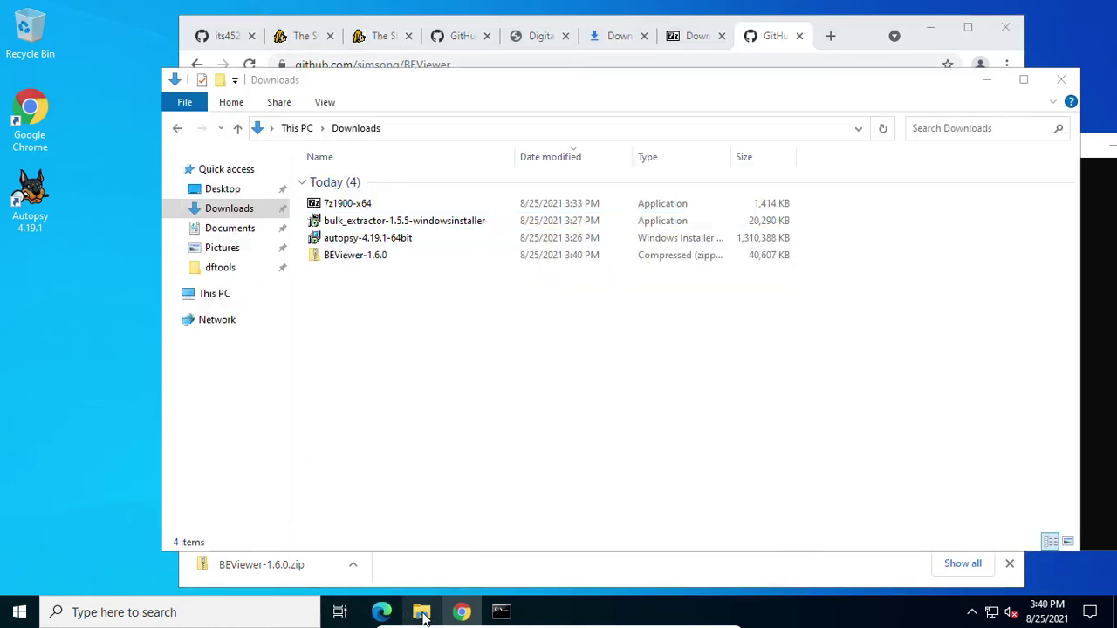
{"action": "right_click", "coordinate": [346, 255]}
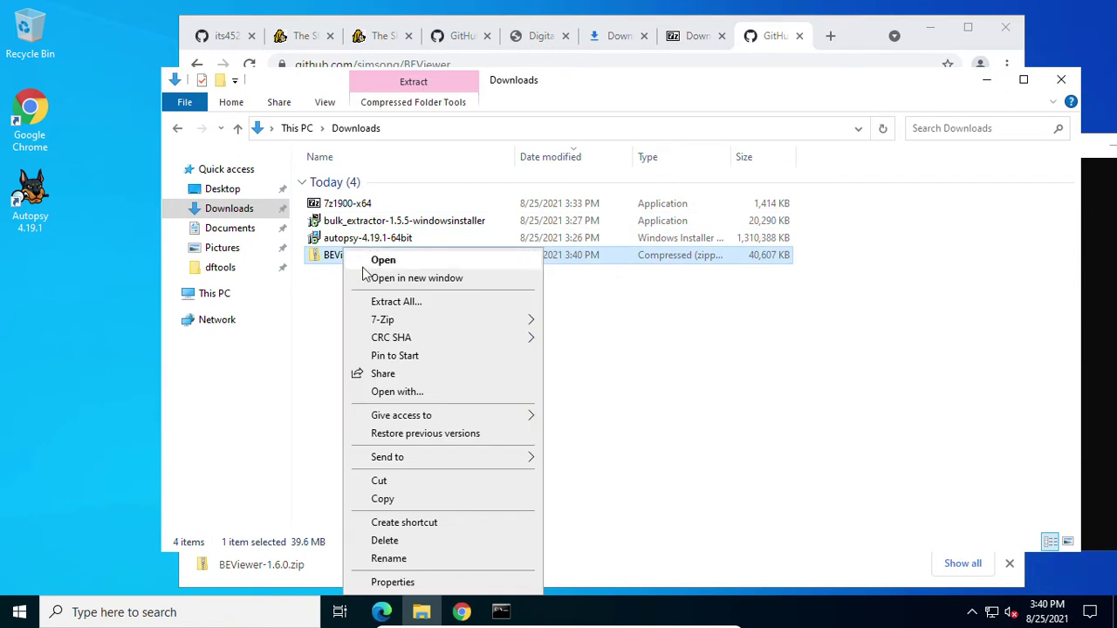
{"action": "mouse_move", "coordinate": [454, 321]}
{"action": "left_click", "coordinate": [568, 319]}
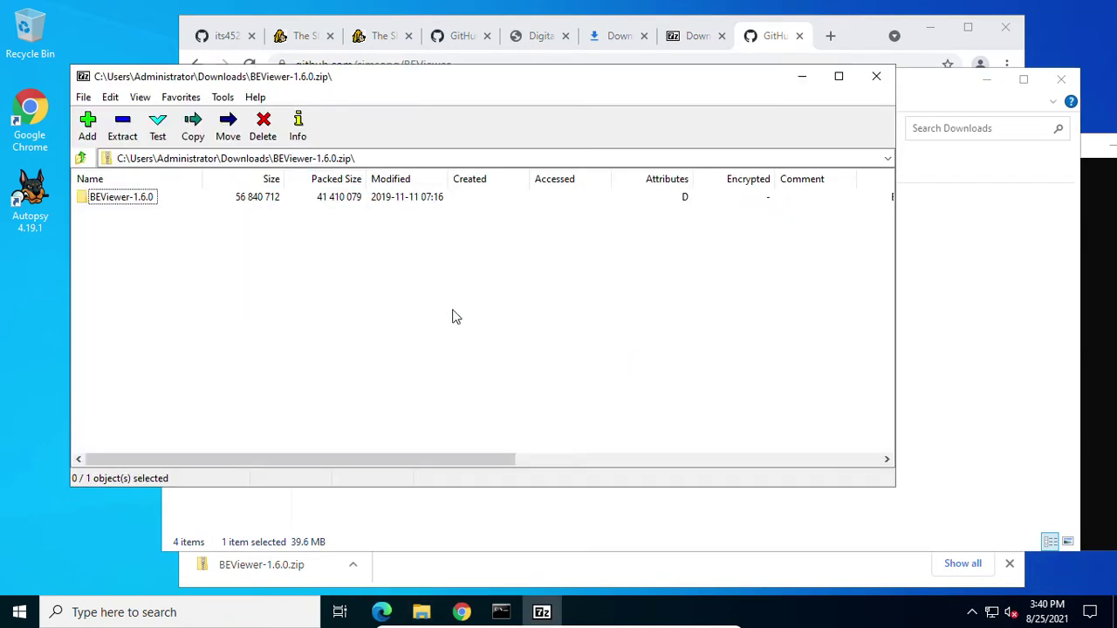
{"action": "left_click", "coordinate": [876, 76]}
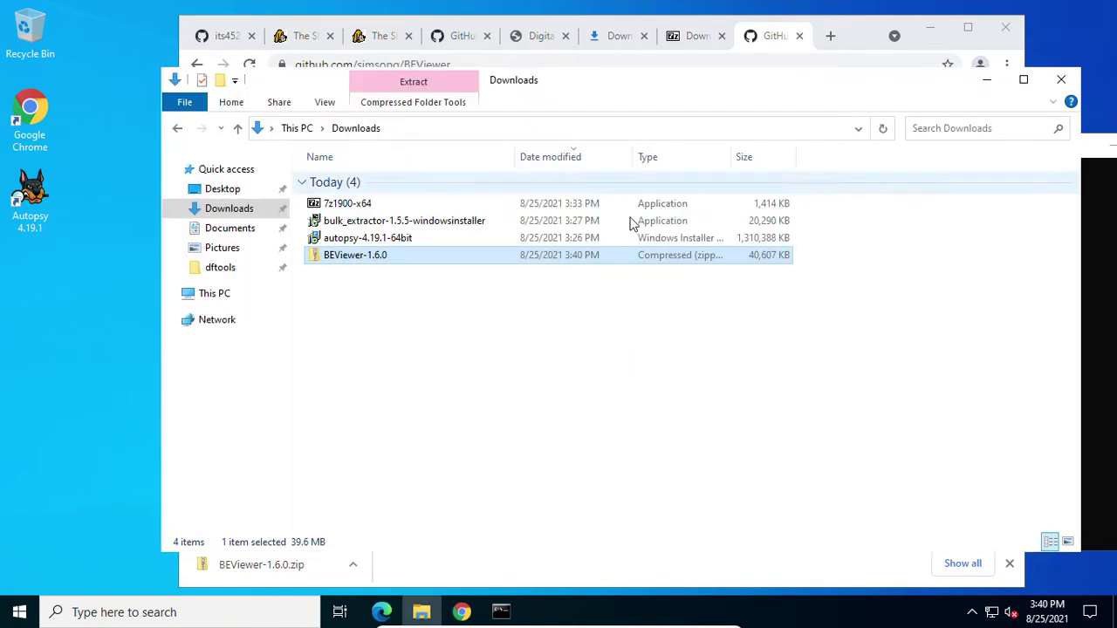
Step: Extract BEViewer-1.6.0.zip in Downloads and paste the BEViewer-1.6.0 folder into C:\dftools
{"action": "right_click", "coordinate": [331, 263]}
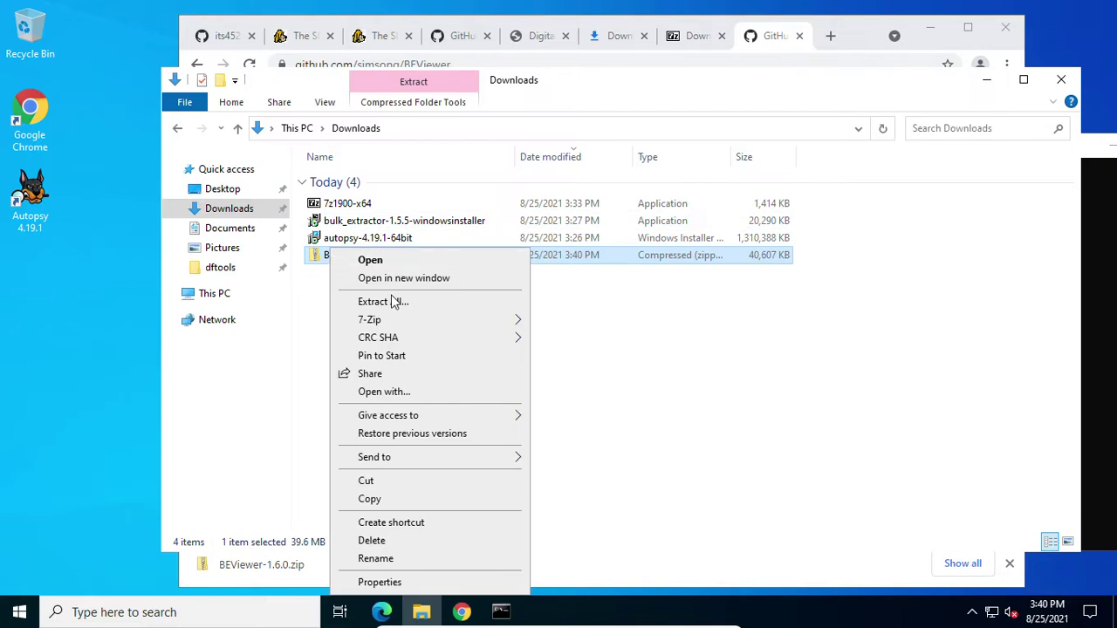
{"action": "mouse_move", "coordinate": [527, 324]}
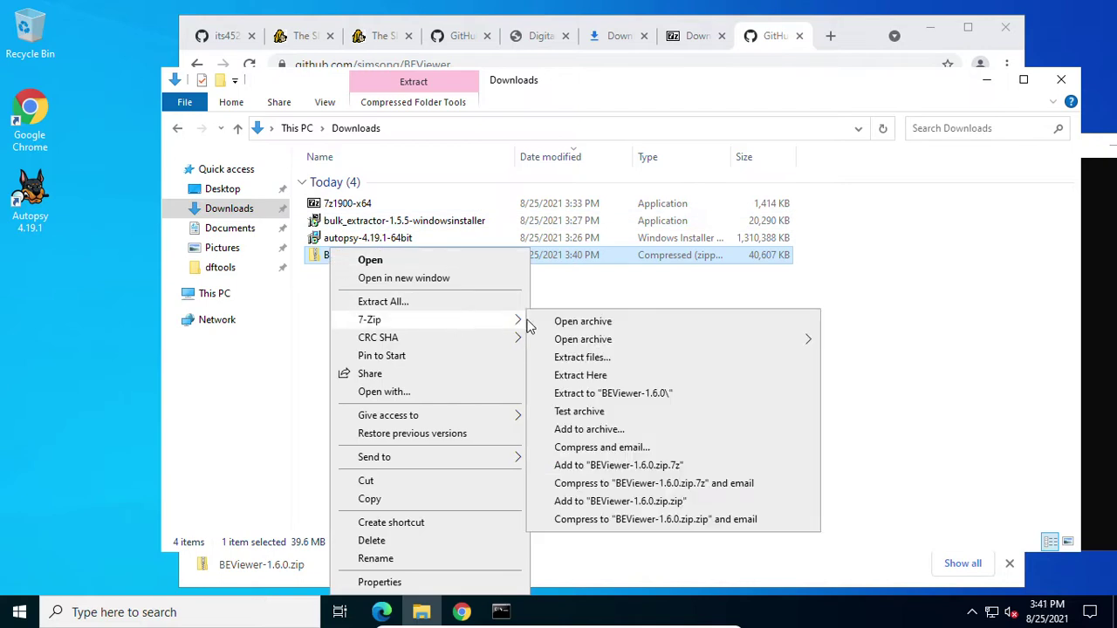
{"action": "left_click", "coordinate": [638, 375]}
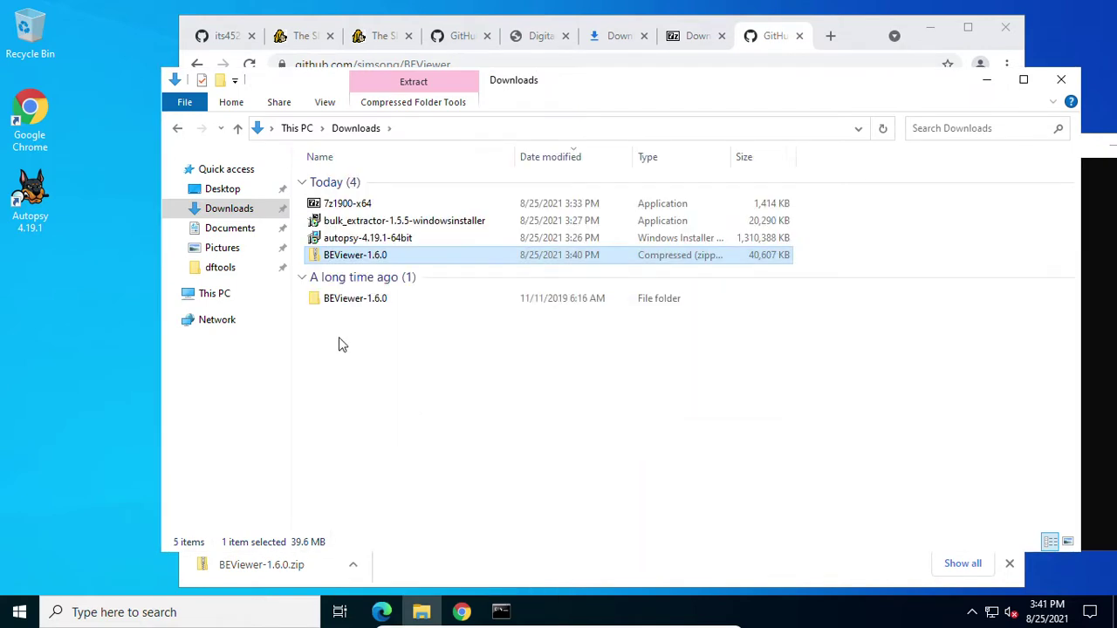
{"action": "left_click", "coordinate": [343, 304]}
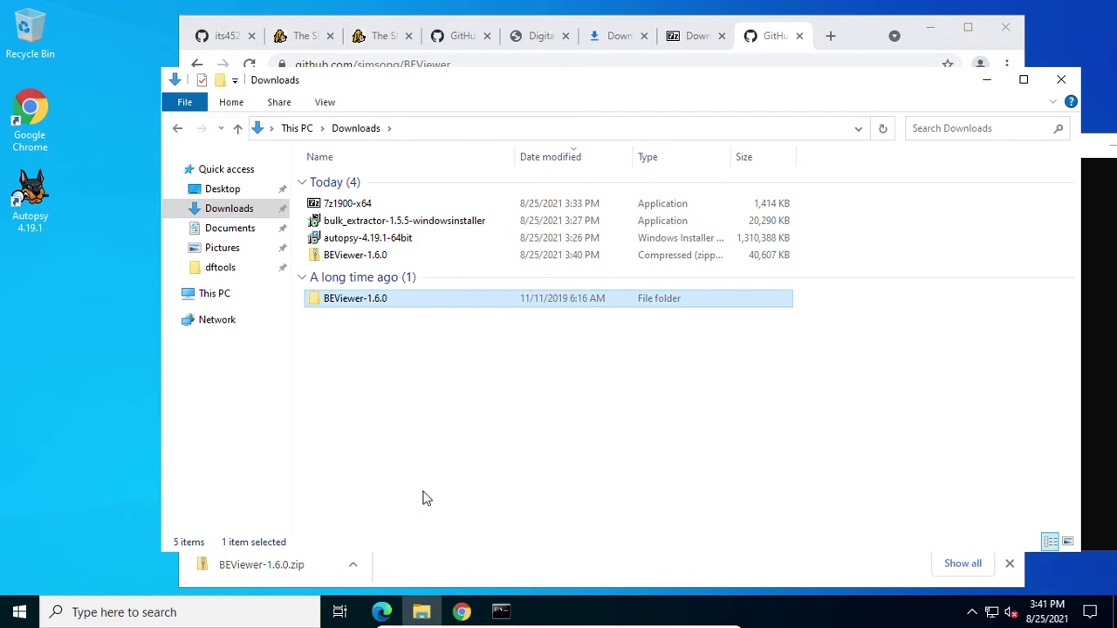
{"action": "left_click", "coordinate": [219, 267]}
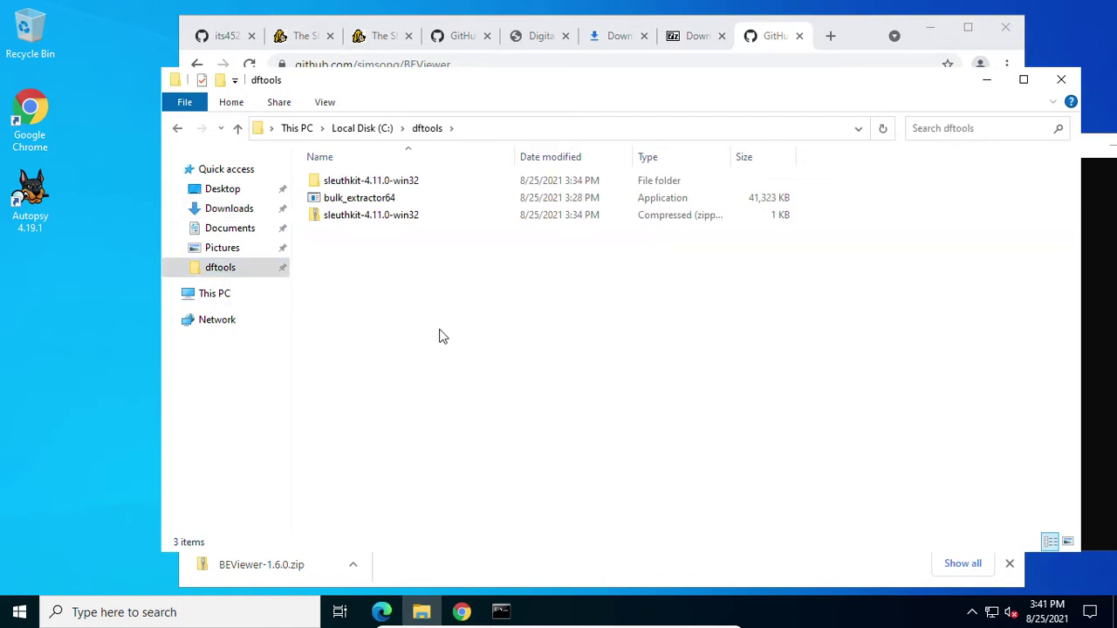
{"action": "key", "text": "ctrl+v"}
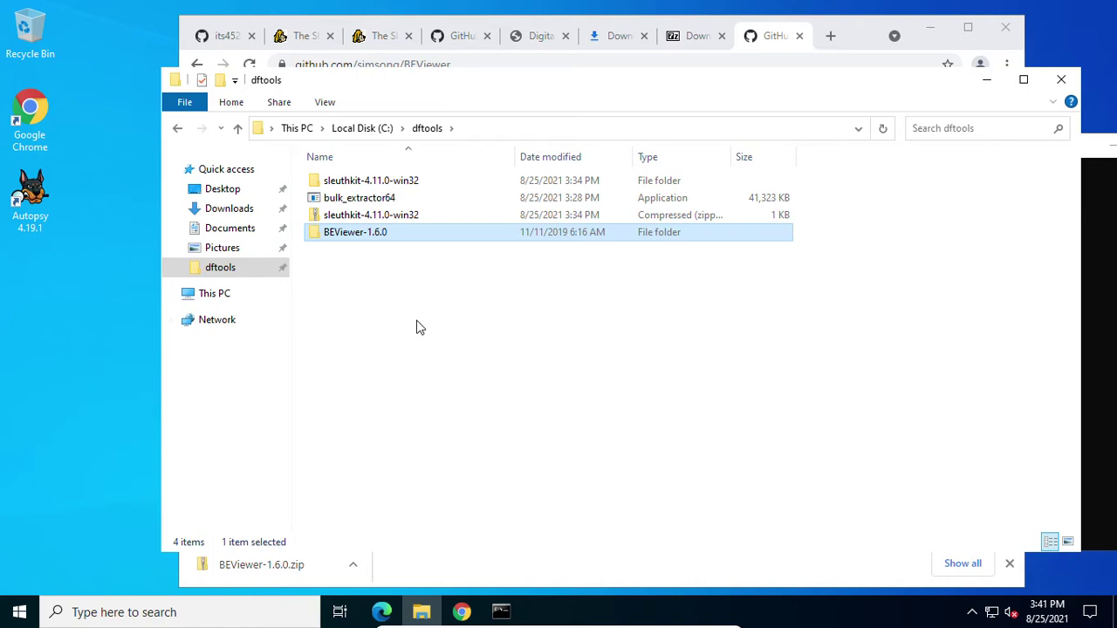
Step: Browse BEViewer-1.6.0\java_gui\src to look over the Java files, then return to java_gui
{"action": "left_click", "coordinate": [358, 234]}
{"action": "double_click", "coordinate": [356, 234]}
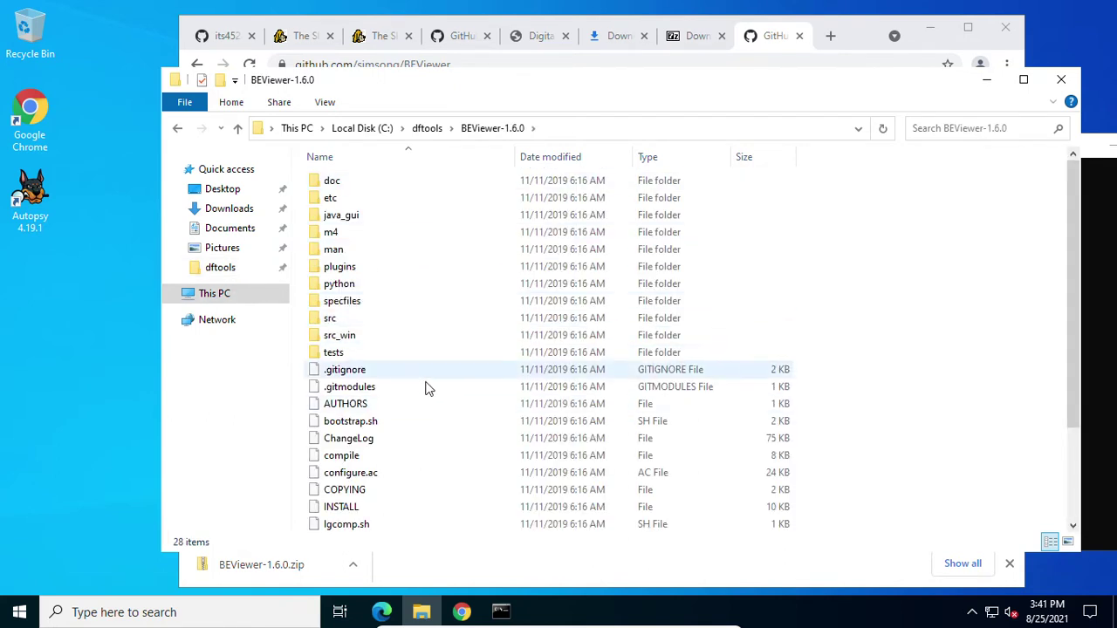
{"action": "scroll", "coordinate": [432, 410], "scroll_direction": "down", "scroll_amount": 3}
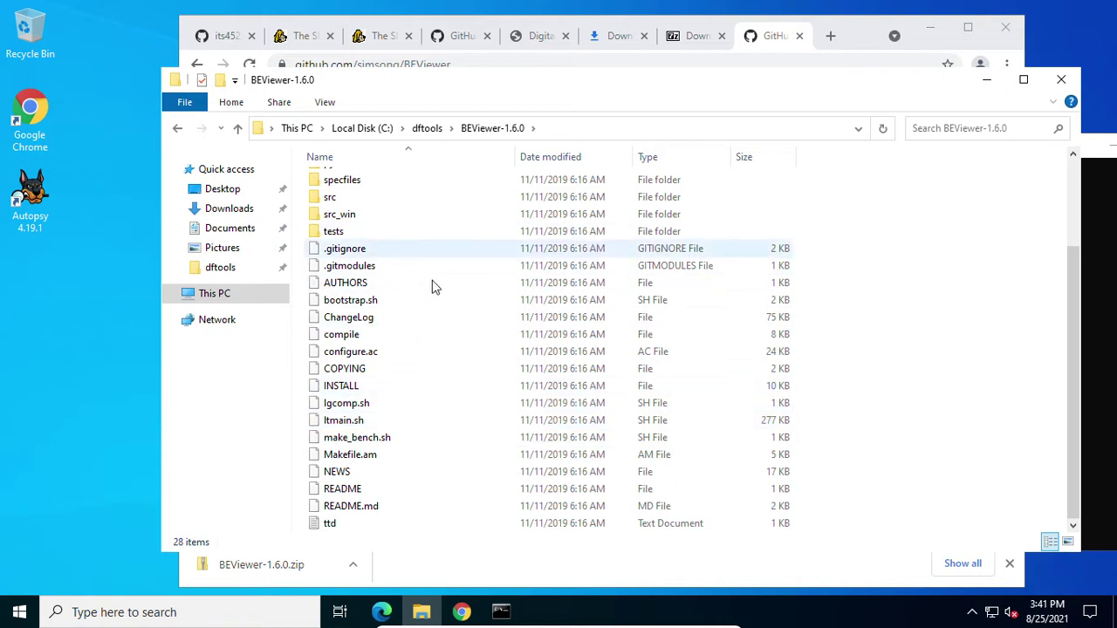
{"action": "scroll", "coordinate": [443, 451], "scroll_direction": "up", "scroll_amount": 3}
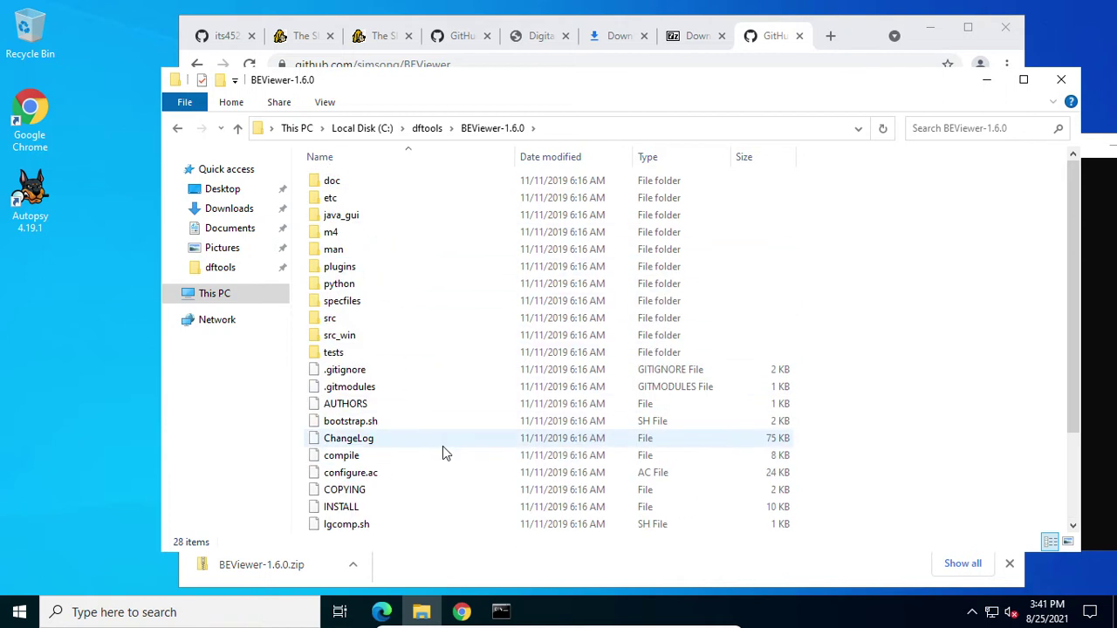
{"action": "double_click", "coordinate": [365, 218]}
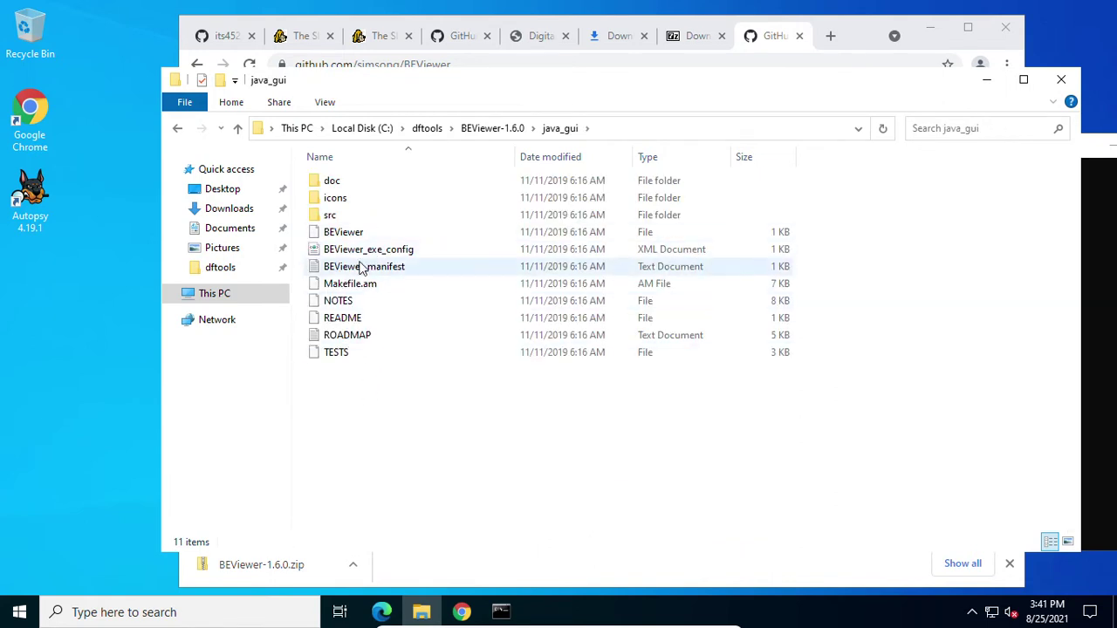
{"action": "left_click", "coordinate": [346, 234]}
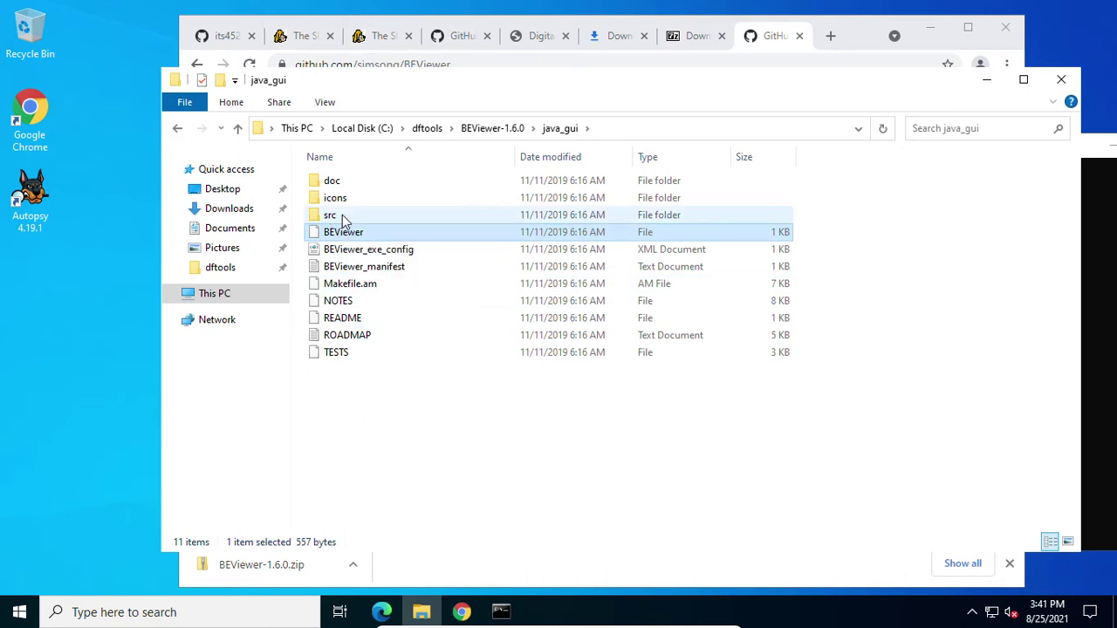
{"action": "double_click", "coordinate": [332, 216]}
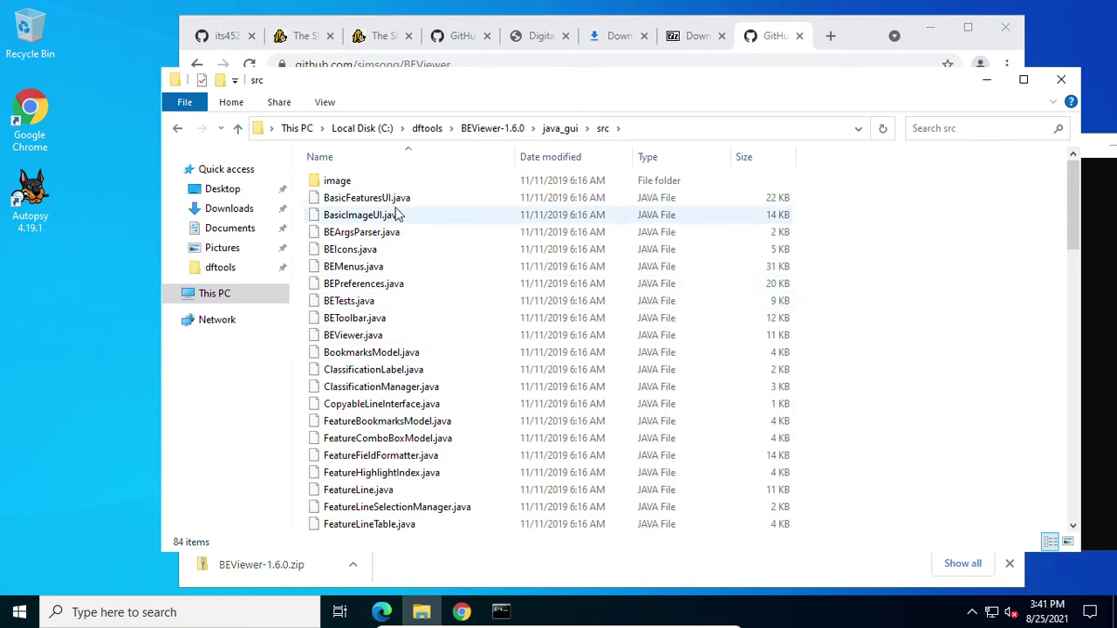
{"action": "scroll", "coordinate": [474, 375], "scroll_direction": "down", "scroll_amount": 12}
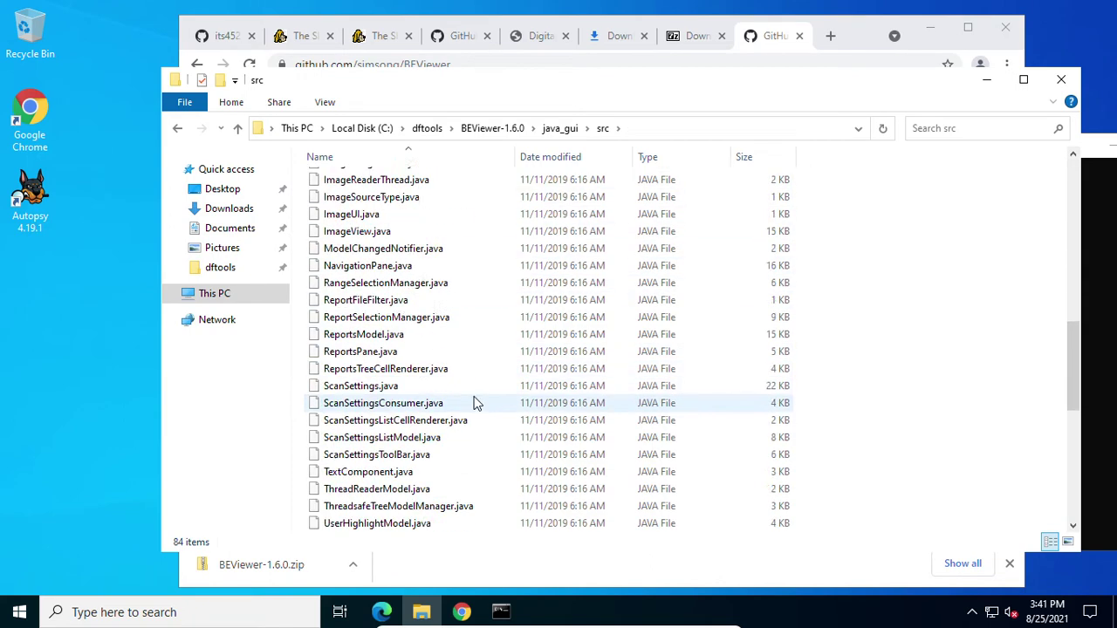
{"action": "scroll", "coordinate": [476, 404], "scroll_direction": "down", "scroll_amount": 10}
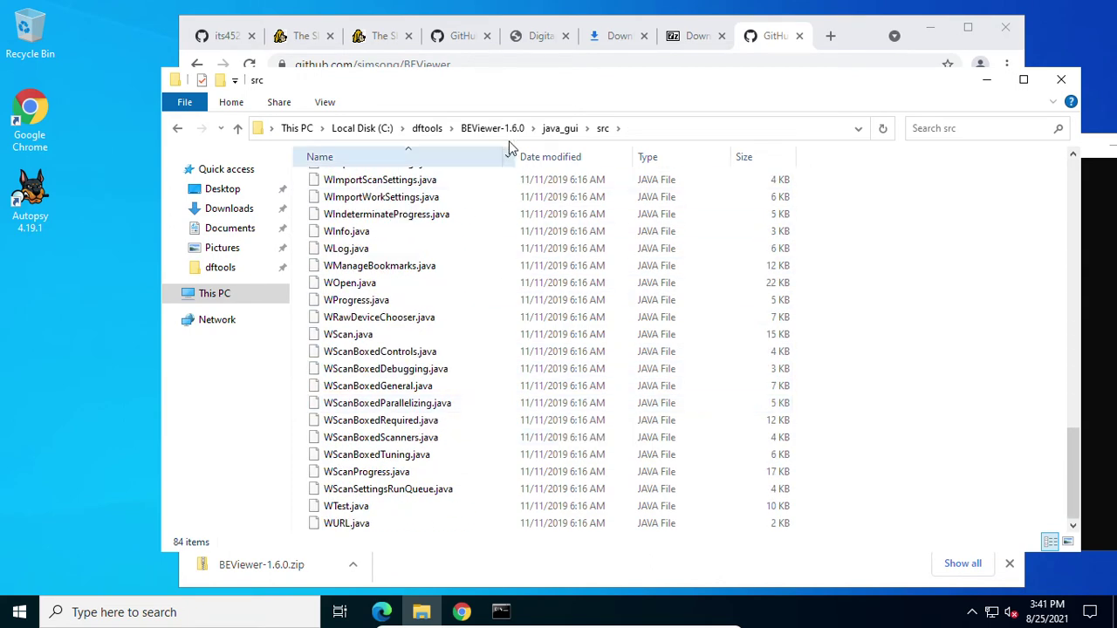
{"action": "left_click", "coordinate": [559, 128]}
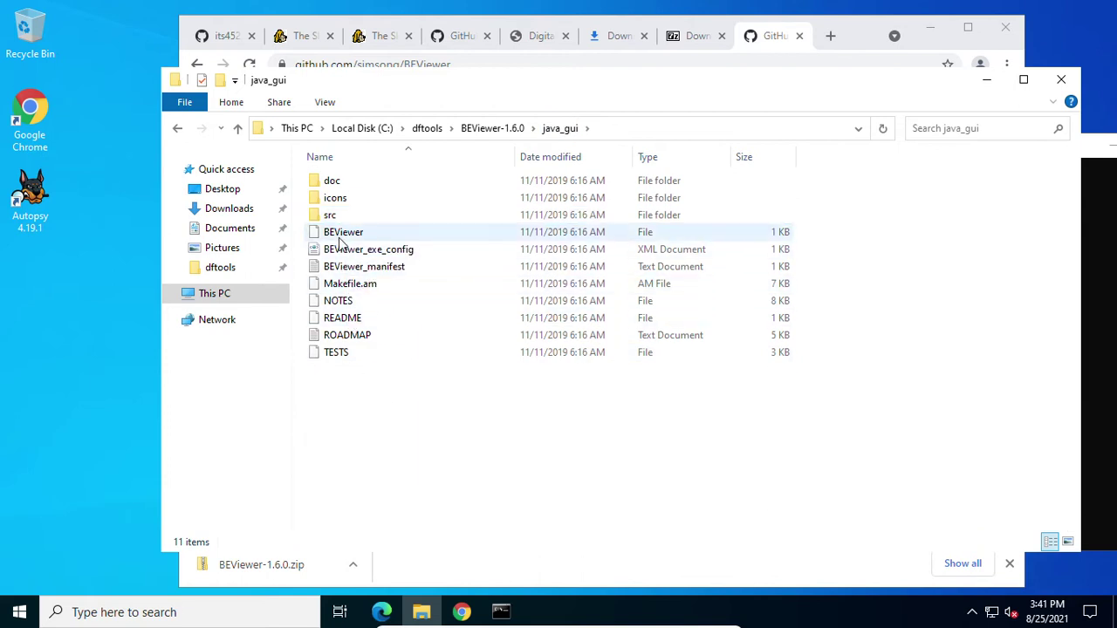
Step: Open the java_gui README in Notepad and highlight the 'java -Xmx1g -jar BEViewer.jar' command
{"action": "left_click", "coordinate": [340, 318]}
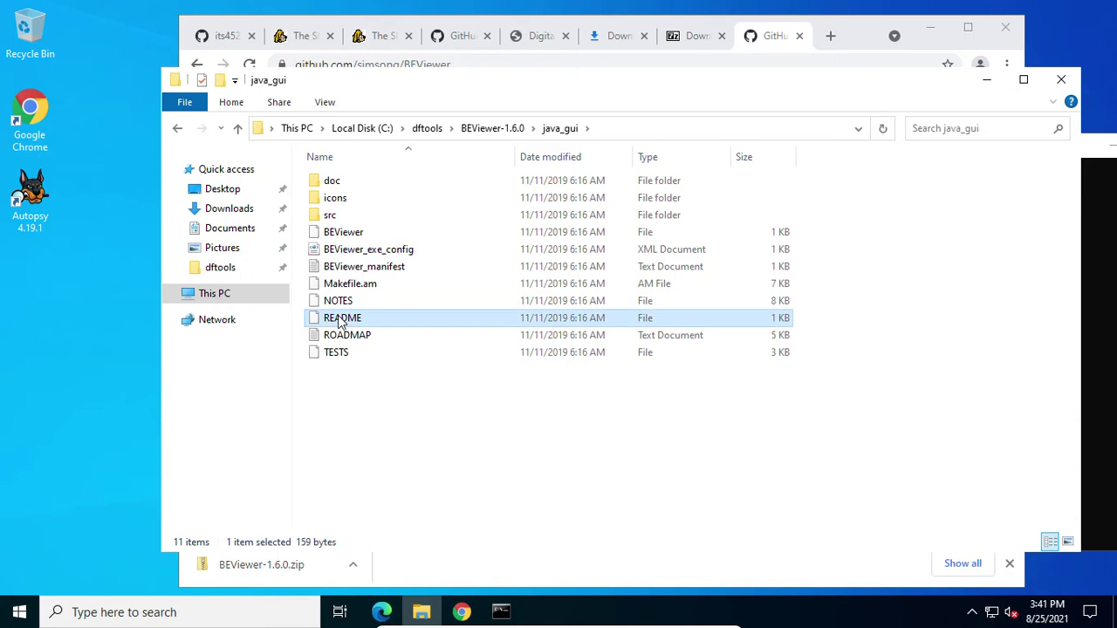
{"action": "right_click", "coordinate": [339, 318]}
{"action": "mouse_move", "coordinate": [395, 345]}
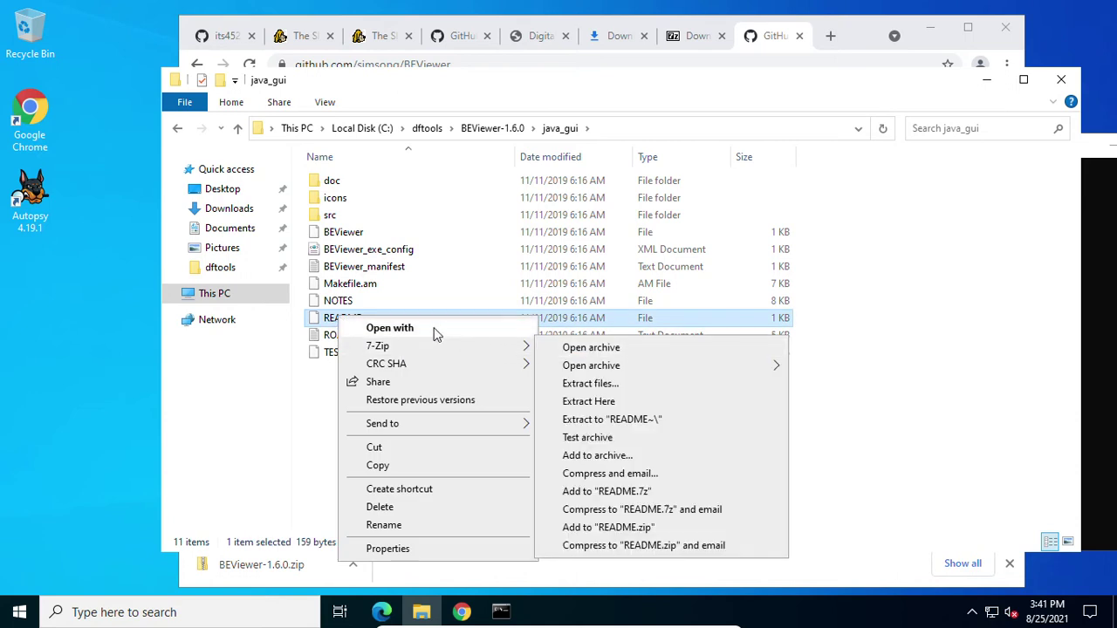
{"action": "left_click", "coordinate": [433, 329]}
{"action": "left_click", "coordinate": [493, 267]}
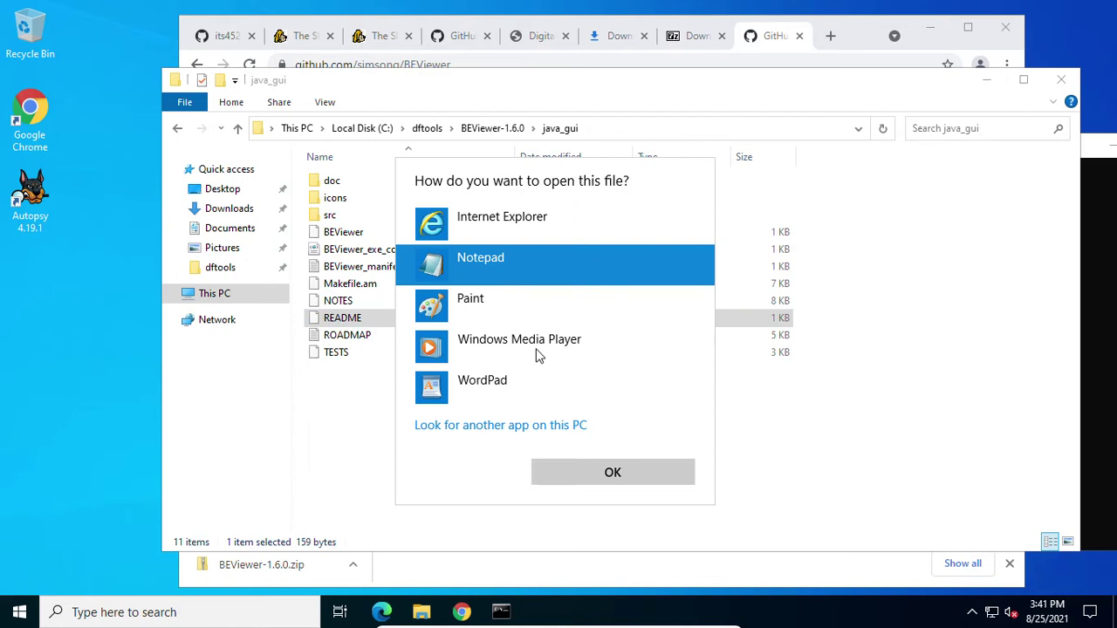
{"action": "left_click", "coordinate": [613, 473]}
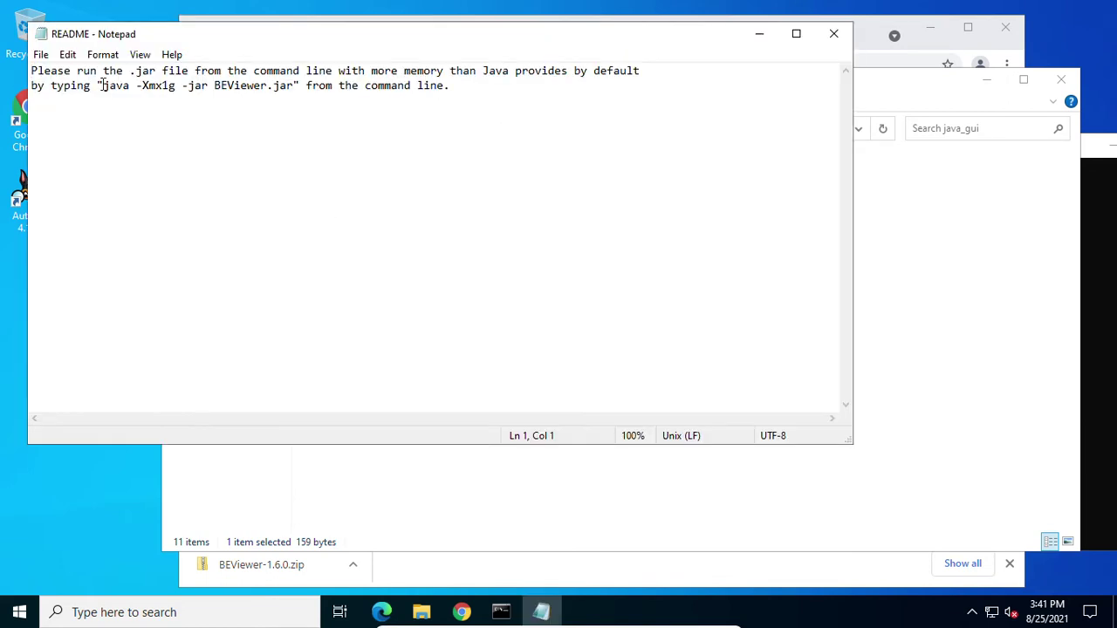
{"action": "left_click_drag", "start_coordinate": [108, 84], "coordinate": [288, 84]}
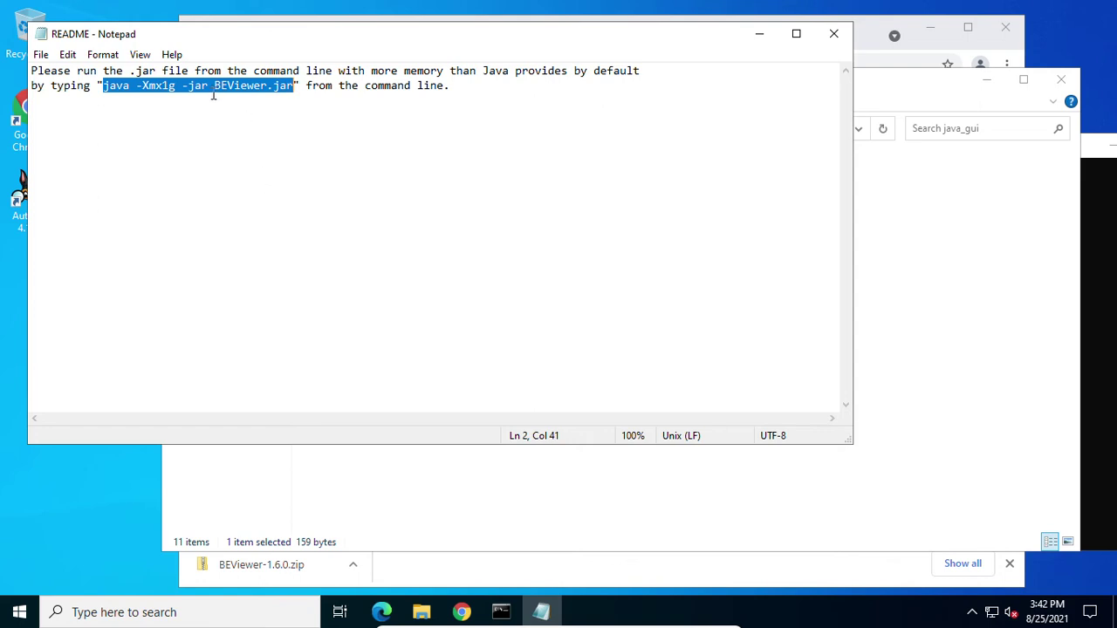
{"action": "left_click", "coordinate": [880, 264]}
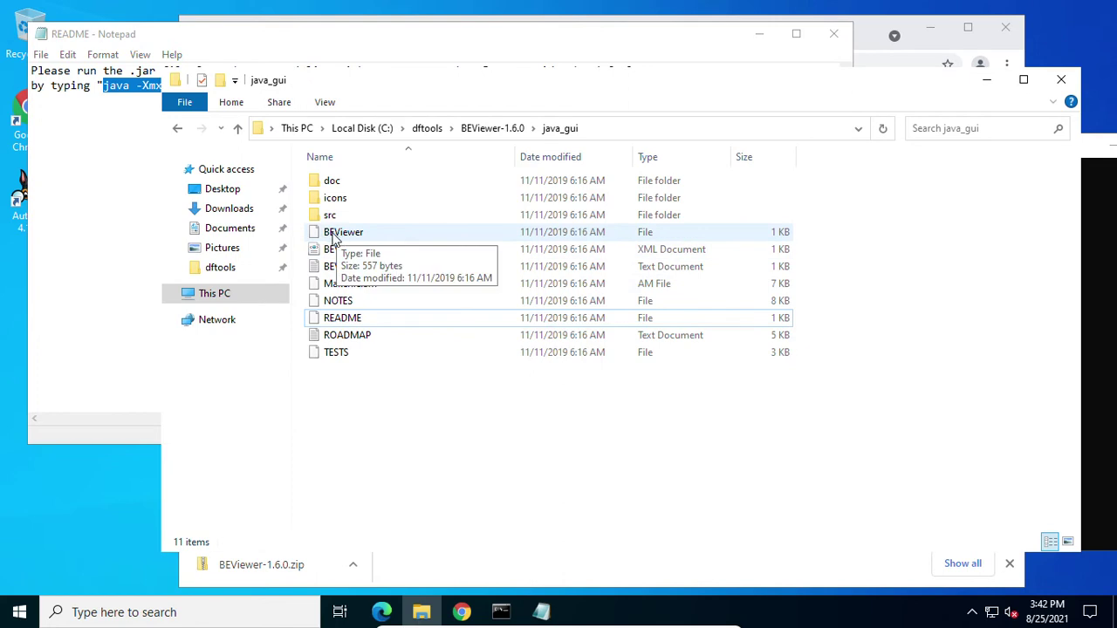
Step: Open the BEViewer launcher script in Notepad, review its java -Xmx1g -jar line, and close it
{"action": "right_click", "coordinate": [336, 239]}
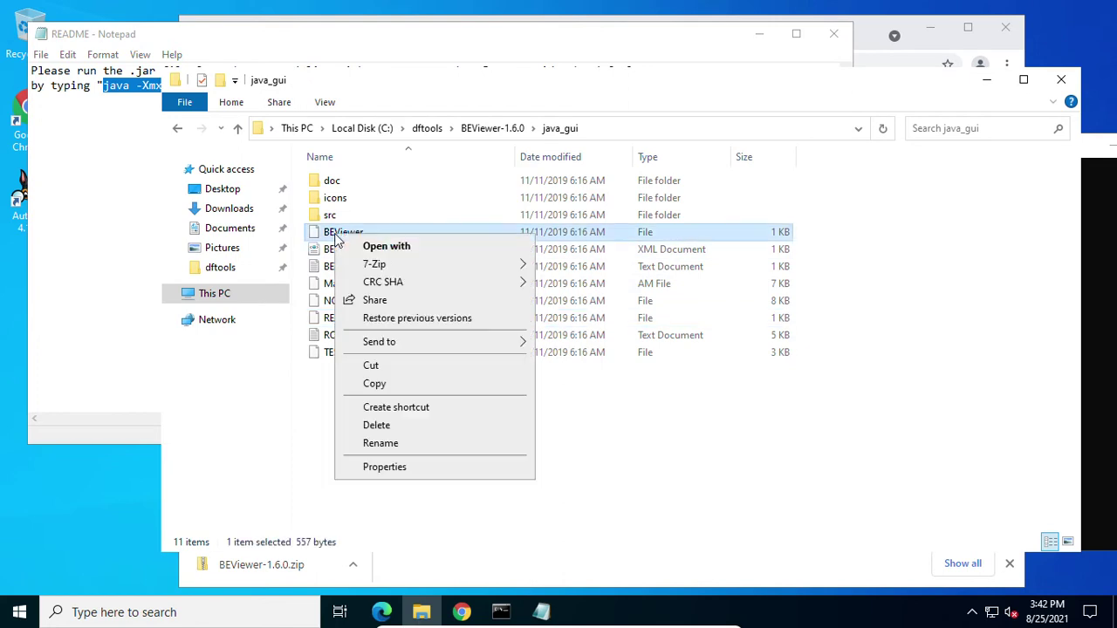
{"action": "left_click", "coordinate": [419, 246]}
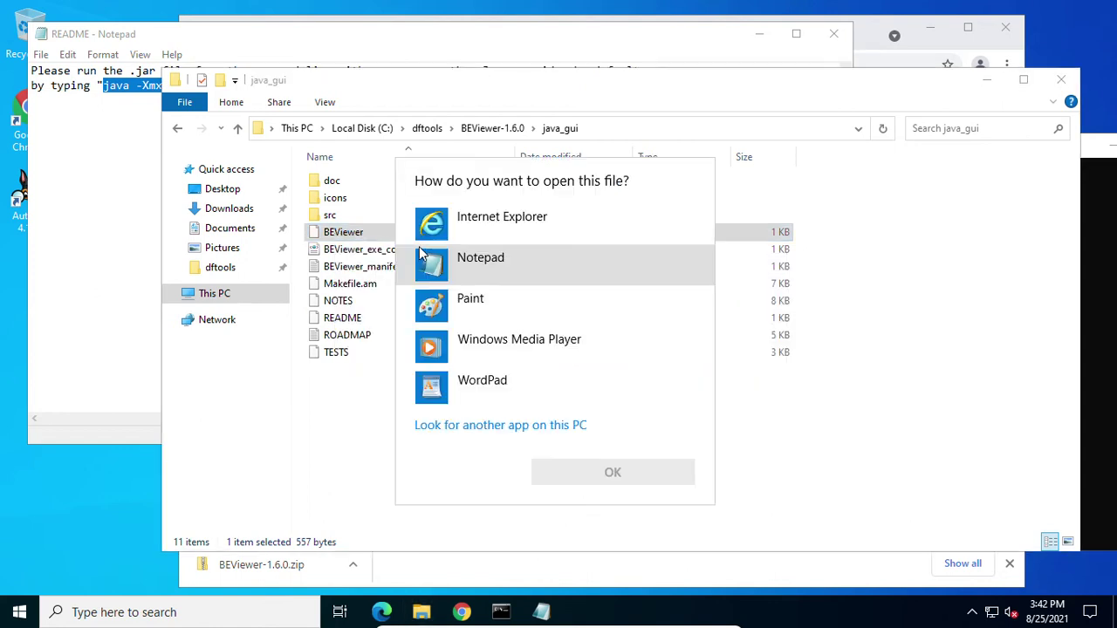
{"action": "left_click", "coordinate": [459, 272]}
{"action": "left_click", "coordinate": [635, 480]}
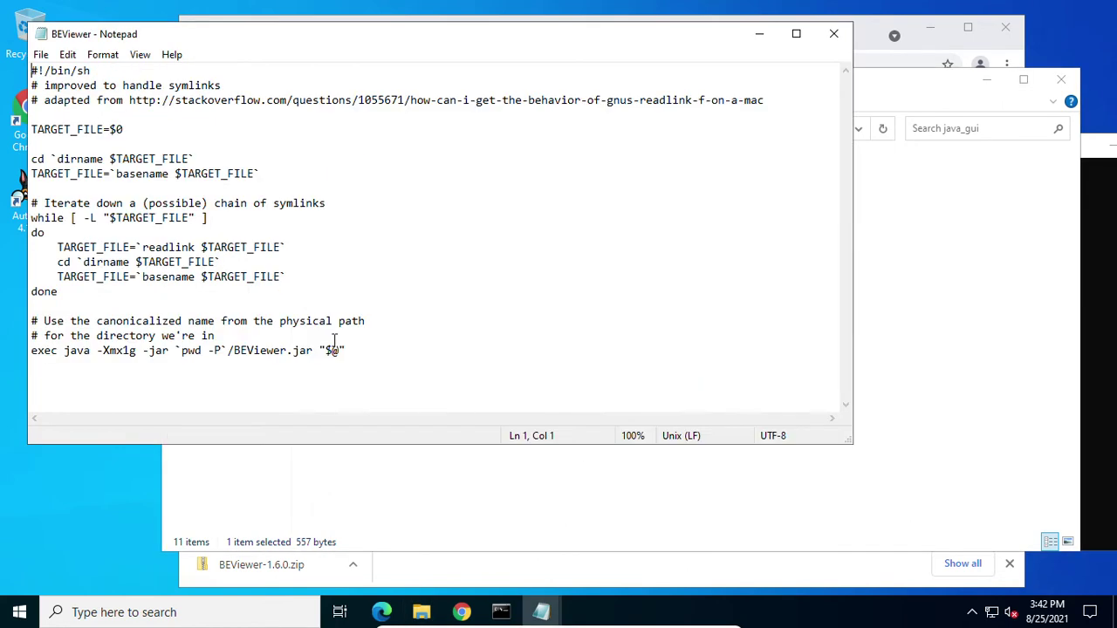
{"action": "left_click_drag", "start_coordinate": [151, 34], "coordinate": [297, 77]}
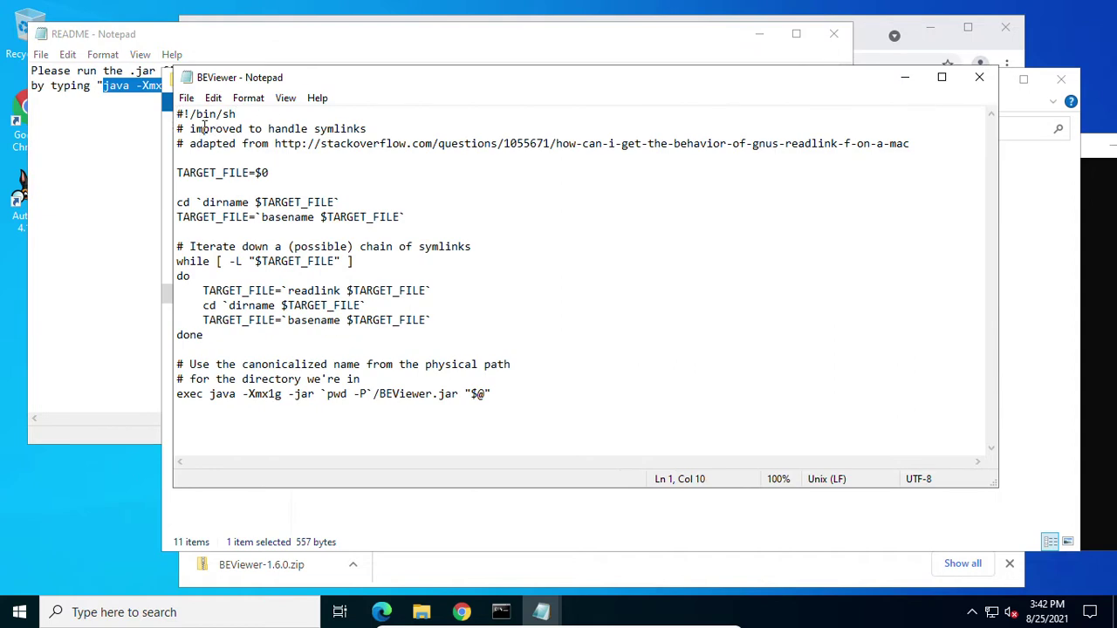
{"action": "left_click_drag", "start_coordinate": [235, 113], "coordinate": [180, 114]}
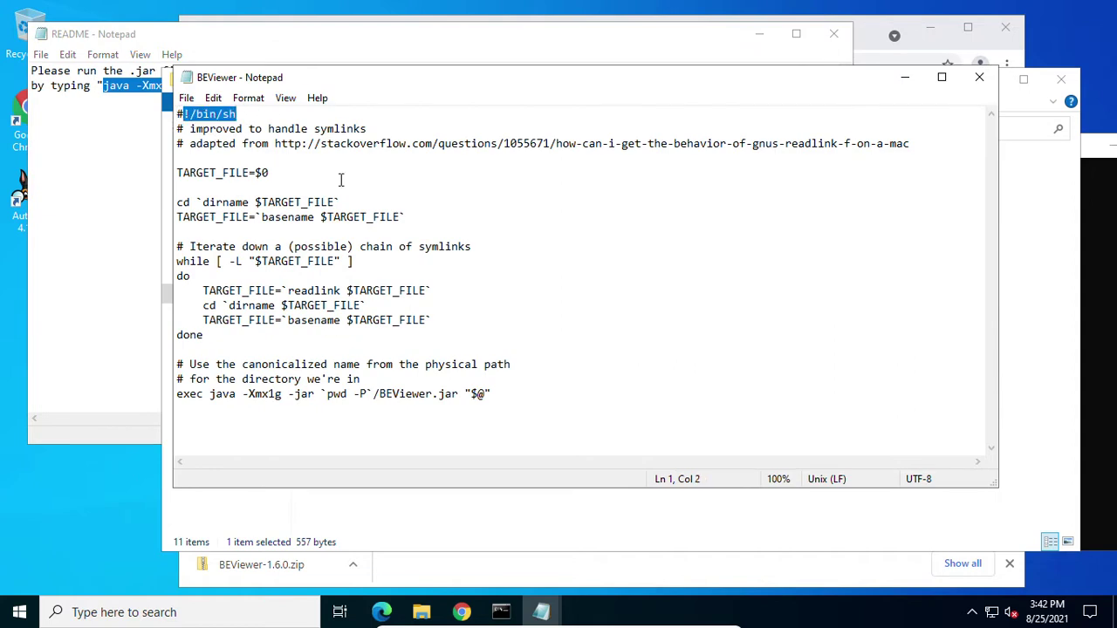
{"action": "left_click", "coordinate": [343, 185]}
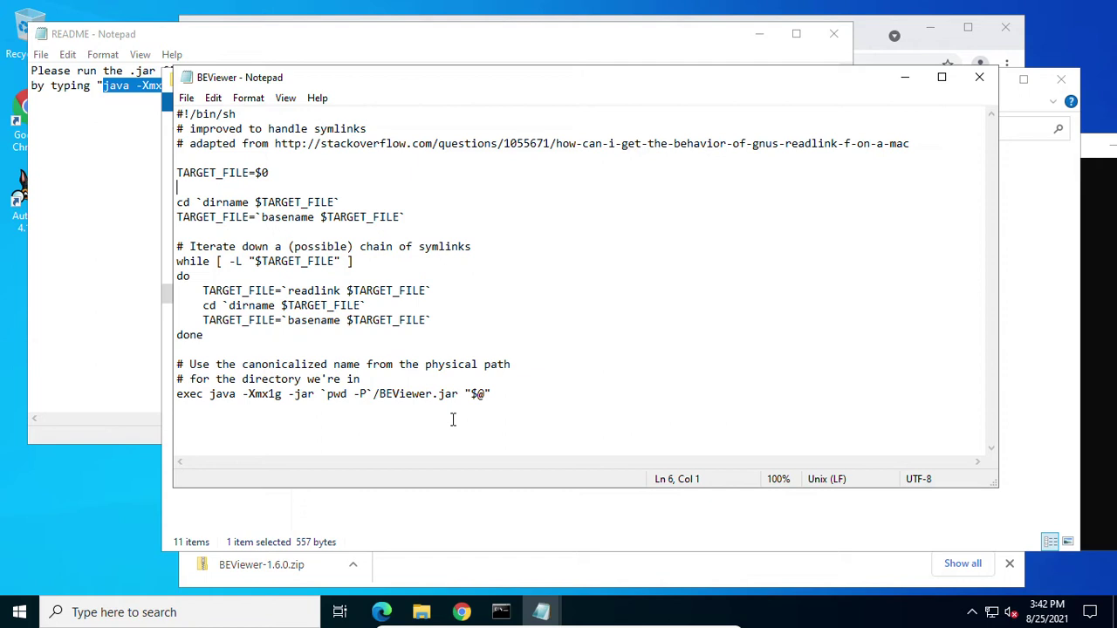
{"action": "left_click_drag", "start_coordinate": [170, 394], "coordinate": [270, 393]}
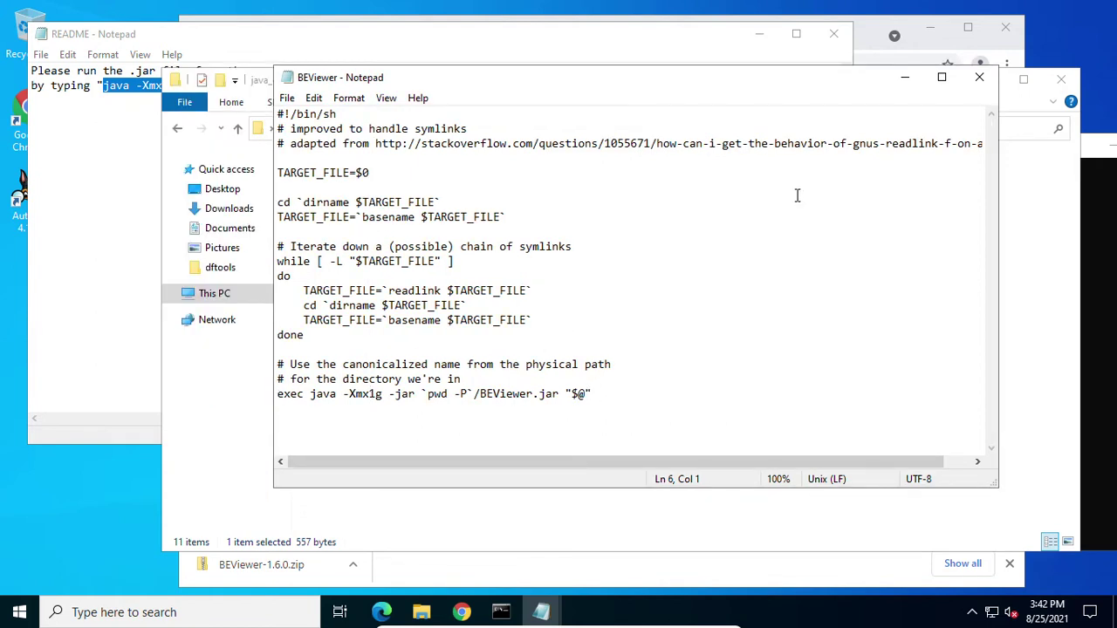
{"action": "left_click", "coordinate": [980, 78]}
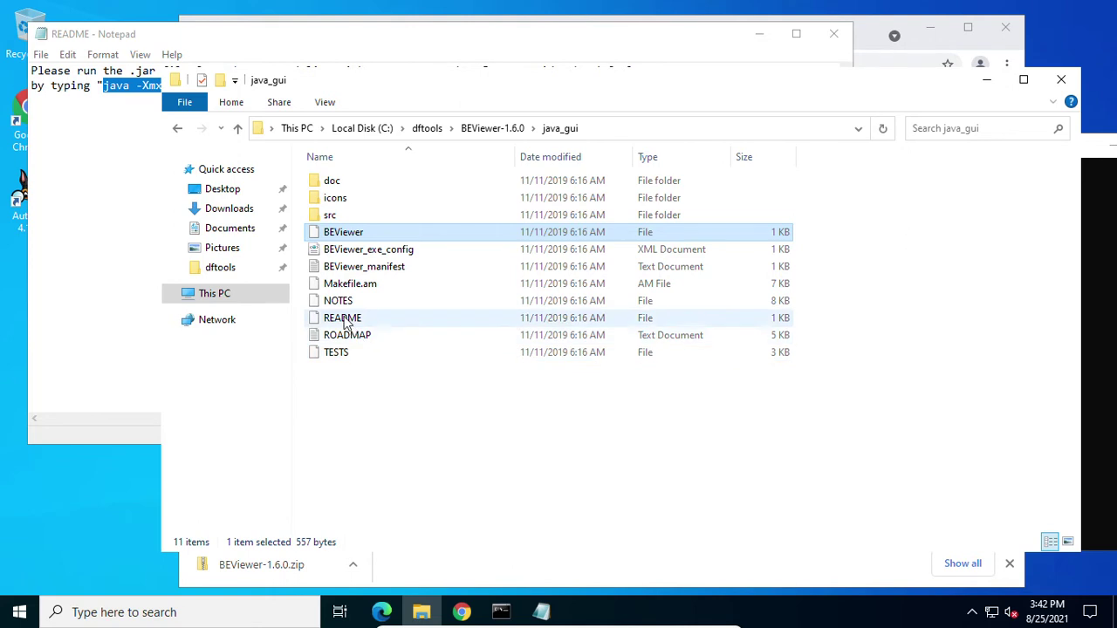
Step: Open the top-level BEViewer-1.6.0 README in Notepad, see it only says README.md, and close it
{"action": "left_click", "coordinate": [478, 132]}
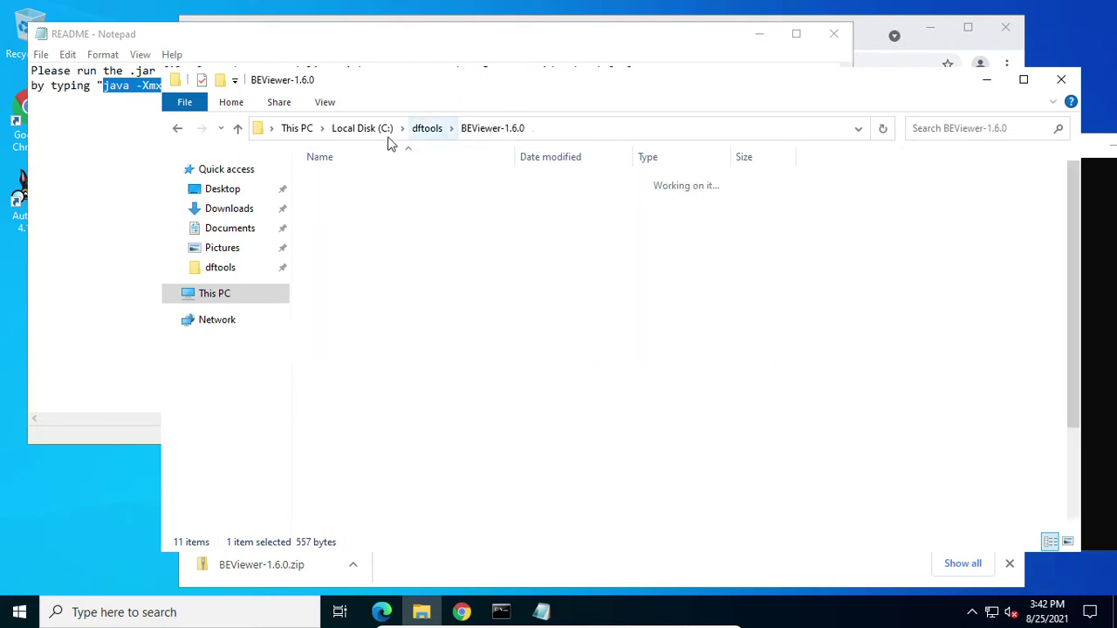
{"action": "scroll", "coordinate": [406, 436], "scroll_direction": "down", "scroll_amount": 3}
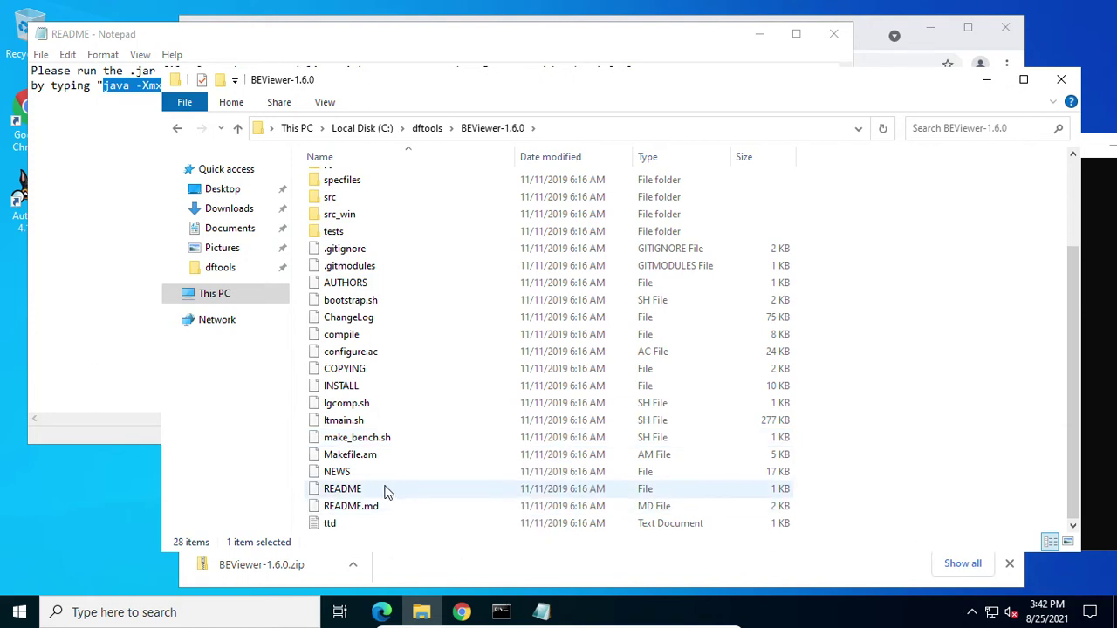
{"action": "right_click", "coordinate": [340, 492]}
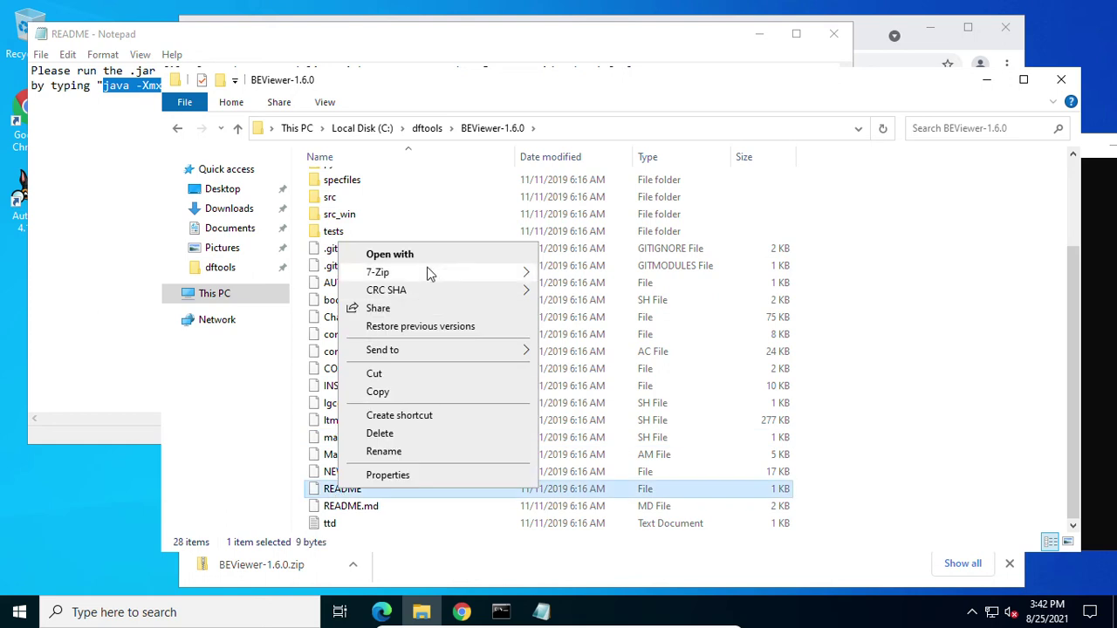
{"action": "mouse_move", "coordinate": [428, 274]}
{"action": "left_click", "coordinate": [428, 254]}
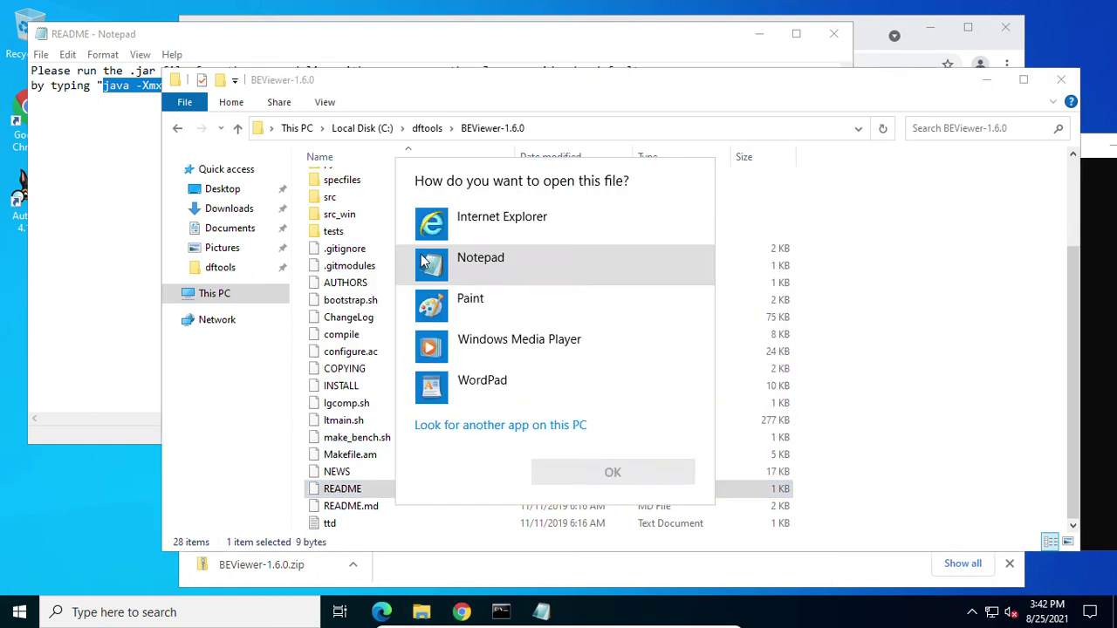
{"action": "left_click", "coordinate": [465, 275]}
{"action": "left_click", "coordinate": [574, 467]}
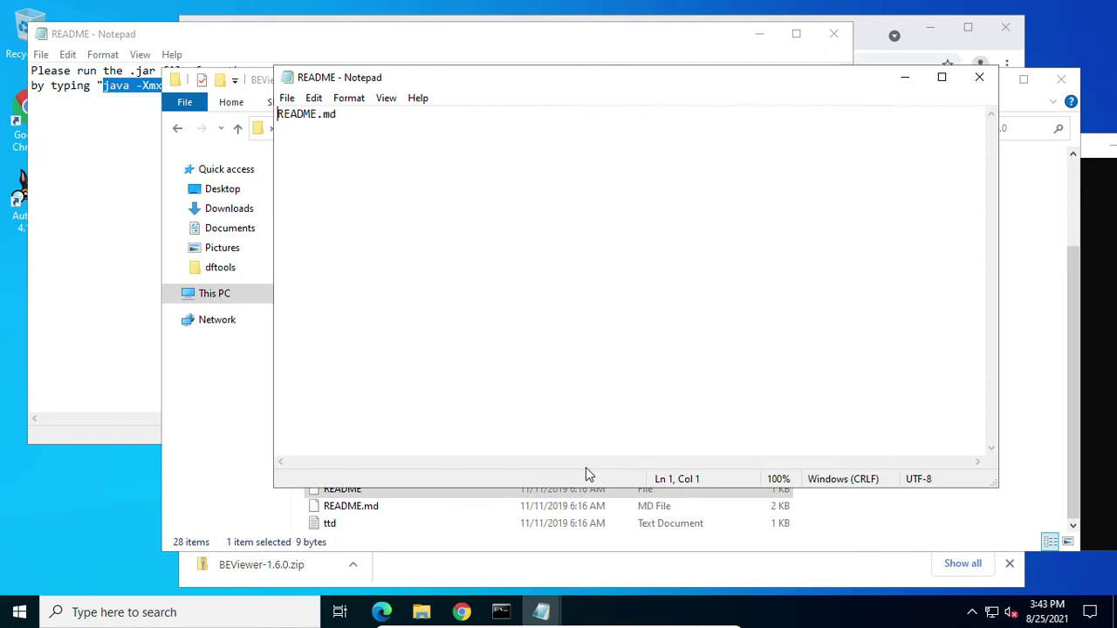
{"action": "left_click", "coordinate": [978, 77]}
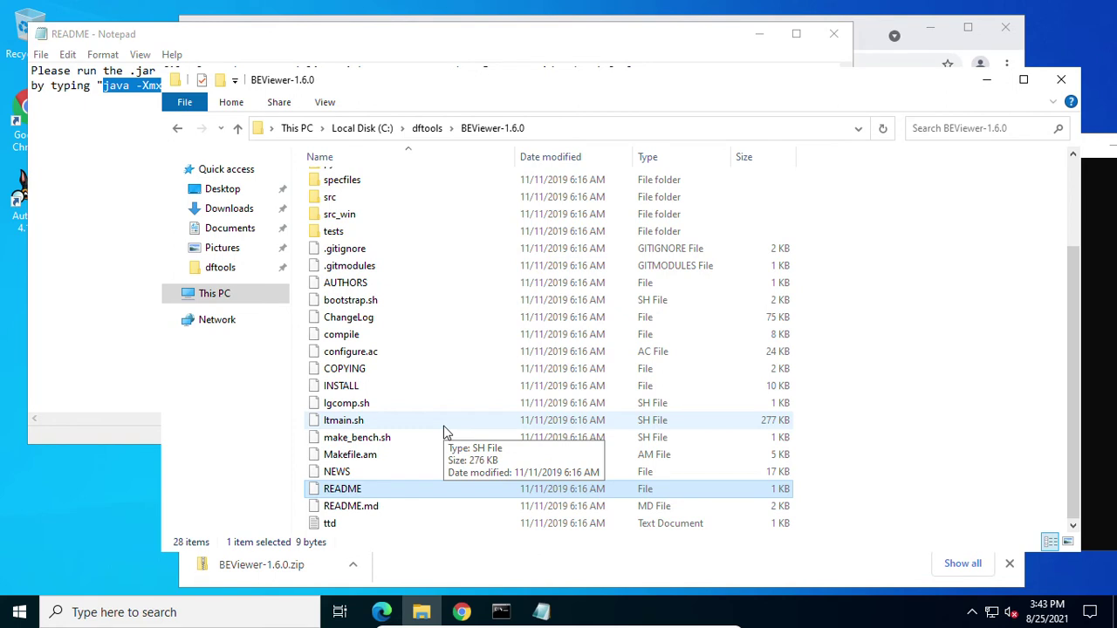
Step: Reread the 'java -Xmx1g -jar BEViewer.jar' command in the java_gui README, then return to Chrome
{"action": "scroll", "coordinate": [444, 428], "scroll_direction": "up", "scroll_amount": 3}
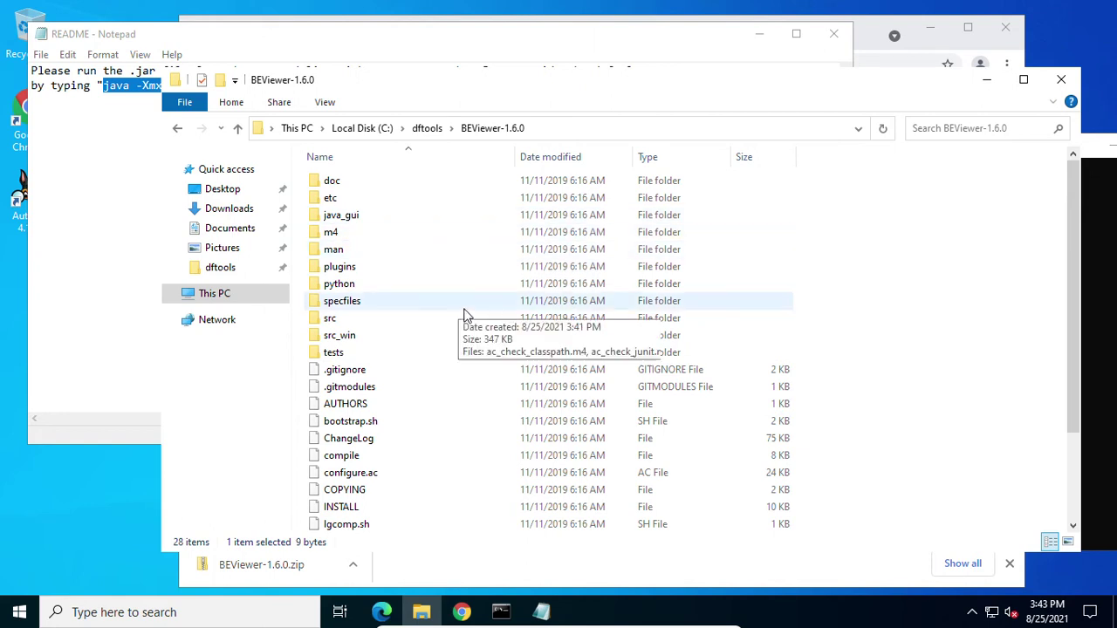
{"action": "left_click", "coordinate": [108, 299]}
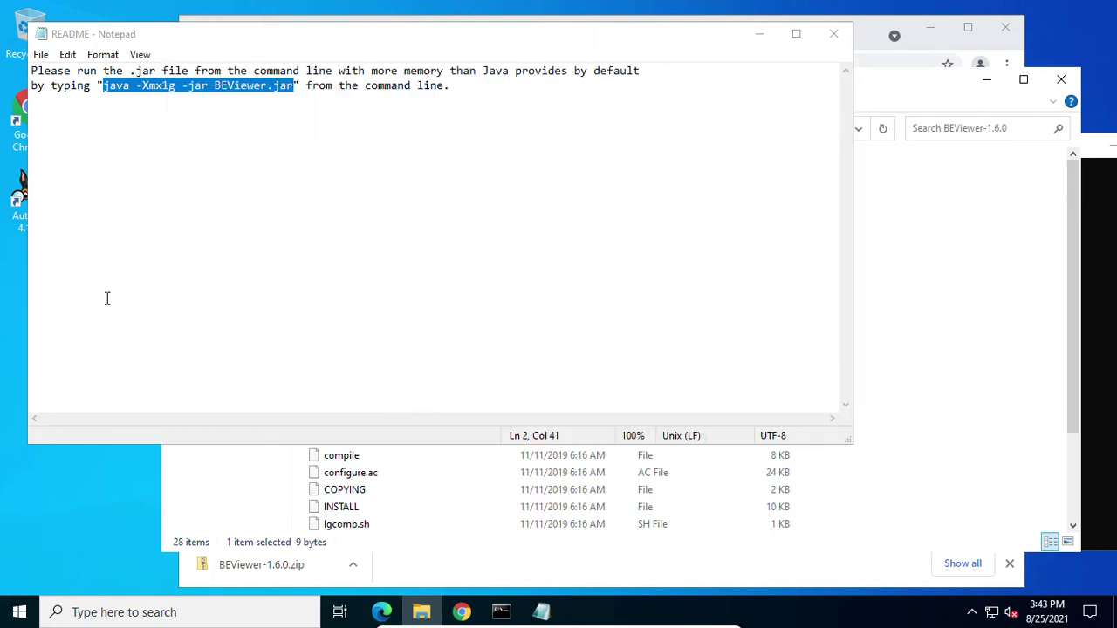
{"action": "left_click", "coordinate": [107, 298]}
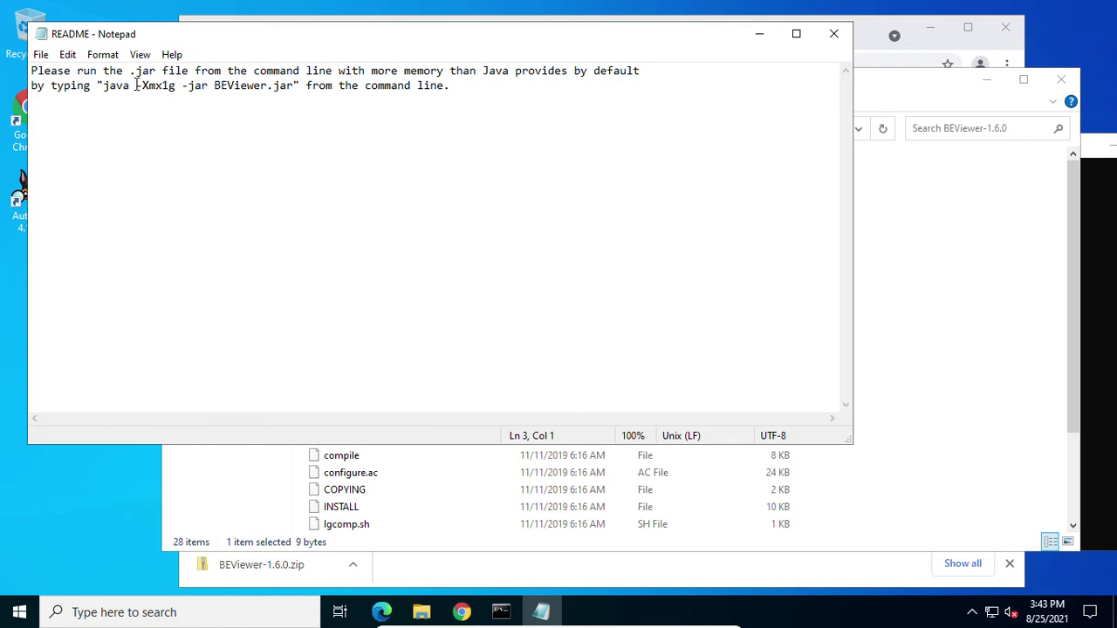
{"action": "left_click_drag", "start_coordinate": [103, 84], "coordinate": [294, 80]}
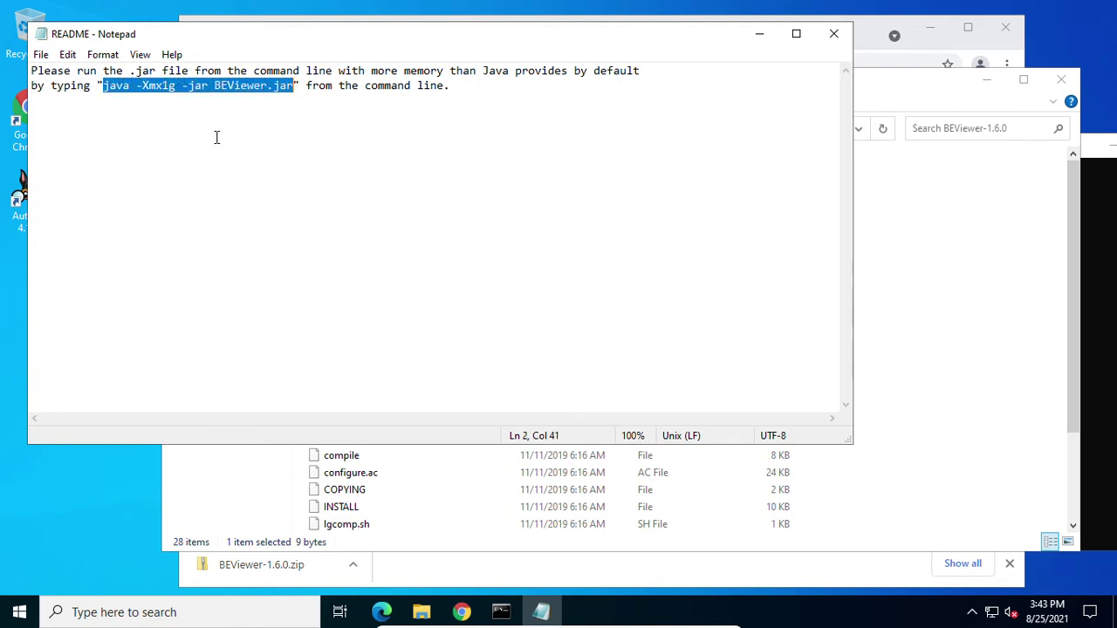
{"action": "left_click", "coordinate": [187, 134]}
{"action": "double_click", "coordinate": [113, 87]}
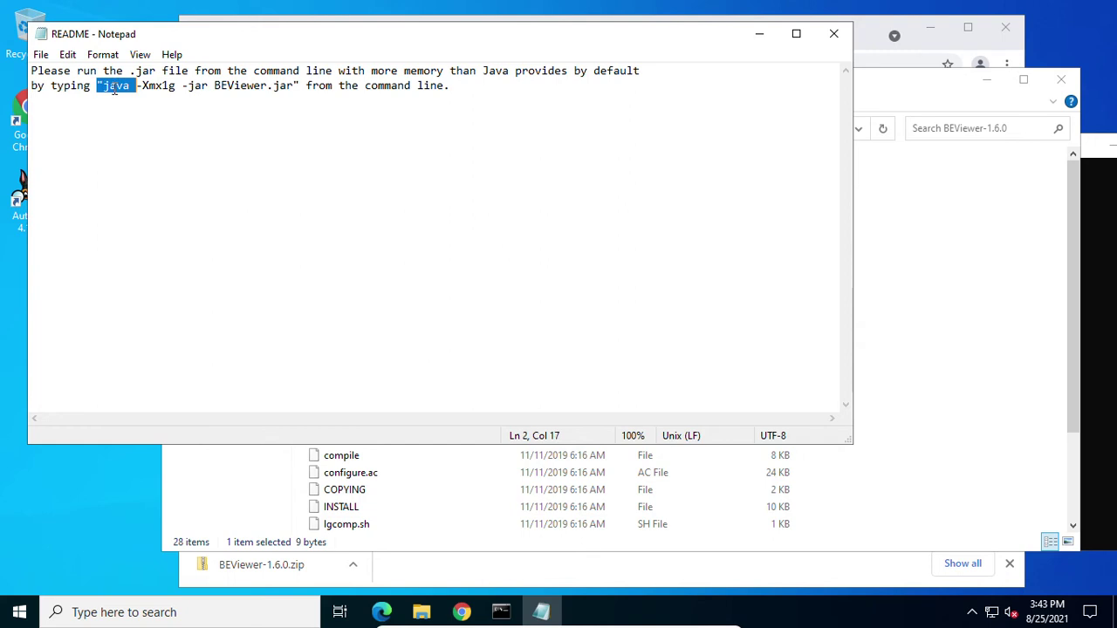
{"action": "left_click", "coordinate": [131, 255]}
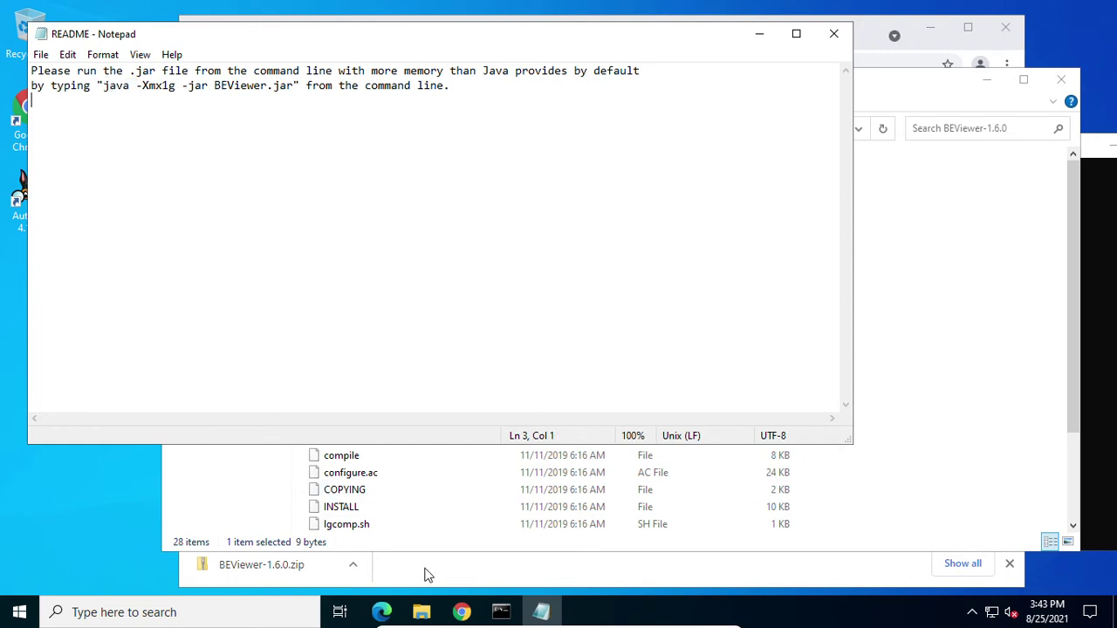
{"action": "left_click", "coordinate": [462, 612]}
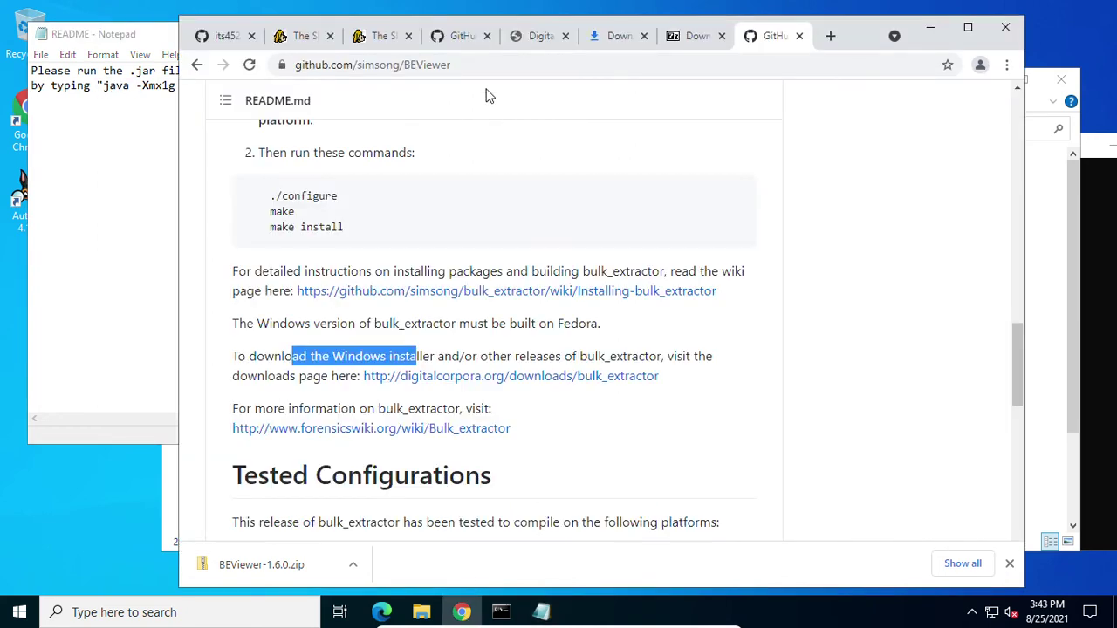
Step: Search for 'zulu jdk' and open the Azul Zulu OpenJDK downloads page
{"action": "left_click", "coordinate": [491, 65]}
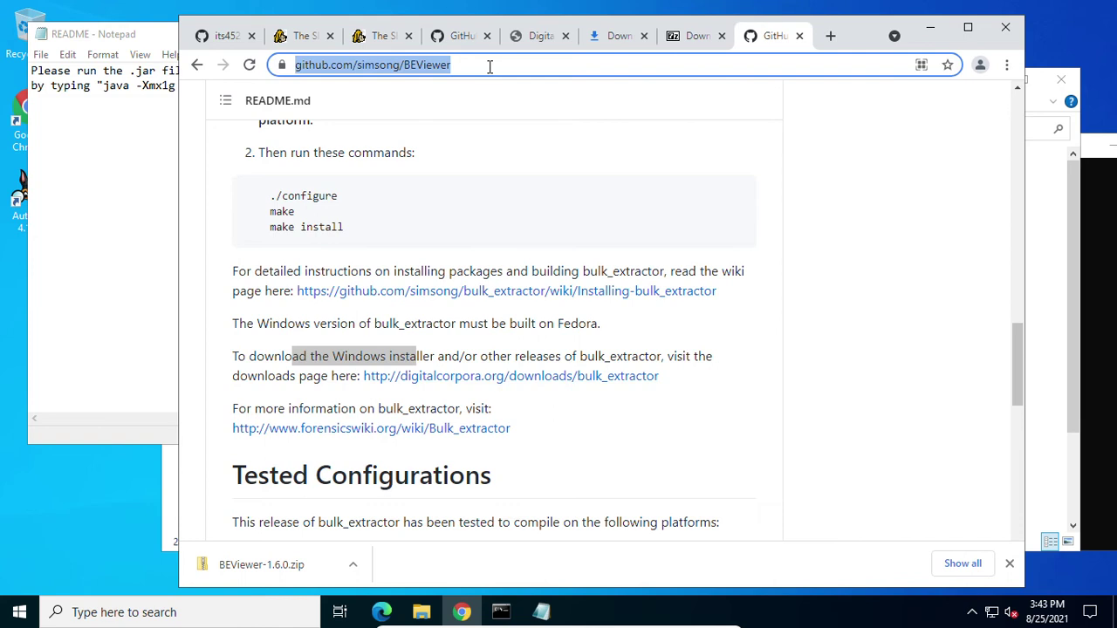
{"action": "type", "text": "zulu j"}
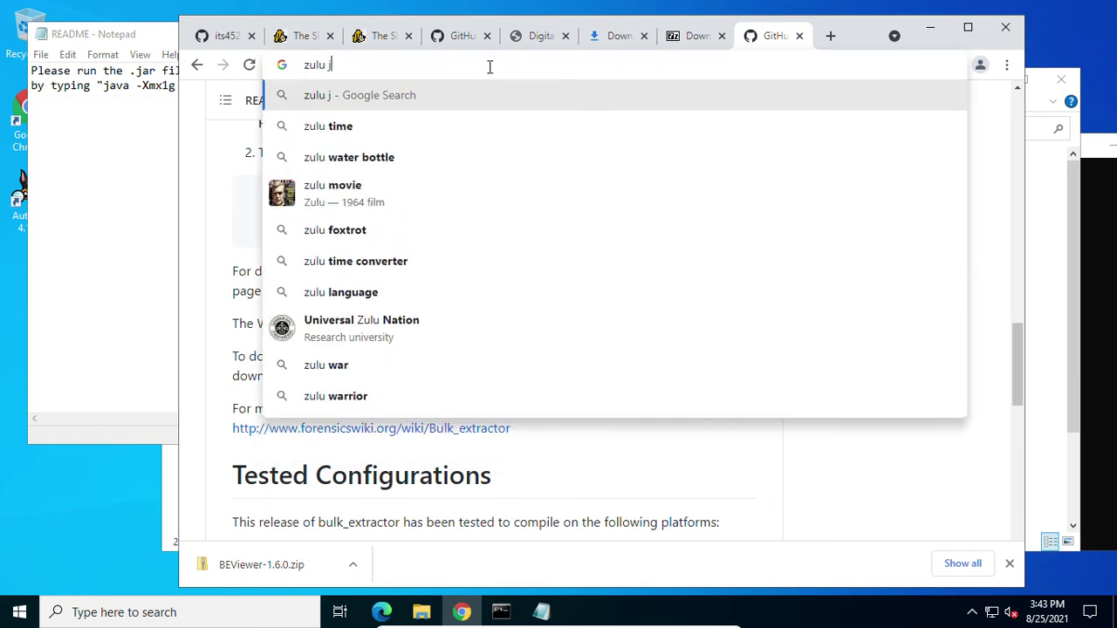
{"action": "type", "text": "dk"}
{"action": "key", "text": "Return"}
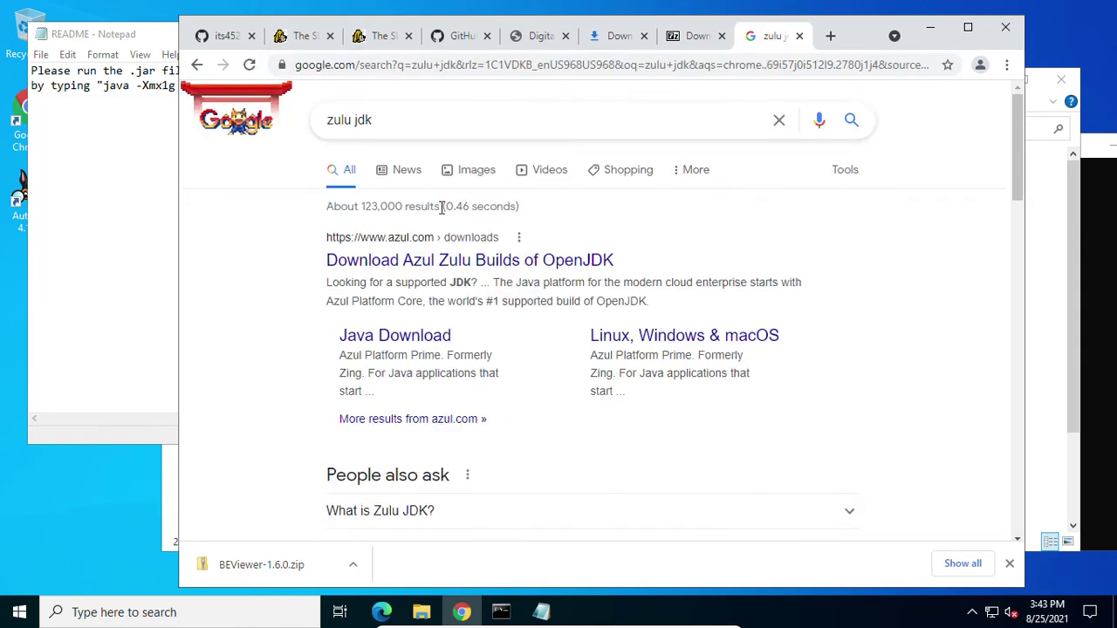
{"action": "left_click", "coordinate": [443, 264]}
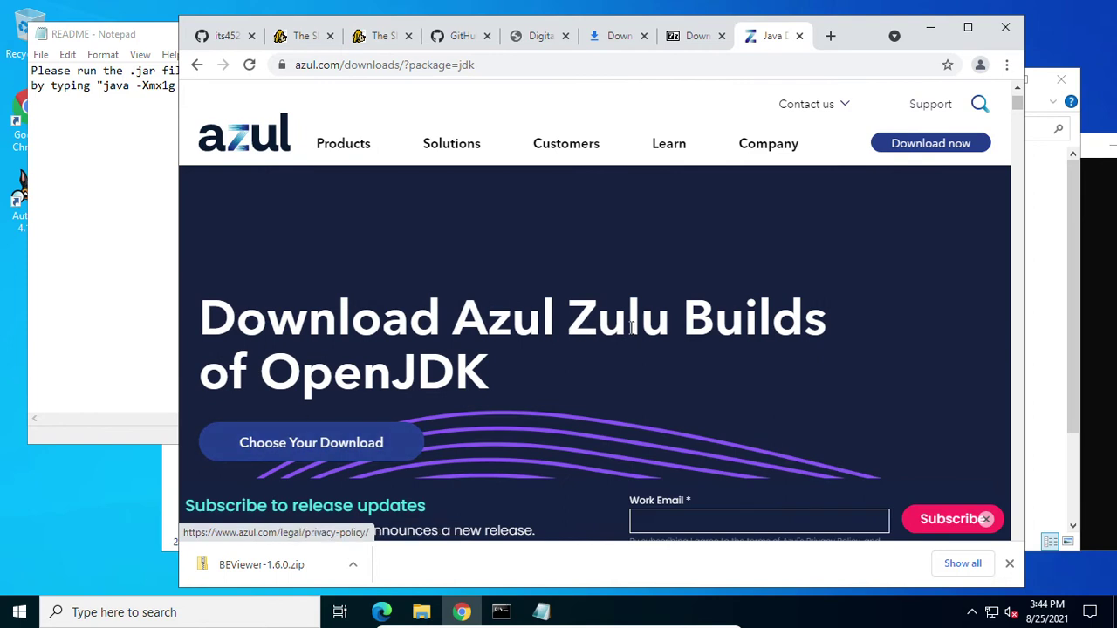
Step: Filter the Zulu downloads to Java 11 (LTS), Windows, and x86 64-bit
{"action": "left_click", "coordinate": [313, 447]}
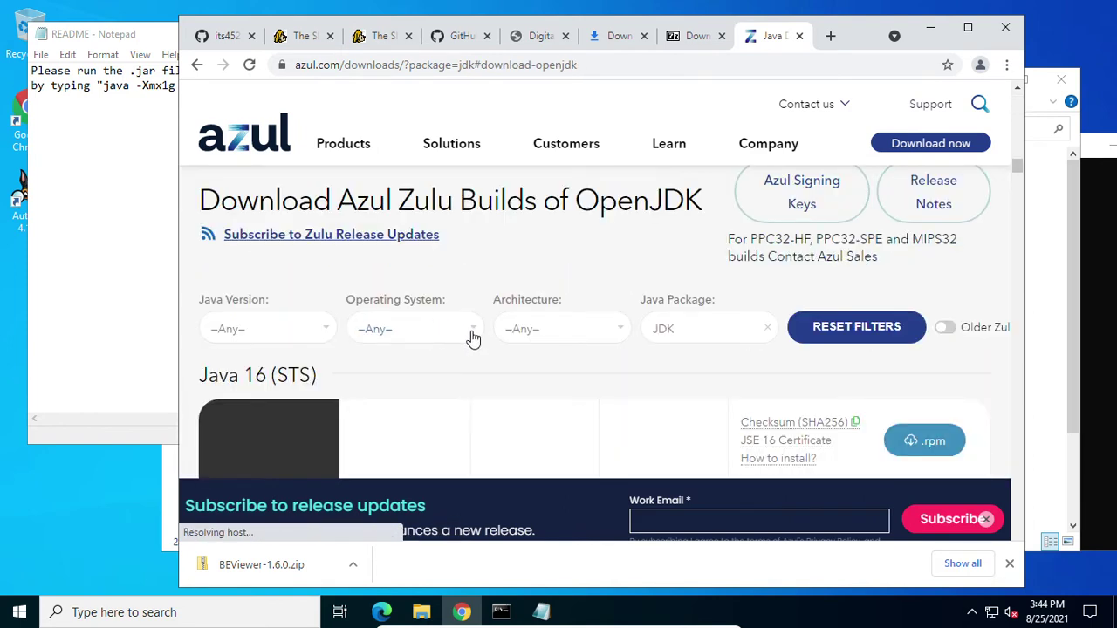
{"action": "left_click", "coordinate": [326, 337]}
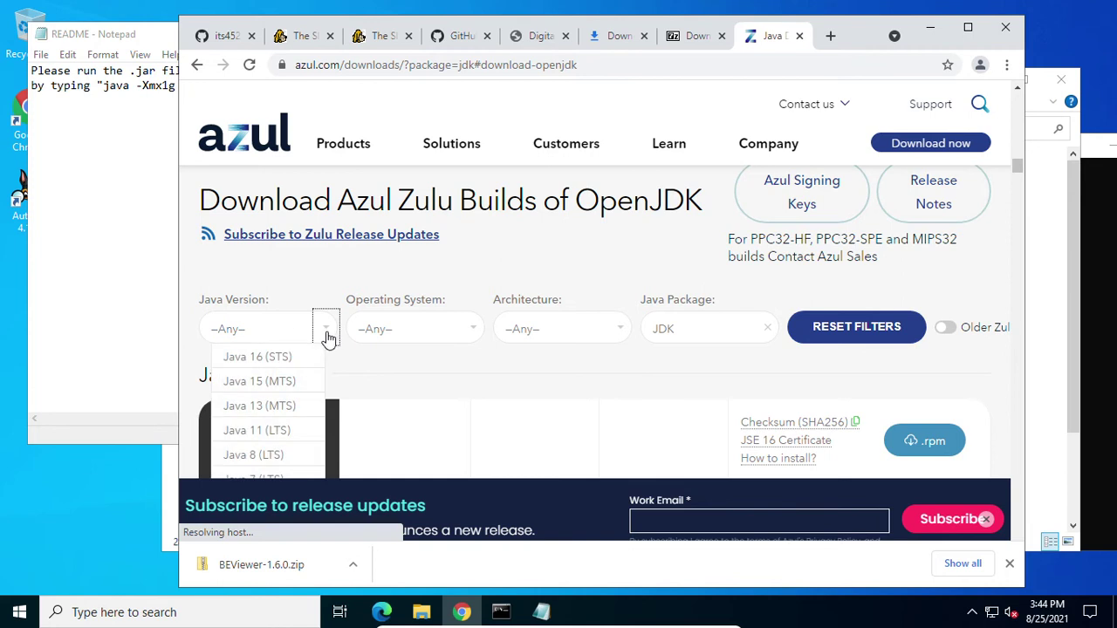
{"action": "left_click", "coordinate": [281, 429]}
{"action": "left_click", "coordinate": [450, 326]}
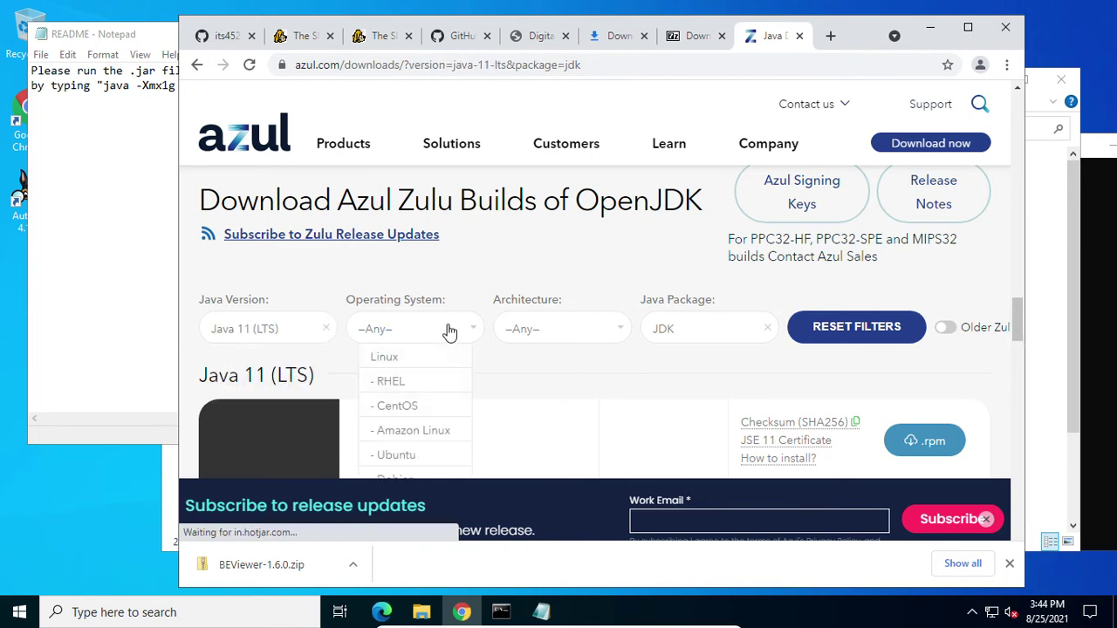
{"action": "scroll", "coordinate": [428, 455], "scroll_direction": "down", "scroll_amount": 2}
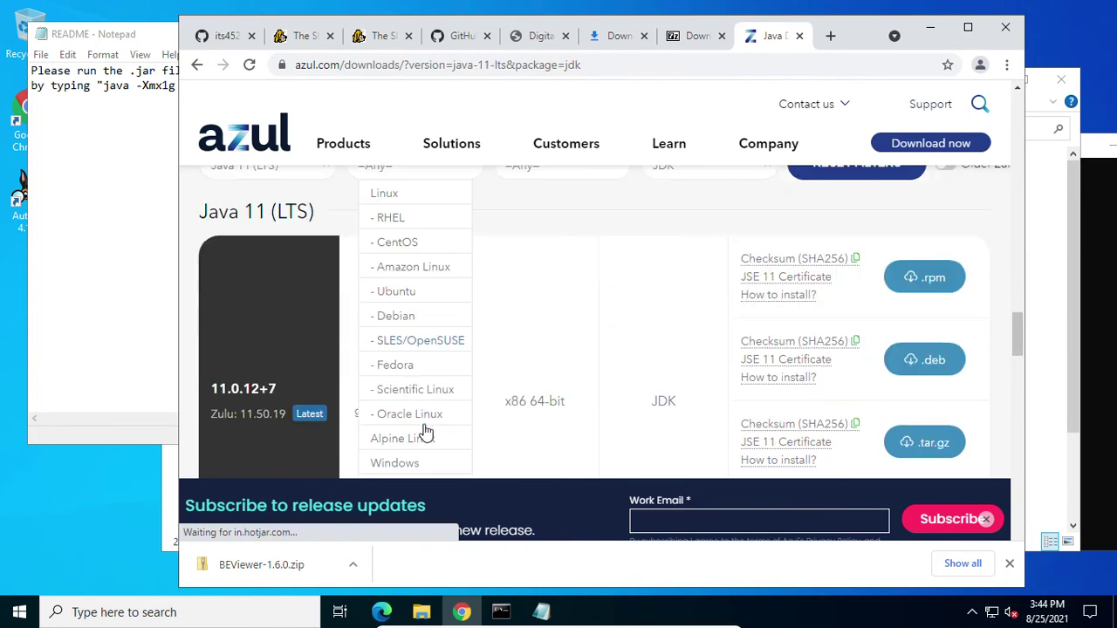
{"action": "left_click", "coordinate": [395, 464]}
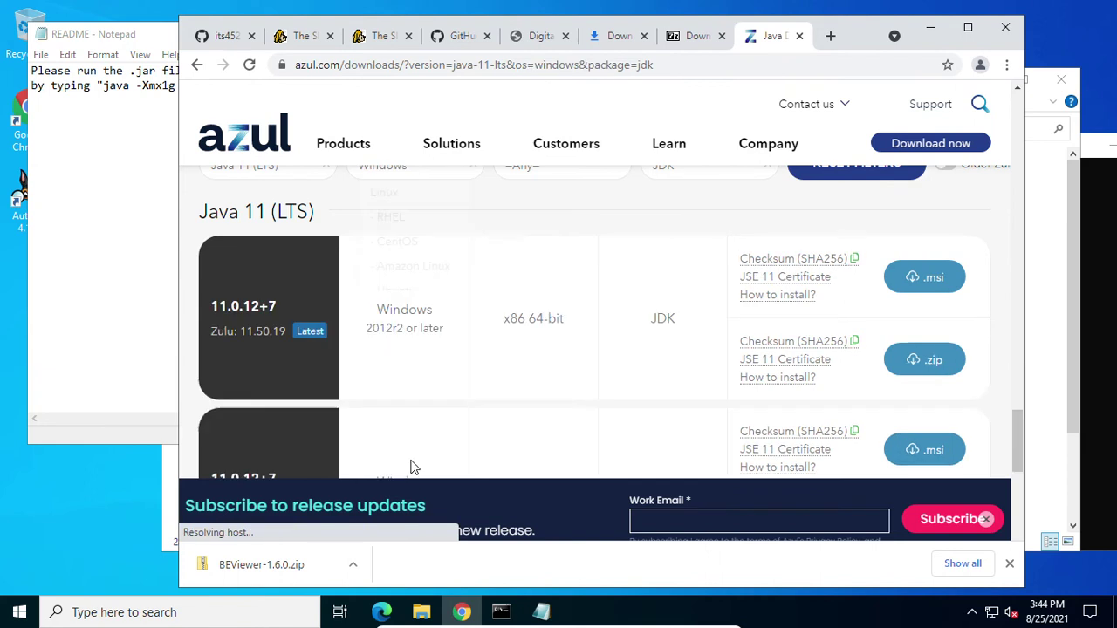
{"action": "scroll", "coordinate": [549, 321], "scroll_direction": "up", "scroll_amount": 2}
{"action": "left_click", "coordinate": [551, 332]}
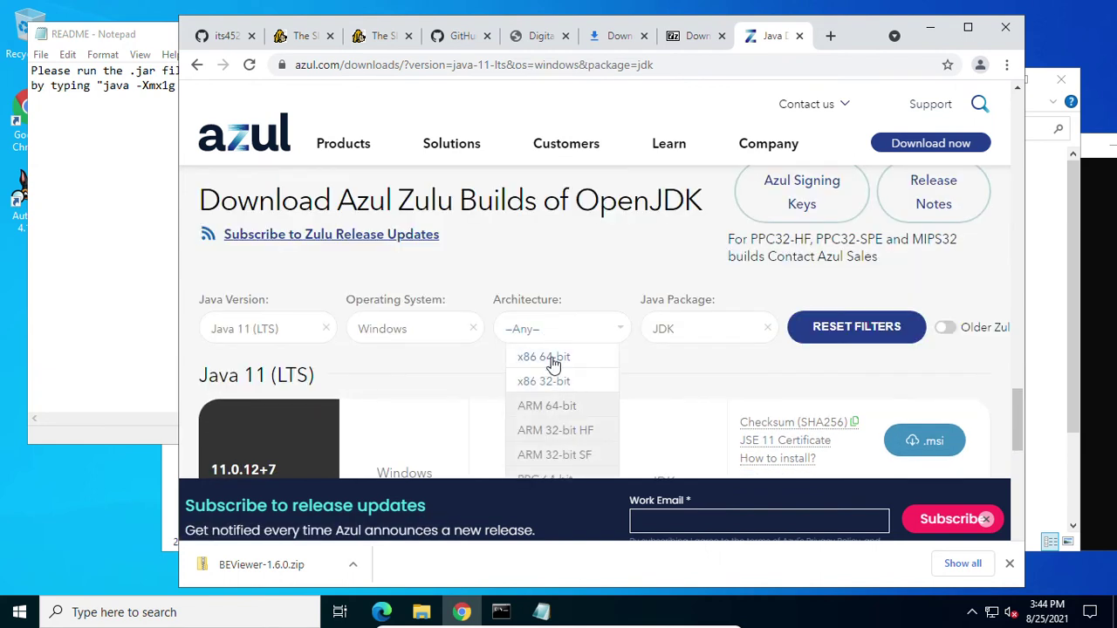
{"action": "left_click", "coordinate": [553, 360]}
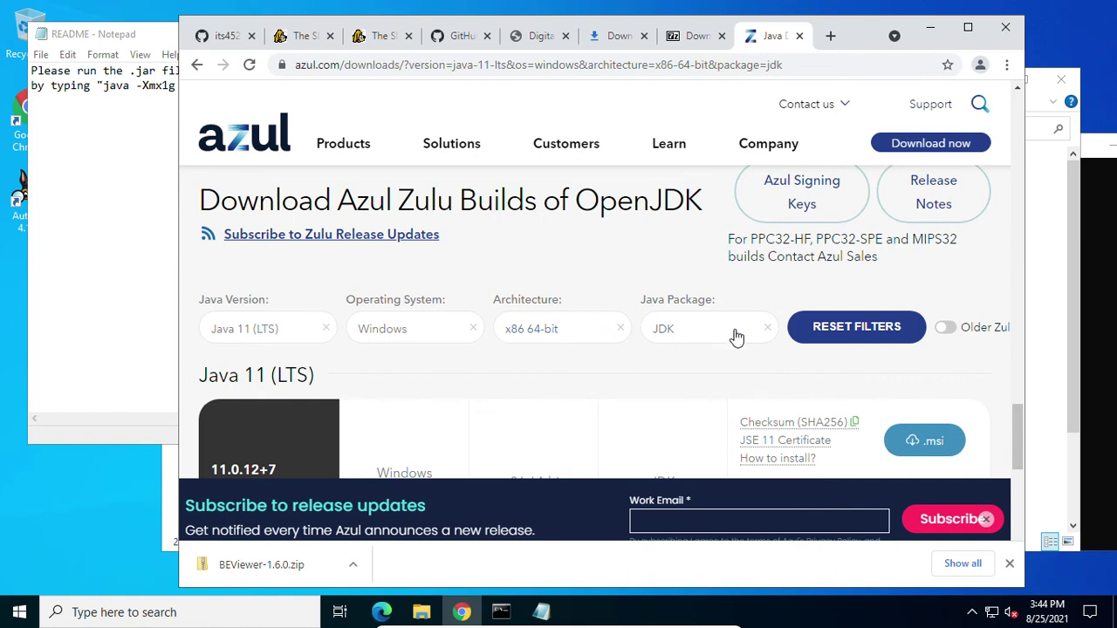
Step: Download the JDK 11 Windows .msi installer, zulu11.50.19-ca-jdk11.0.12-win_x64.msi
{"action": "scroll", "coordinate": [593, 404], "scroll_direction": "down", "scroll_amount": 1}
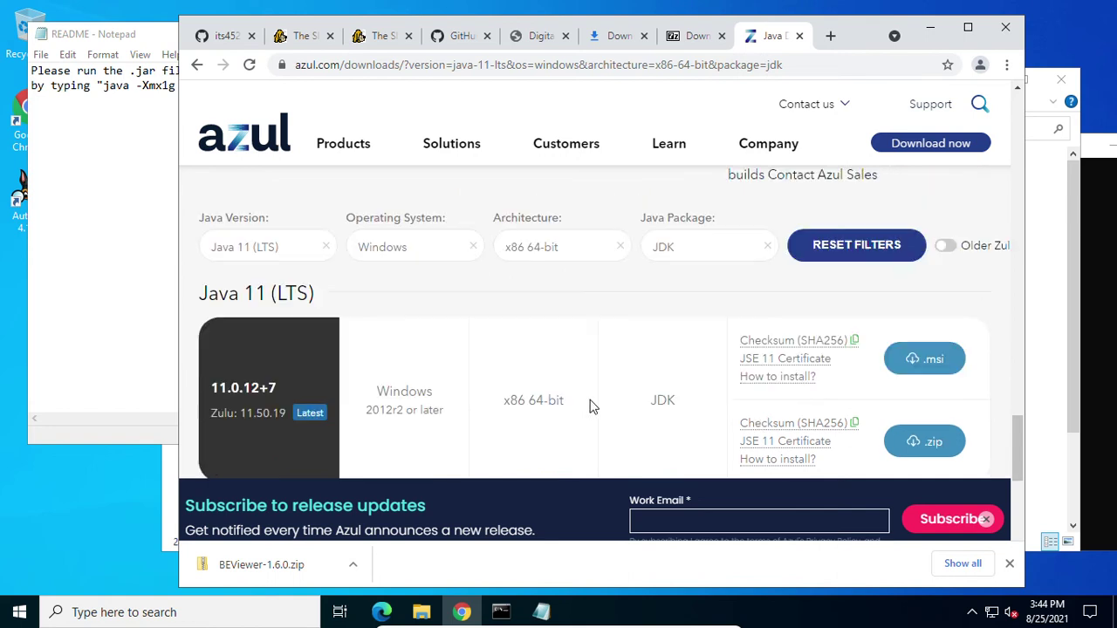
{"action": "scroll", "coordinate": [587, 384], "scroll_direction": "down", "scroll_amount": 1}
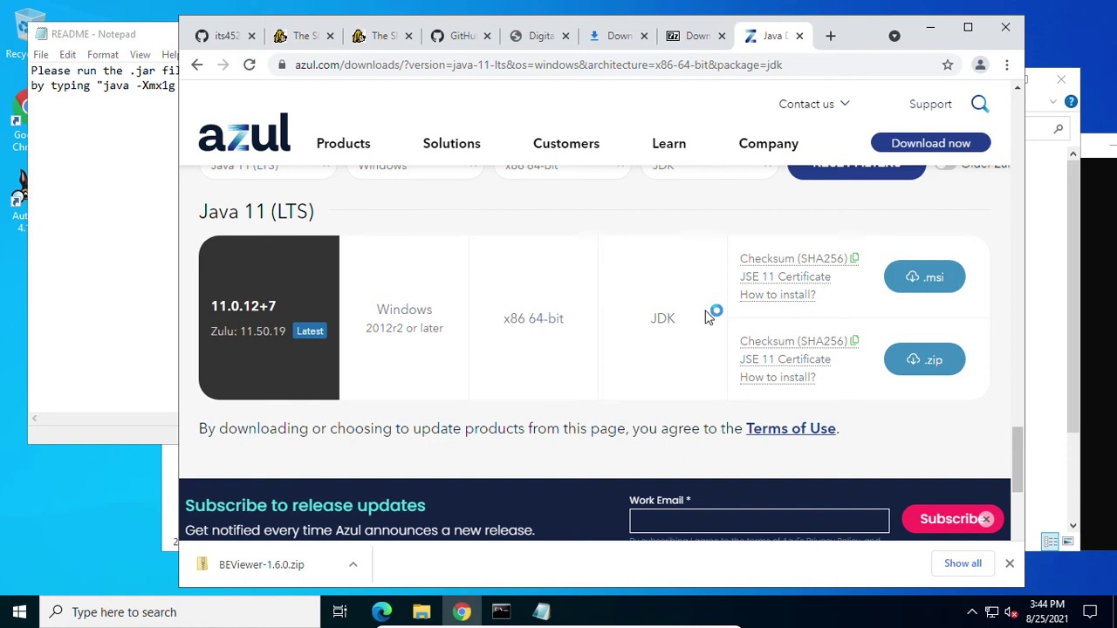
{"action": "left_click", "coordinate": [930, 281]}
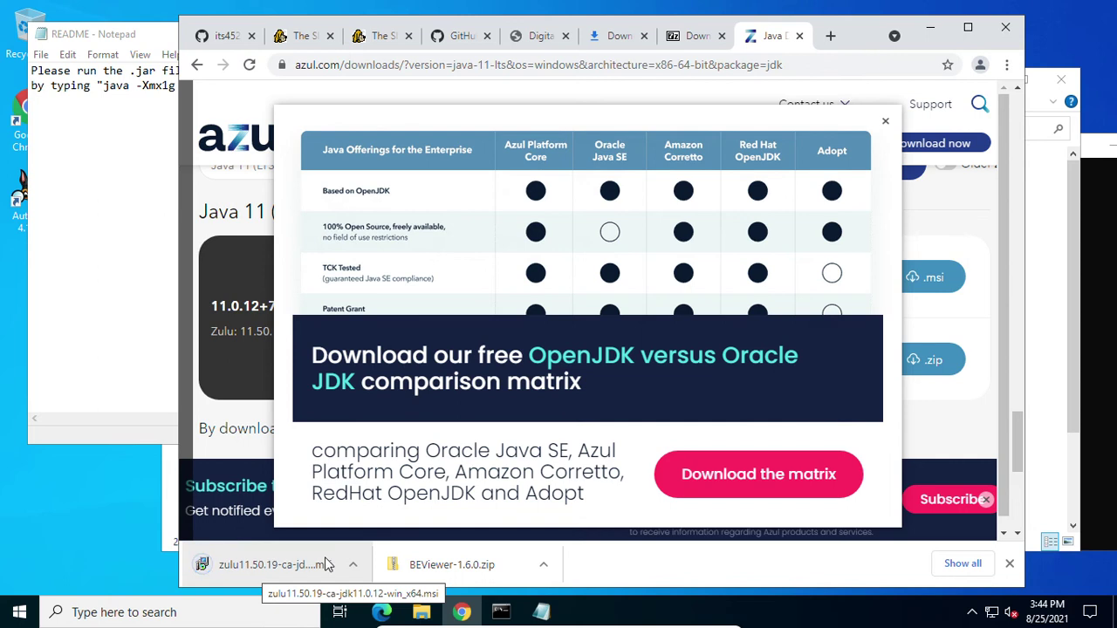
Step: Run the Zulu installer and install JDK 11.50.19 with the Set JAVA_HOME variable feature enabled
{"action": "left_click", "coordinate": [247, 573]}
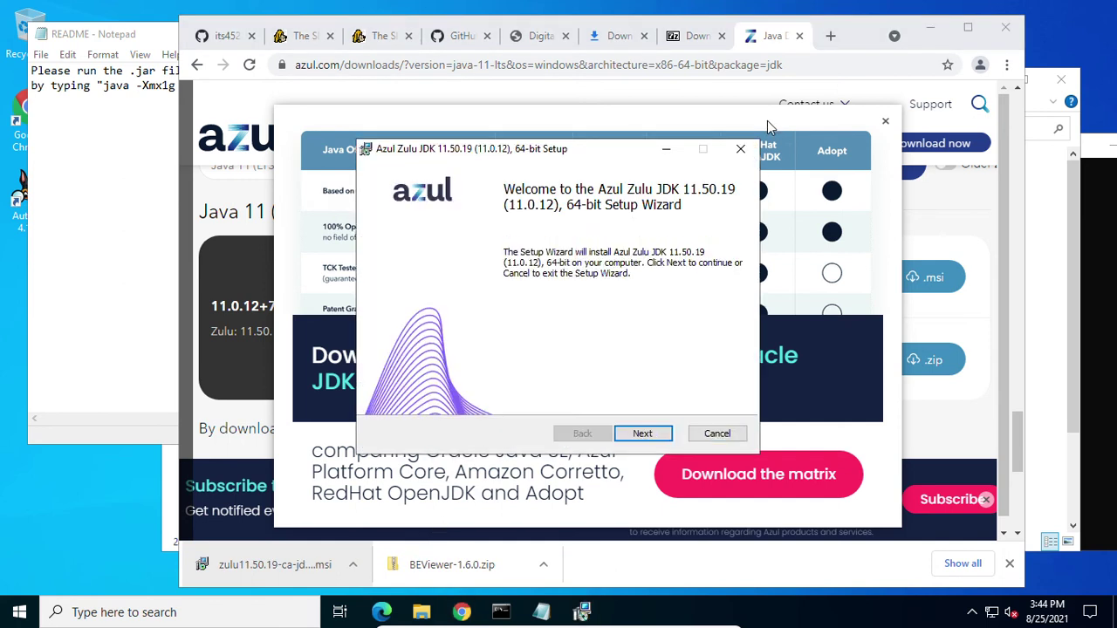
{"action": "left_click", "coordinate": [933, 31]}
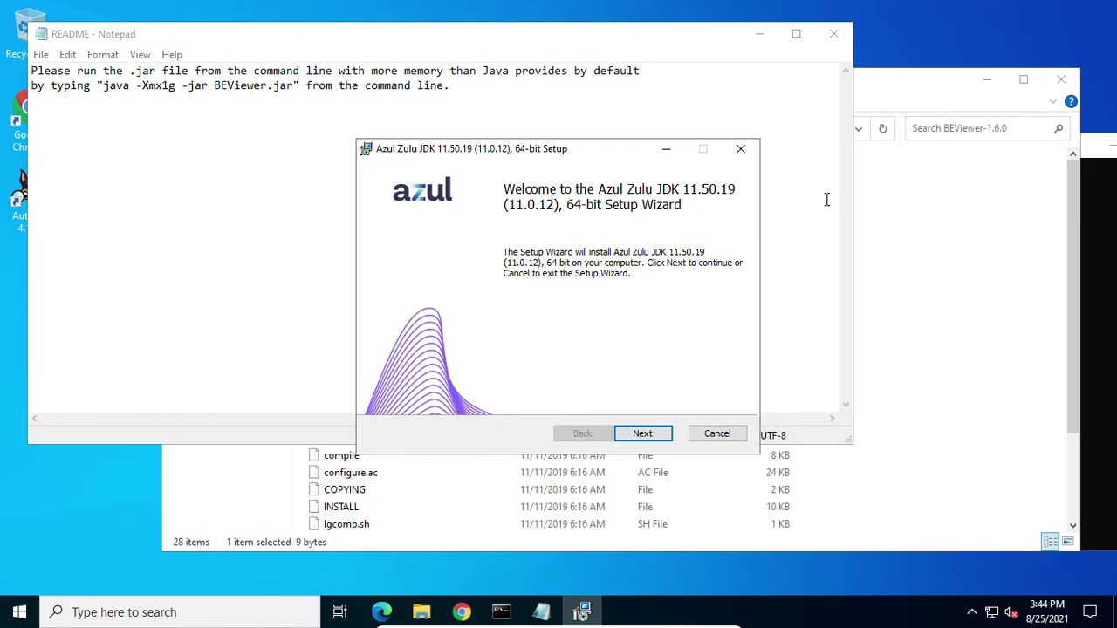
{"action": "left_click", "coordinate": [644, 436]}
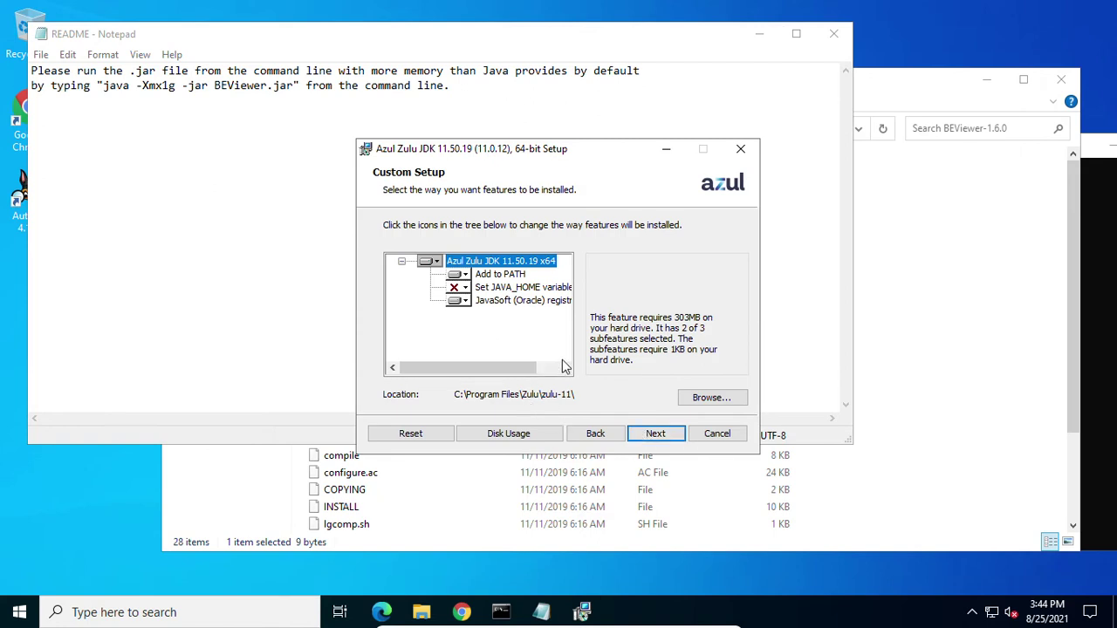
{"action": "left_click", "coordinate": [465, 288]}
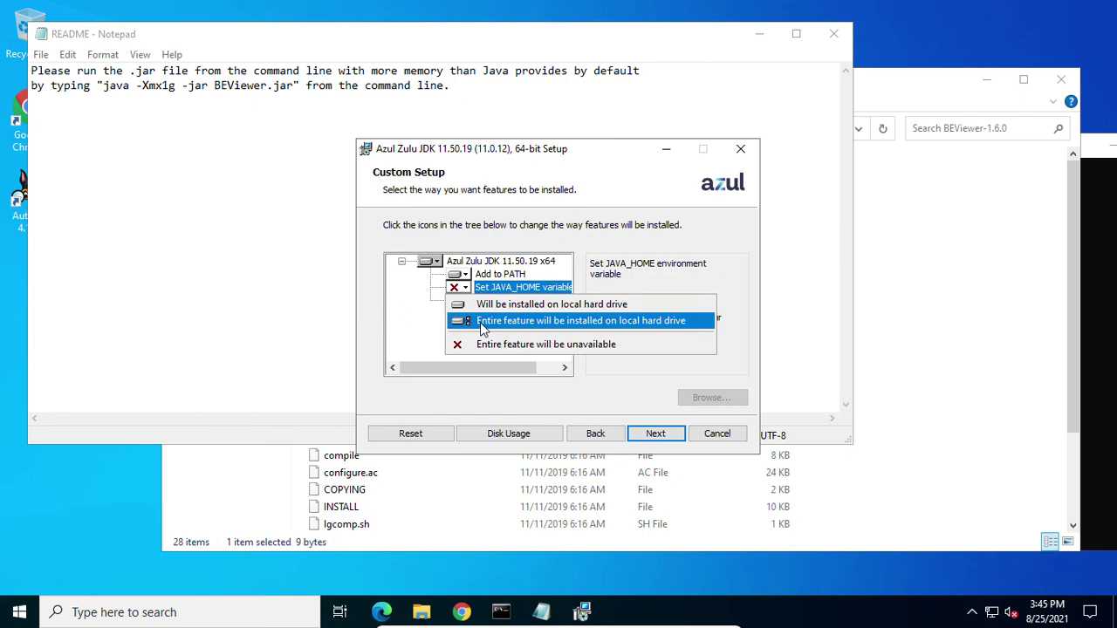
{"action": "left_click", "coordinate": [481, 324]}
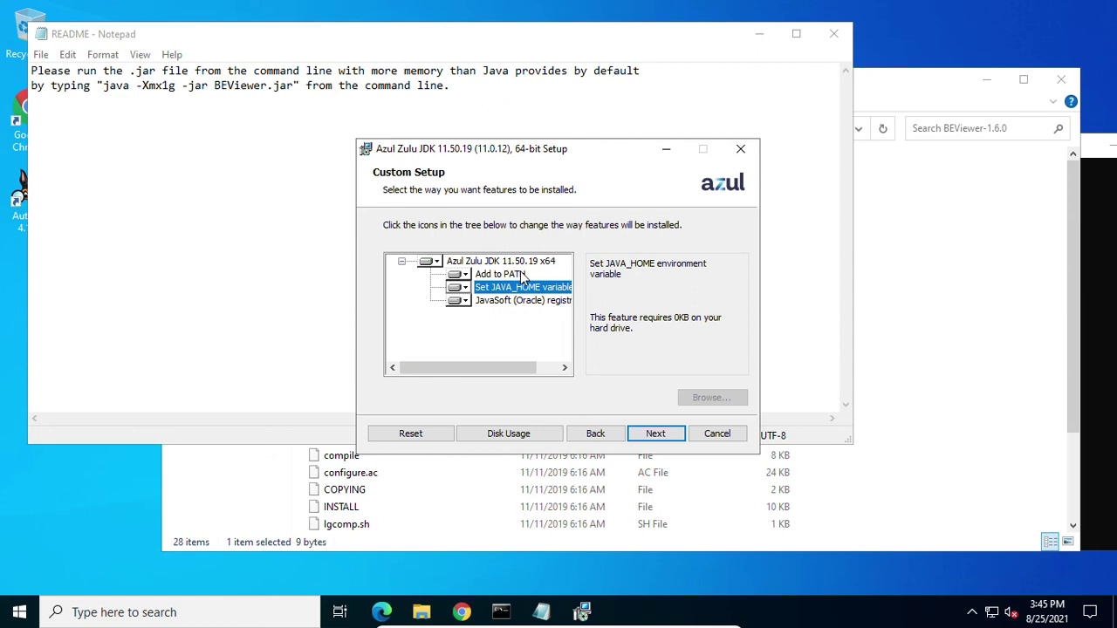
{"action": "left_click", "coordinate": [655, 436]}
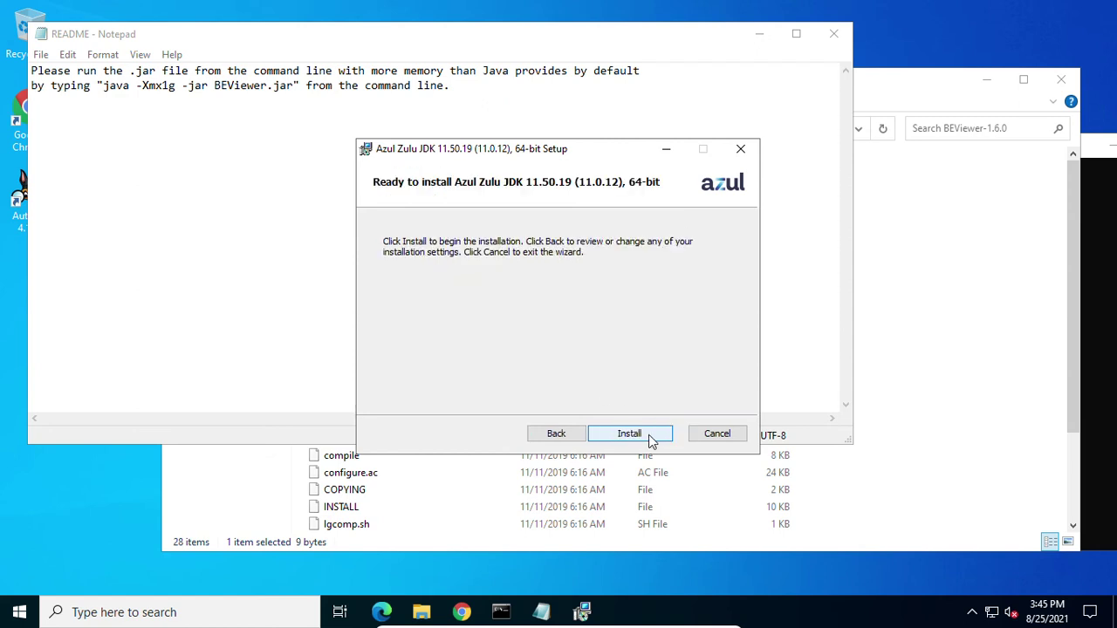
{"action": "left_click", "coordinate": [632, 437]}
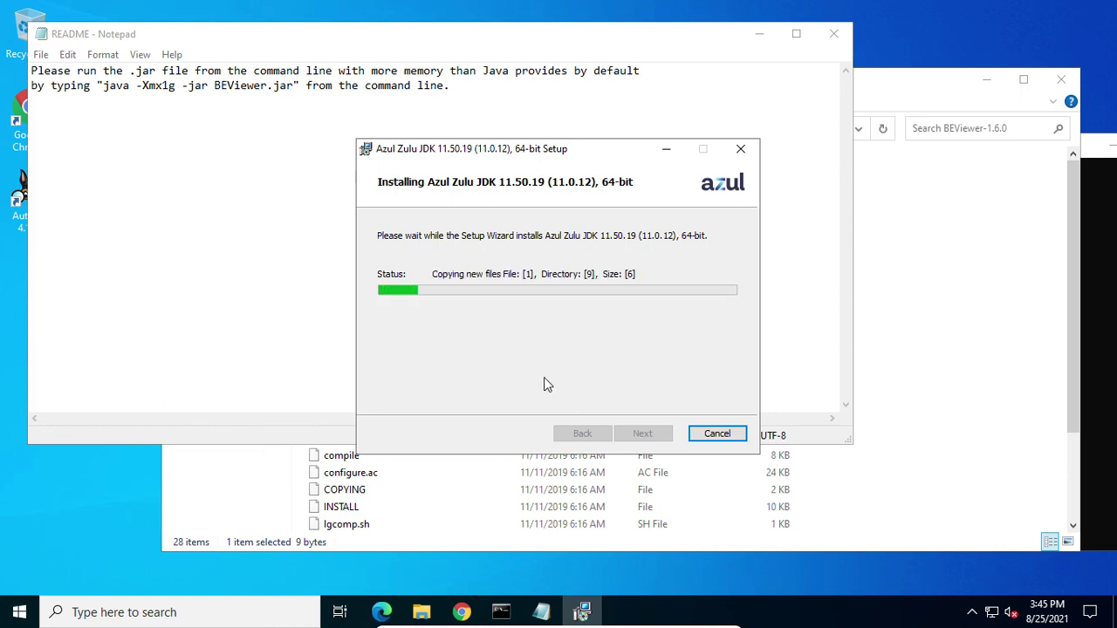
Step: Close the old Command Prompt window and finish the Zulu setup wizard
{"action": "left_click", "coordinate": [502, 613]}
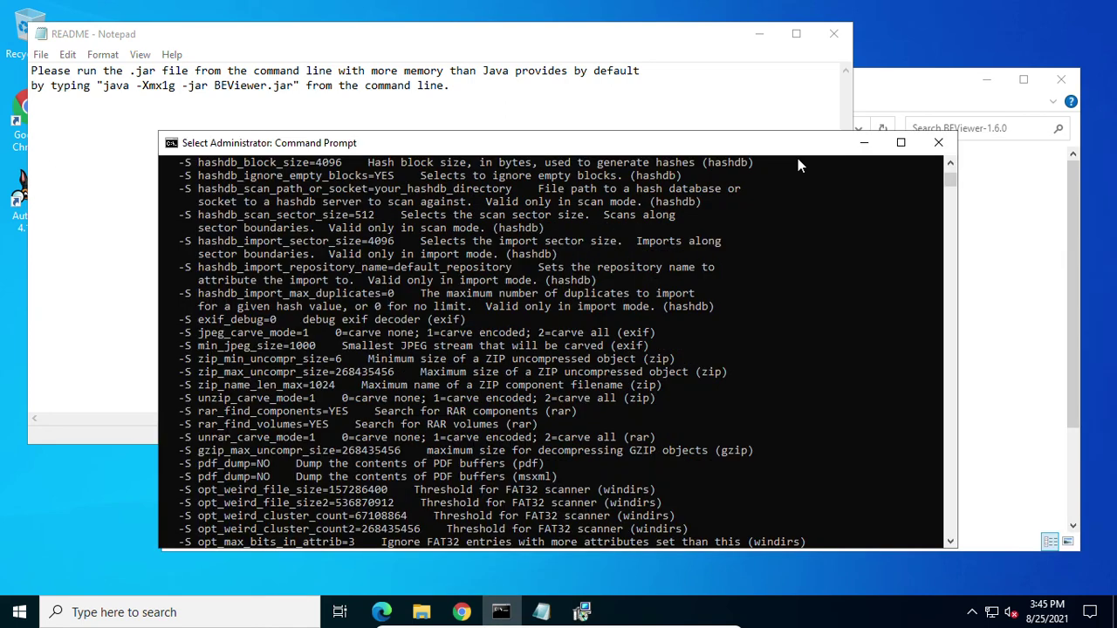
{"action": "left_click", "coordinate": [935, 143]}
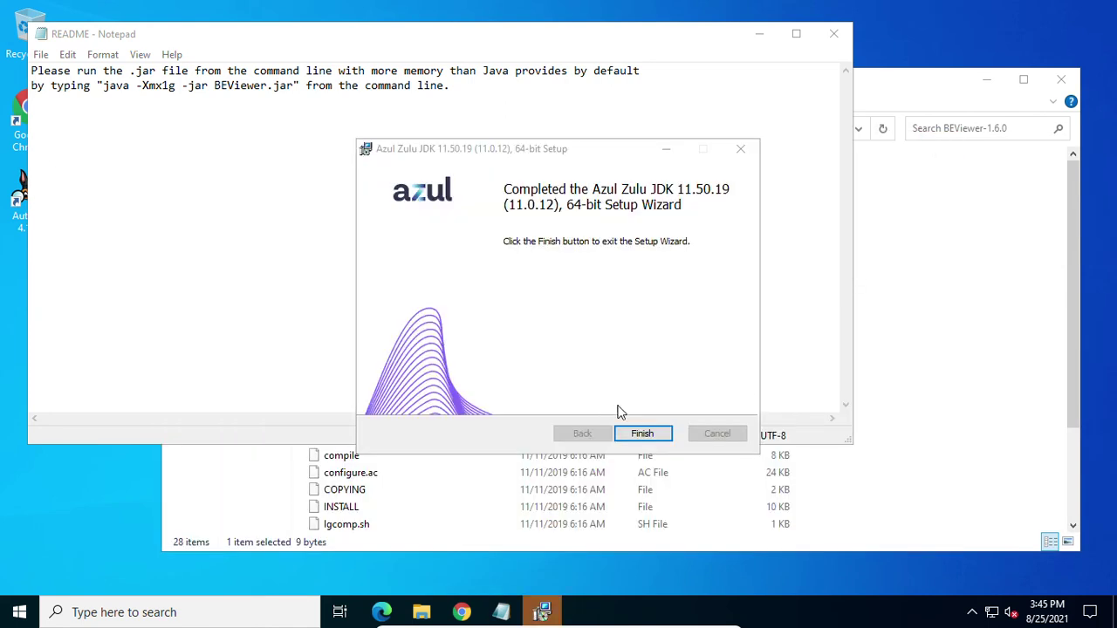
{"action": "left_click", "coordinate": [642, 433]}
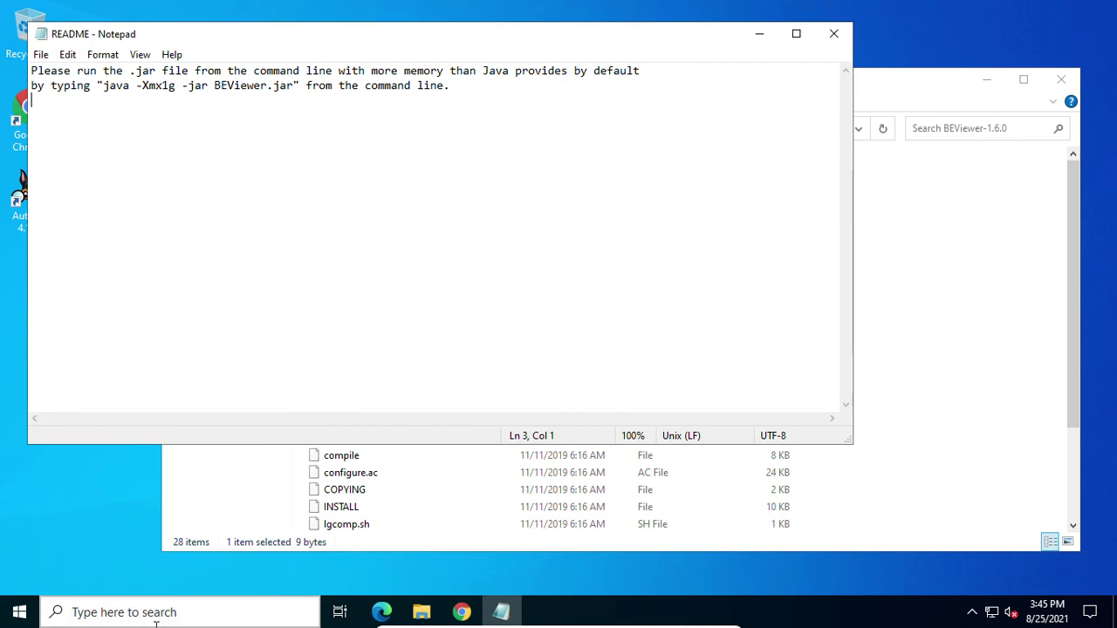
Step: Launch Command Prompt via a 'com' search and position it so the README stays visible
{"action": "left_click", "coordinate": [101, 613]}
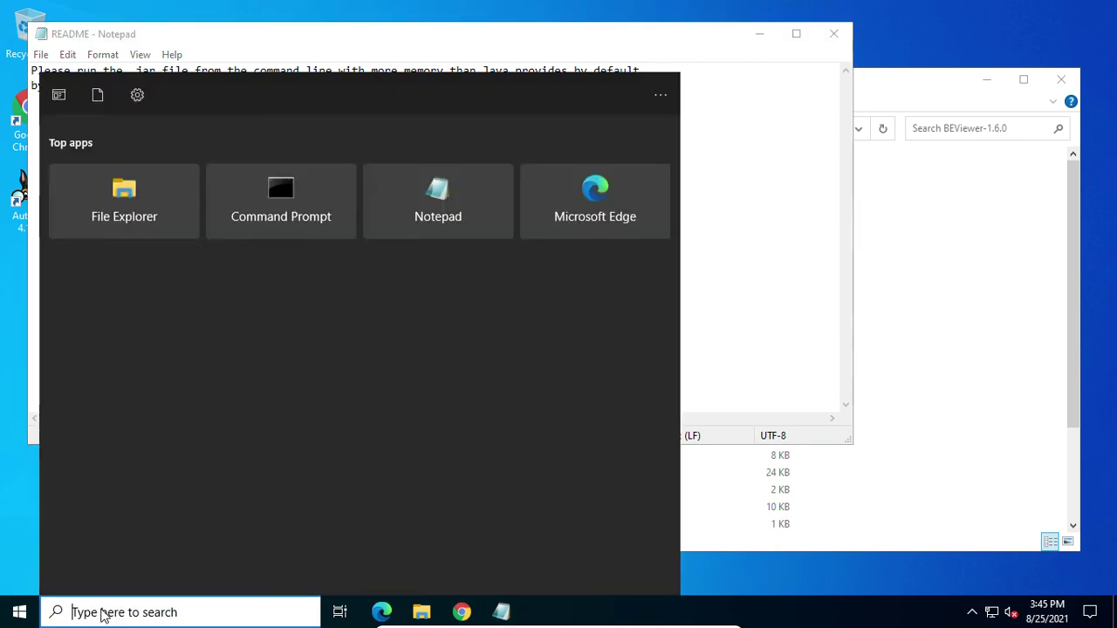
{"action": "type", "text": "com"}
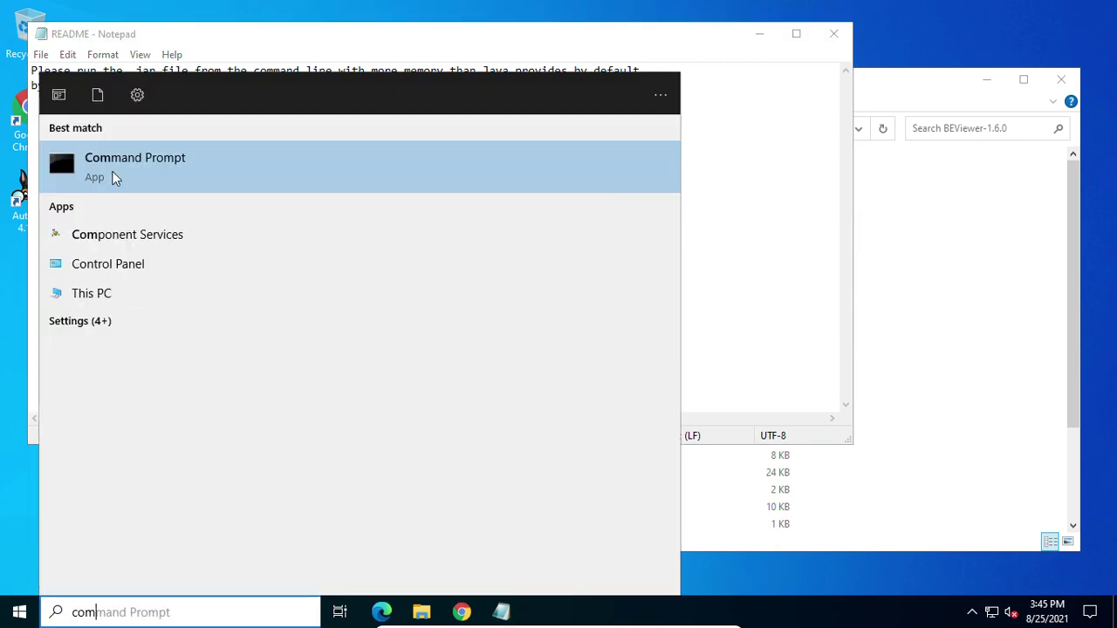
{"action": "left_click", "coordinate": [115, 178]}
{"action": "left_click_drag", "start_coordinate": [246, 64], "coordinate": [525, 223]}
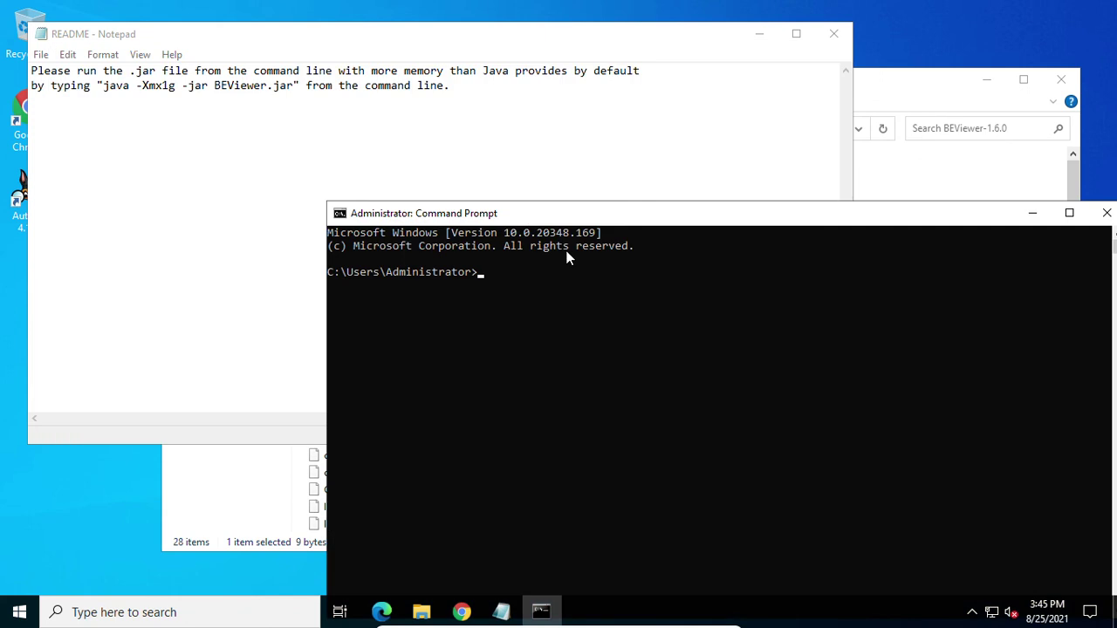
Step: Run java -version and confirm openjdk 11.0.12 (Zulu11.50+19-CA, 64-Bit Server VM)
{"action": "type", "text": "java -version"}
{"action": "key", "text": "Return"}
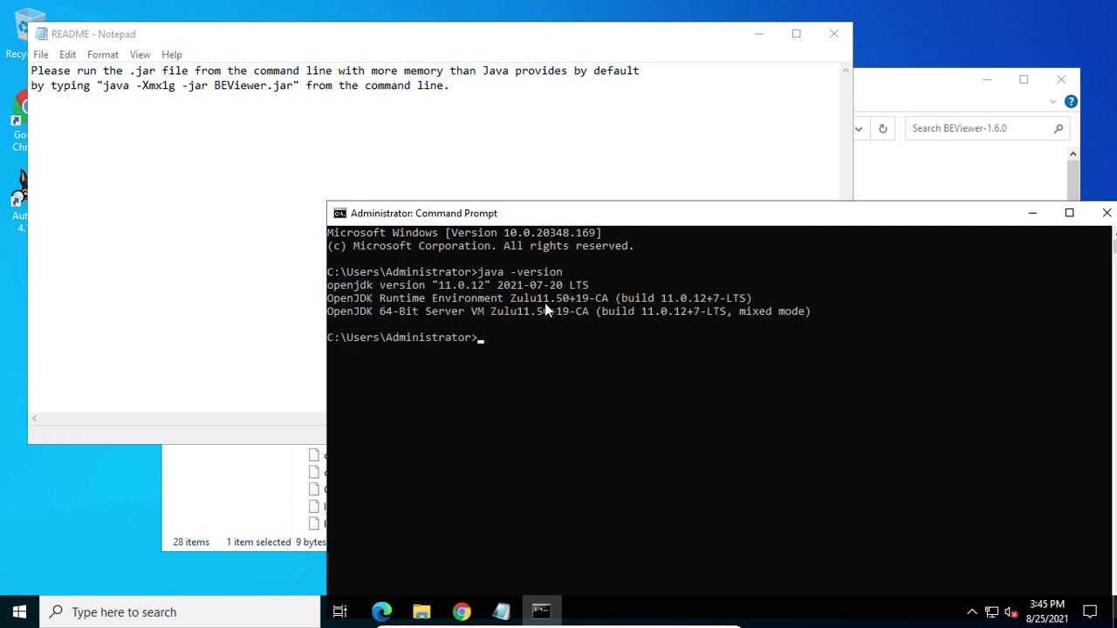
{"action": "left_click_drag", "start_coordinate": [400, 294], "coordinate": [531, 312]}
{"action": "left_click", "coordinate": [513, 337]}
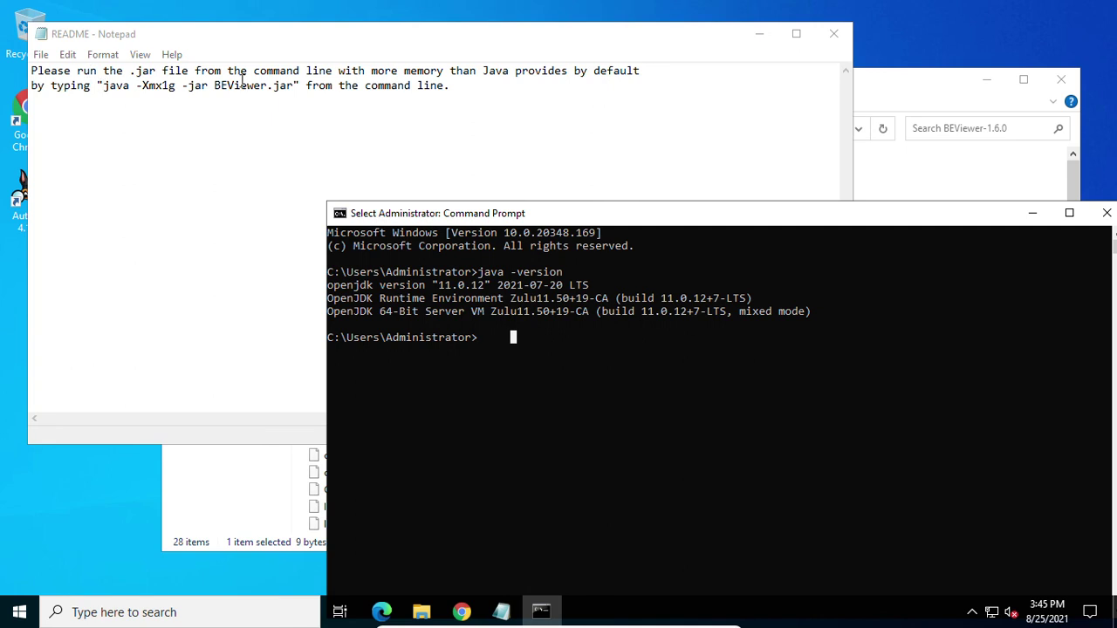
Step: Review the README's java -Xmx1g -jar BEViewer.jar command, then return to Command Prompt
{"action": "left_click", "coordinate": [103, 86]}
{"action": "left_click_drag", "start_coordinate": [103, 86], "coordinate": [294, 84]}
{"action": "left_click", "coordinate": [235, 100]}
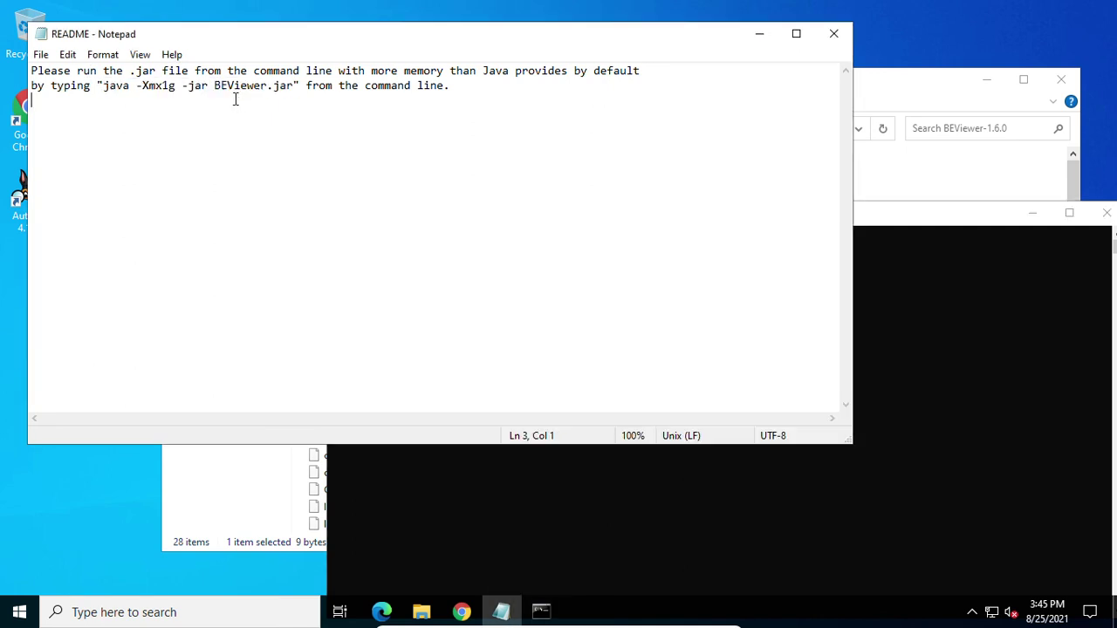
{"action": "left_click_drag", "start_coordinate": [214, 87], "coordinate": [259, 95]}
{"action": "left_click", "coordinate": [254, 100]}
{"action": "left_click", "coordinate": [485, 530]}
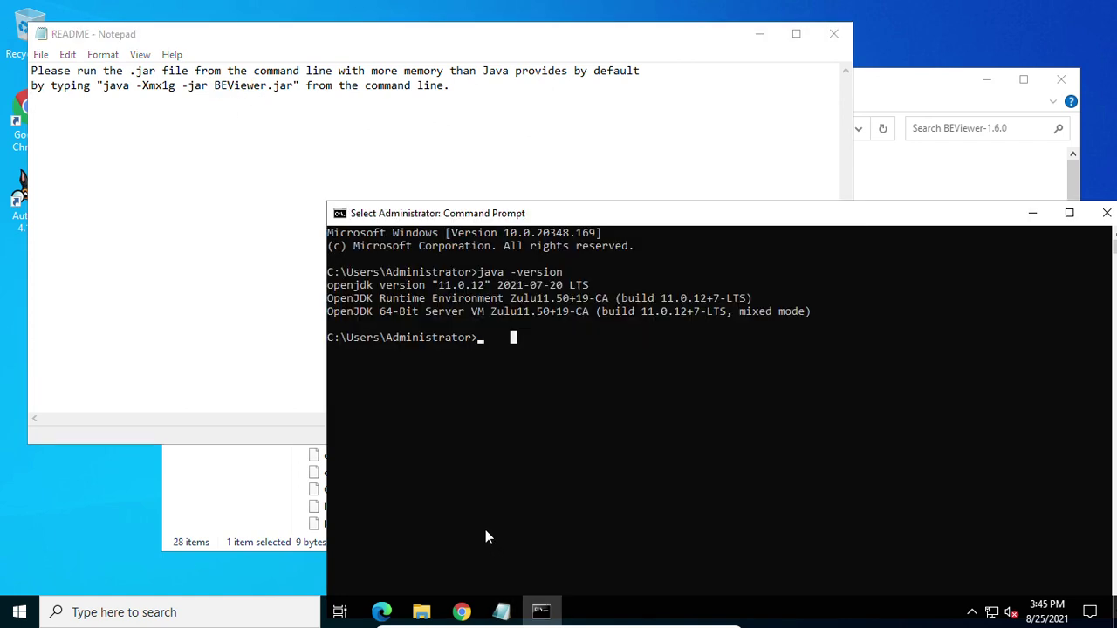